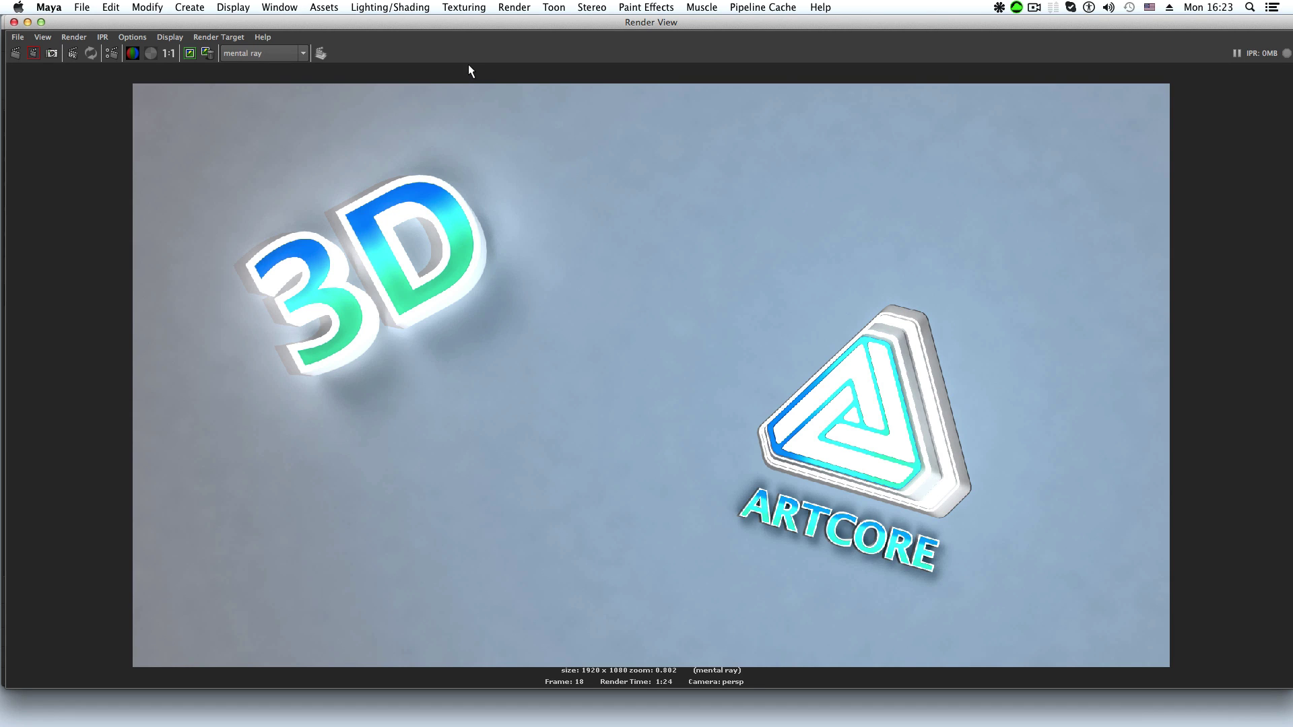
Step: Reposition and enlarge the ARTCORE logo render window, then close it to return to the Maya scene
mouse_move(457, 27)
mouse_down()
mouse_move(473, 27)
mouse_move(488, 140)
mouse_move(453, 24)
mouse_move(520, 24)
mouse_move(452, 17)
mouse_up()
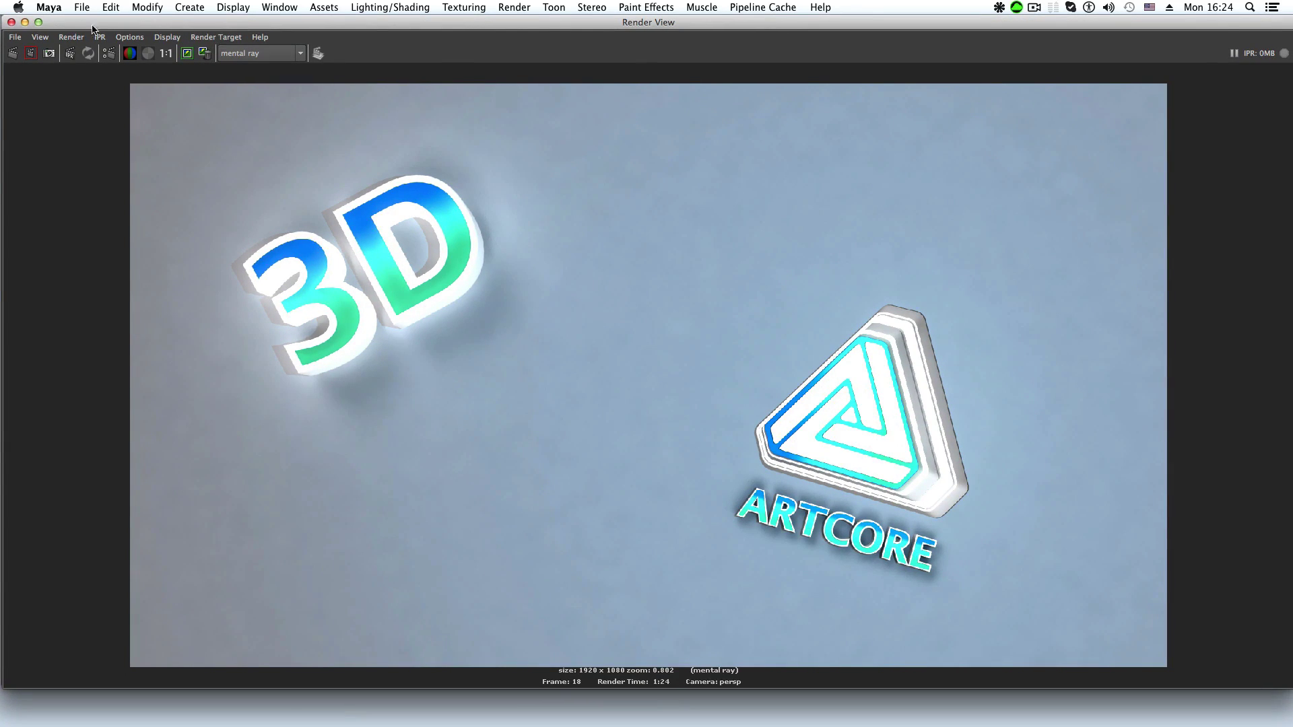
drag(74, 27, 84, 26)
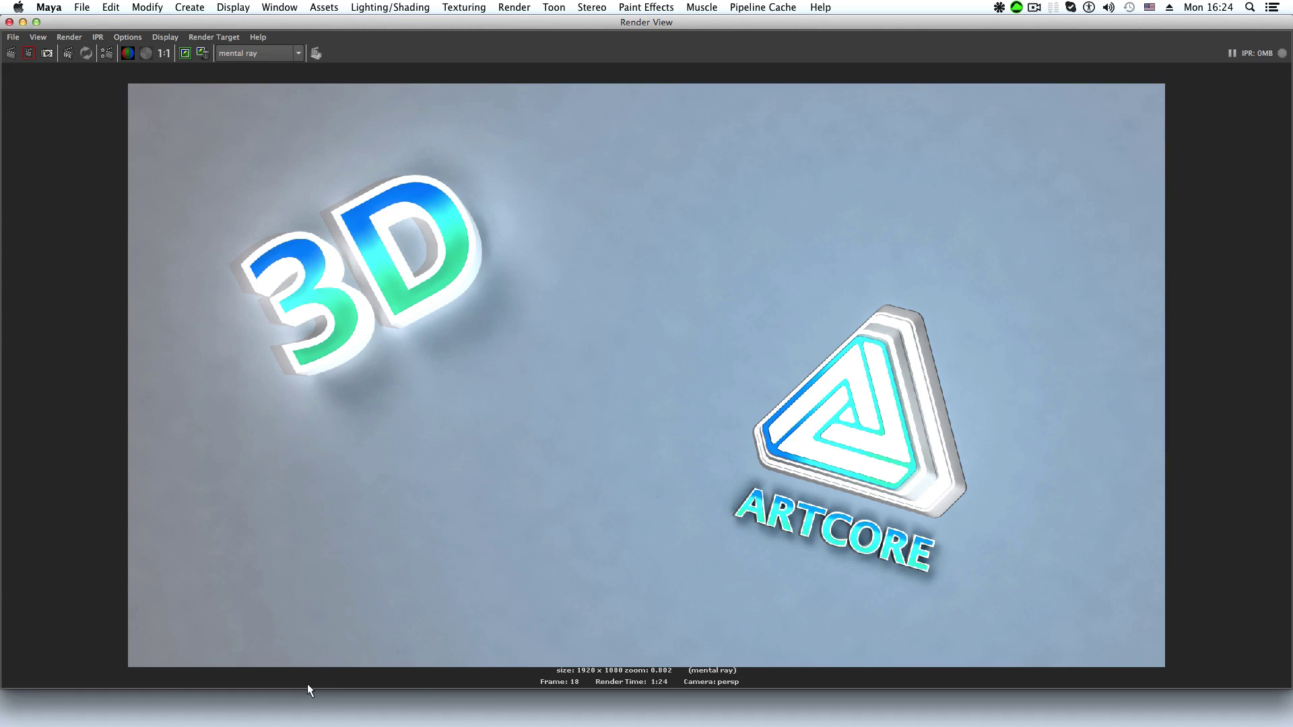
mouse_move(305, 689)
mouse_down()
mouse_move(301, 637)
mouse_move(299, 664)
mouse_up()
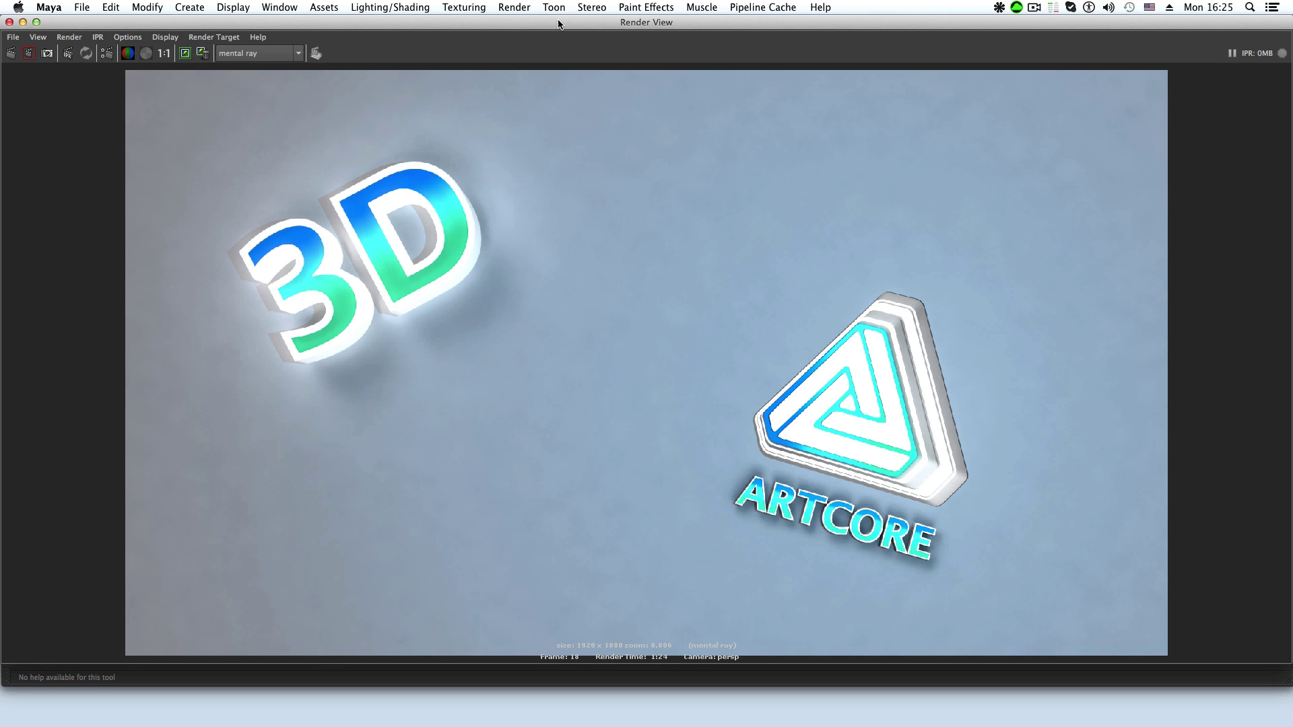
mouse_move(558, 24)
mouse_down()
mouse_move(567, 37)
mouse_move(559, 13)
mouse_up()
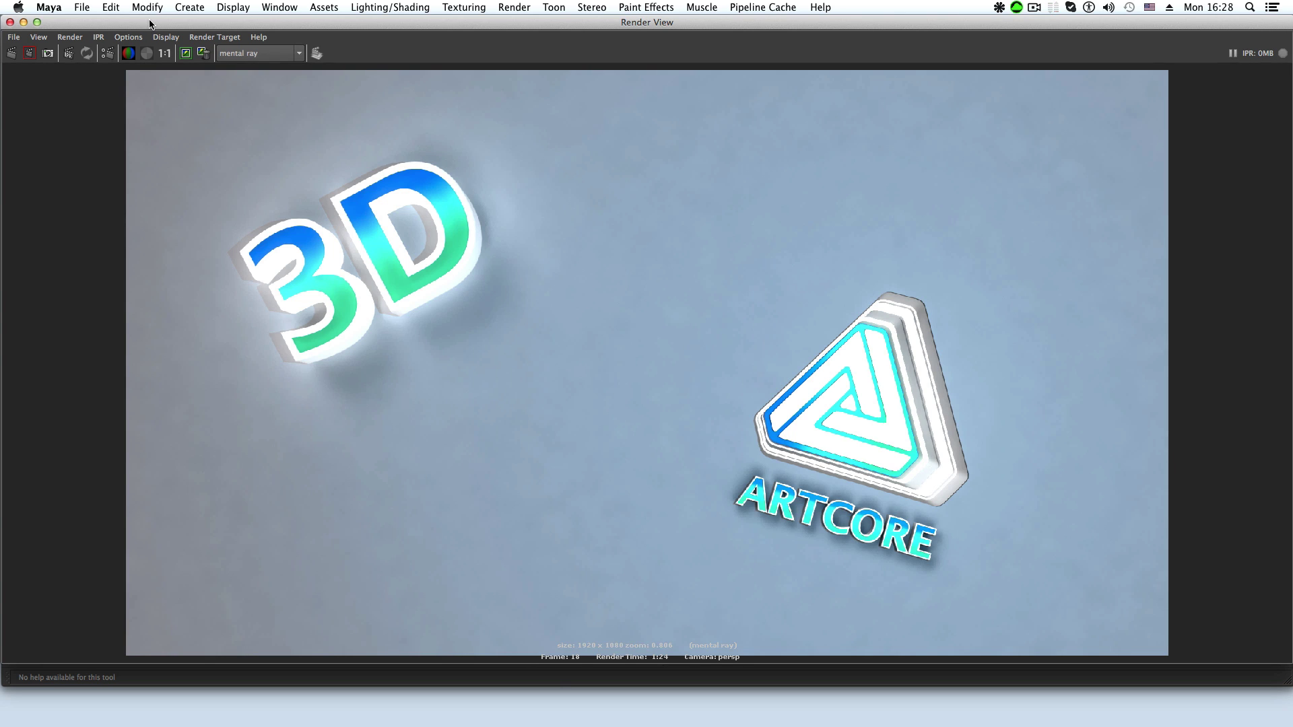
mouse_move(150, 24)
mouse_down()
mouse_move(145, 88)
mouse_move(153, 24)
mouse_up()
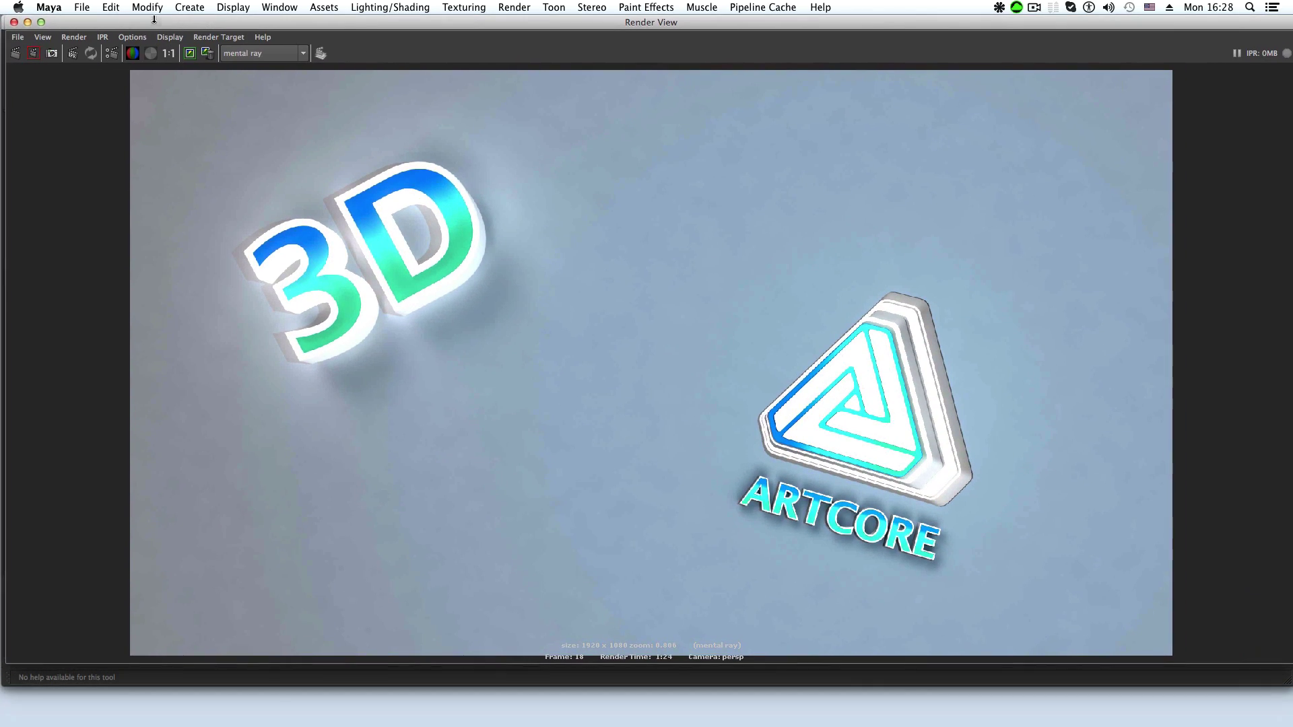
click(14, 22)
drag(424, 22, 425, 24)
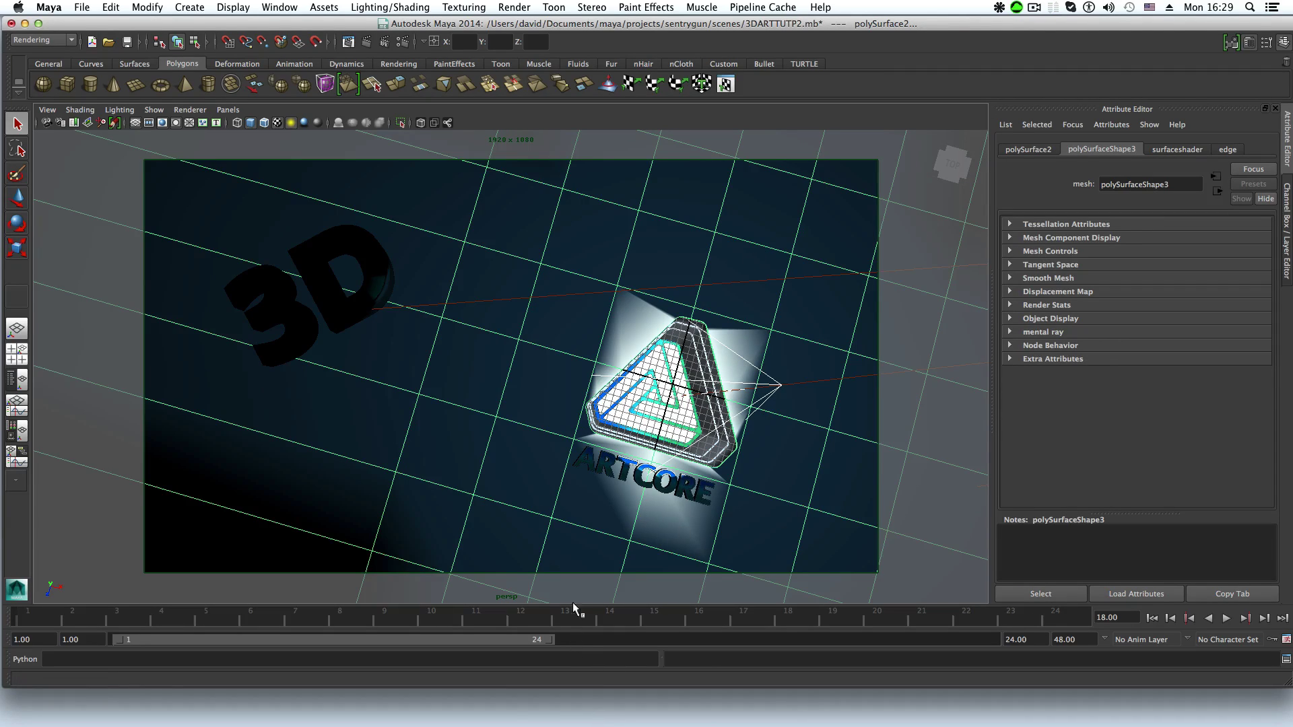
Step: Bring Photoshop forward, reposition its window, and switch to the sea.jpg document
mouse_move(813, 697)
click(892, 702)
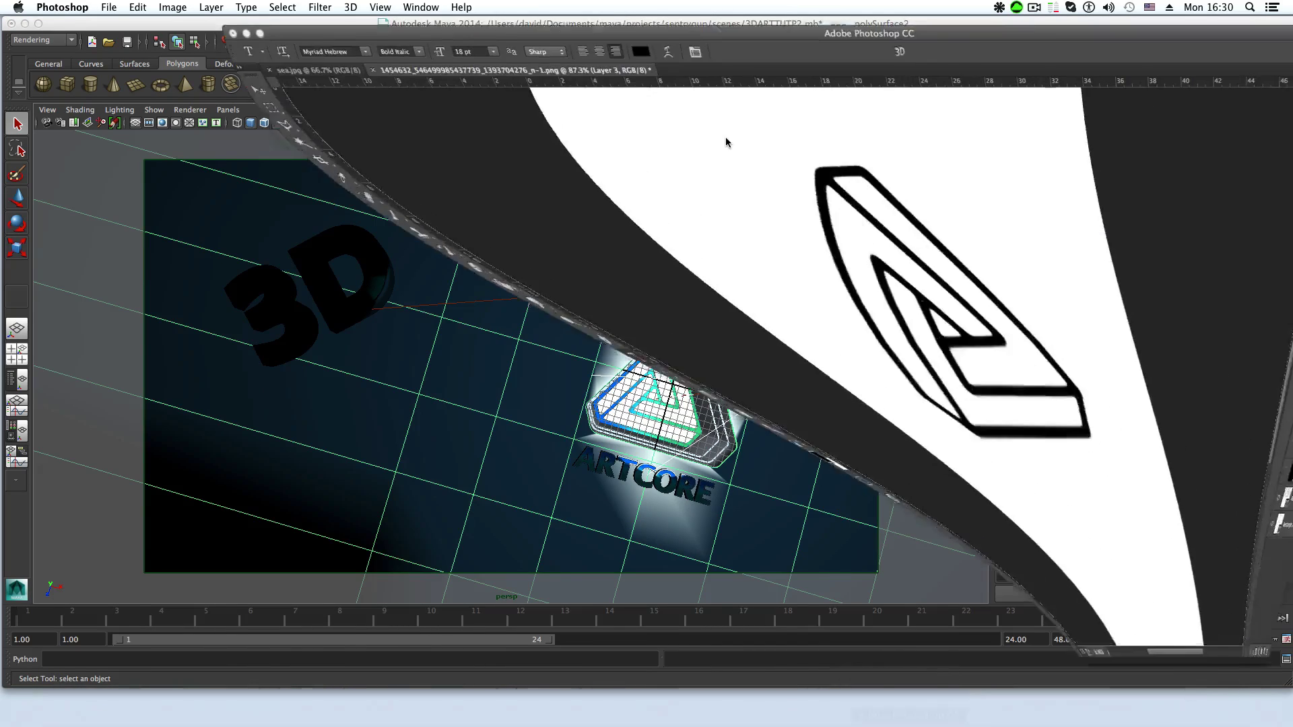
drag(577, 22, 365, 33)
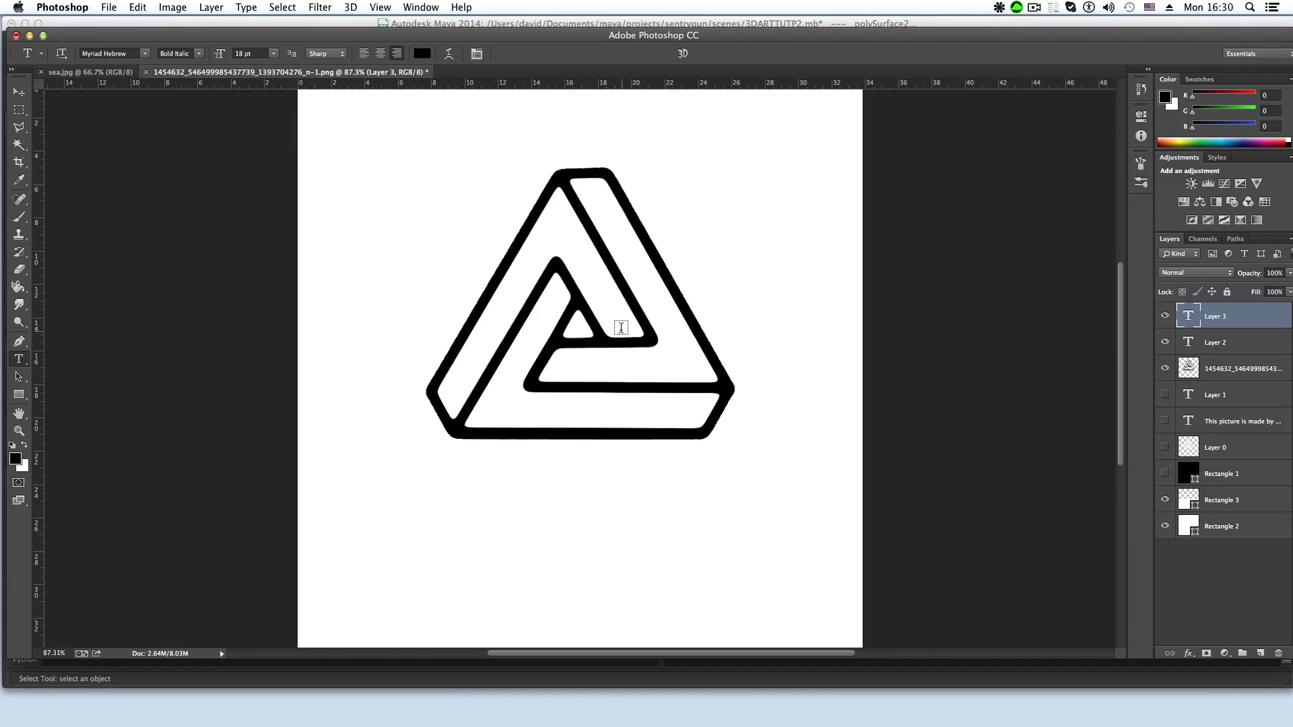
mouse_move(504, 39)
mouse_down()
mouse_move(464, 53)
mouse_move(501, 37)
mouse_up()
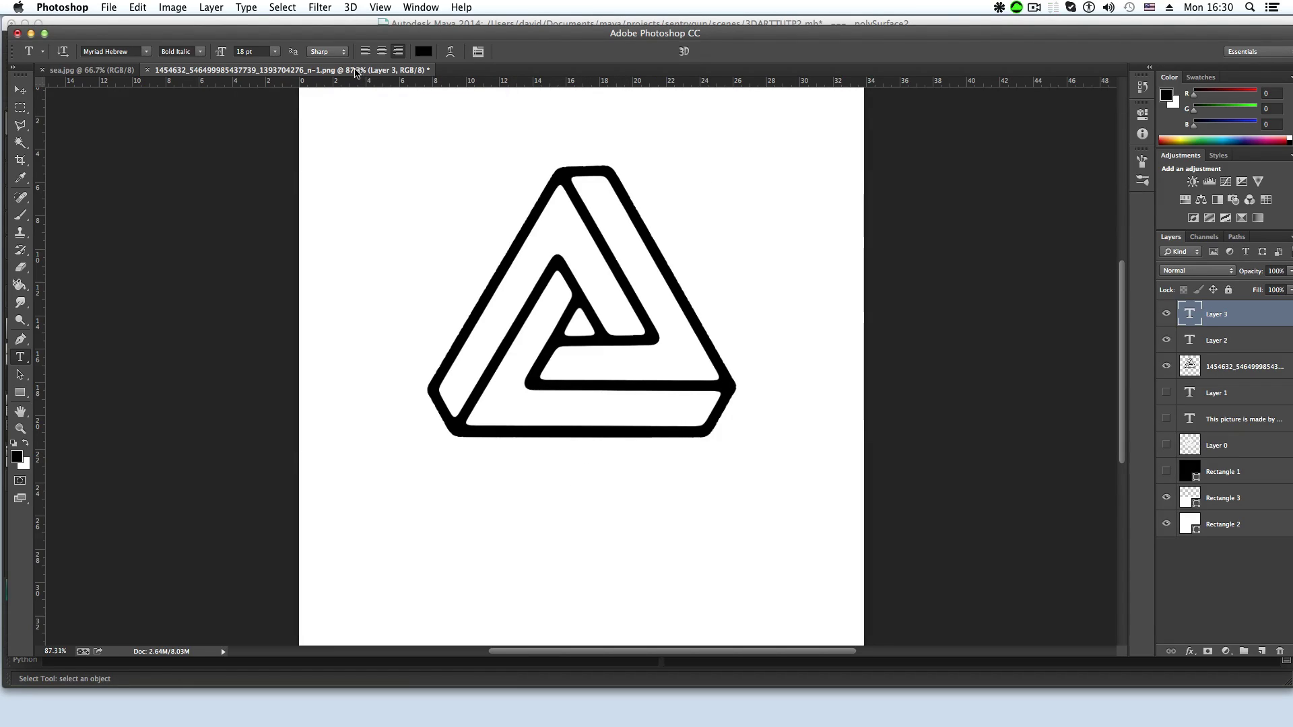
click(89, 73)
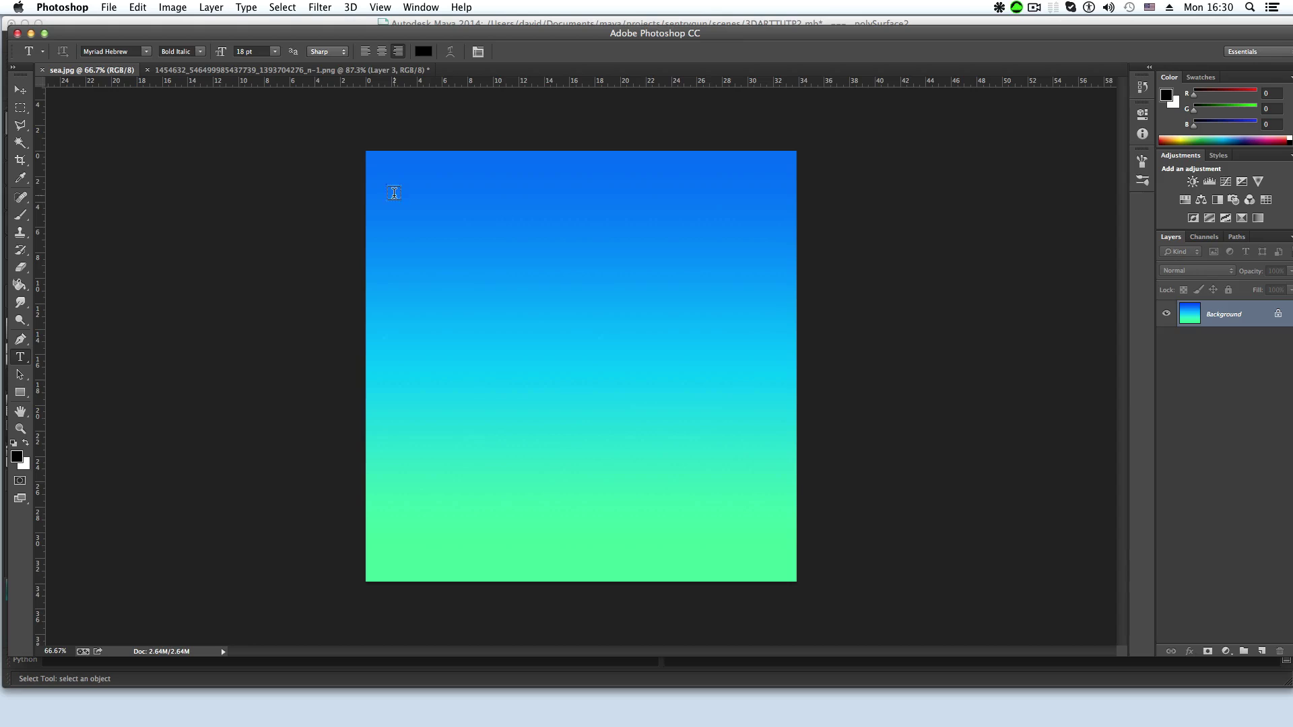
Step: Create a new white 33.87 × 33.87 cm document matching the sea image size
click(108, 9)
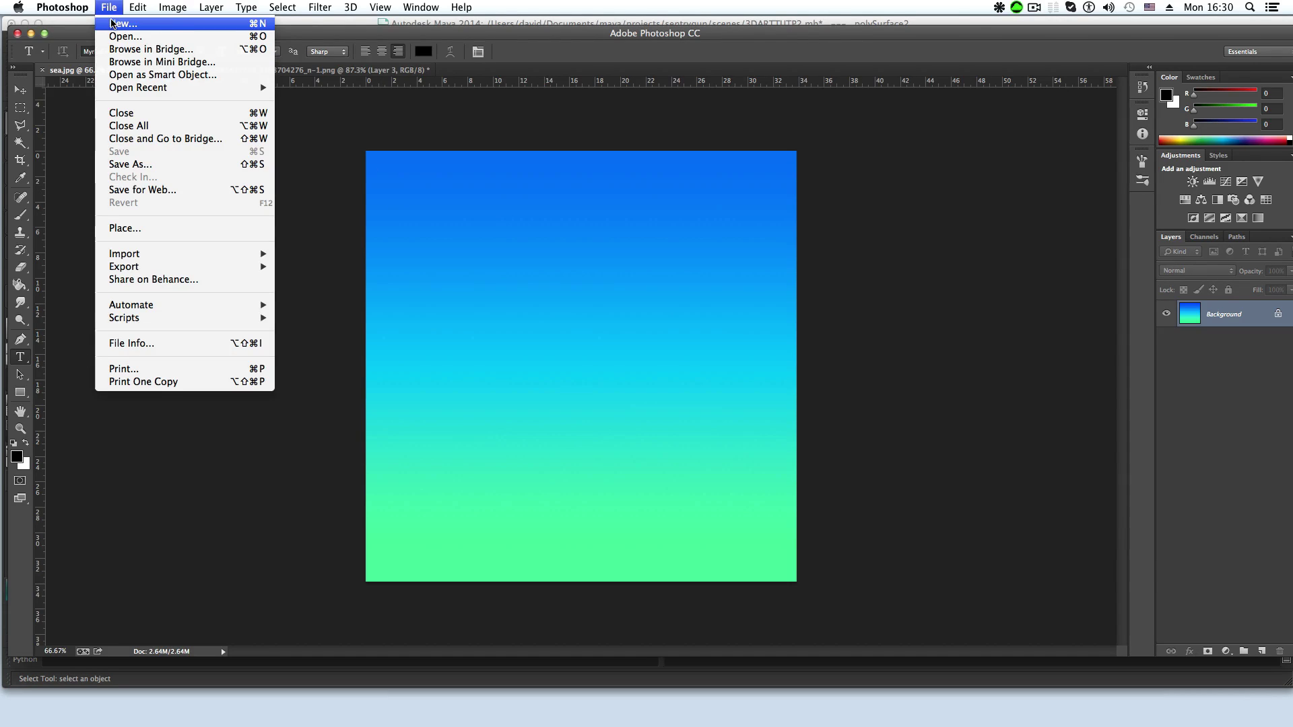
click(117, 23)
drag(593, 297, 548, 303)
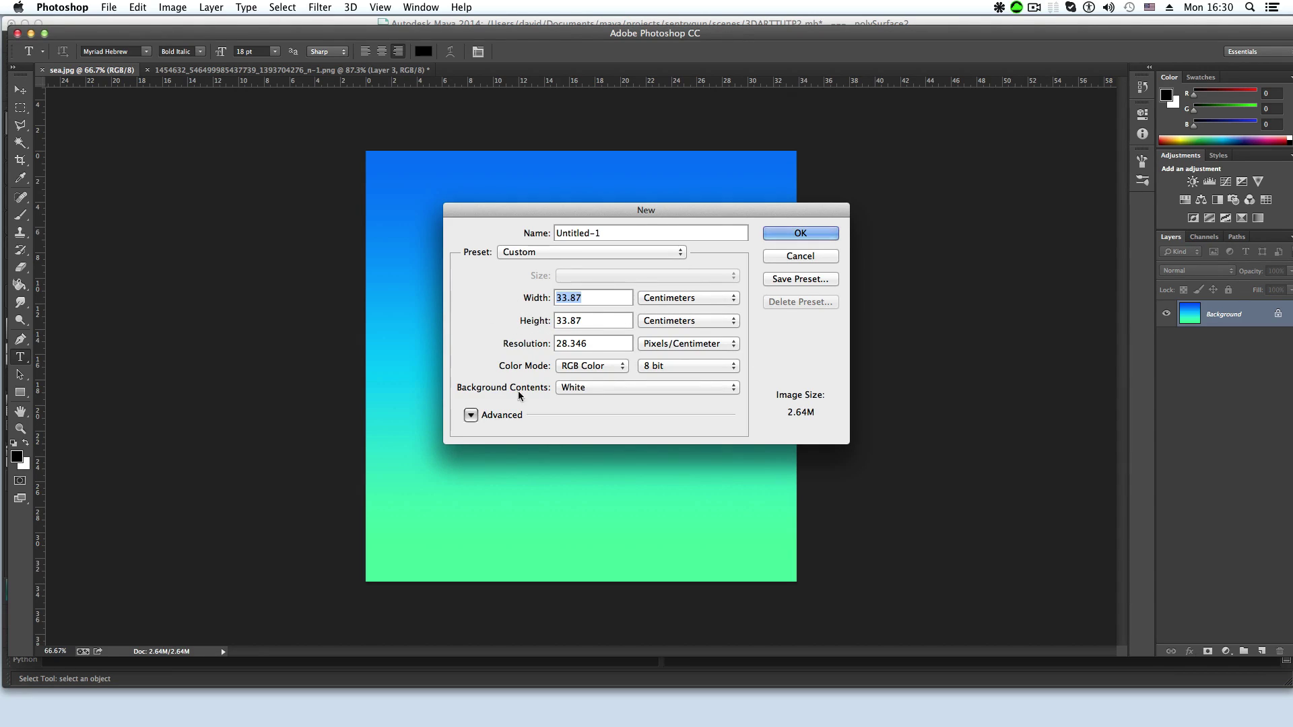
click(800, 235)
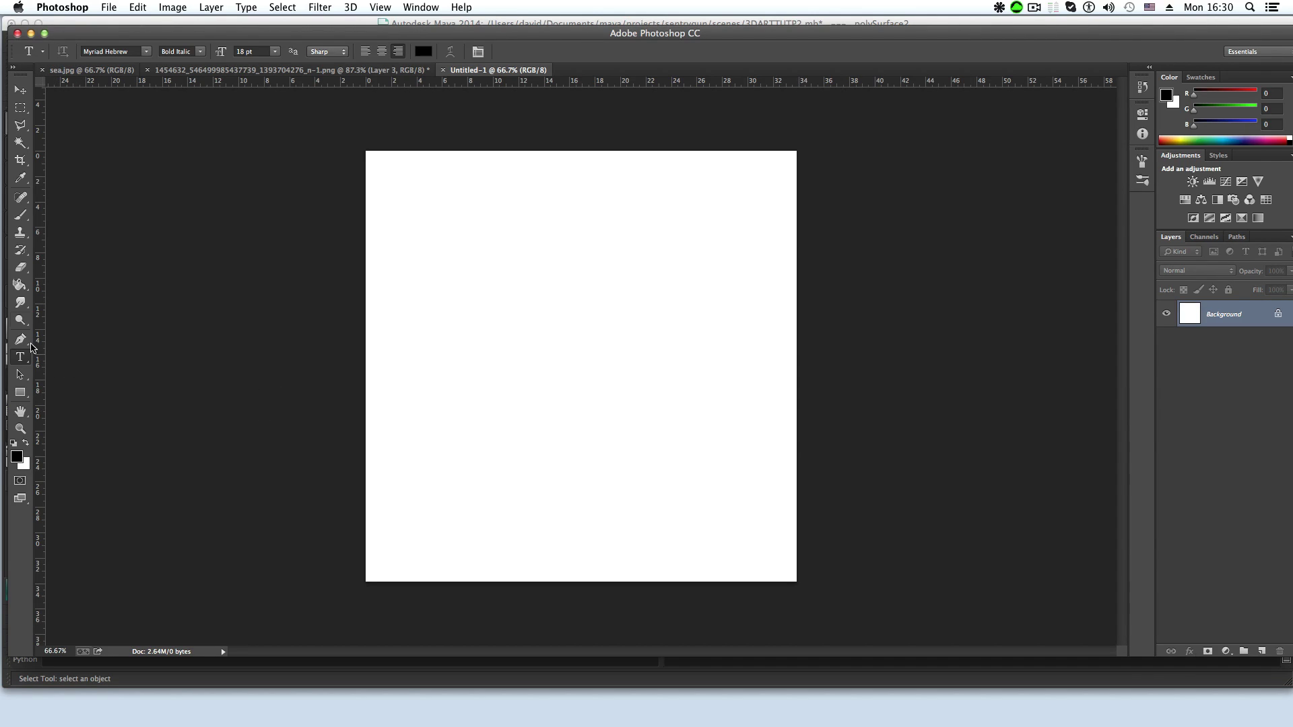
click(19, 286)
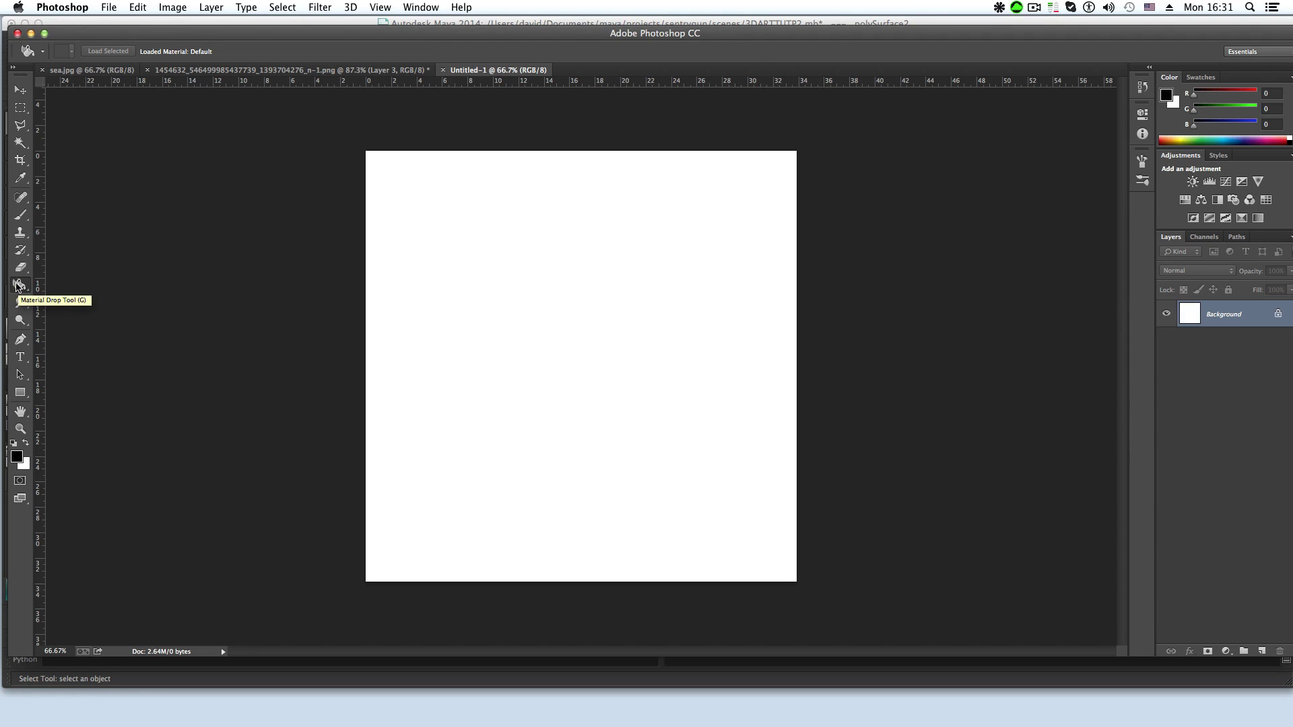
Step: Switch to the Gradient Tool from the Paint Bucket flyout
click(17, 287)
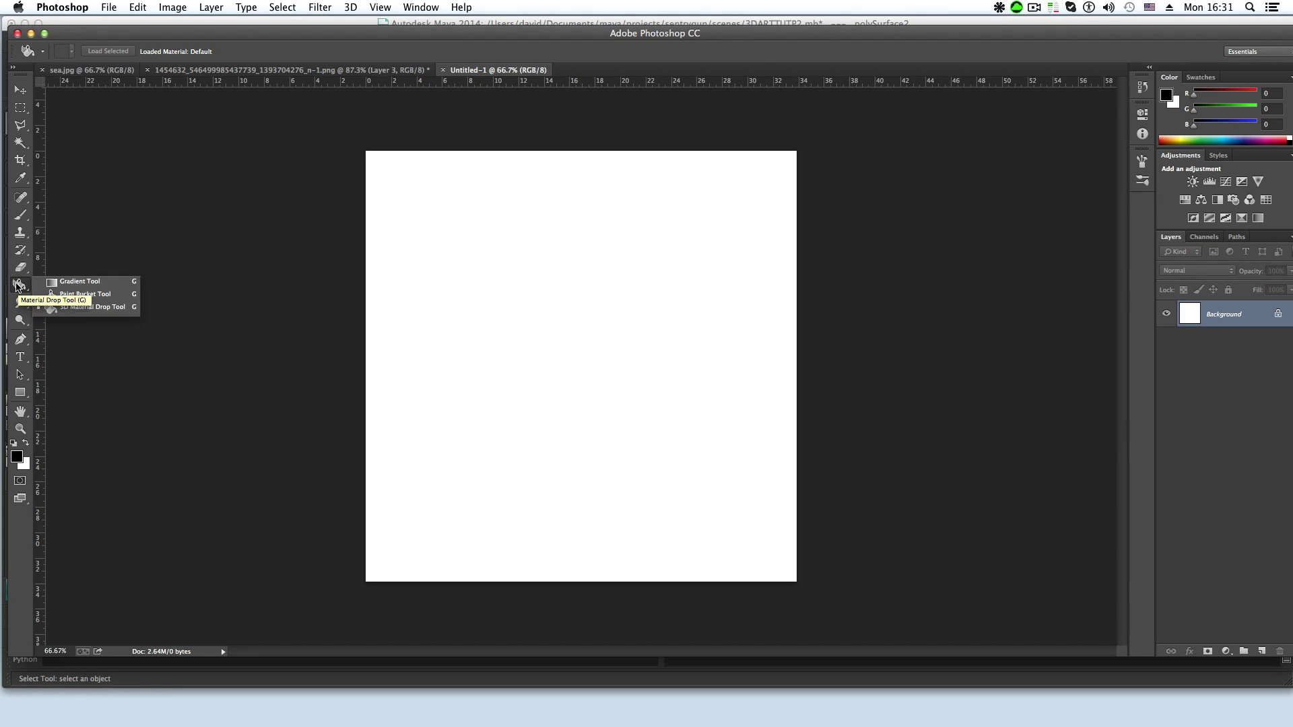
click(89, 282)
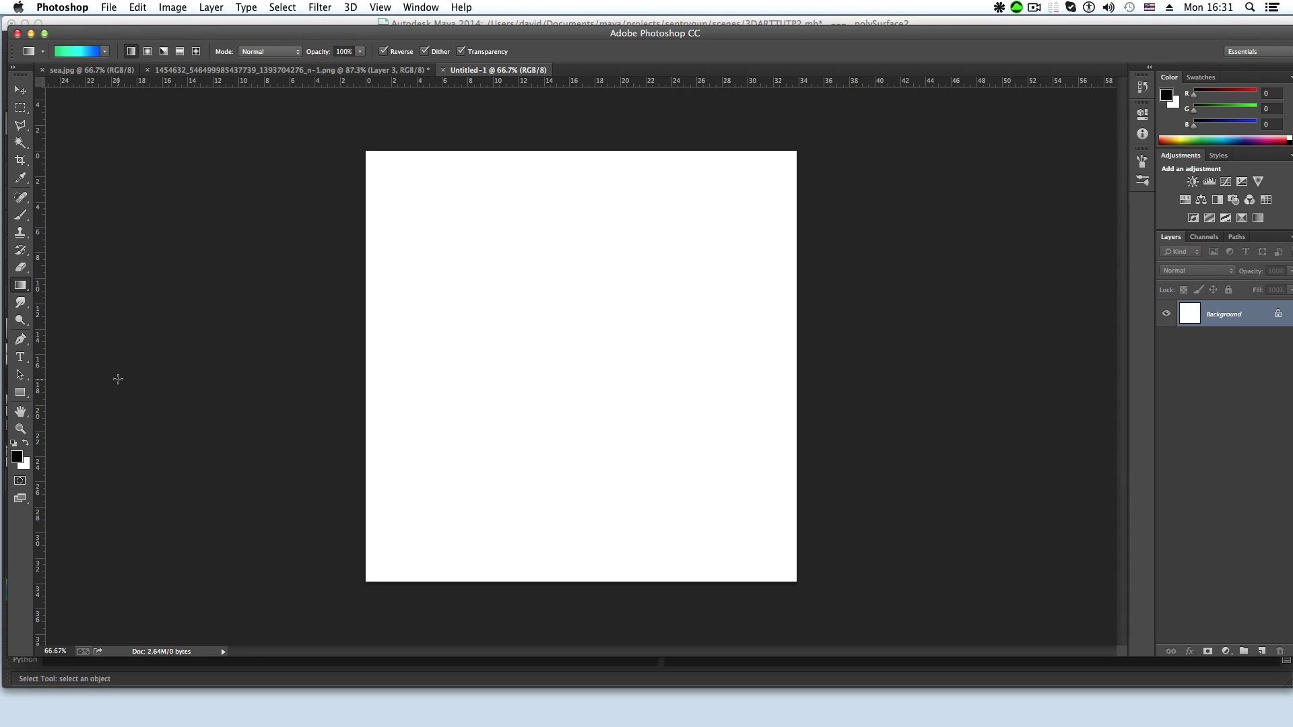
Step: Load the Orange, Yellow, Orange preset in the Gradient Editor and recolour its left stop teal
click(70, 51)
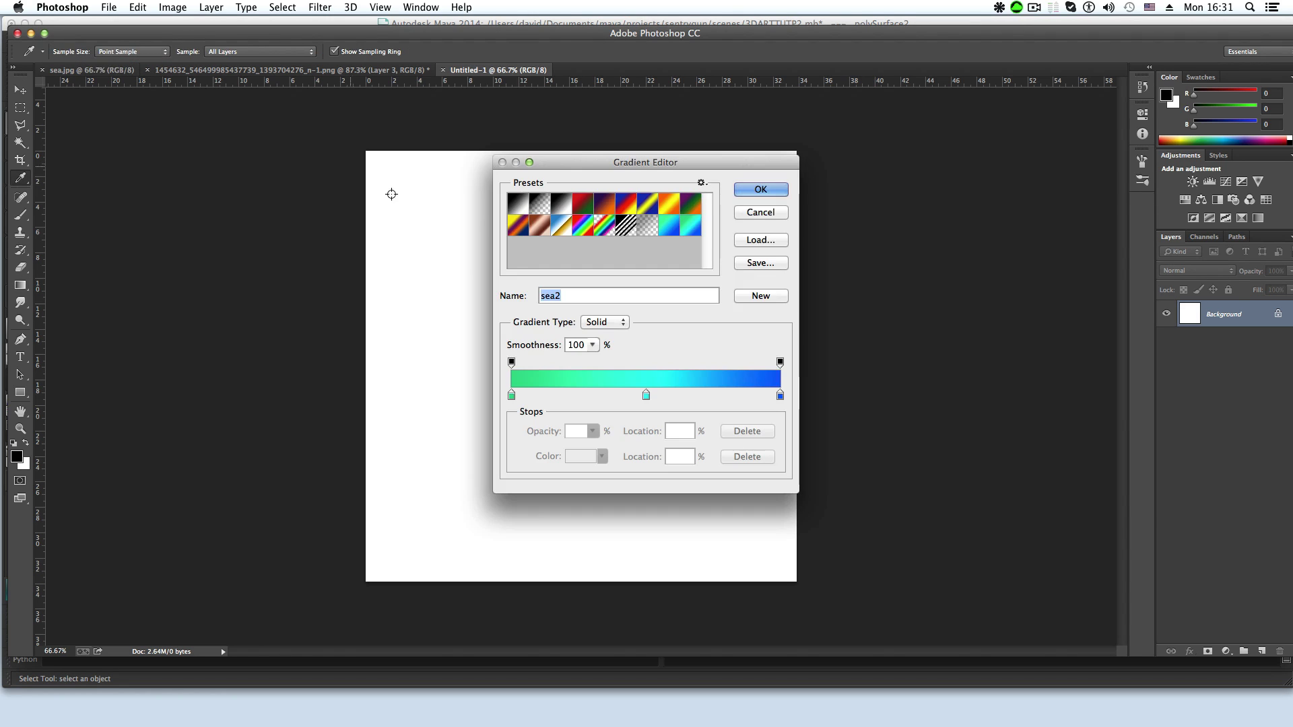
drag(566, 167, 454, 175)
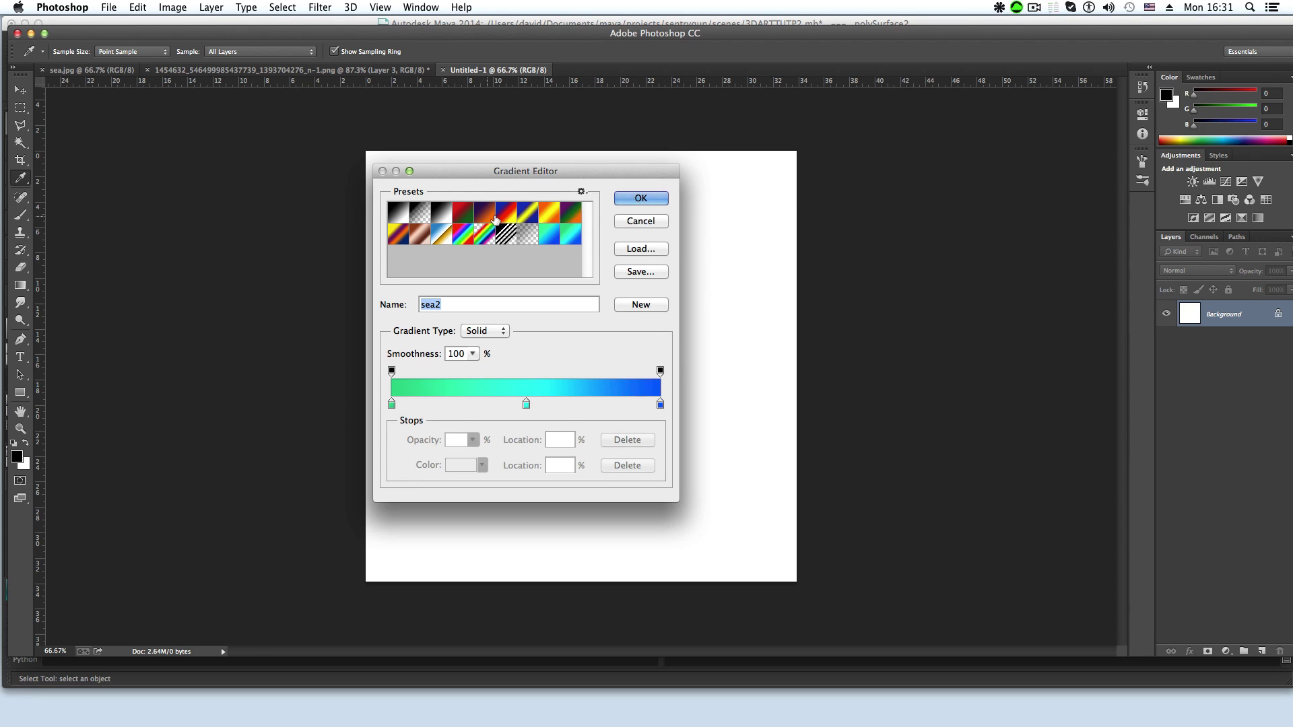
click(551, 214)
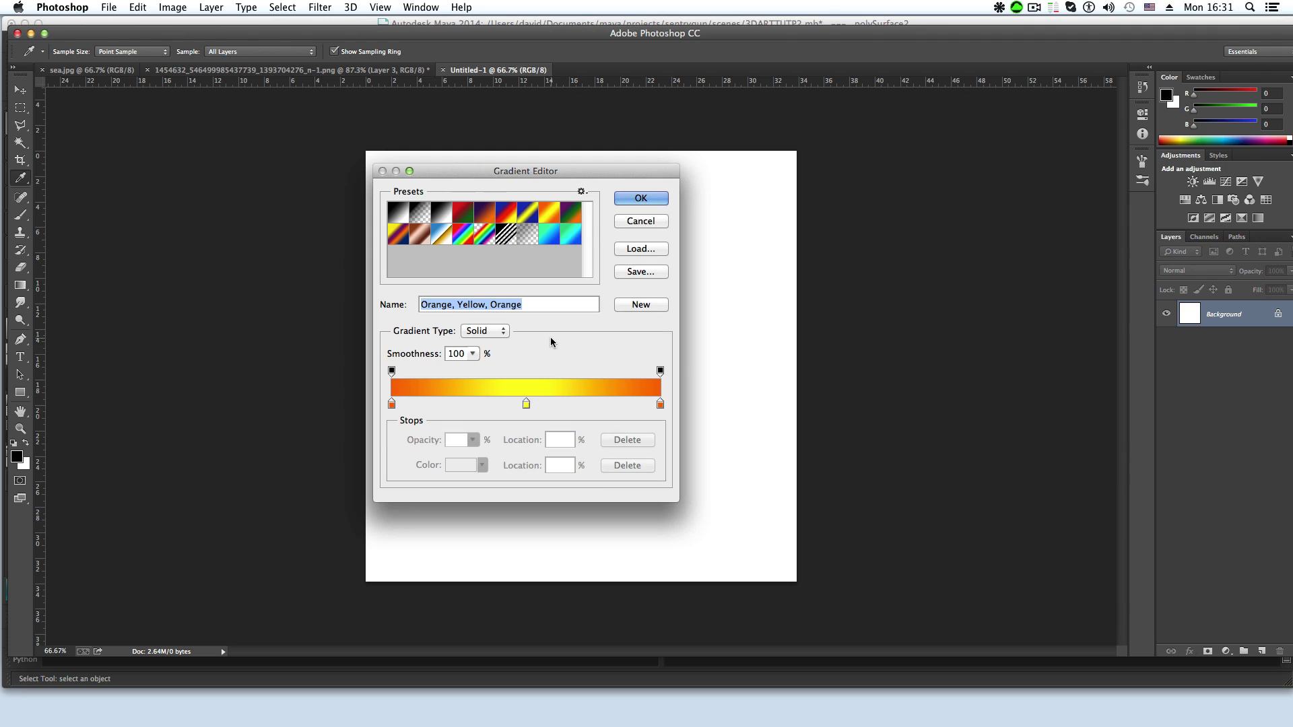
double_click(391, 406)
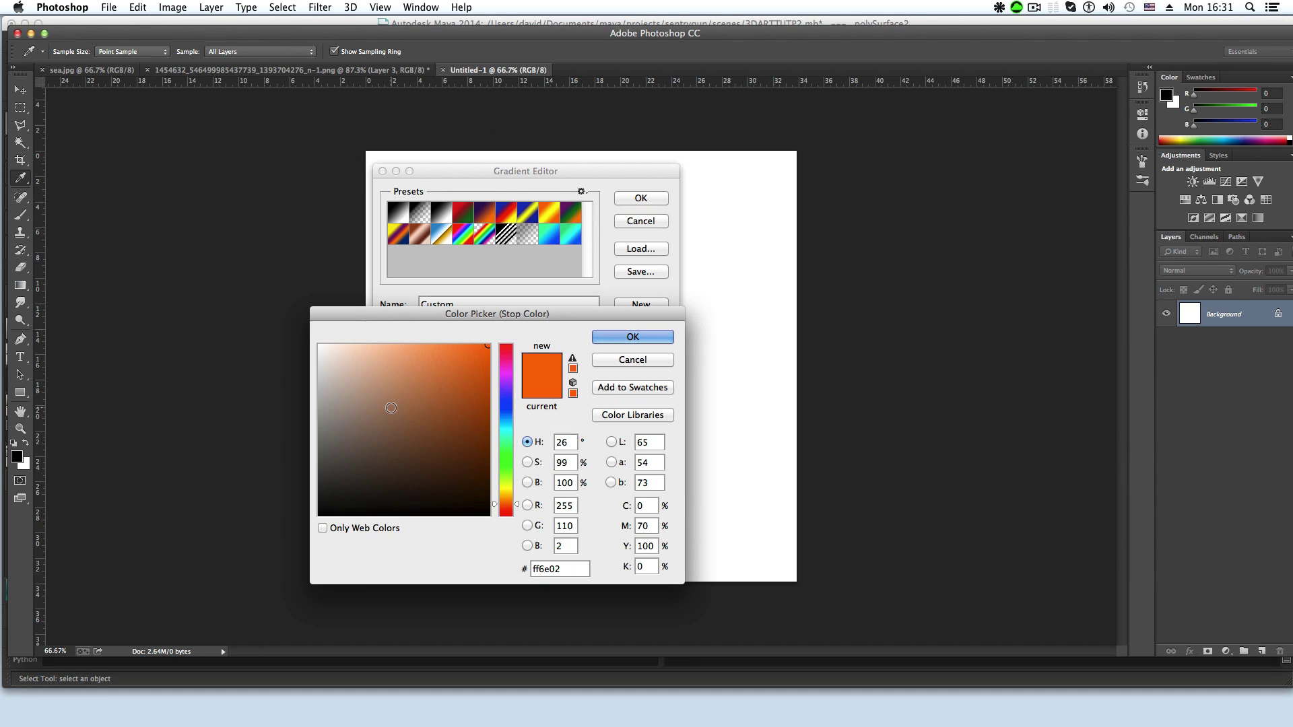
drag(505, 446, 504, 434)
mouse_move(489, 358)
mouse_down()
mouse_move(495, 393)
mouse_move(495, 370)
mouse_up()
click(636, 338)
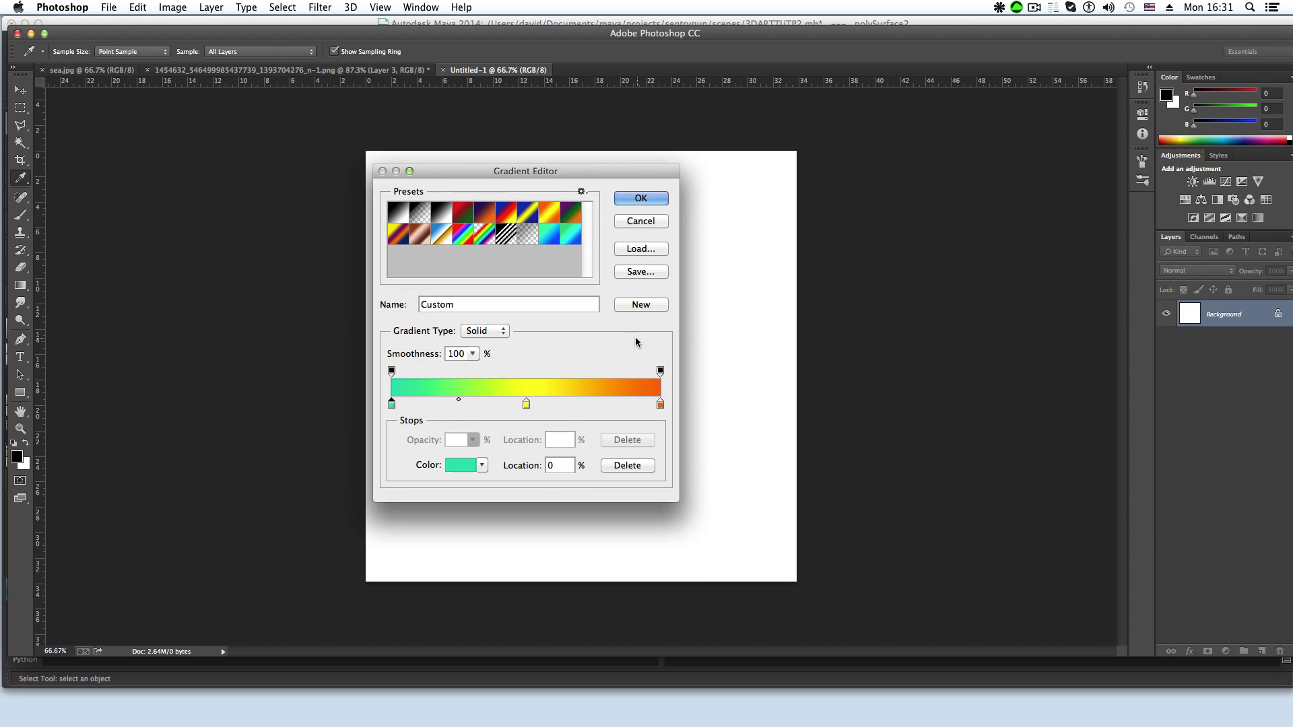
Step: Recolour the gradient's middle yellow stop to a slightly darkened cyan
double_click(526, 404)
click(509, 441)
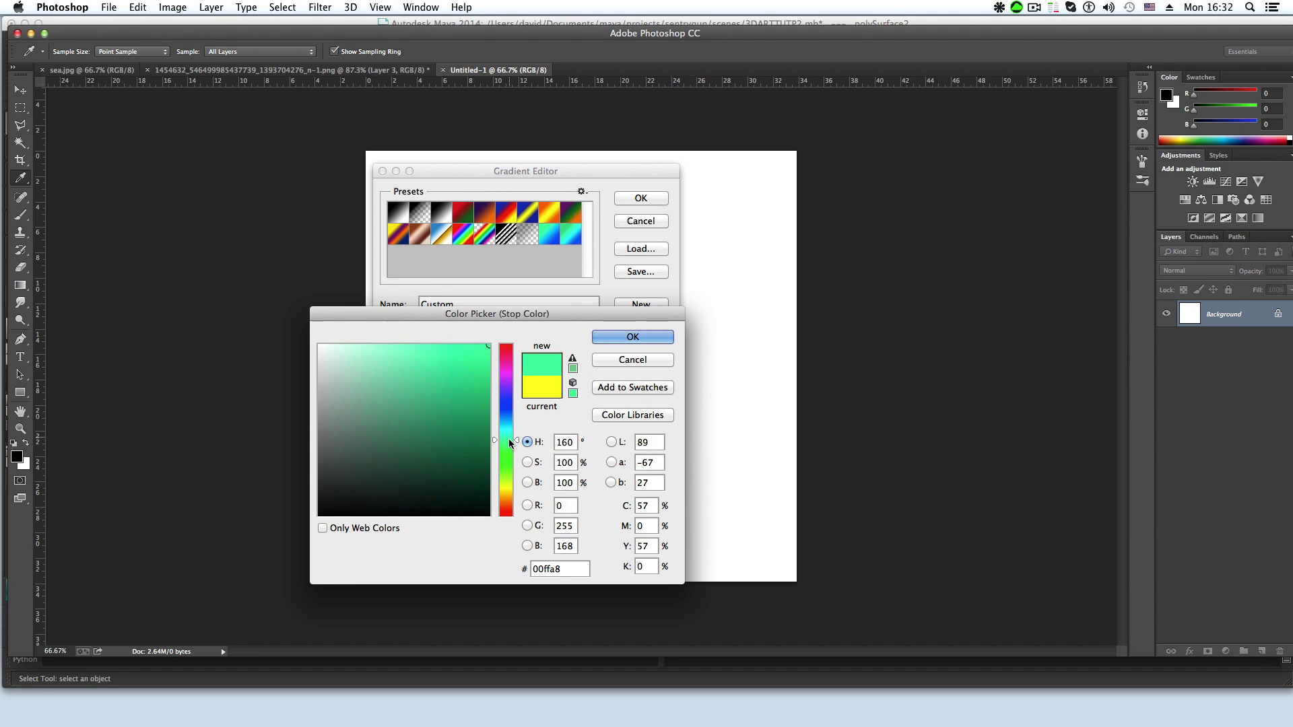
drag(509, 441, 511, 427)
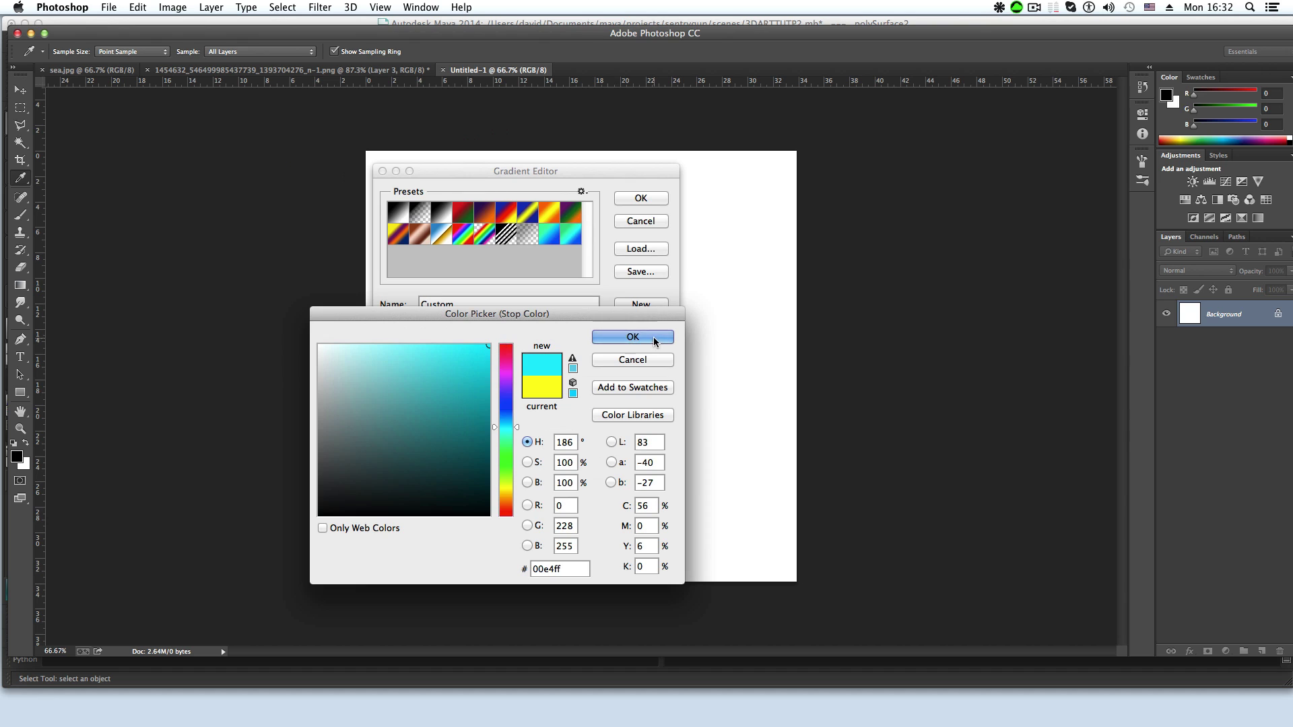
click(488, 365)
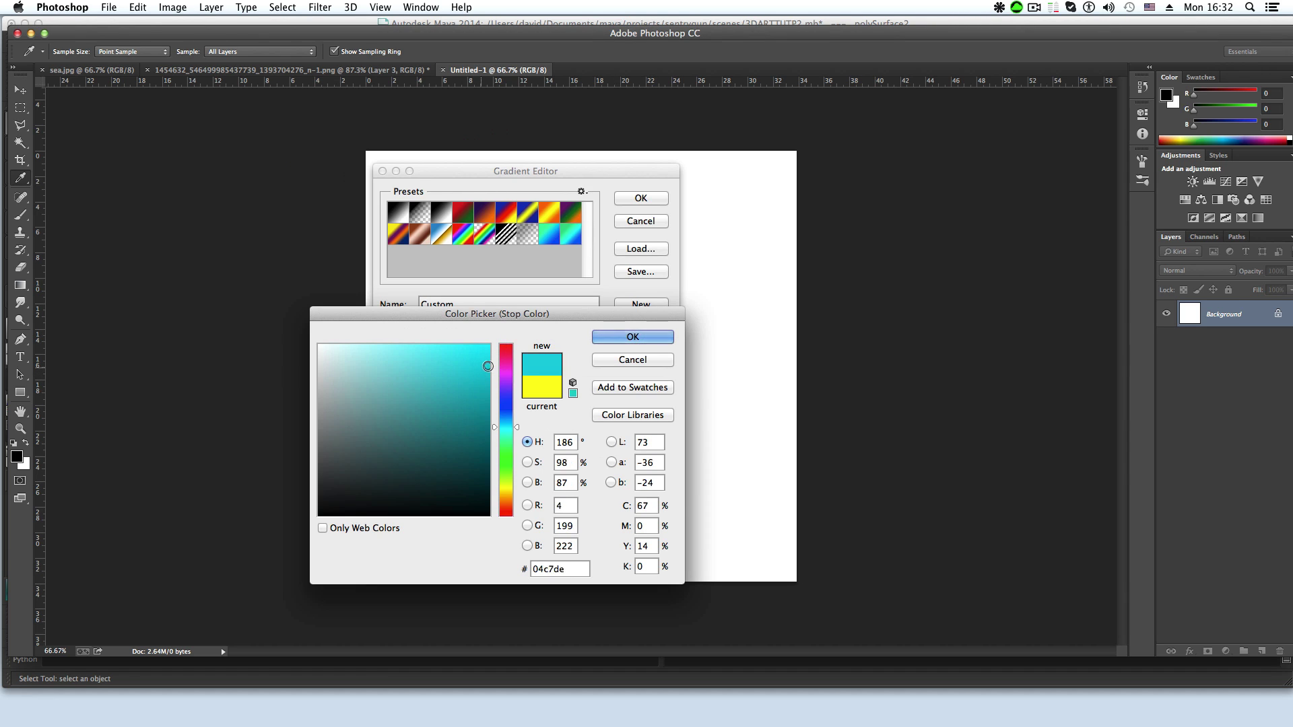
click(612, 334)
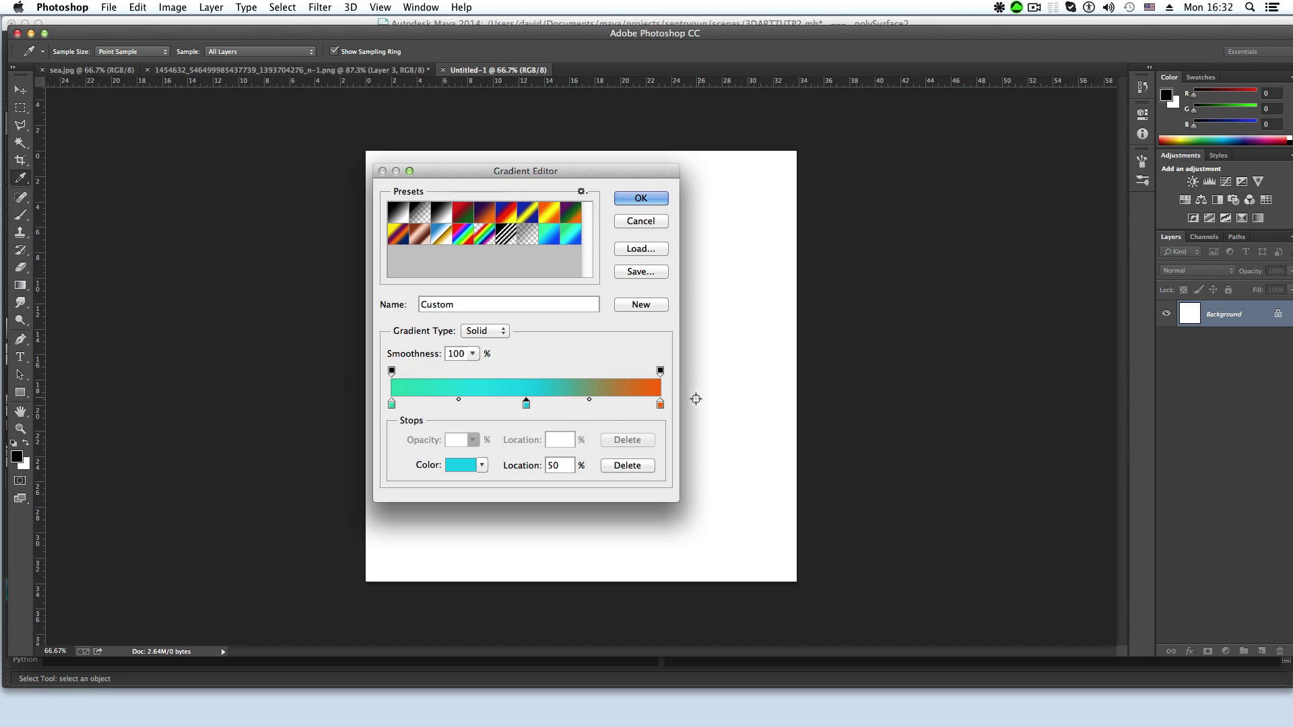
Step: Make the right stop a deep blue (hue about 223) and move the cyan stop to 43%
double_click(660, 404)
click(505, 411)
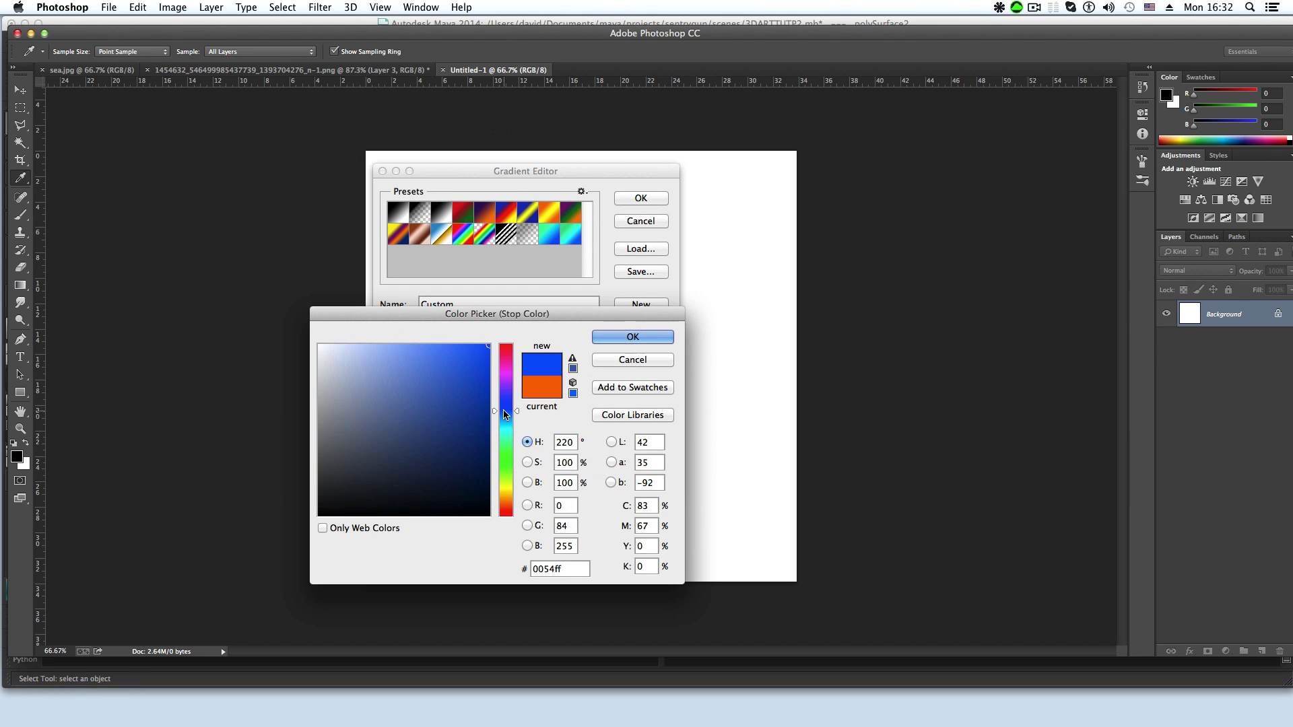
click(480, 345)
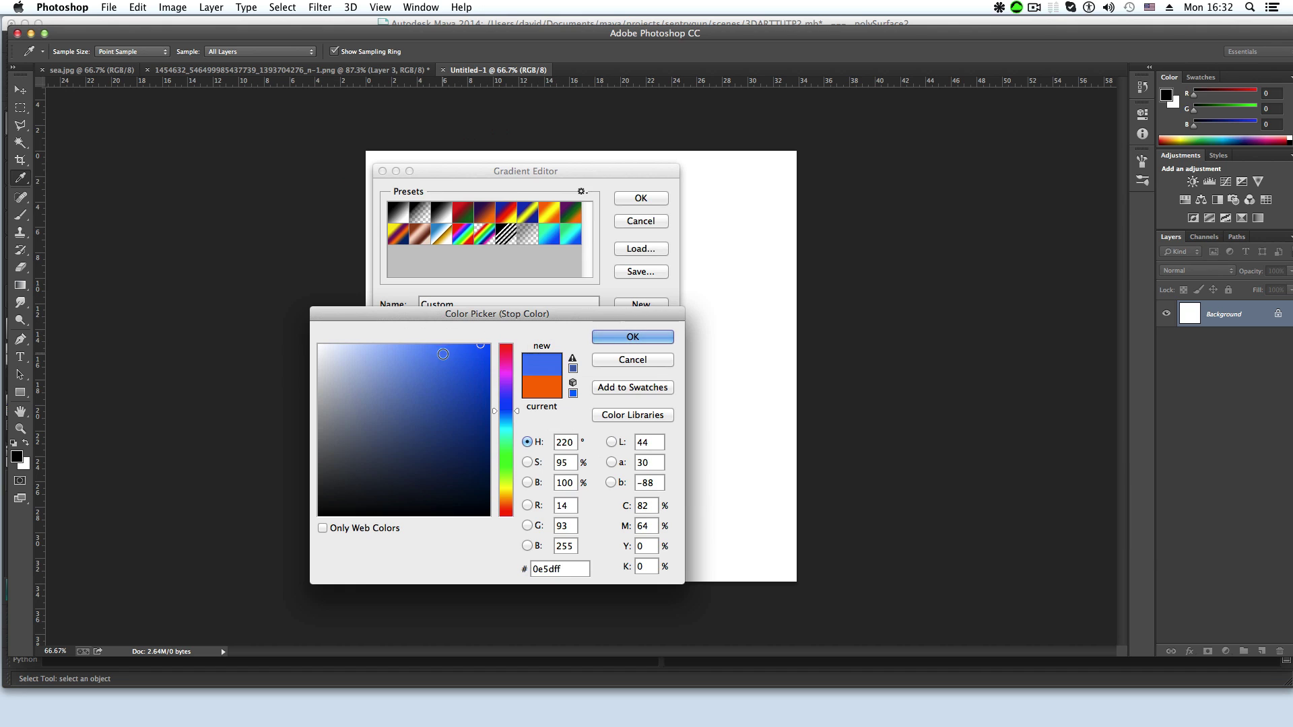
mouse_move(408, 347)
mouse_down()
mouse_move(438, 386)
mouse_move(426, 362)
mouse_up()
drag(500, 414, 499, 409)
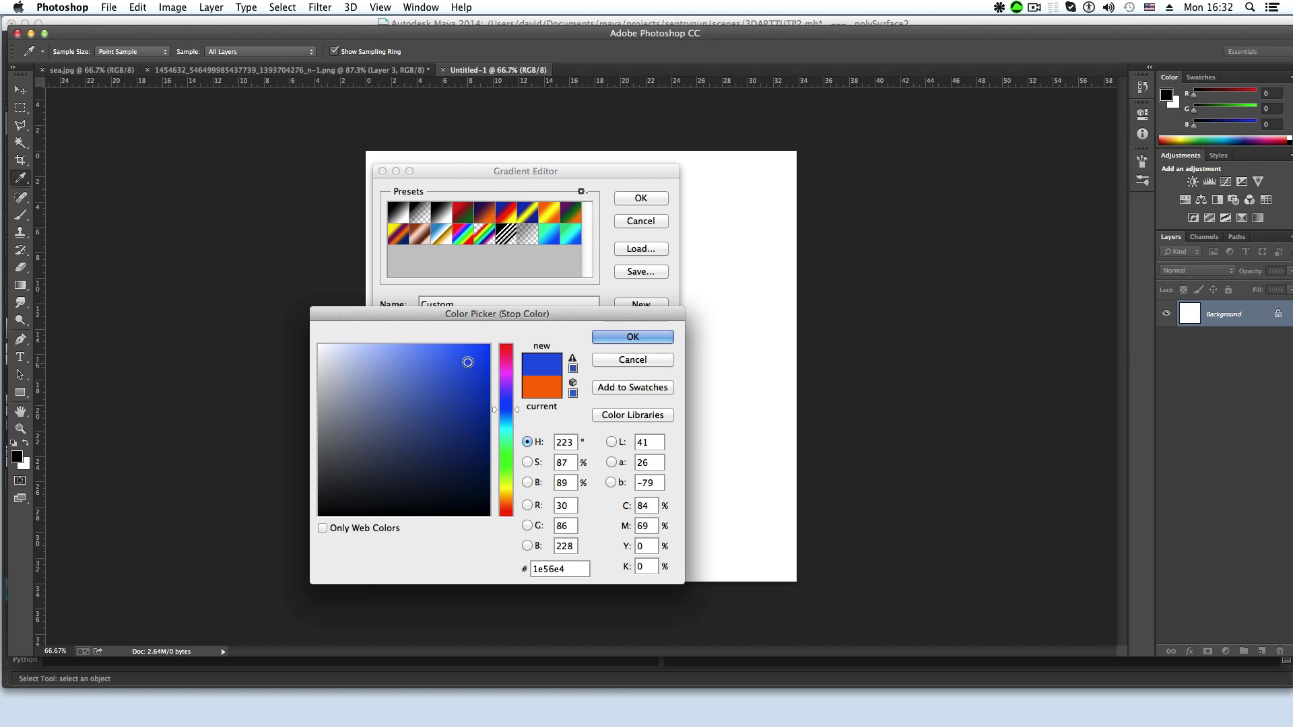
click(612, 339)
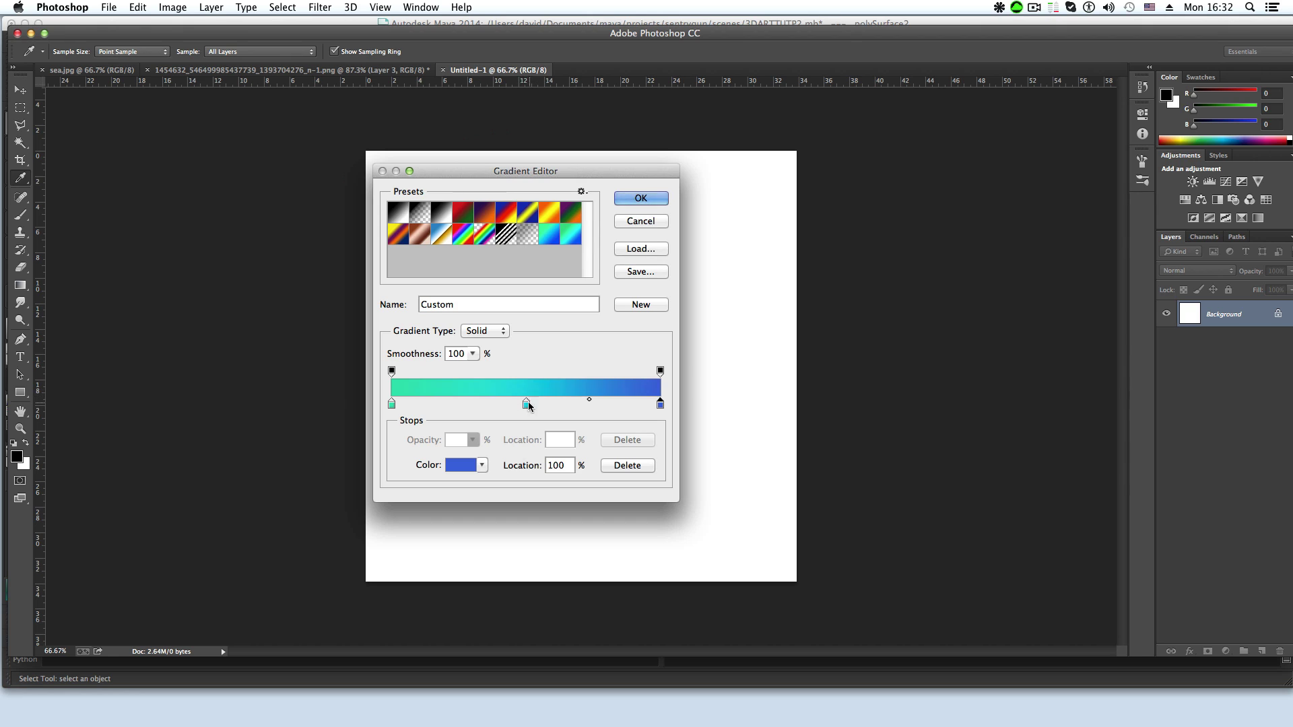
drag(526, 404, 511, 403)
Step: Name the gradient SEACOLOR, add it as a new preset, and accept it
double_click(426, 303)
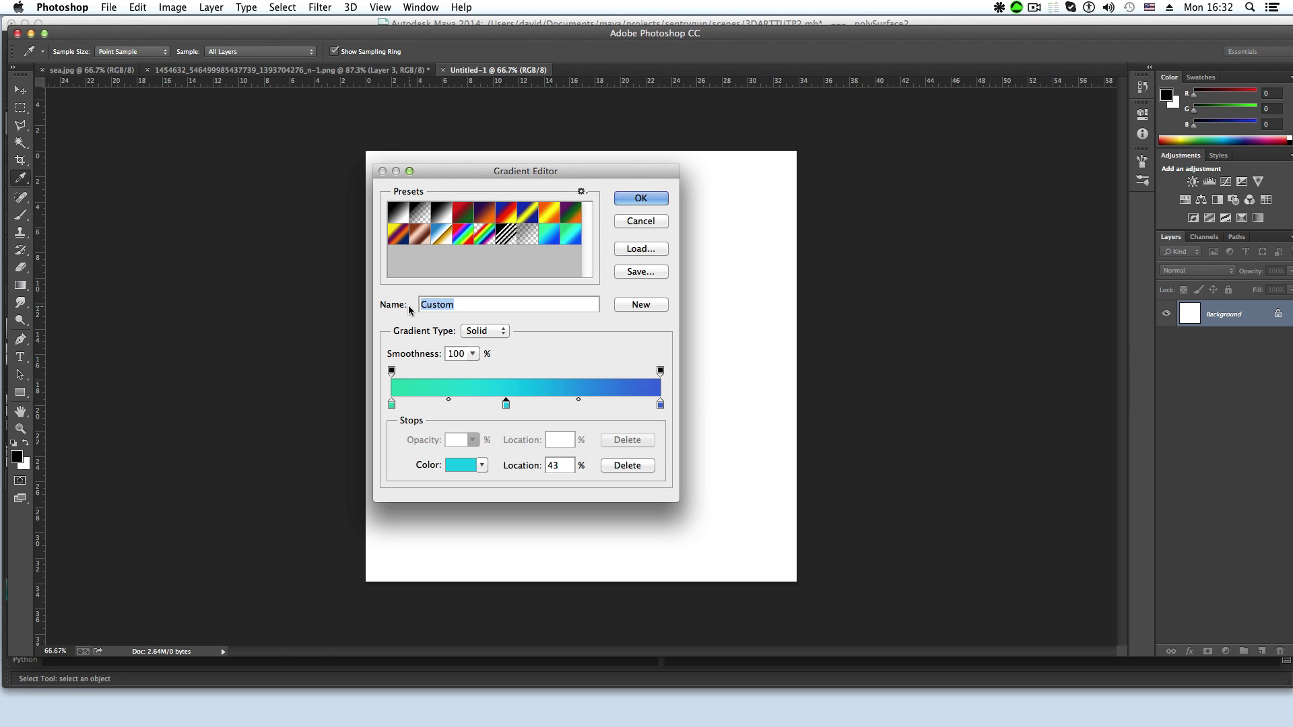
text(SEACOLOR)
drag(482, 304, 398, 302)
click(652, 306)
click(658, 200)
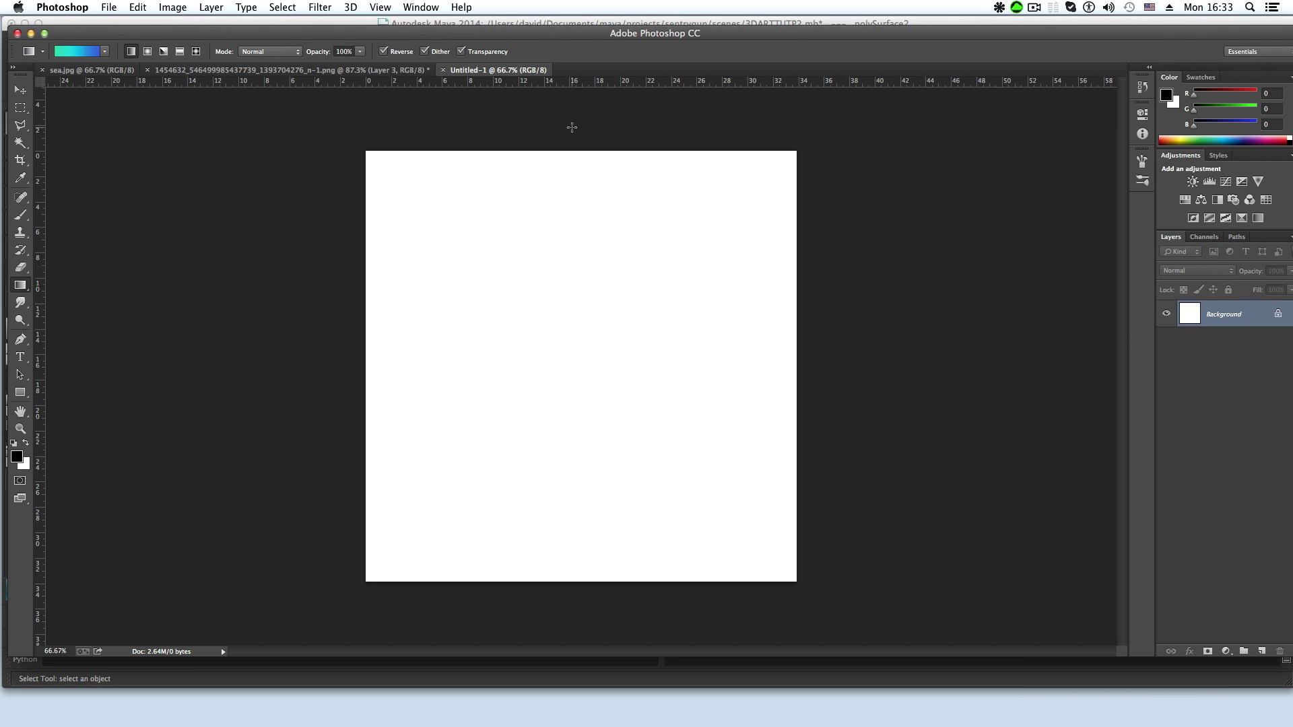
Step: Fill the canvas diagonally with SEACOLOR, blue at top-right fading to green at bottom-left
drag(571, 148, 590, 469)
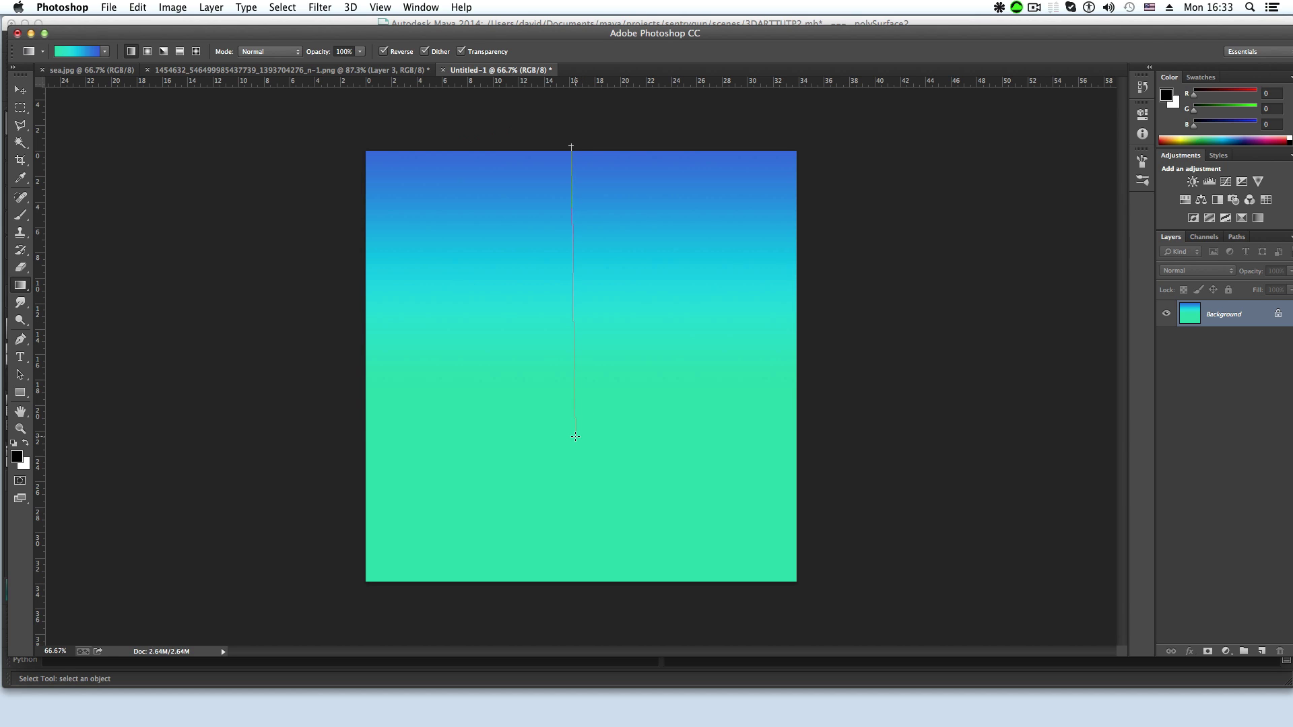
drag(575, 436, 575, 437)
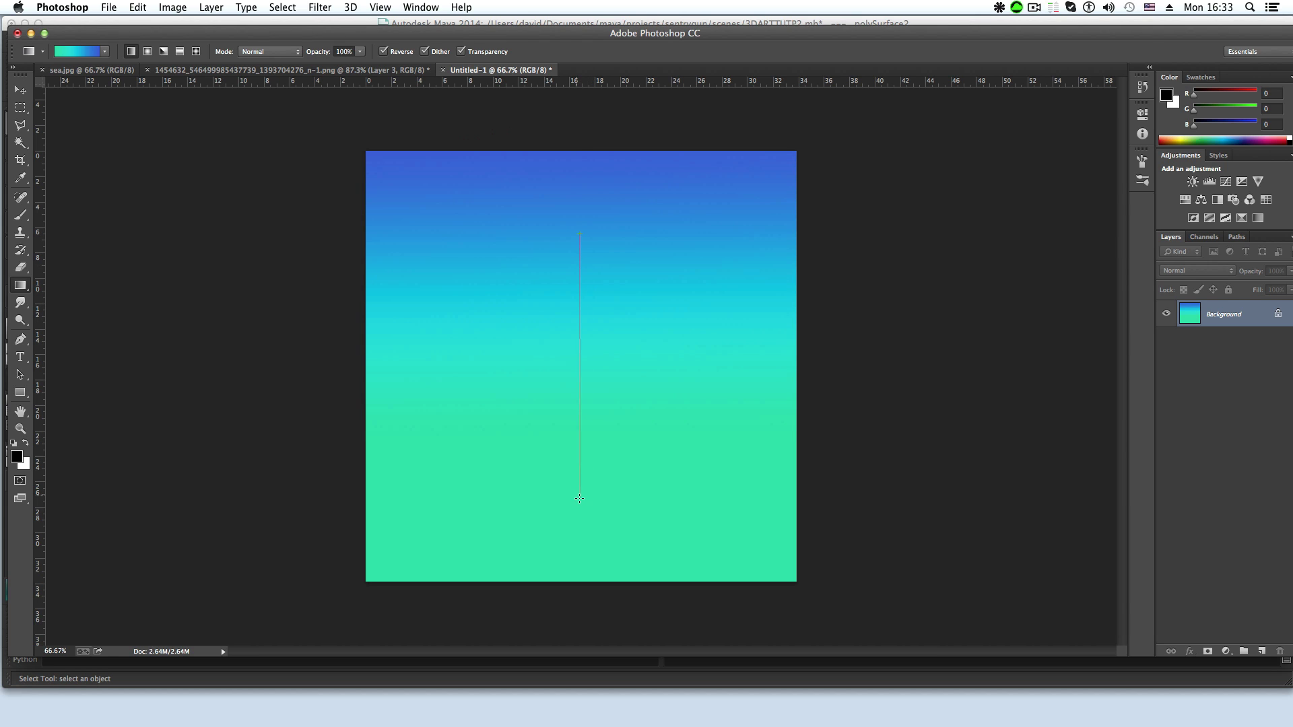
drag(579, 498, 579, 499)
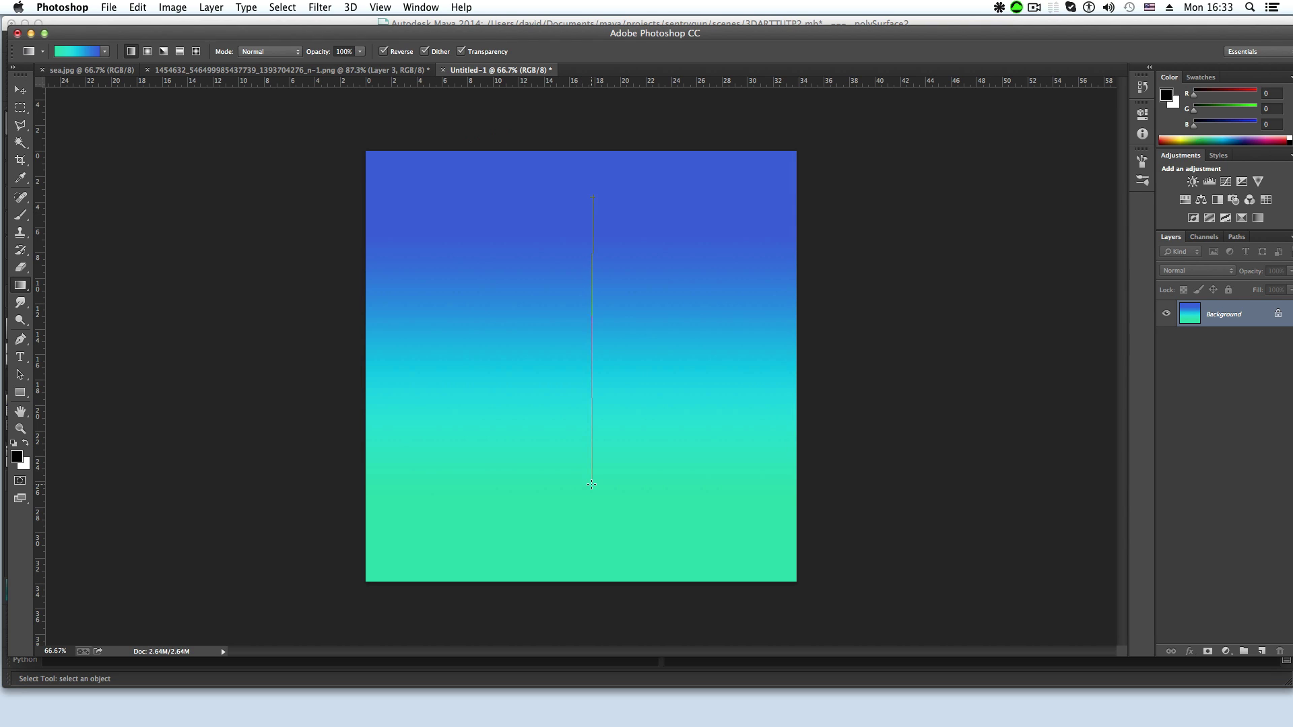
drag(593, 485, 555, 258)
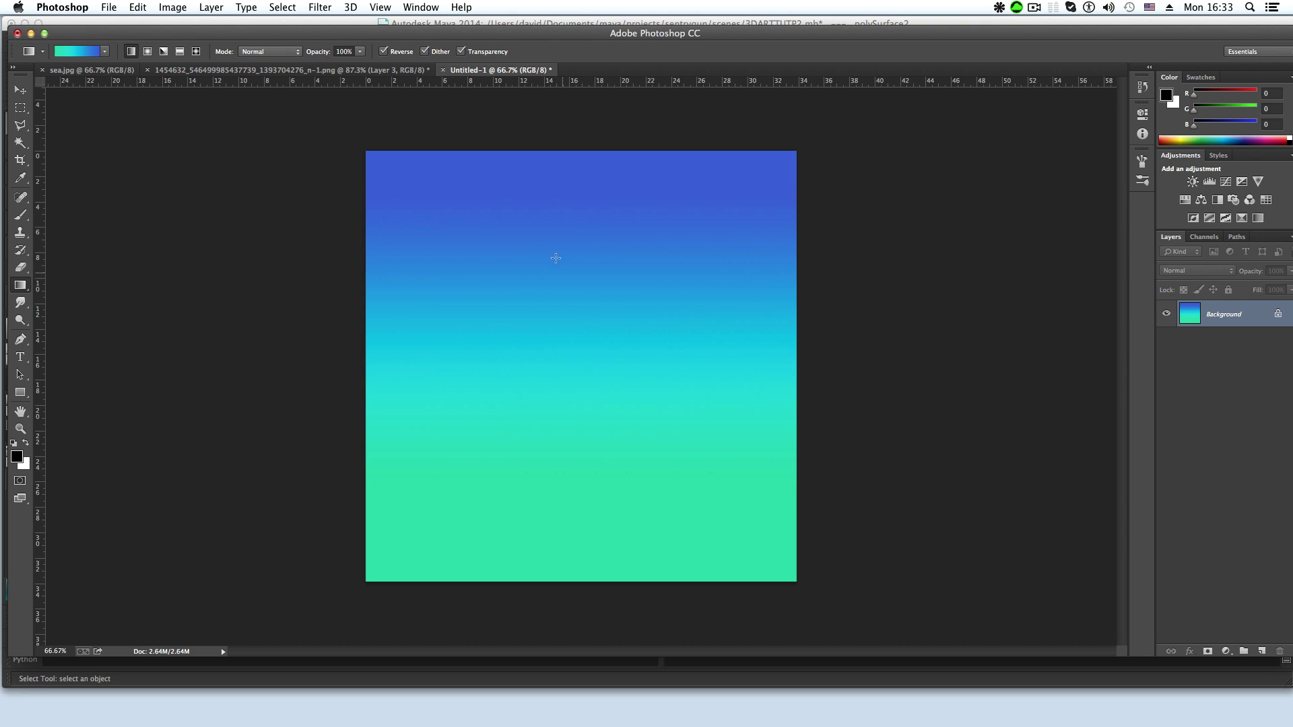
drag(306, 313, 696, 314)
drag(786, 183, 445, 460)
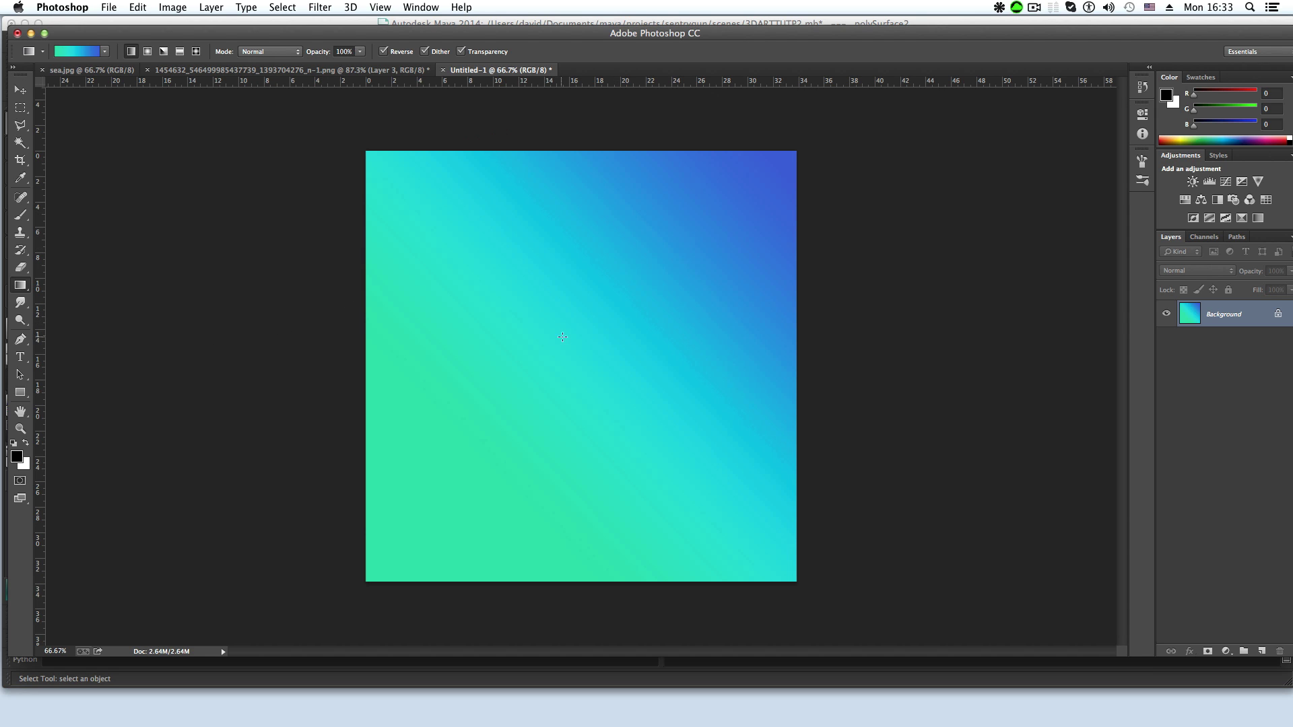
Step: Save the image as BACKGROUND.jpg in JPEG format at maximum quality 12
click(112, 9)
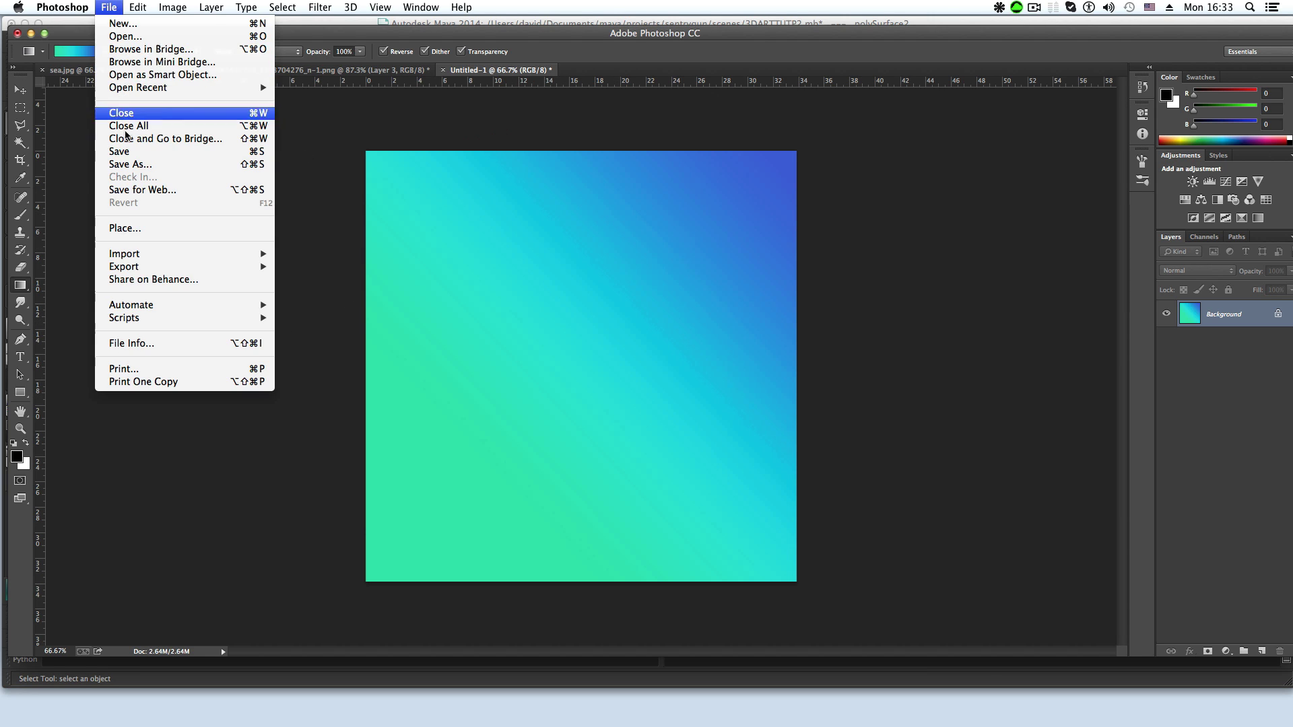
click(128, 166)
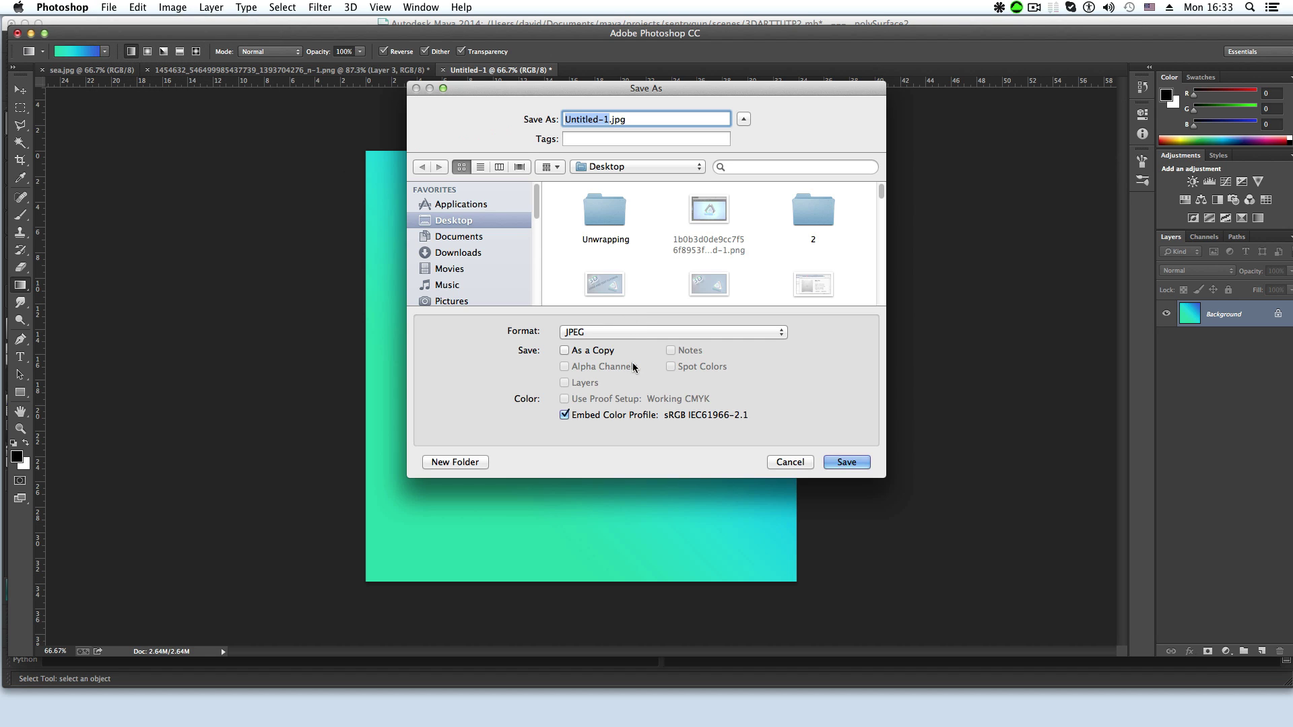
click(600, 333)
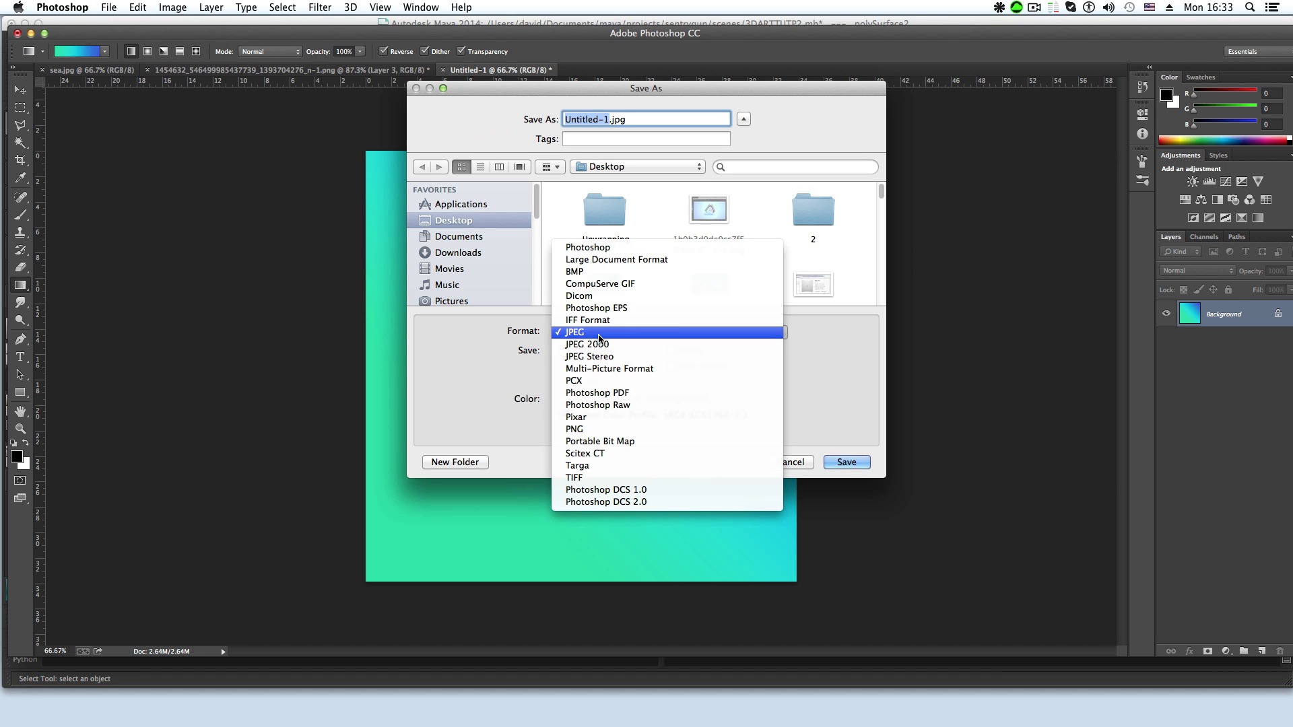
click(599, 332)
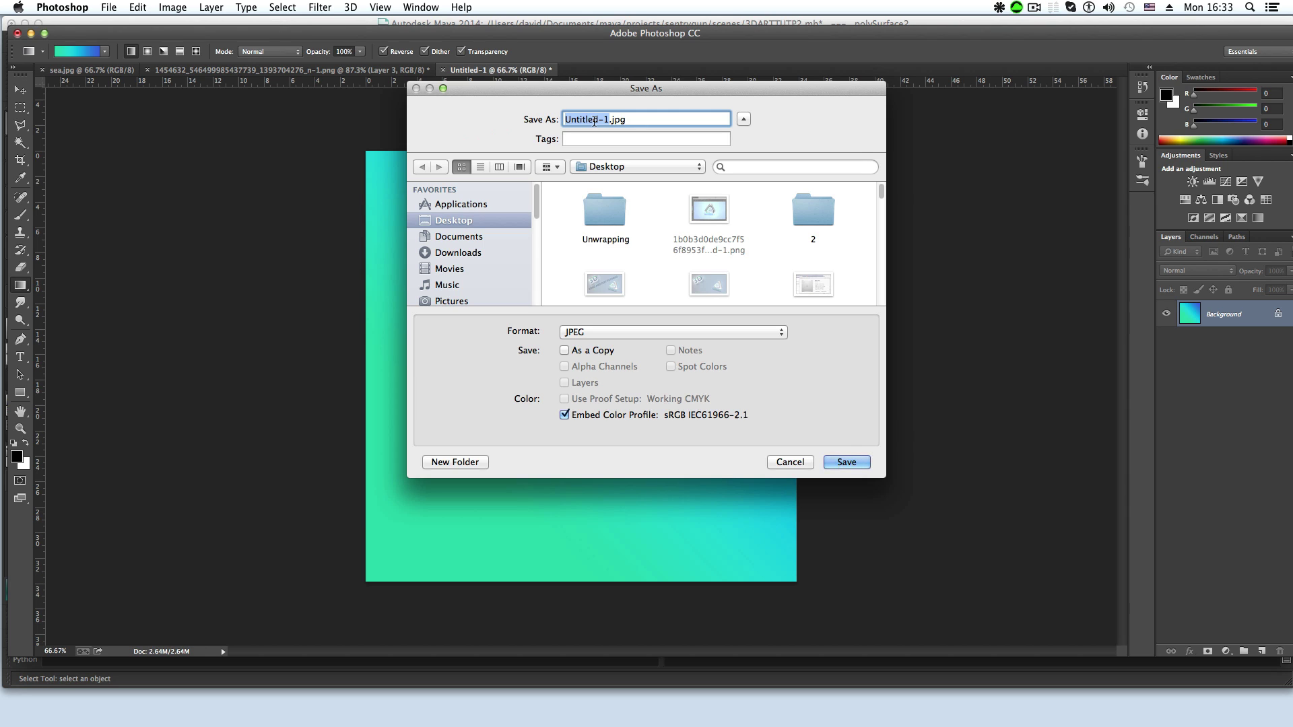
text(BACKGROUND)
click(847, 462)
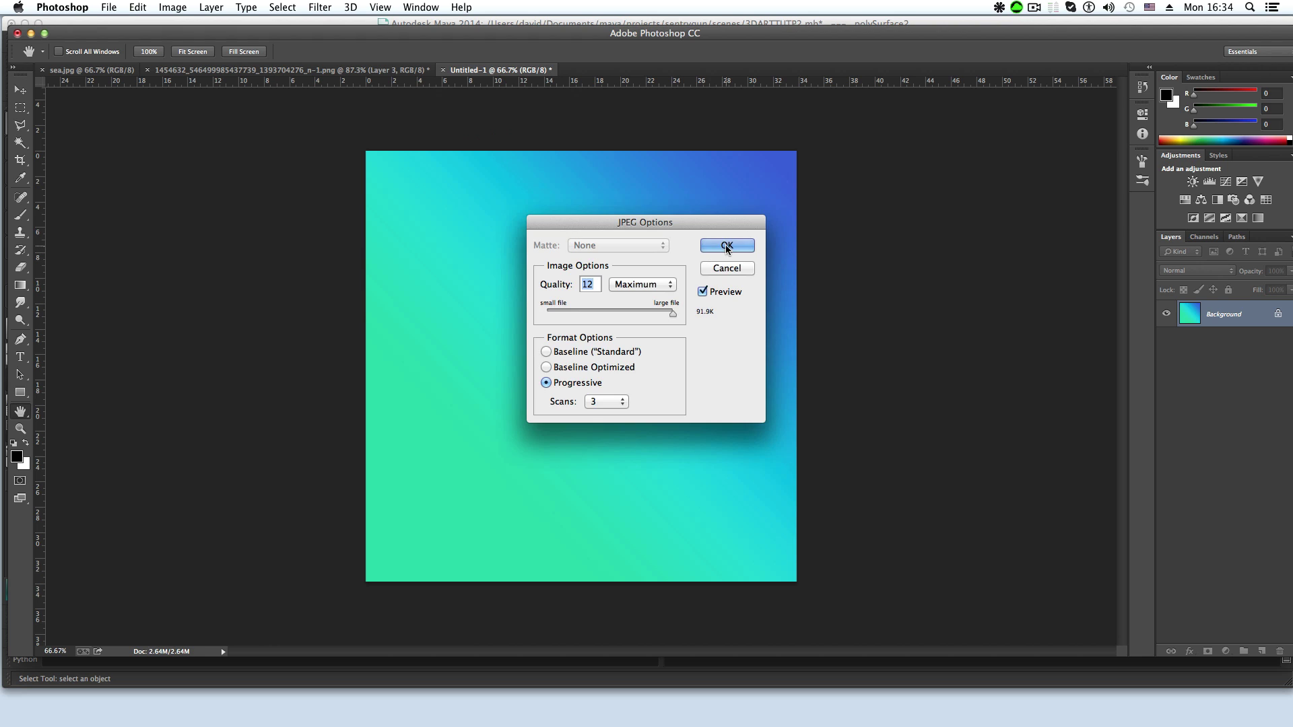
click(728, 246)
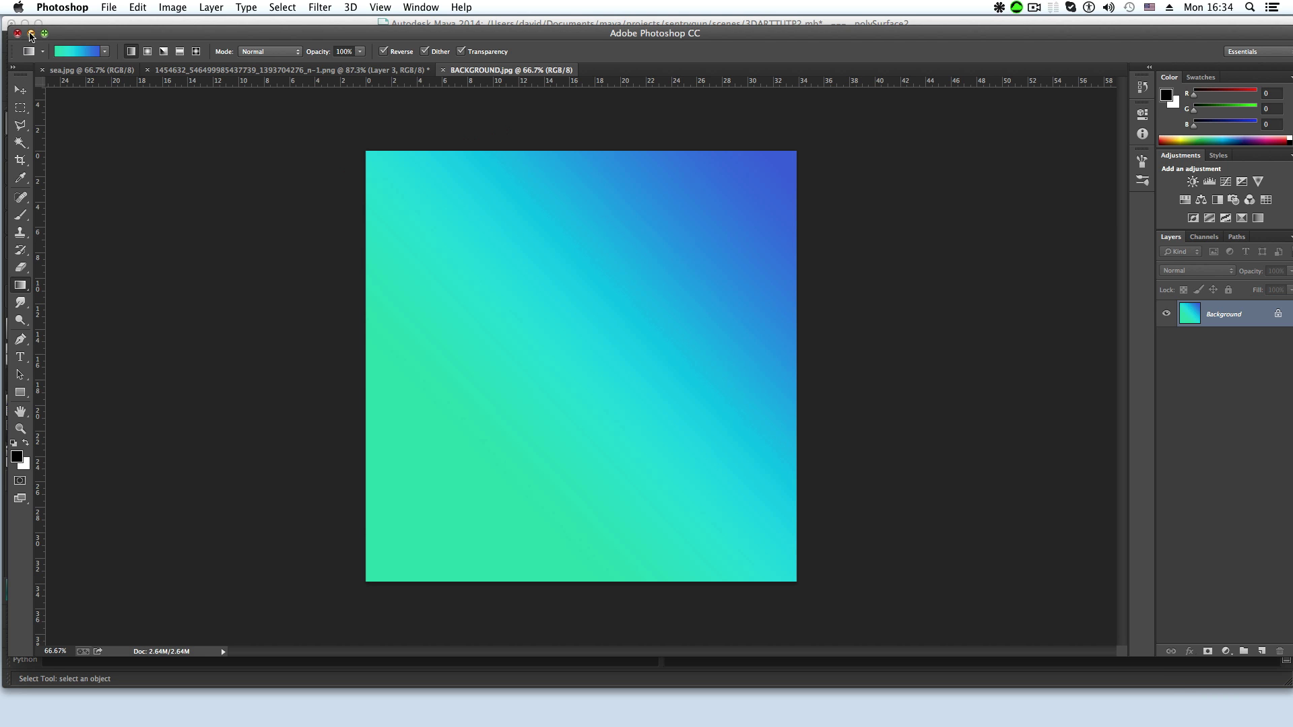
Step: Hide Photoshop, switch to Illustrator, and close penrosewhite.jpg without saving
click(30, 33)
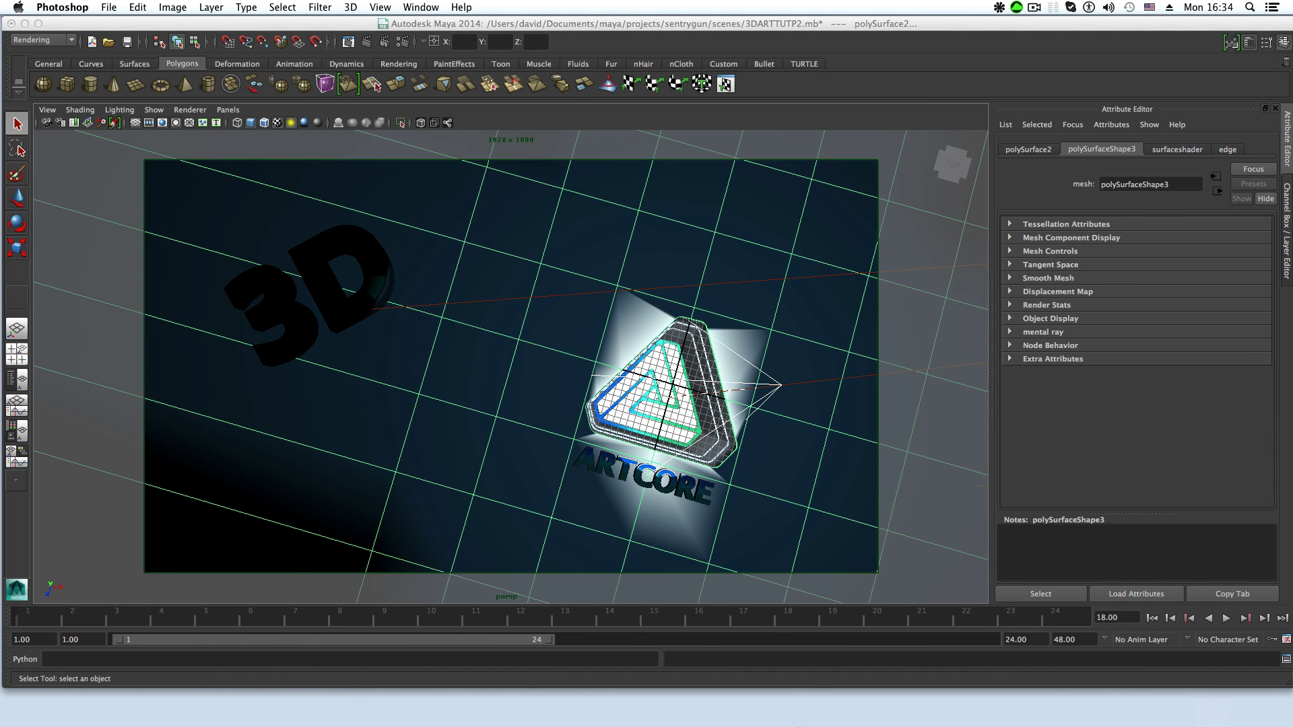
click(927, 702)
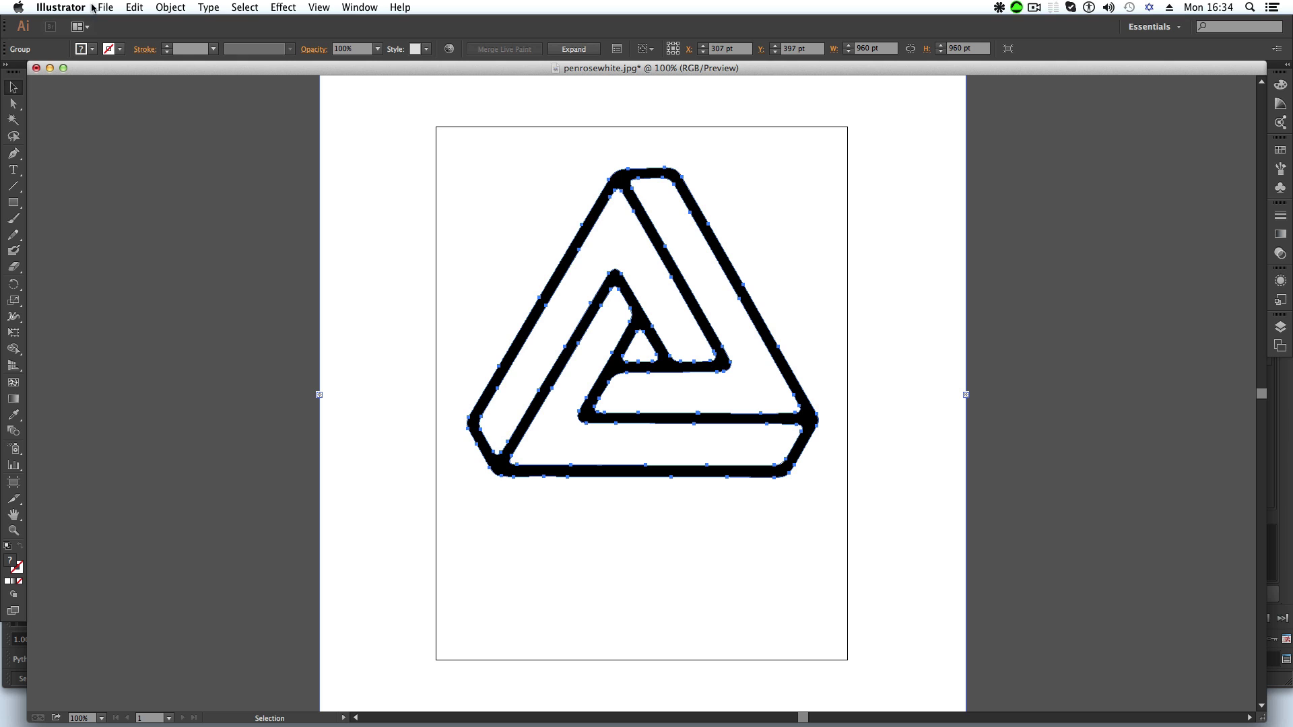
click(36, 68)
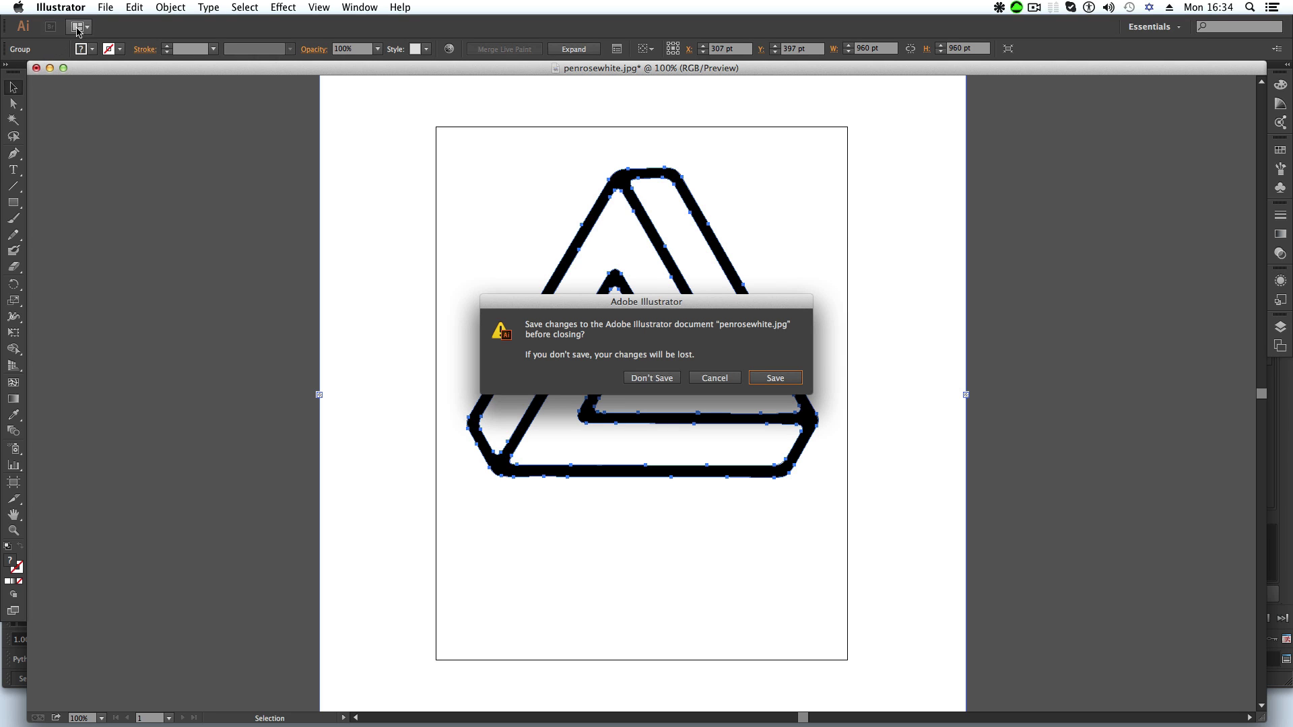
click(650, 378)
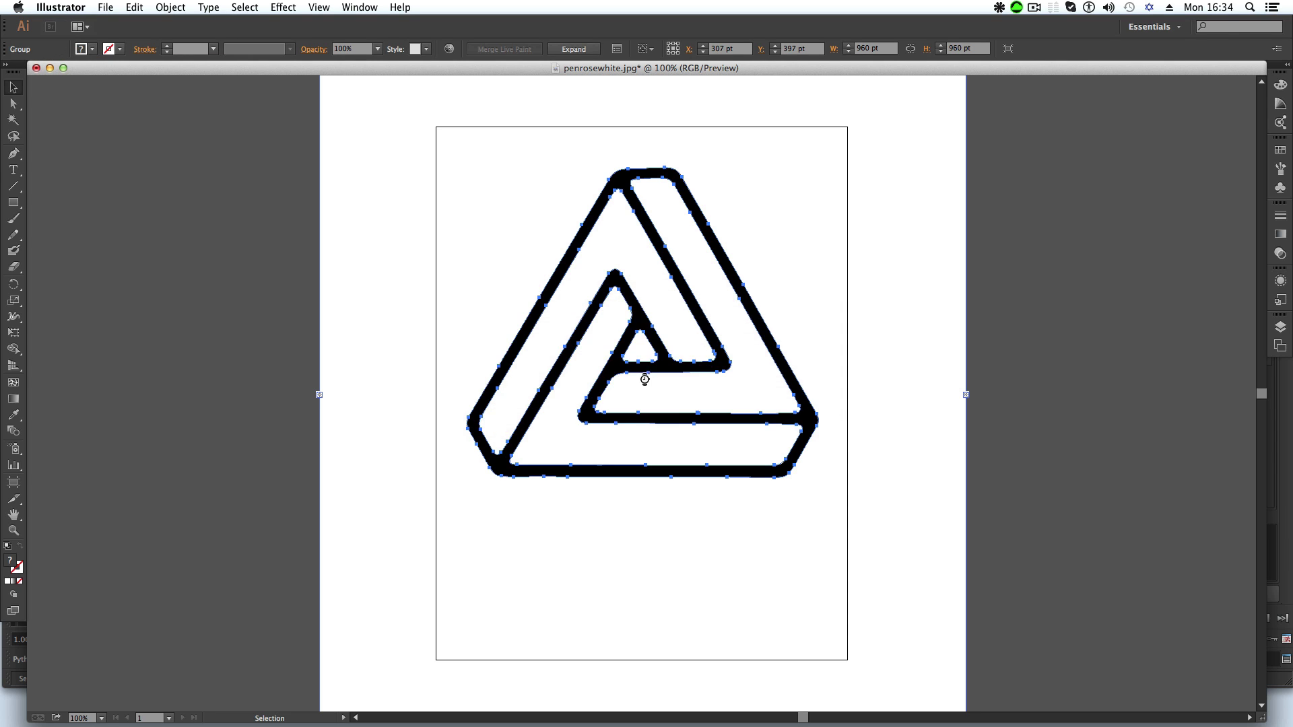
Step: Load penrose.jpg from the Desktop, showing the black Penrose triangle outline on the artboard
click(104, 8)
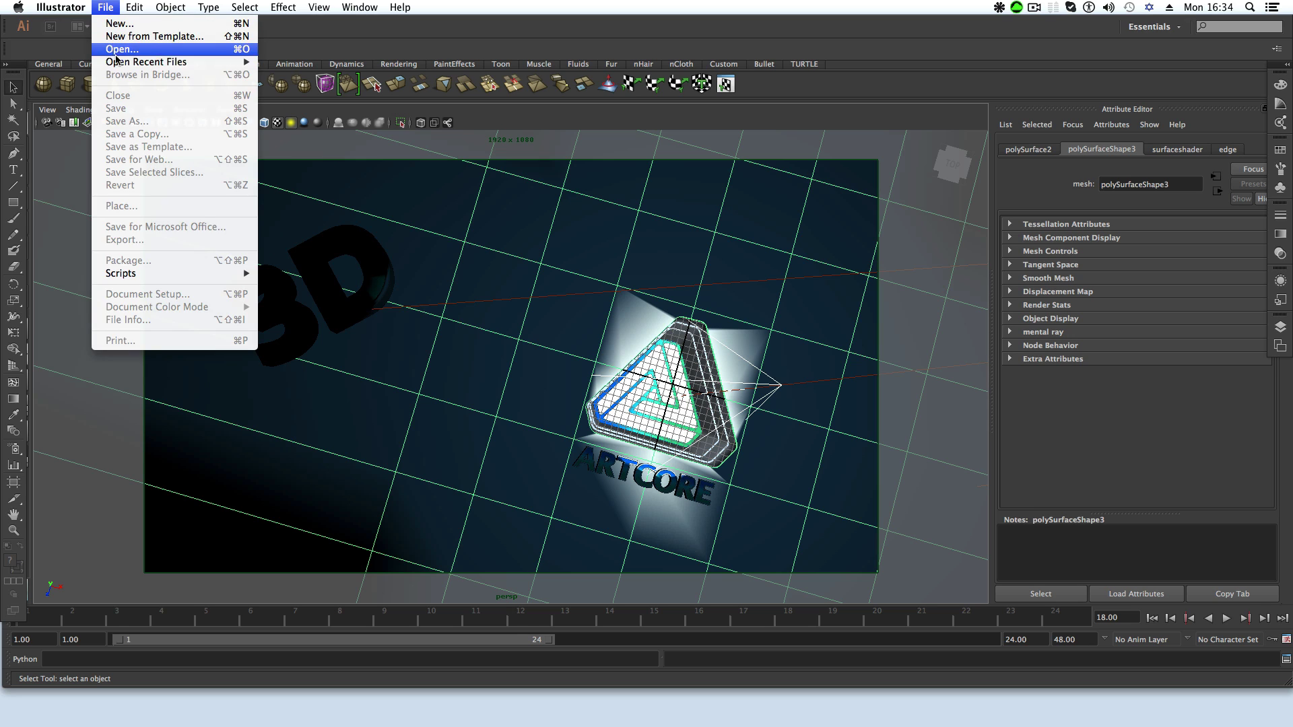
click(118, 50)
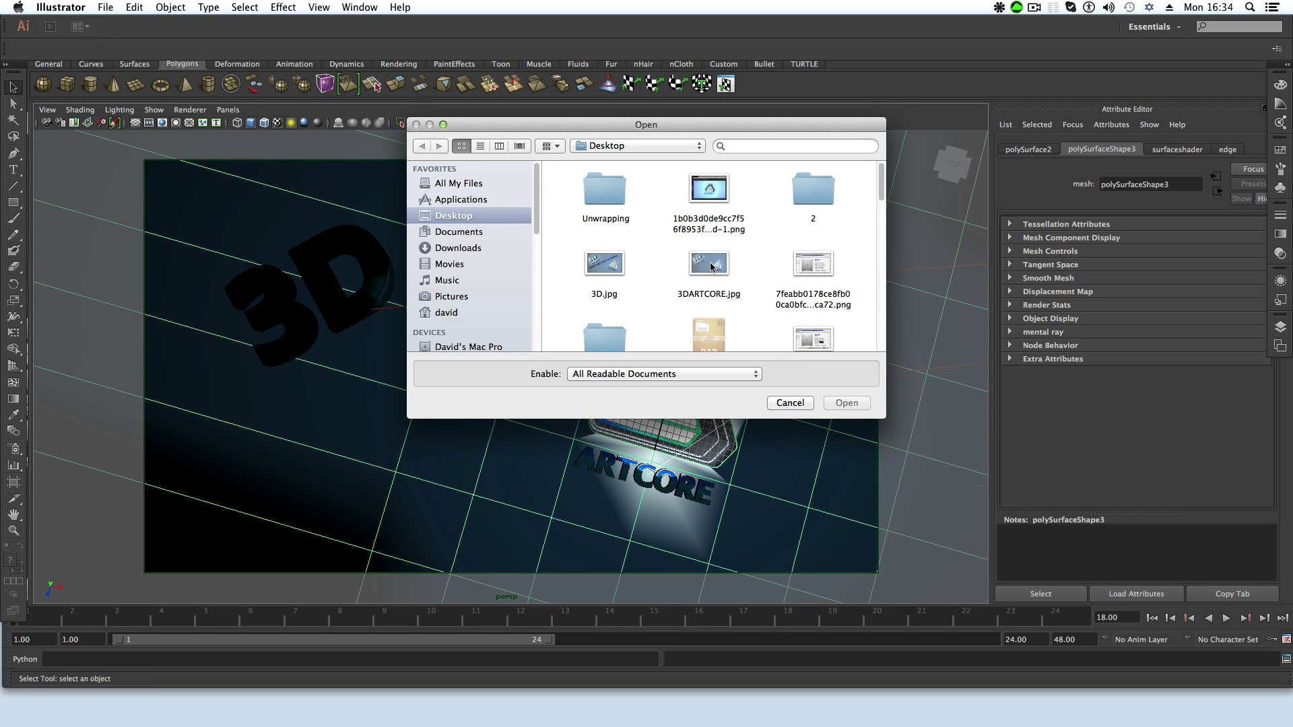
scroll(710, 266, down, 10)
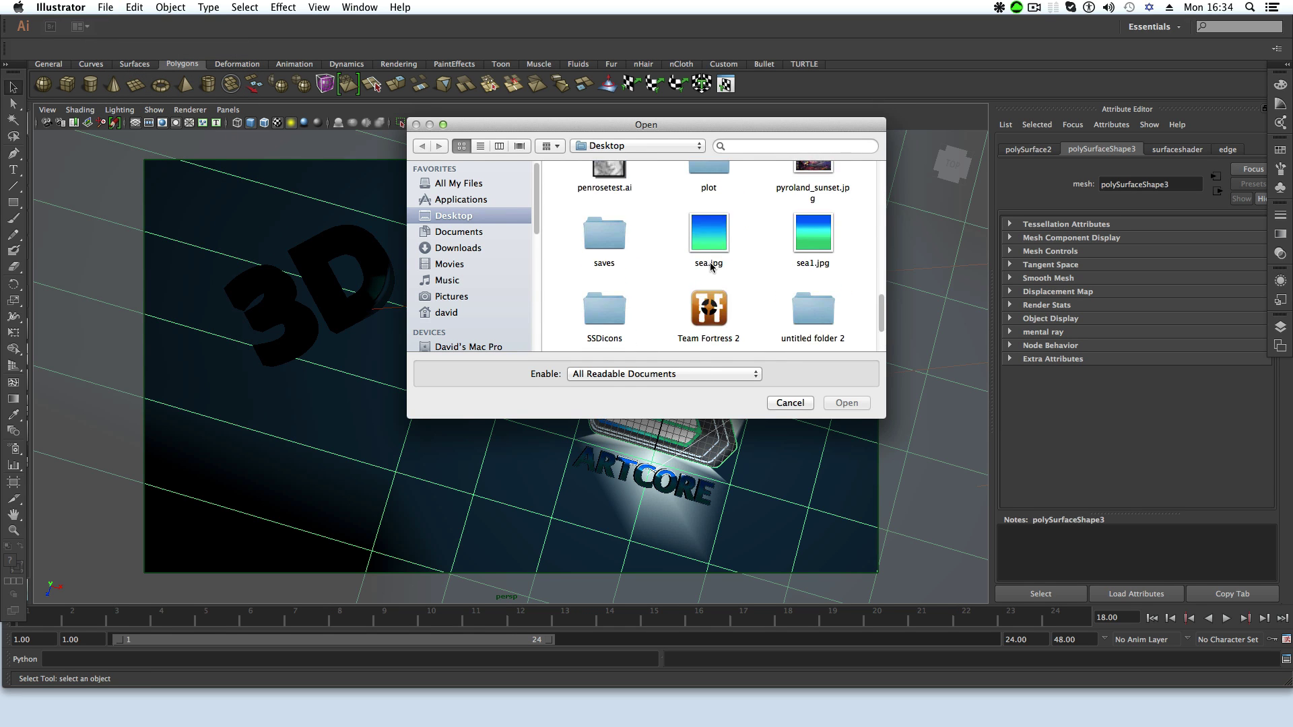
scroll(711, 266, down, 2)
scroll(711, 266, up, 10)
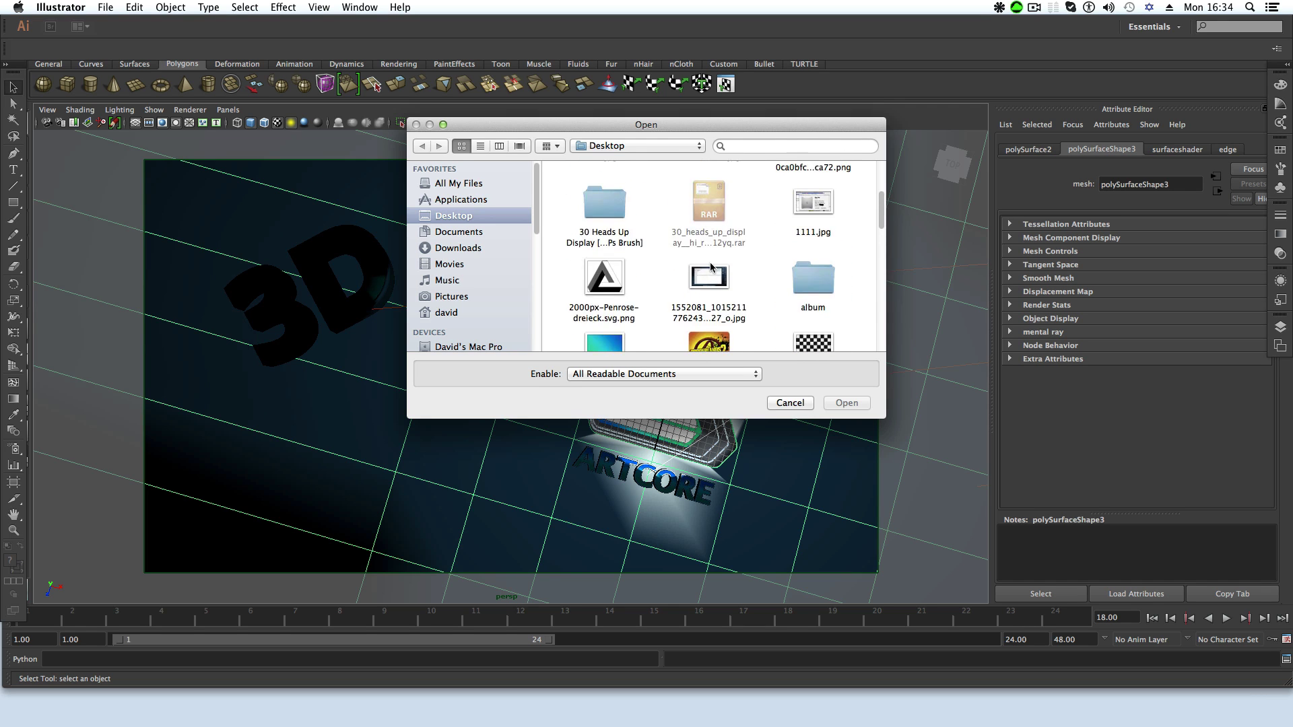
scroll(711, 267, up, 1)
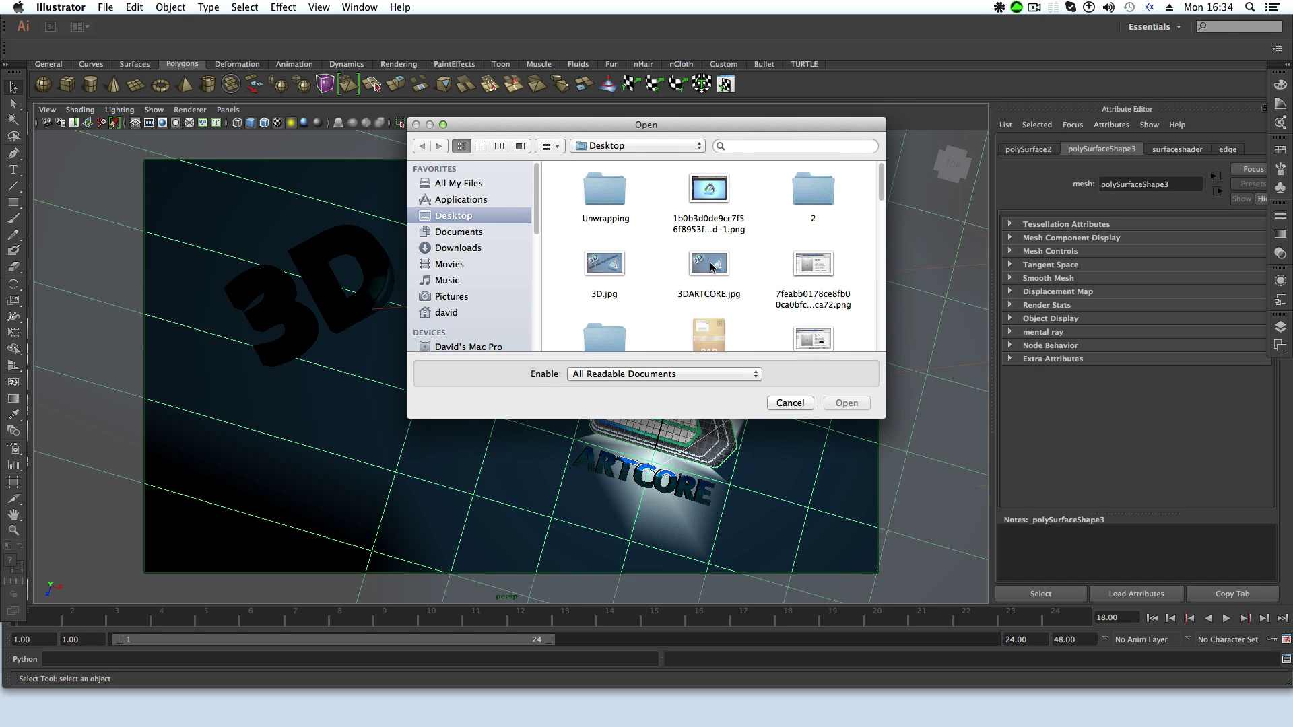
scroll(711, 266, down, 10)
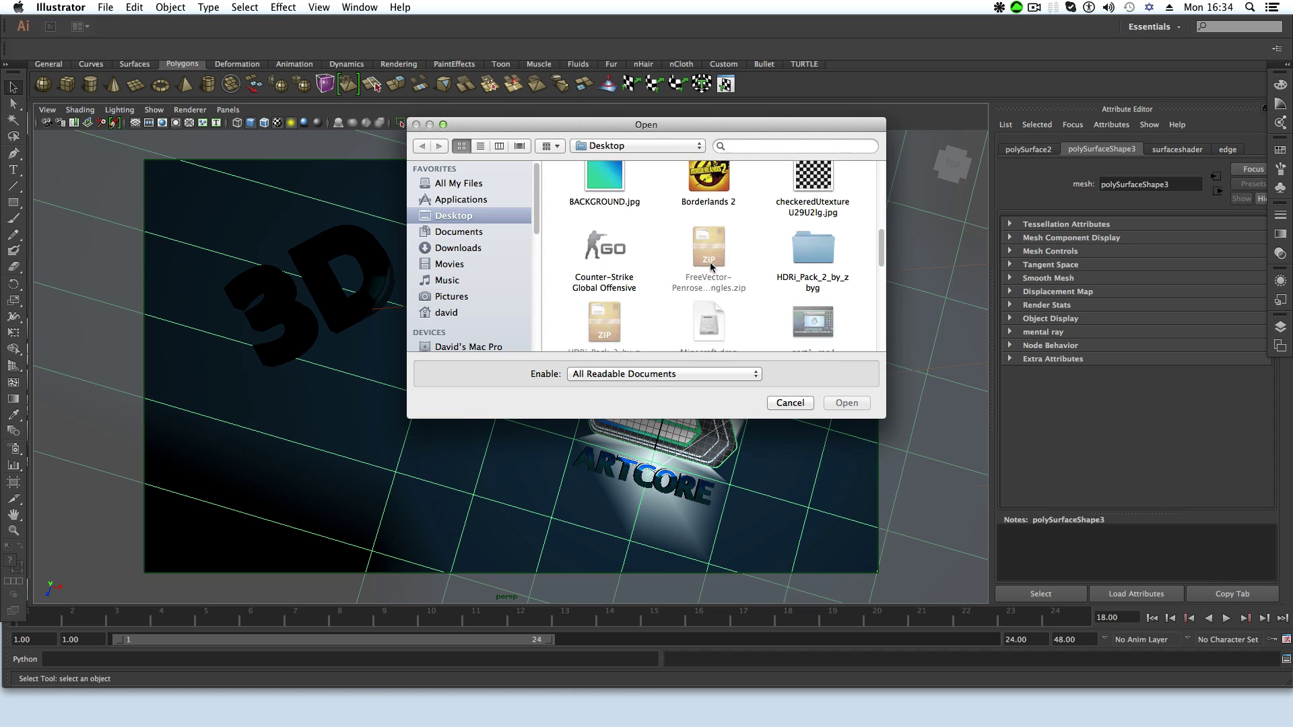
scroll(711, 267, down, 3)
click(813, 295)
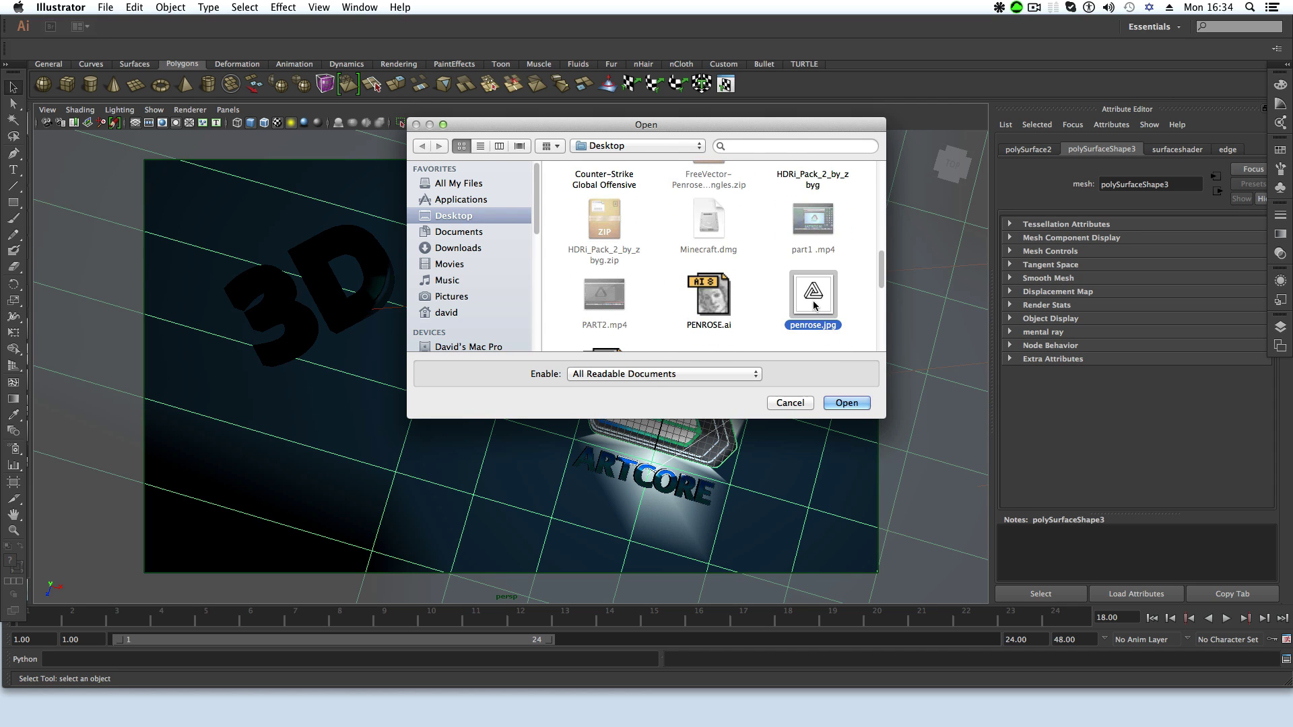
click(850, 402)
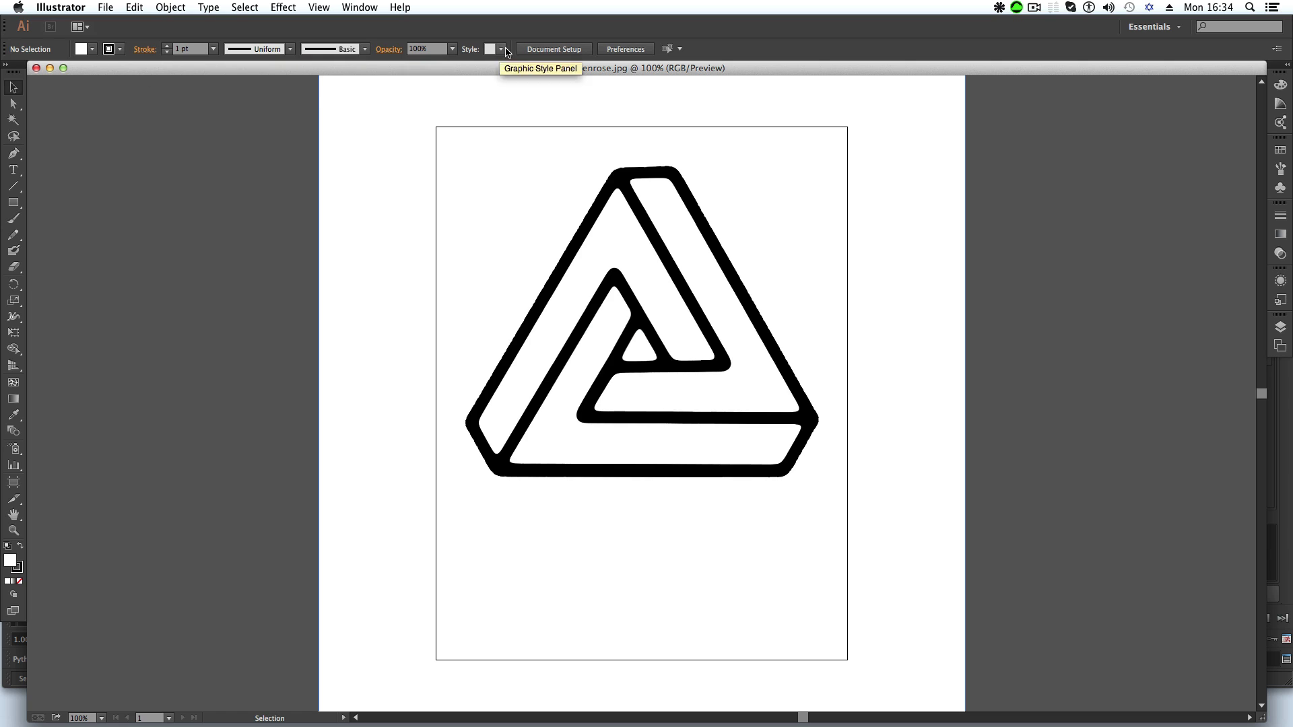
Step: Image Trace the selected penrose image and expand the tracing into editable vector paths
click(454, 348)
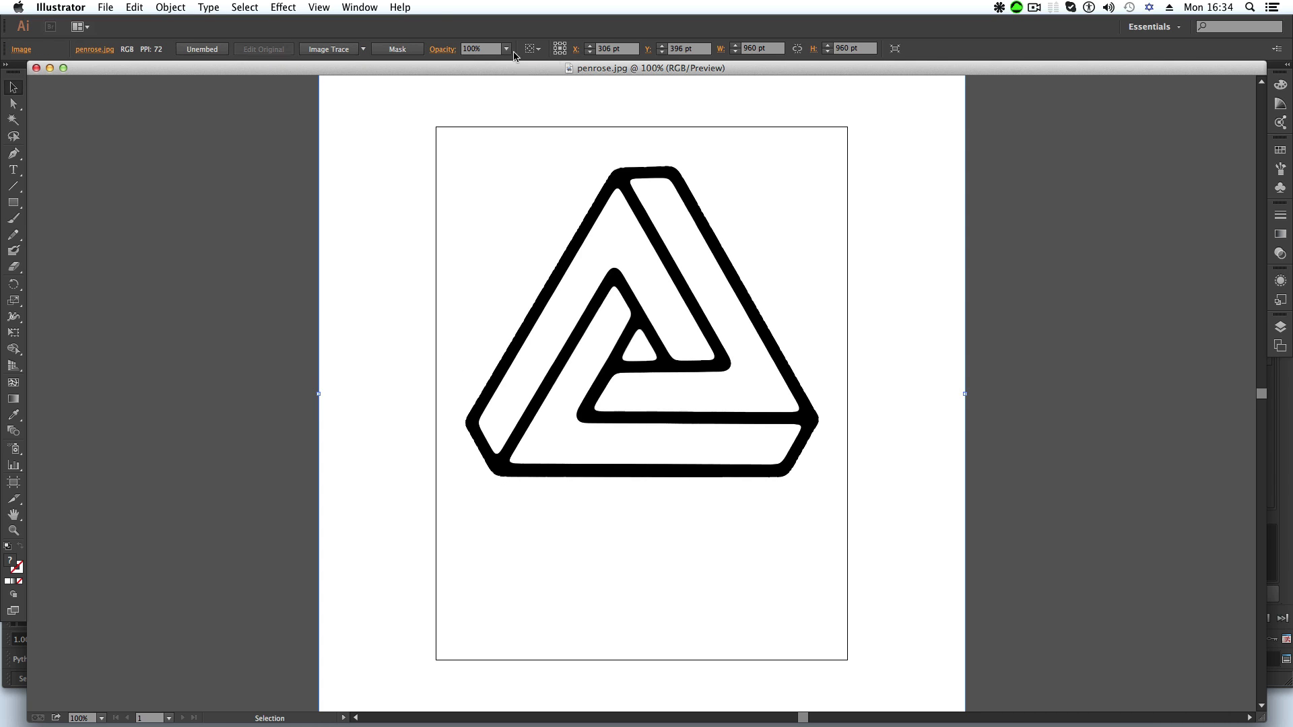
click(326, 54)
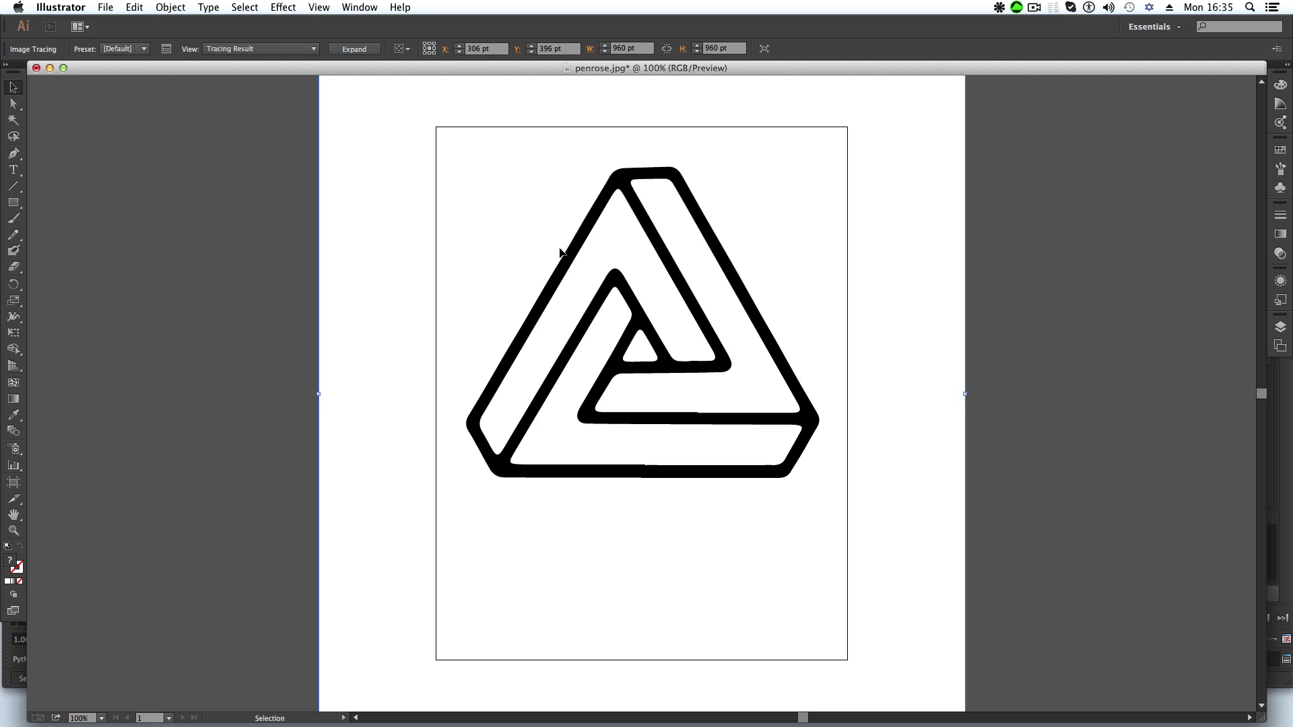
click(361, 51)
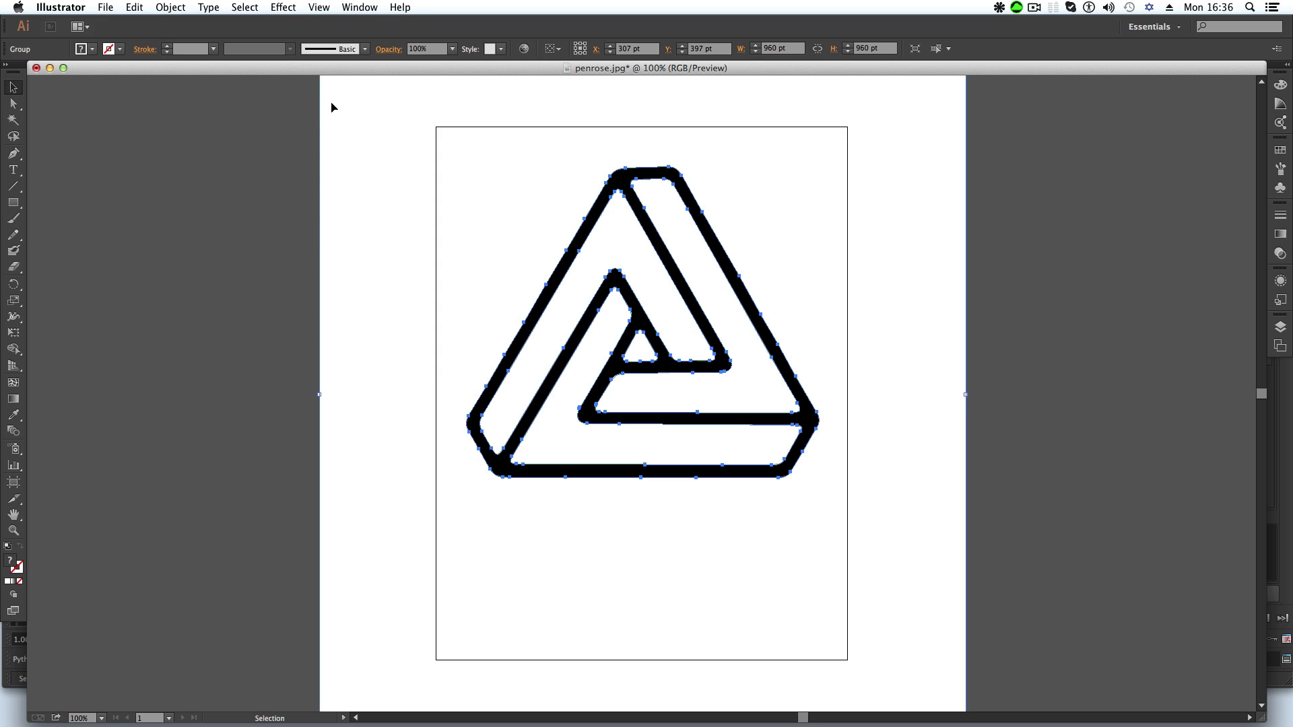
Step: Undo the expanded trace, retrace penrose.jpg with the [Default] preset, and expand it again
key(a)
key(super+z)
key(v)
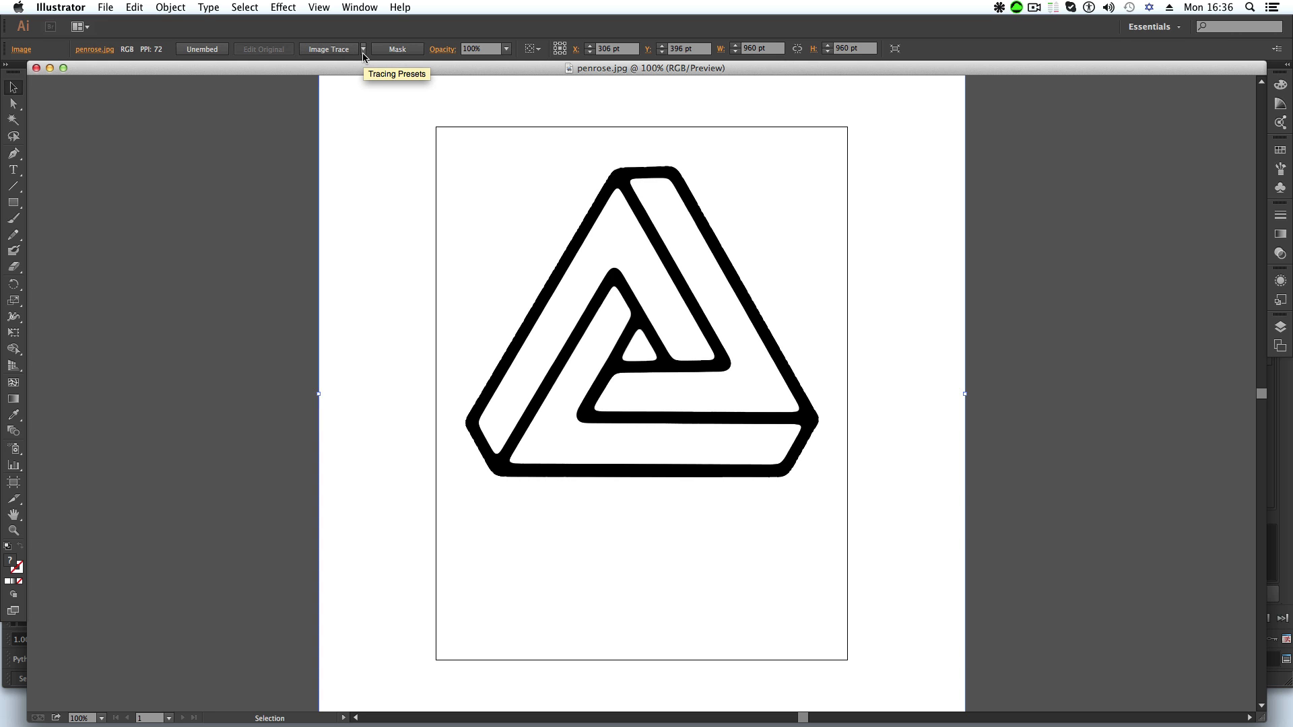
click(362, 50)
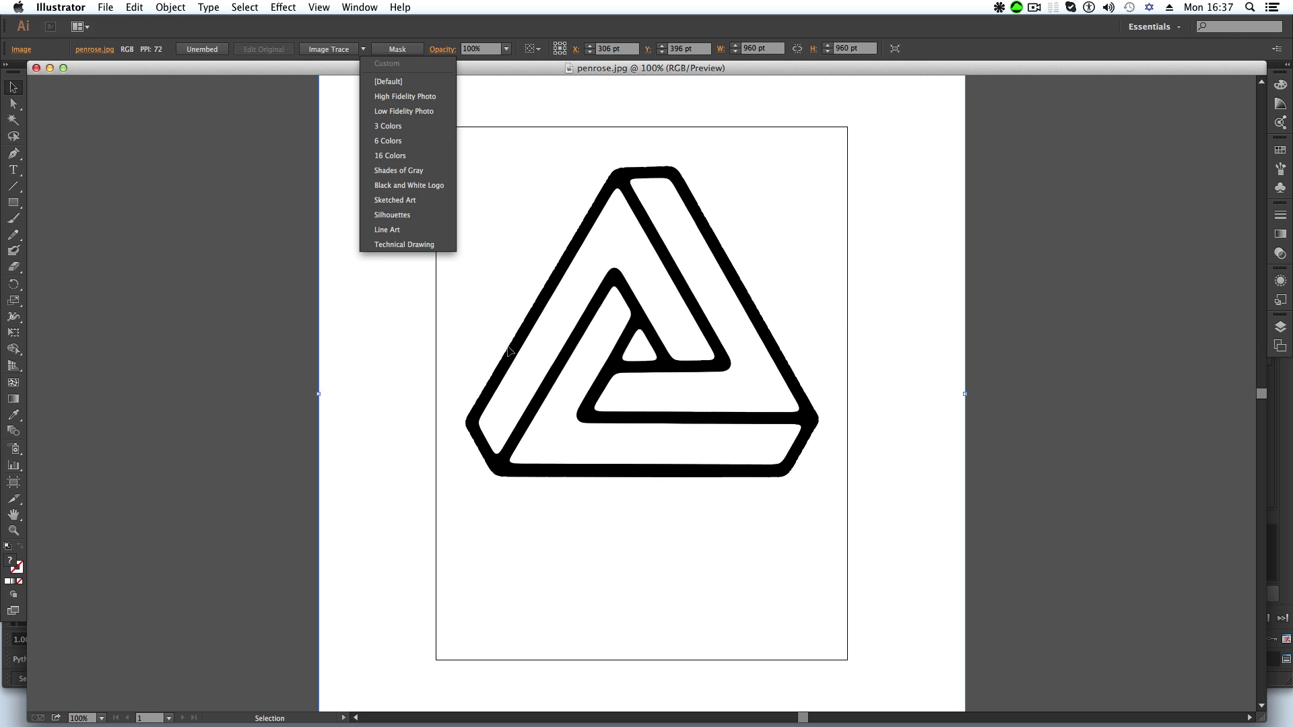
click(389, 80)
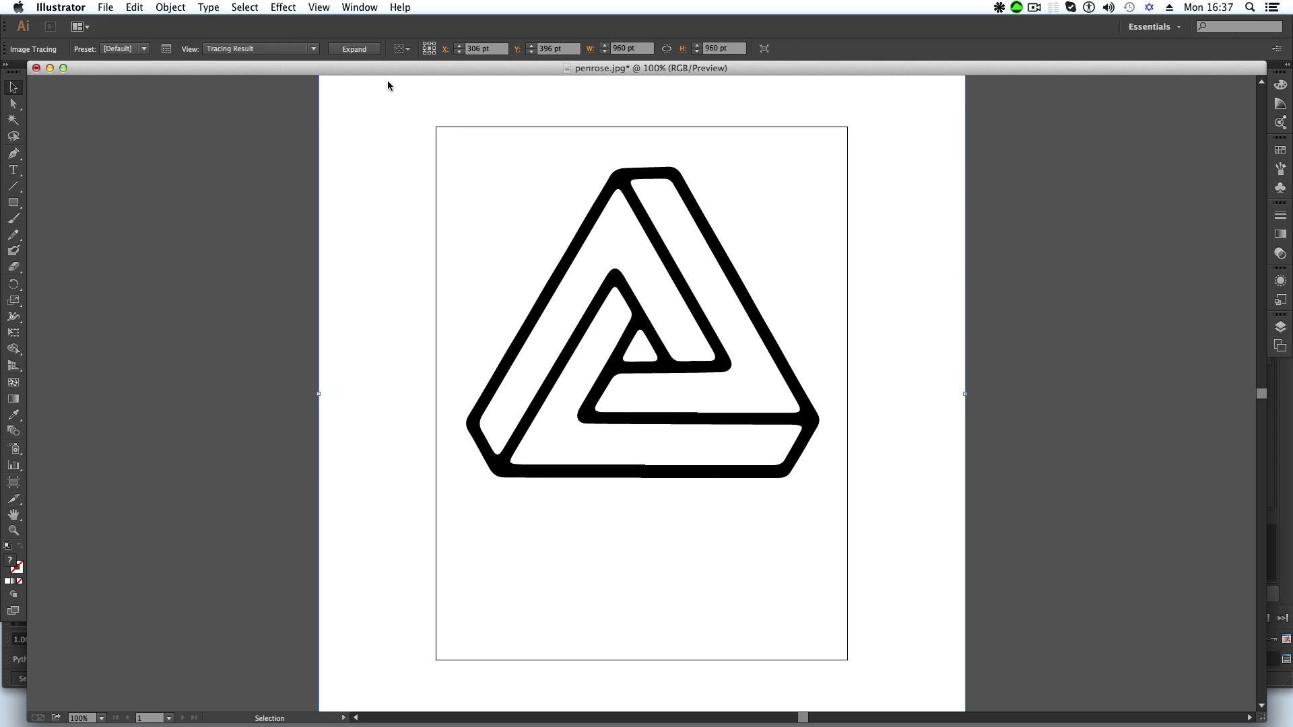
click(353, 49)
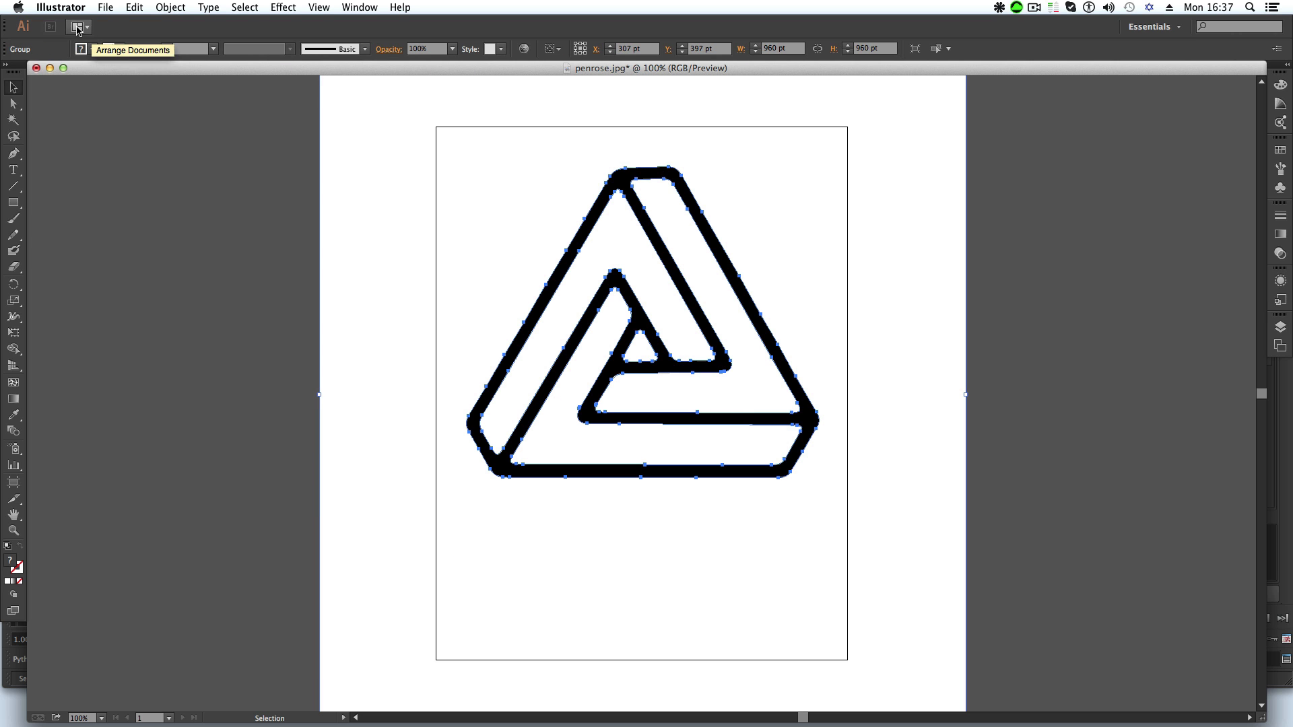
Step: Save As and rename the file from penrose.jpg to penrose.ai on the Desktop
click(105, 9)
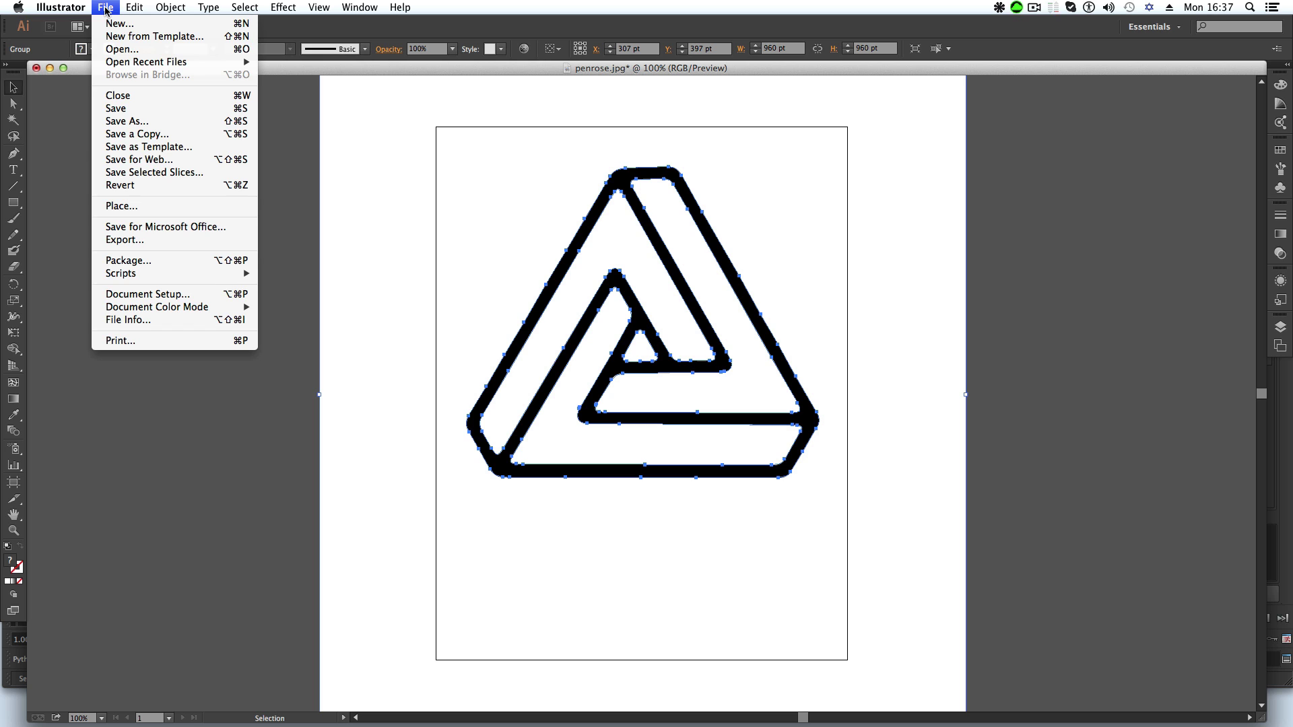
click(162, 122)
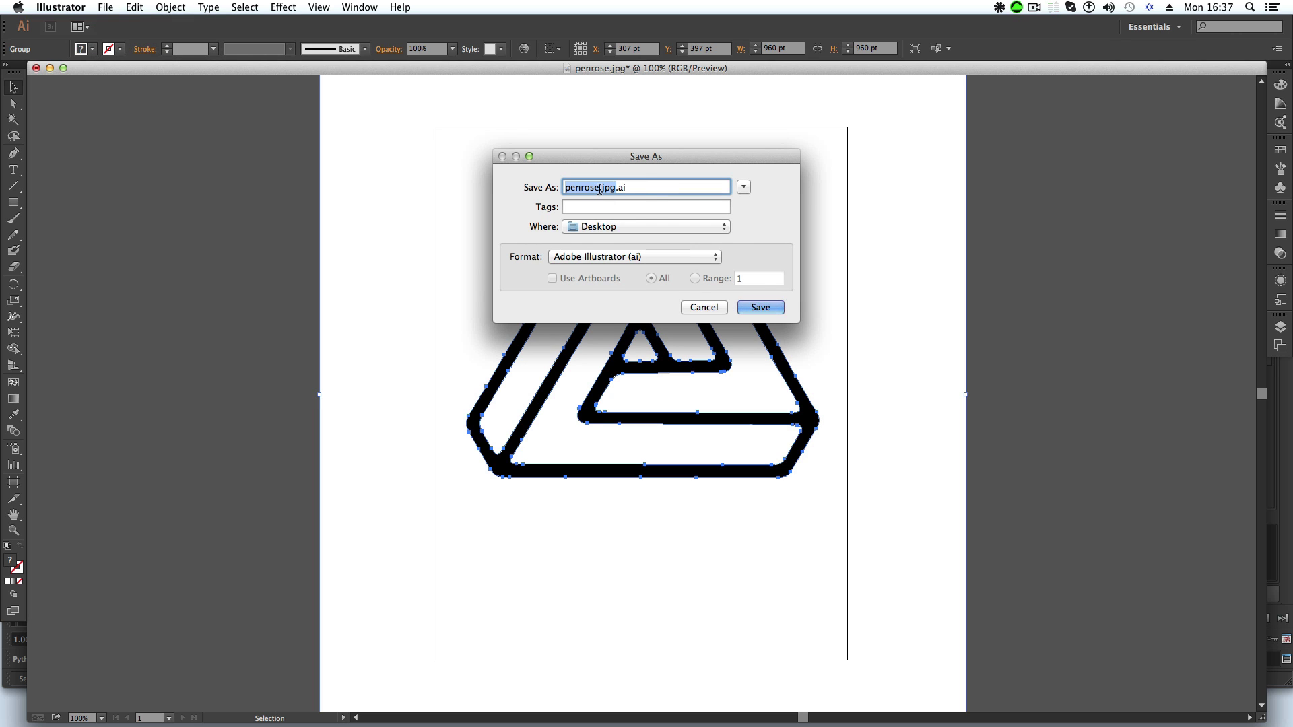
click(597, 190)
double_click(608, 188)
drag(616, 188, 599, 185)
key(BackSpace)
key(Right)
key(shift+Left)
key(shift+Left)
Step: Confirm saving penrose.ai, replacing the existing PENROSE.ai, and reach the Illustrator Options dialog
click(769, 312)
click(744, 246)
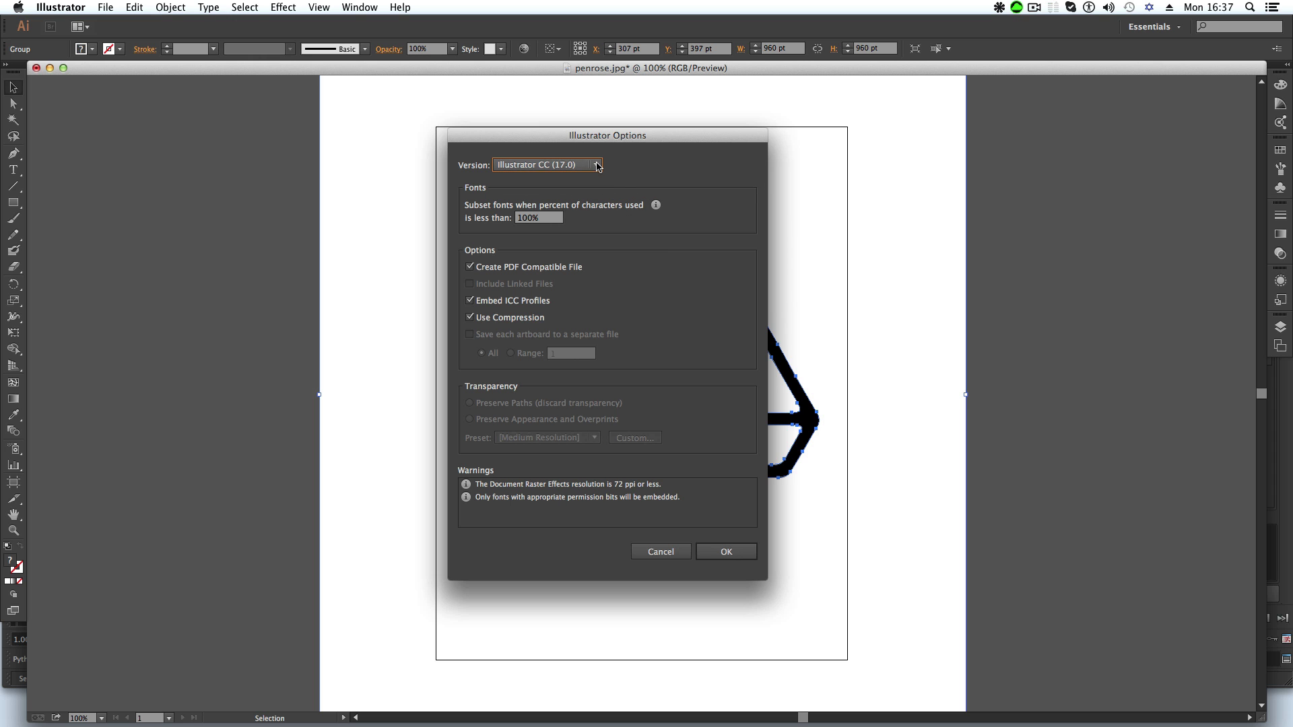
click(597, 166)
click(548, 165)
mouse_move(579, 136)
mouse_down()
mouse_move(597, 138)
mouse_move(563, 139)
mouse_up()
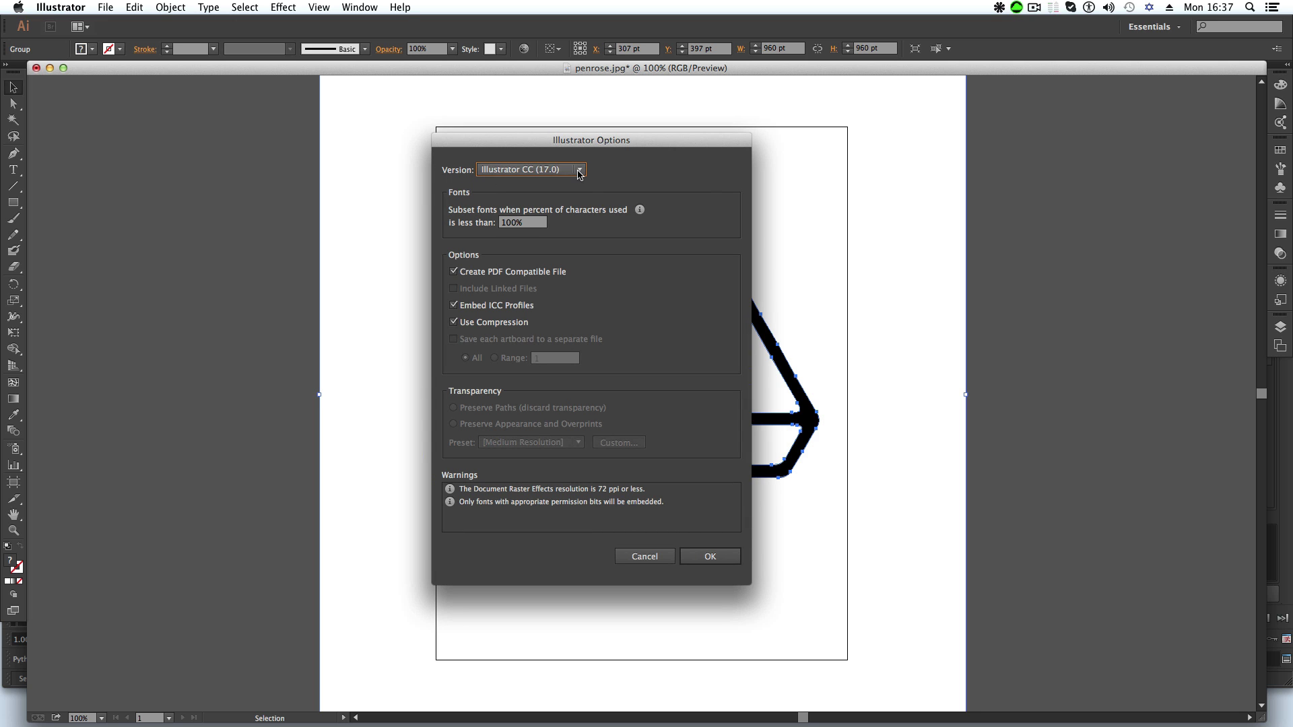
Step: Set the version to Illustrator 8, finish the save, and close the PENROSE.ai document
click(579, 171)
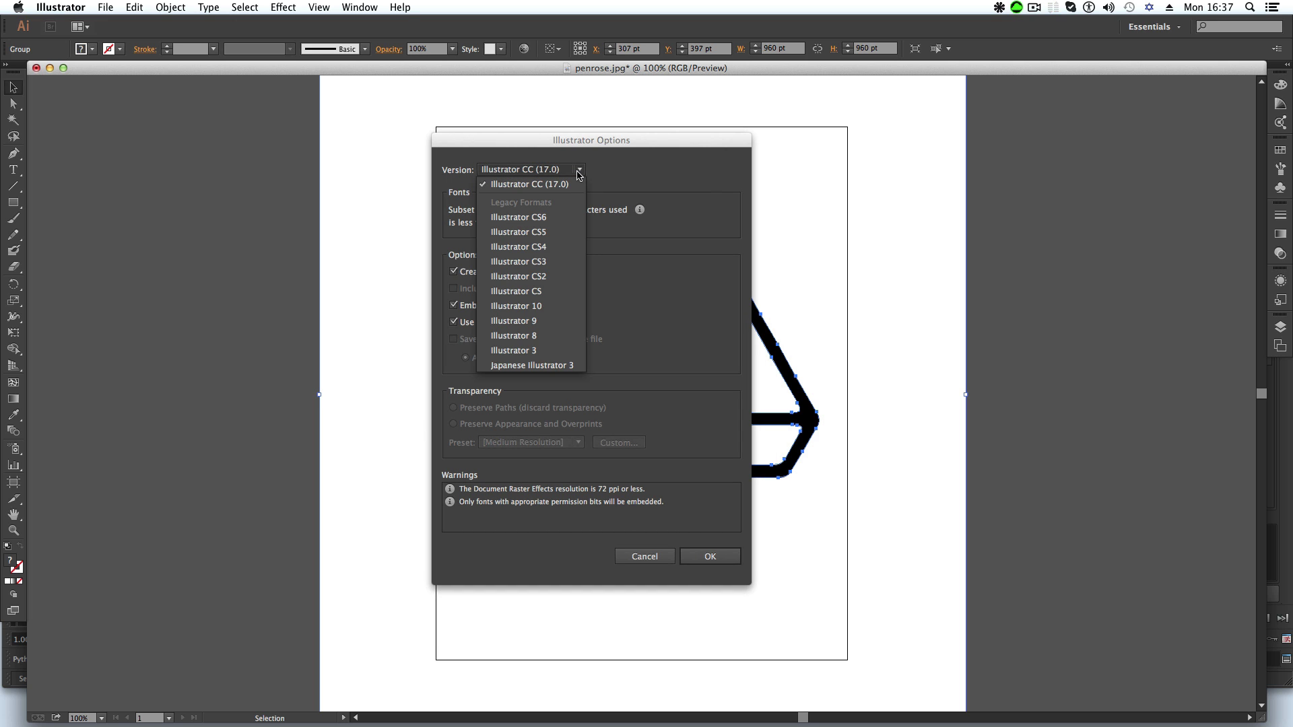
click(516, 336)
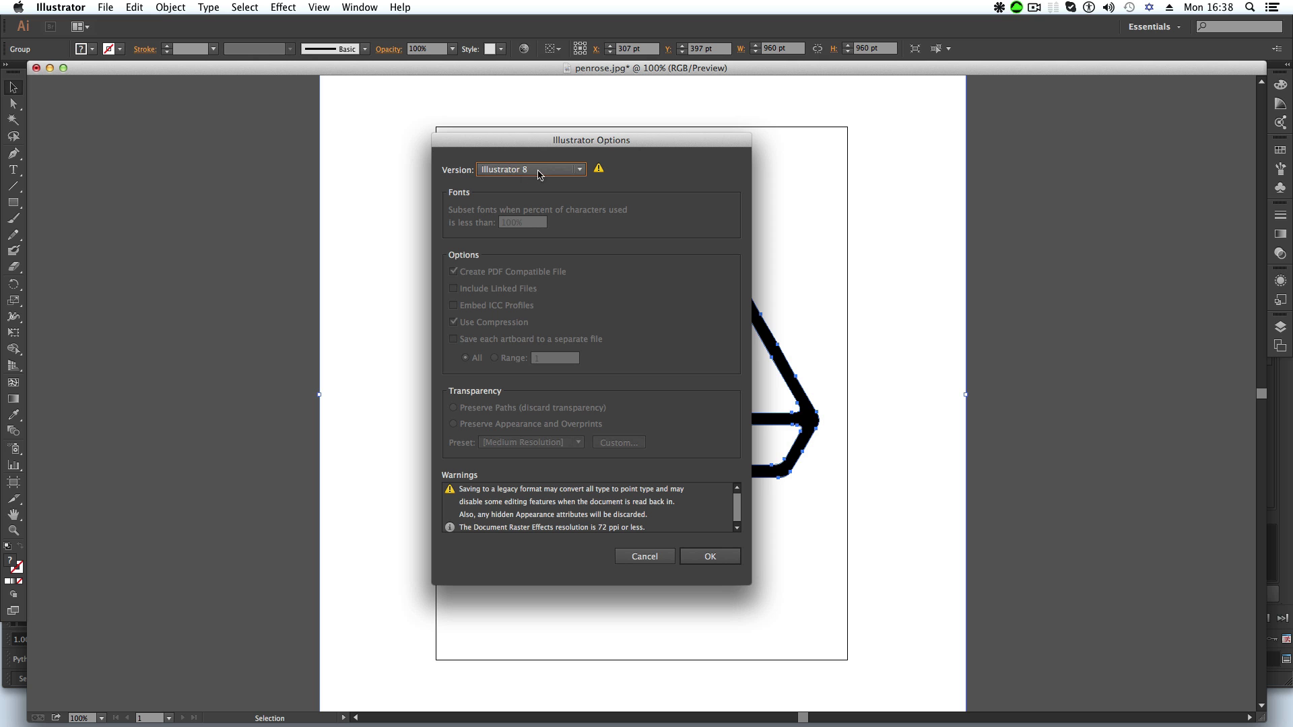
mouse_move(522, 146)
mouse_down()
mouse_move(560, 143)
mouse_move(564, 206)
mouse_move(565, 141)
mouse_move(540, 153)
mouse_move(705, 349)
mouse_move(474, 132)
mouse_move(561, 140)
mouse_move(533, 147)
mouse_up()
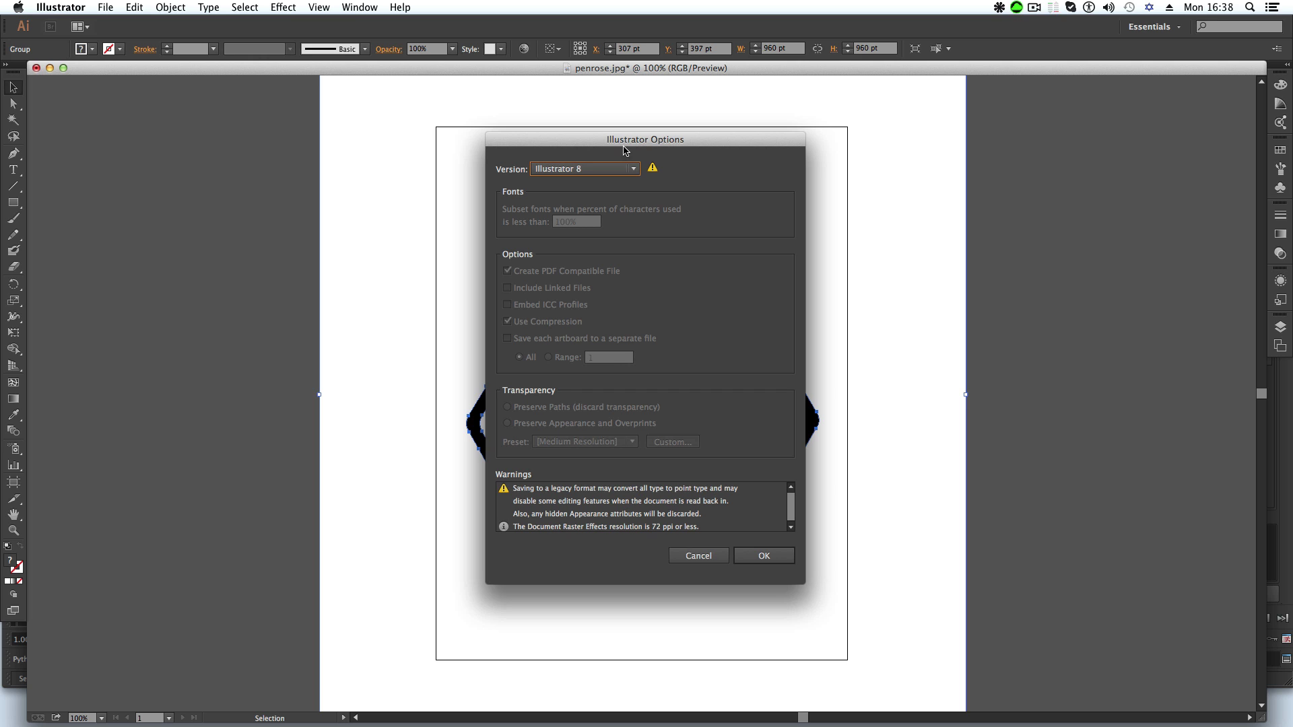
drag(586, 141, 607, 132)
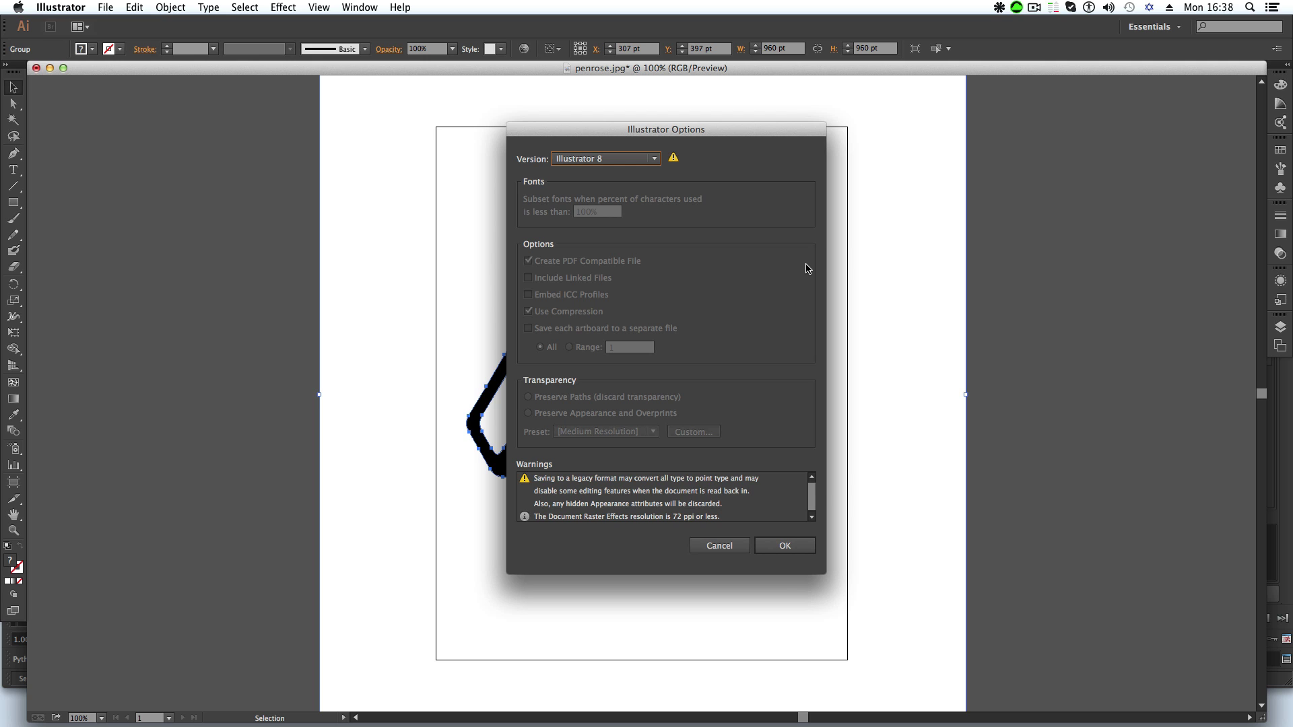
click(785, 546)
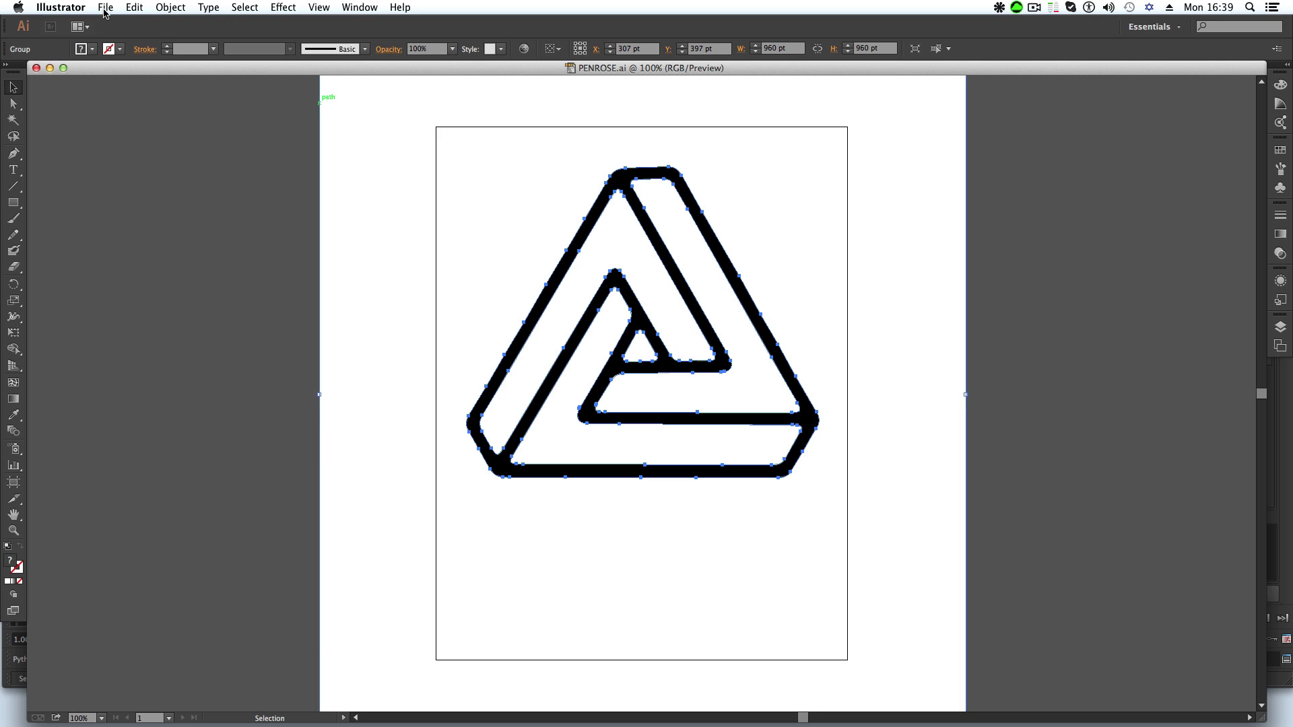
click(37, 68)
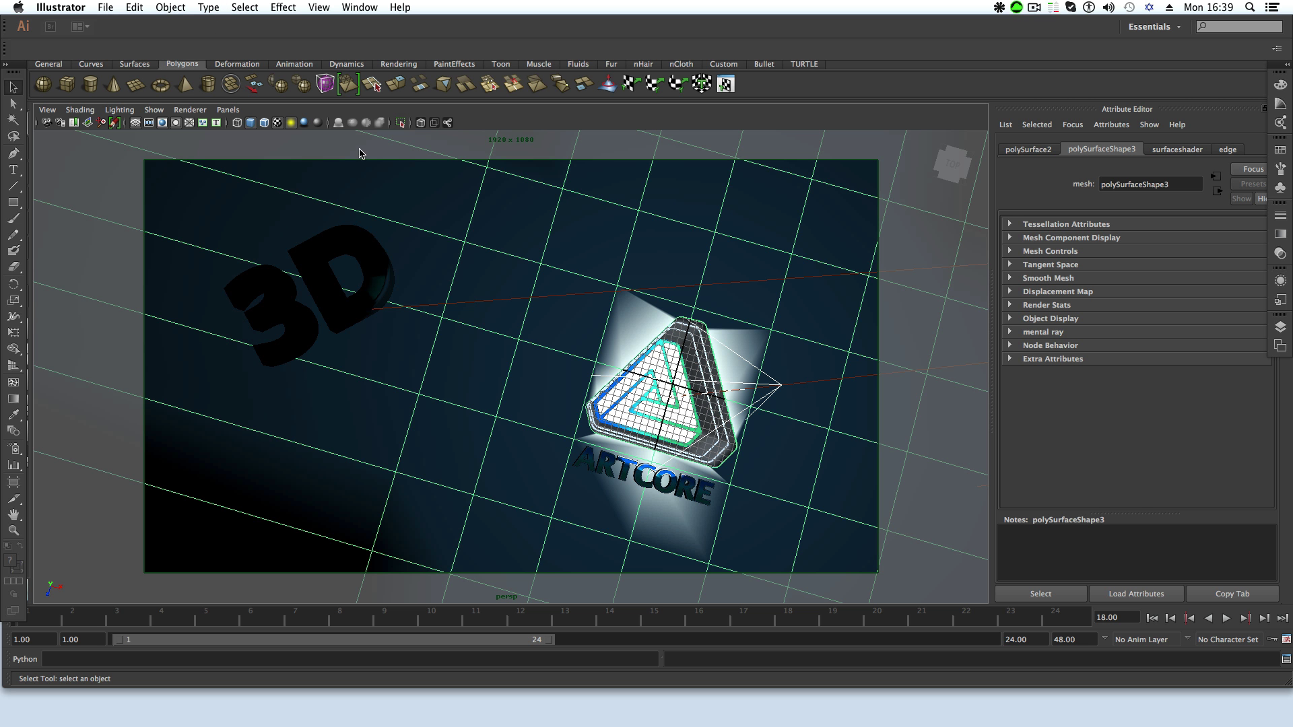
Step: Quit Illustrator and start a new empty Maya scene, discarding changes to the ARTCORE scene
click(73, 8)
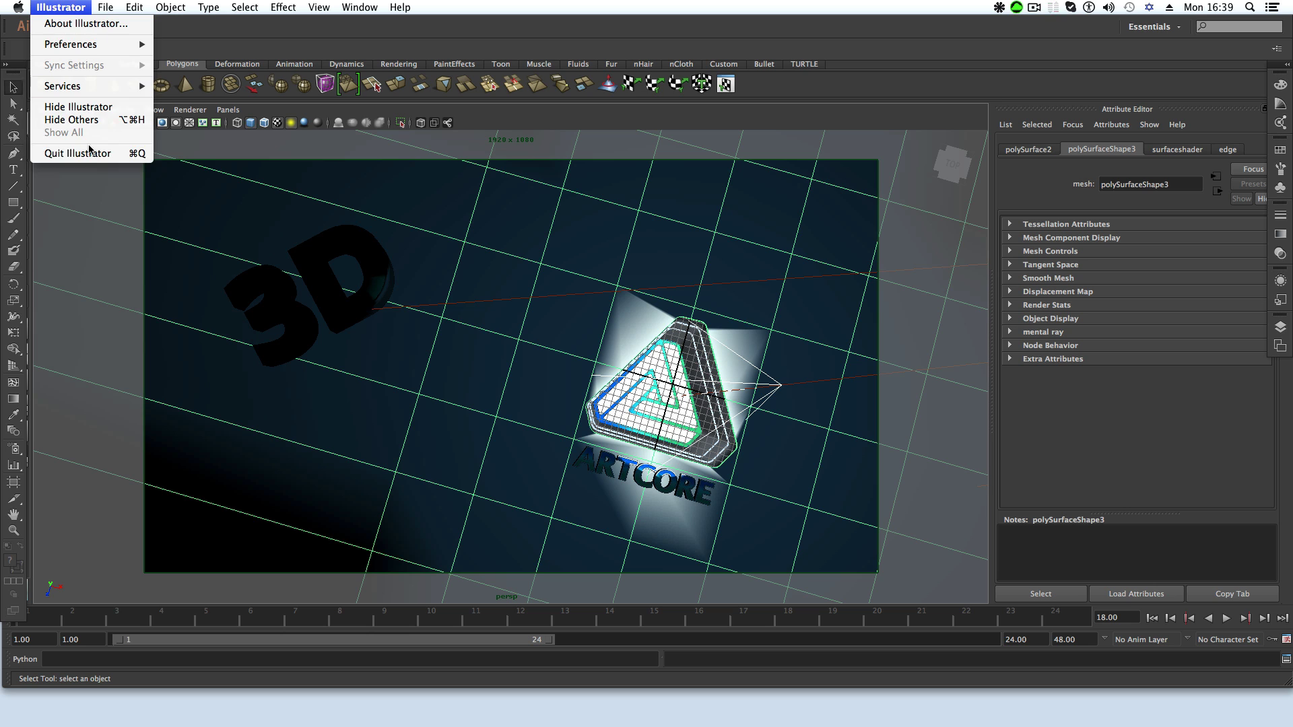
click(78, 154)
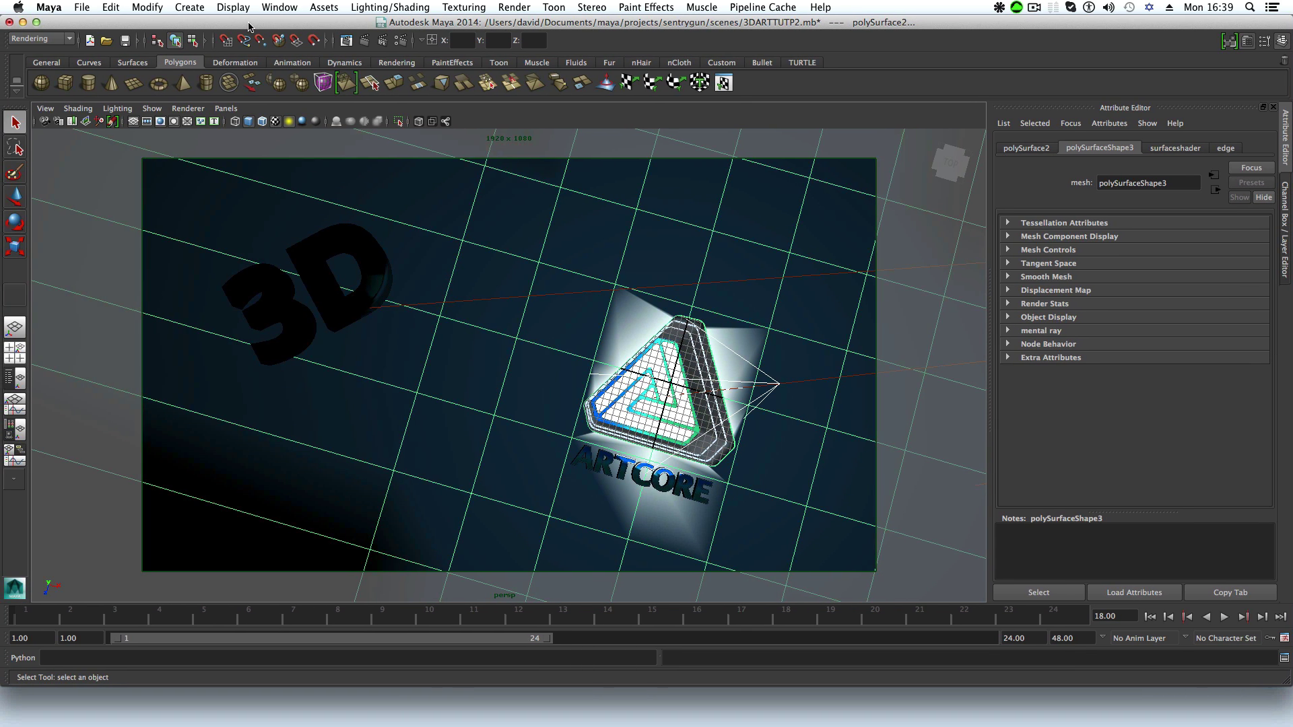
click(82, 8)
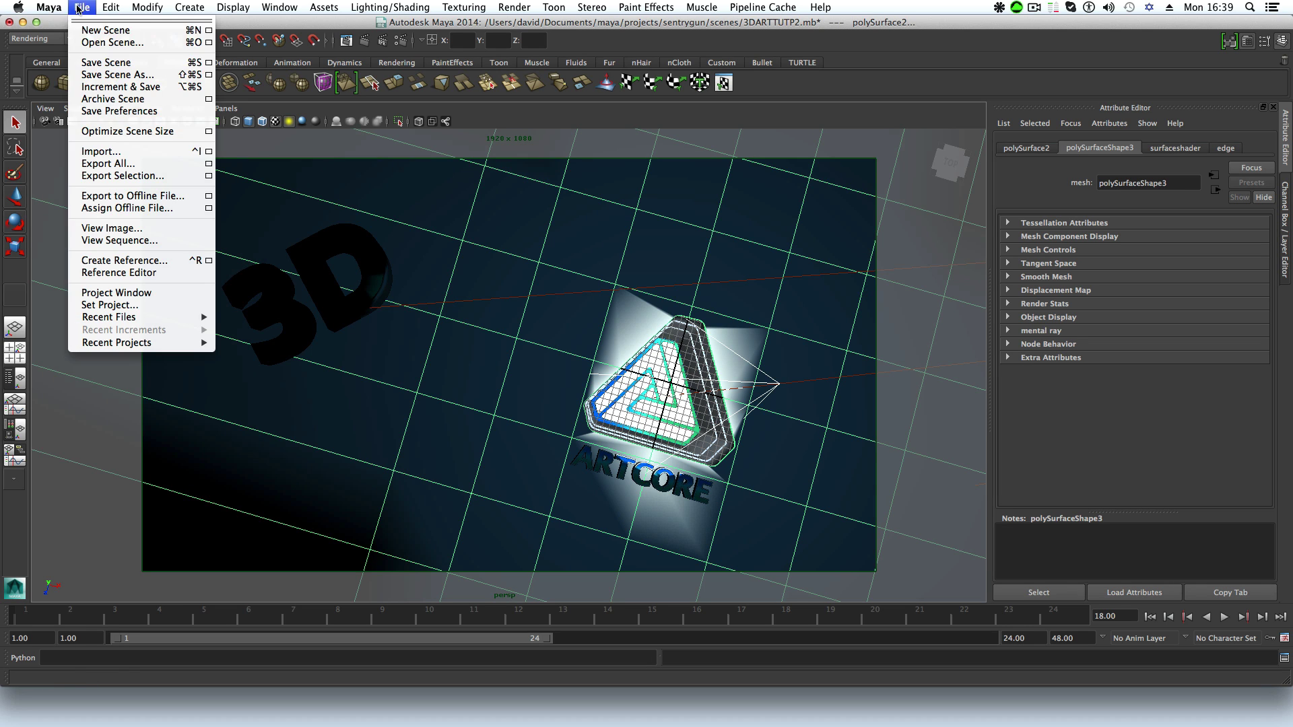
click(98, 37)
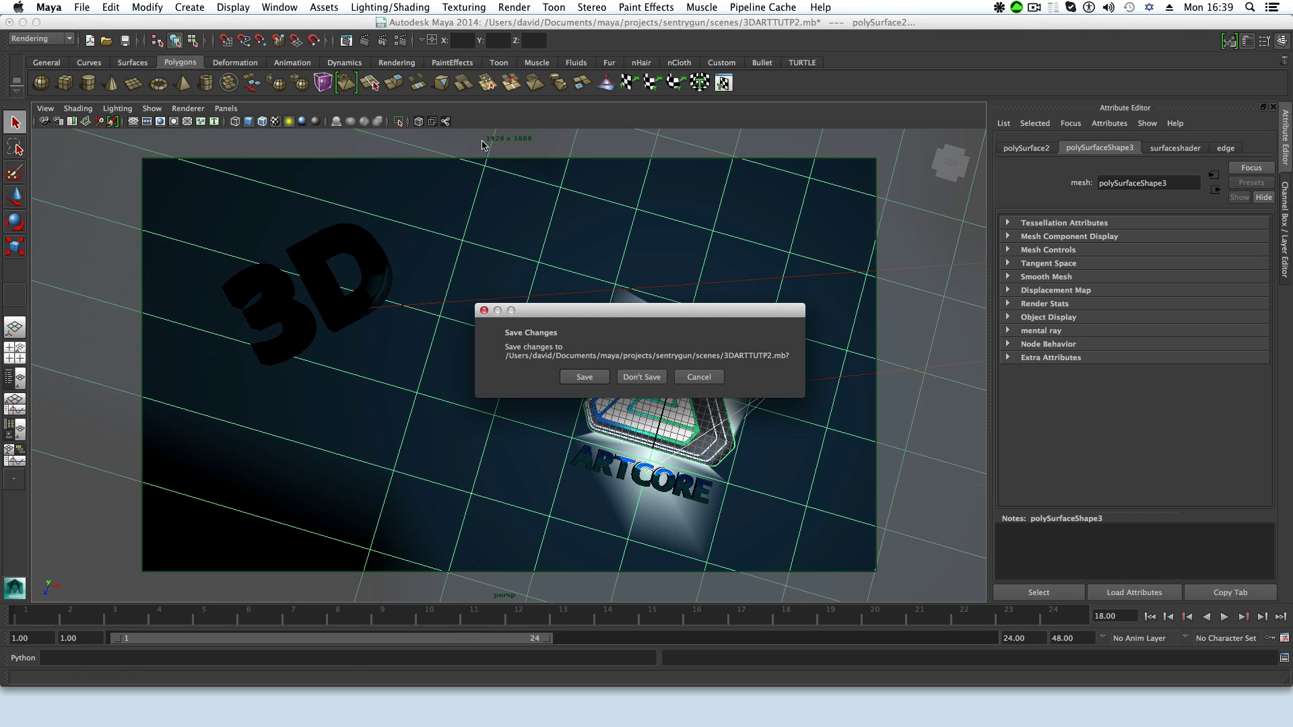
click(633, 378)
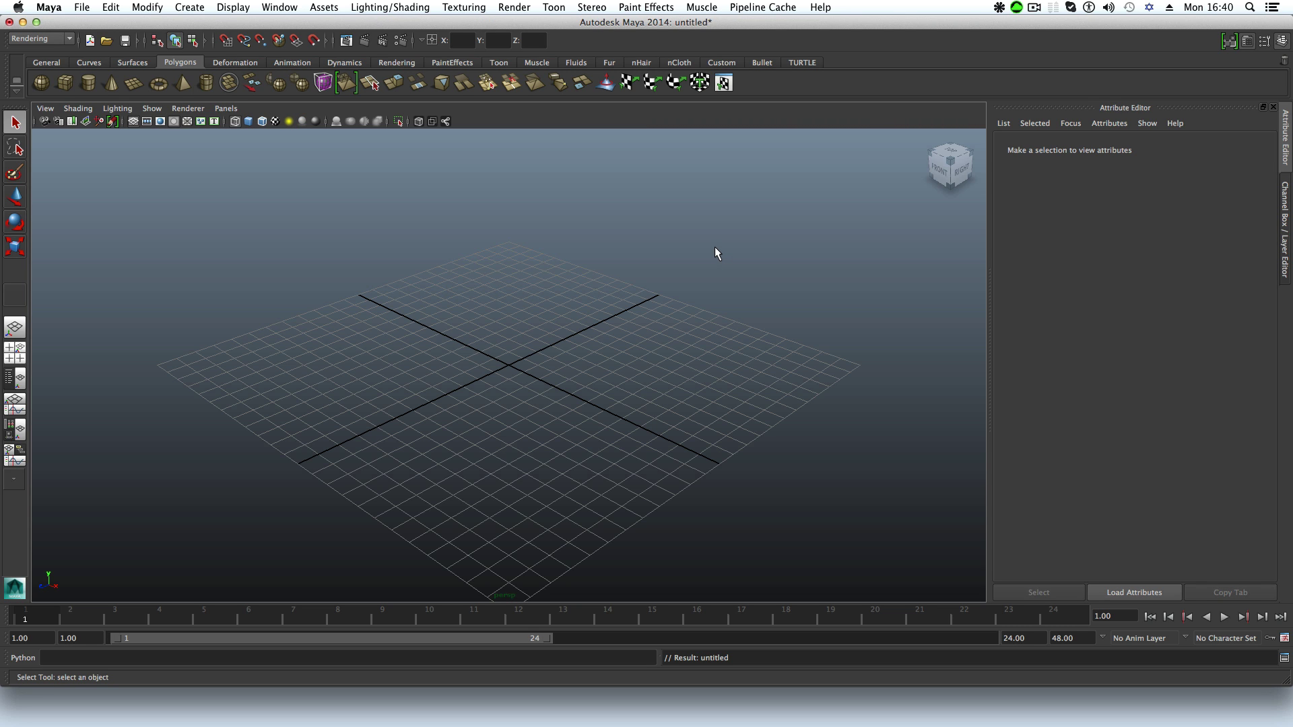
alt+drag(566, 375, 427, 279)
click(82, 7)
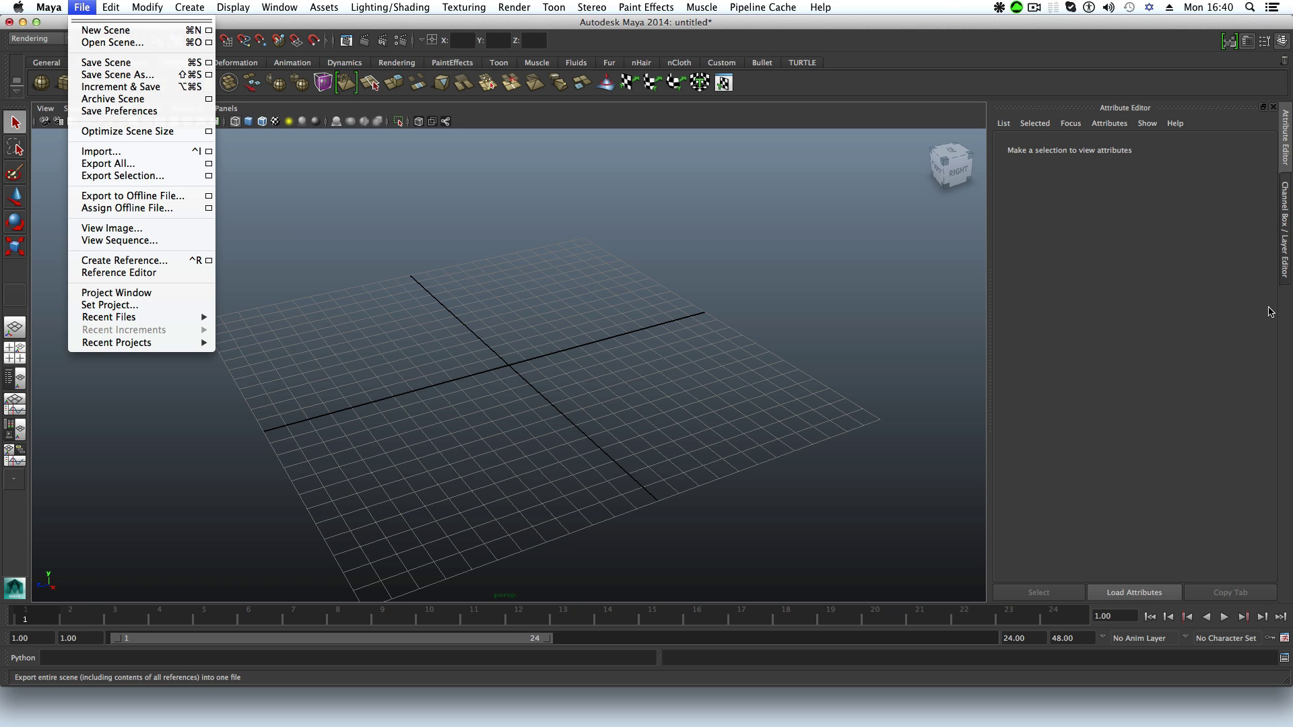
Step: Import PENROSE.ai from the Desktop as an Adobe Illustrator file into the untitled scene
click(94, 151)
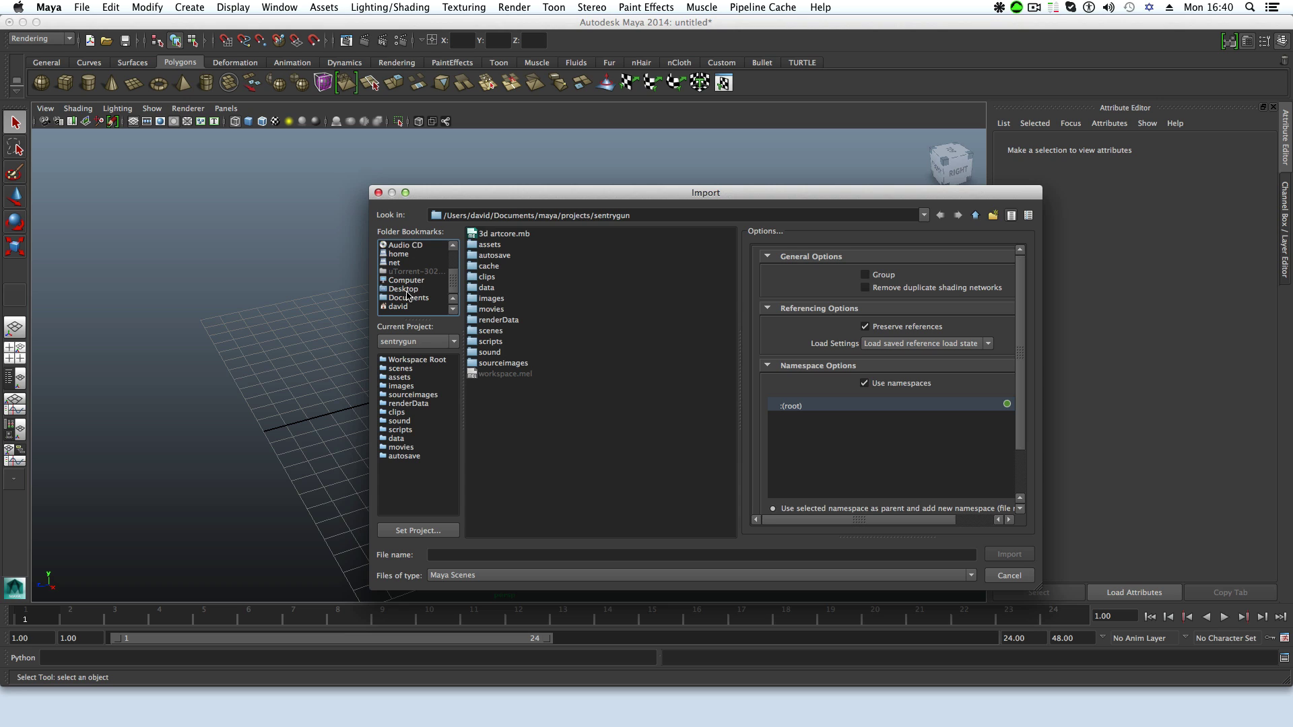
click(406, 290)
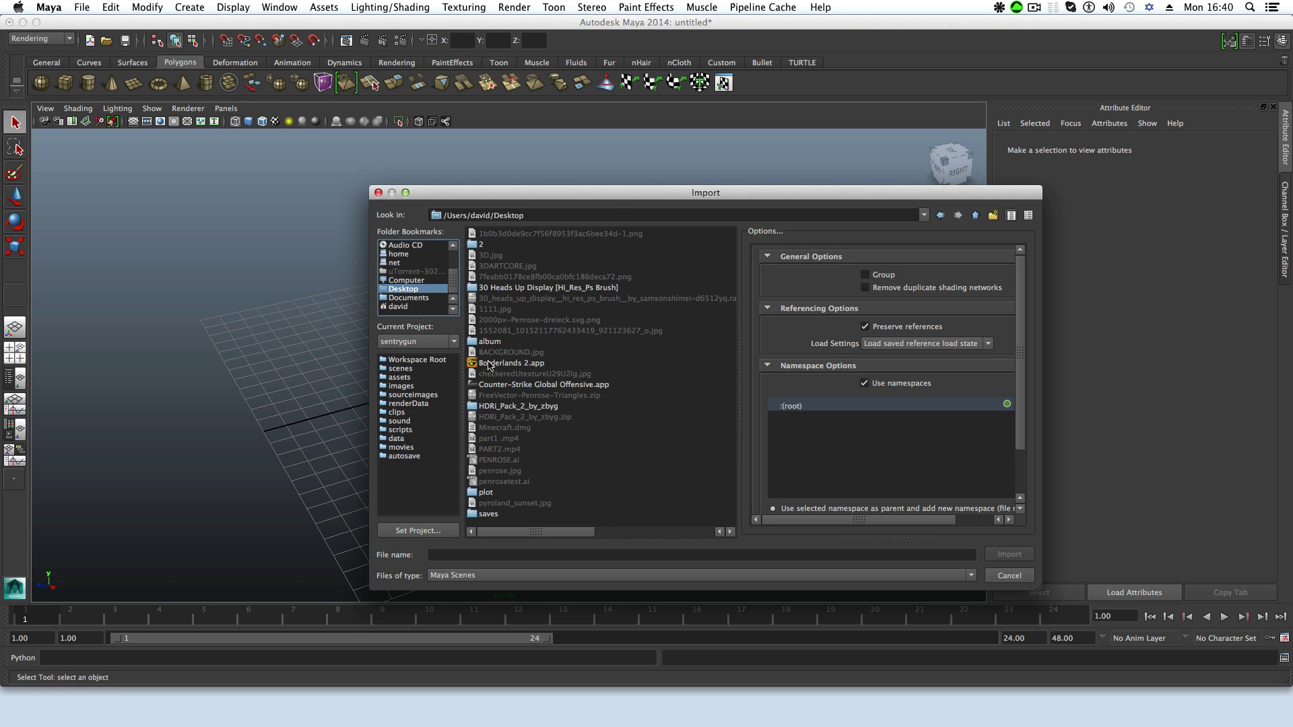
click(542, 533)
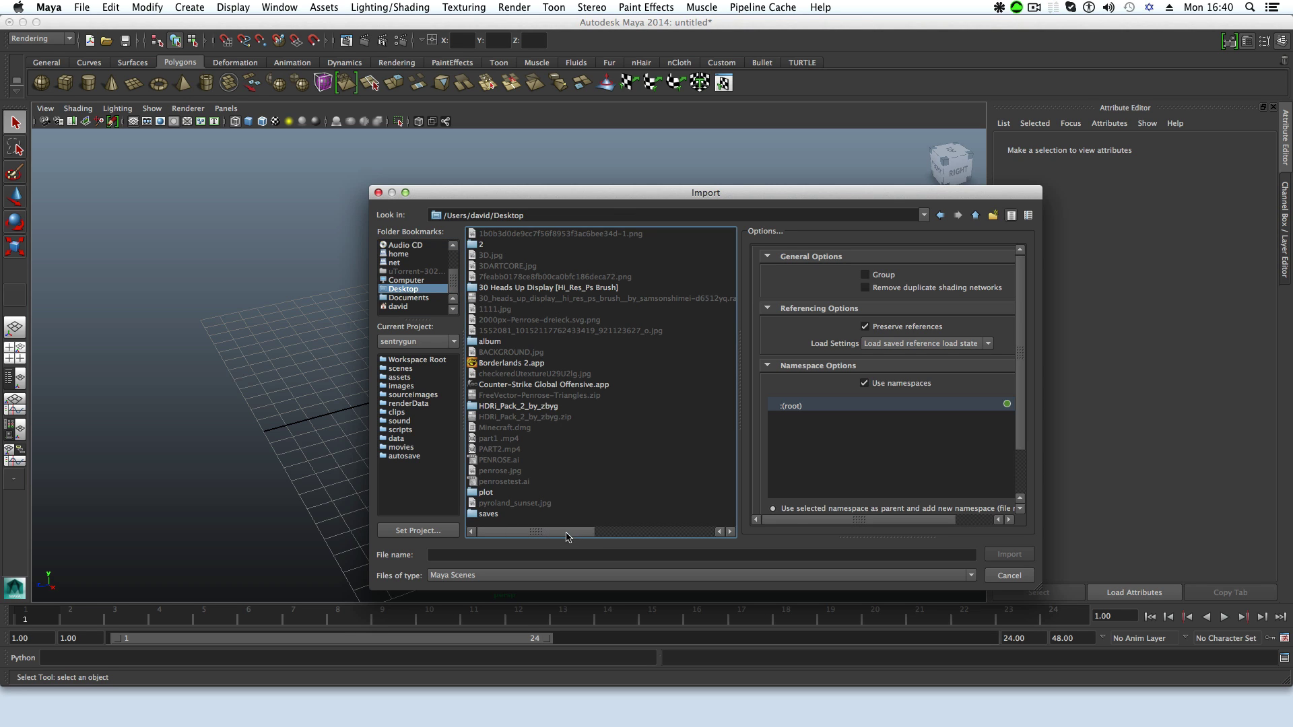
drag(568, 537, 515, 534)
click(506, 578)
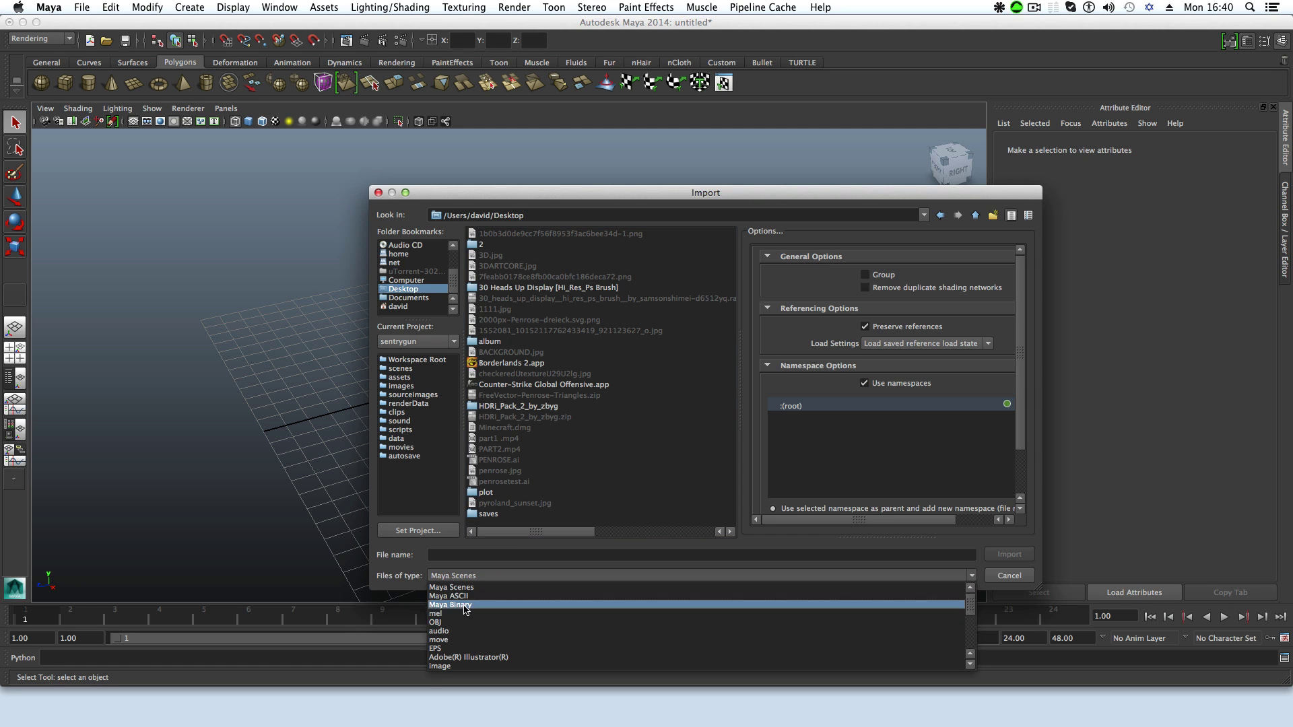
click(468, 658)
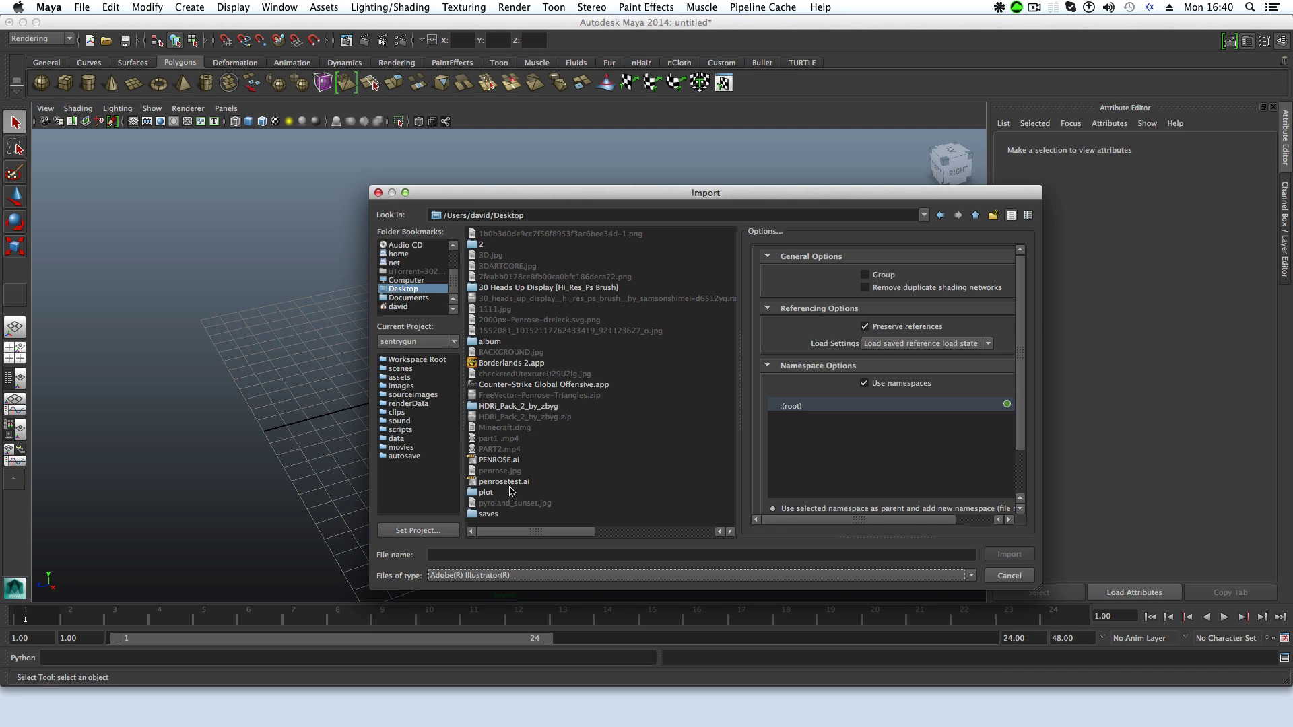
click(500, 461)
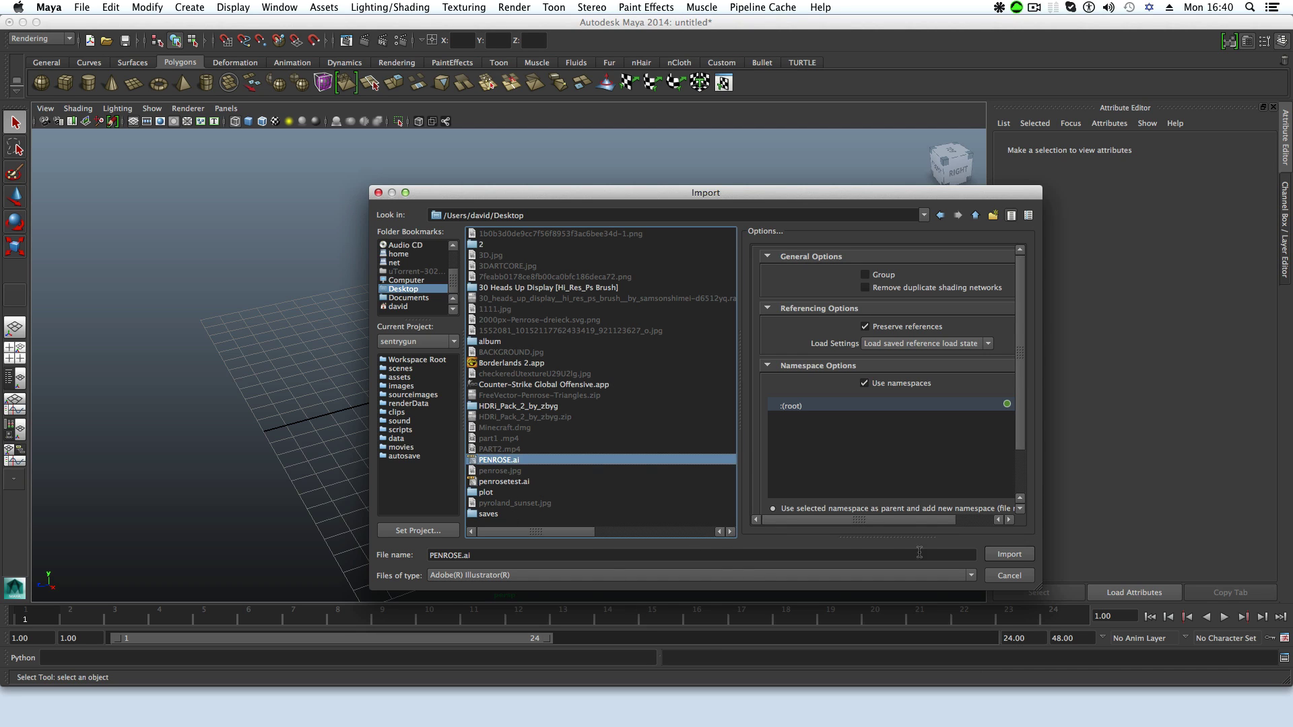
click(1010, 554)
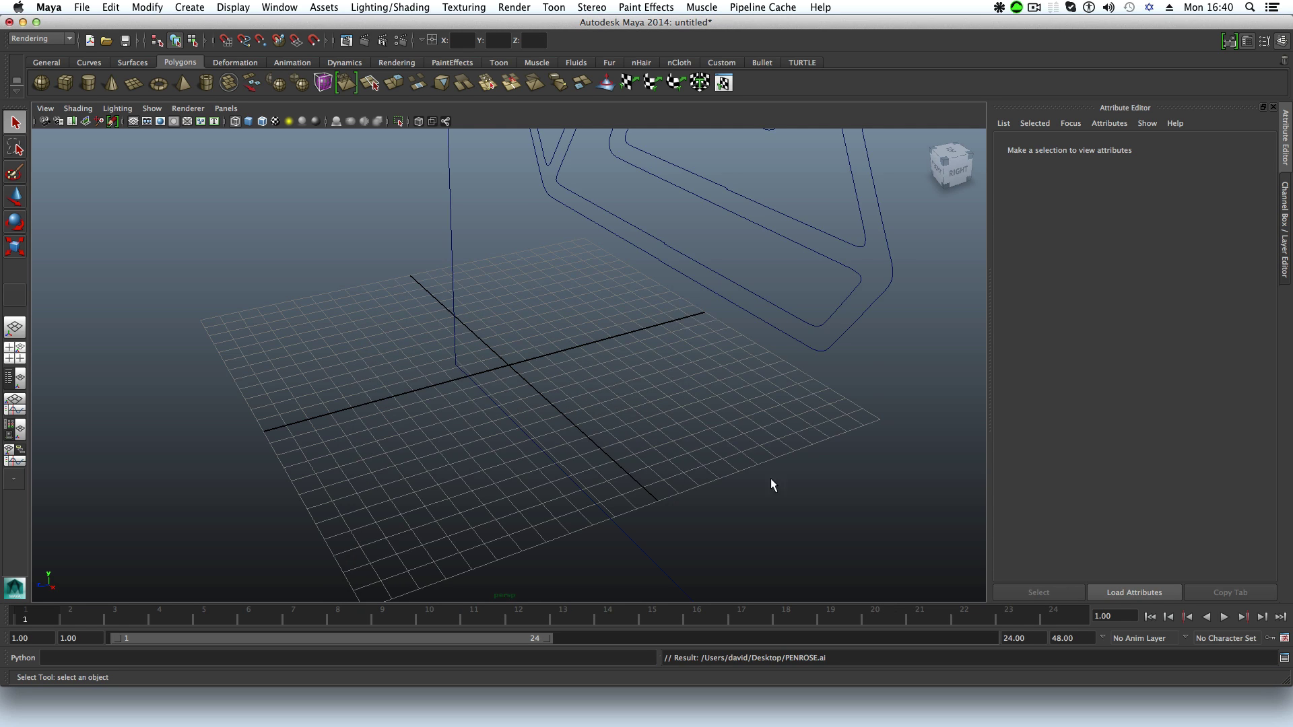
key(a)
alt+drag(669, 477, 586, 511)
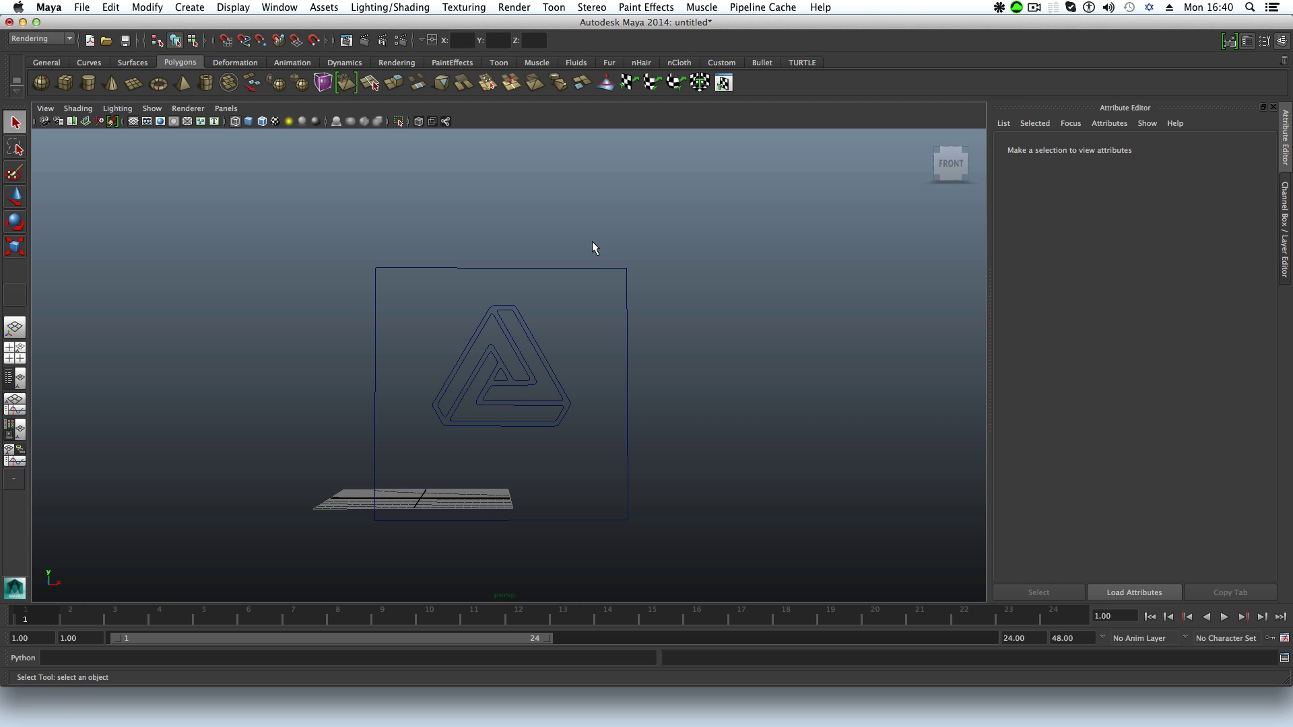
drag(676, 326, 676, 328)
alt+drag(721, 583, 482, 442)
click(649, 376)
alt+right_drag(483, 441, 712, 476)
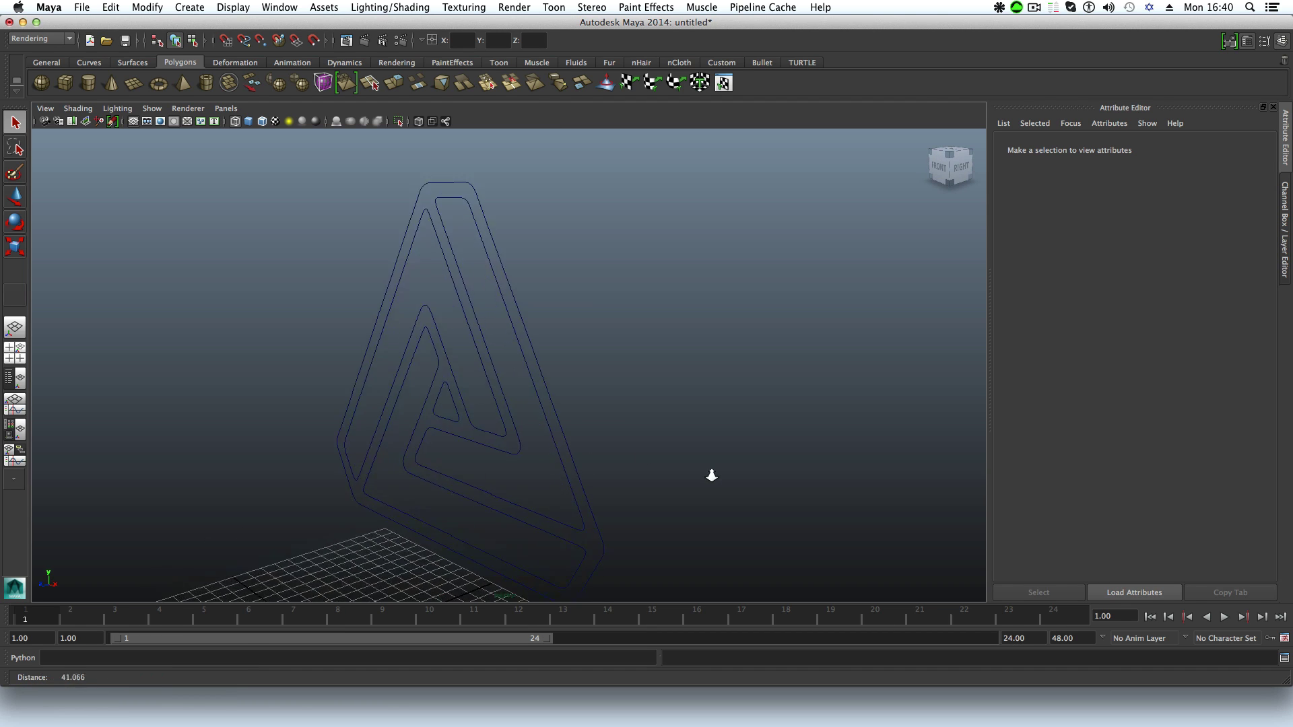
alt+drag(712, 475, 566, 389)
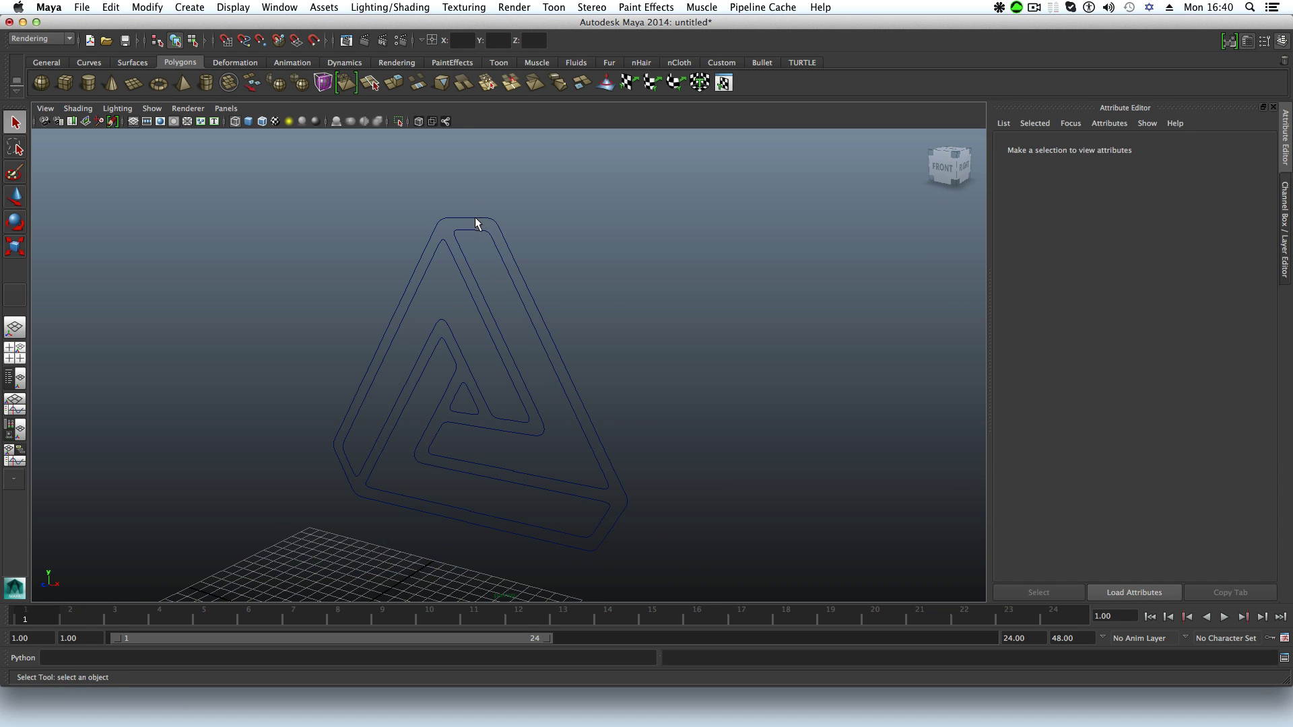
click(609, 452)
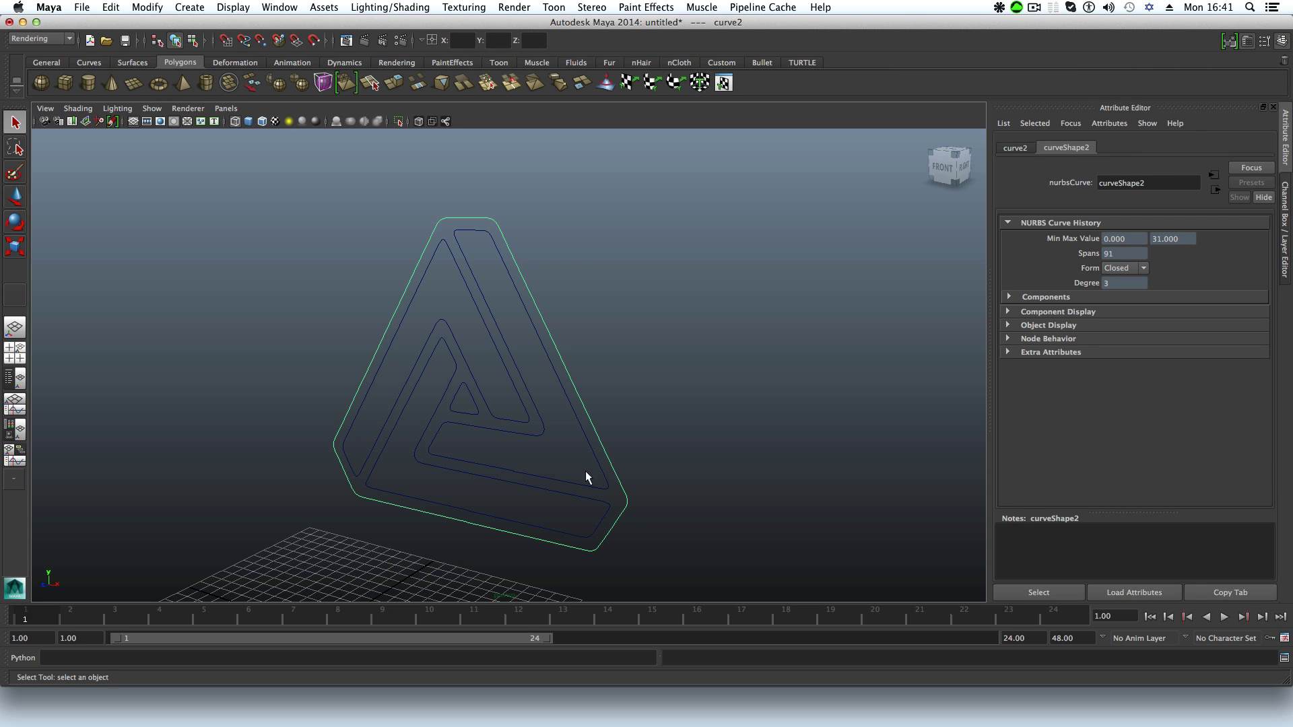
Step: Try selecting inner curves, then clear the selection and reorient the view to face the triangle
click(593, 451)
click(583, 499)
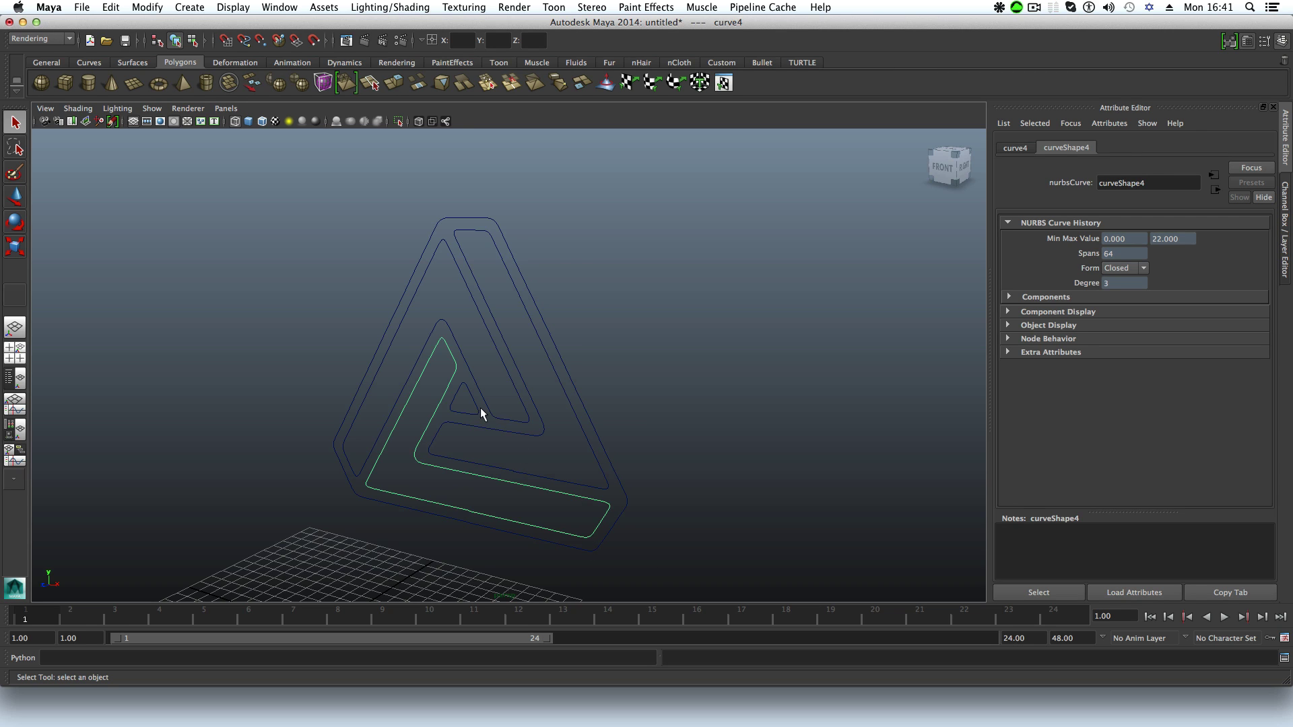
click(497, 488)
alt+drag(562, 490, 559, 360)
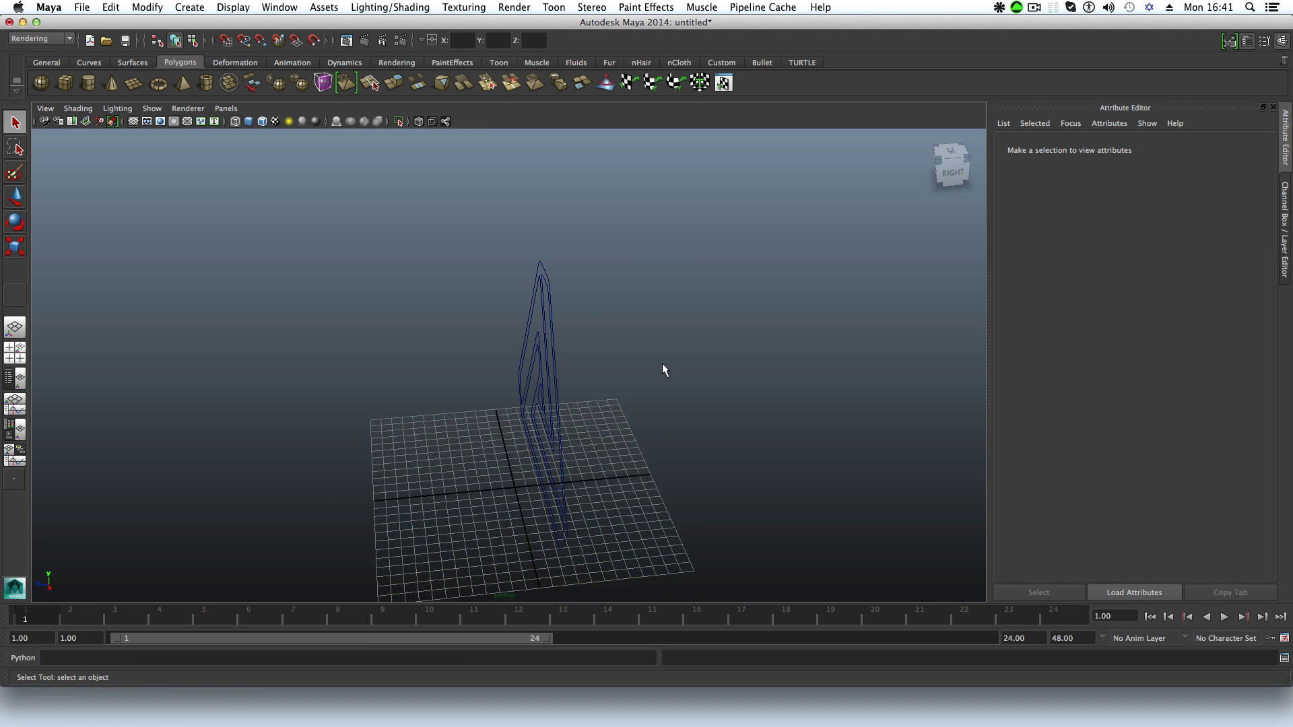
alt+drag(559, 406, 596, 424)
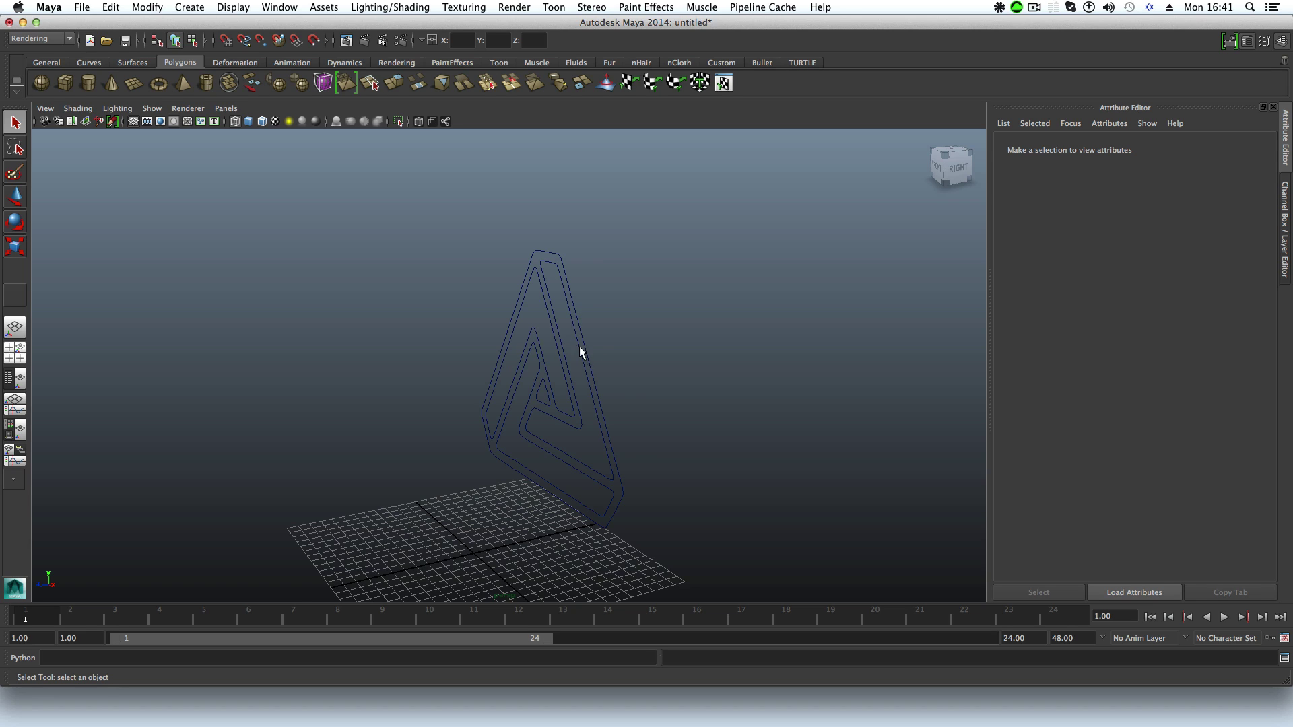
scroll(582, 359, up, 2)
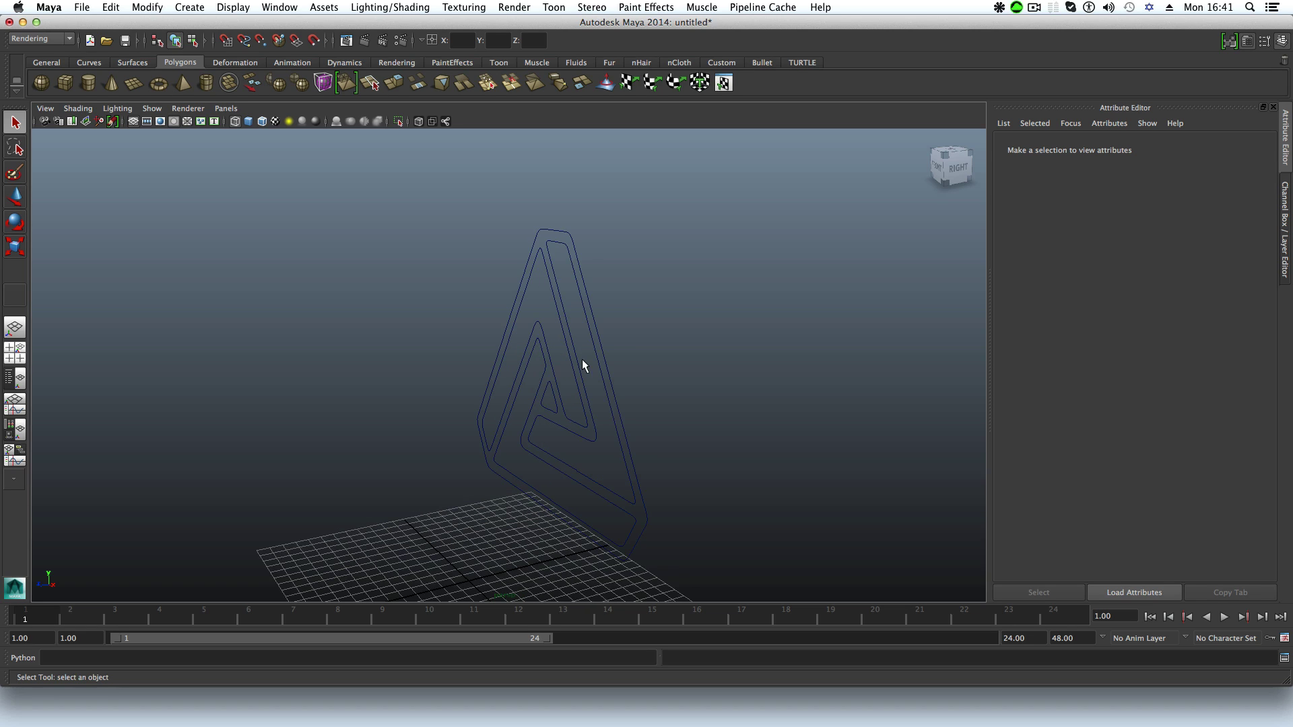
drag(473, 201, 553, 256)
Step: Select the outer triangle outline and add the four inner curves, including the small inner triangle
click(548, 229)
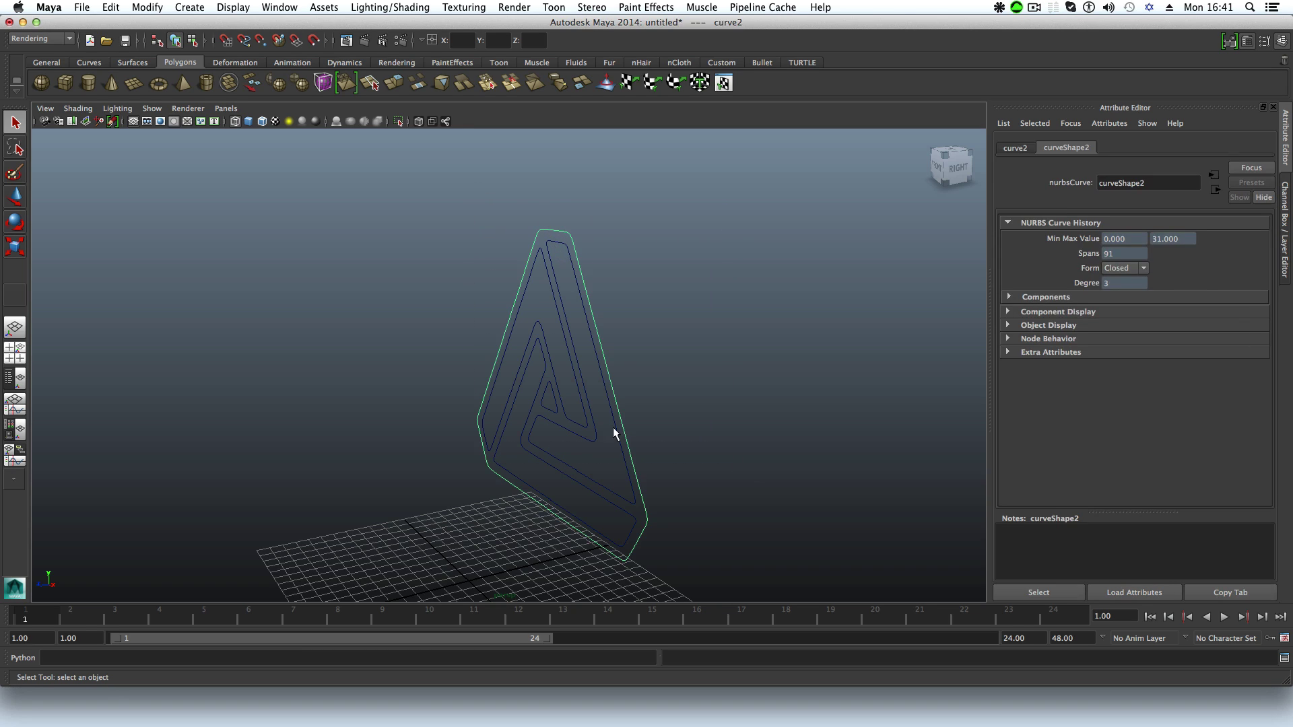
shift+click(557, 241)
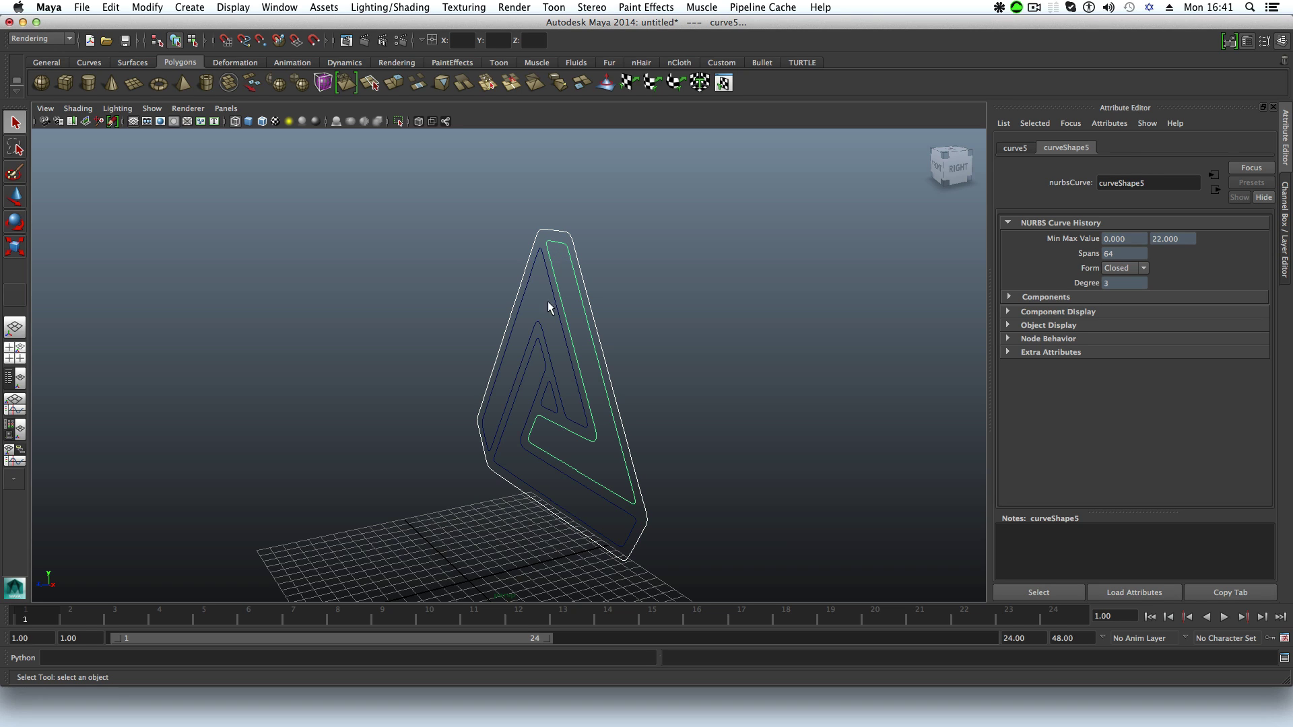
shift+click(532, 265)
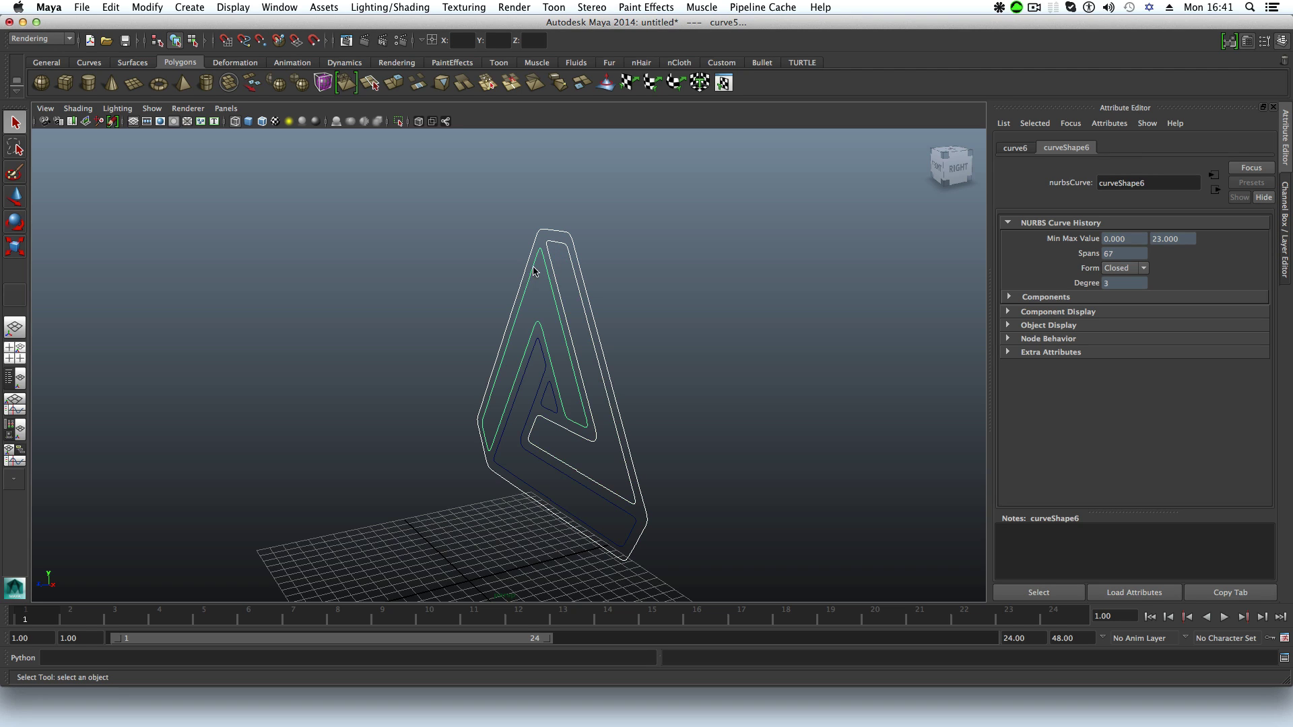
shift+click(539, 382)
shift+click(544, 391)
alt+drag(571, 443, 635, 435)
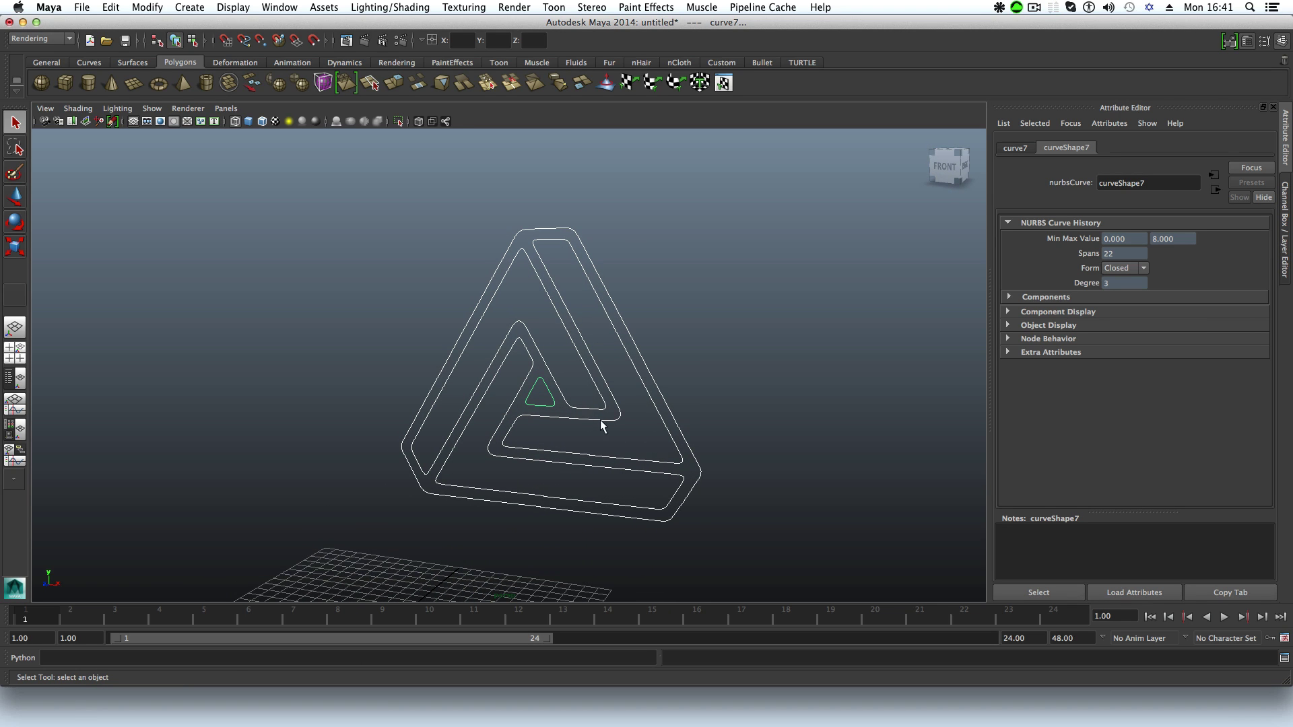
alt+drag(620, 423, 561, 437)
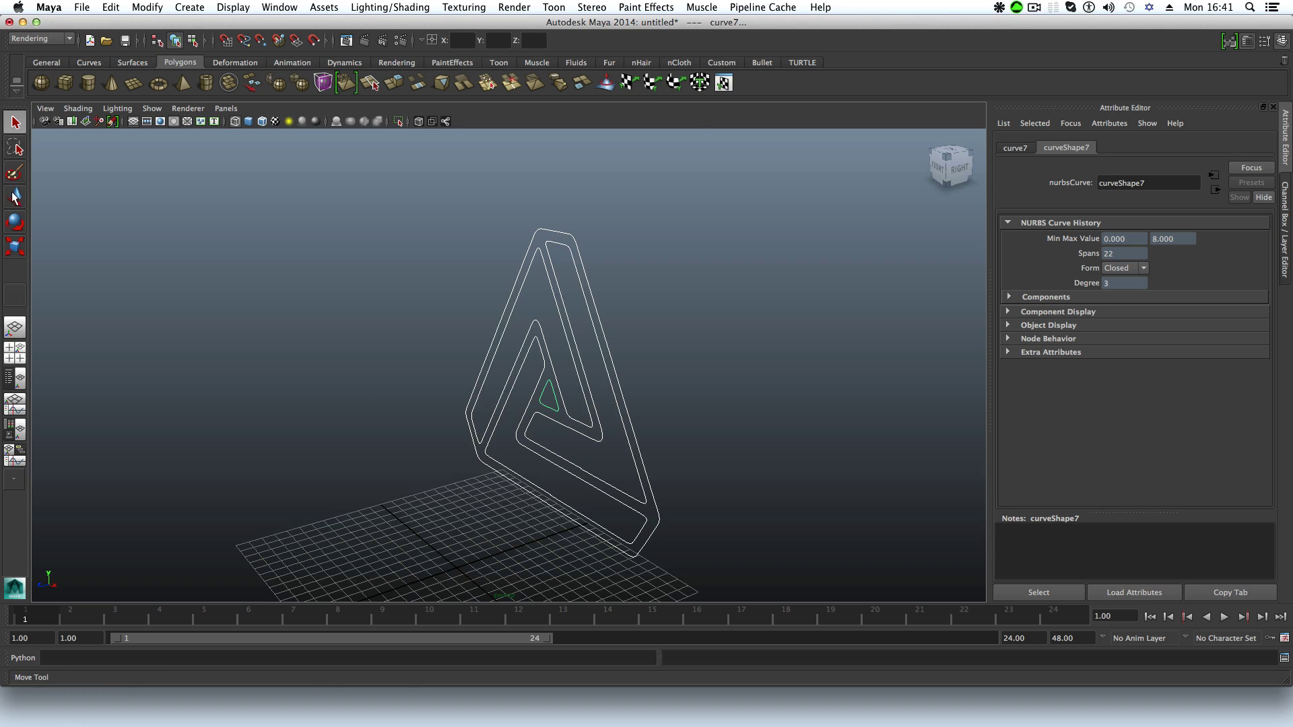
Step: Move the selected curves along the Z axis to separate them from the overlapping copy
key(w)
scroll(482, 465, down, 5)
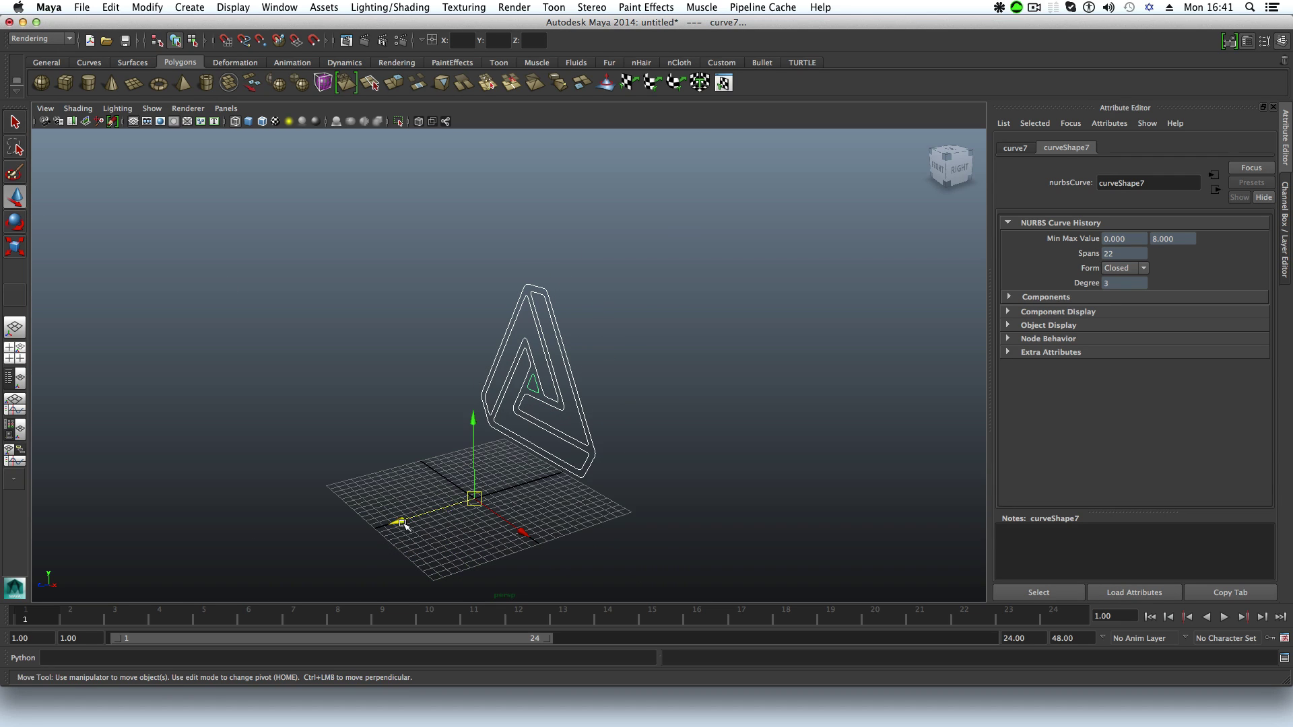
drag(407, 532, 314, 542)
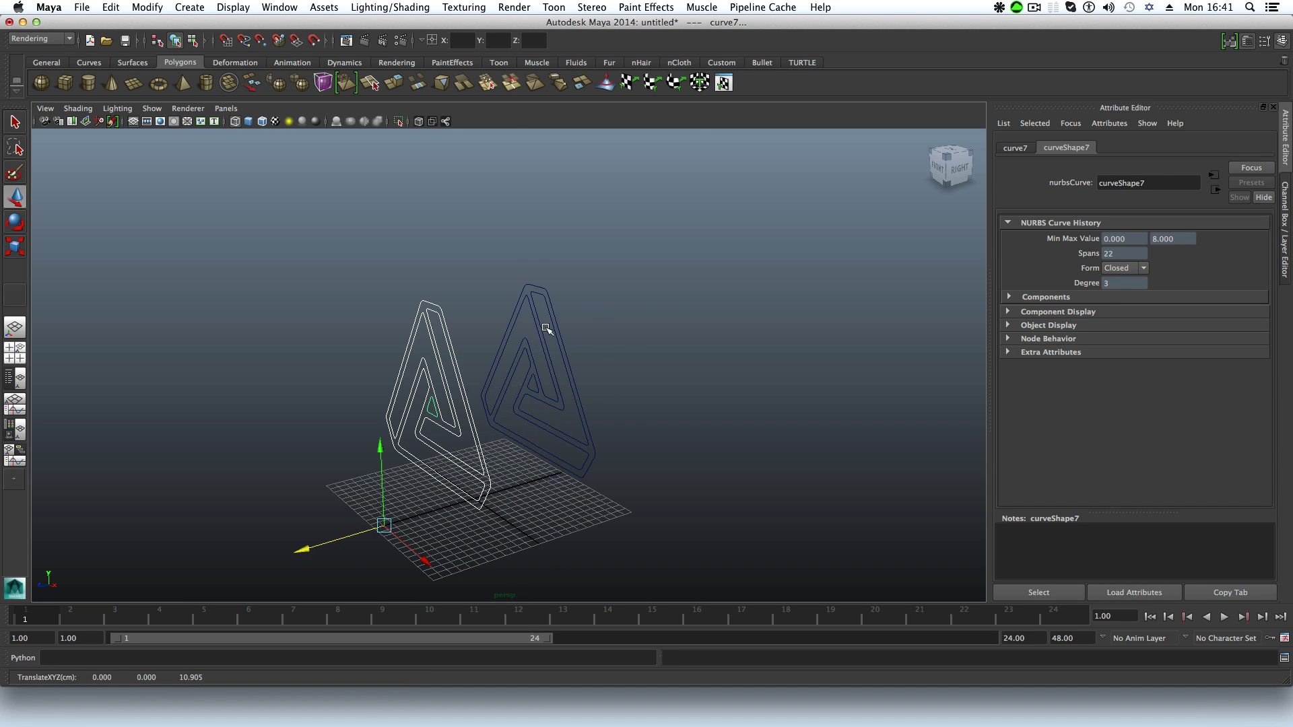
alt+drag(583, 464, 534, 404)
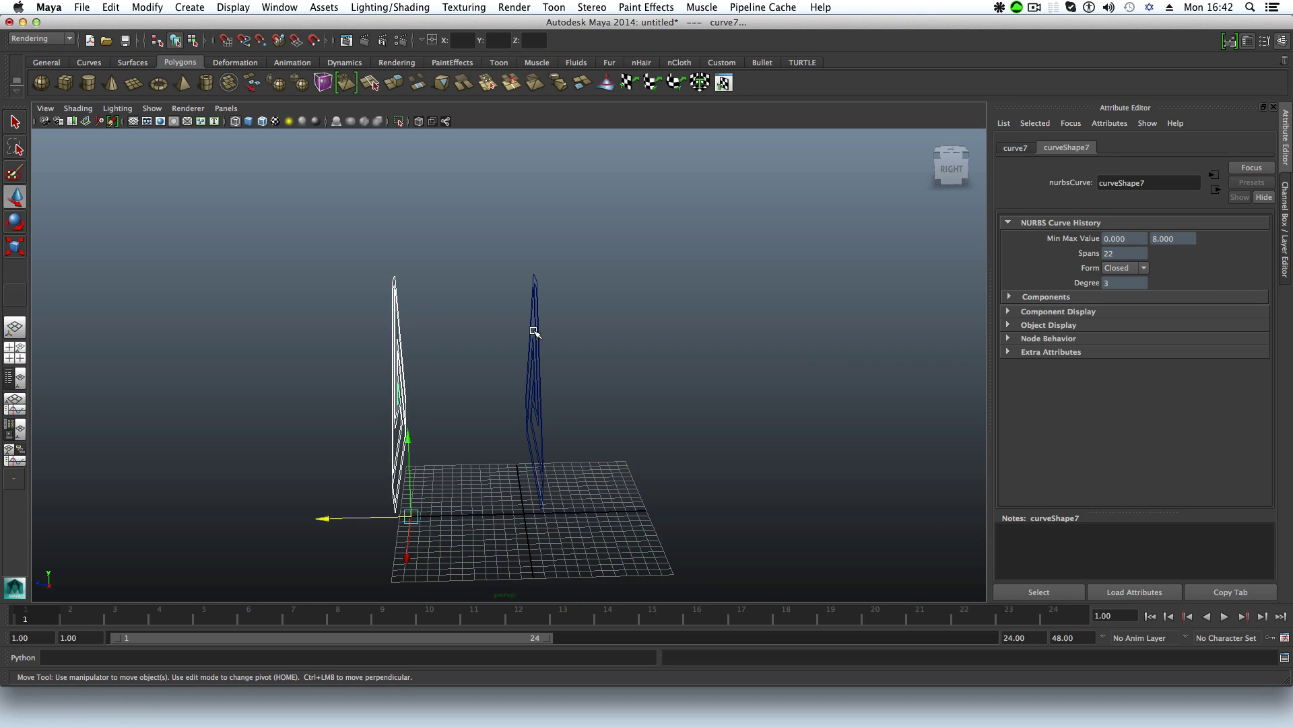
alt+drag(528, 408, 600, 346)
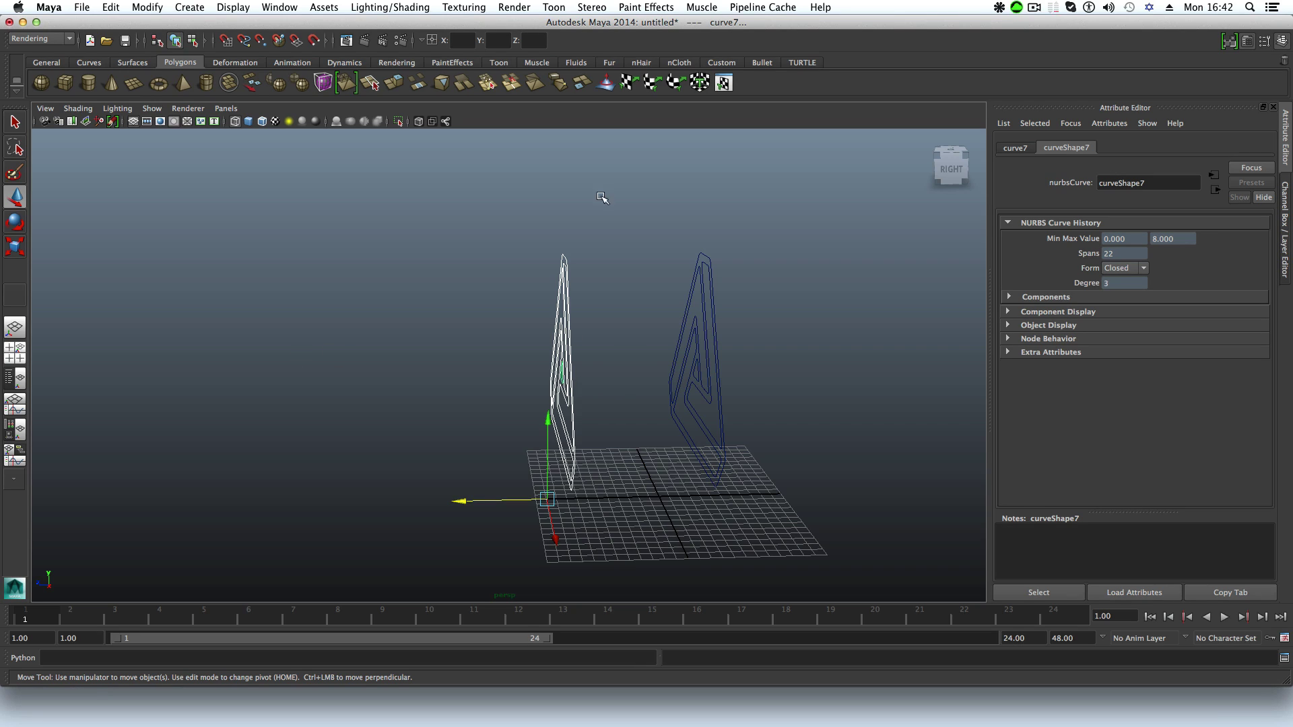
Step: Marquee-select the left-hand set of triangle curves and delete it
drag(663, 253, 802, 582)
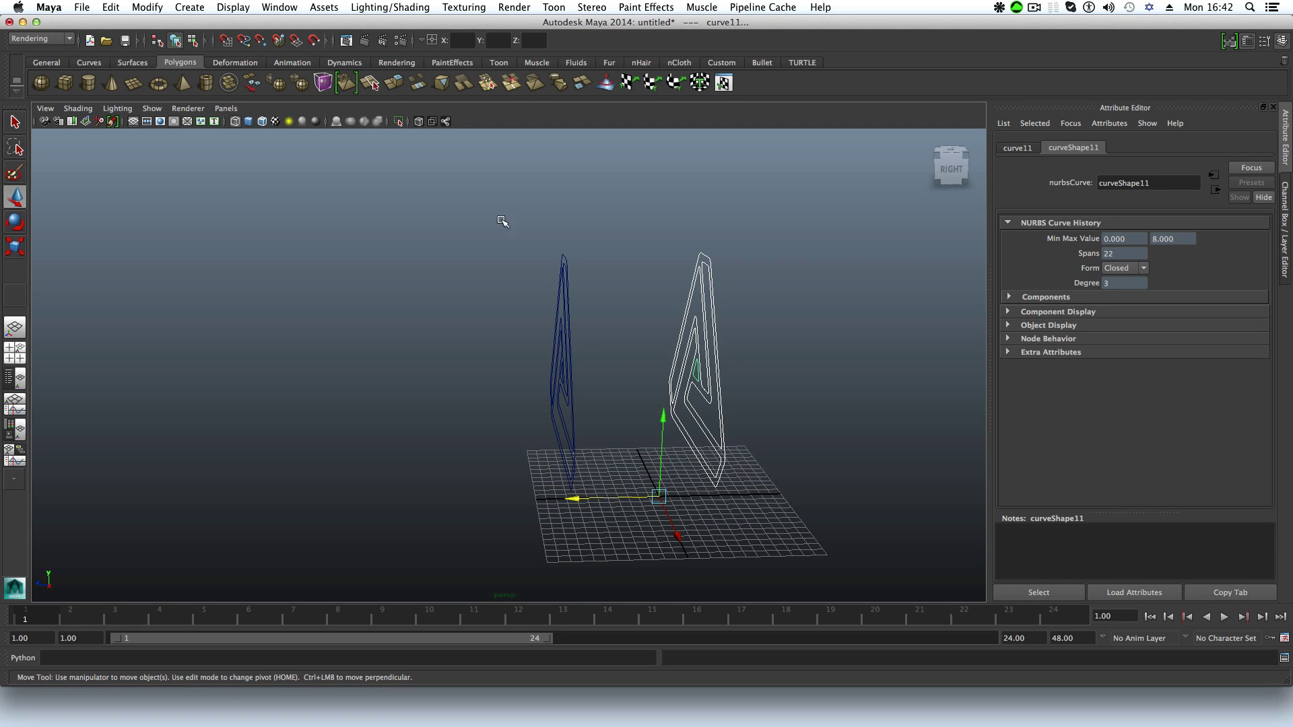
drag(502, 221, 582, 500)
key(Delete)
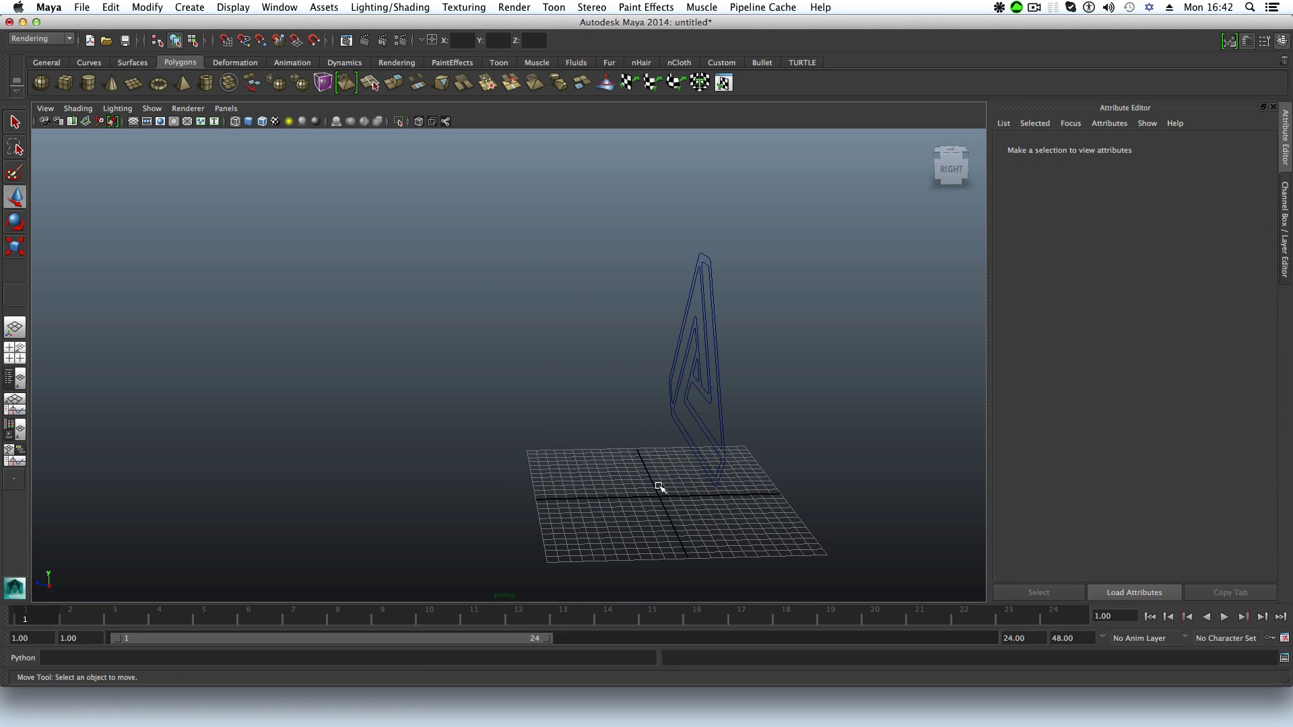
Step: Select the remaining triangle curves, narrowing the selection to the small inner triangle
alt+drag(658, 485, 582, 461)
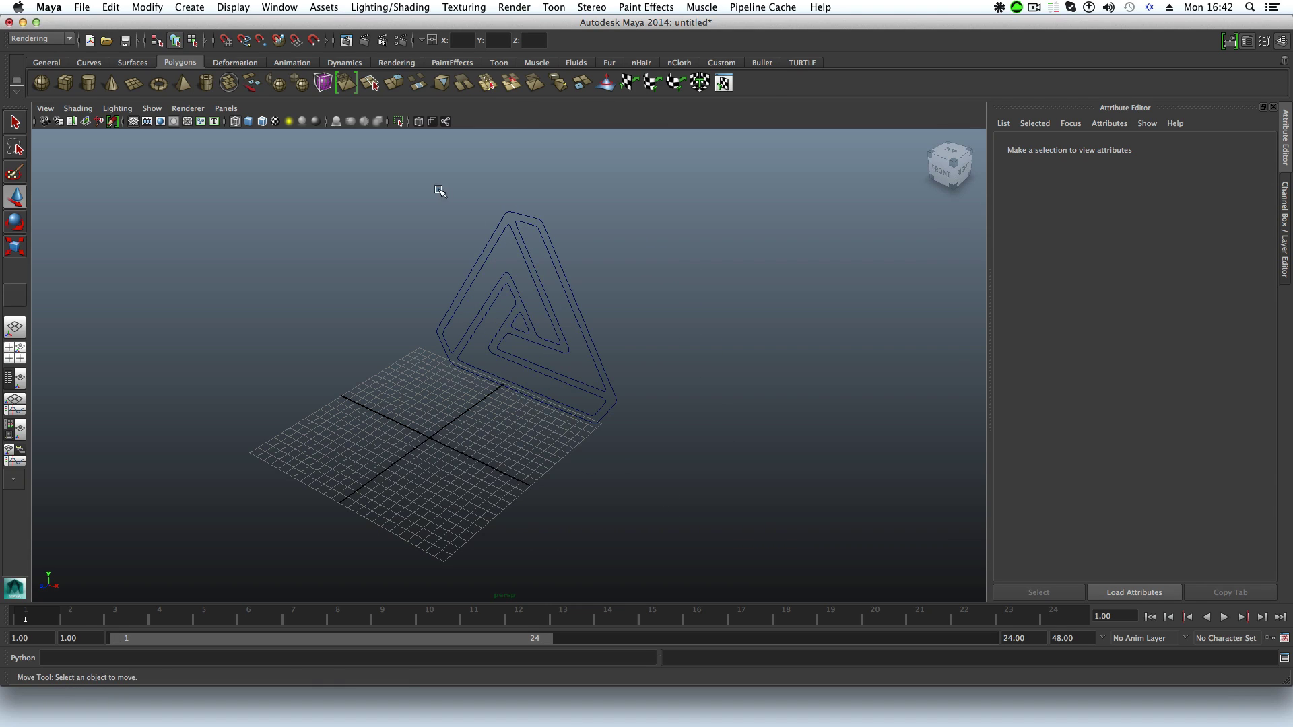
click(587, 412)
scroll(559, 417, up, 3)
scroll(558, 417, down, 3)
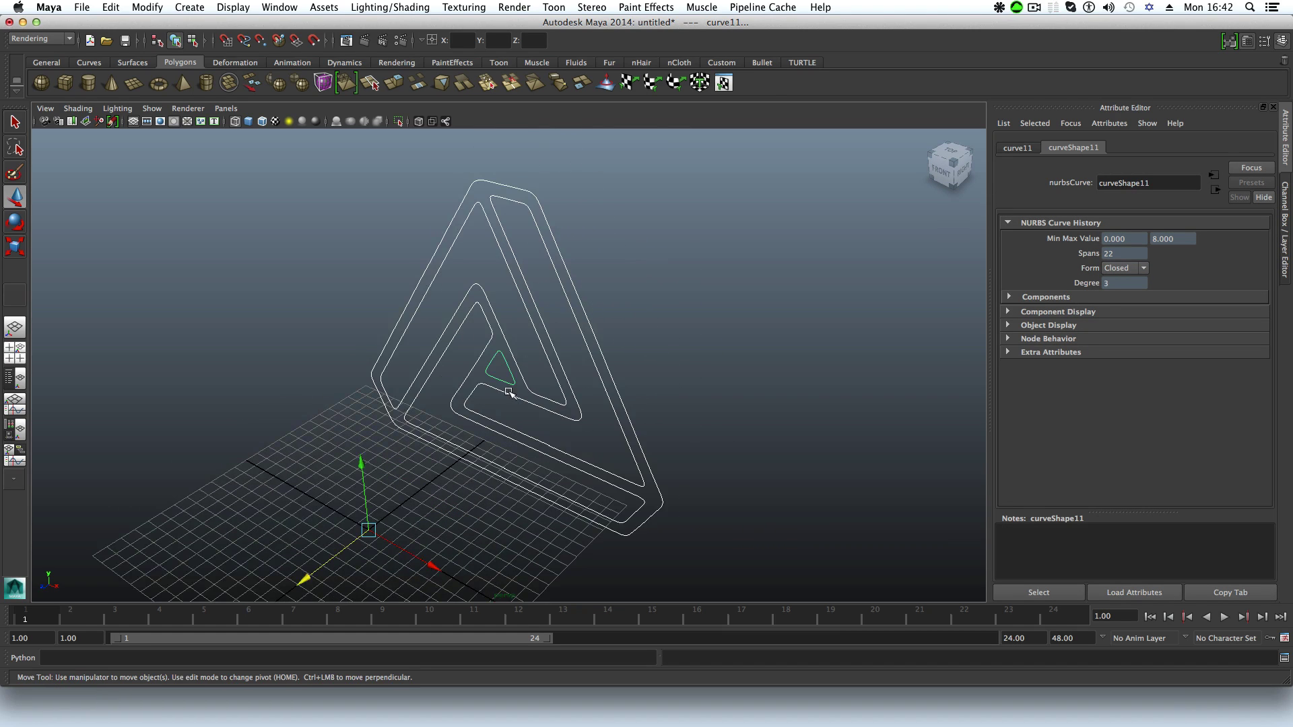
click(501, 357)
alt+drag(486, 370, 526, 431)
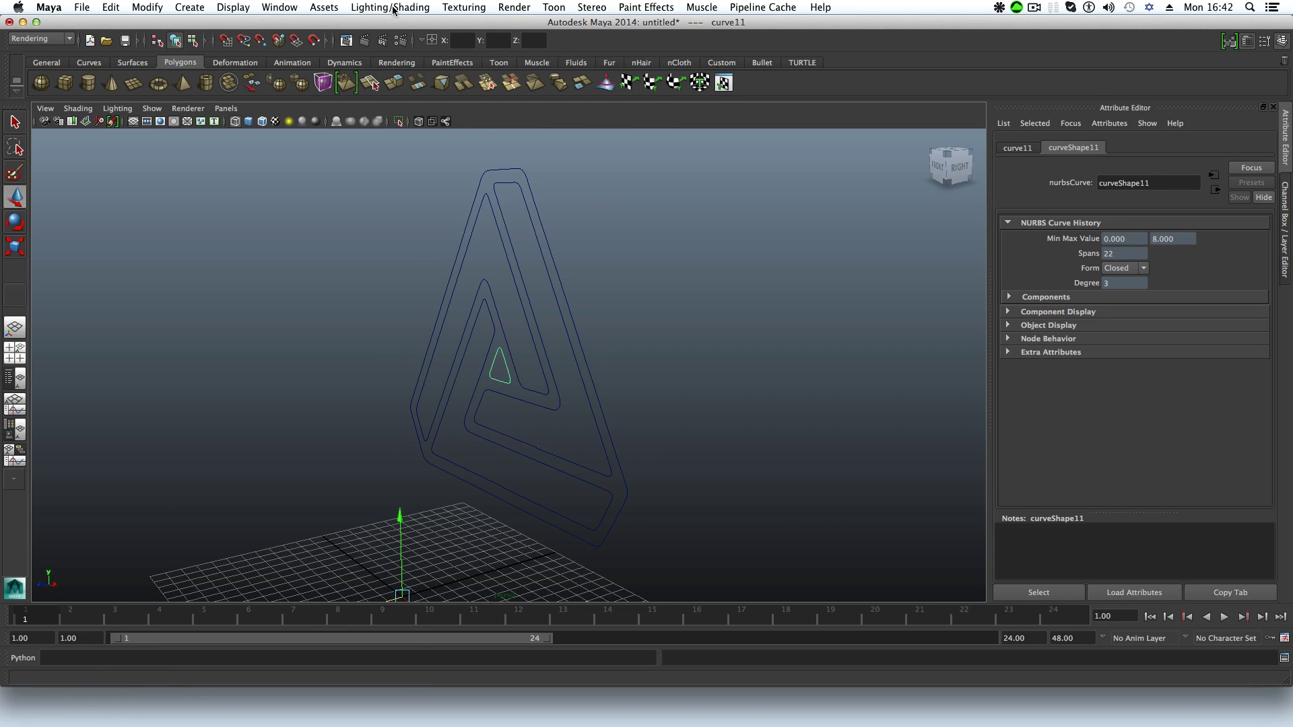
Step: Switch the menu set from Rendering to Surfaces and show the Surfaces menu commands
click(41, 38)
click(40, 68)
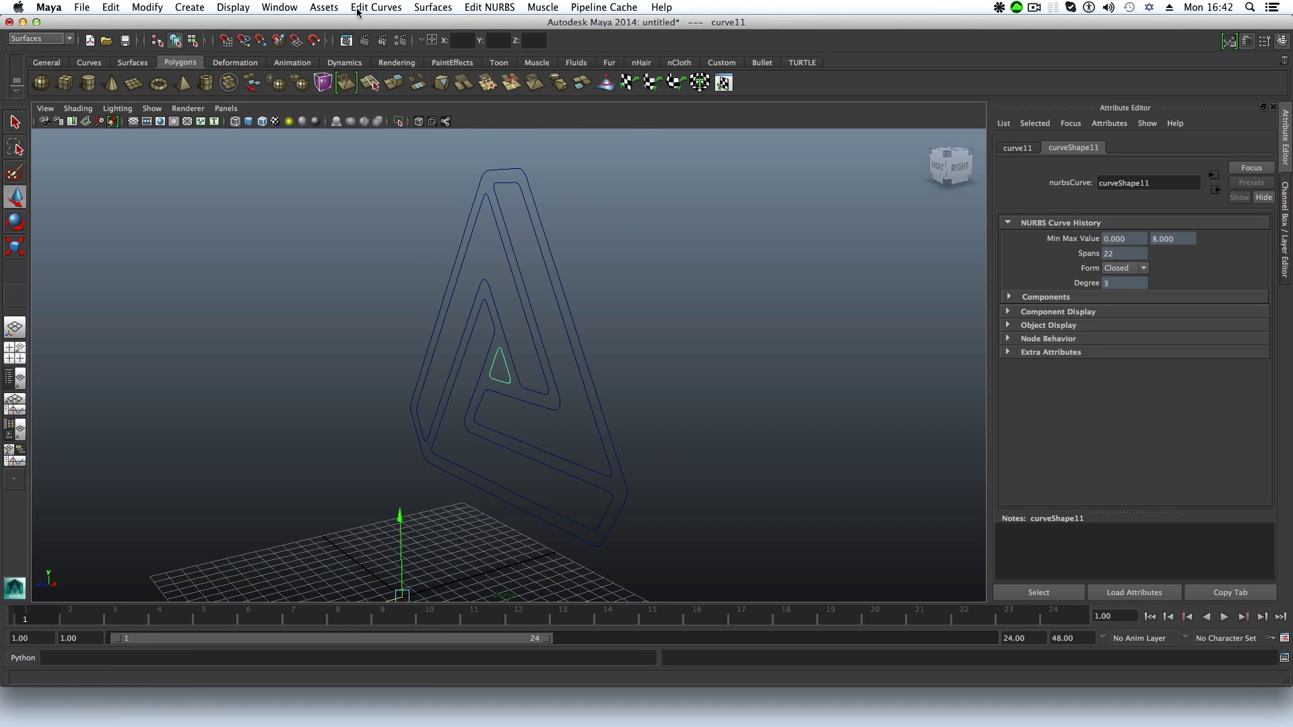
click(432, 7)
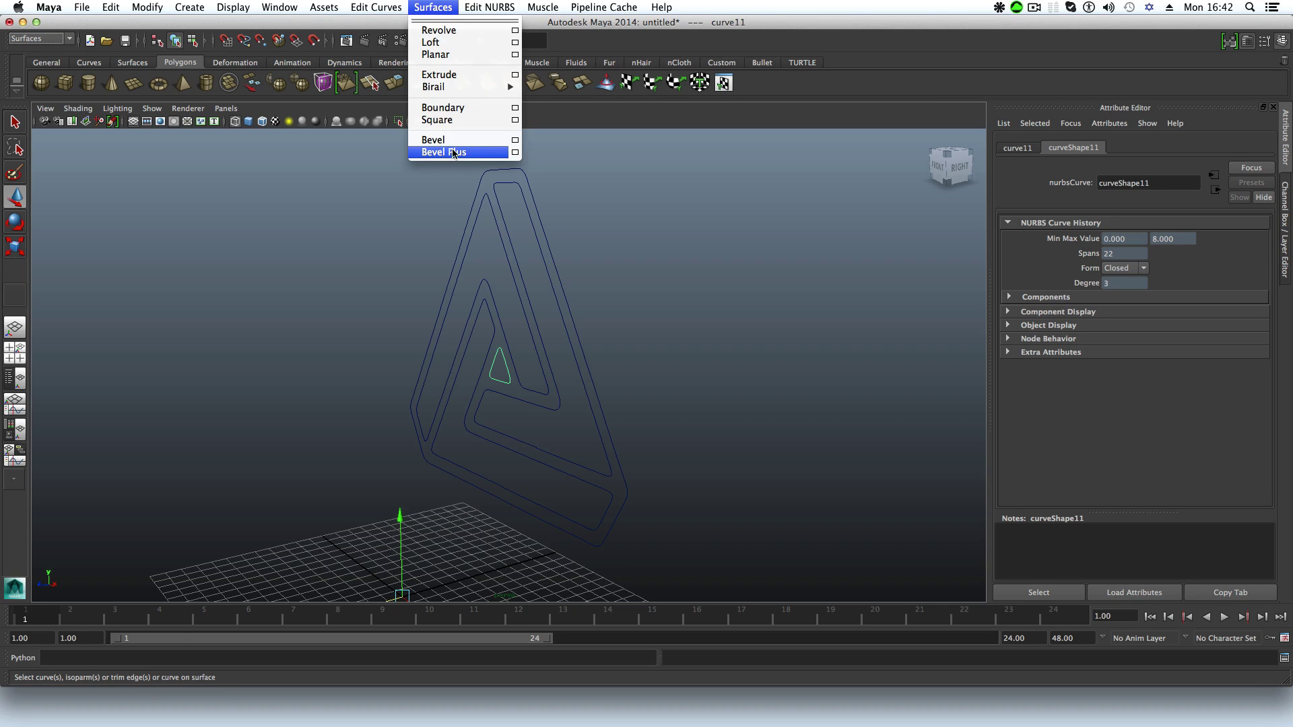
Step: Reset the Bevel Plus options to defaults: bevel width 0.1, depth 0.1, extrude distance 0.25
click(514, 152)
click(492, 166)
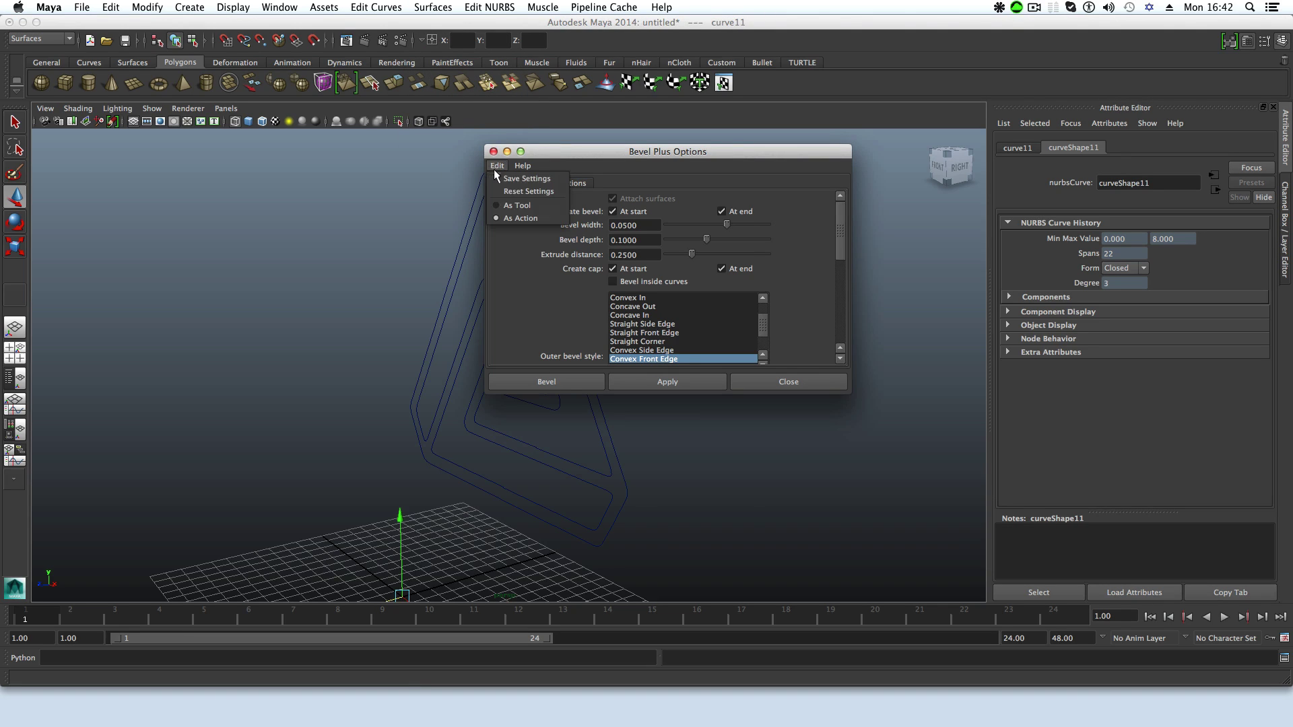
click(503, 192)
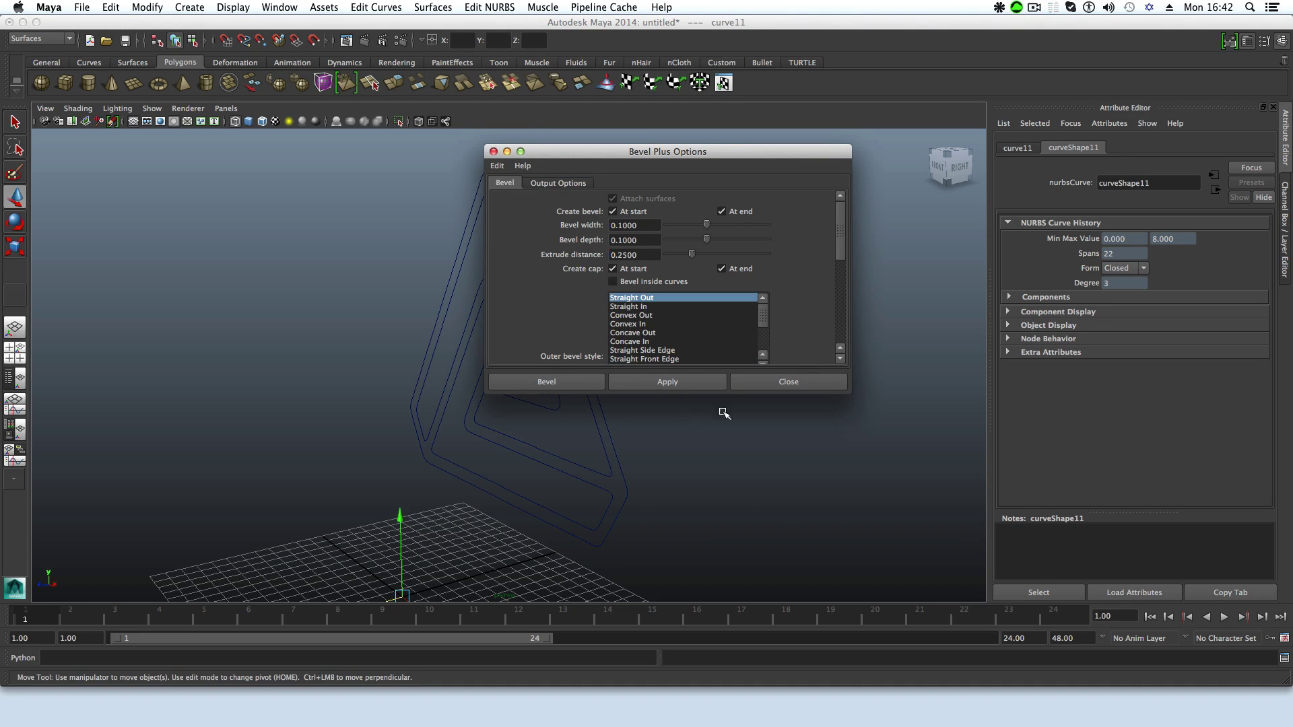
click(772, 386)
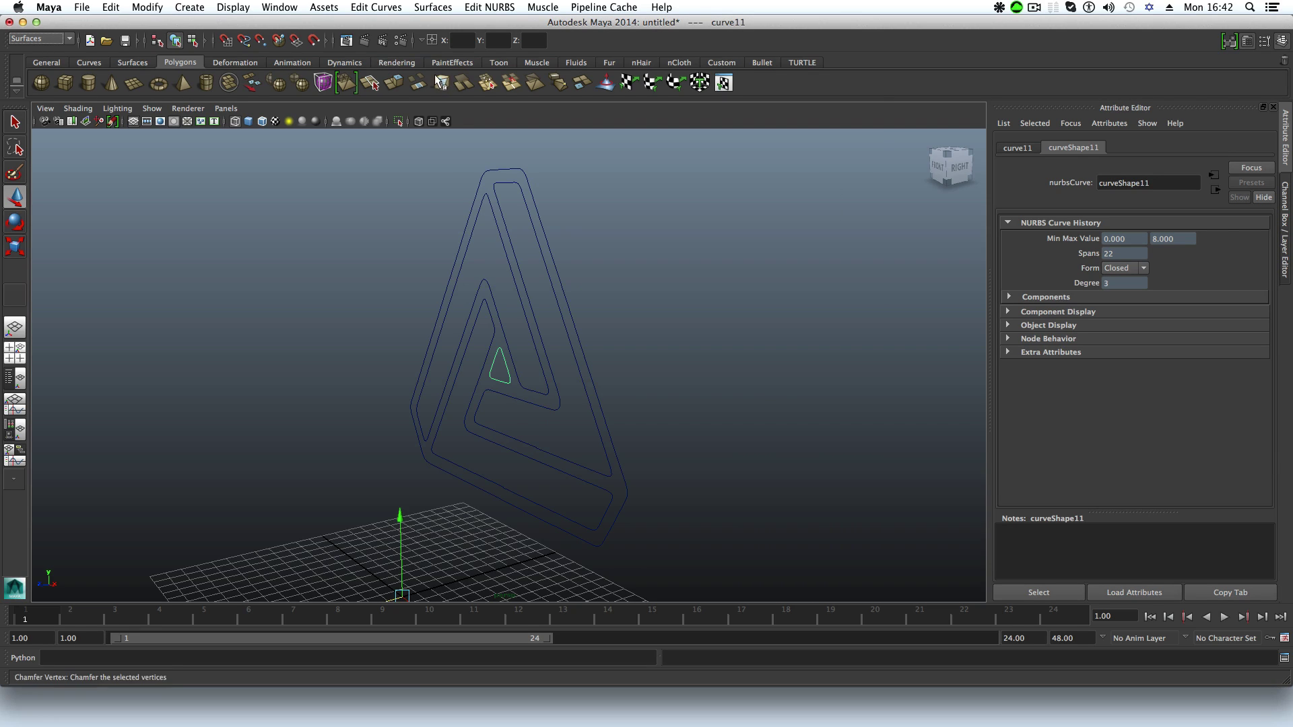
click(364, 8)
Step: Bevel the small inner triangle curve into bevelPolygon1, view it three-quarter, then select curve8
mouse_move(432, 7)
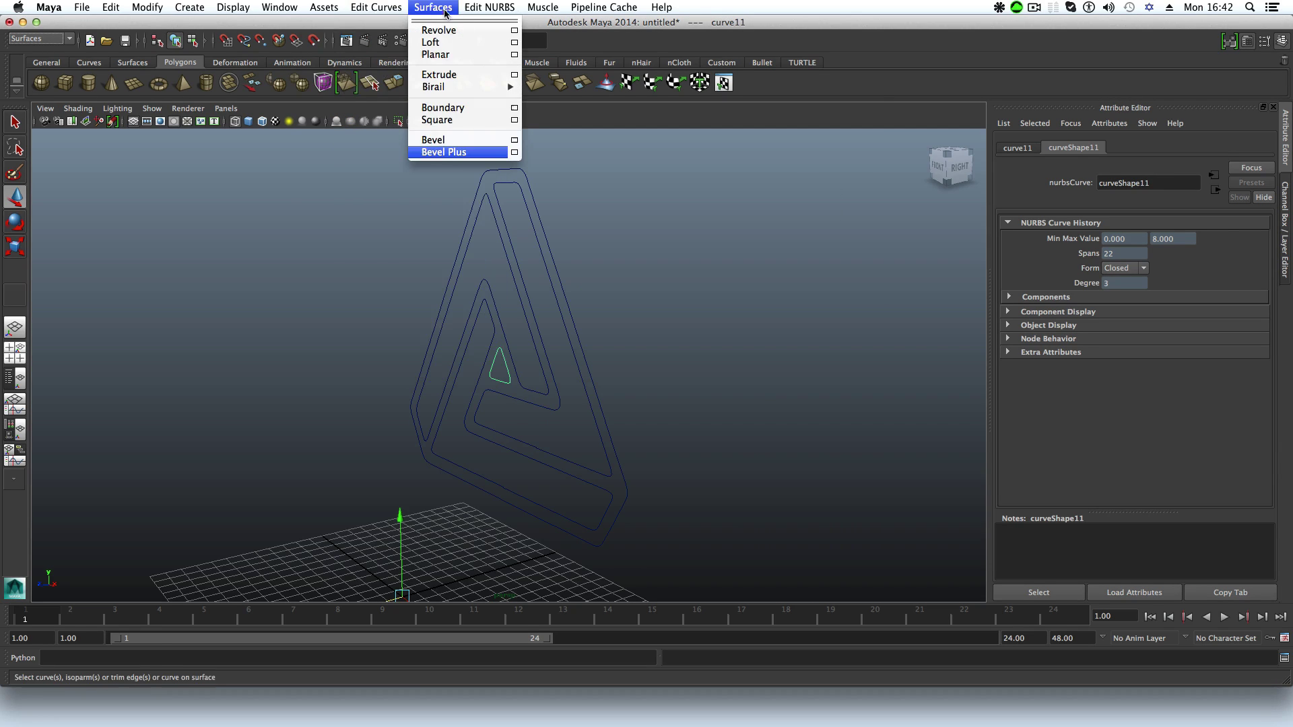
click(445, 152)
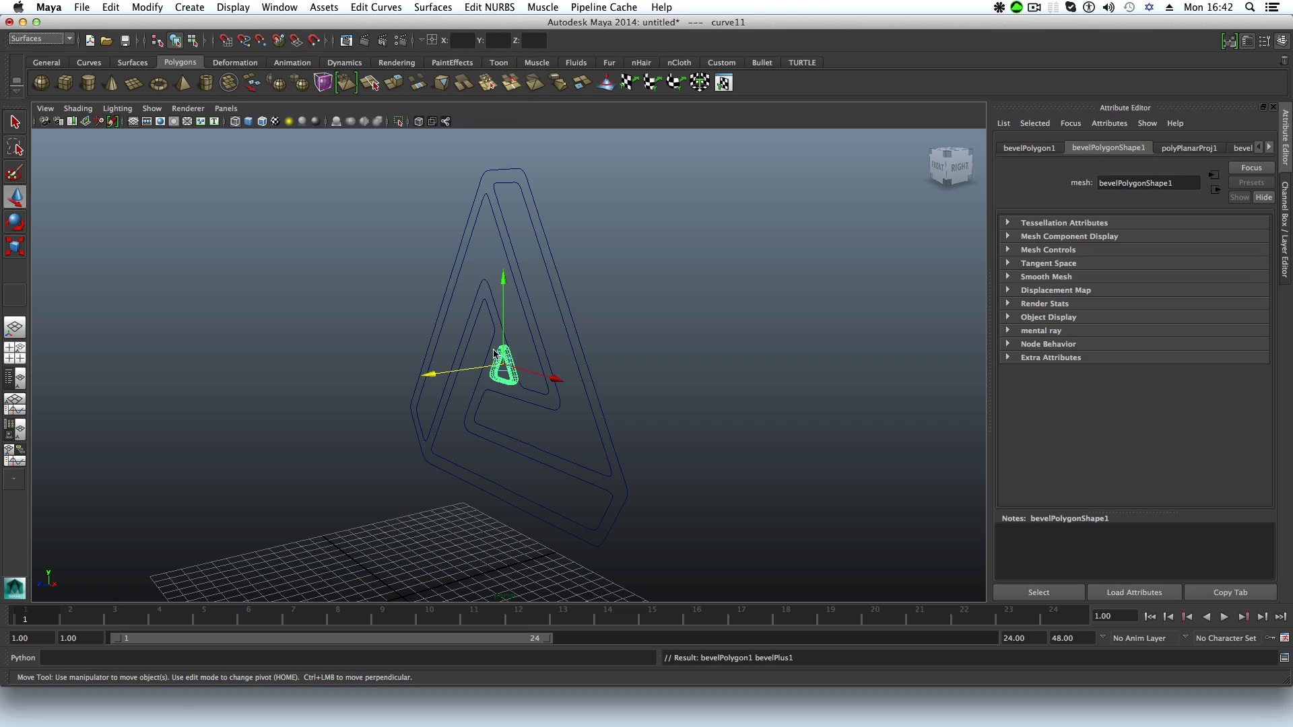
alt+drag(491, 347, 447, 350)
alt+drag(799, 340, 547, 372)
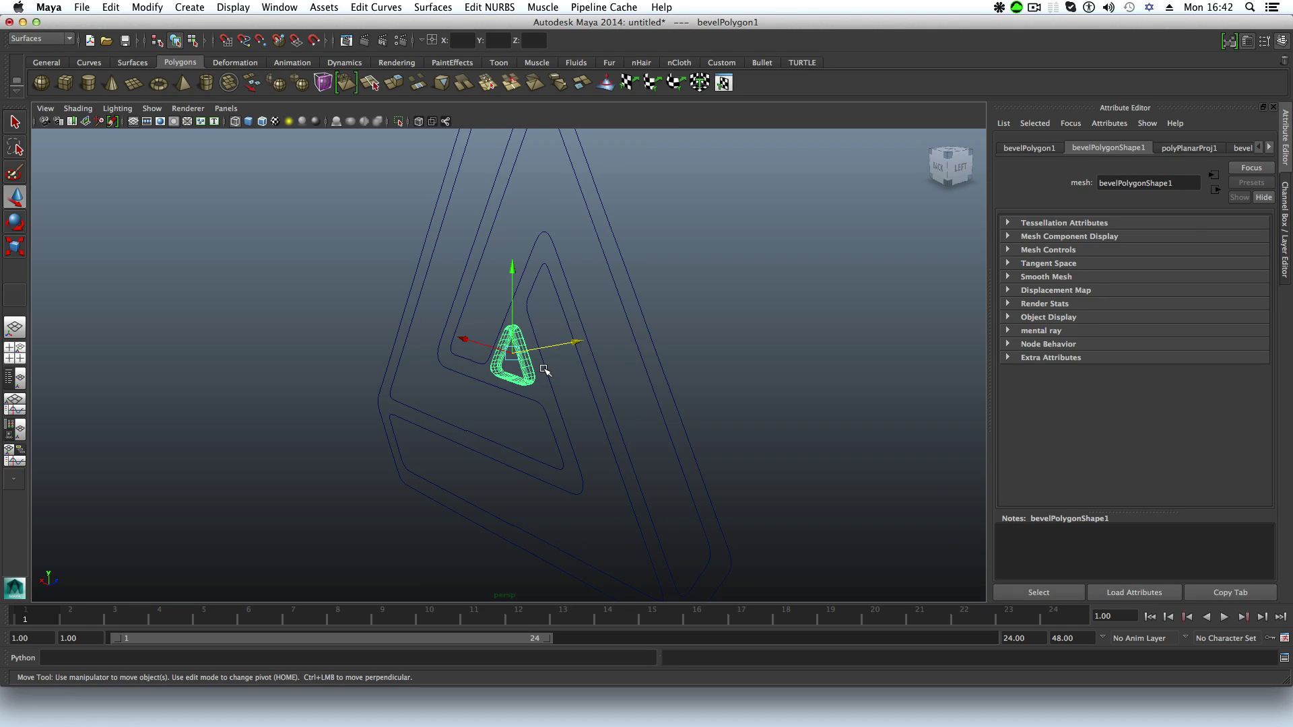
click(552, 431)
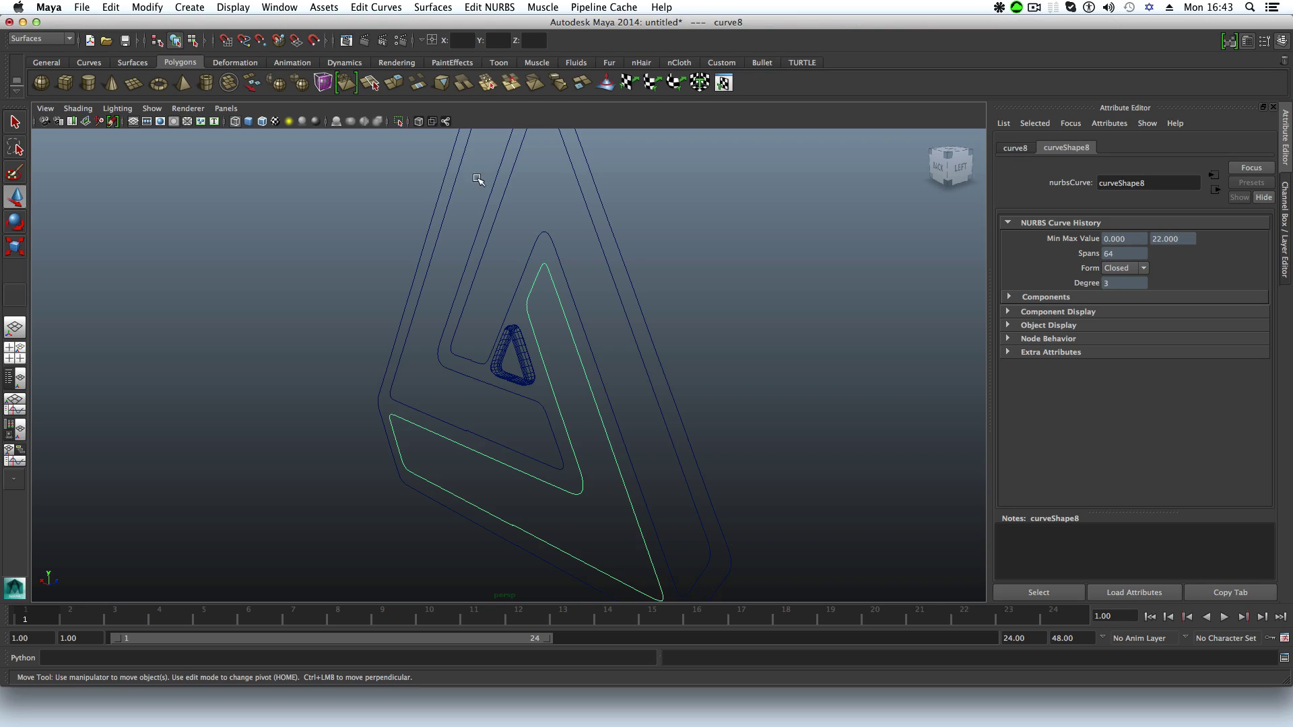
Step: Repeat Bevel Plus on the inner band curve curve8
click(429, 8)
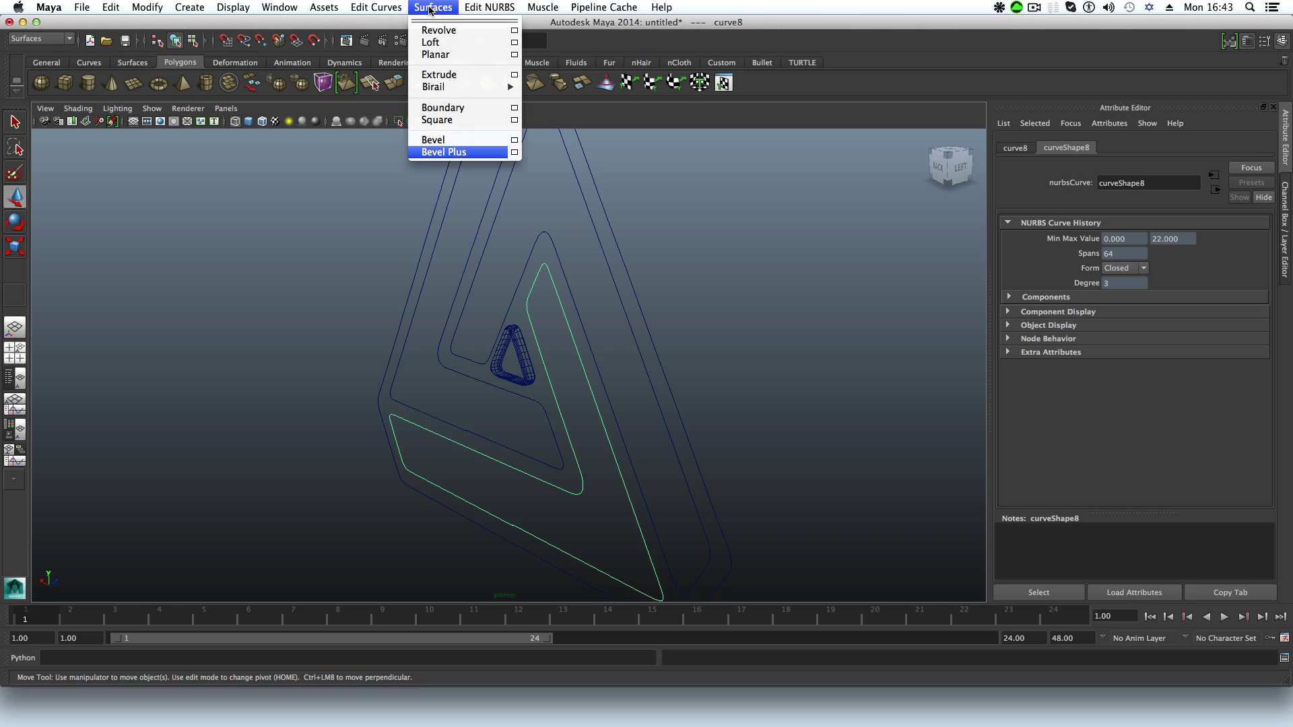
click(727, 304)
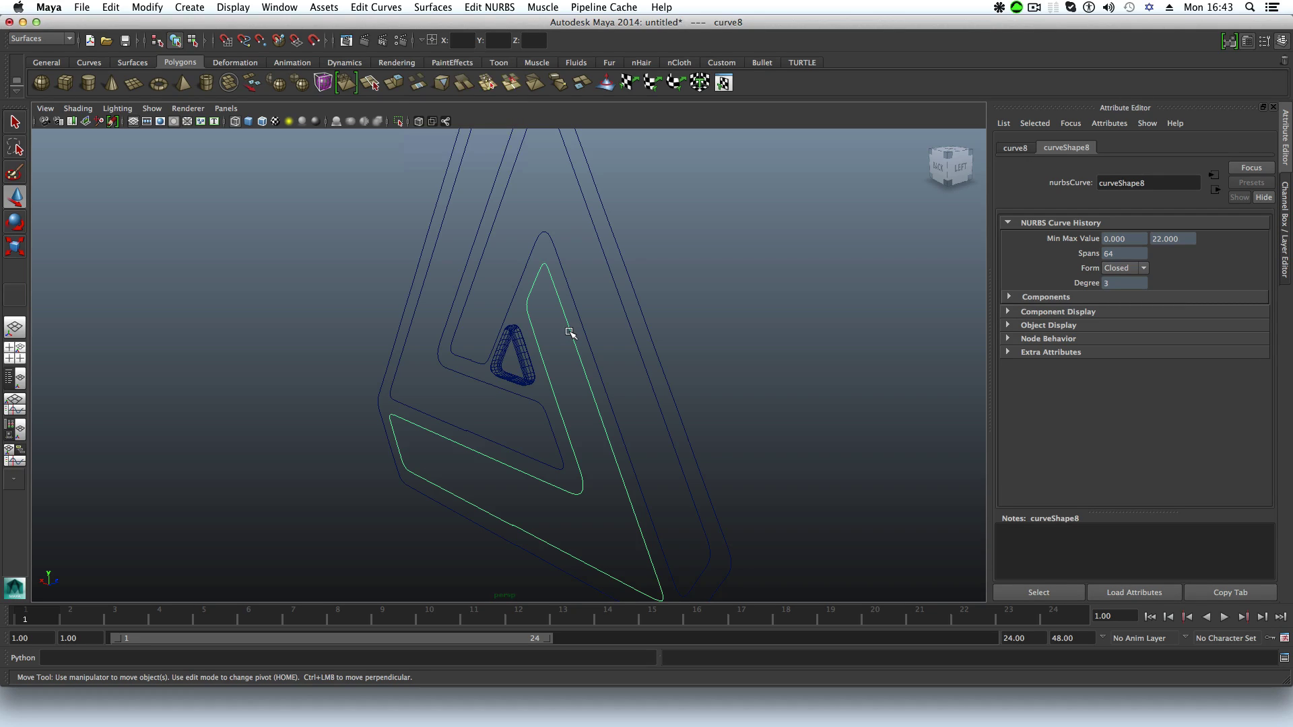
click(429, 7)
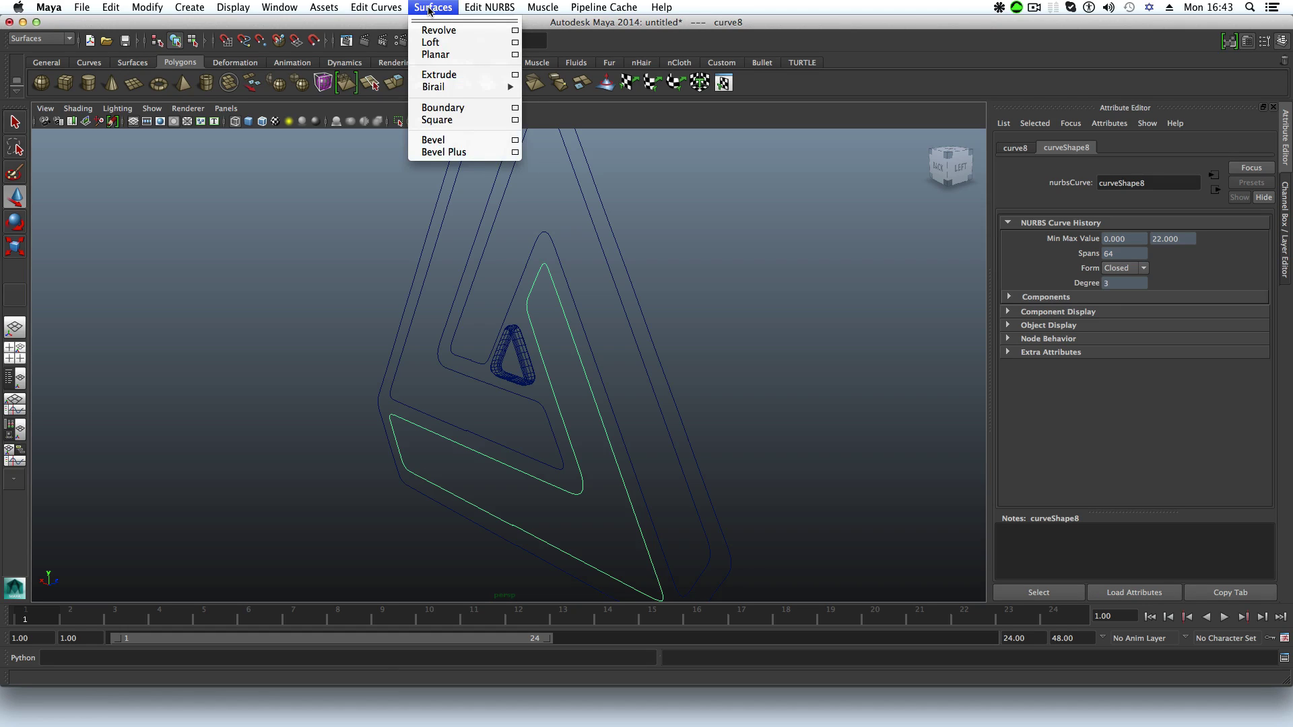
click(430, 7)
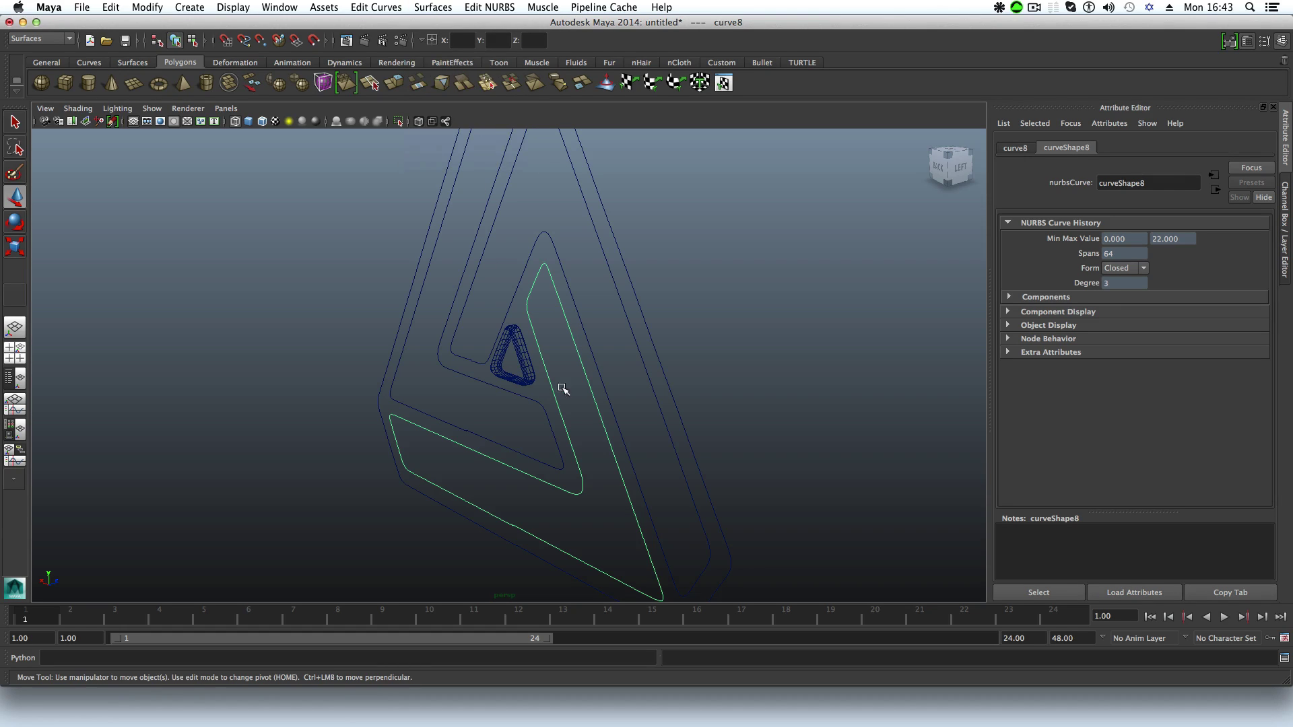
alt+drag(594, 375, 568, 372)
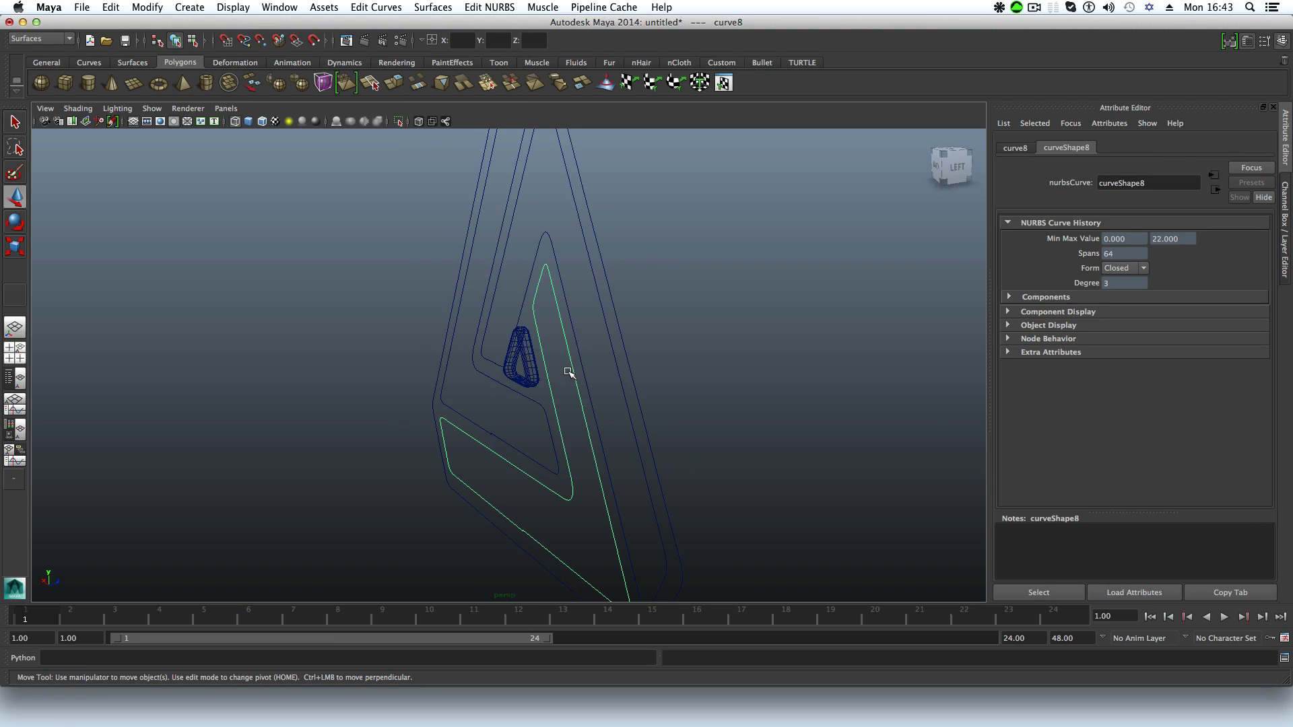
key(g)
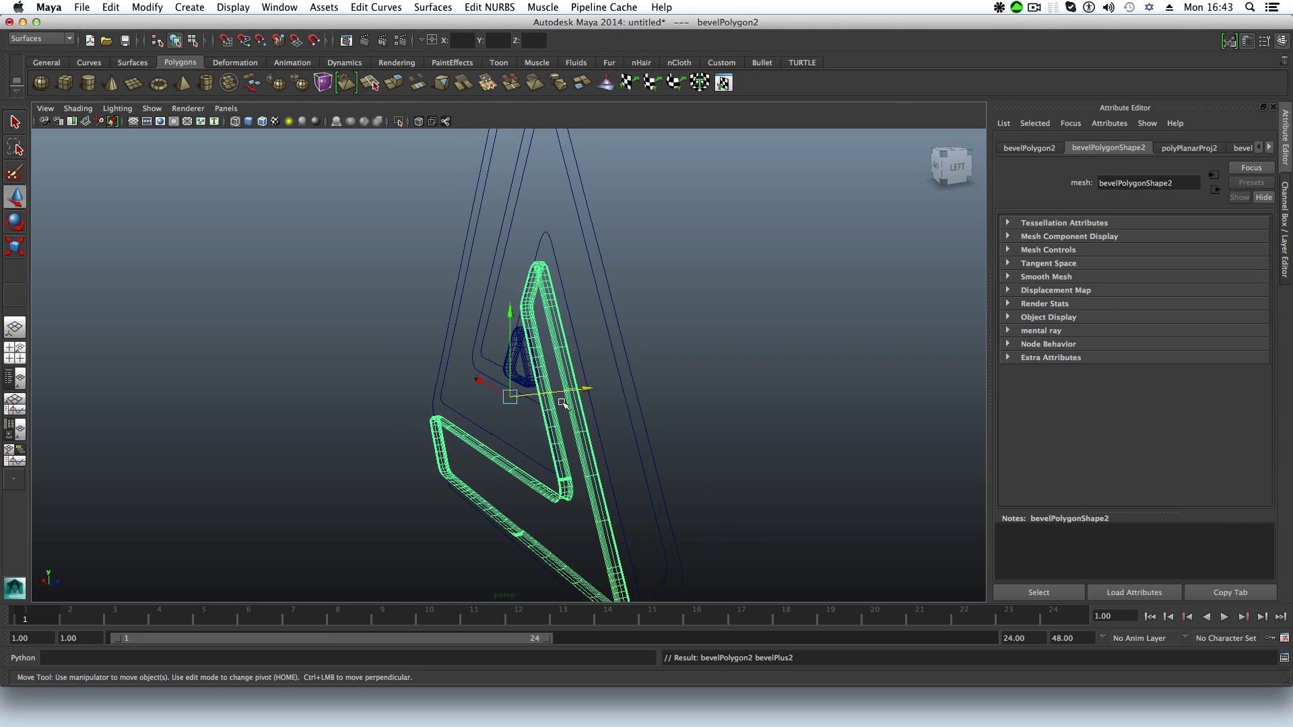
Step: Select curve9, switch to shaded display, and bevel it into bevelPolygon3
click(473, 367)
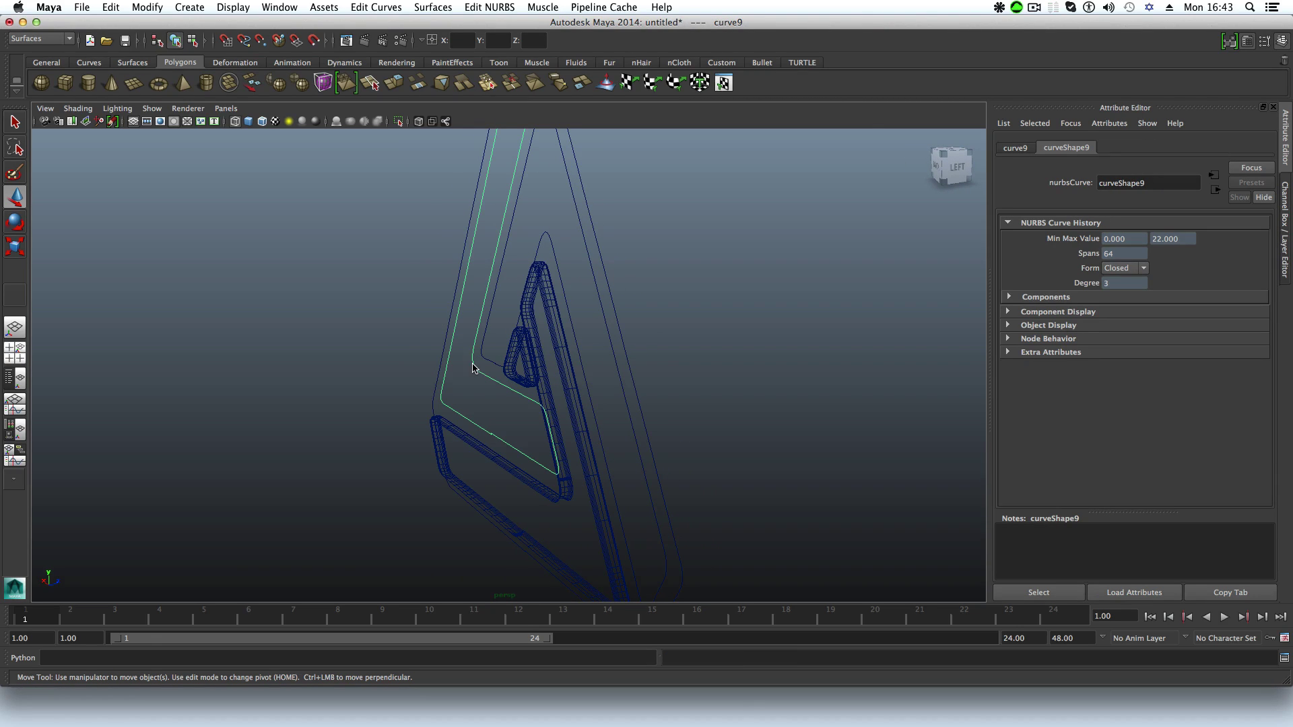
key(5)
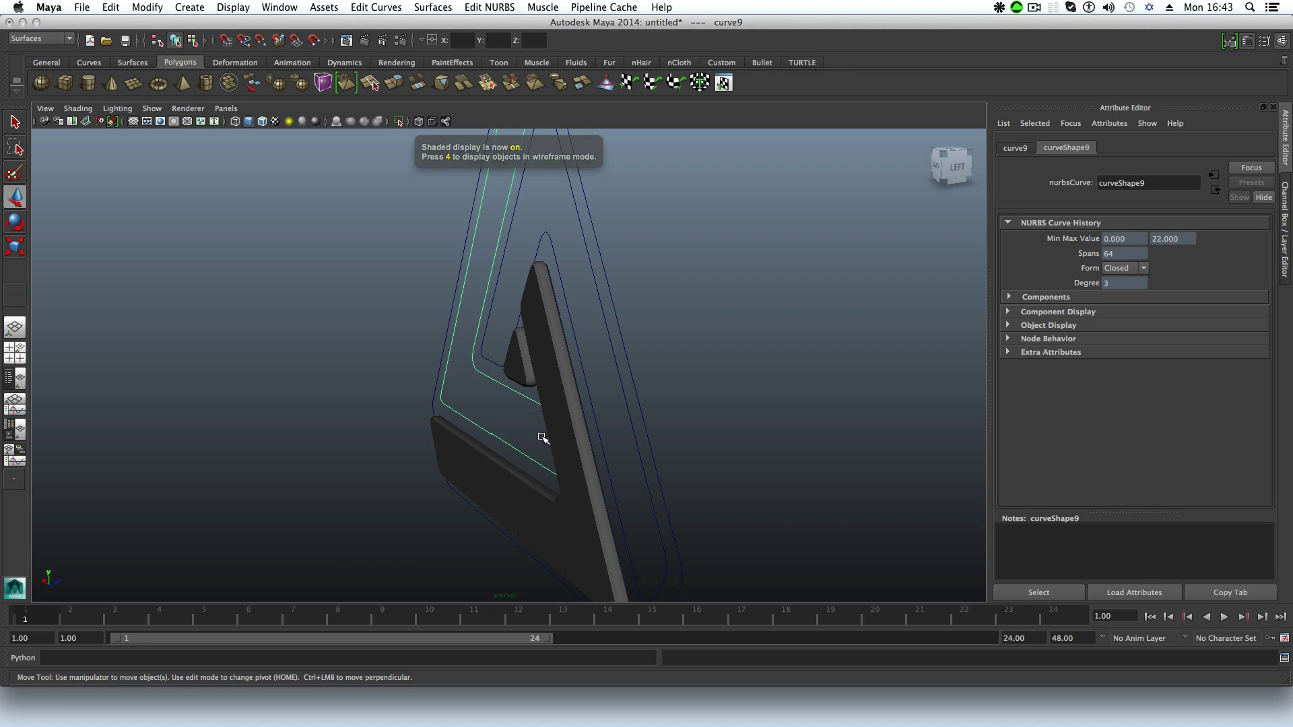
mouse_move(542, 436)
alt+mouse_down()
mouse_move(635, 426)
mouse_move(569, 438)
alt+mouse_up()
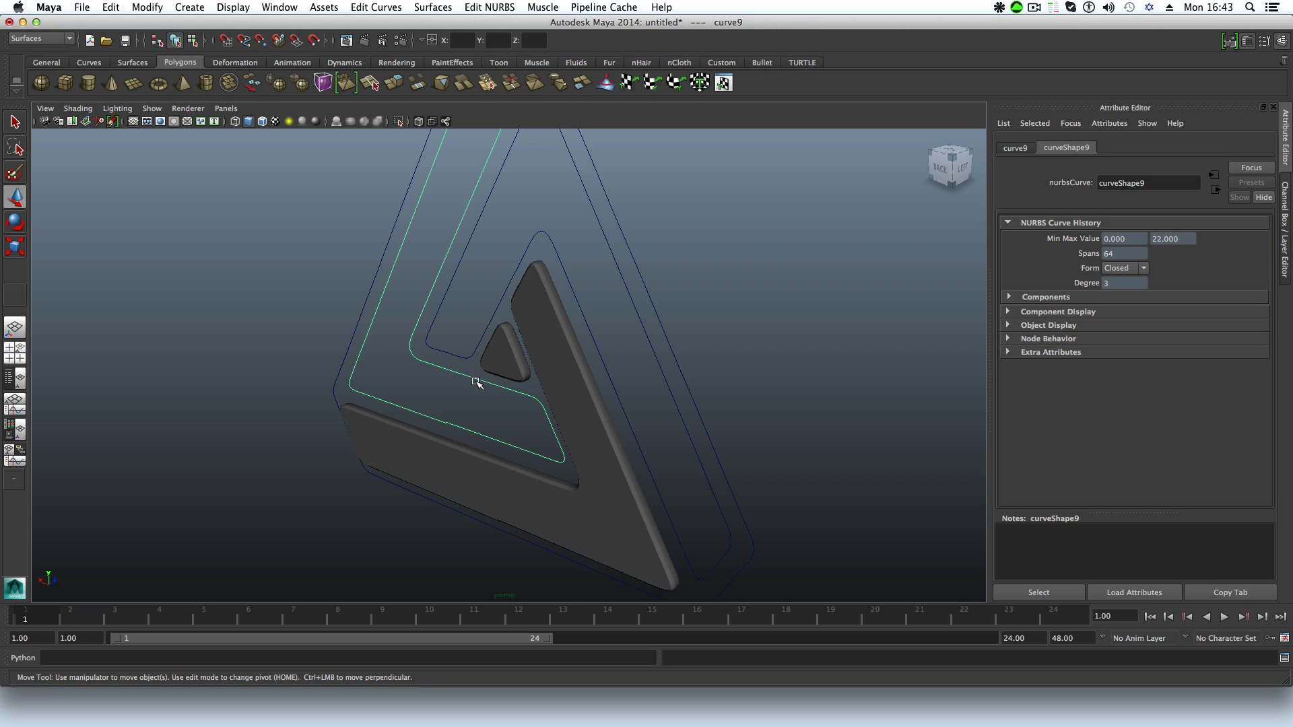
key(g)
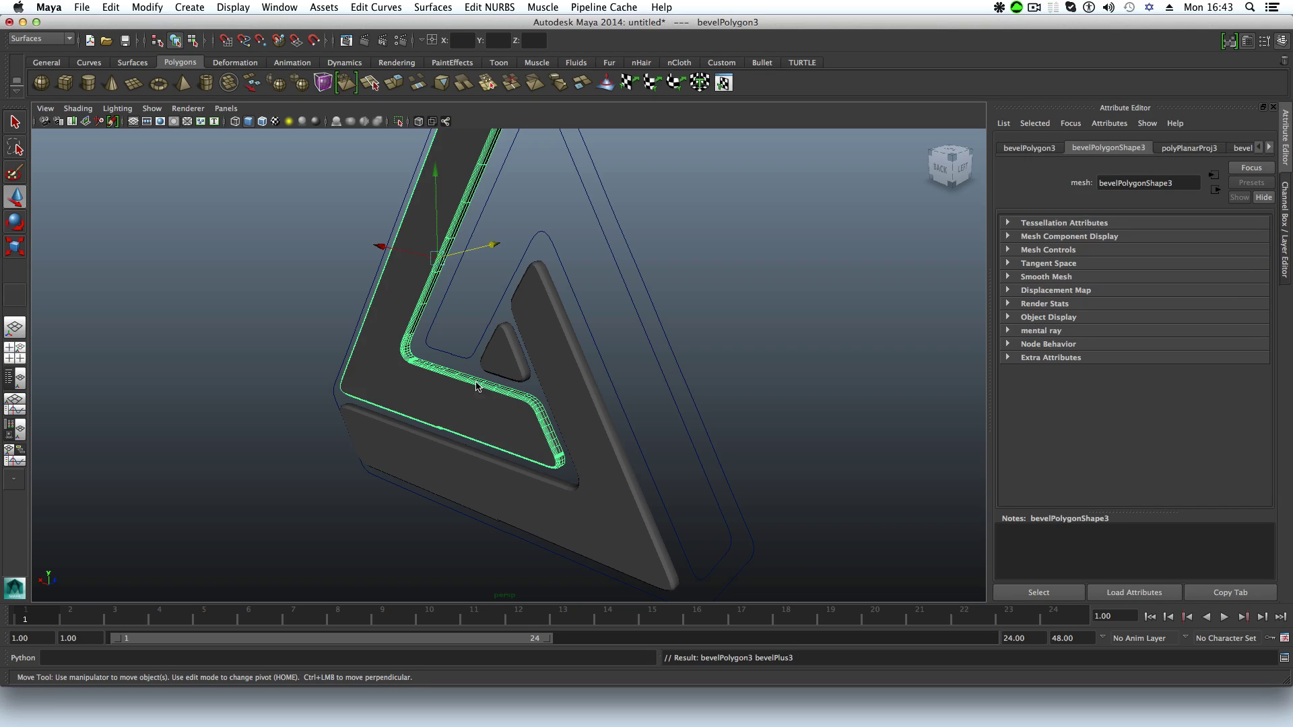
Step: Select the remaining band and outer outline curve3 and bevel them into bevelPolygon4 and bevelPolygon5
click(564, 271)
click(630, 247)
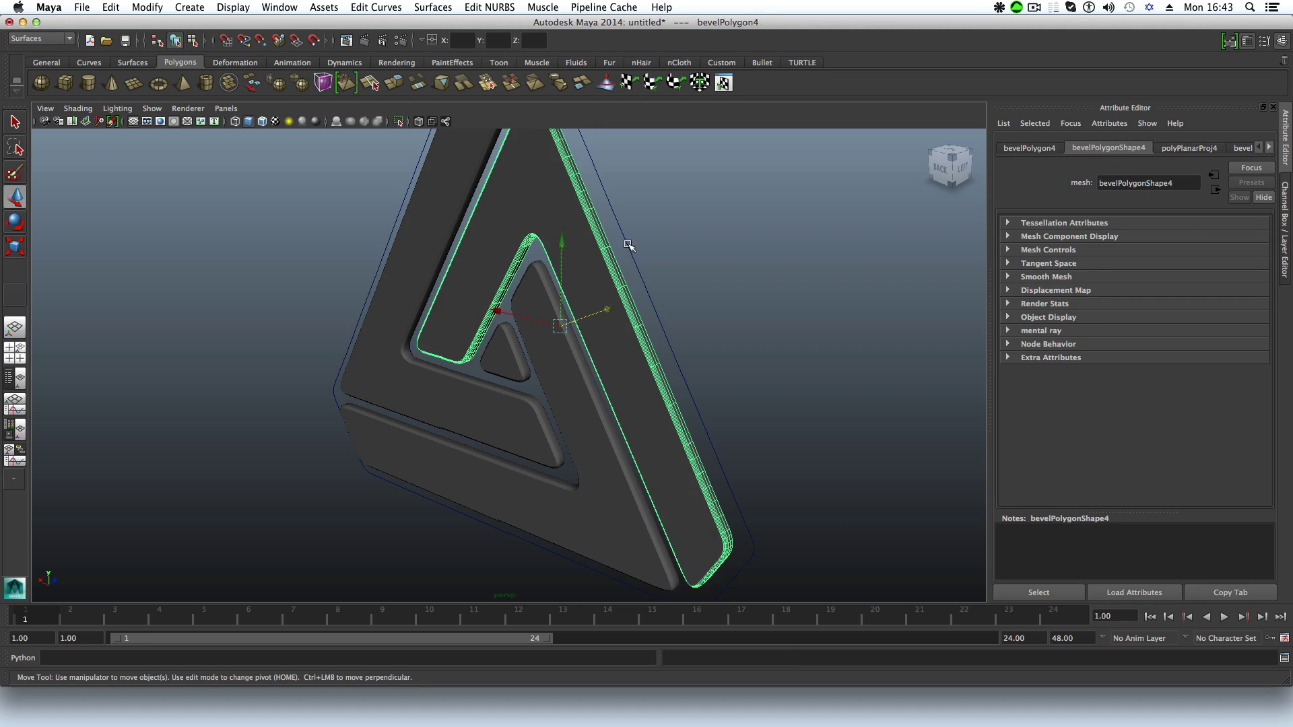
click(638, 339)
key(g)
alt+right_drag(655, 424, 525, 398)
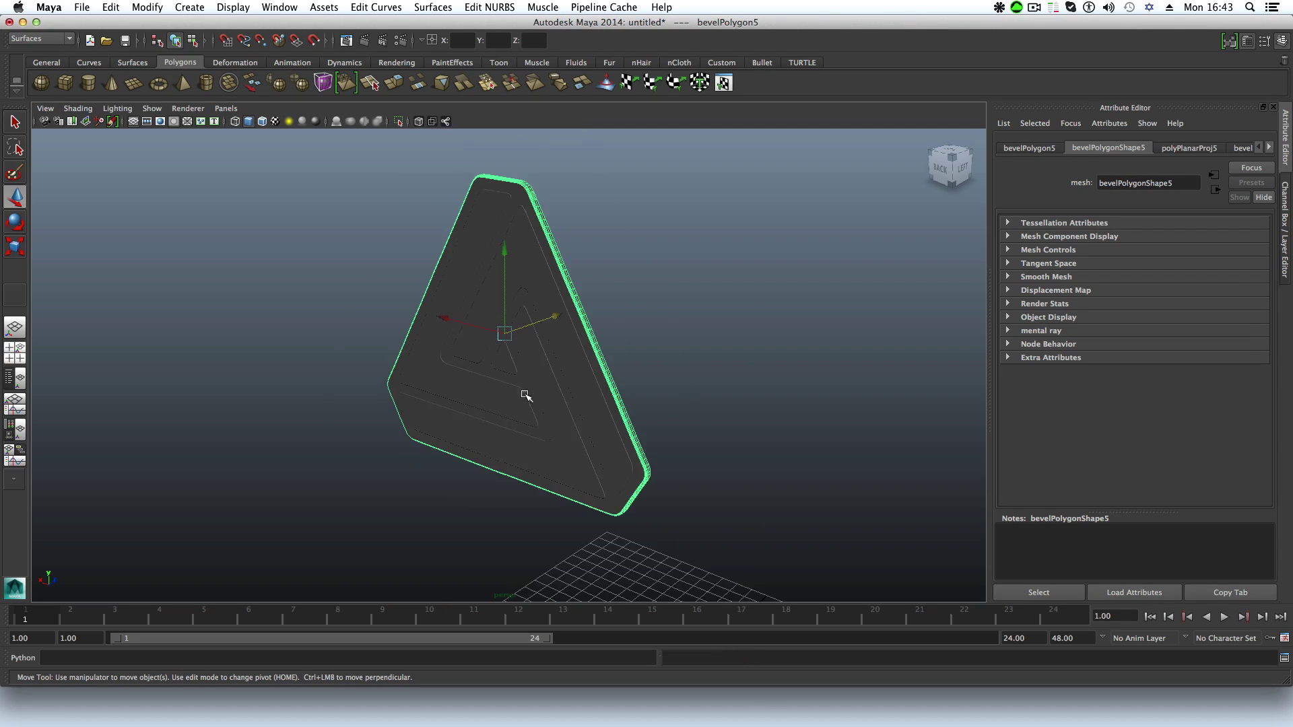
alt+drag(526, 398, 477, 370)
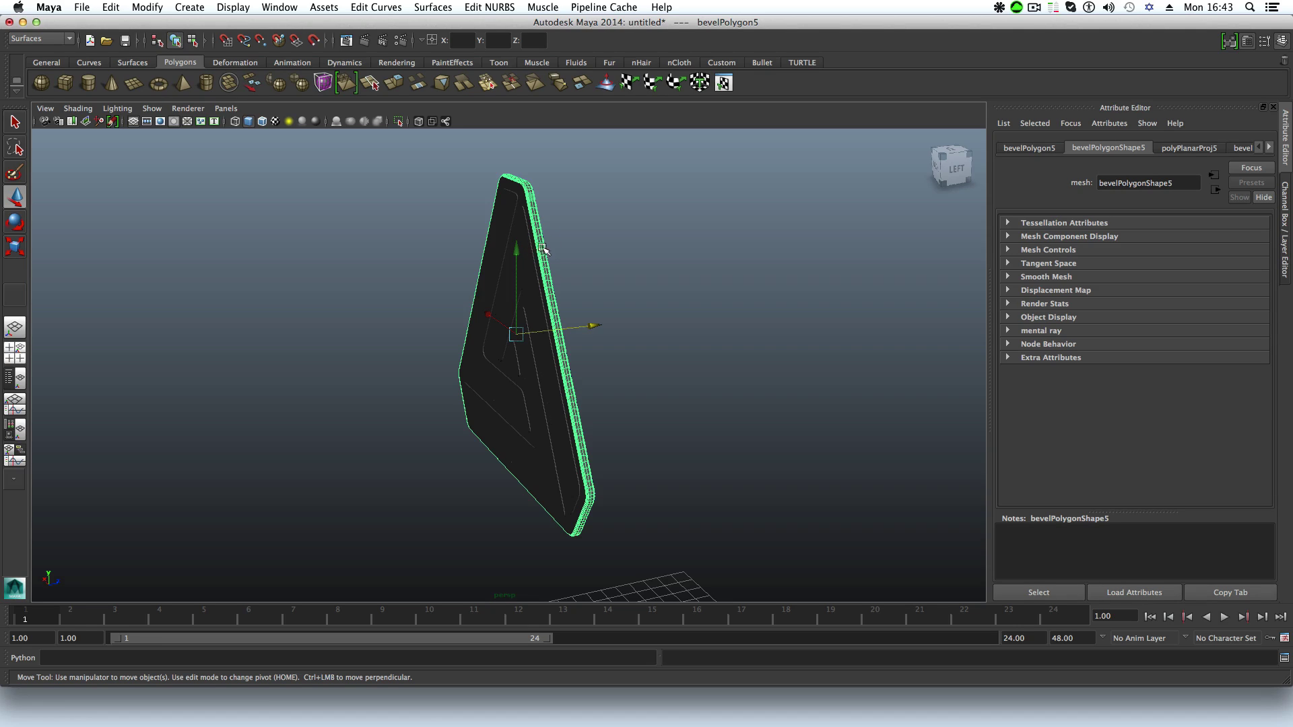
alt+drag(543, 249, 604, 300)
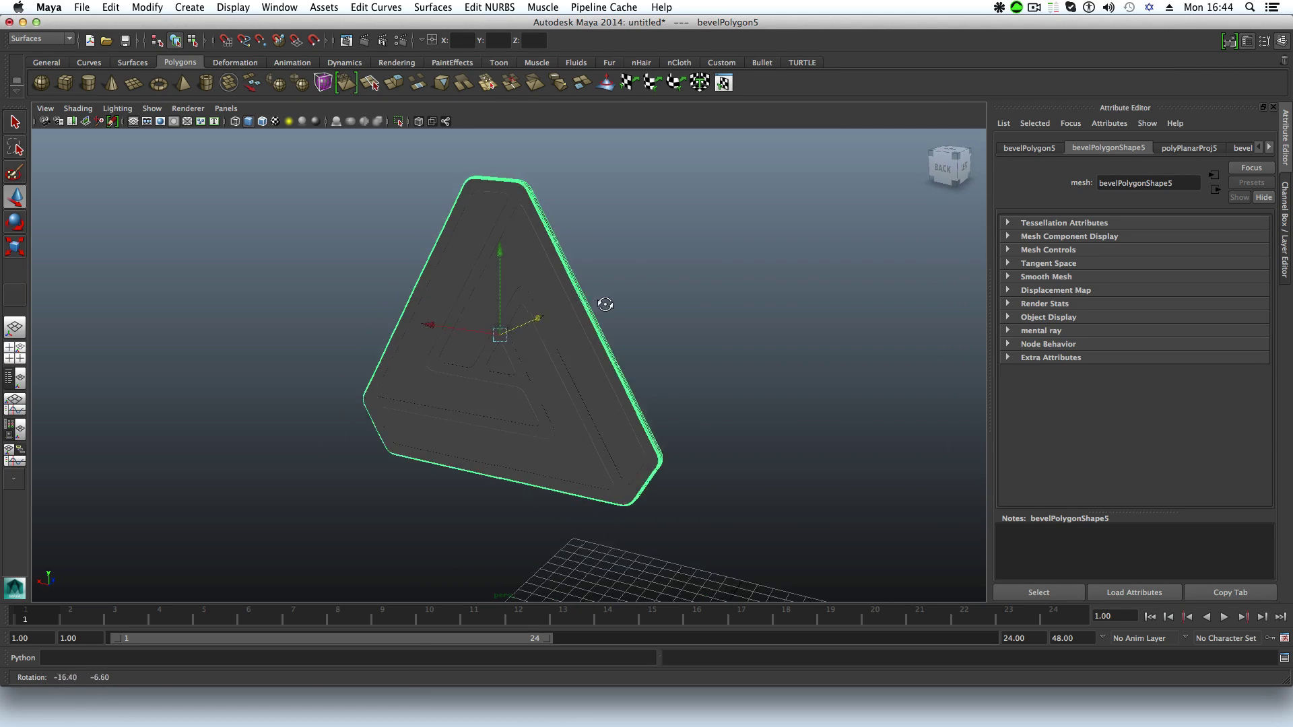
Step: Select each beveled band piece in turn to inspect it, ending with the back slab bevelPolygon5
alt+right_drag(603, 300, 573, 335)
mouse_move(574, 335)
alt+mouse_down()
mouse_move(563, 361)
mouse_move(571, 355)
alt+mouse_up()
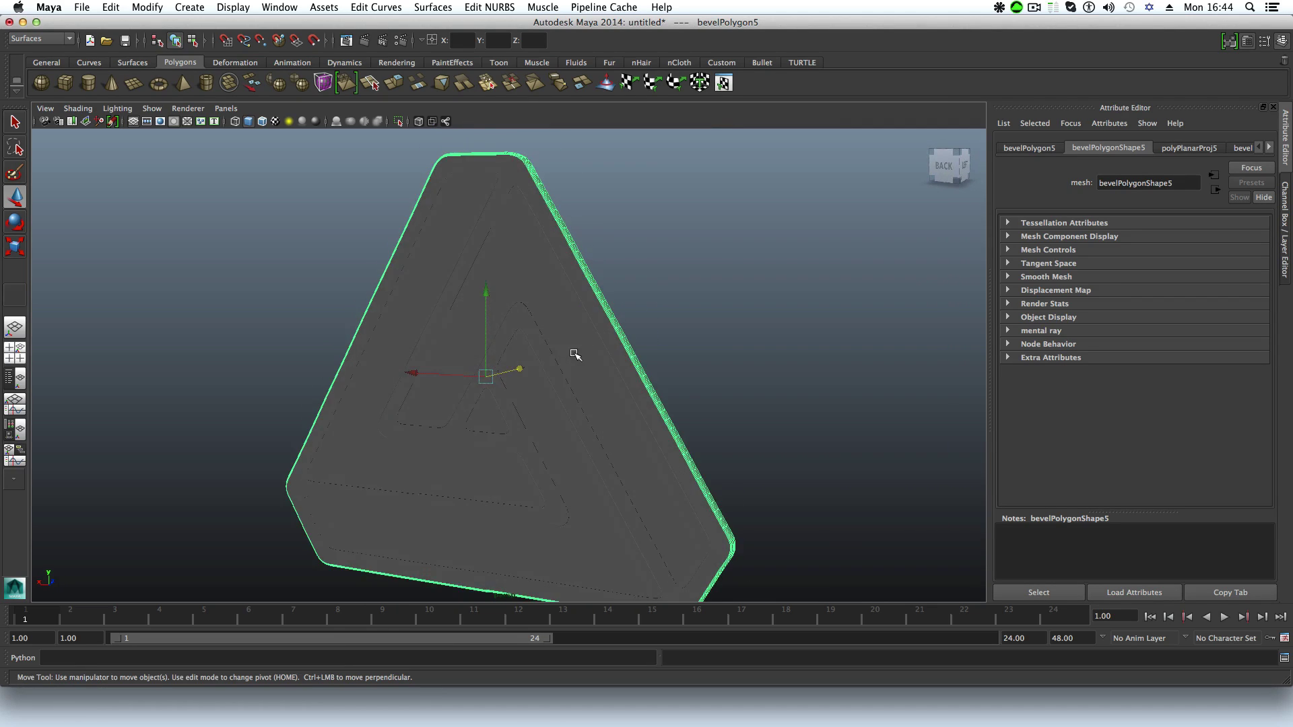
click(550, 420)
click(491, 450)
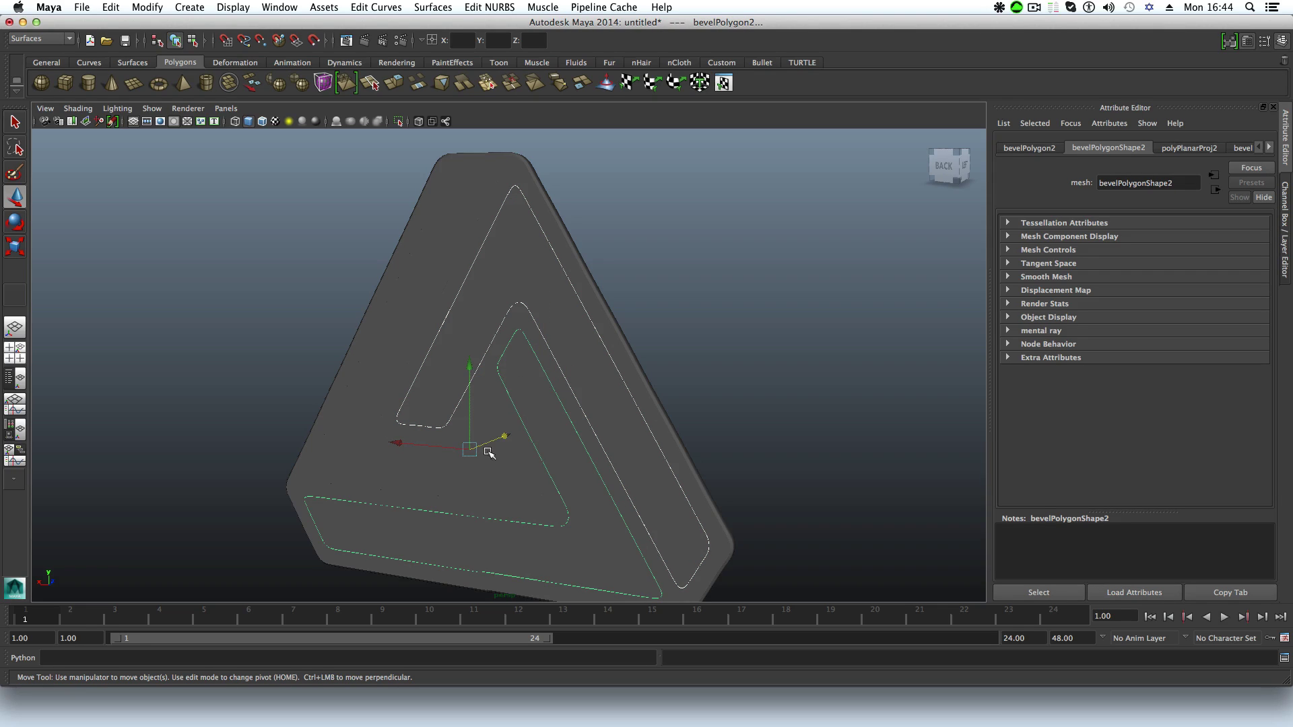
click(437, 472)
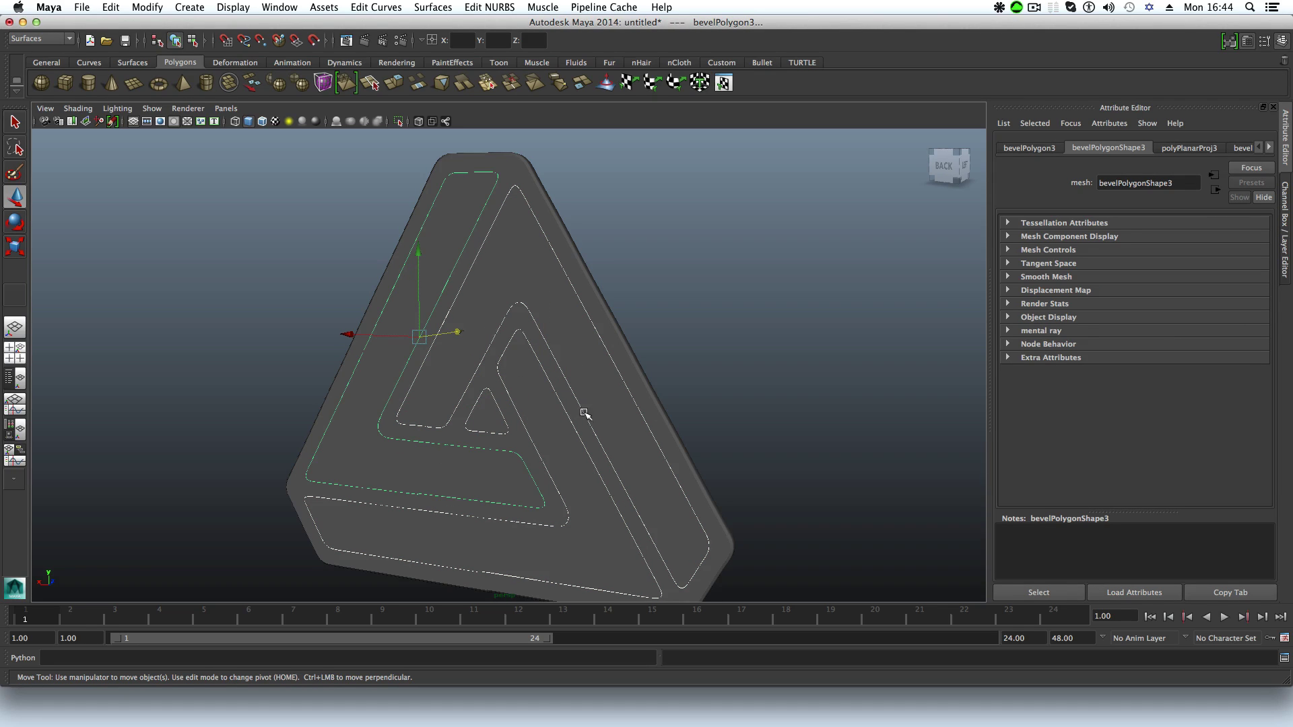
click(538, 182)
Step: Zoom out and marquee-select the outline curve curve11 to the right of the slab
alt+drag(635, 335, 375, 369)
scroll(428, 310, down, 3)
drag(485, 348, 562, 380)
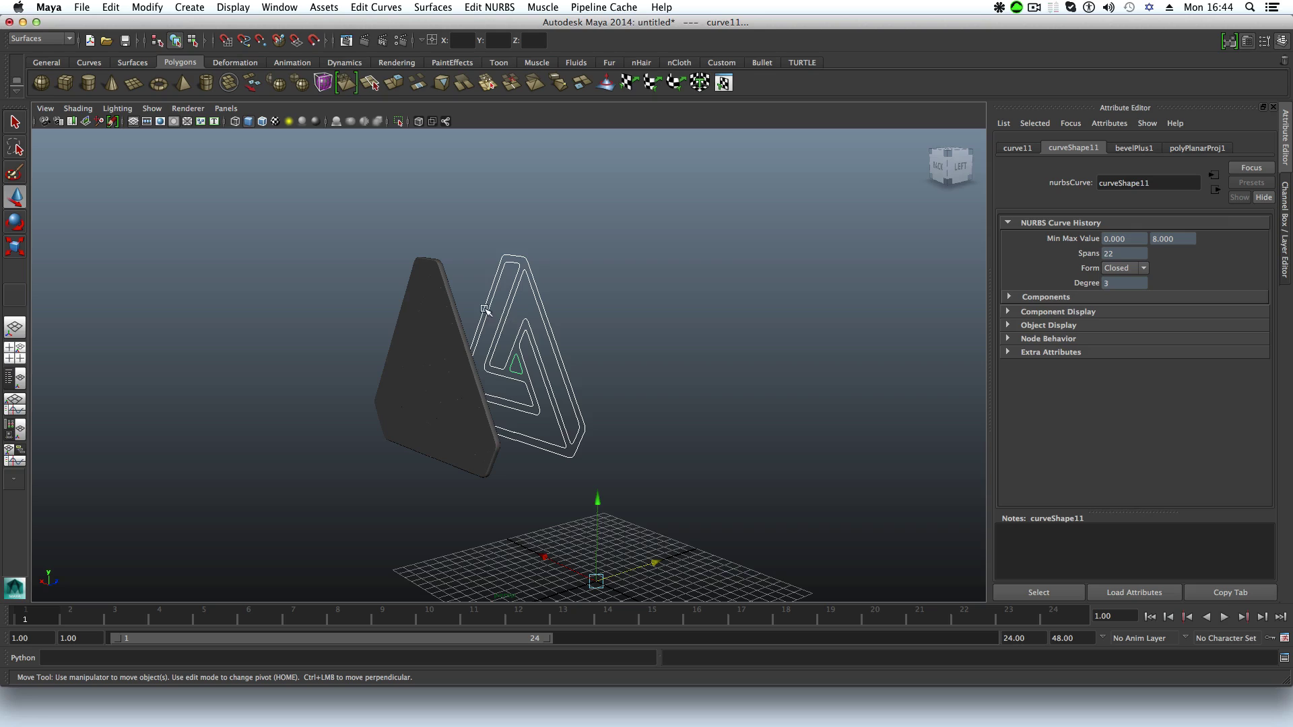
Step: Try selecting the slab and outline curve, then undo back to the earlier selection
click(489, 392)
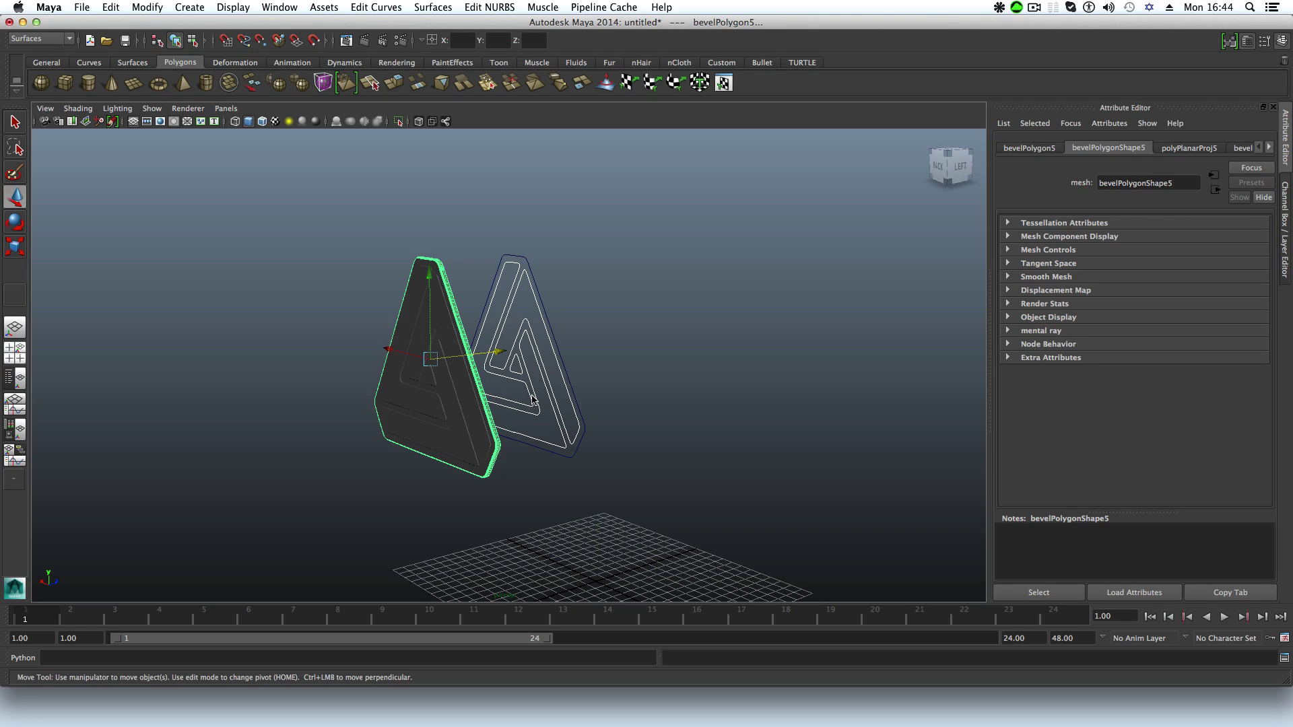
click(533, 398)
drag(549, 401, 539, 434)
click(638, 410)
key(z)
key(z)
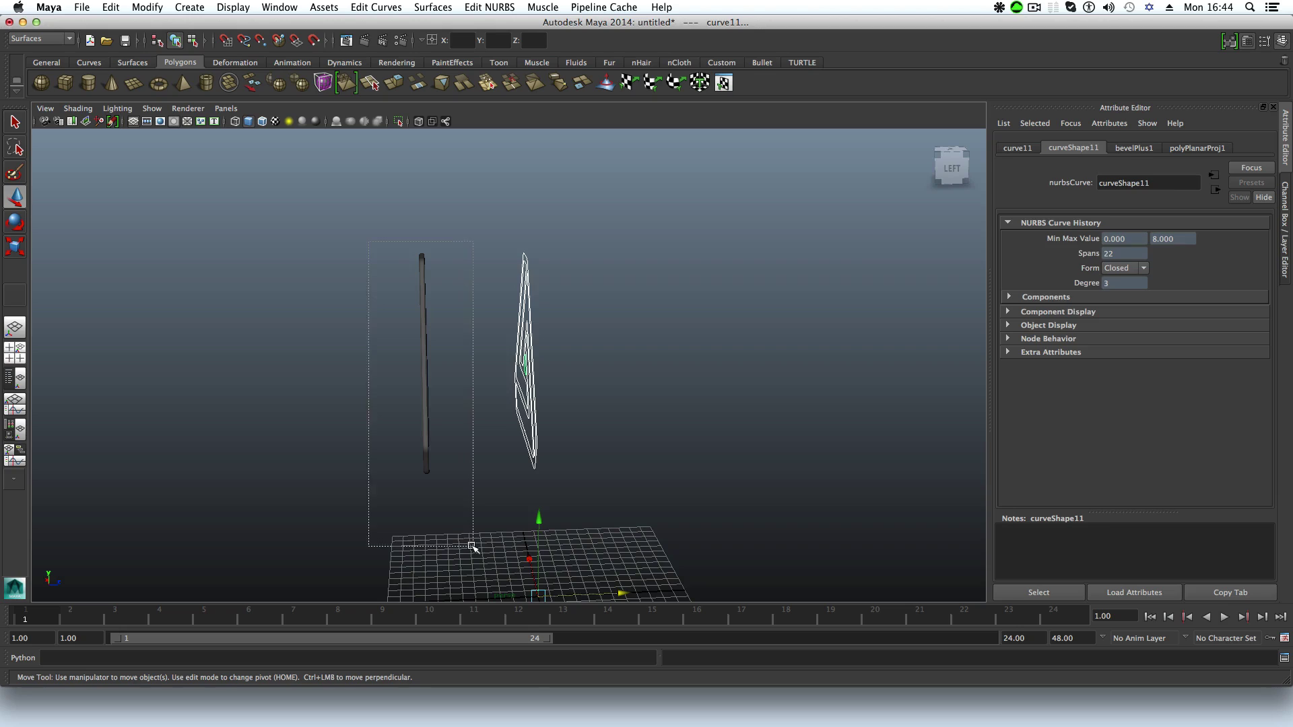
key(z)
alt+drag(606, 495, 559, 495)
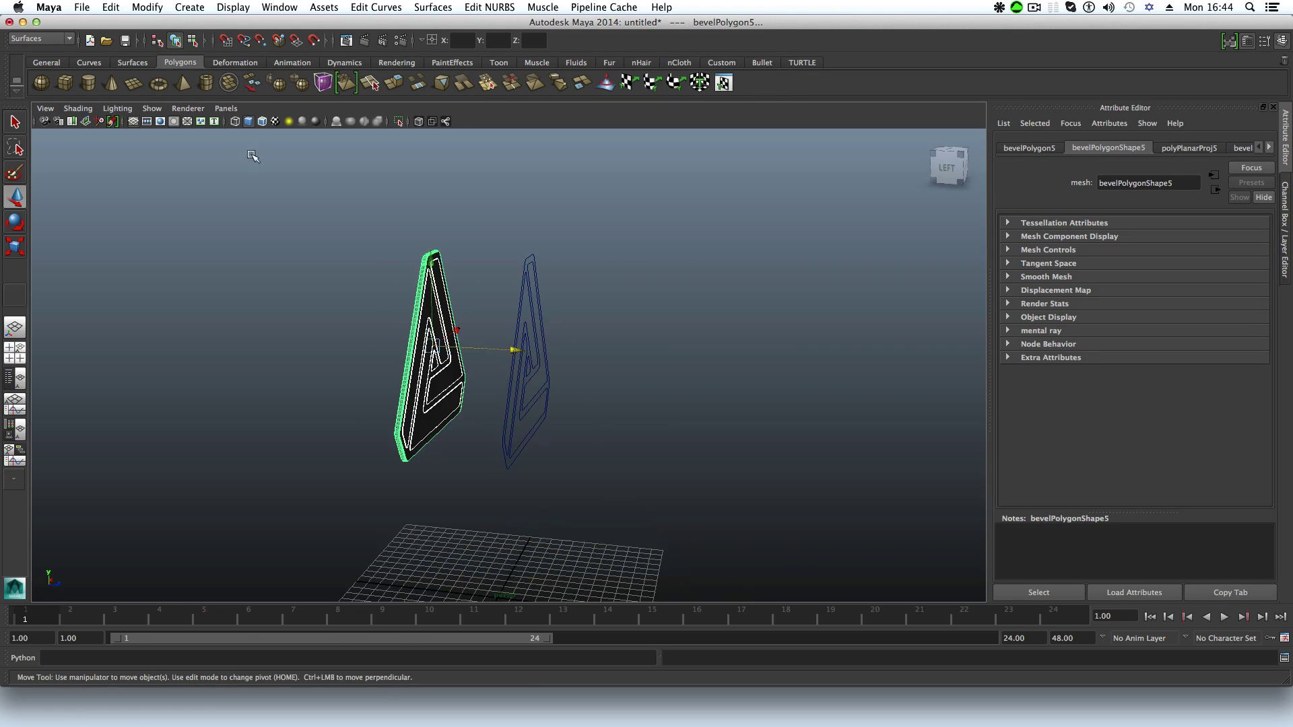
Step: Delete the construction history of bevelPolygon5 and select the outline curve beside it
click(111, 8)
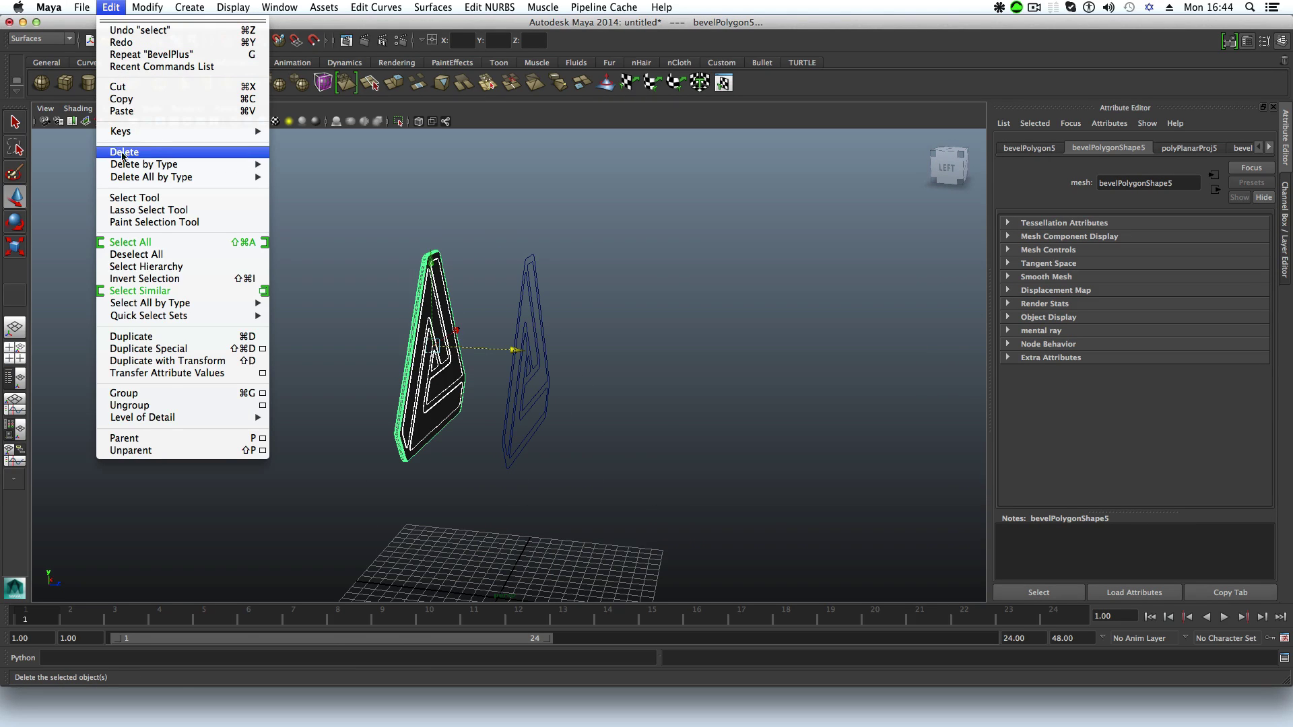
mouse_move(125, 164)
click(289, 165)
alt+drag(526, 373, 565, 382)
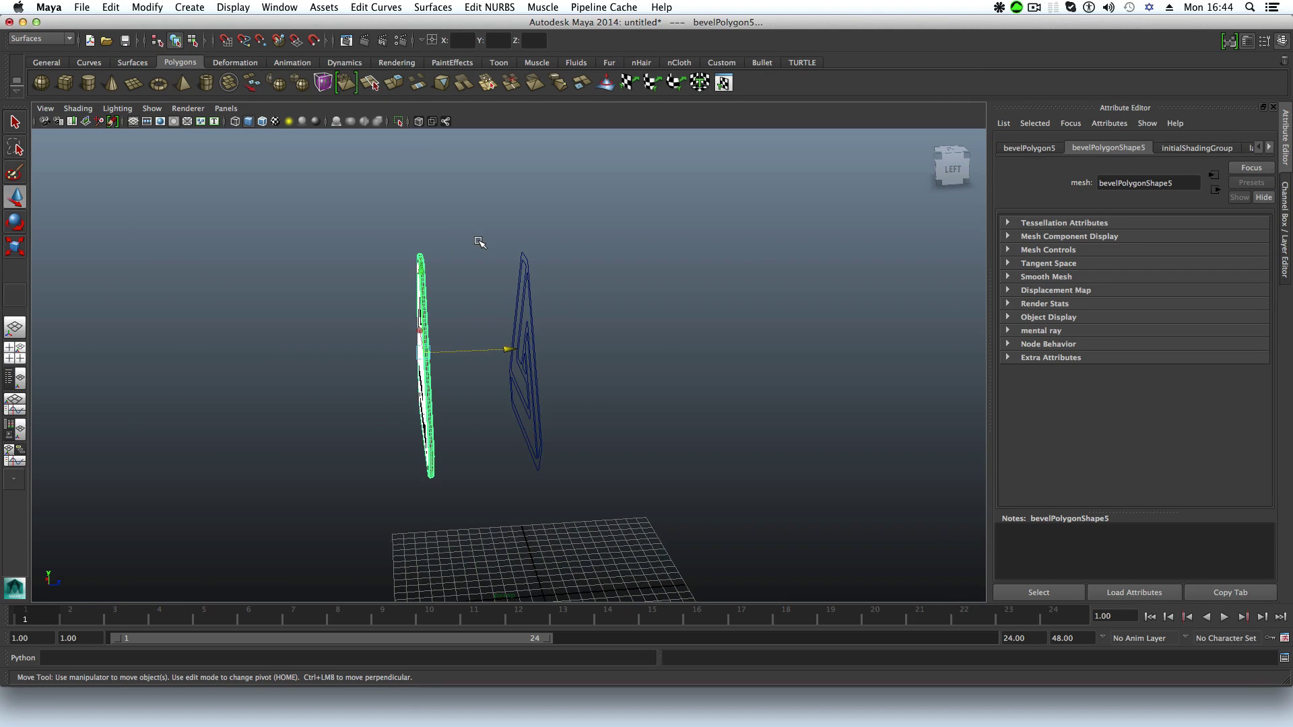
click(539, 425)
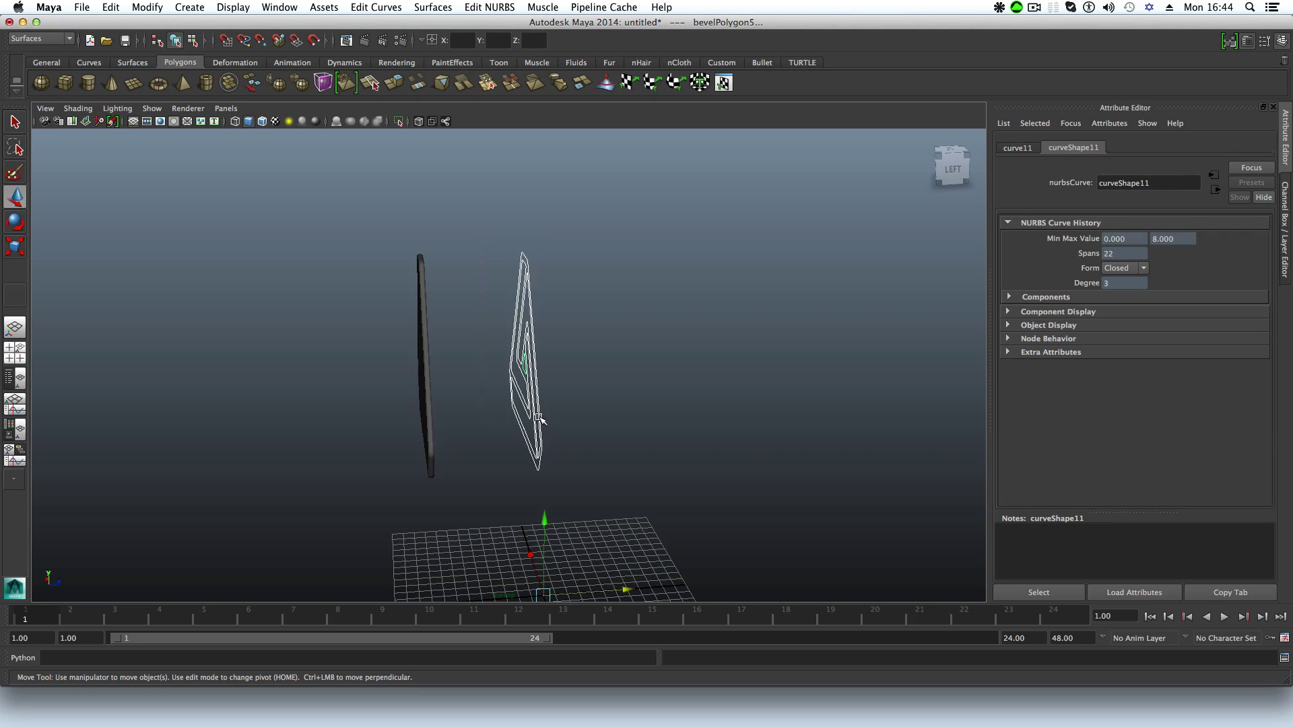
Step: Select the inner curves, including curve10, and delete them
click(529, 379)
scroll(521, 406, up, 3)
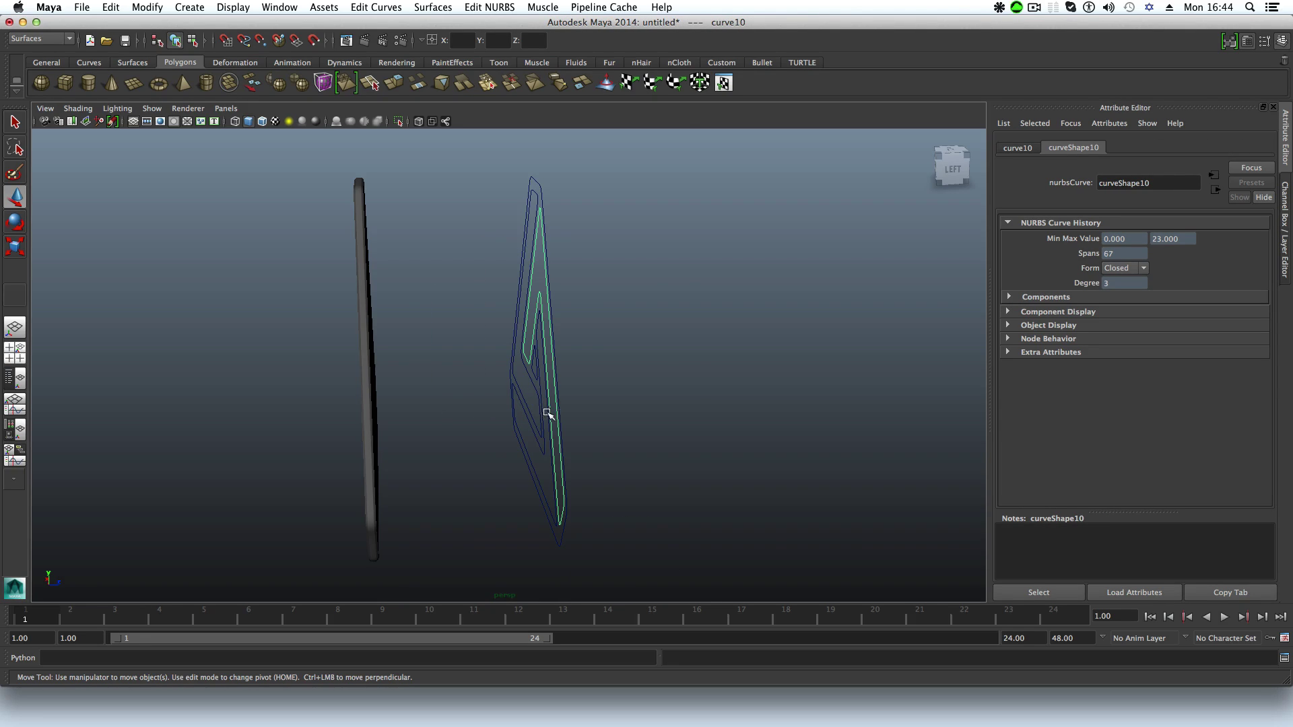
alt+drag(534, 404, 522, 350)
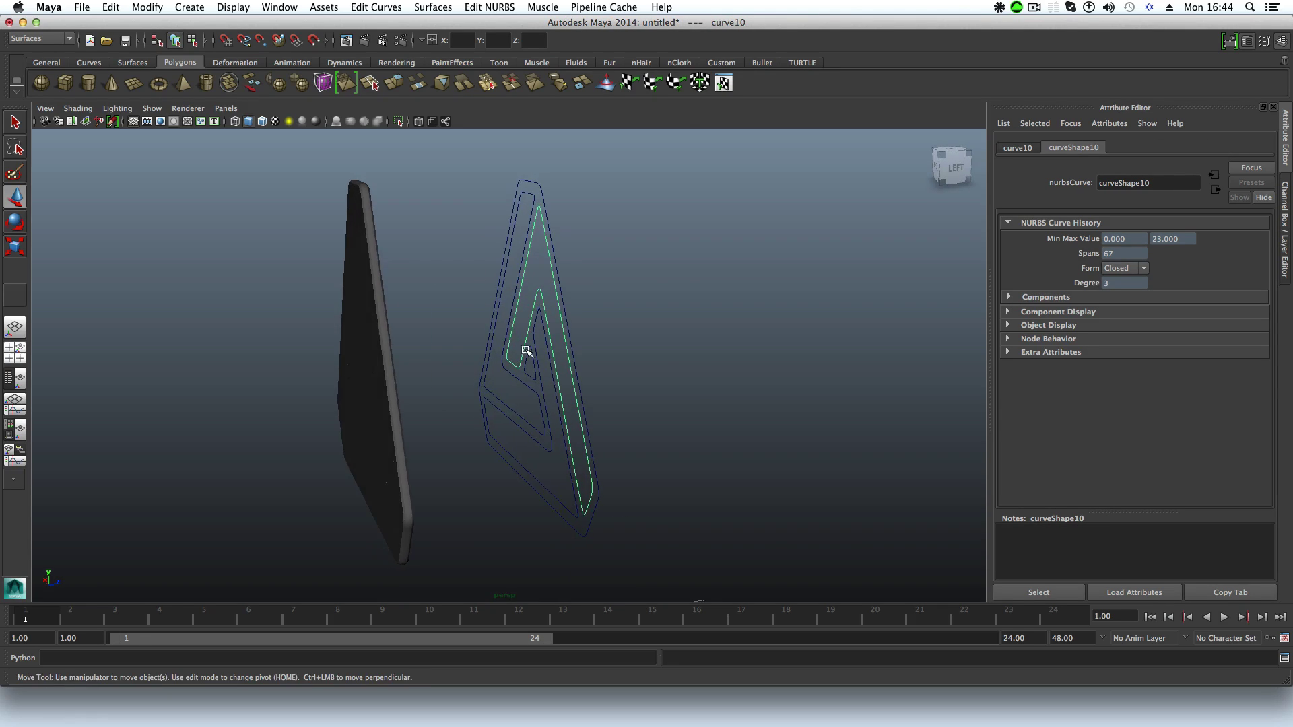
click(553, 431)
key(Delete)
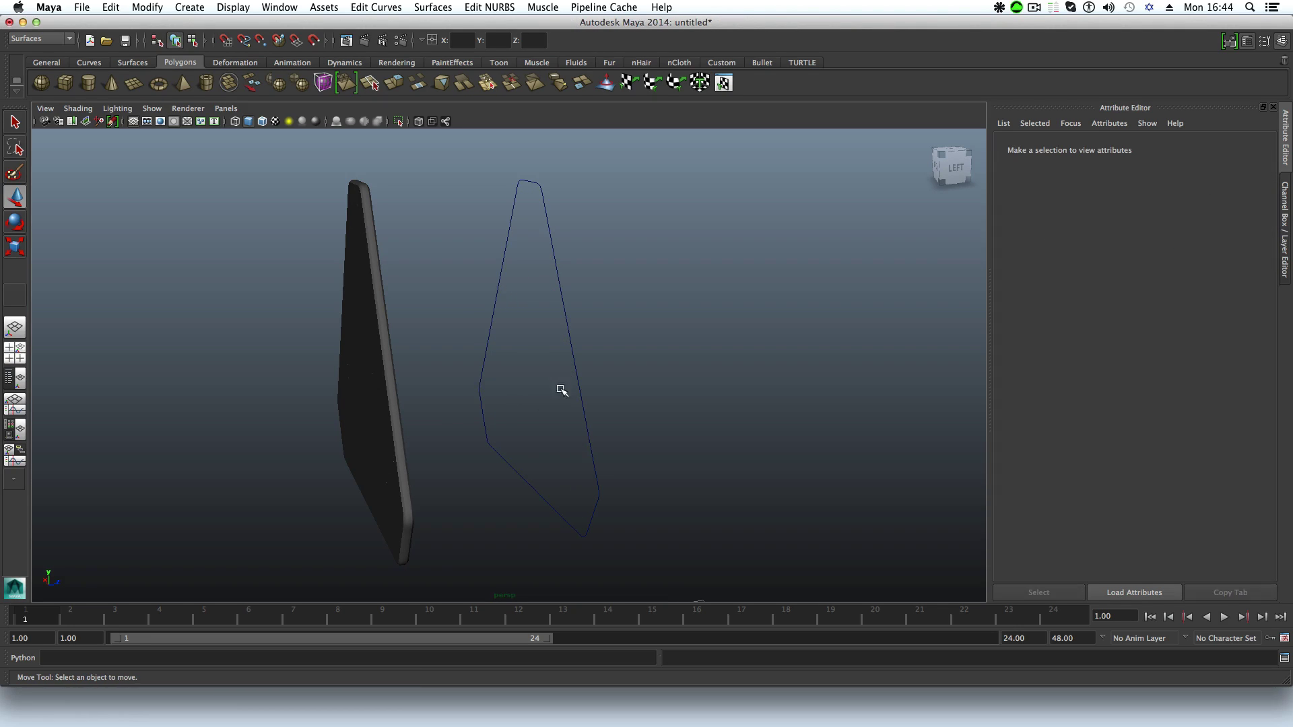
Step: Duplicate the outer curve curve3 as curve4 and slide the copy sideways along X
click(573, 378)
alt+drag(693, 419, 499, 433)
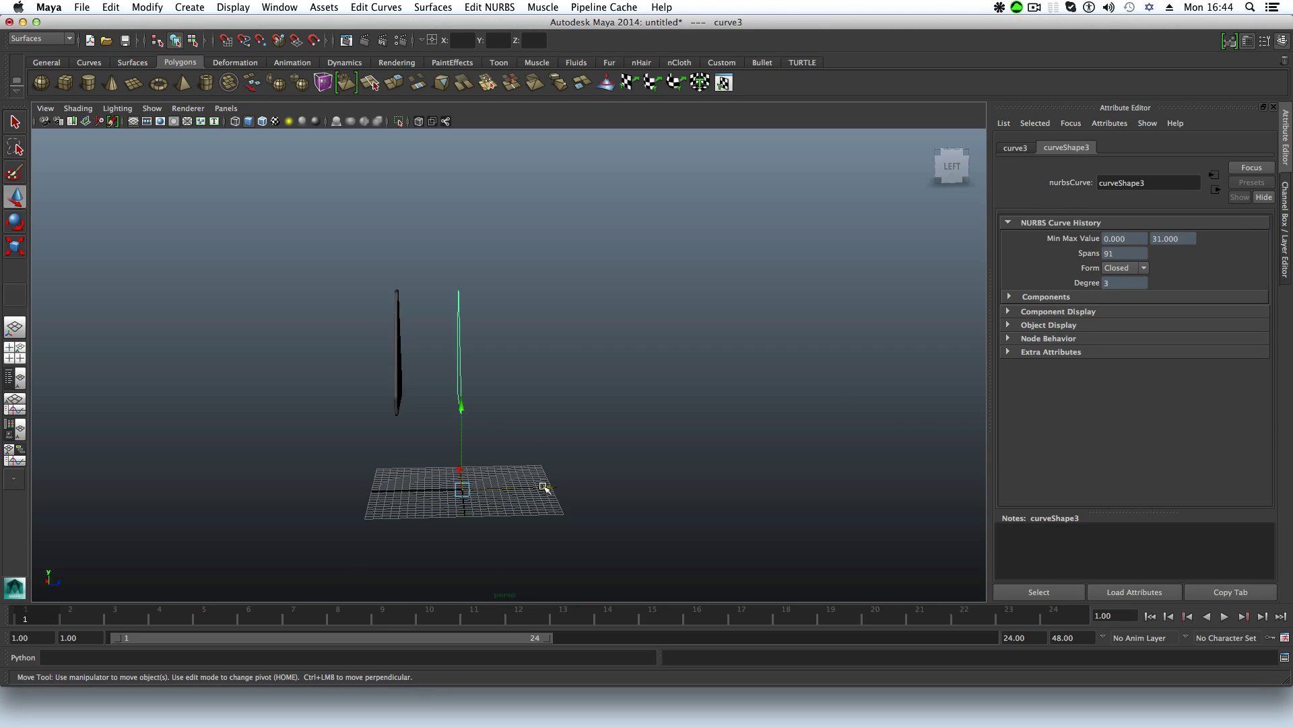
key(super+s)
click(1005, 575)
key(super+d)
drag(549, 488, 670, 491)
Step: Loft a surface between the original outline curve and its copy
alt+drag(617, 441, 424, 392)
click(431, 395)
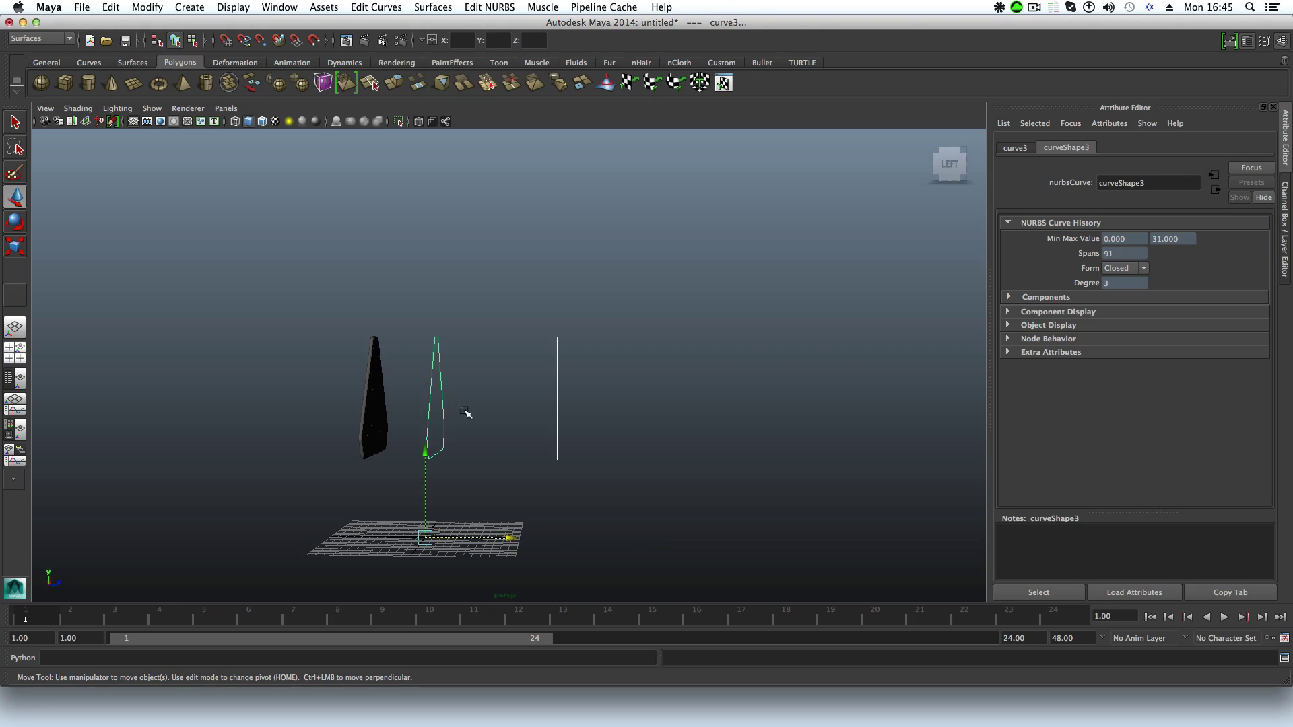
click(432, 8)
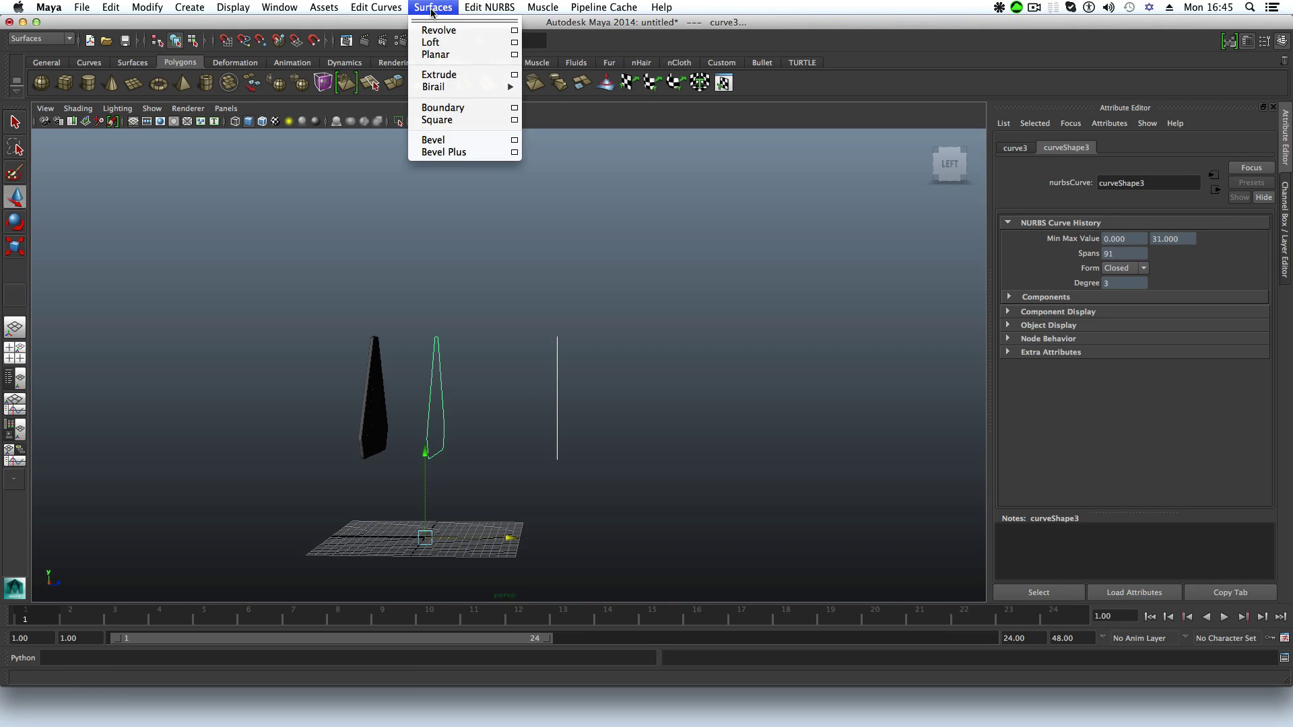
click(431, 8)
click(30, 39)
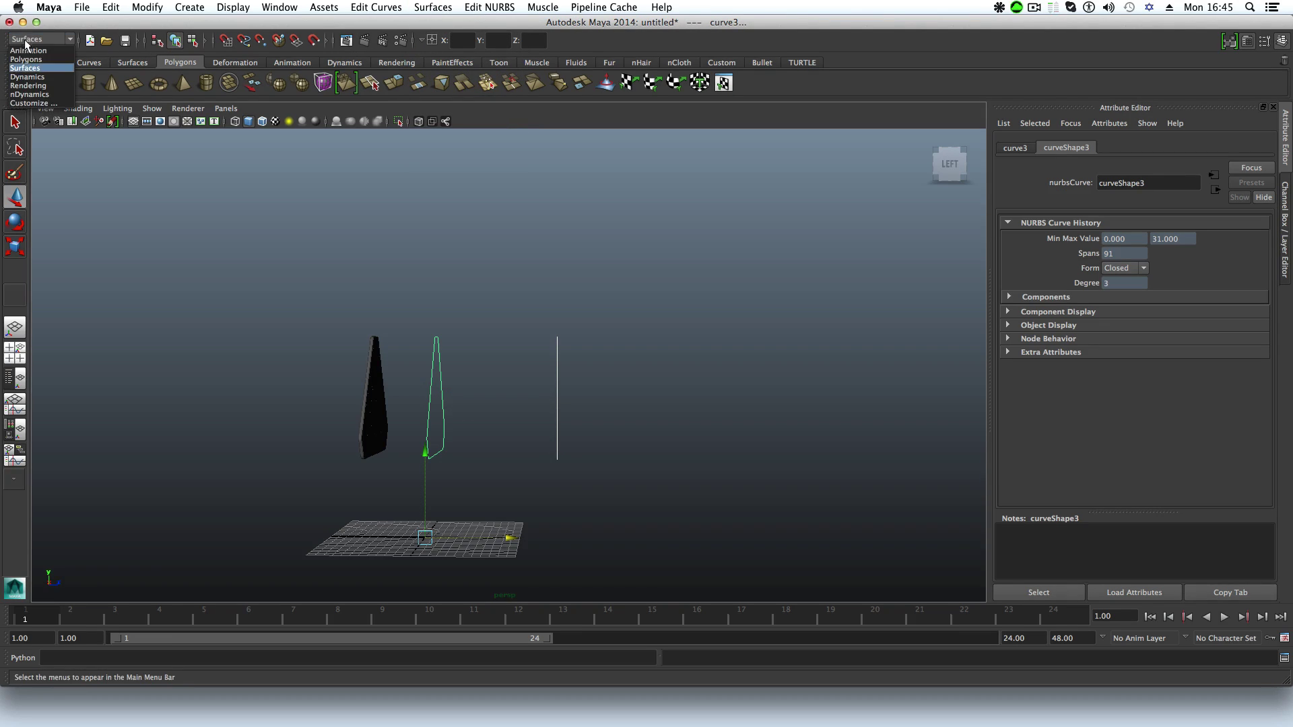
click(24, 69)
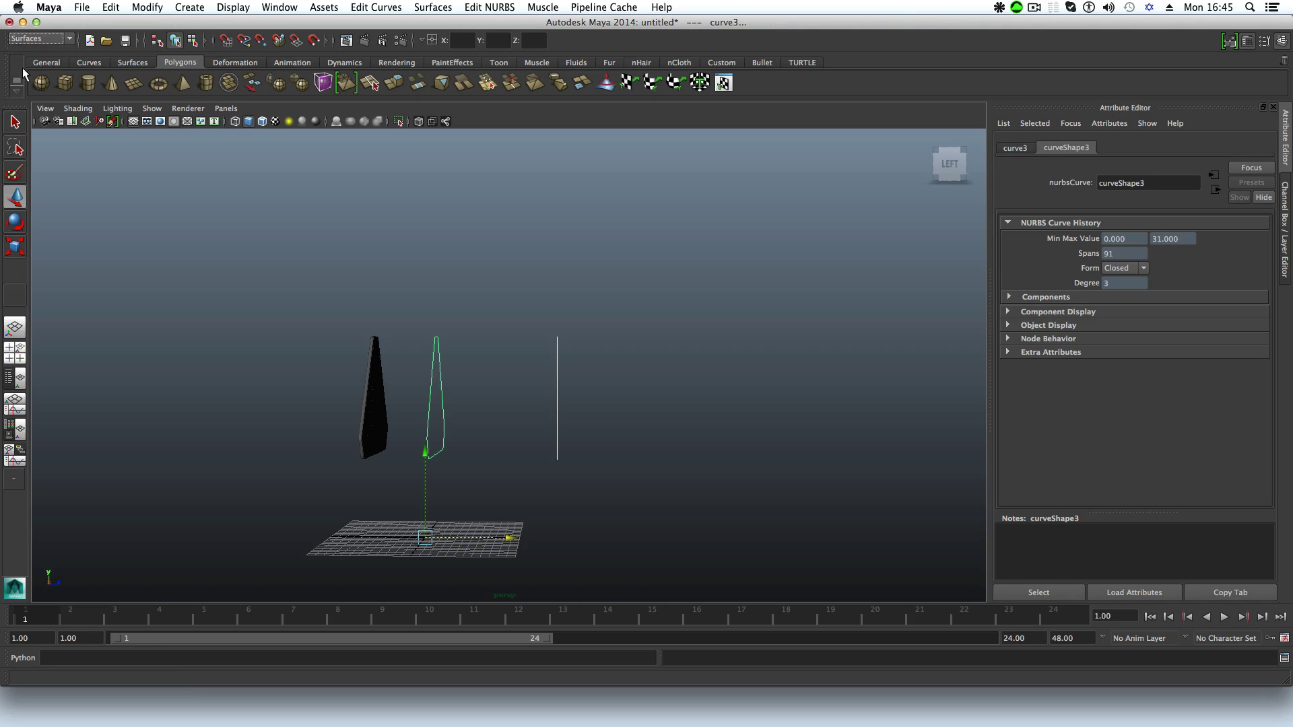
click(437, 8)
click(446, 42)
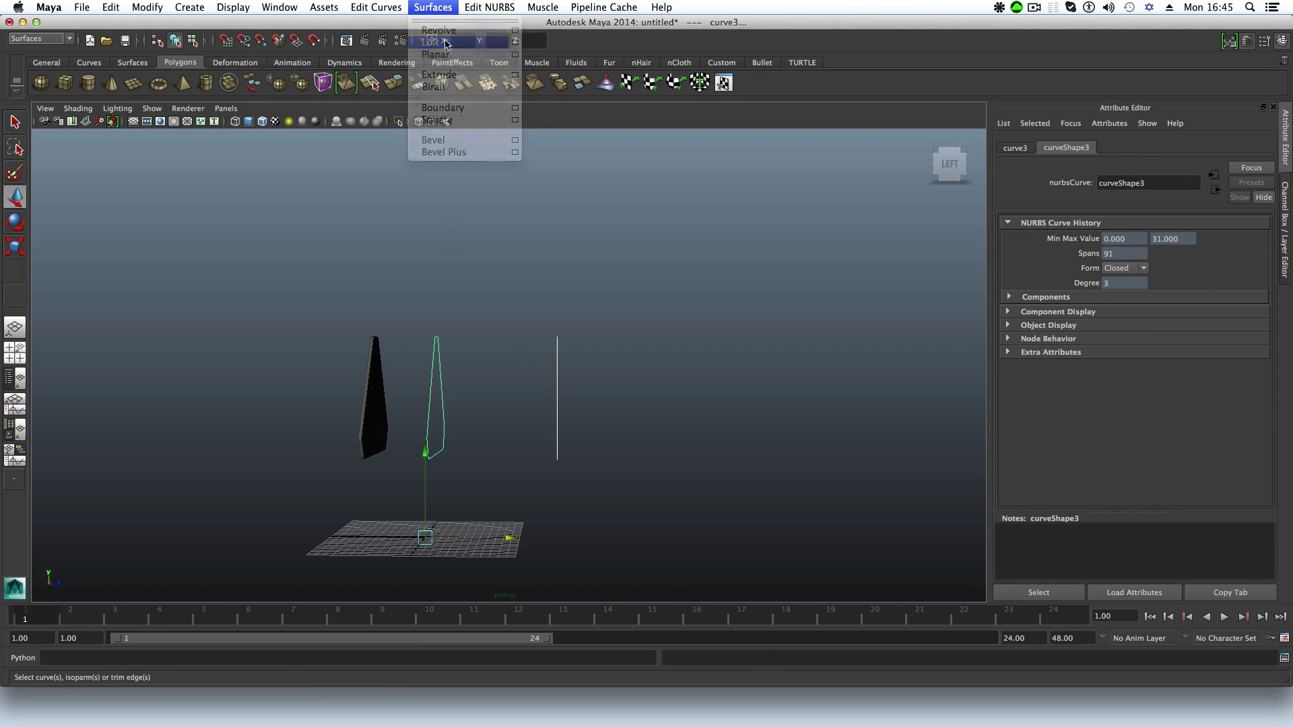
alt+drag(563, 383, 614, 392)
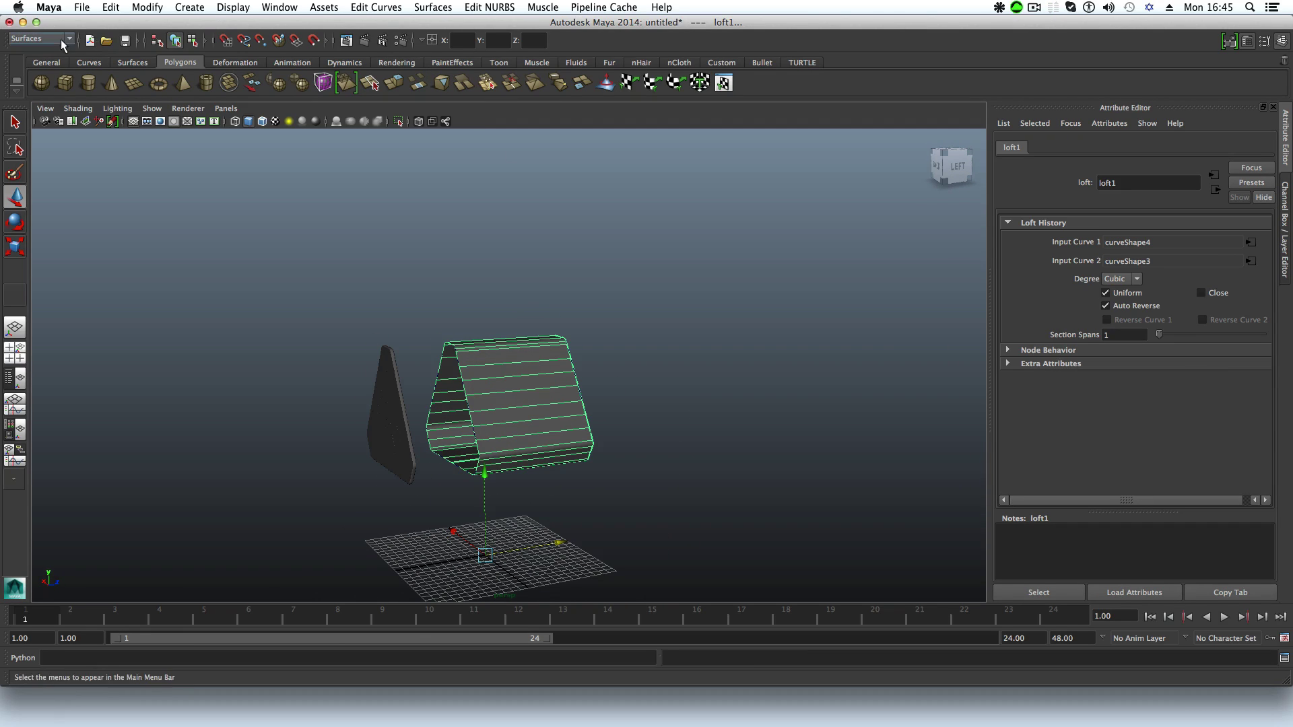
Step: Switch to the Polygons menu set, apply Smooth, and select the lofted surface
click(63, 40)
click(41, 60)
click(402, 8)
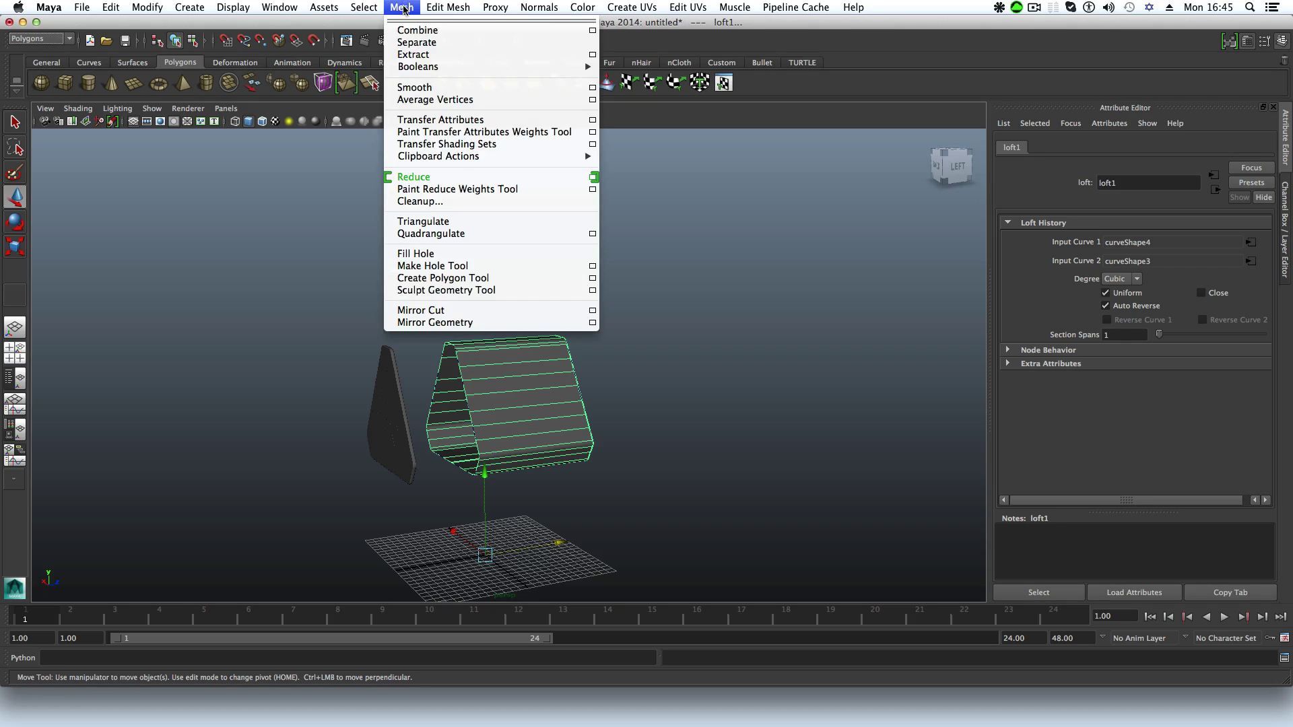
click(431, 88)
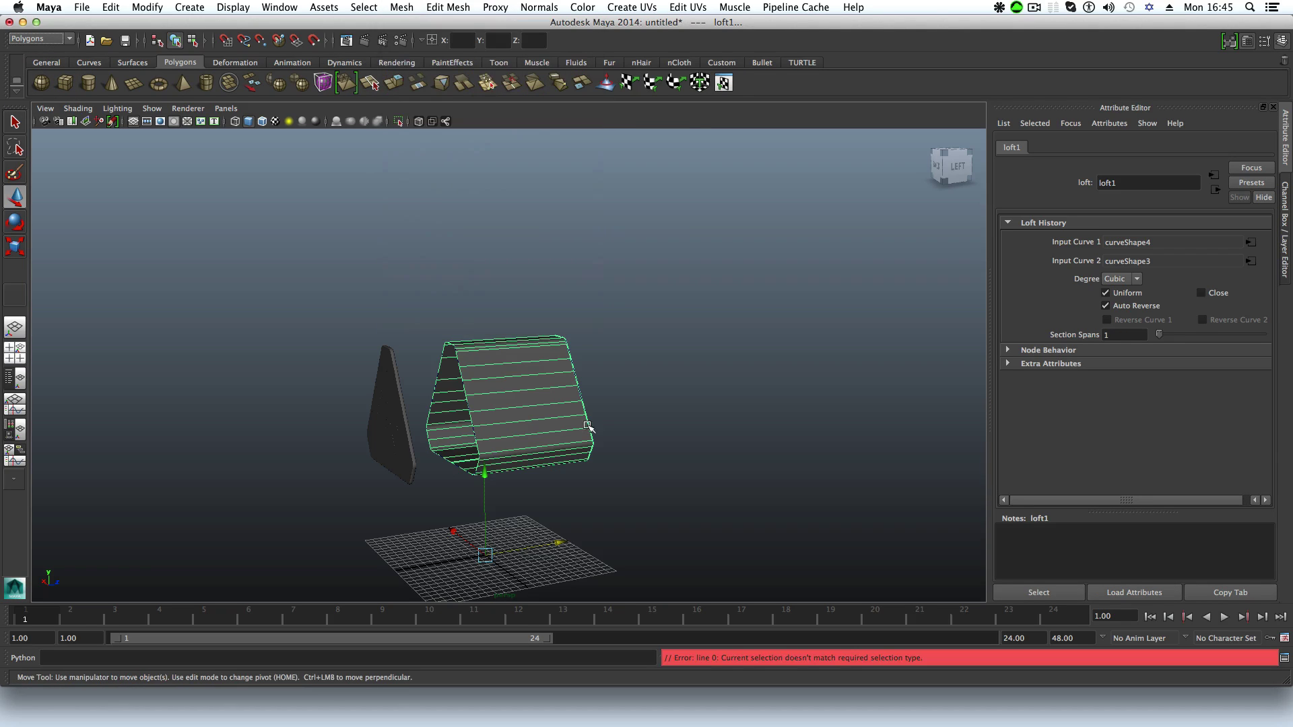
click(548, 413)
alt+drag(557, 433, 491, 371)
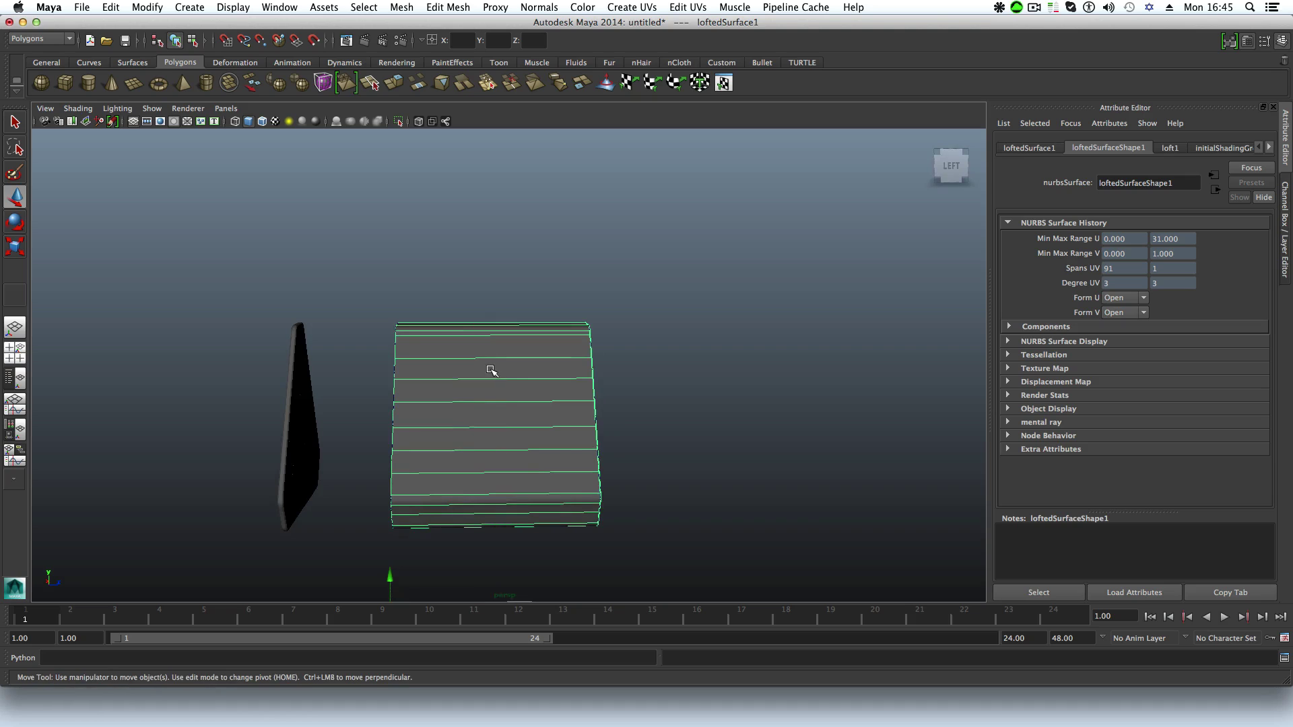
key(F8)
key(F8)
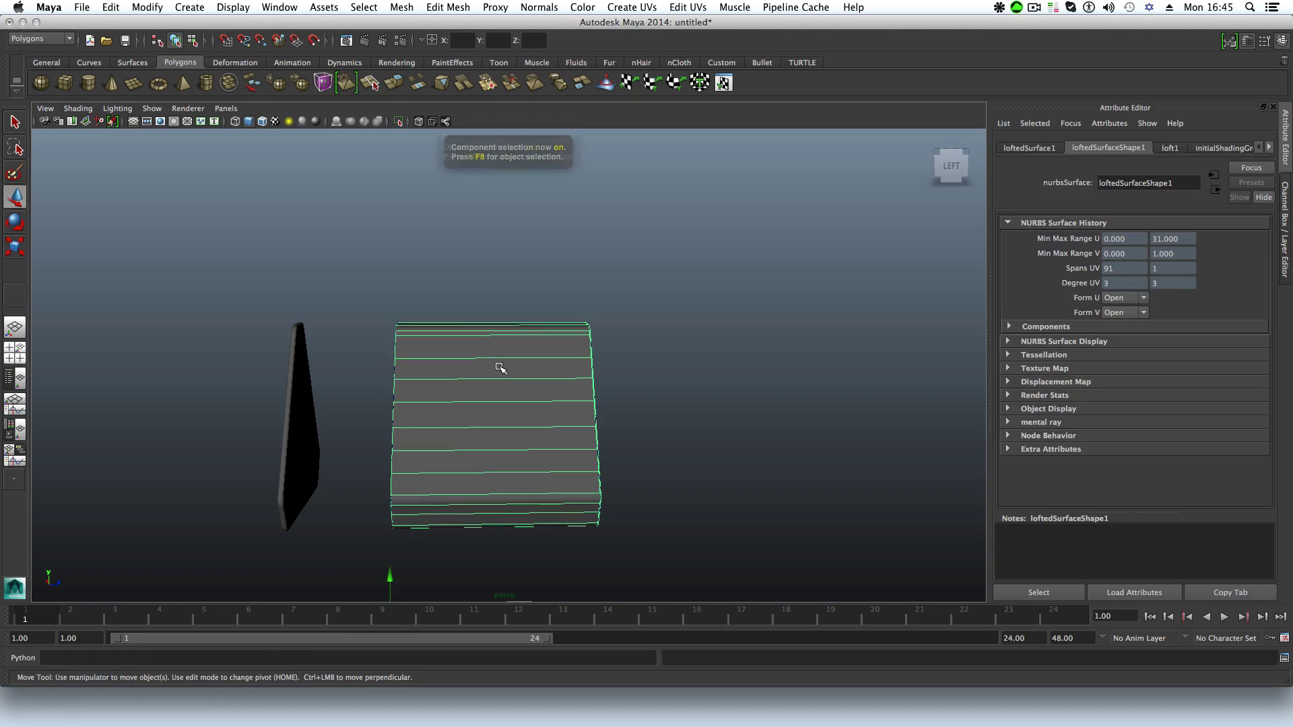
alt+drag(514, 418, 404, 431)
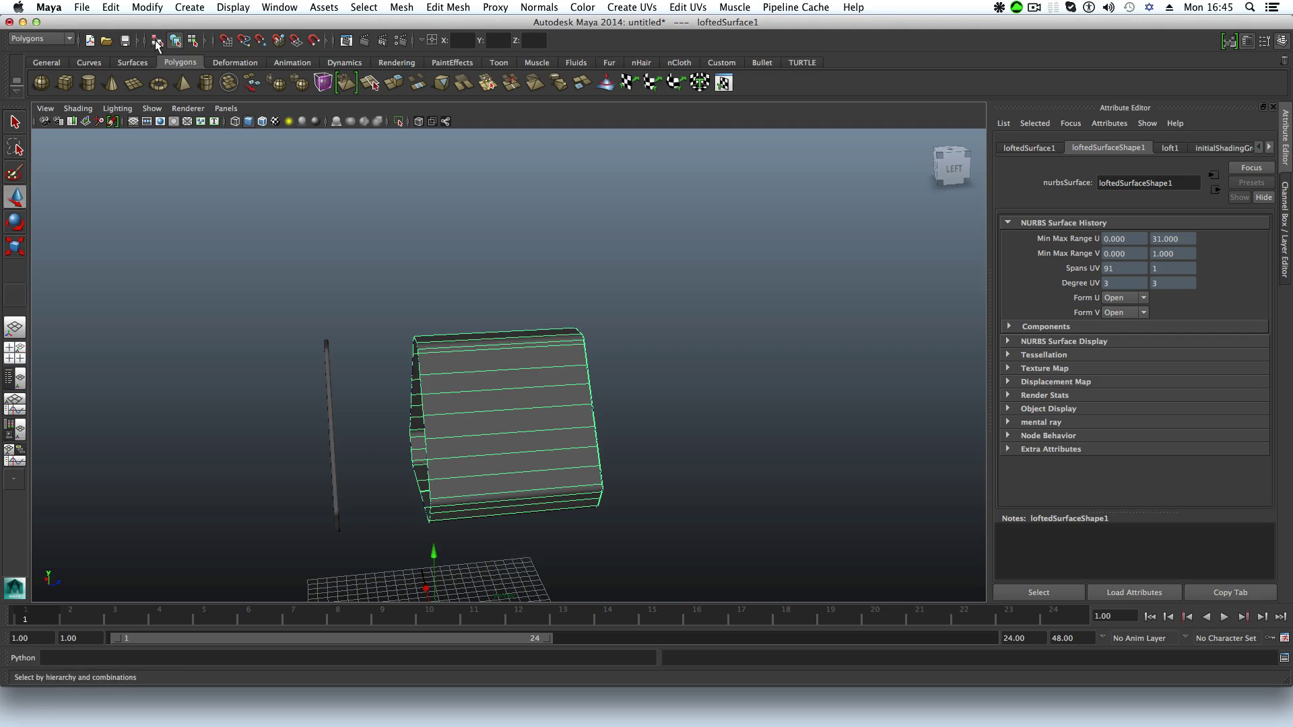
Step: Convert the lofted surface to polygons, undo it, then delete the surface and both curves
click(147, 8)
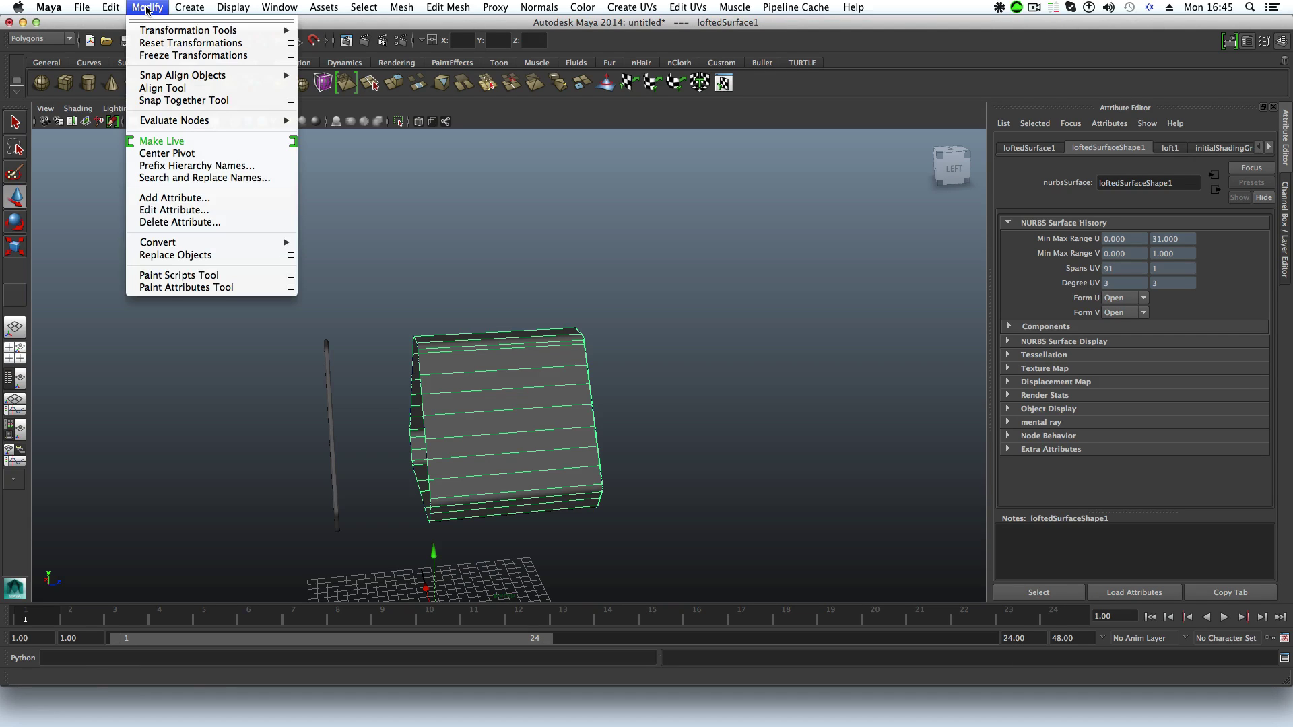
mouse_move(208, 244)
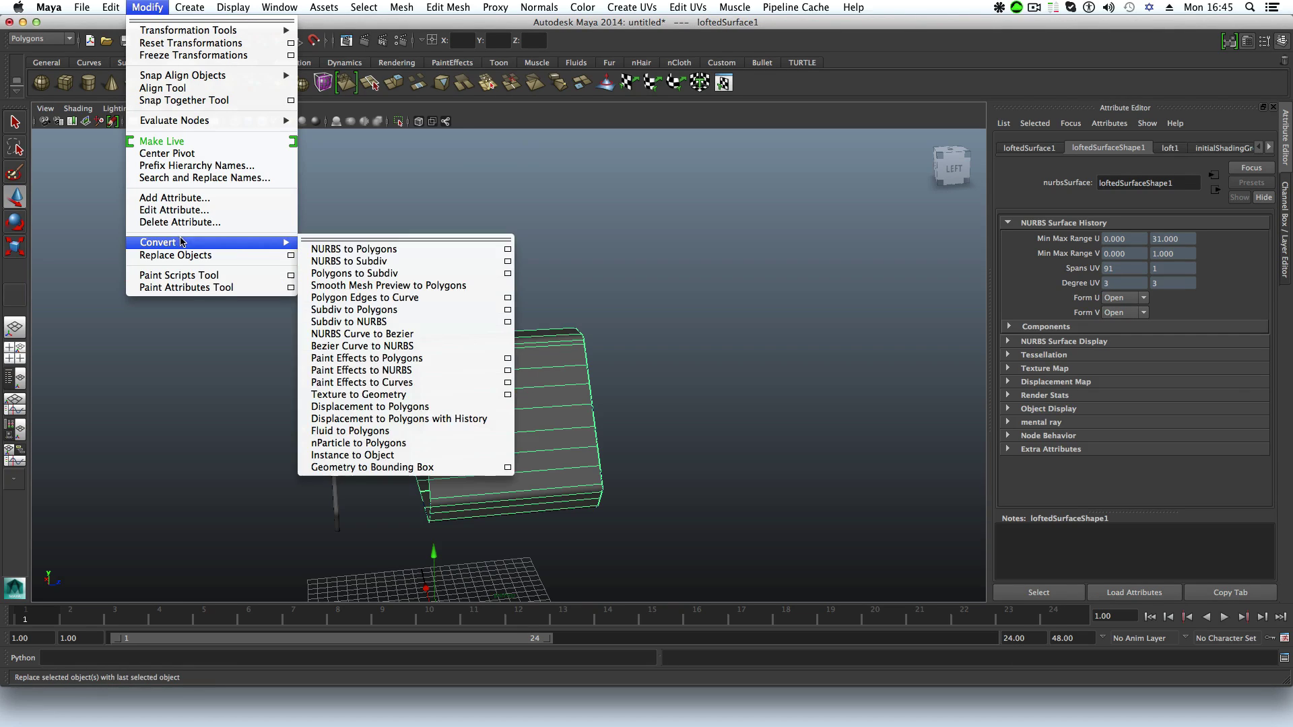
click(355, 251)
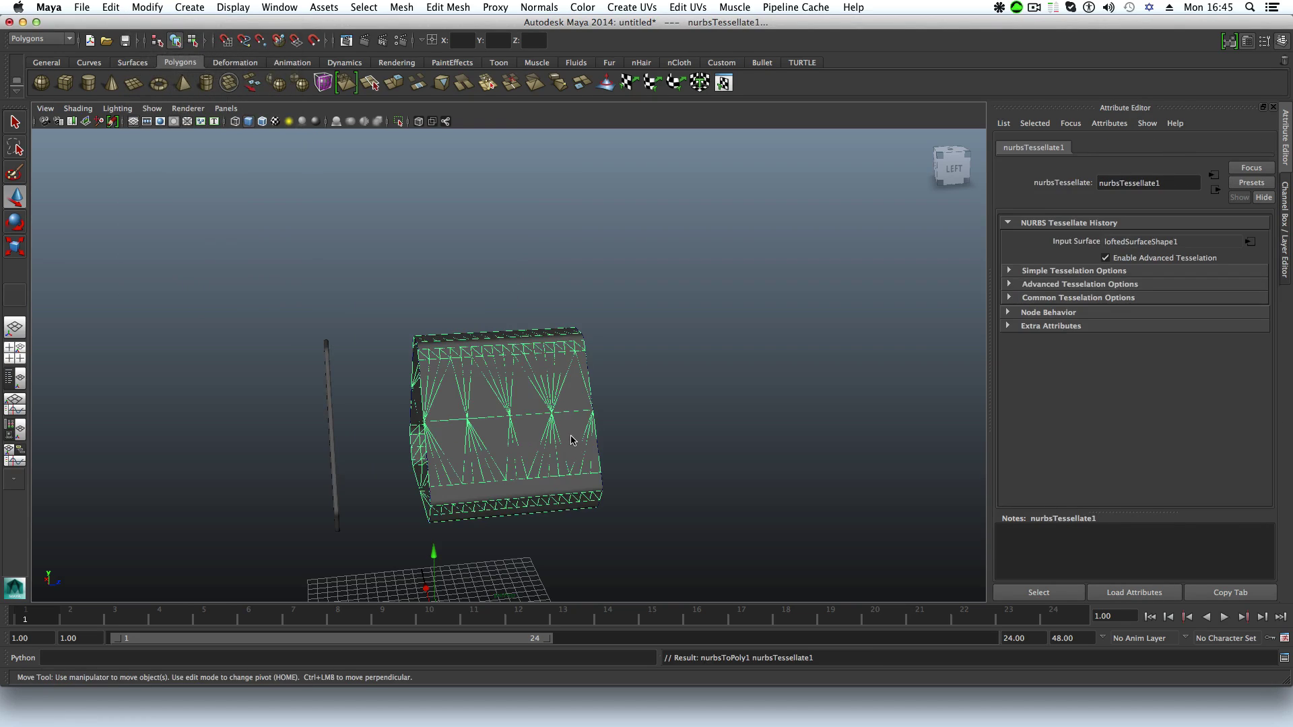
key(z)
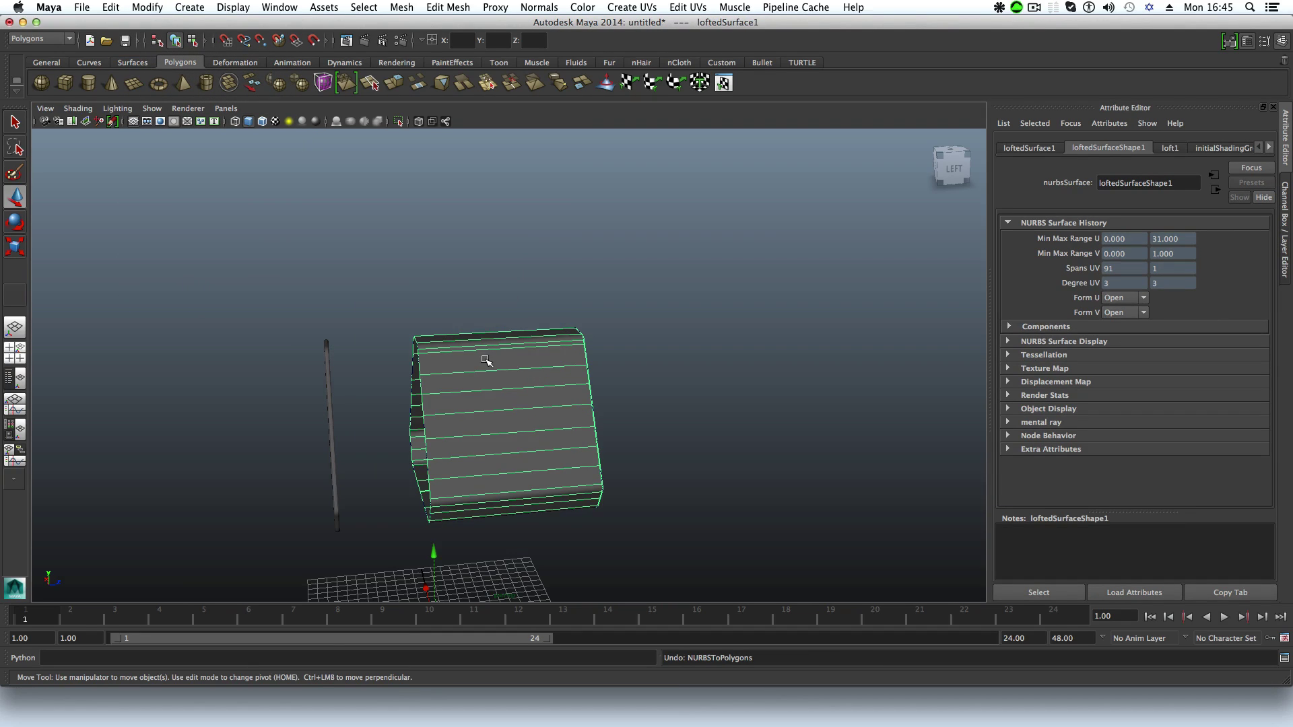
key(Delete)
drag(413, 303, 665, 446)
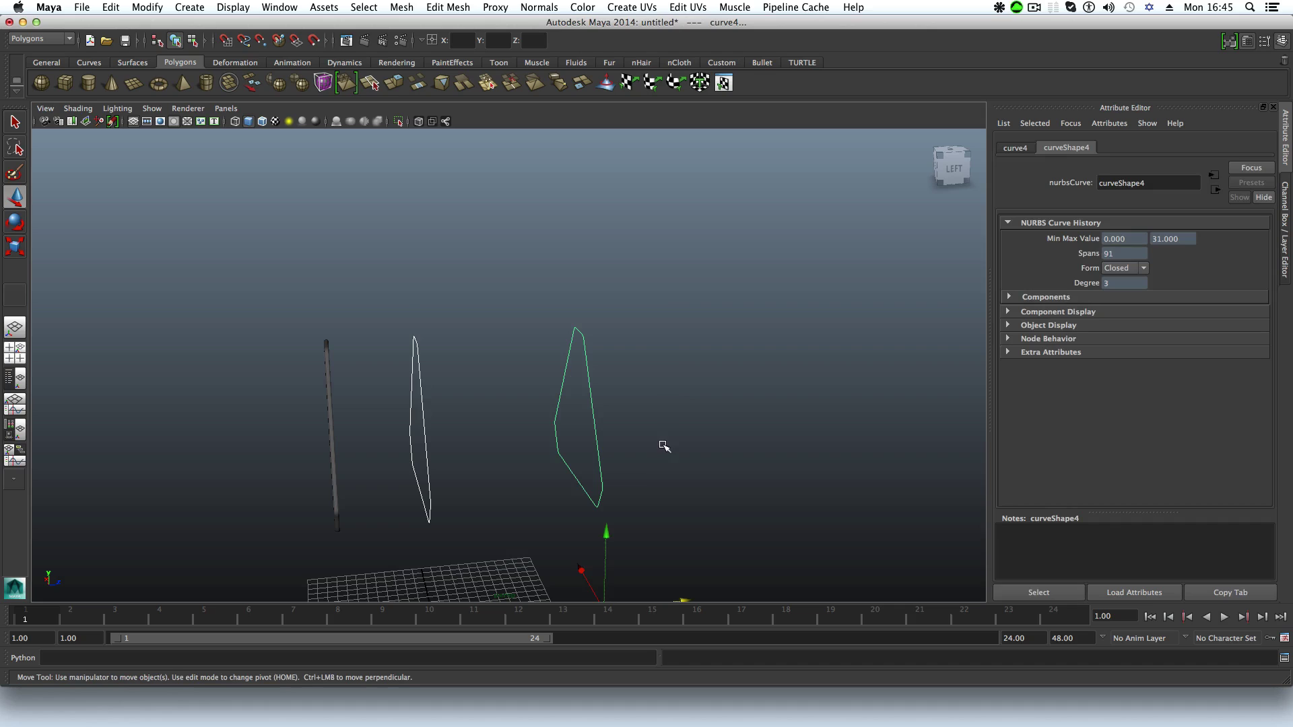
key(Delete)
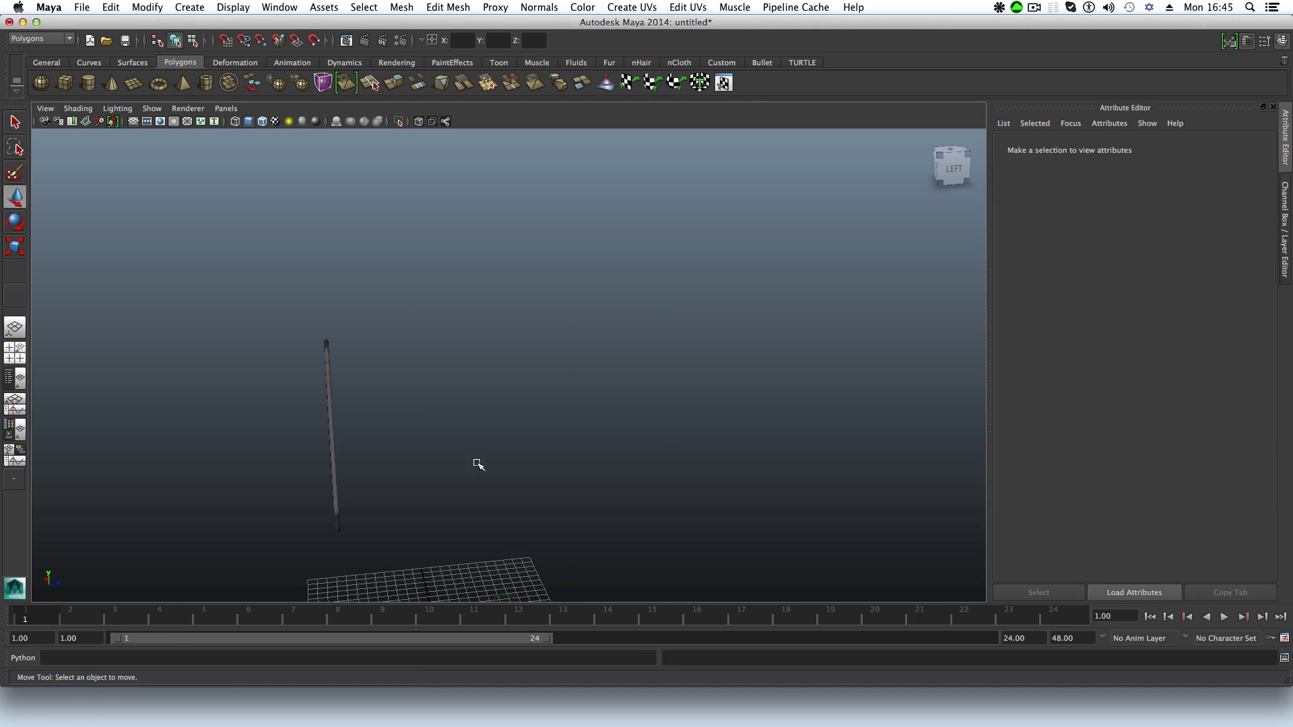
Step: Select the beveled triangle pieces and group them with Ctrl+G into group1
alt+drag(319, 427, 562, 471)
alt+drag(563, 471, 627, 479)
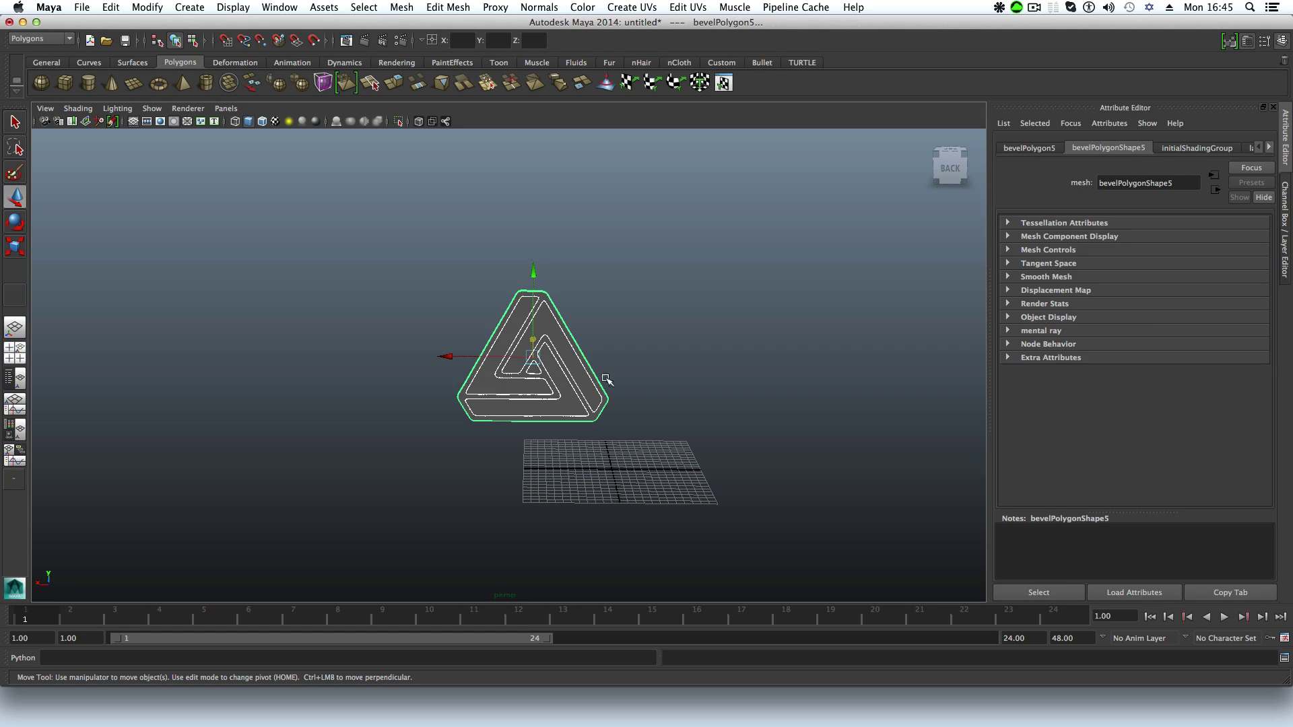
alt+drag(564, 414, 523, 367)
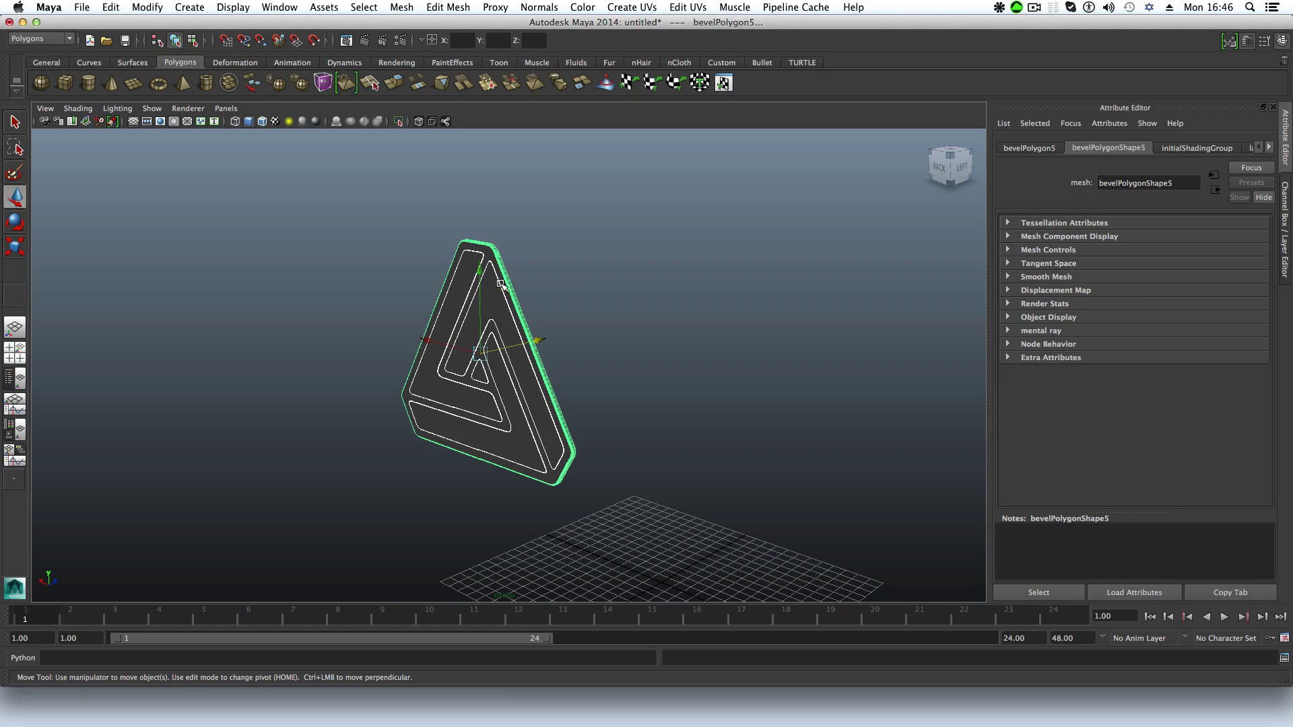
alt+right_drag(439, 310, 694, 407)
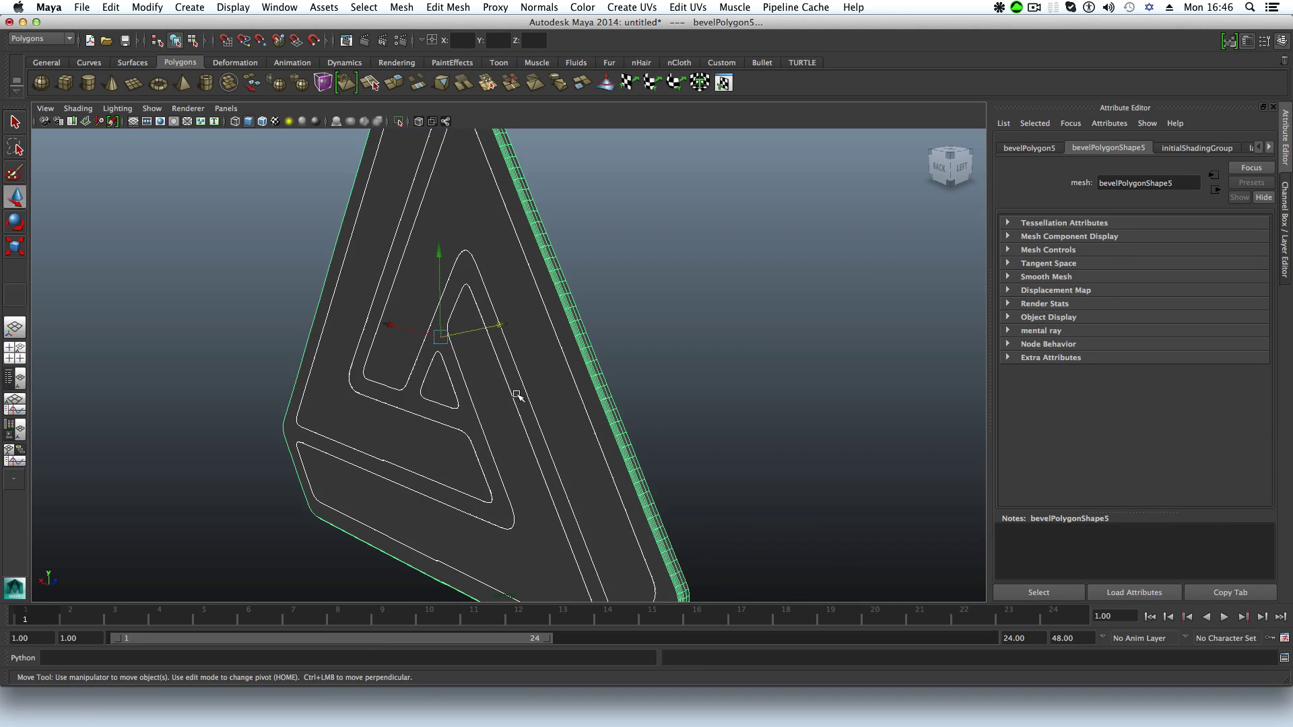
alt+drag(517, 396, 421, 375)
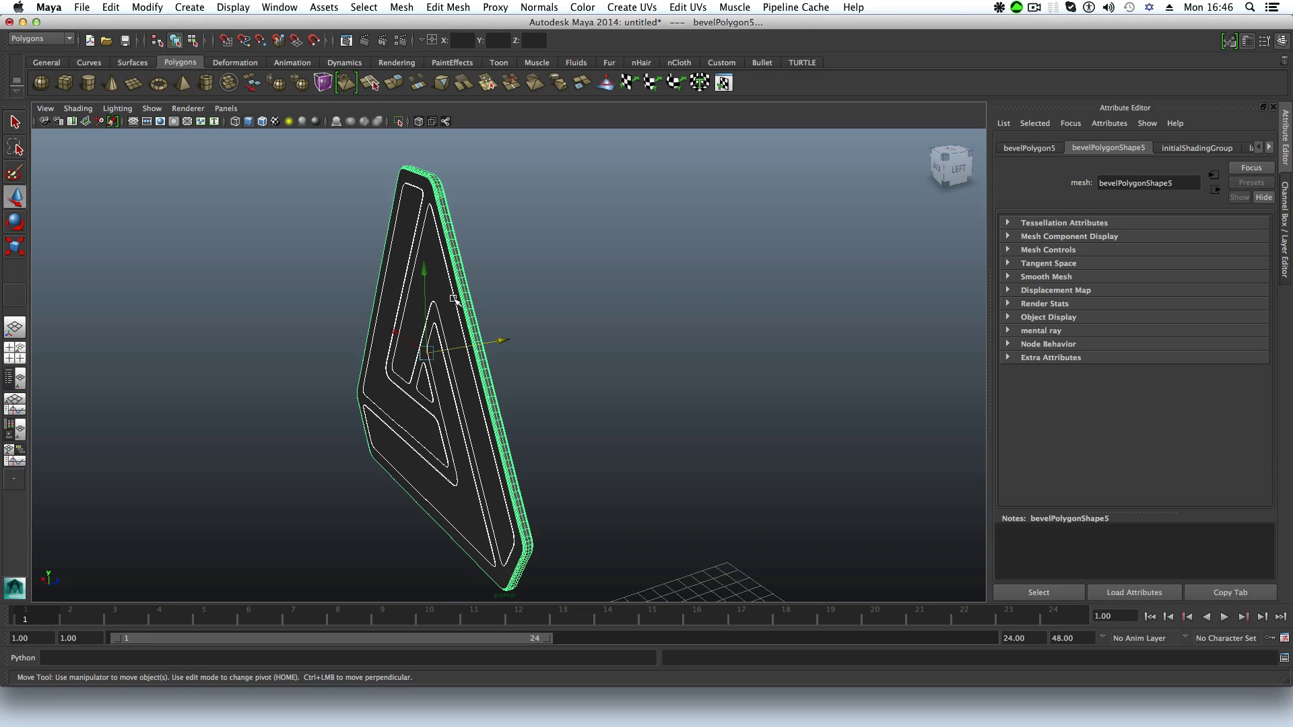
key(ctrl+g)
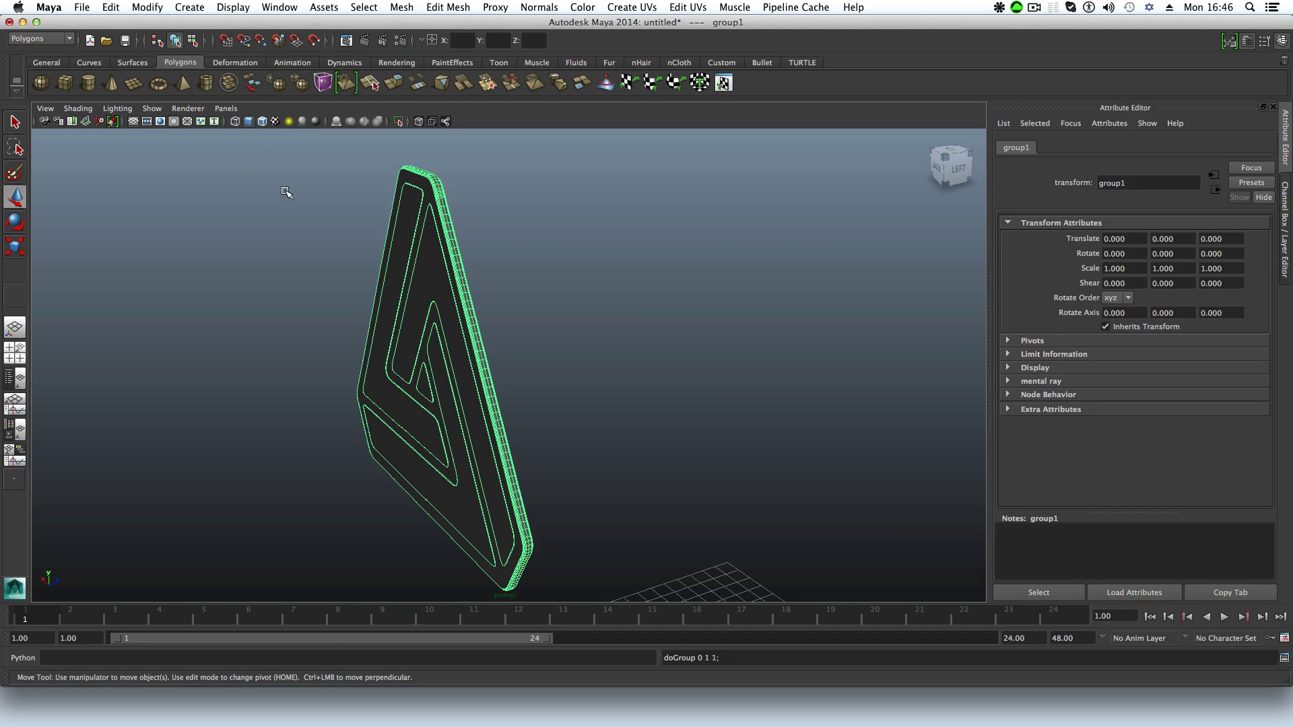
Step: Center group1's pivot and turn on Snap to Grids
click(153, 8)
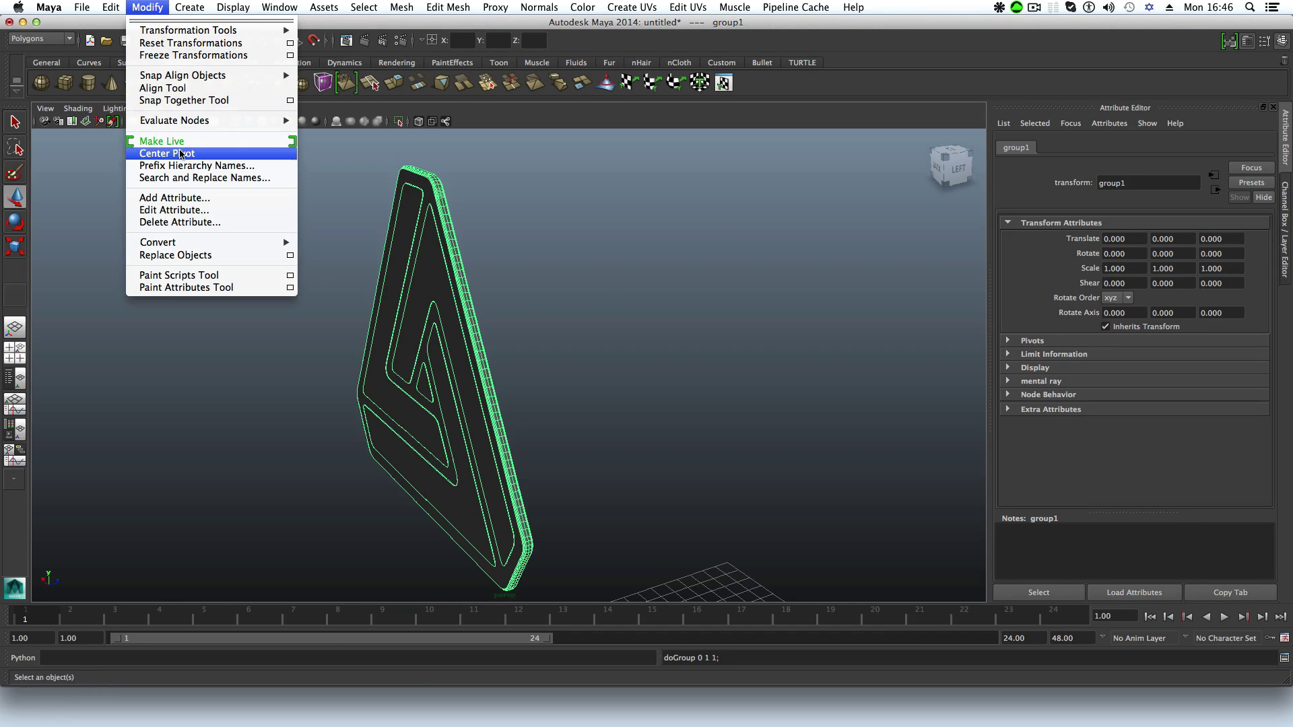
click(182, 155)
alt+drag(465, 324, 455, 311)
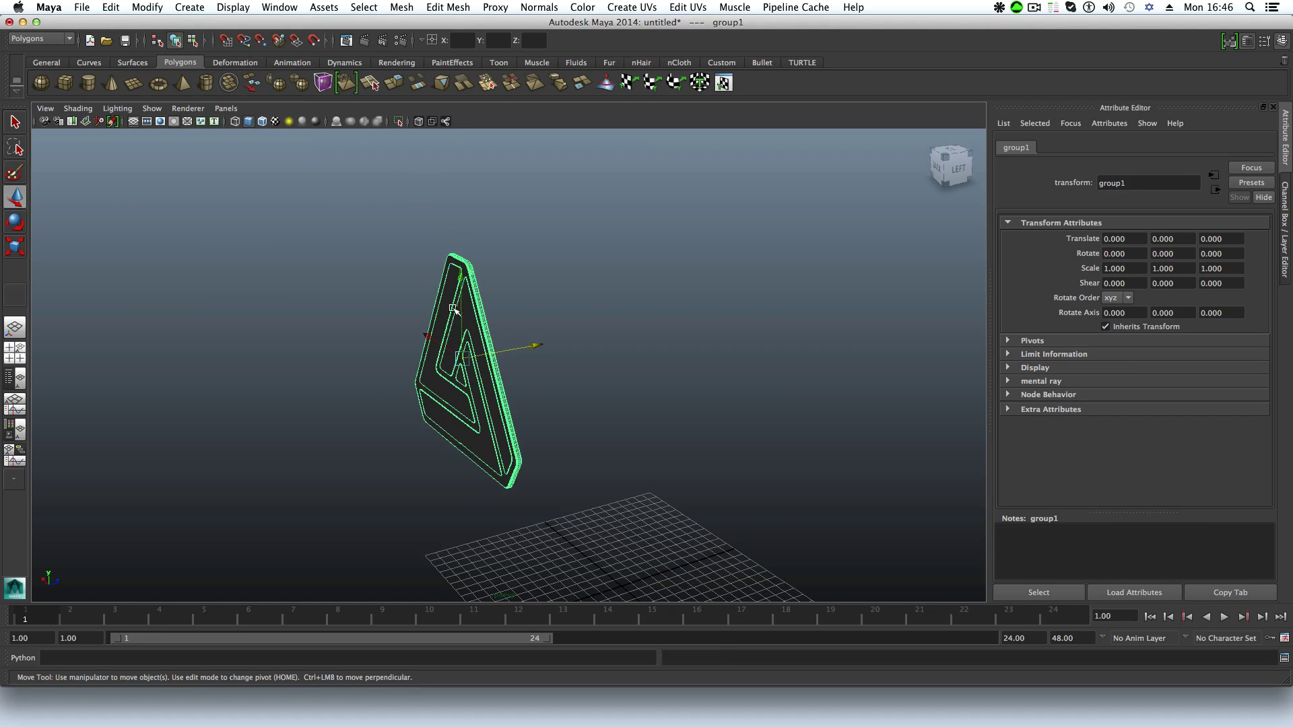
click(226, 42)
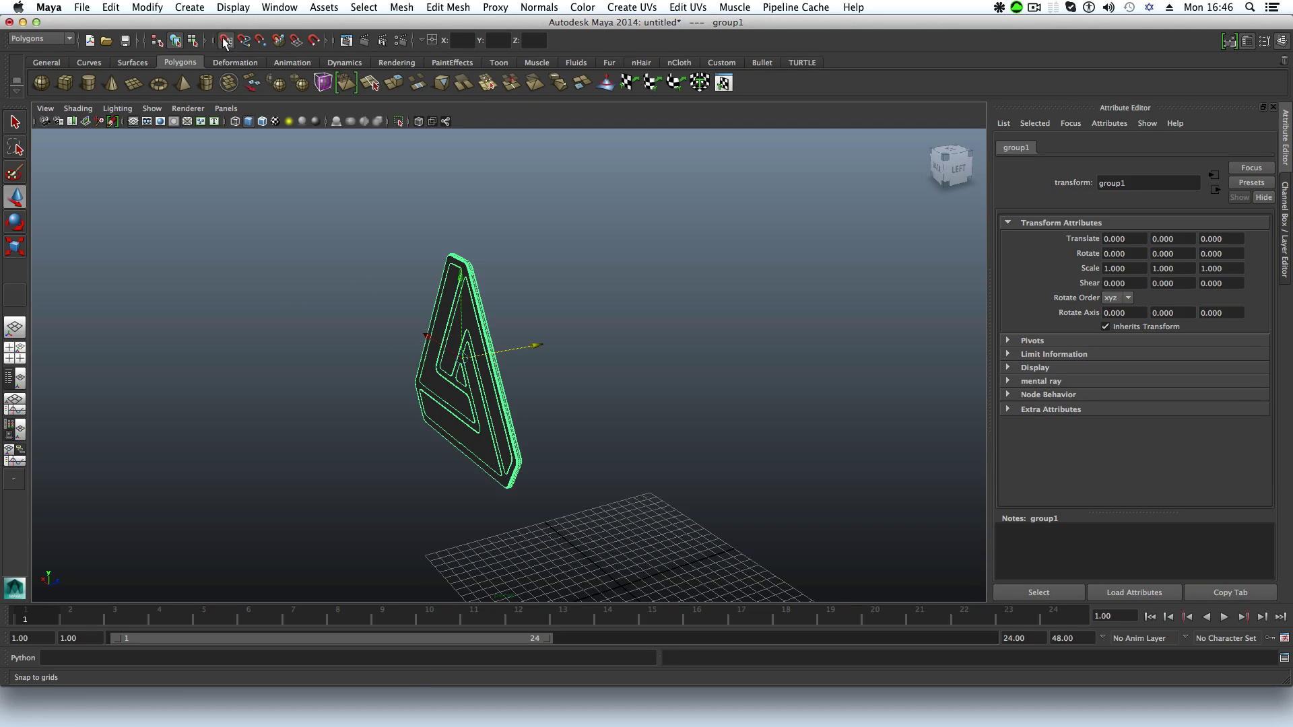
Step: Move group1 to translate −10.844, −17.712, 8.684 so the triangle stands on the grid
drag(533, 345, 681, 321)
drag(621, 249, 620, 346)
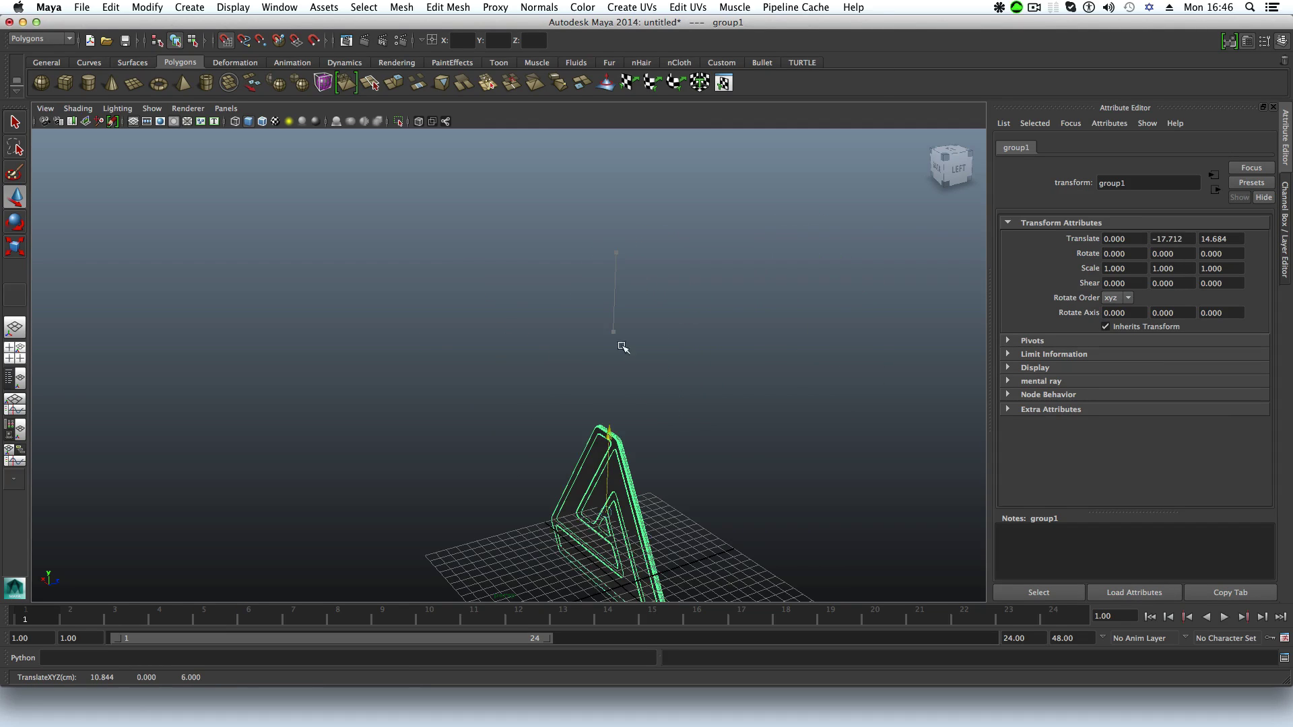
key(f)
alt+drag(612, 286, 518, 298)
alt+drag(519, 298, 477, 328)
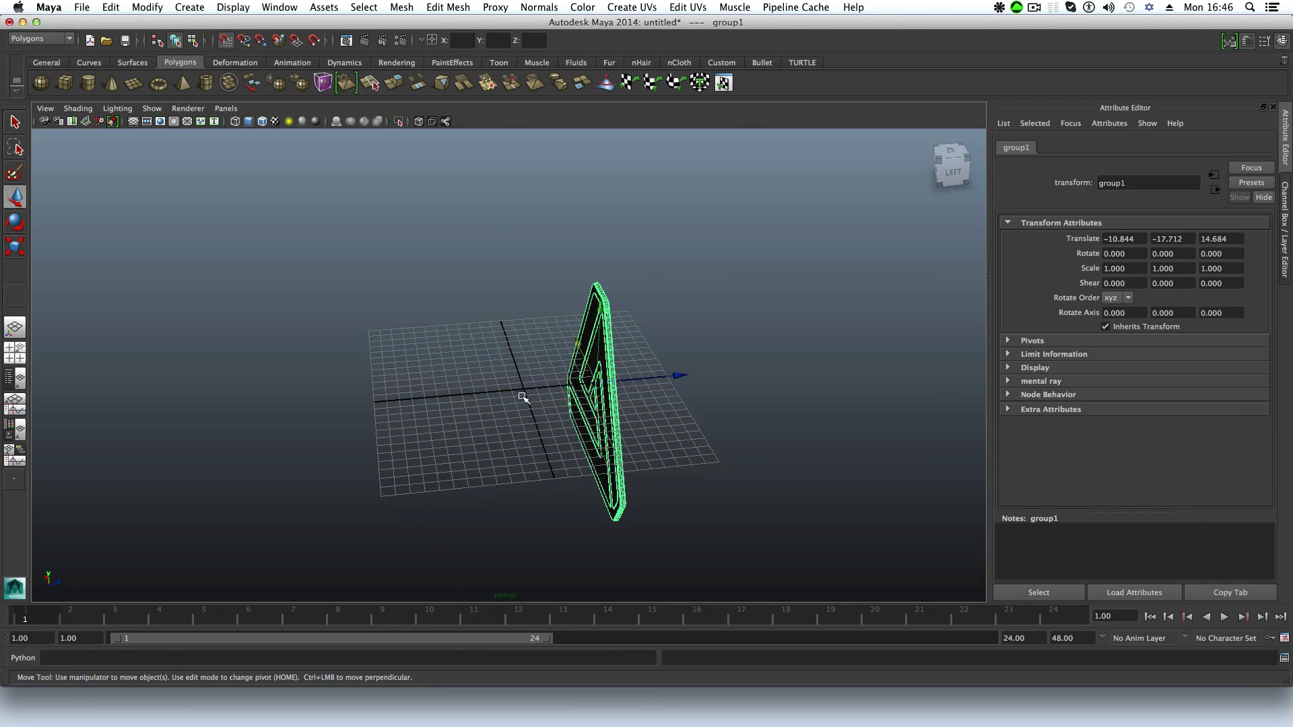
drag(678, 375, 377, 377)
alt+right_drag(378, 377, 491, 398)
alt+drag(490, 398, 447, 390)
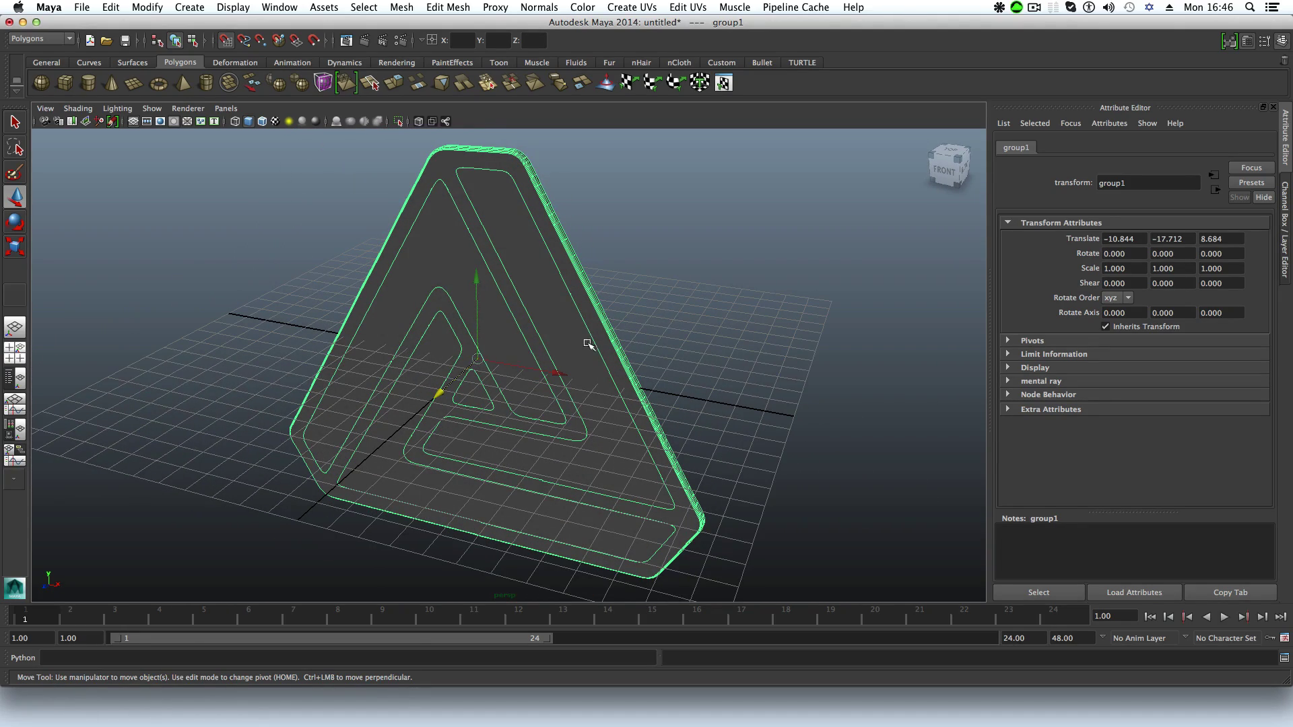
Step: Rotate group1 through 45 and 75 to 90 degrees about X, laying the Penrose triangle flat
alt+drag(589, 345, 404, 323)
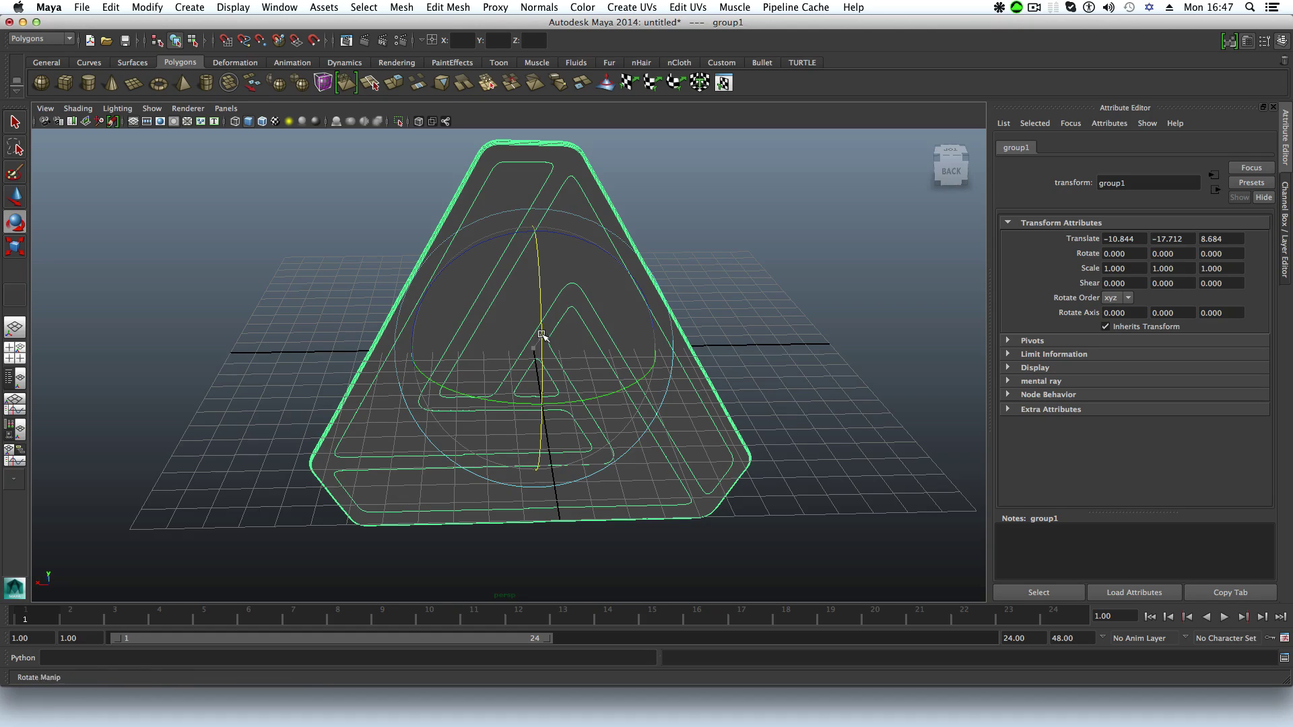
drag(542, 336, 540, 245)
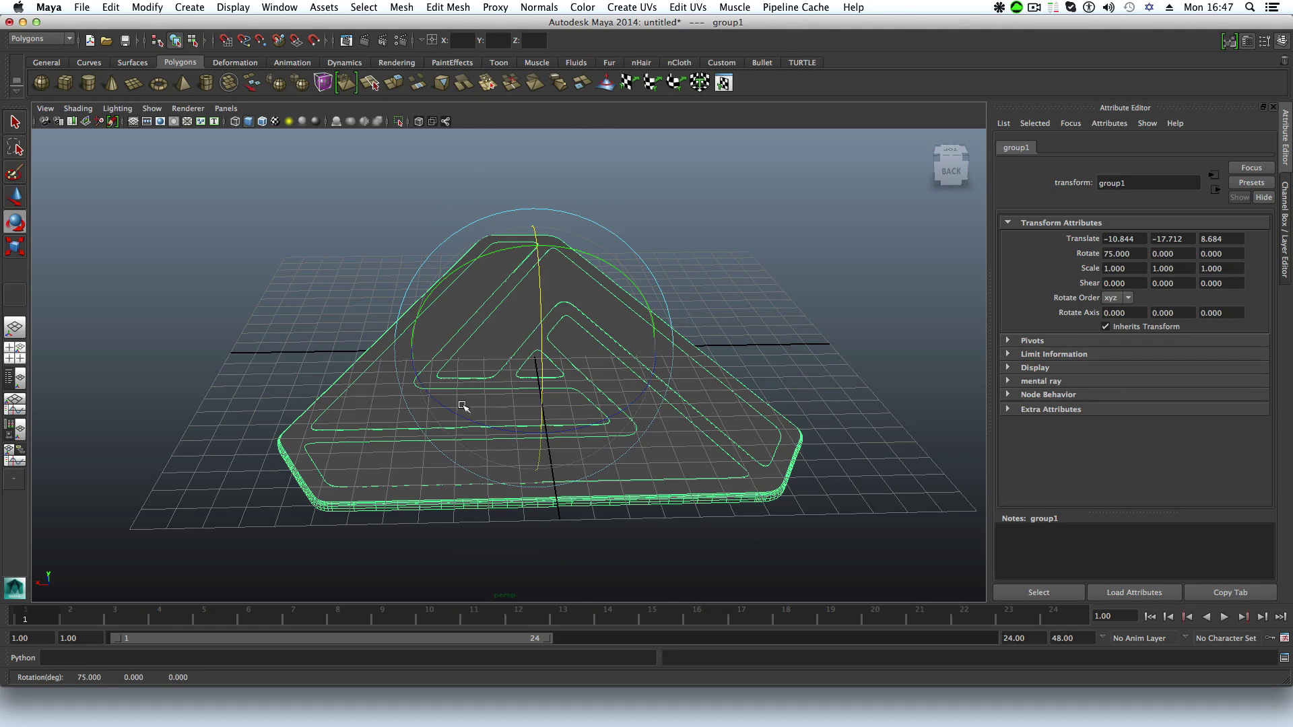
alt+drag(437, 435, 569, 414)
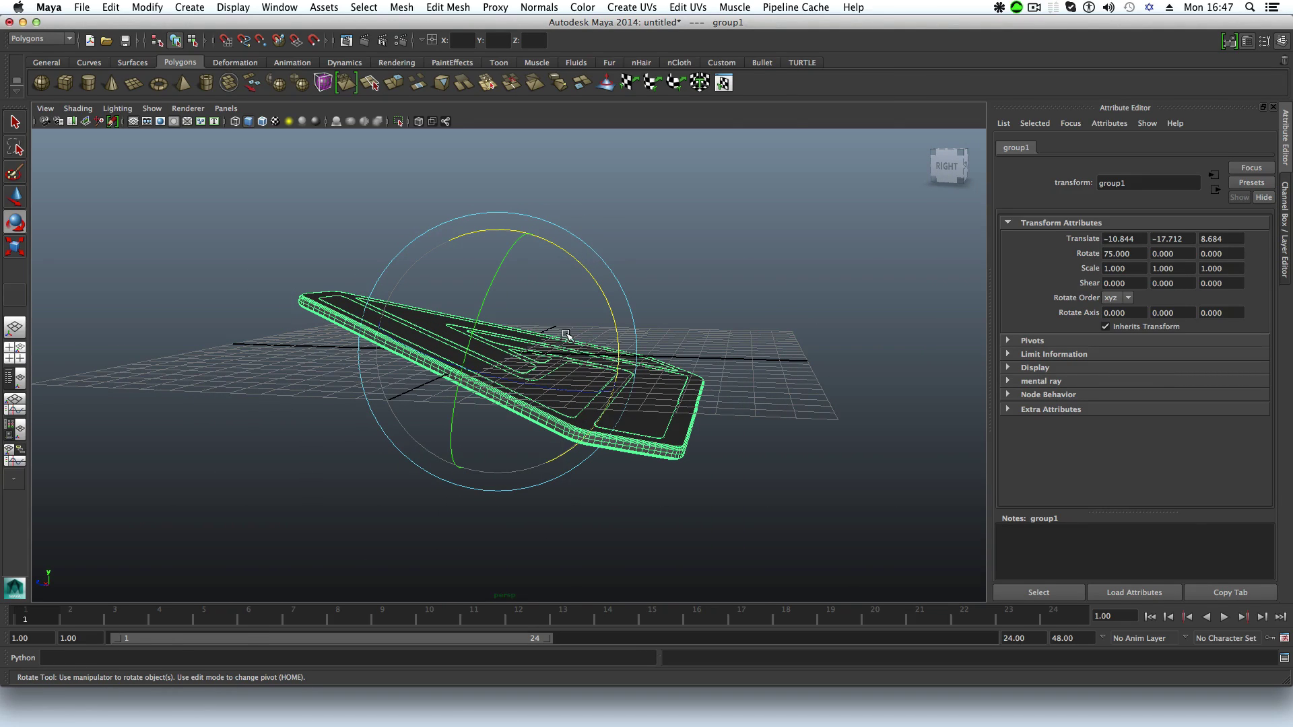
drag(563, 249, 566, 249)
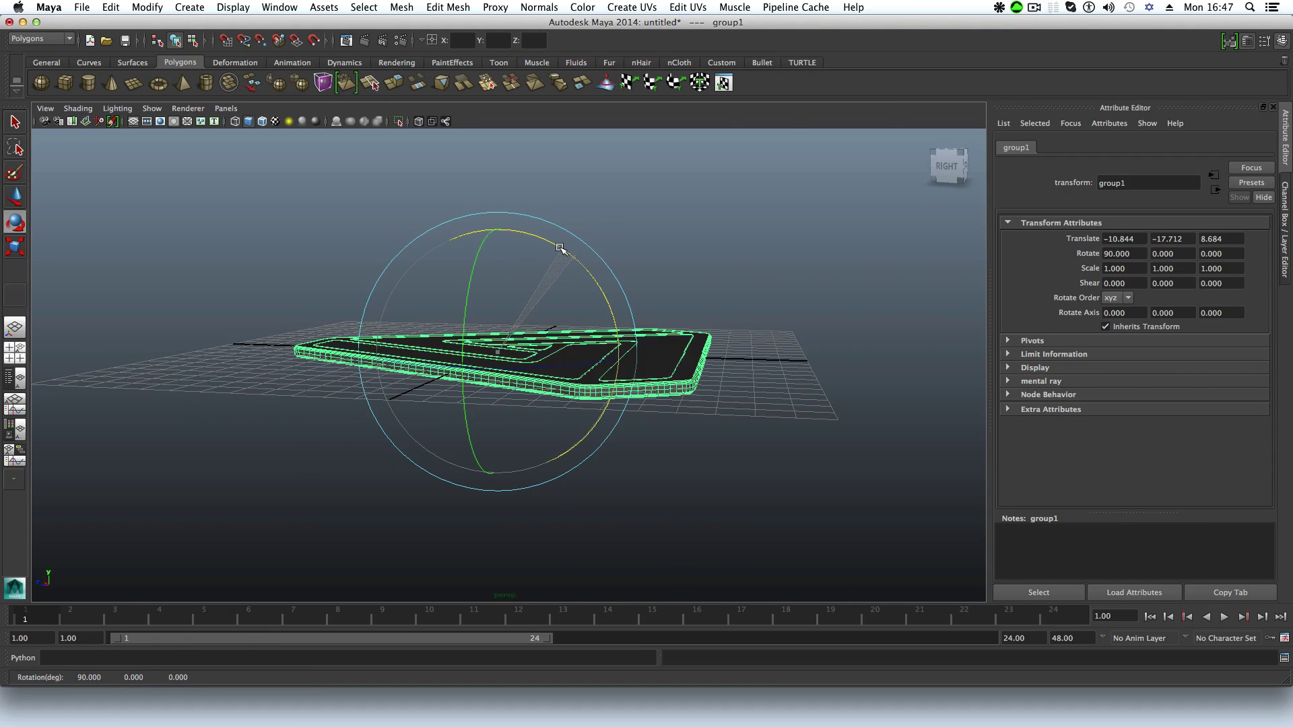
alt+drag(661, 368, 481, 404)
Step: Select only the bevelPolygon5 slab and tumble the view to see it from the side
click(678, 551)
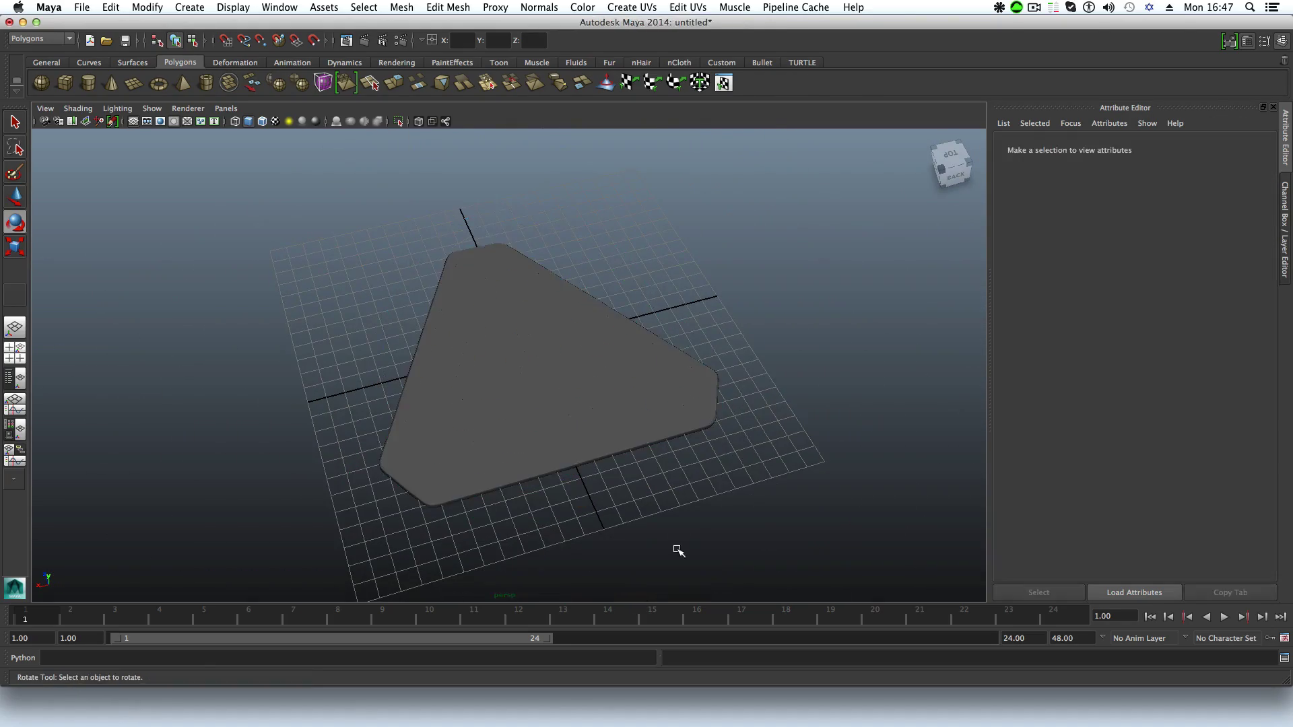
click(579, 372)
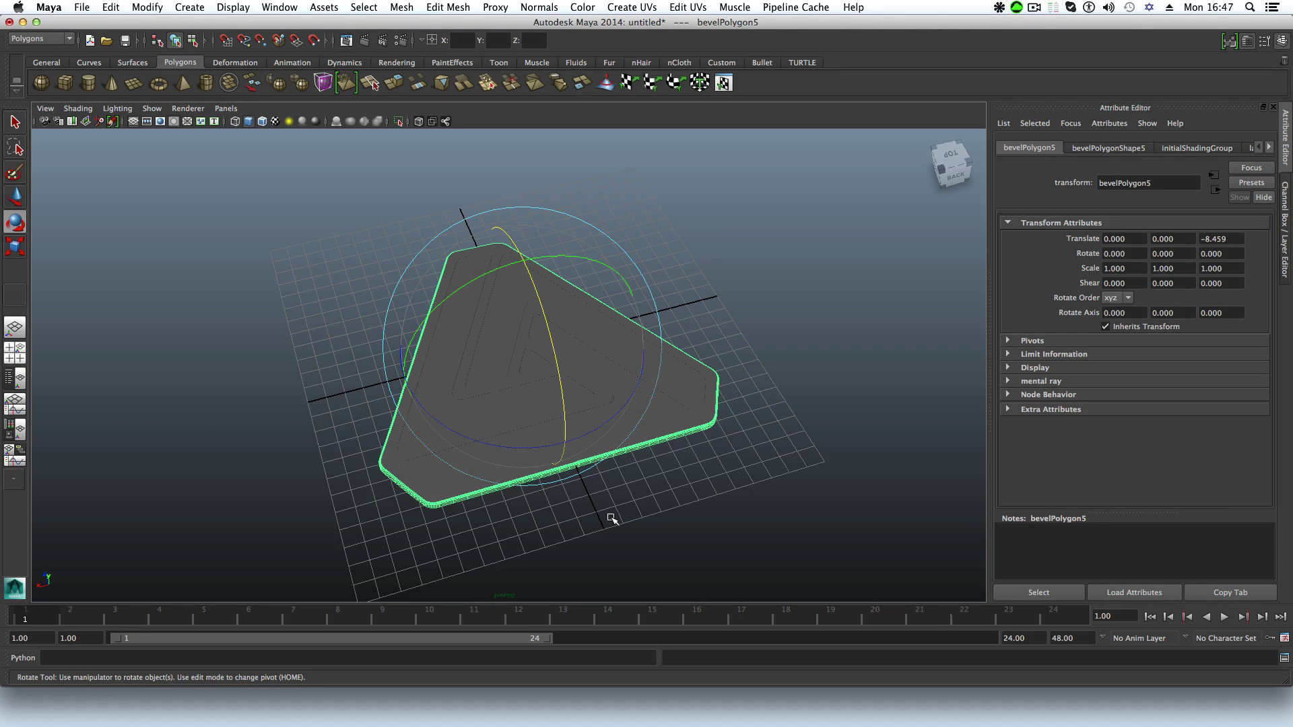
alt+drag(617, 513, 516, 481)
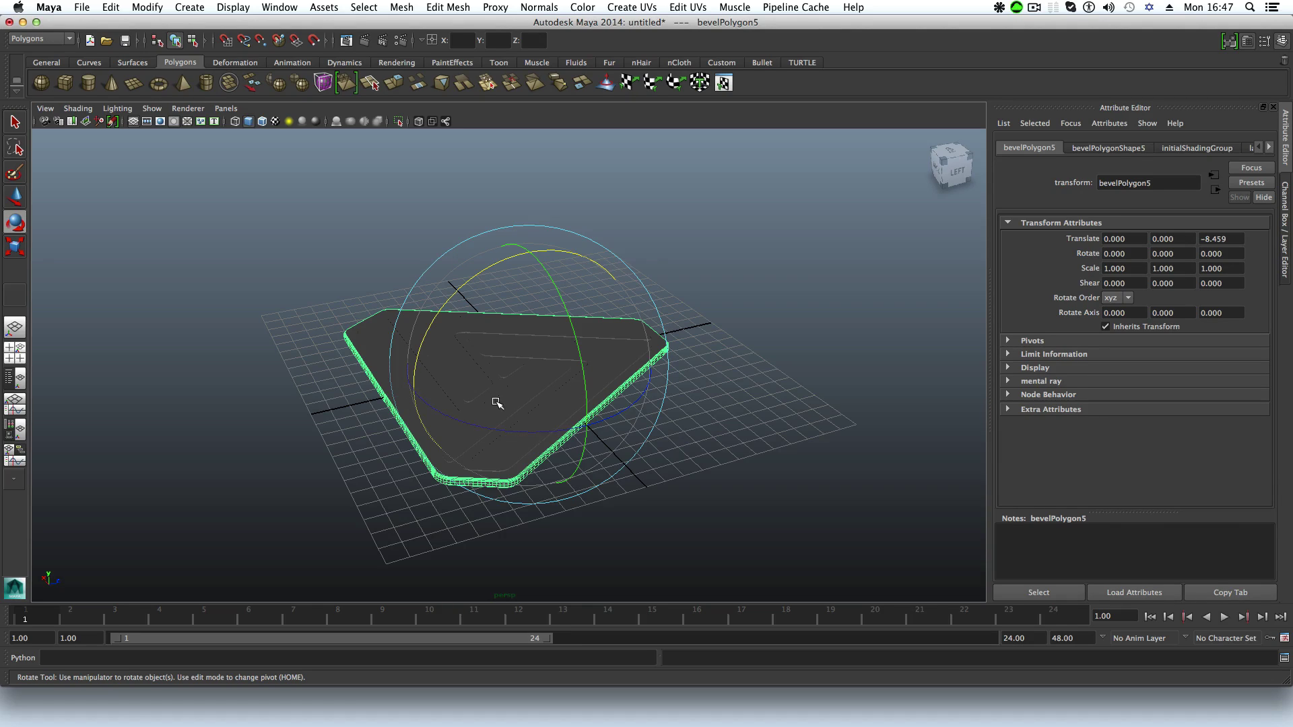
Step: Show the Outliner, expand group1 and select the whole group to inspect it
click(18, 380)
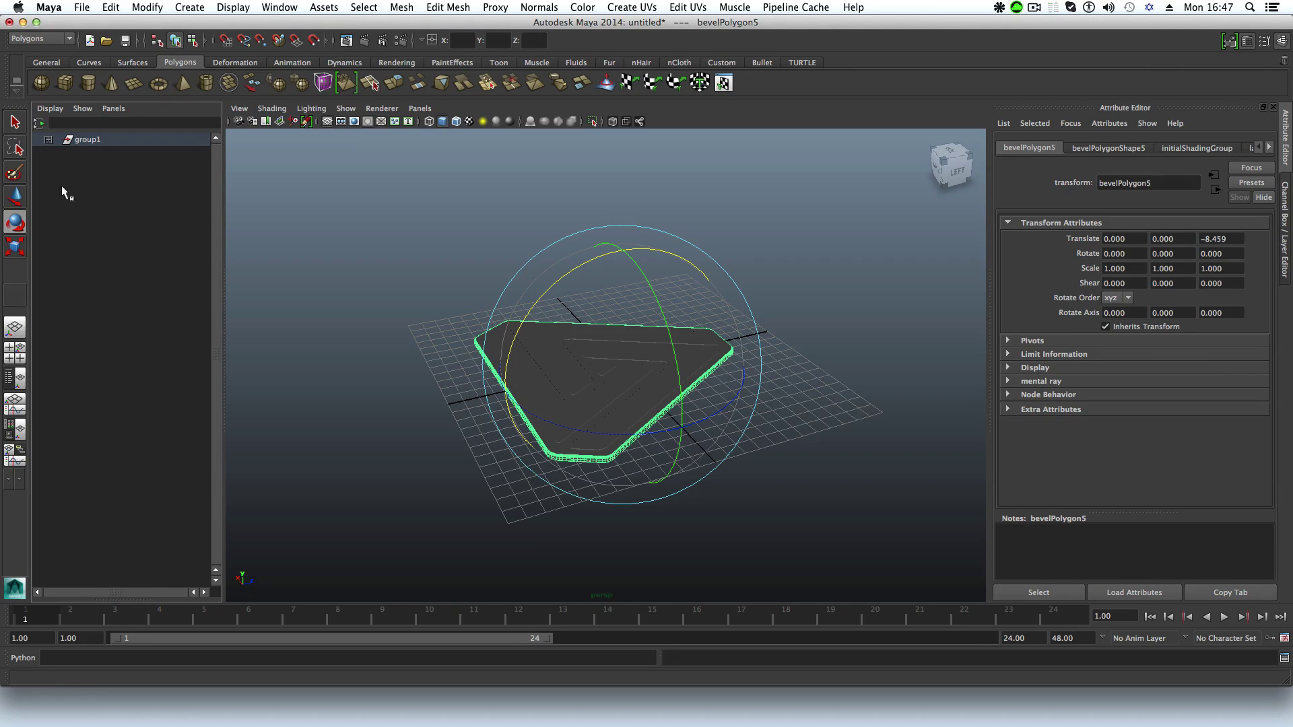
click(49, 139)
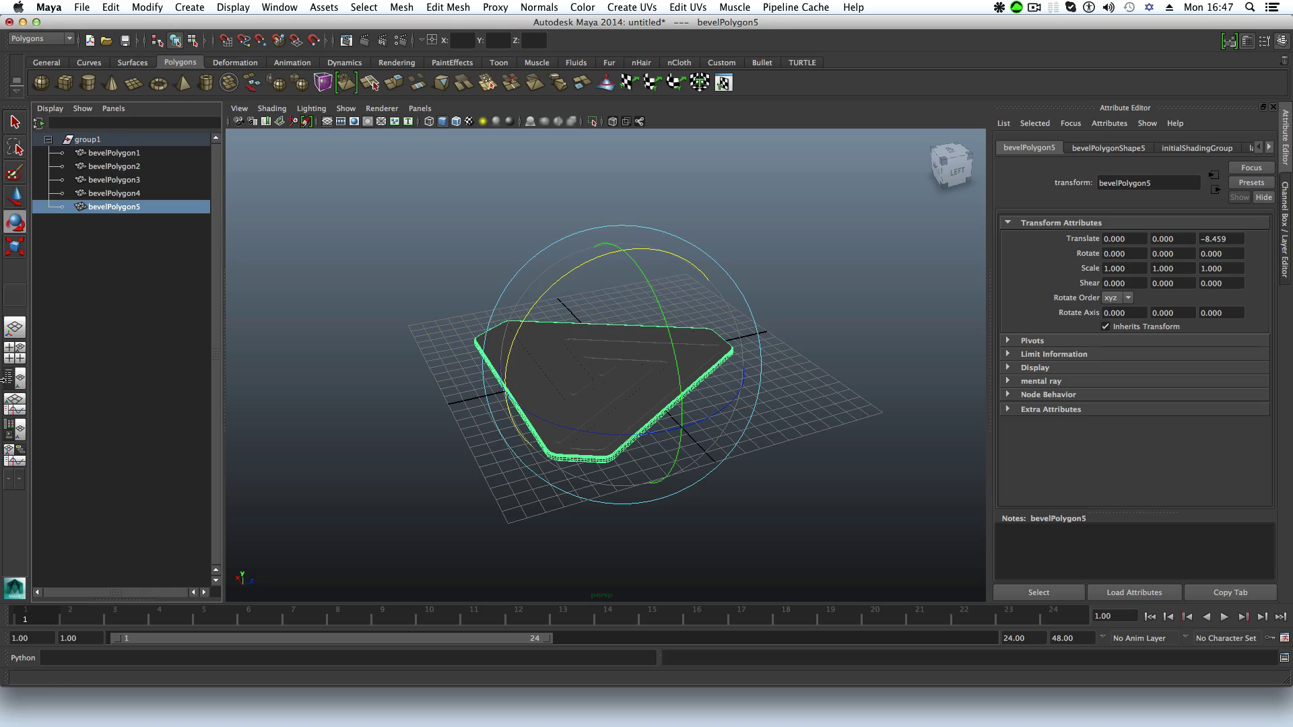
click(87, 141)
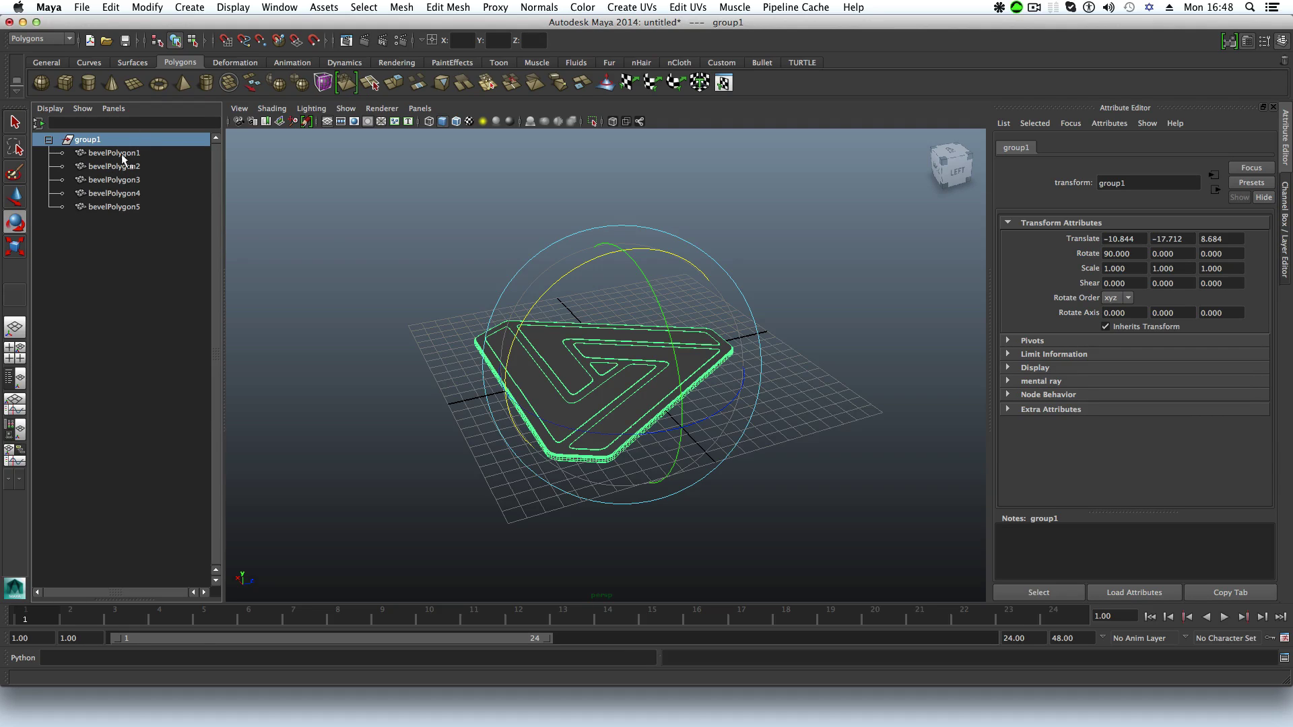
alt+drag(578, 410, 404, 362)
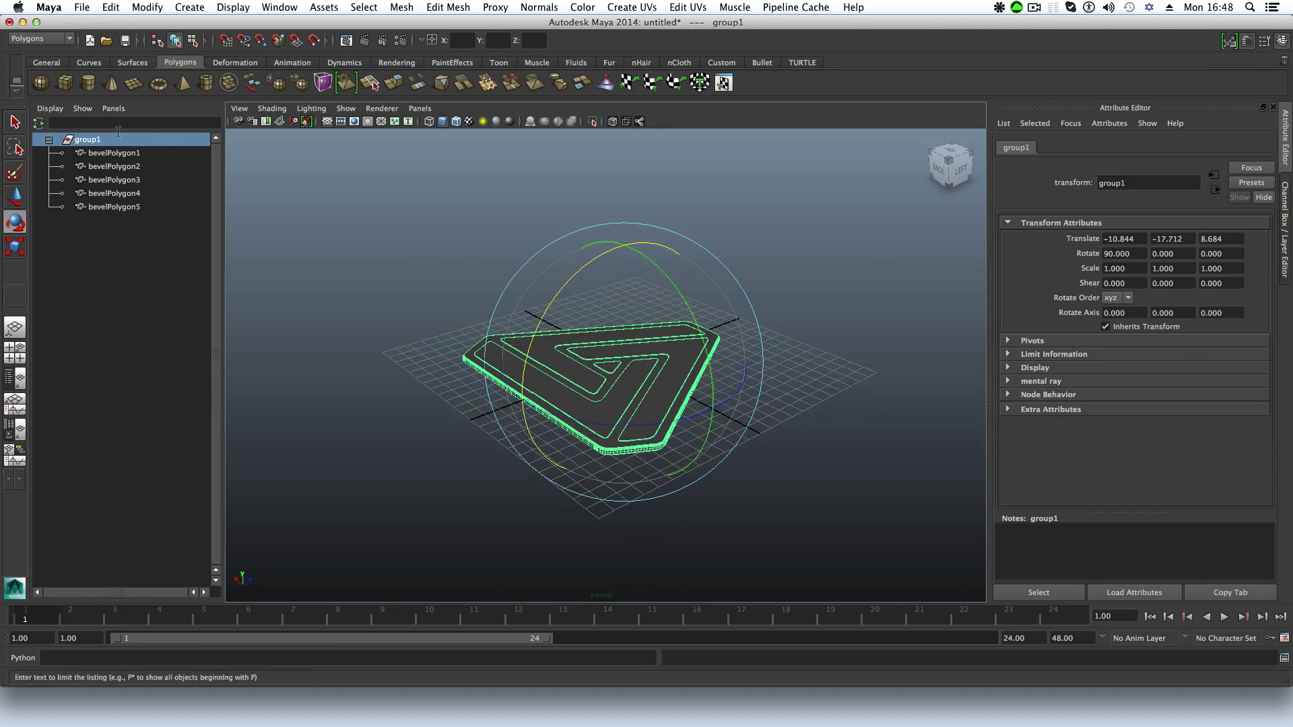
alt+drag(571, 394, 494, 352)
scroll(698, 397, up, 5)
scroll(635, 384, down, 5)
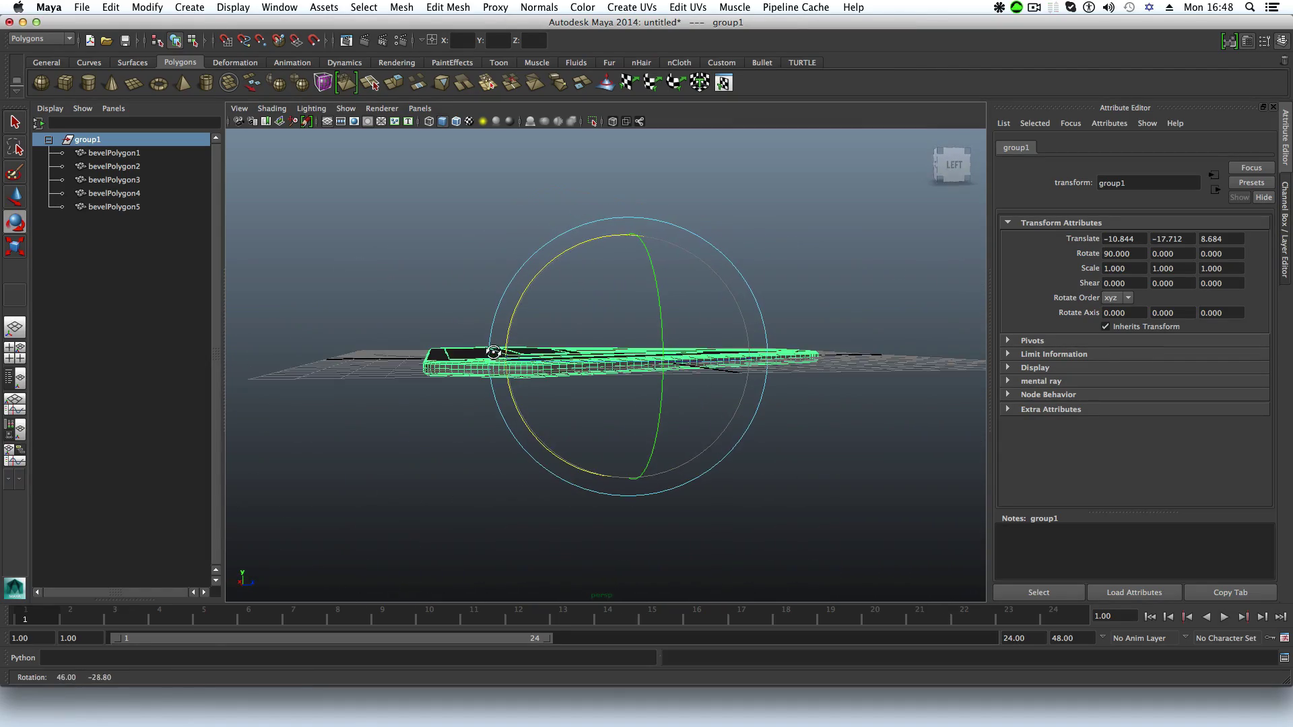
Step: Start picking the track pieces: select bevelPolygon4, then add bevelPolygon2 and bevelPolygon3
click(433, 441)
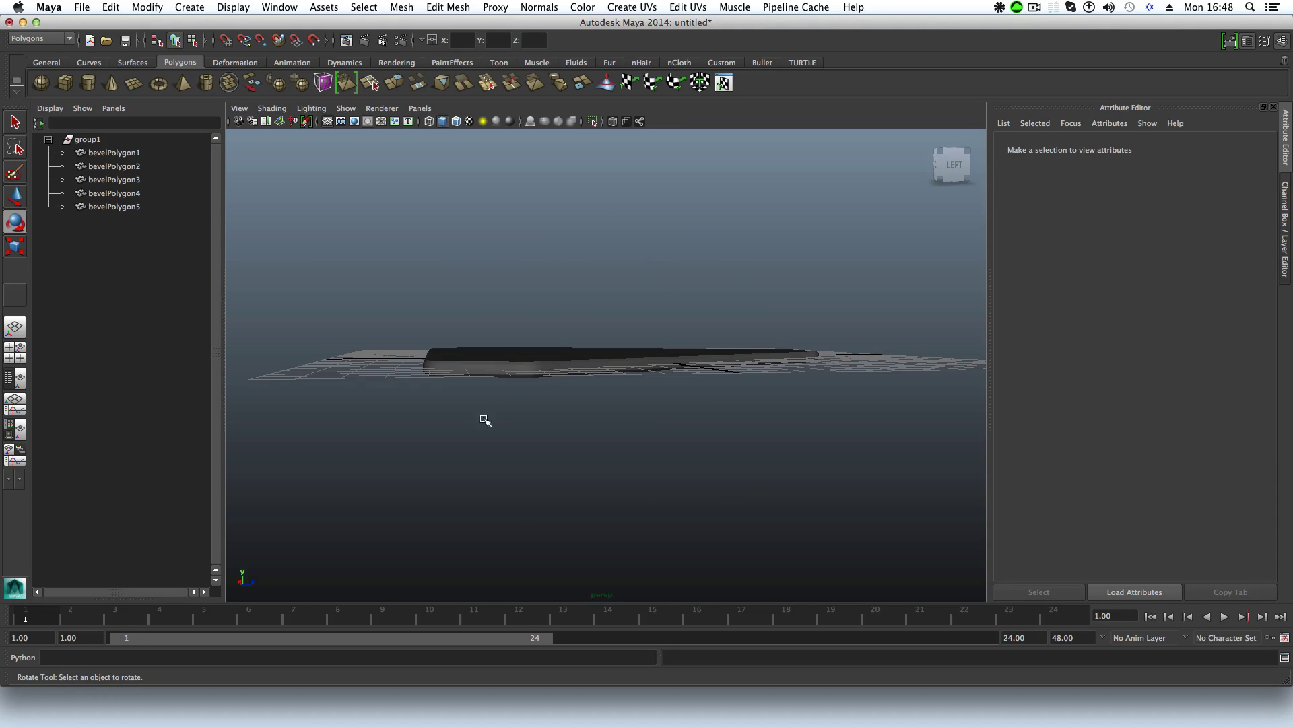
click(490, 373)
alt+right_drag(465, 407, 606, 464)
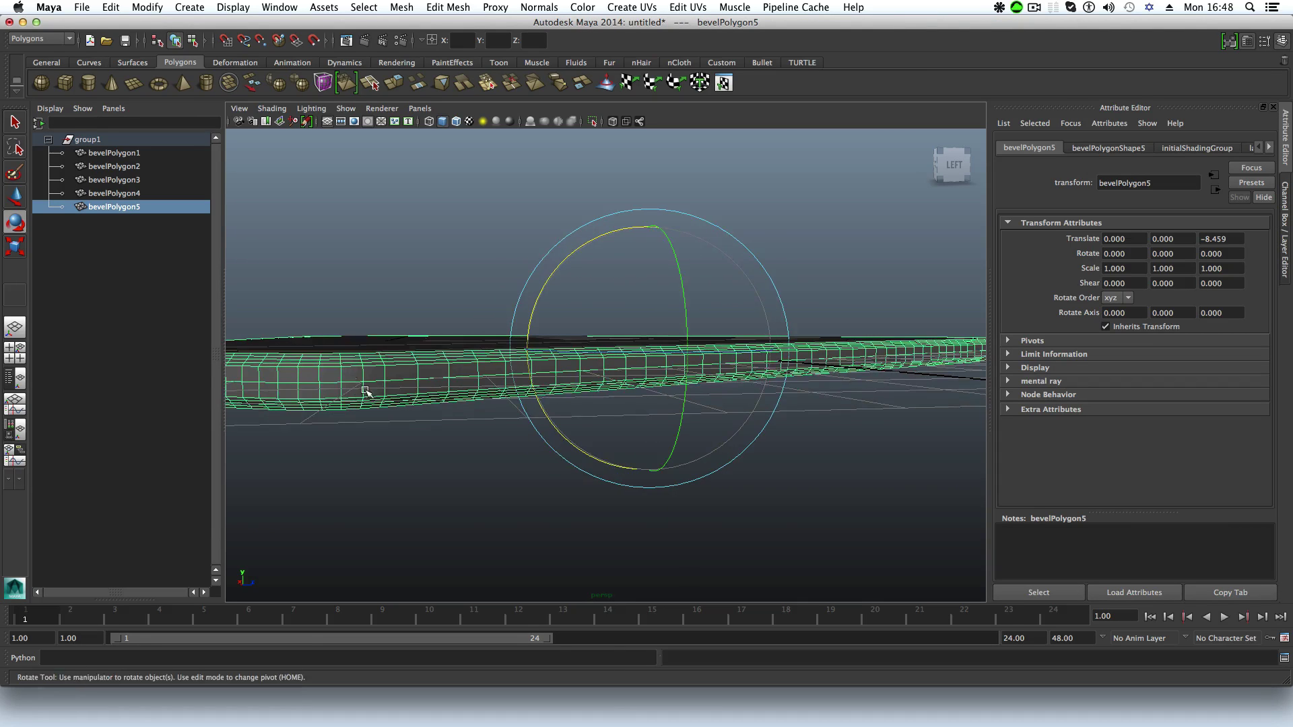
alt+drag(368, 393, 482, 439)
click(480, 485)
alt+drag(479, 485, 513, 503)
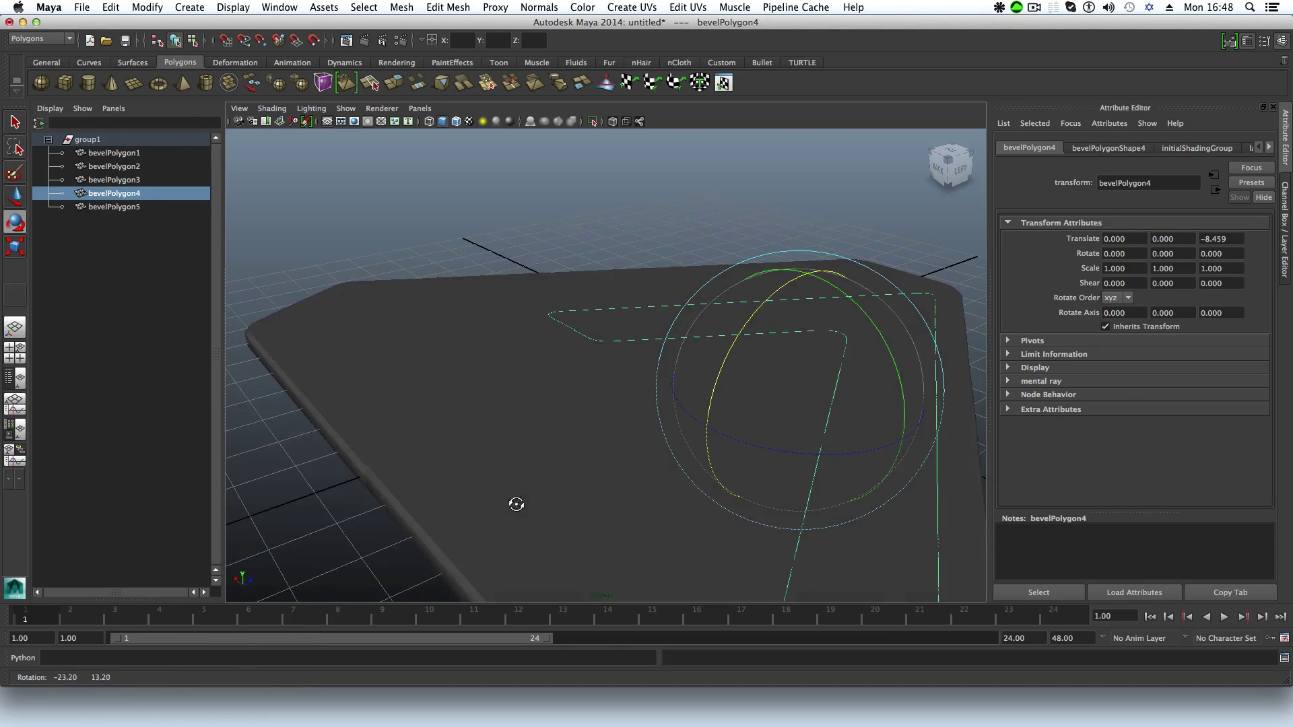
shift+click(598, 433)
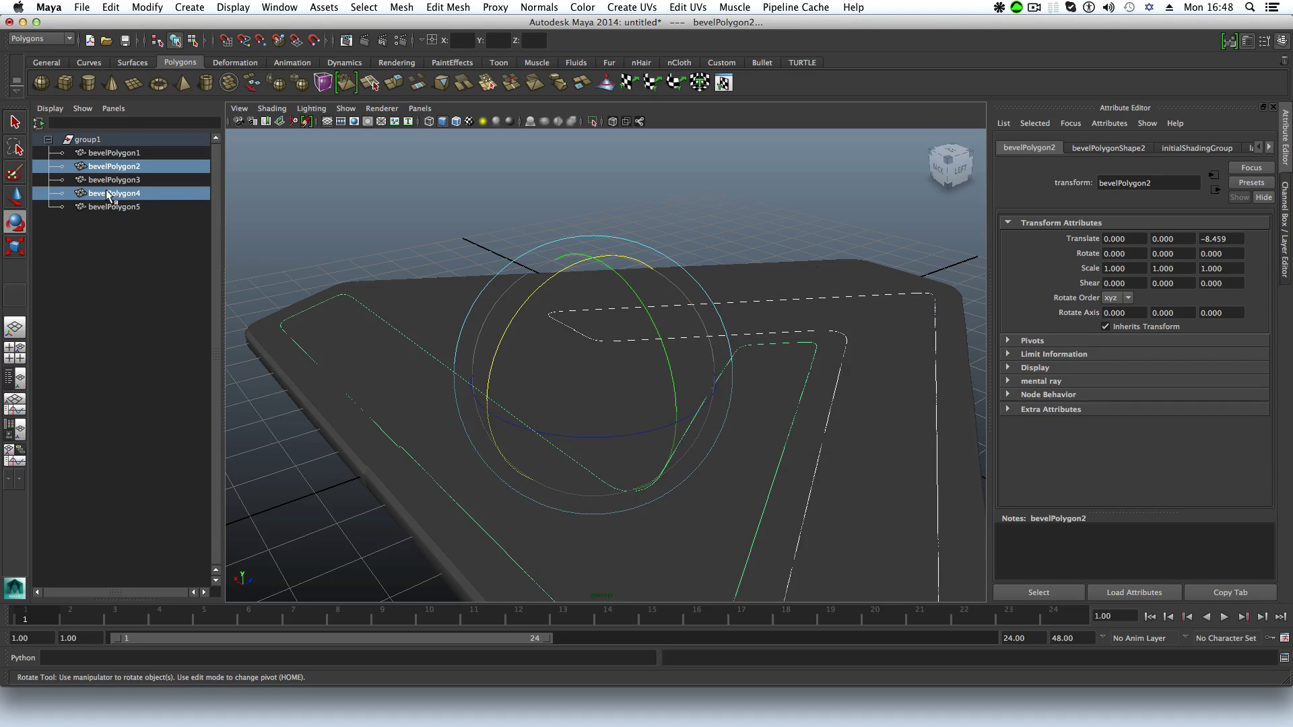
key(q)
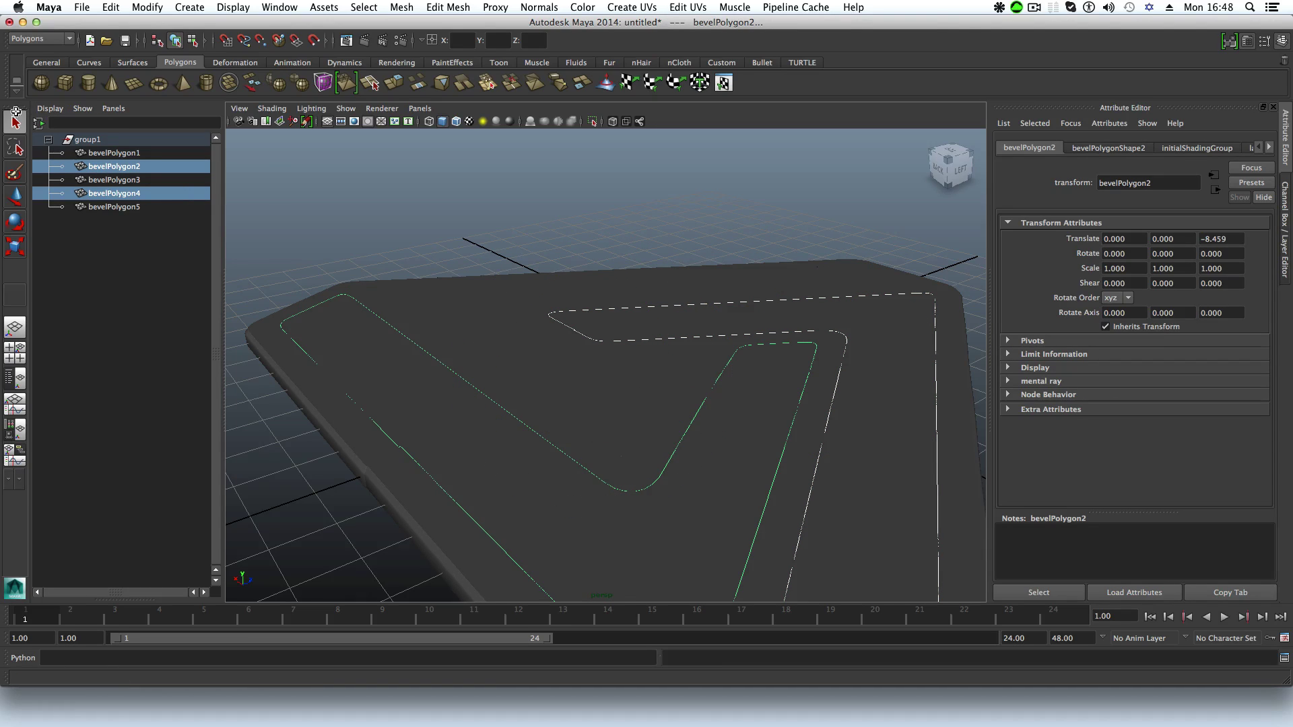
shift+click(650, 378)
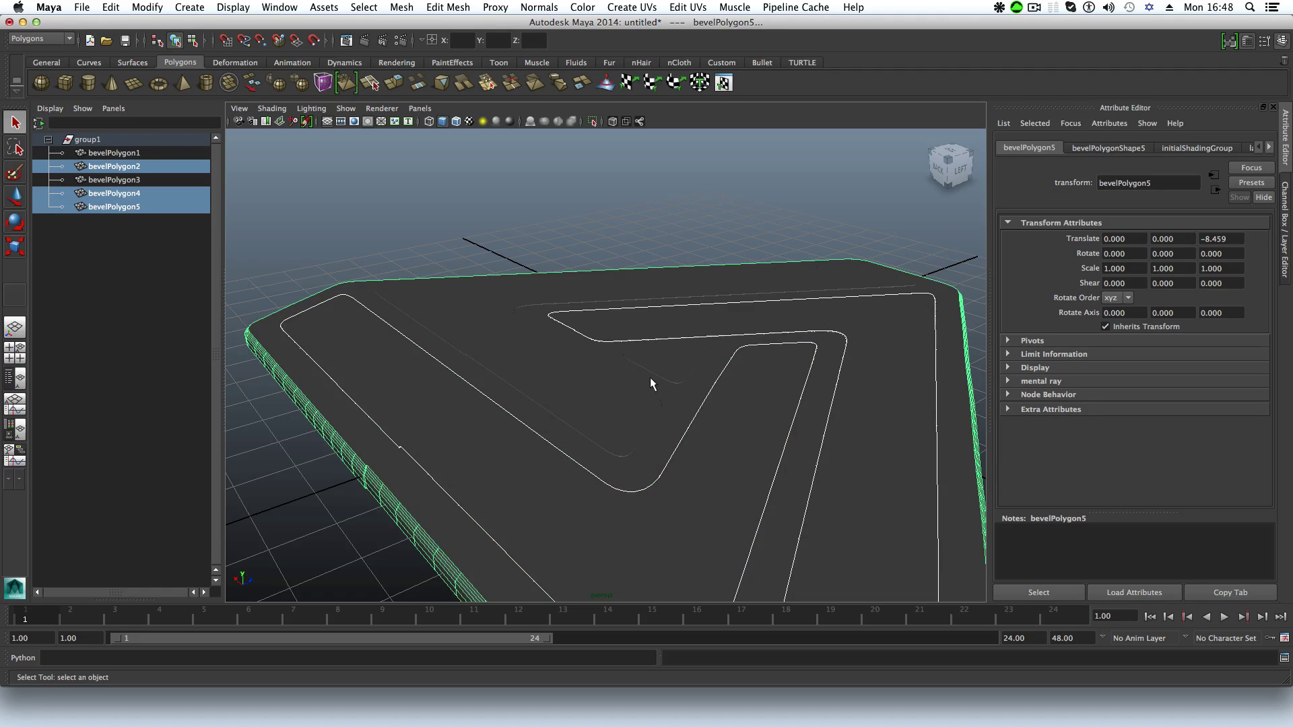
shift+click(639, 382)
shift+click(598, 403)
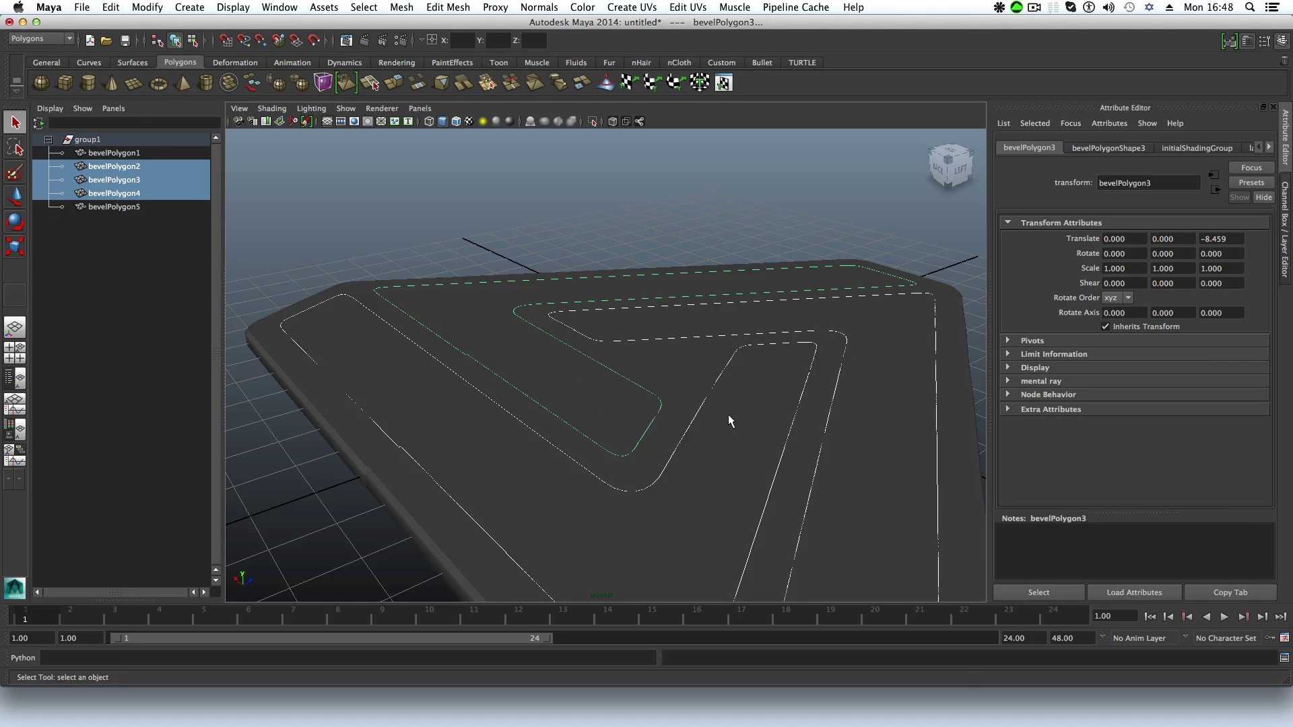
Step: Add bevelPolygon1 and deselect the base slab, leaving bevelPolygon1–4 selected
alt+right_drag(728, 414, 625, 413)
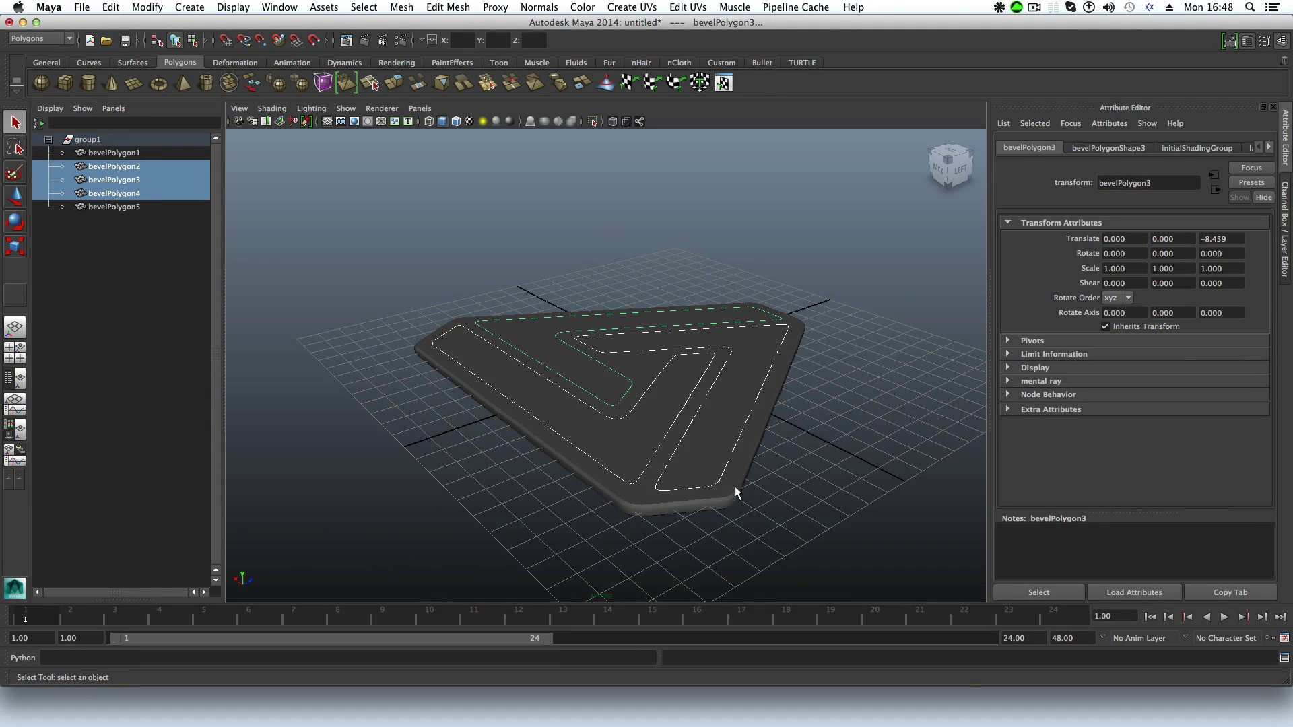
alt+drag(730, 497, 701, 436)
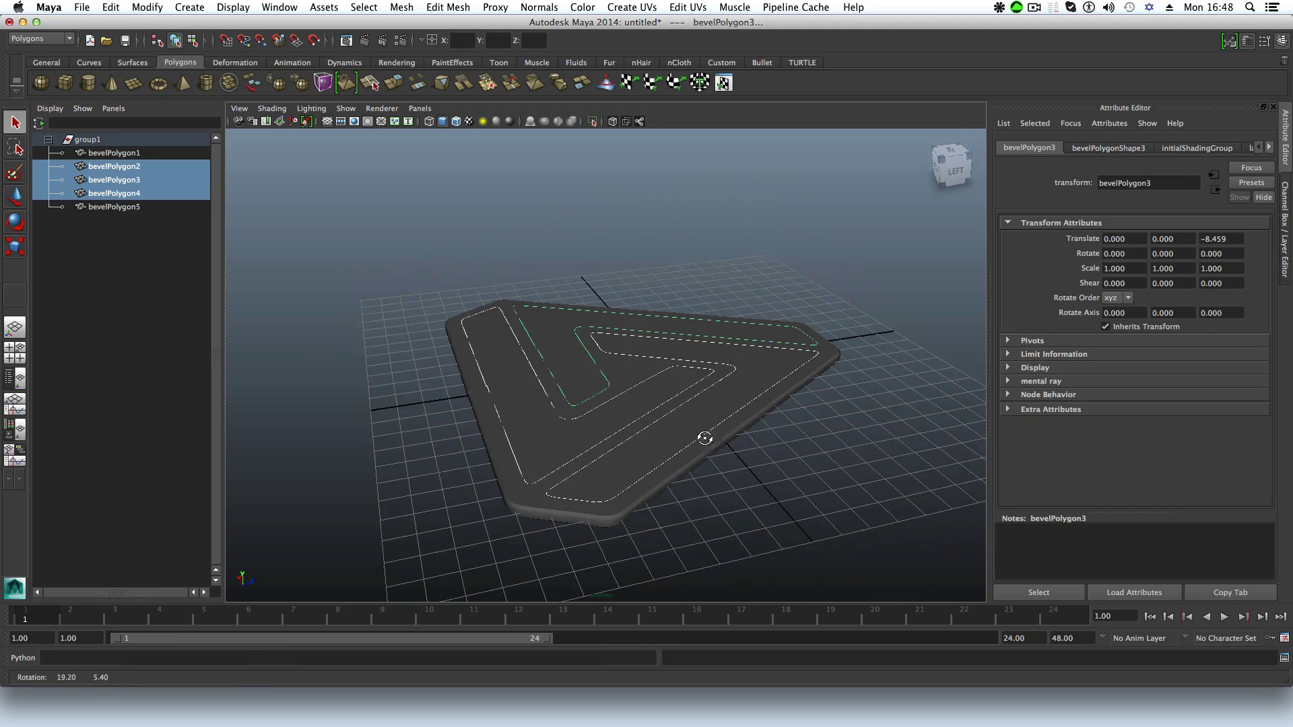
shift+click(624, 367)
shift+click(628, 371)
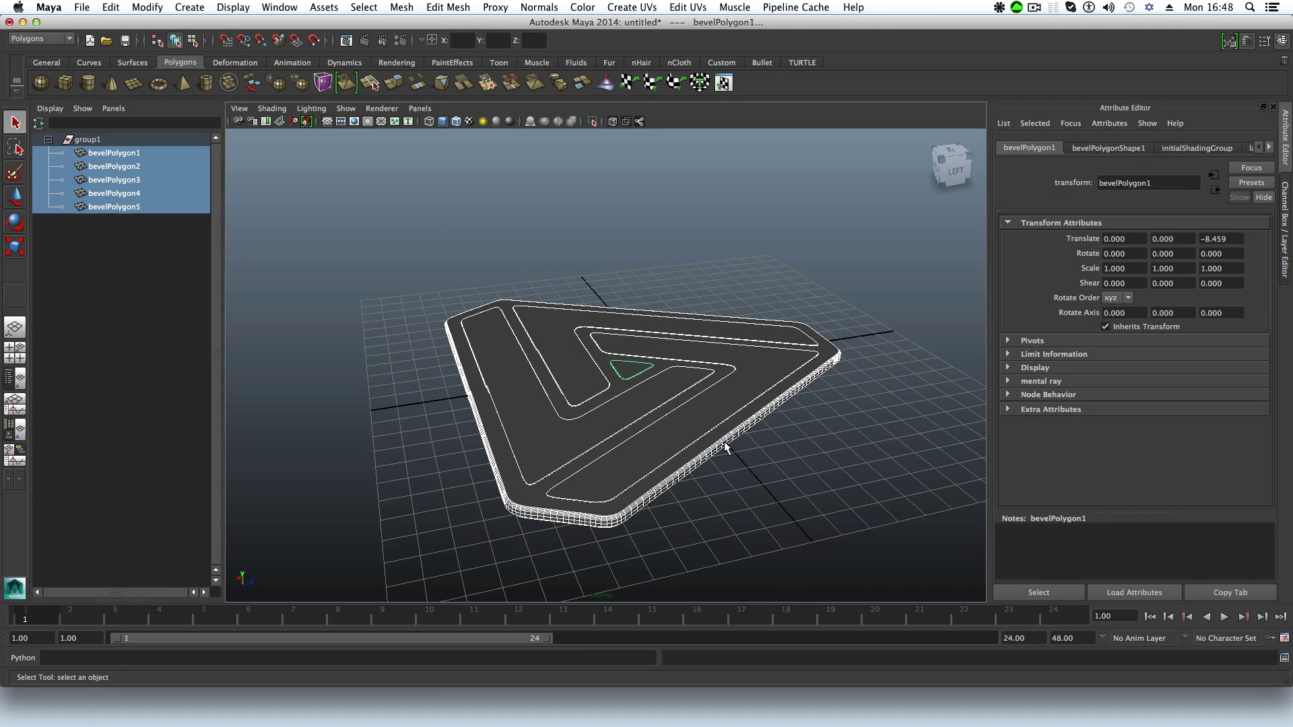
shift+click(725, 446)
mouse_move(740, 473)
alt+mouse_down()
mouse_move(756, 499)
mouse_move(794, 485)
mouse_move(748, 465)
alt+mouse_up()
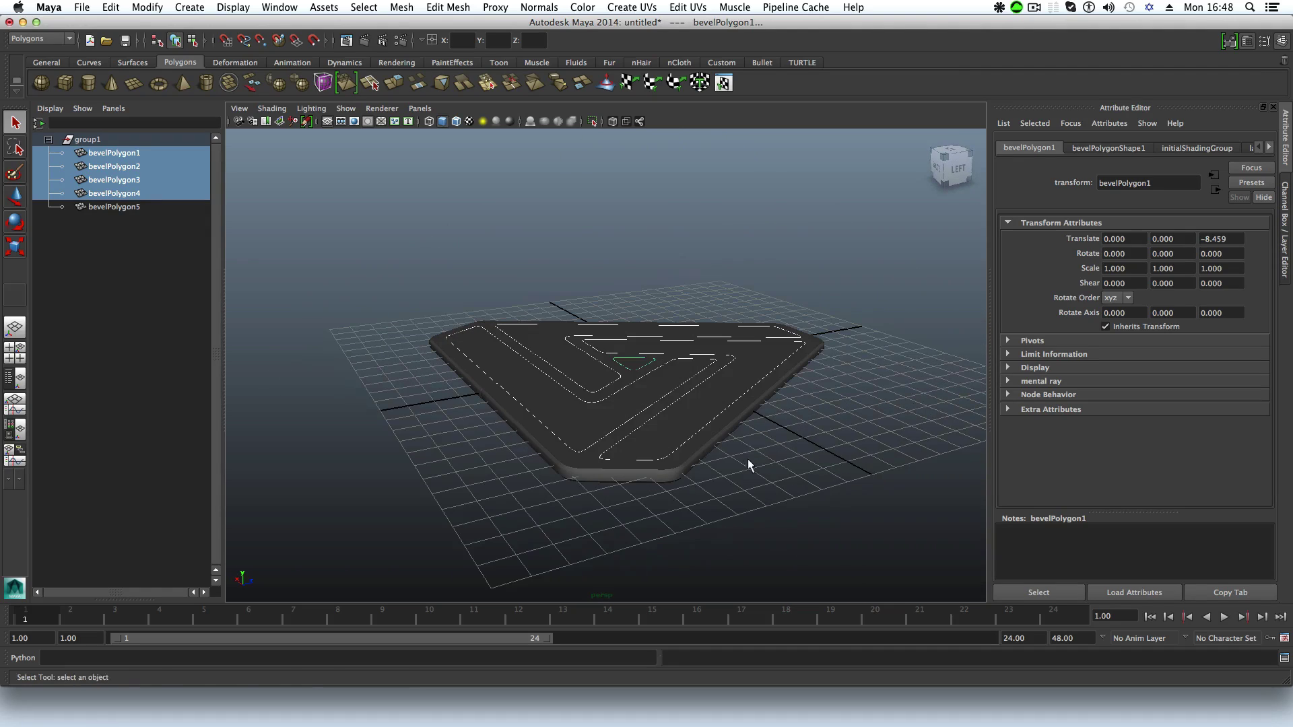
Step: Move the four band pieces up to translate Z -8.816, raised above the bevelPolygon5 slab
key(w)
drag(639, 441, 762, 455)
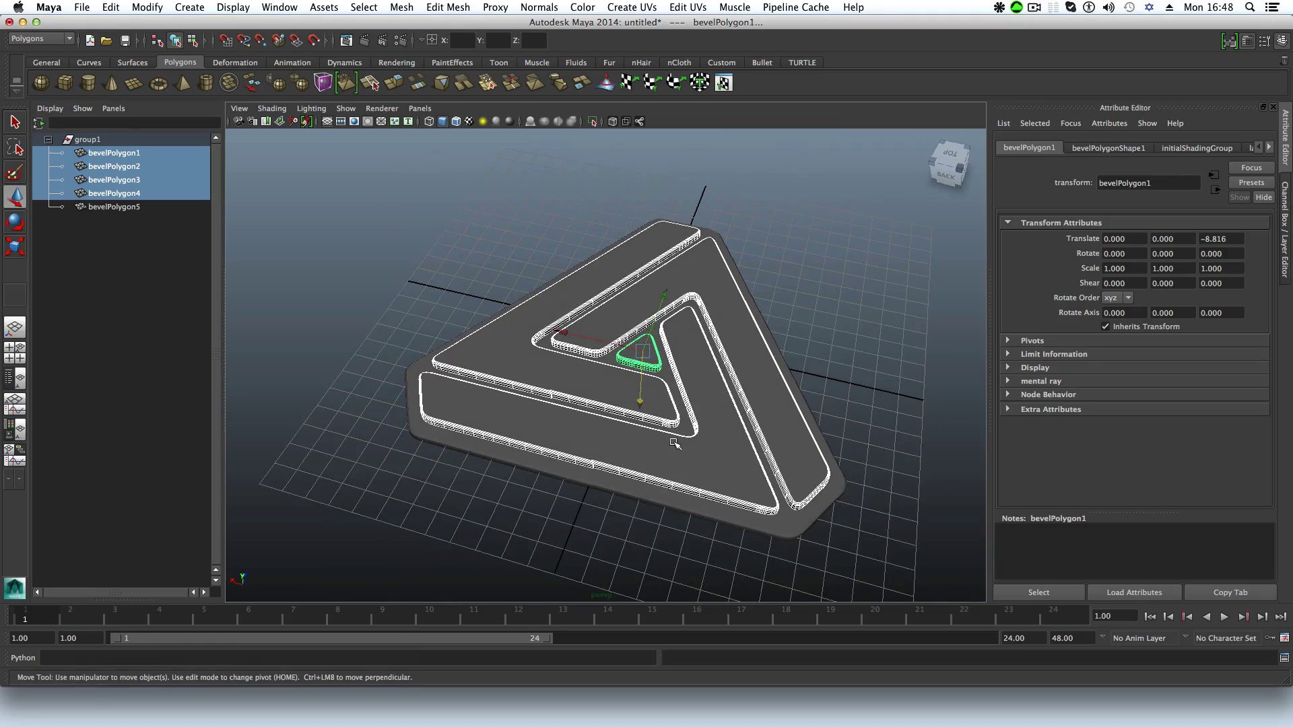
alt+middle_drag(654, 408, 598, 397)
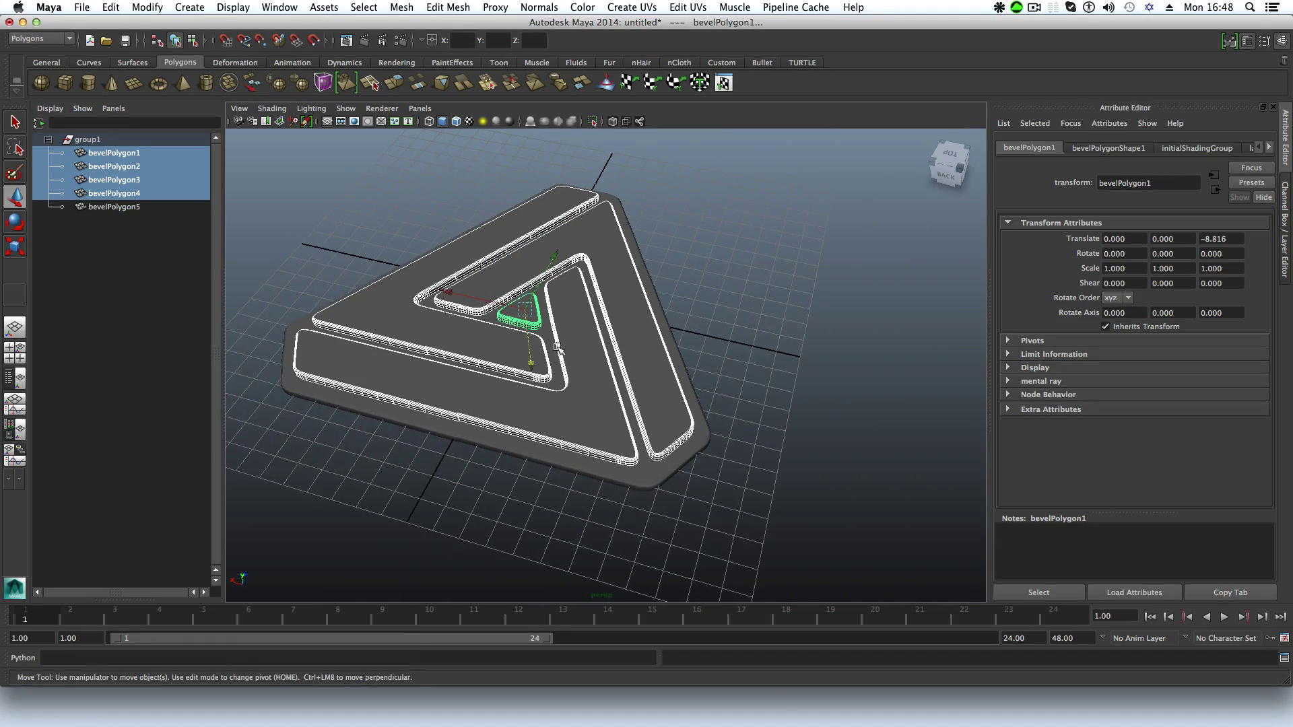
alt+drag(603, 400, 666, 386)
Step: On bevelPolygon5 in face mode, select the entire outer rim face loop and orbit to verify it
click(667, 387)
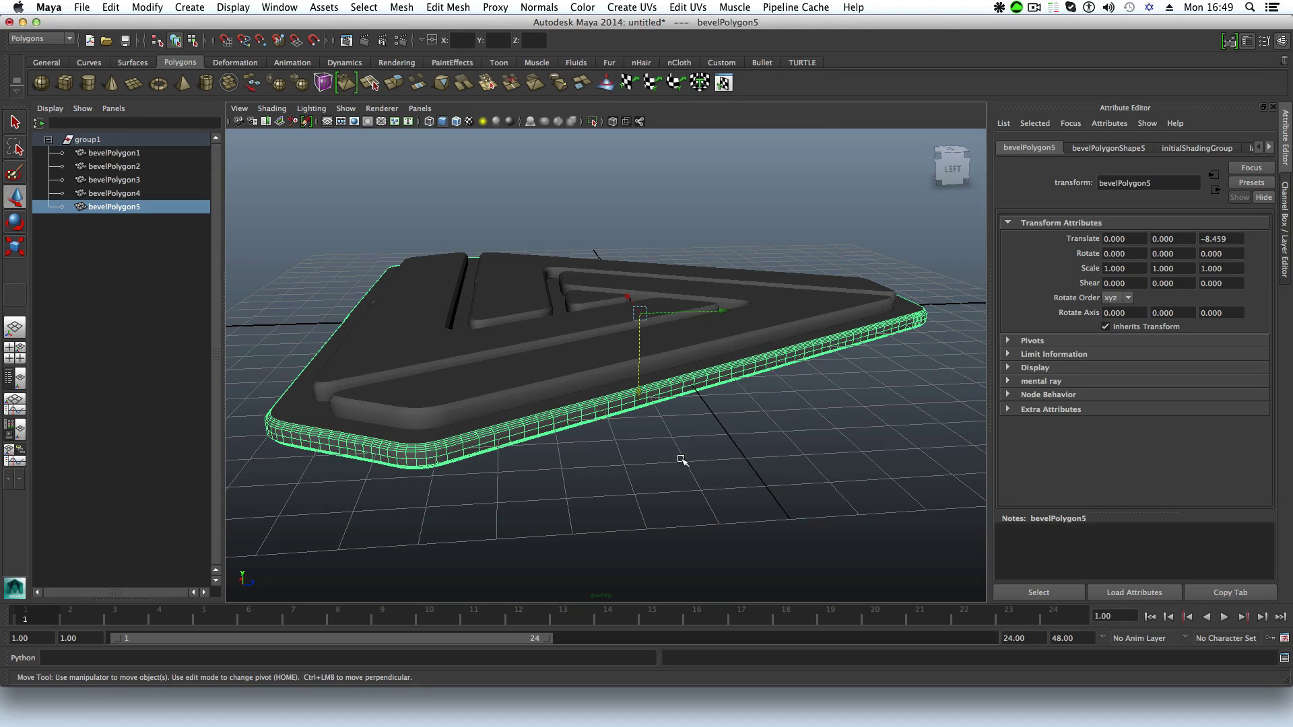
right_click(584, 406)
click(590, 439)
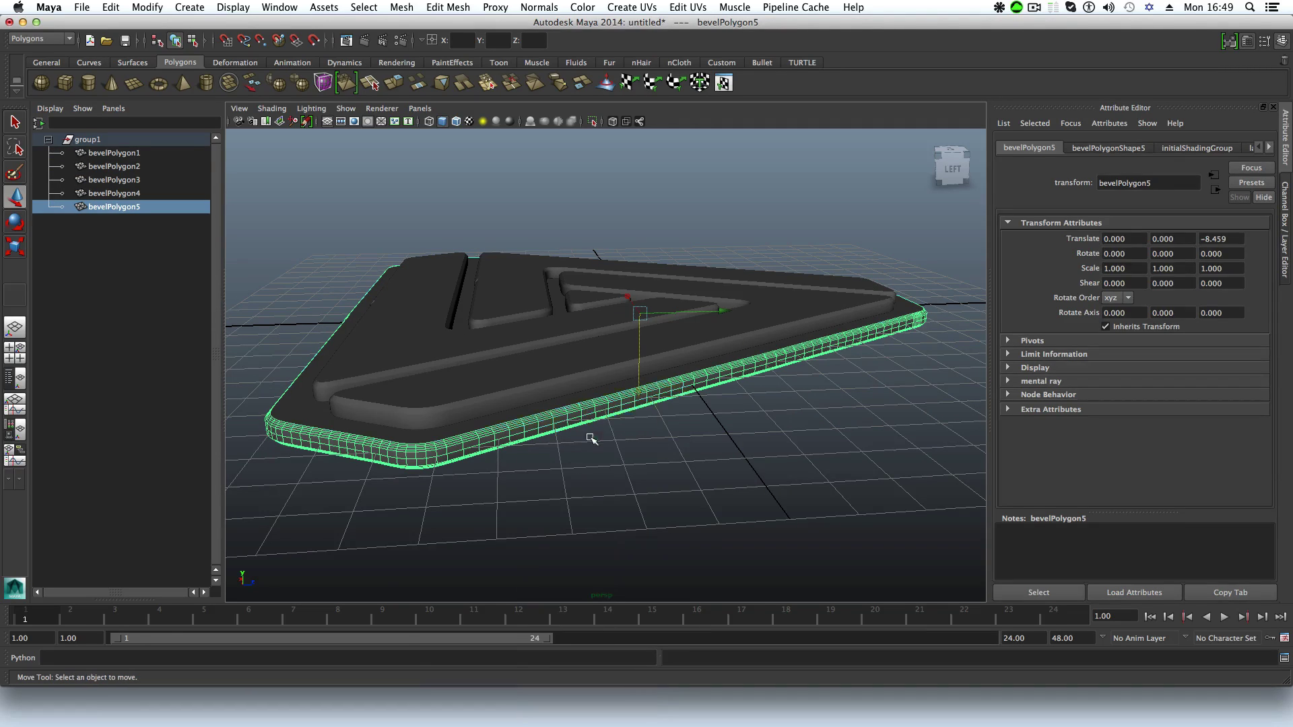
click(559, 421)
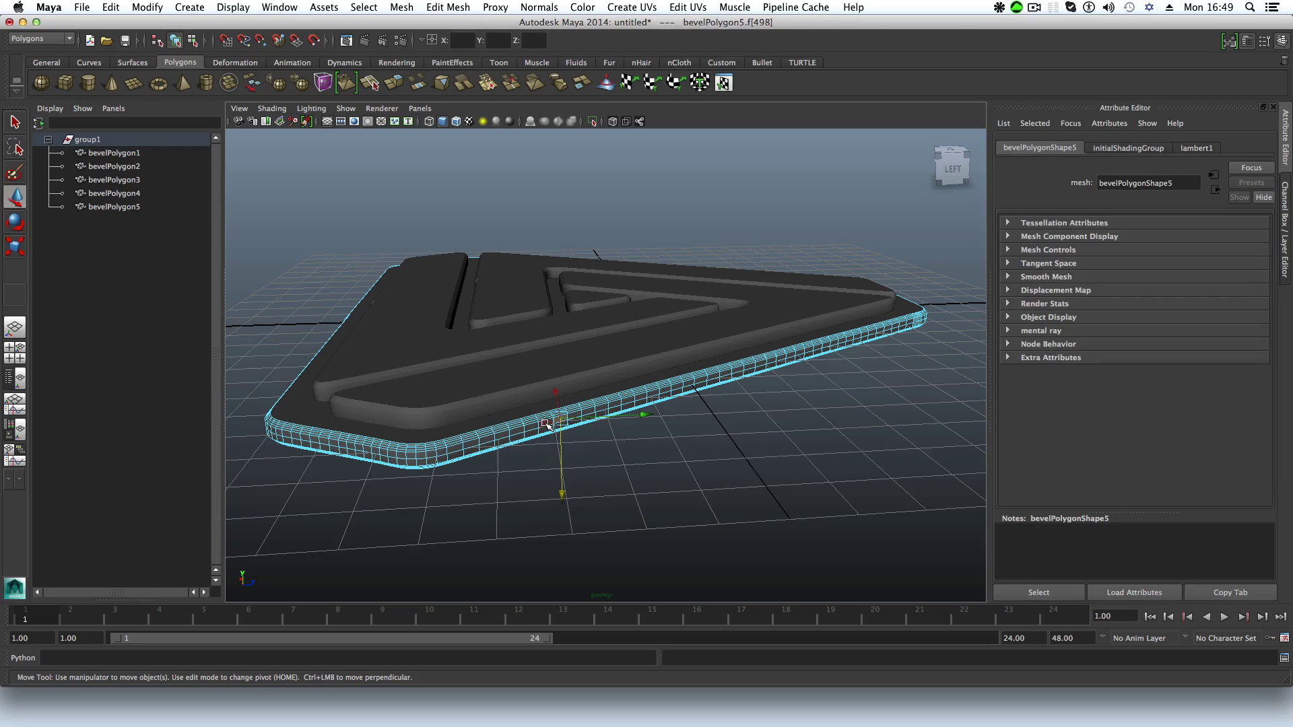
double_click(546, 424)
alt+drag(549, 500, 650, 397)
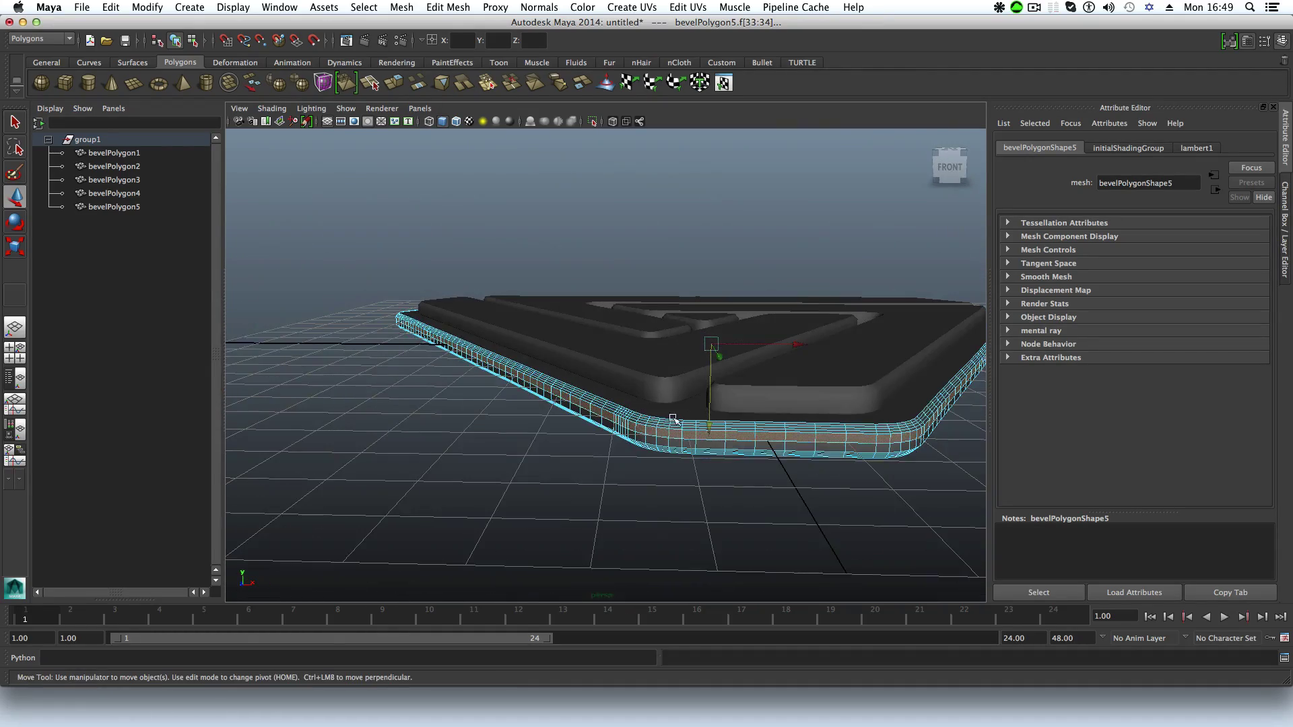
alt+drag(909, 427, 597, 407)
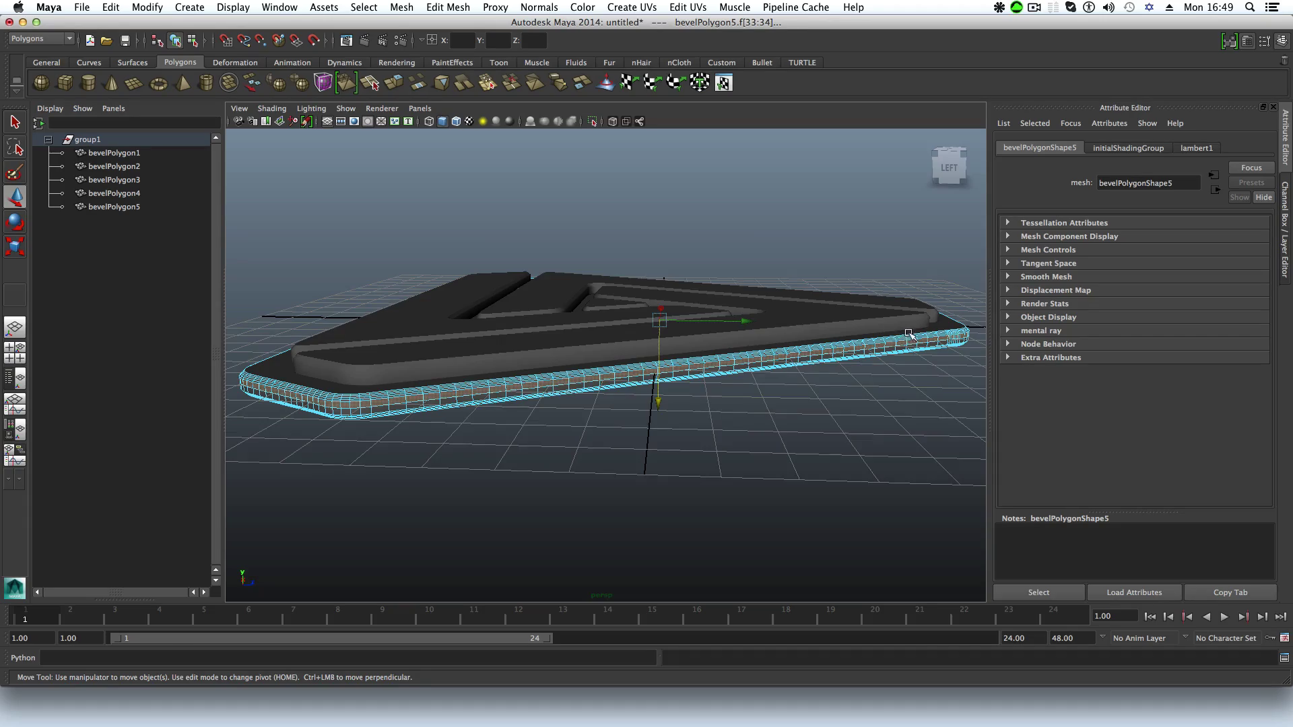
alt+drag(913, 340, 689, 375)
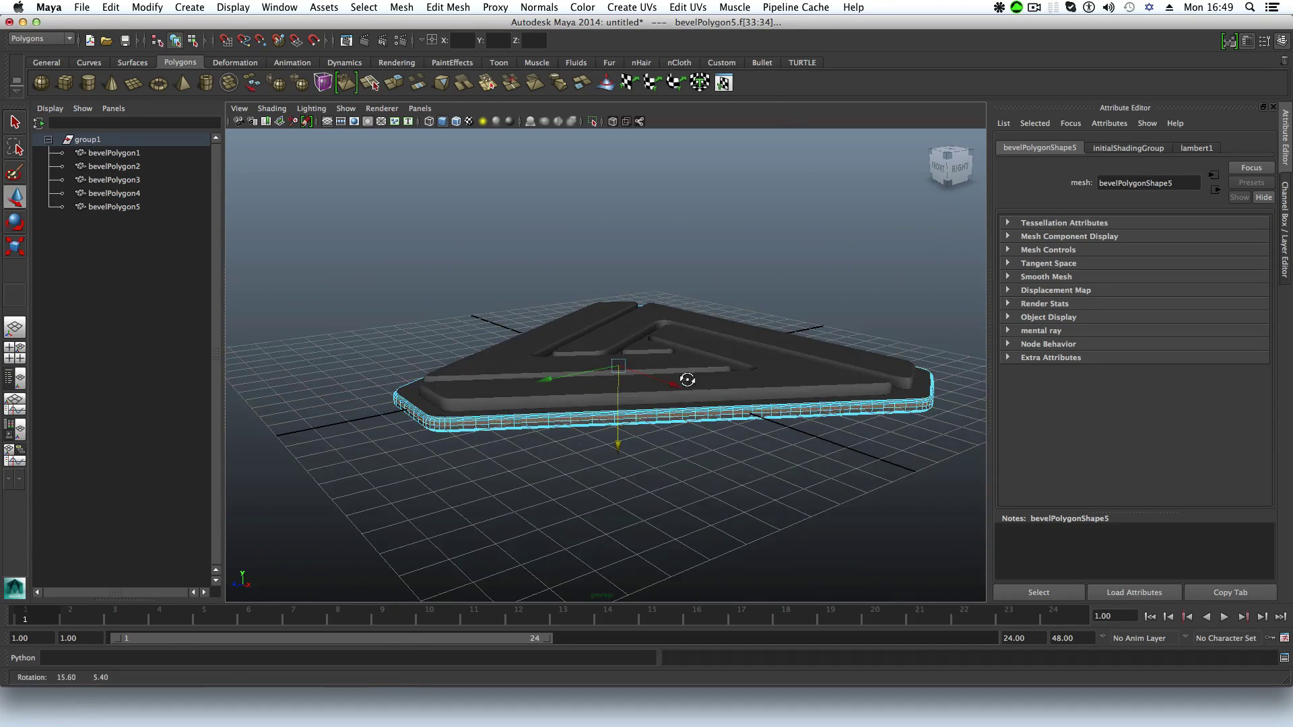
alt+drag(949, 392, 620, 437)
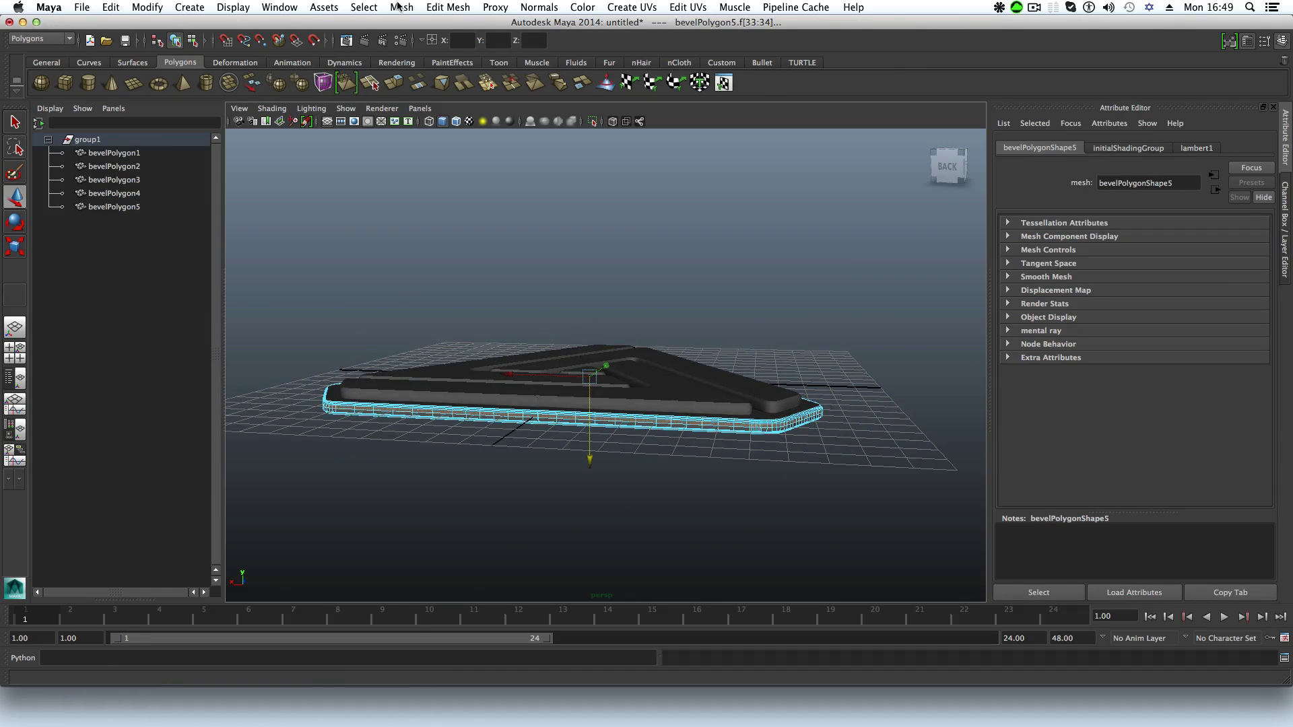
Step: Duplicate the rim faces into polySurface2 with Edit Mesh > Duplicate Face, then return to object mode
click(444, 8)
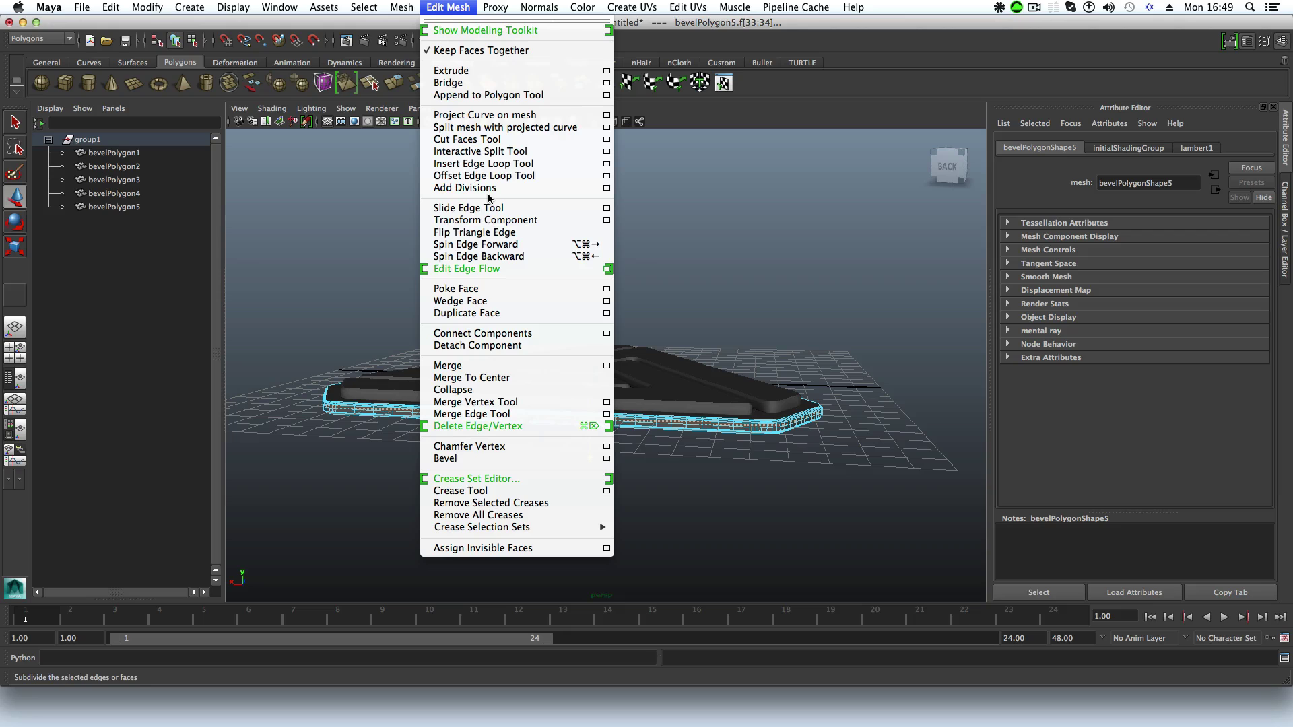
click(495, 315)
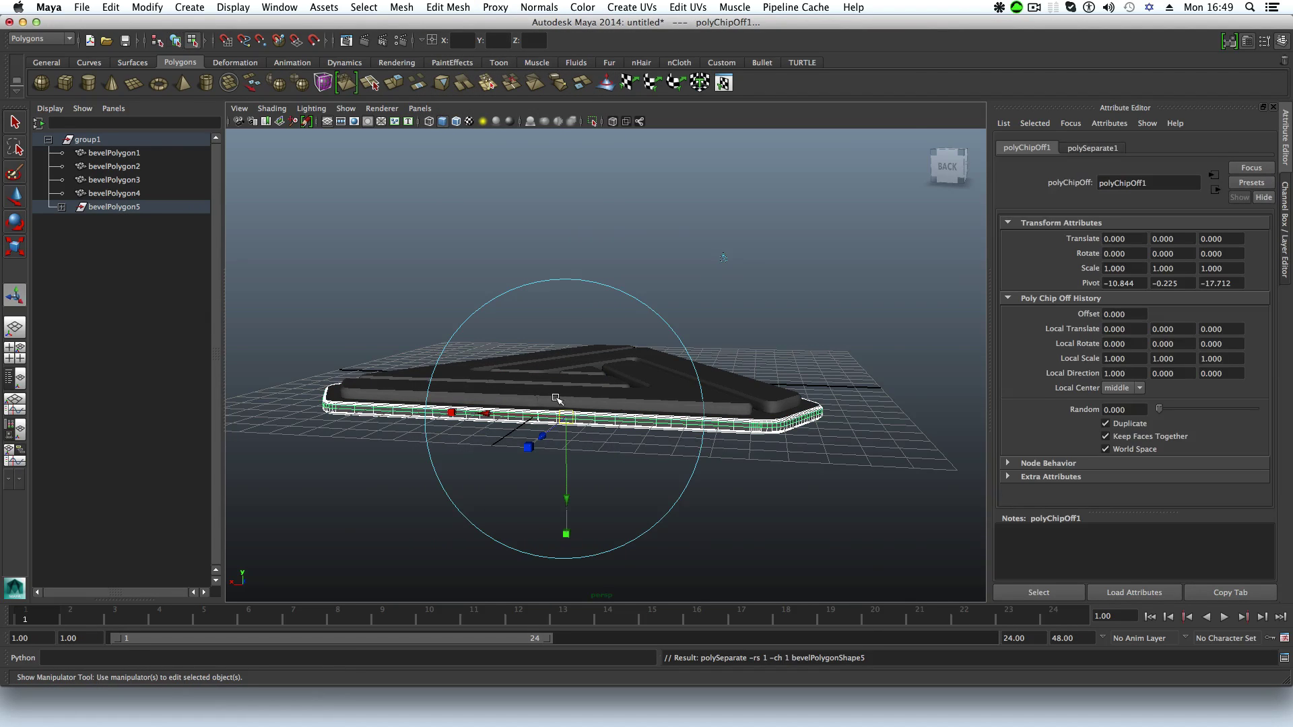
scroll(559, 400, up, 3)
scroll(625, 515, down, 1)
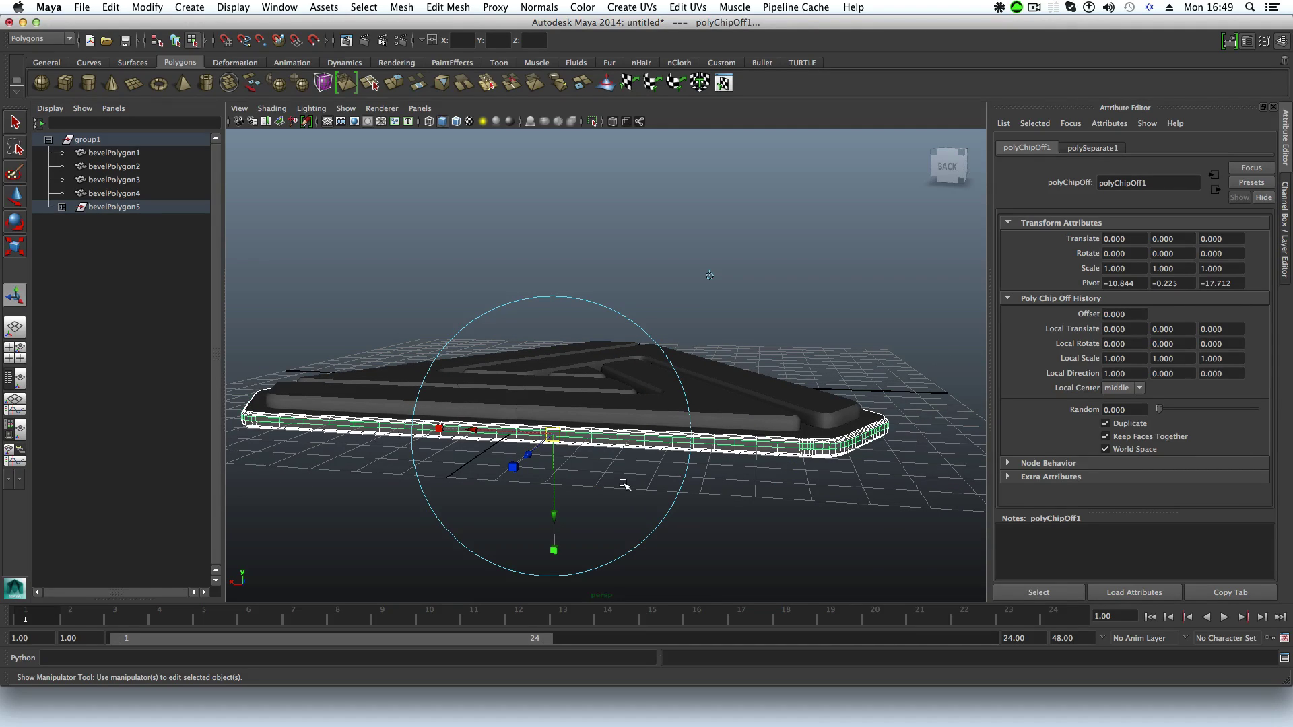
key(F8)
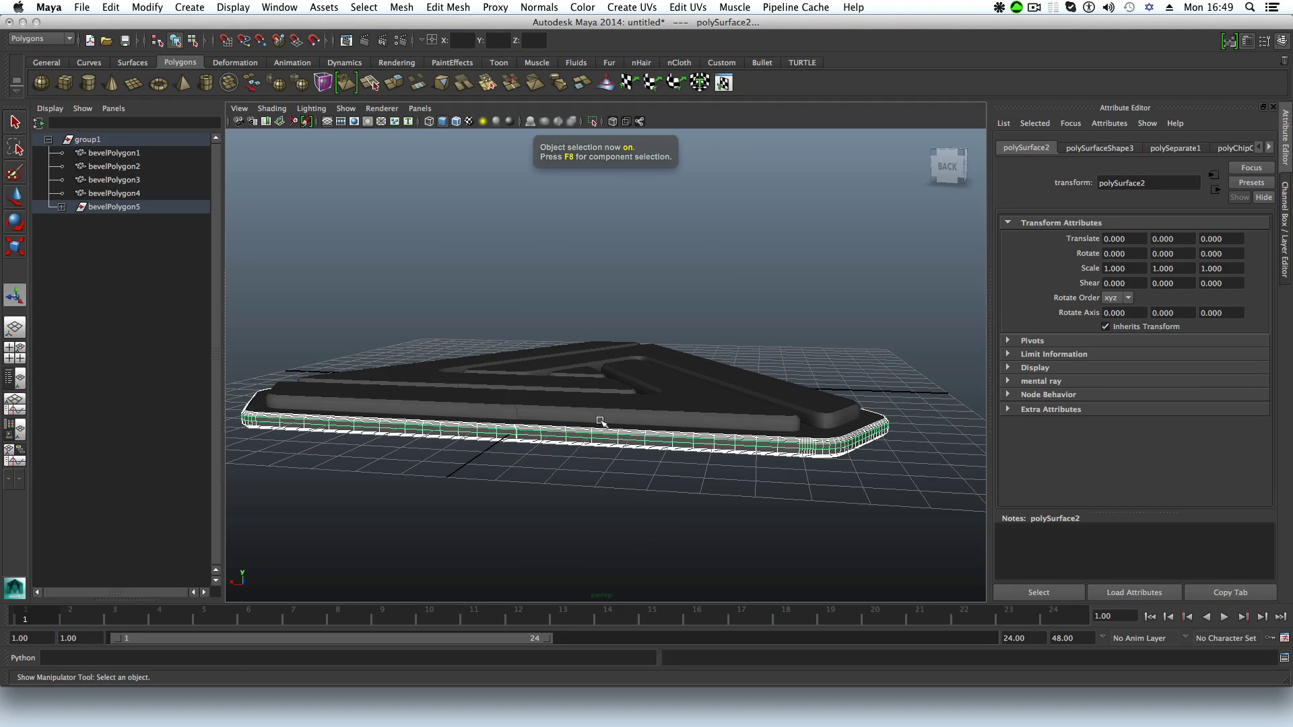
scroll(770, 547, up, 2)
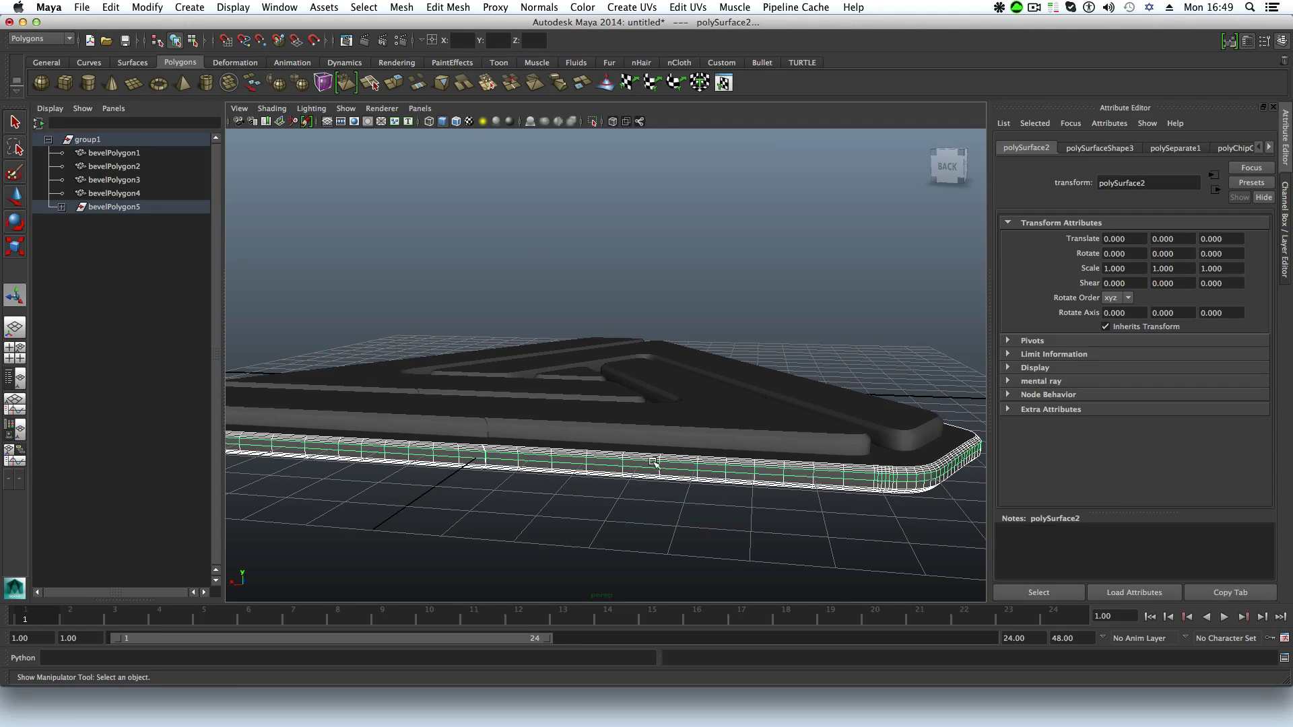
Step: Orbit around the base and click between the two rim surfaces, ending on polySurface1
alt+drag(653, 462, 715, 462)
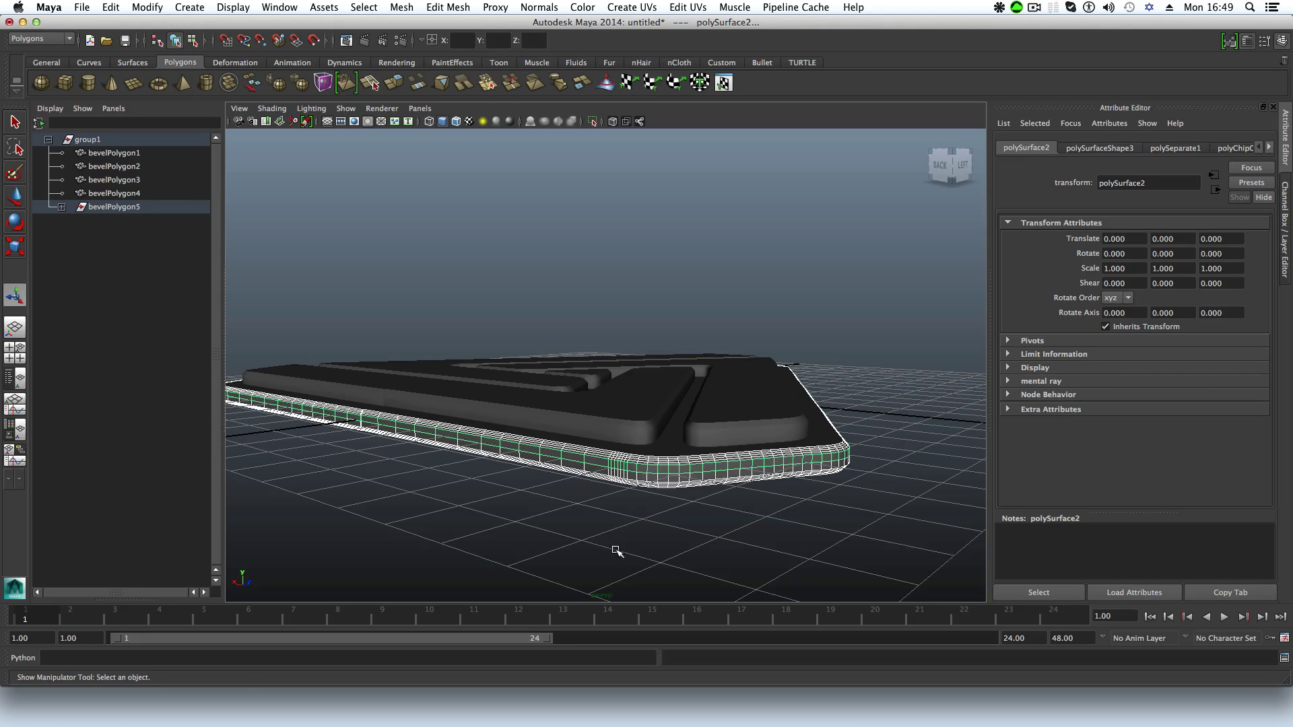
alt+drag(529, 526, 546, 527)
click(544, 468)
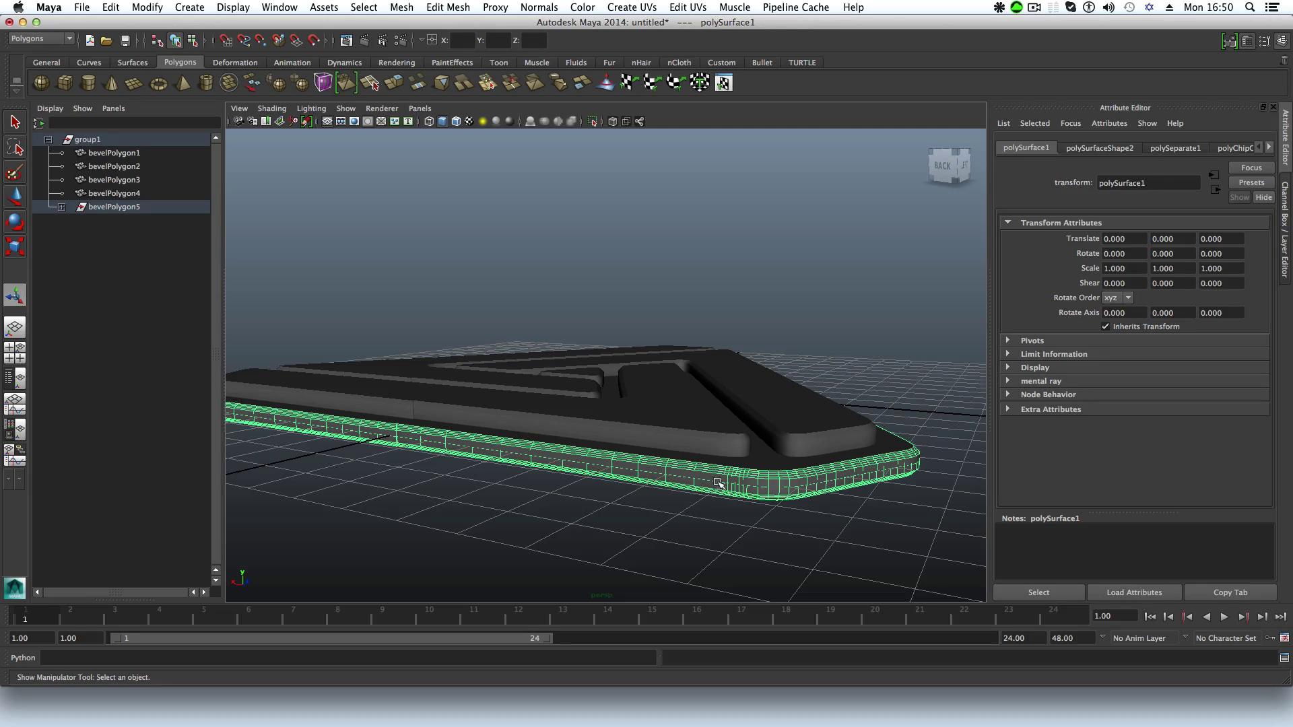
click(659, 471)
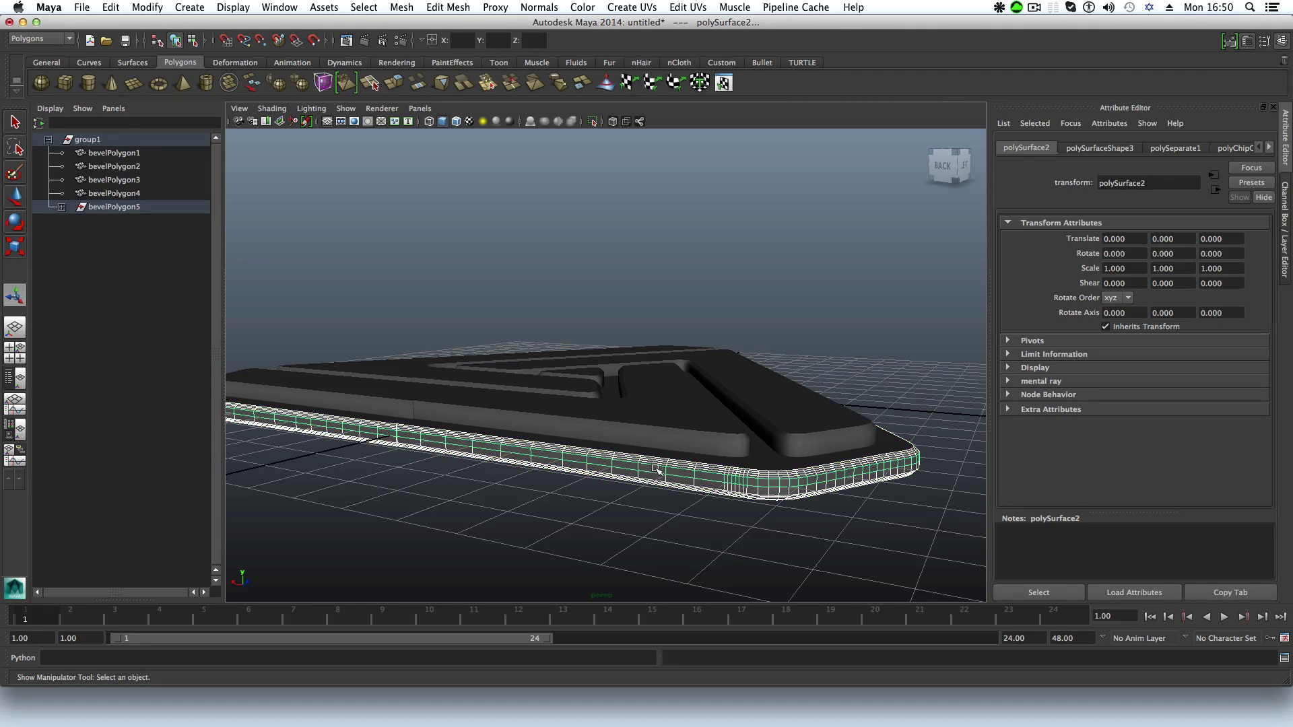
click(656, 473)
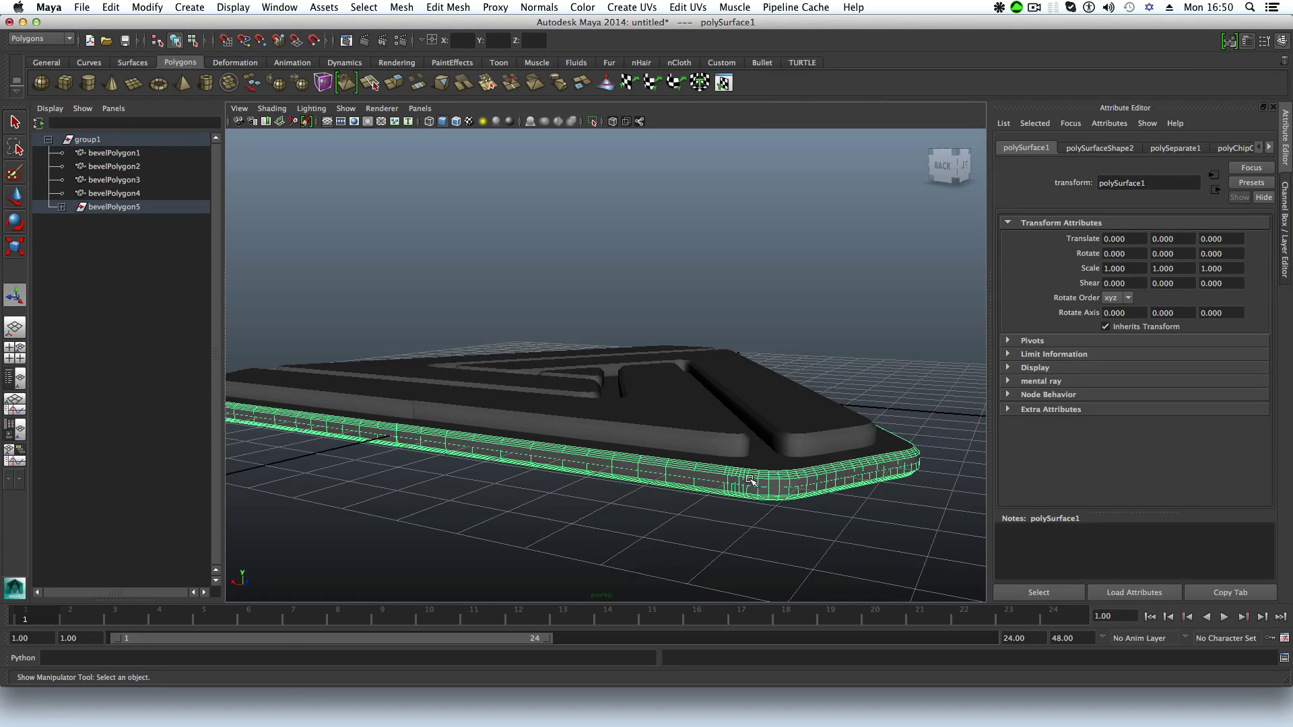
Step: Expand bevelPolygon5 in the Outliner and select polySurface2 to check its faces
alt+right_drag(749, 480, 626, 412)
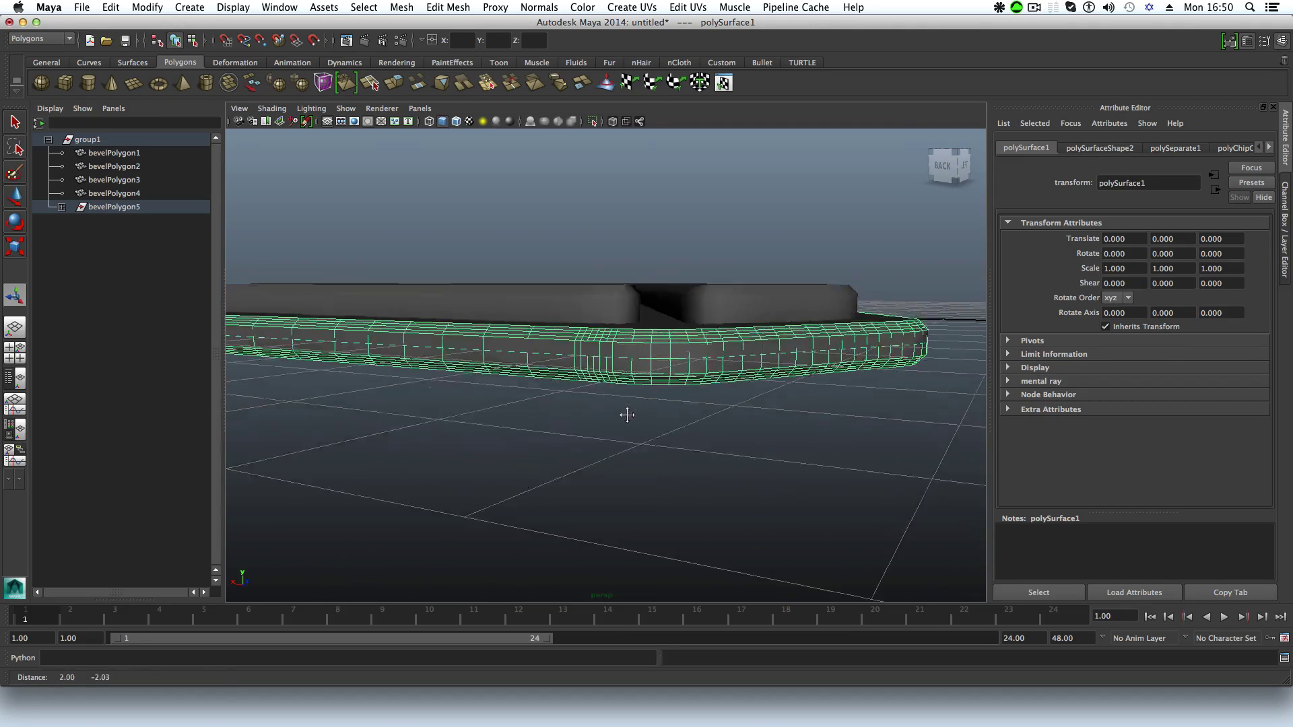
alt+drag(626, 413, 592, 398)
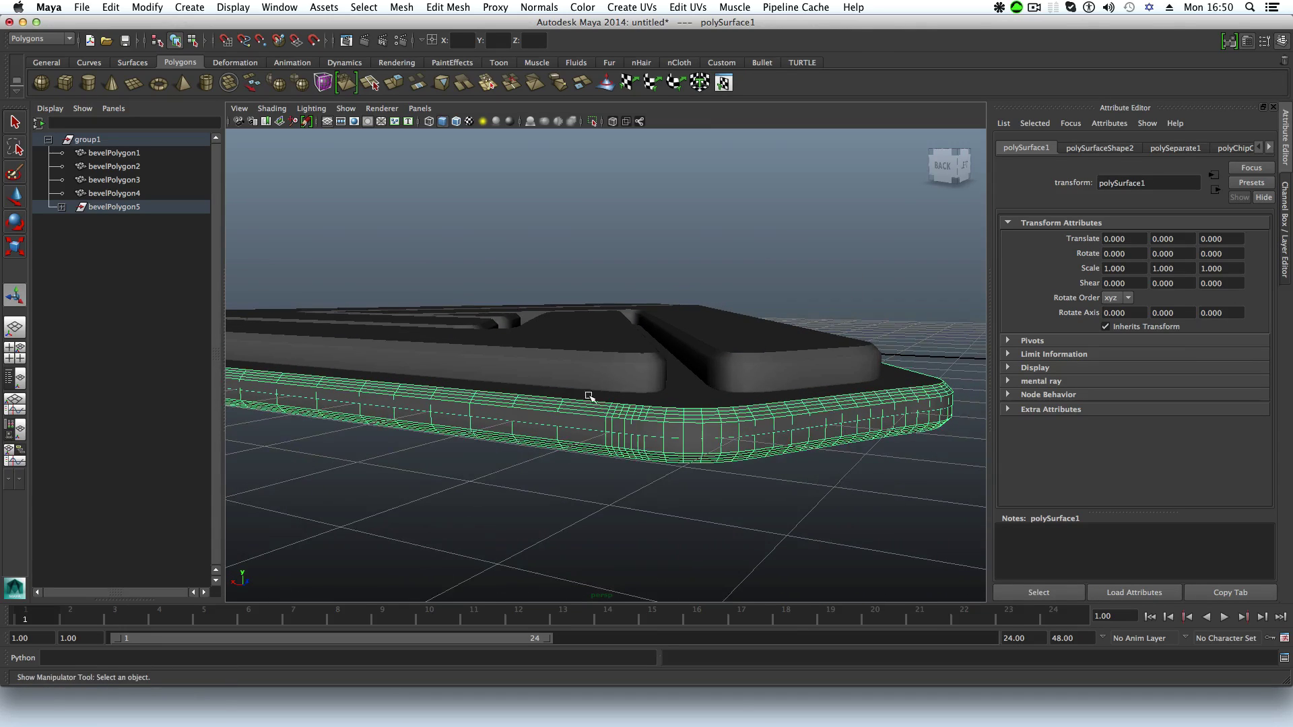
click(61, 207)
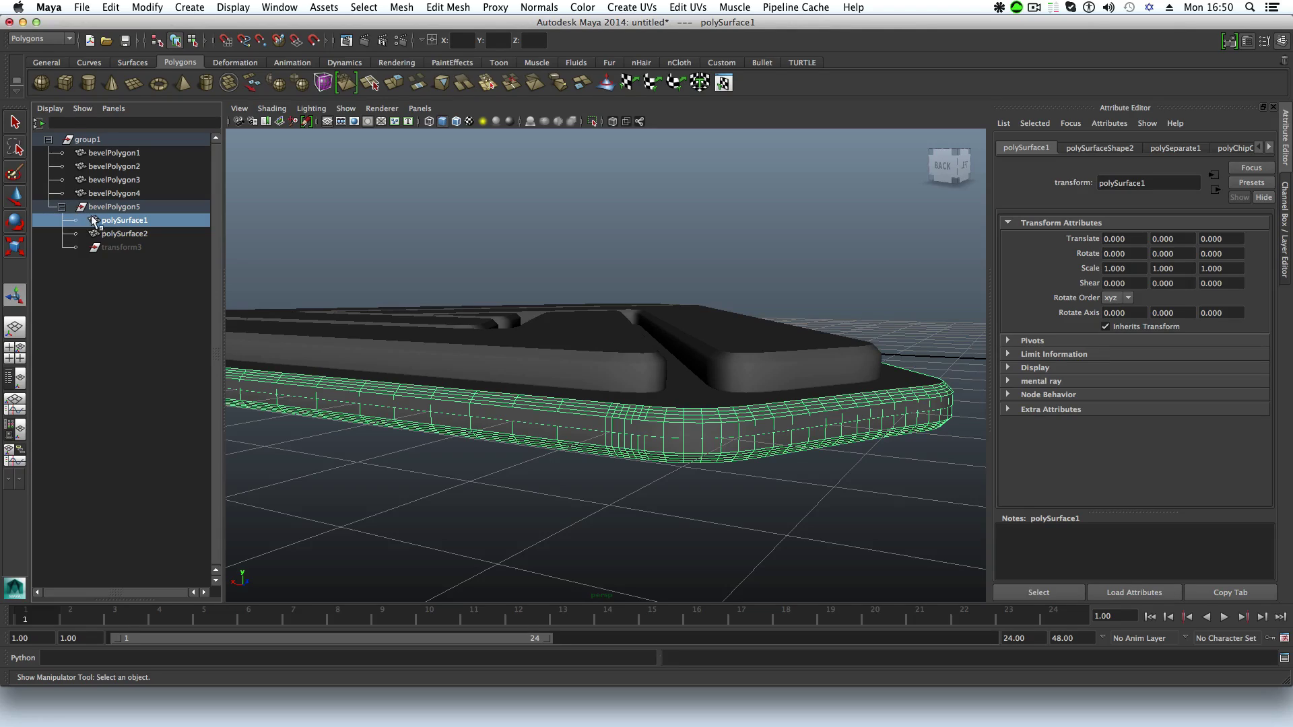
click(122, 234)
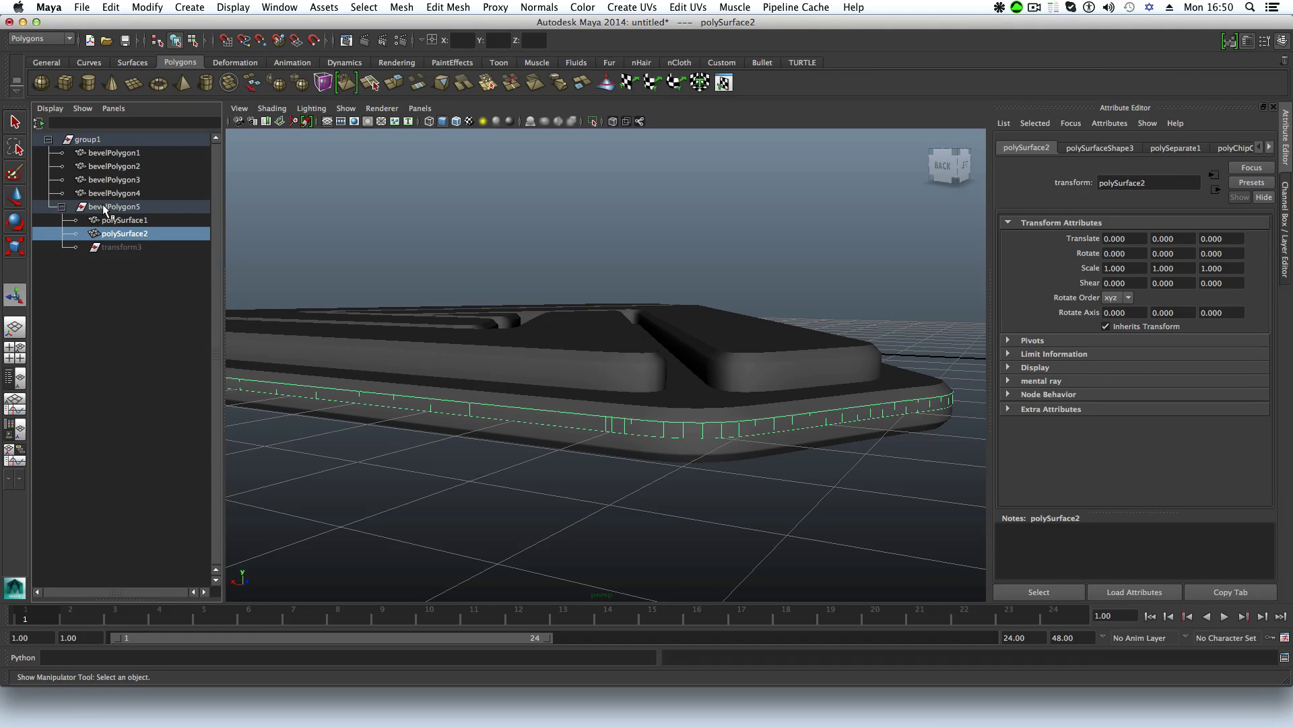
Step: Move polySurface1 to top level and polySurface2 out of bevelPolygon5 into group1
middle_drag(104, 211, 120, 137)
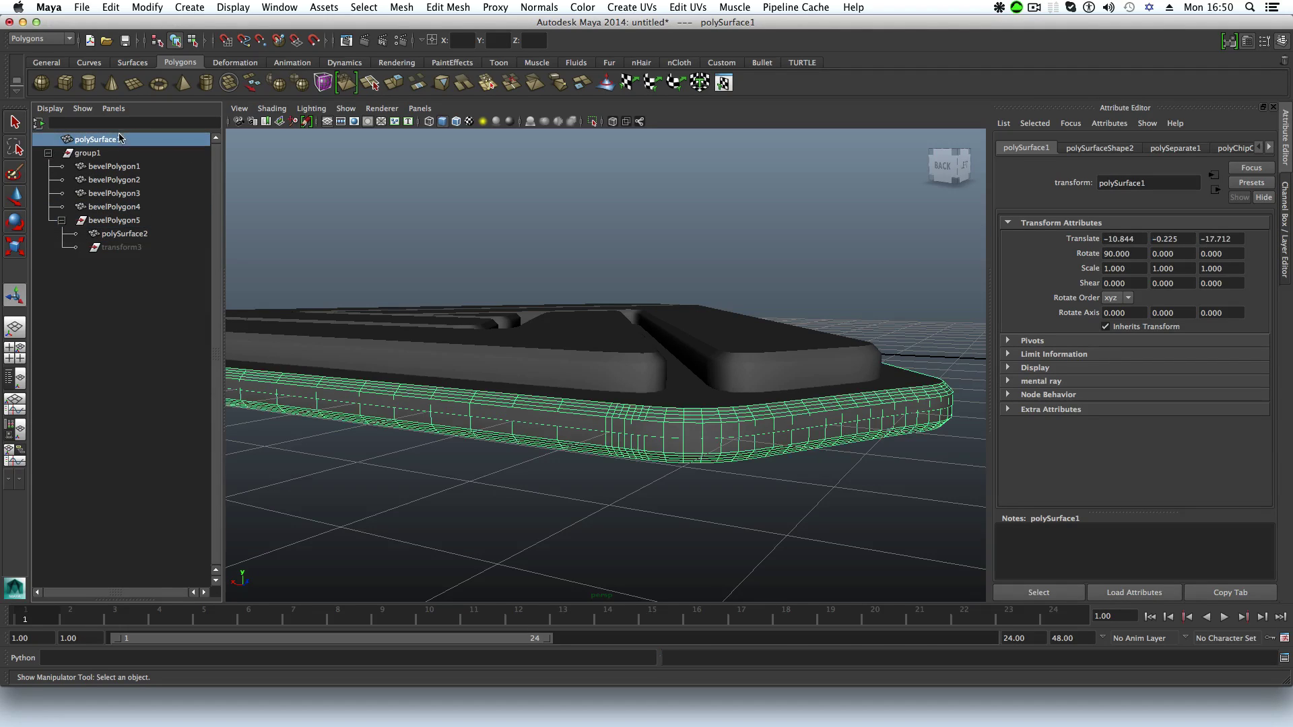
click(107, 235)
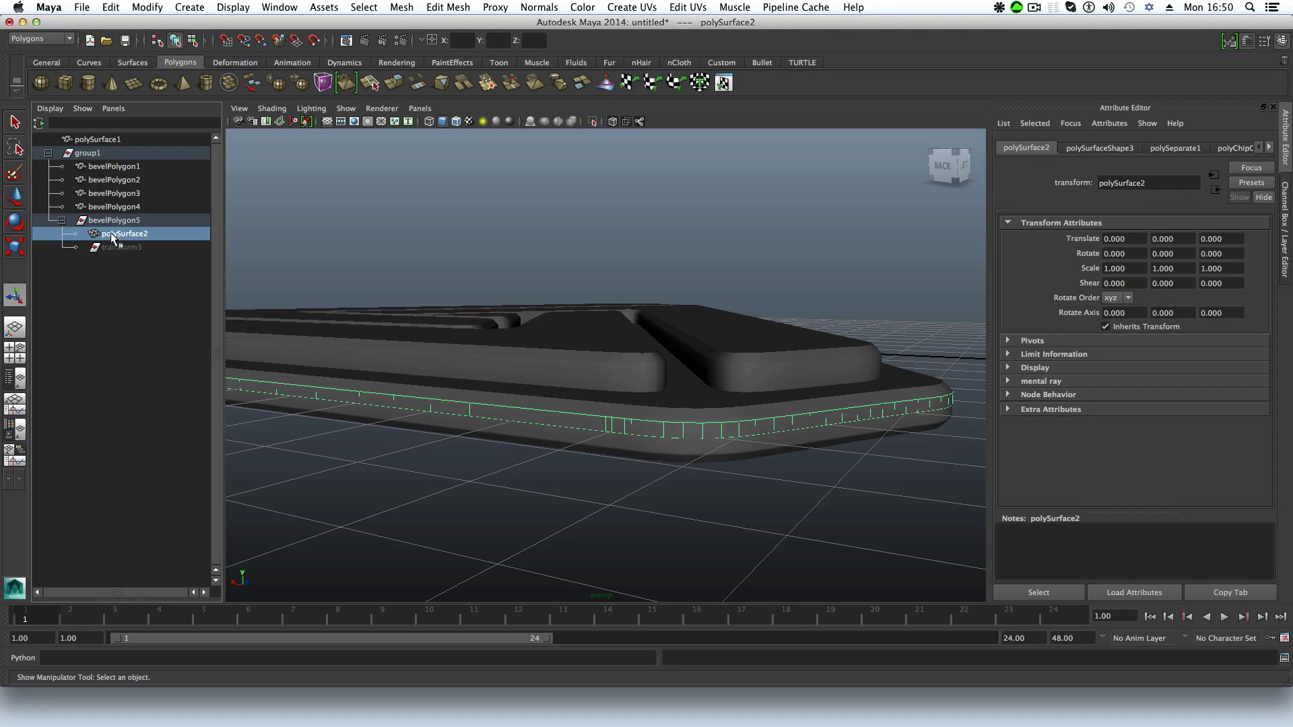
click(111, 222)
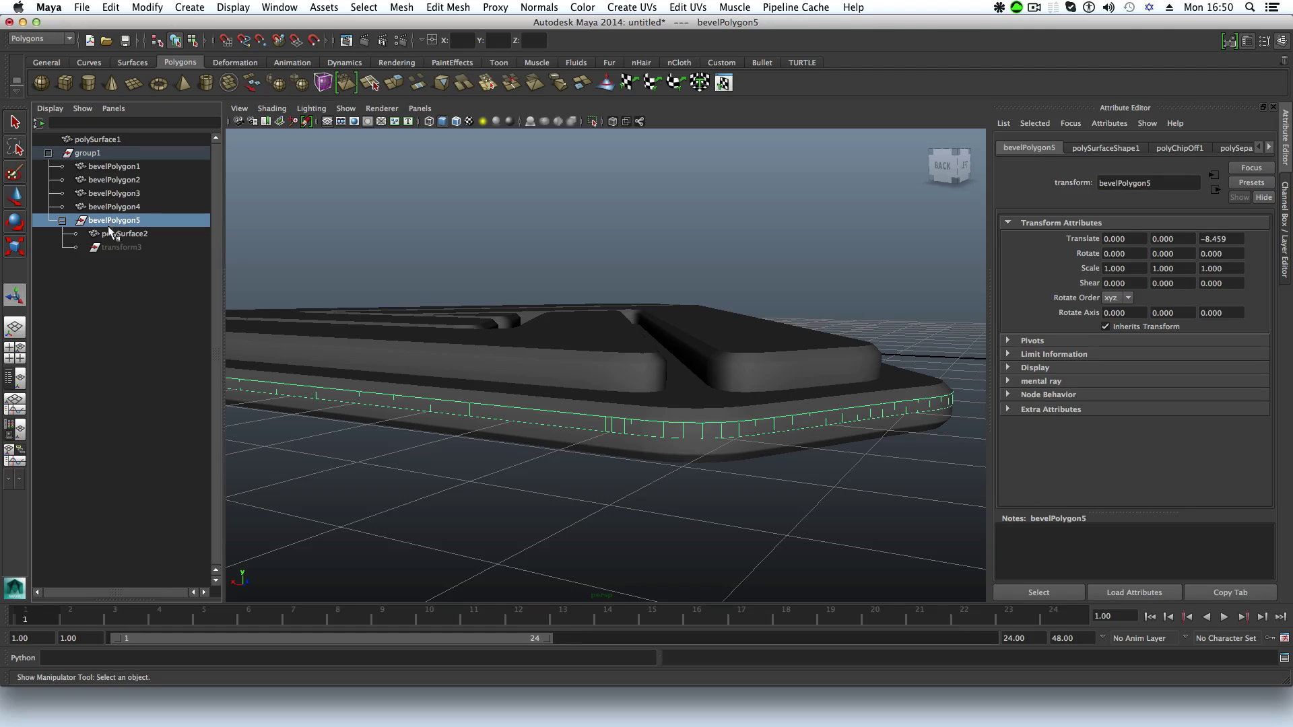
click(110, 236)
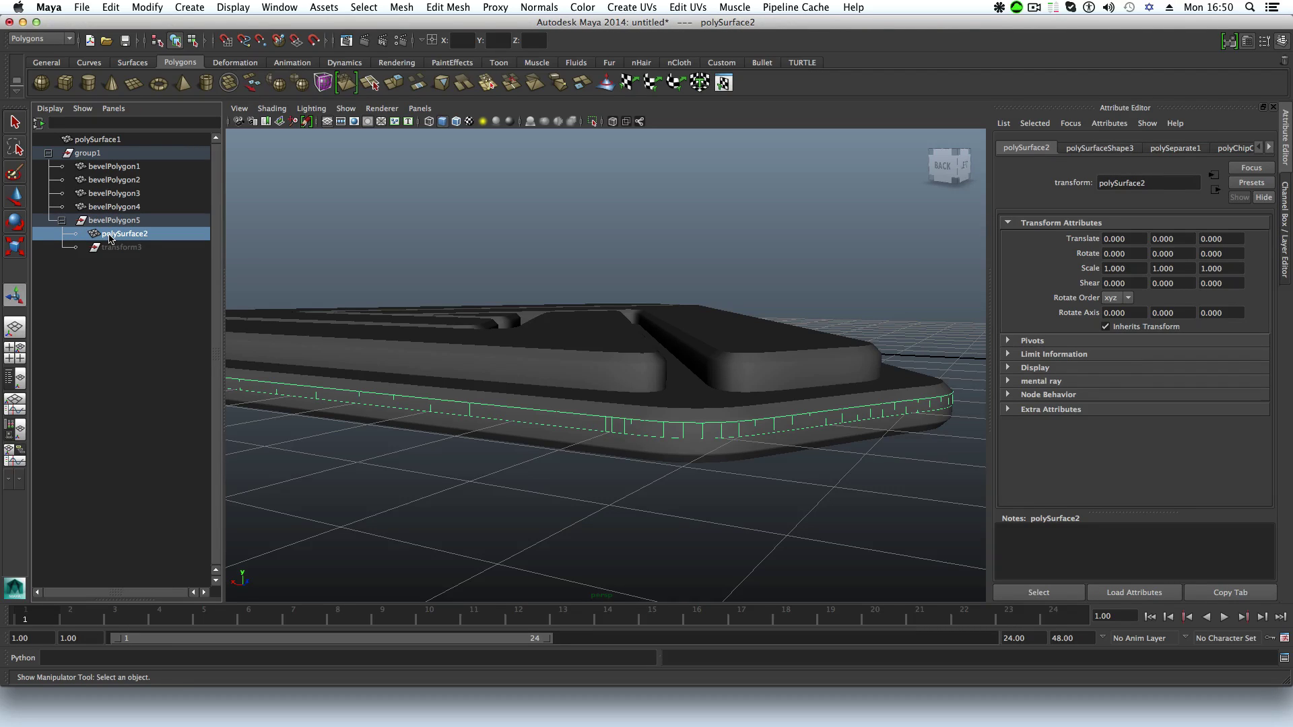
click(123, 138)
click(122, 233)
mouse_move(111, 236)
middle_down()
mouse_move(98, 210)
mouse_move(118, 217)
middle_up()
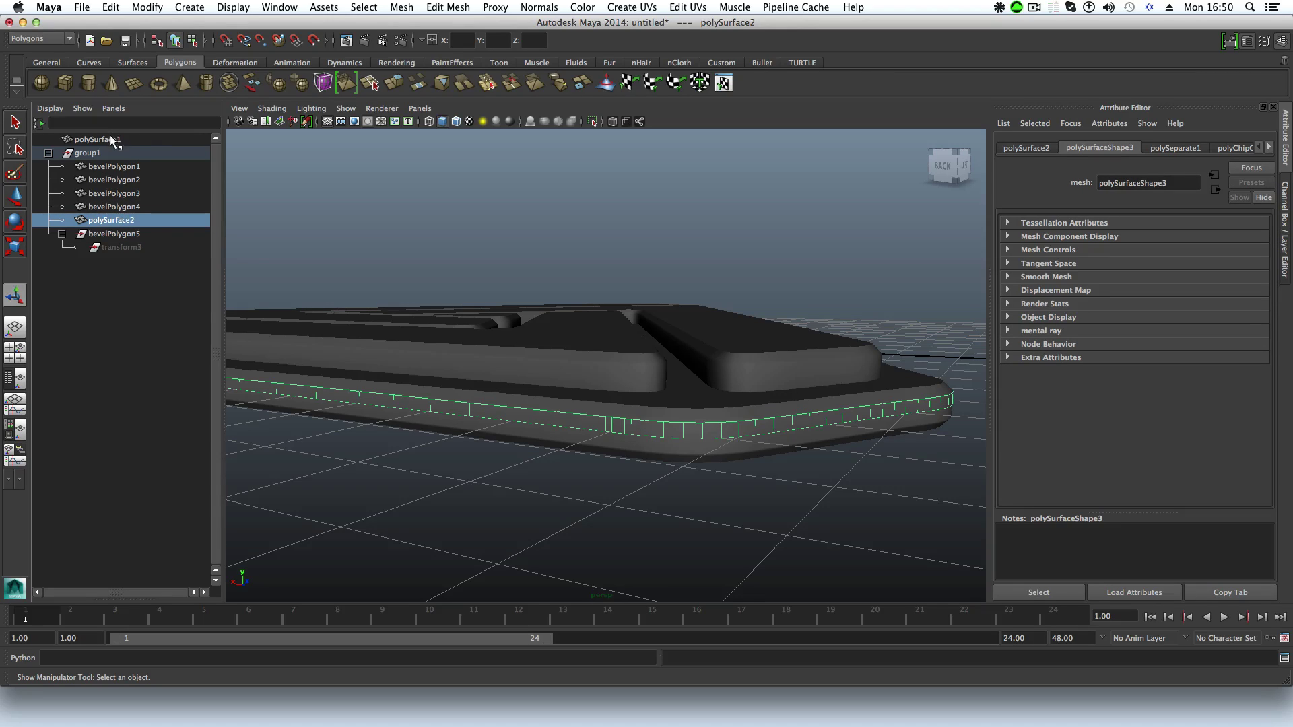
Step: Delete bevelPolygon5 together with its base slab
click(93, 235)
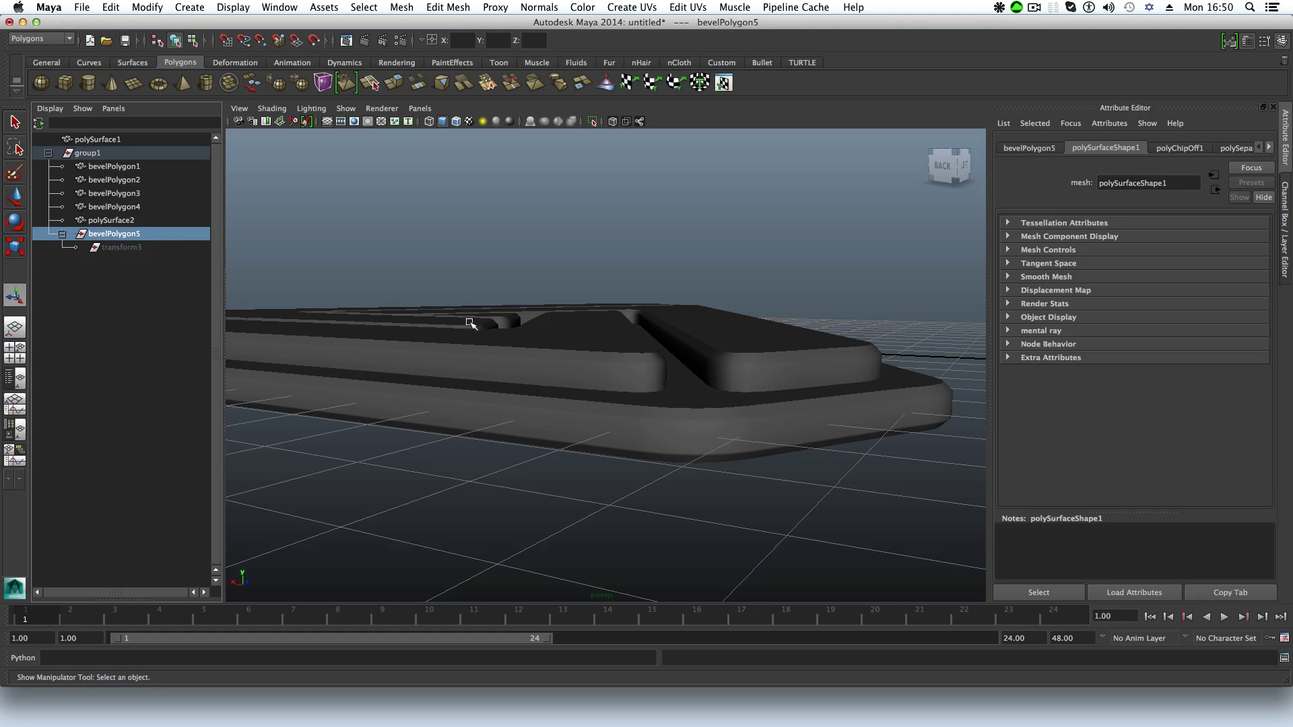
alt+right_drag(732, 363, 433, 341)
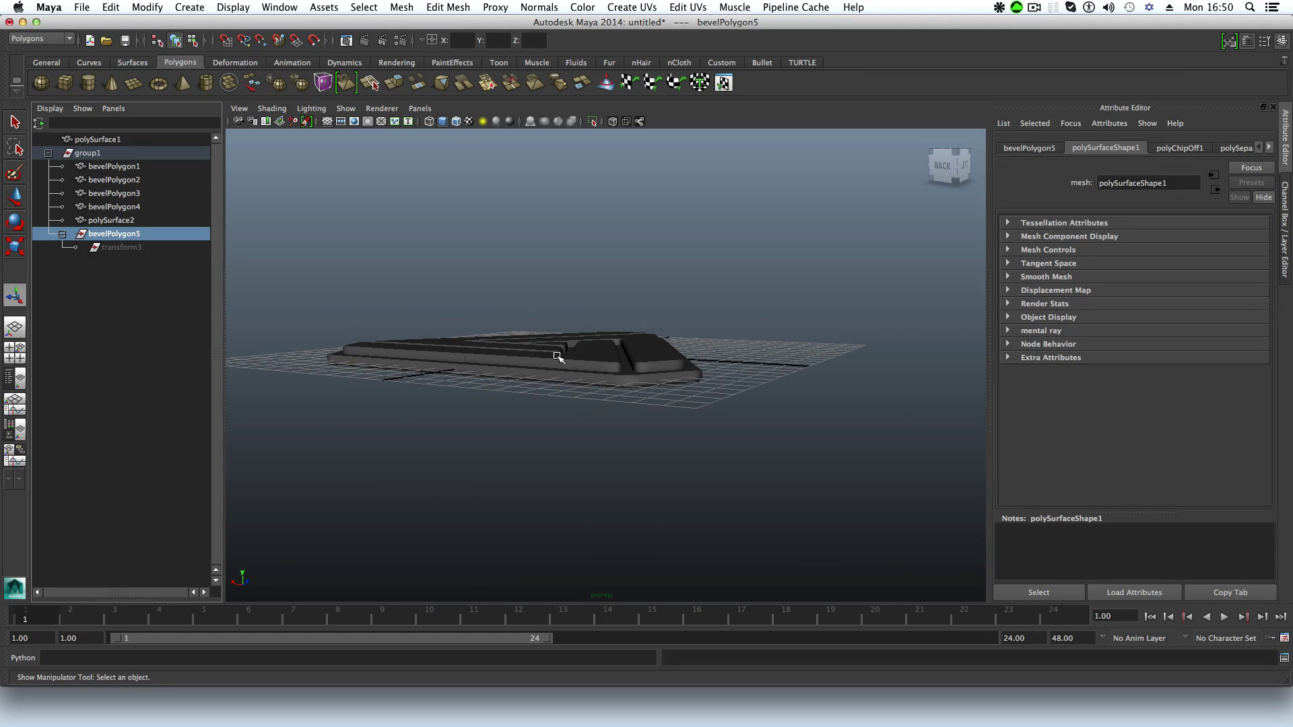
key(Delete)
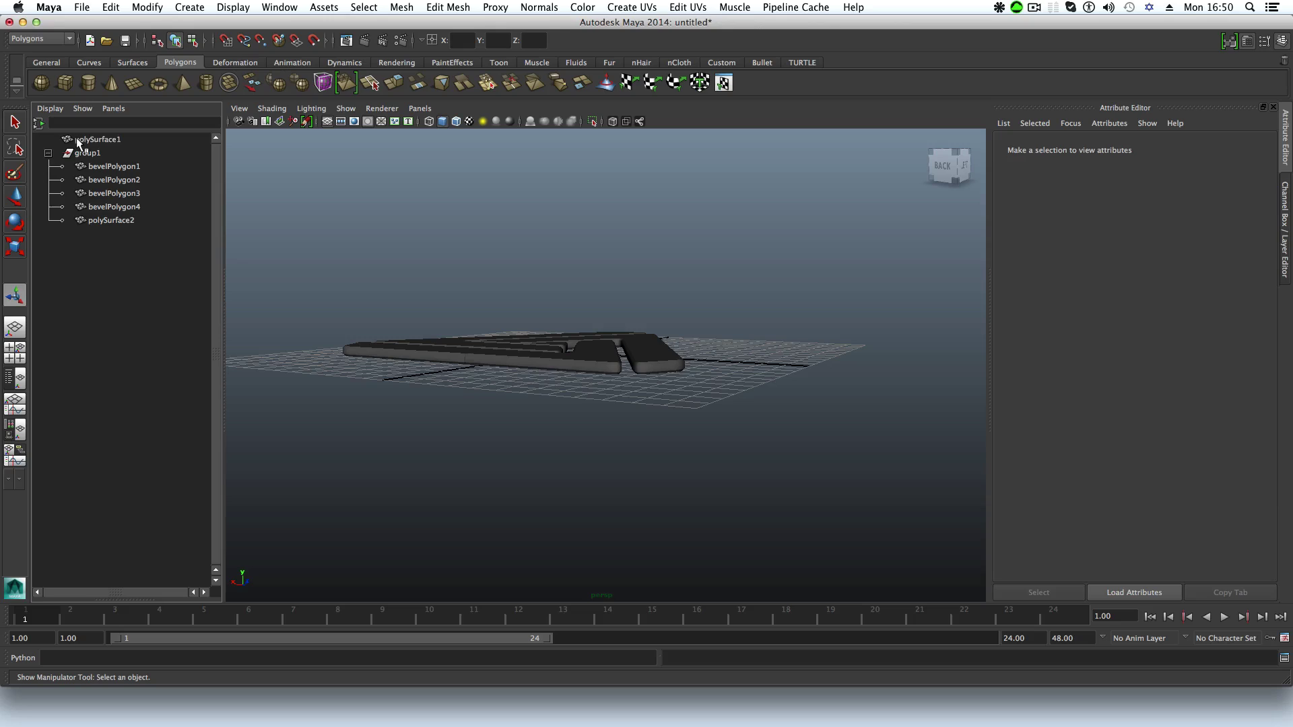
Step: Try reparenting polySurface1 under bevelPolygon2, then between bevelPolygon3 and bevelPolygon4
click(78, 139)
middle_drag(82, 139, 88, 204)
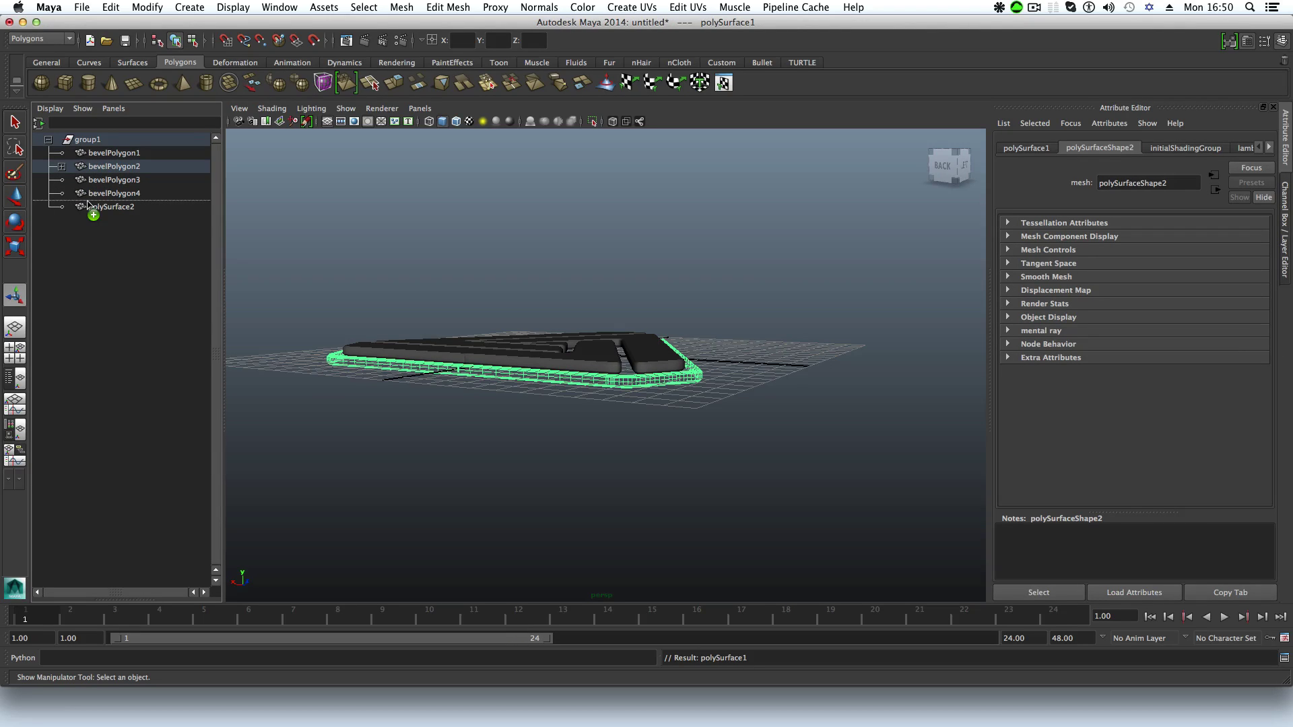
click(61, 166)
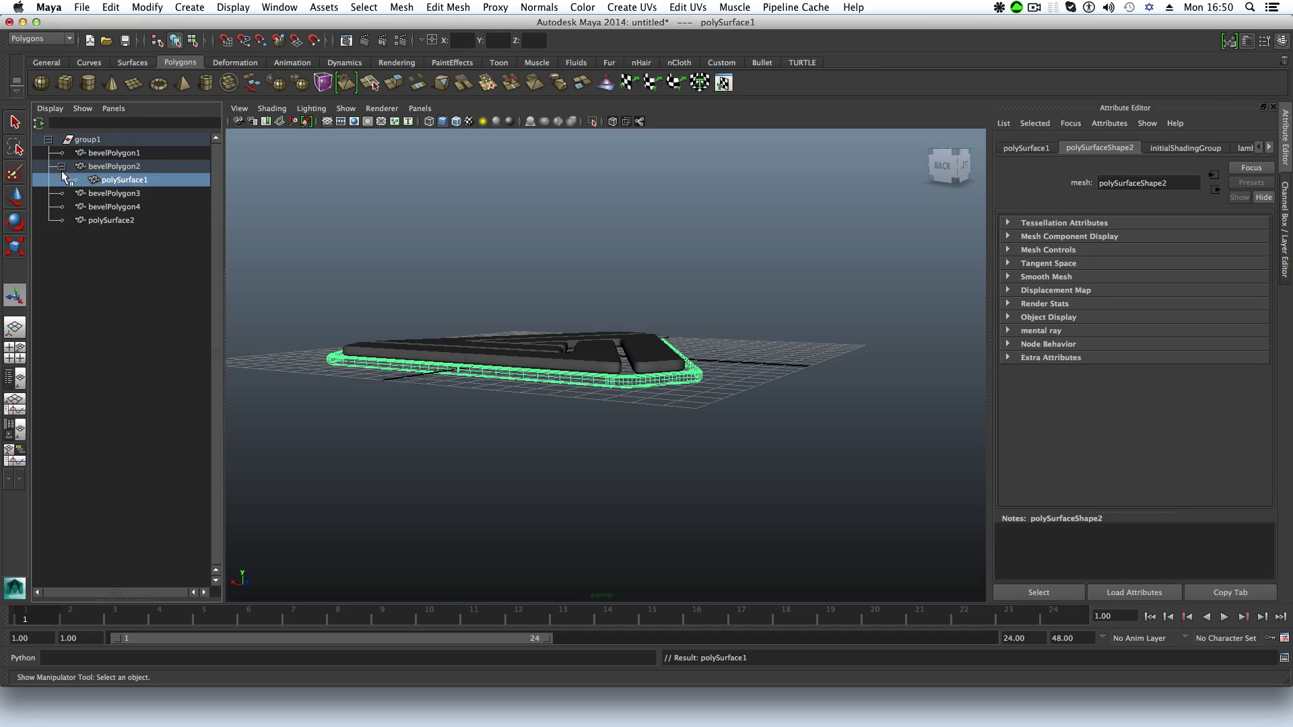
scroll(395, 347, up, 3)
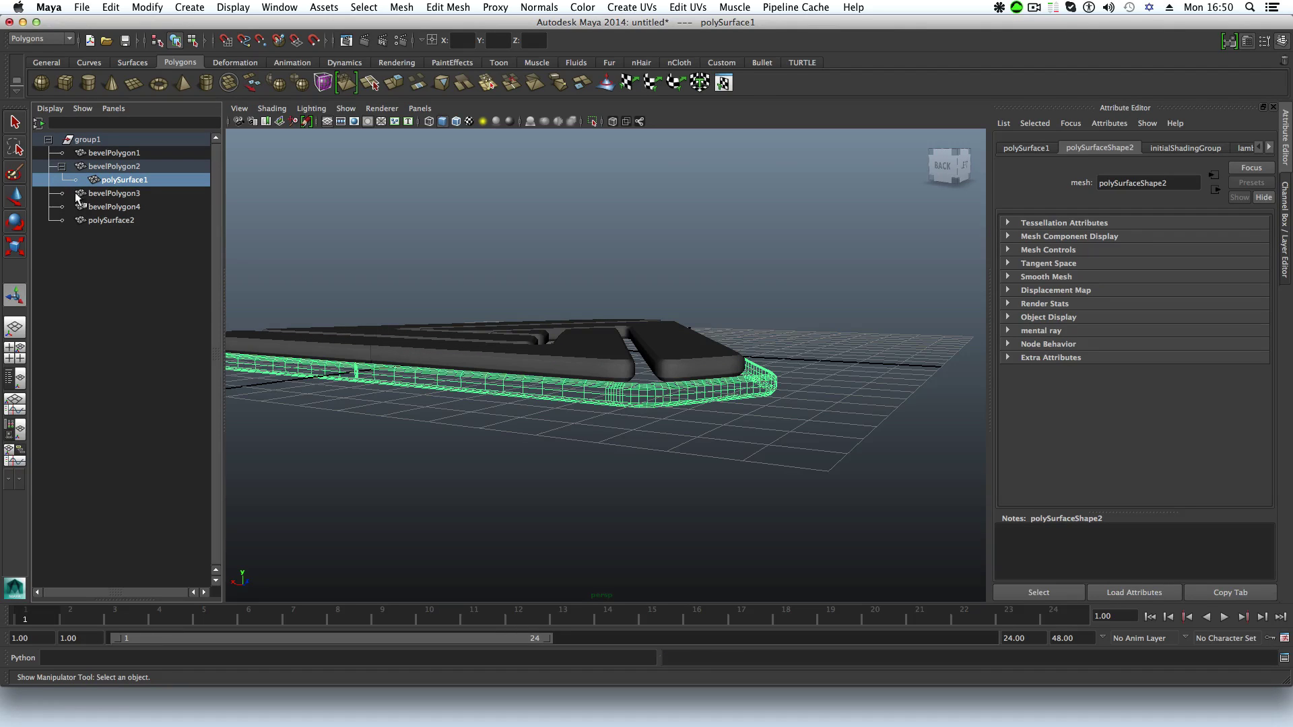
click(103, 168)
click(121, 179)
alt+drag(528, 361, 267, 279)
middle_drag(118, 179, 118, 207)
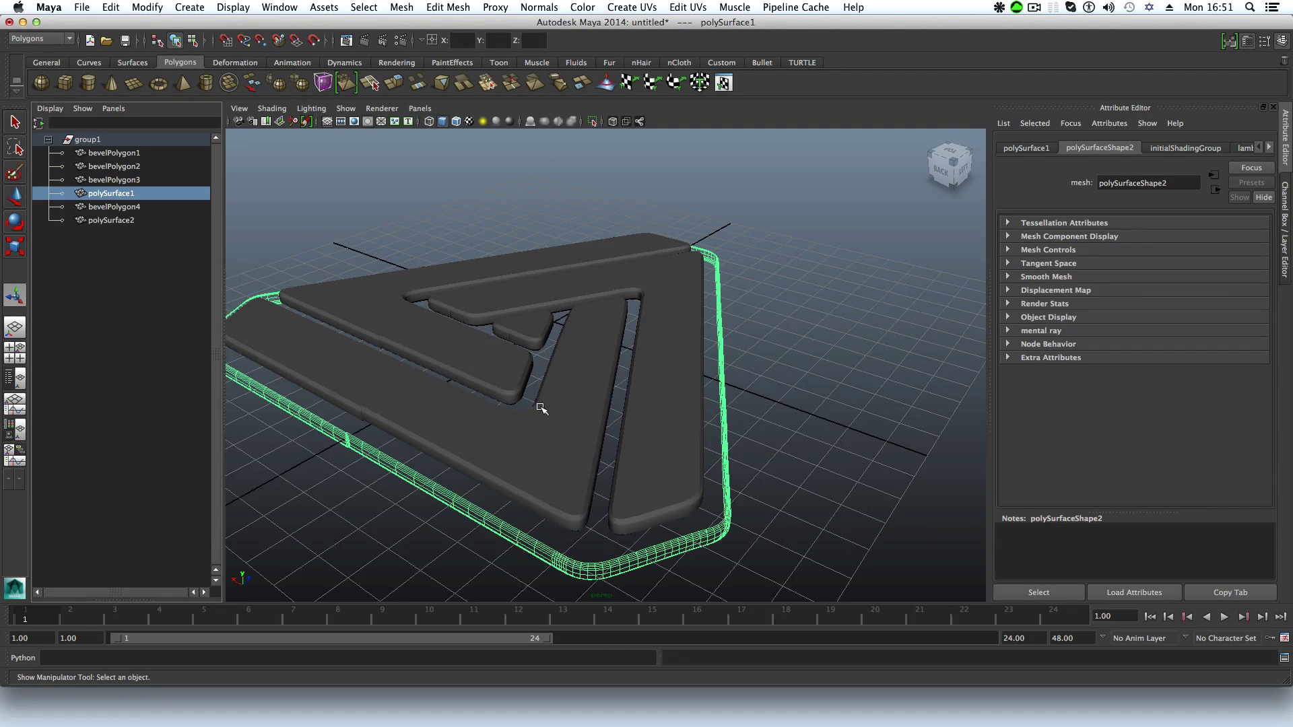
alt+drag(542, 409, 528, 436)
Step: Undo the reparenting and bring back bevelPolygon5 with its base slab
key(ctrl+z)
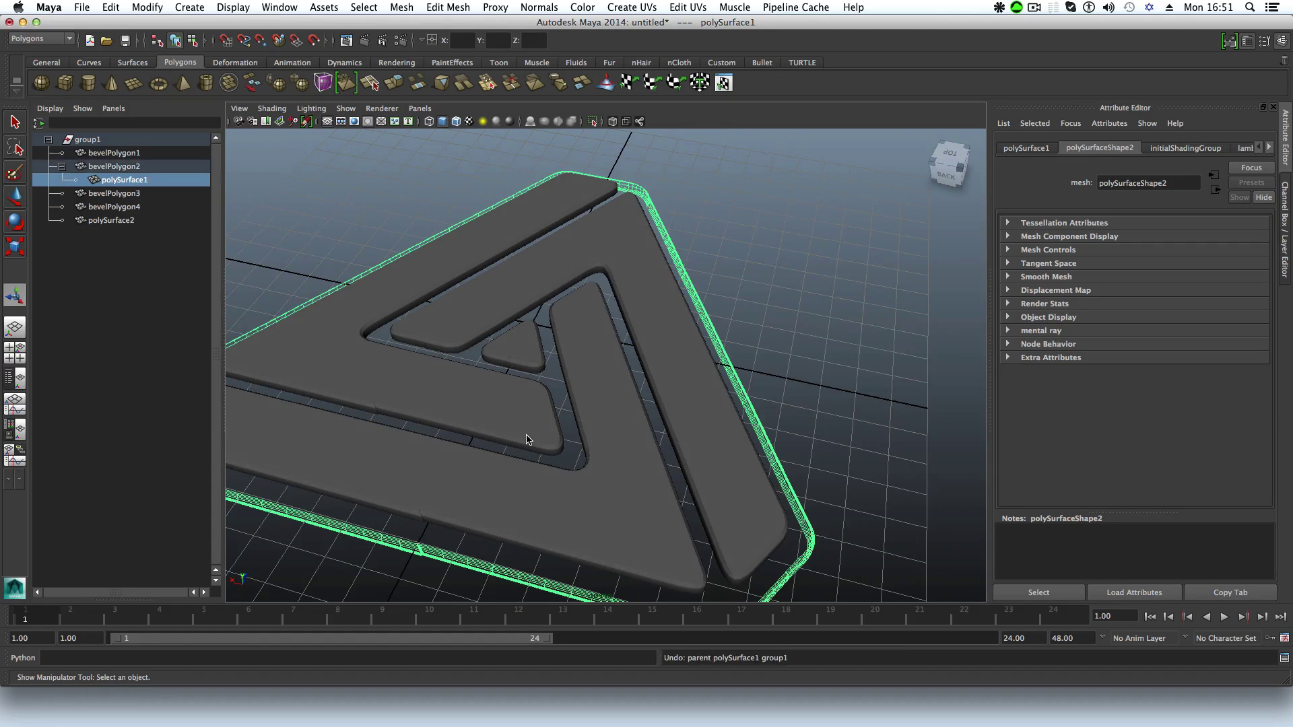
key(ctrl+z)
key(ctrl+z)
key(ctrl+z)
key(ctrl+z)
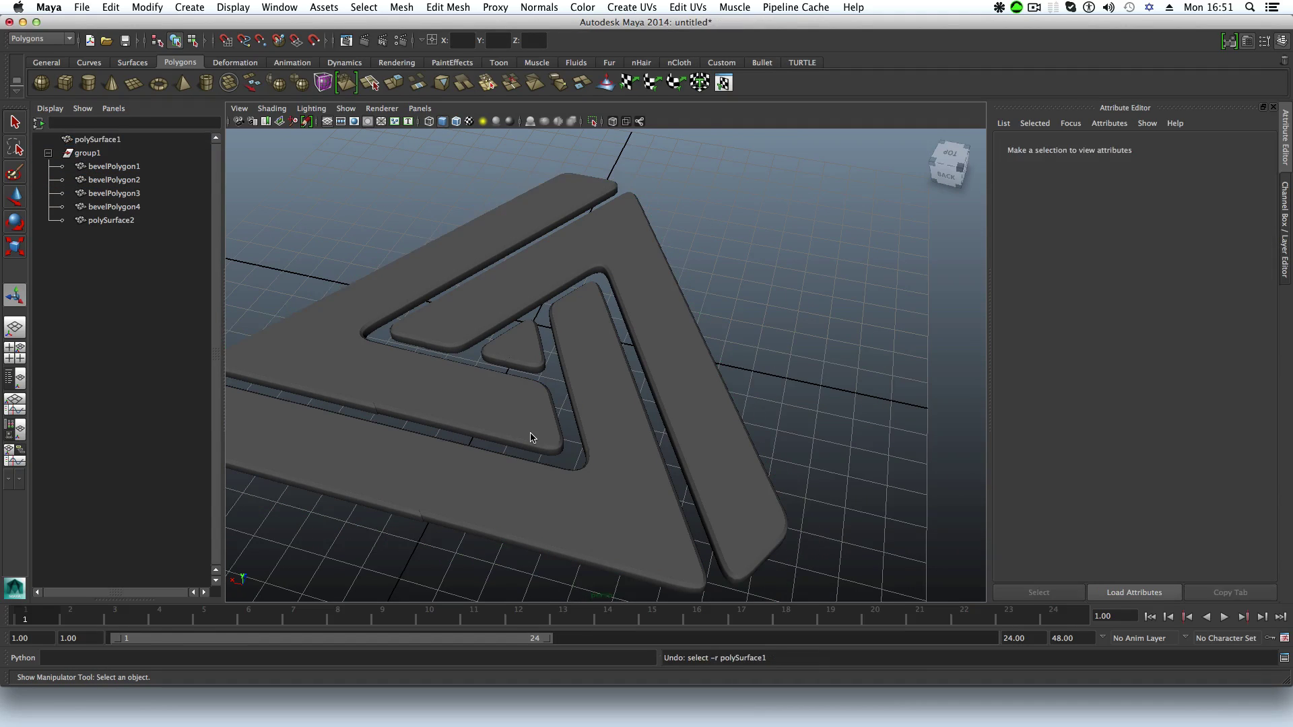
key(shift+z)
alt+drag(531, 438, 442, 388)
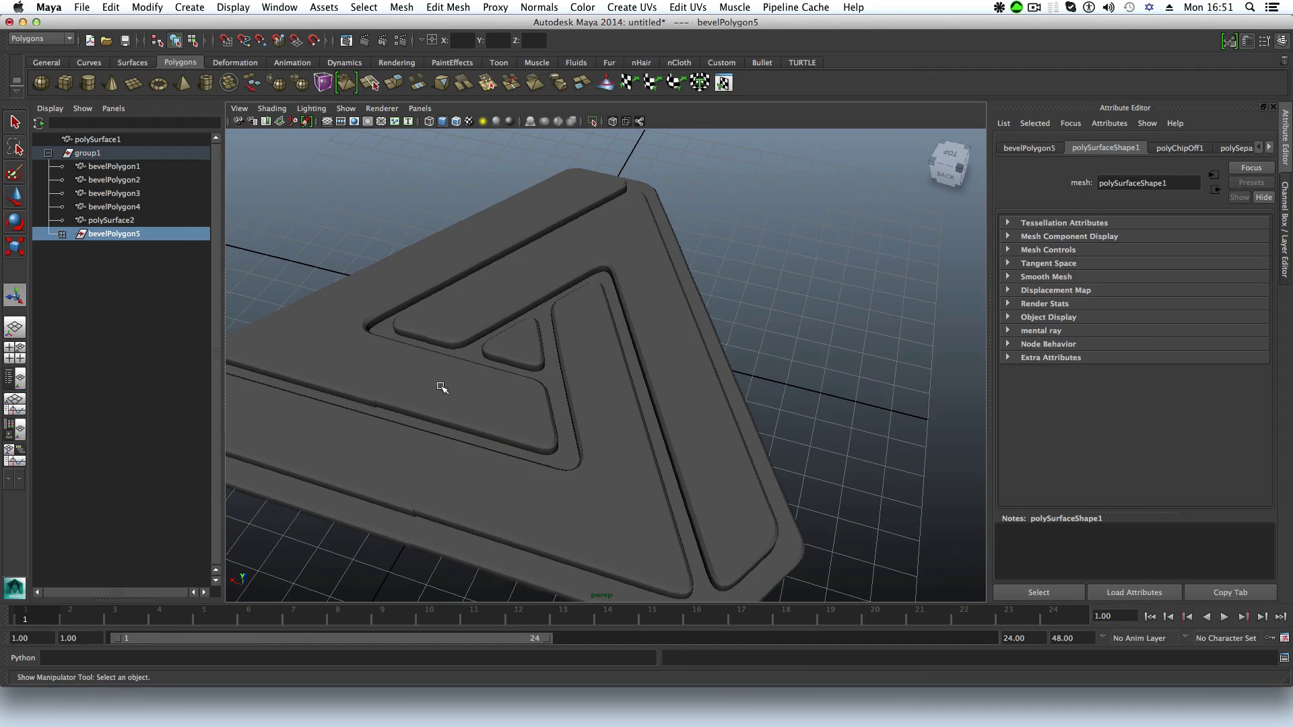
click(61, 234)
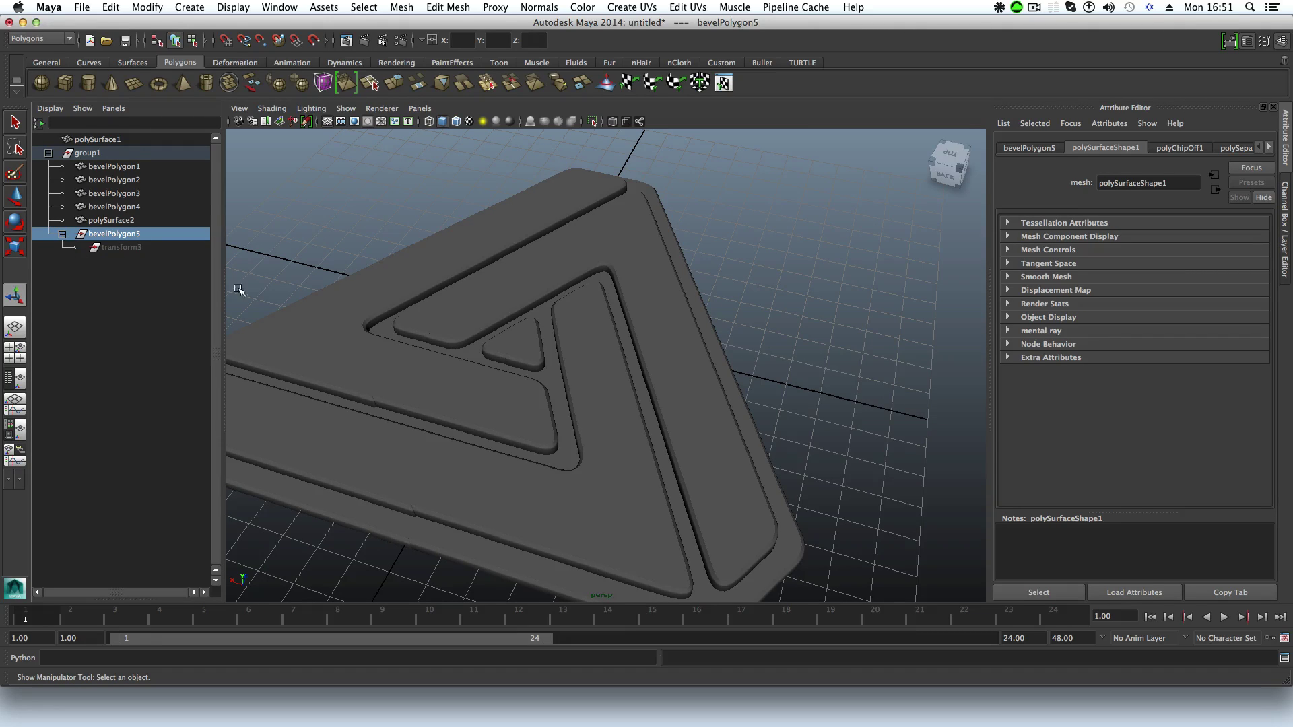
alt+right_drag(690, 321, 619, 341)
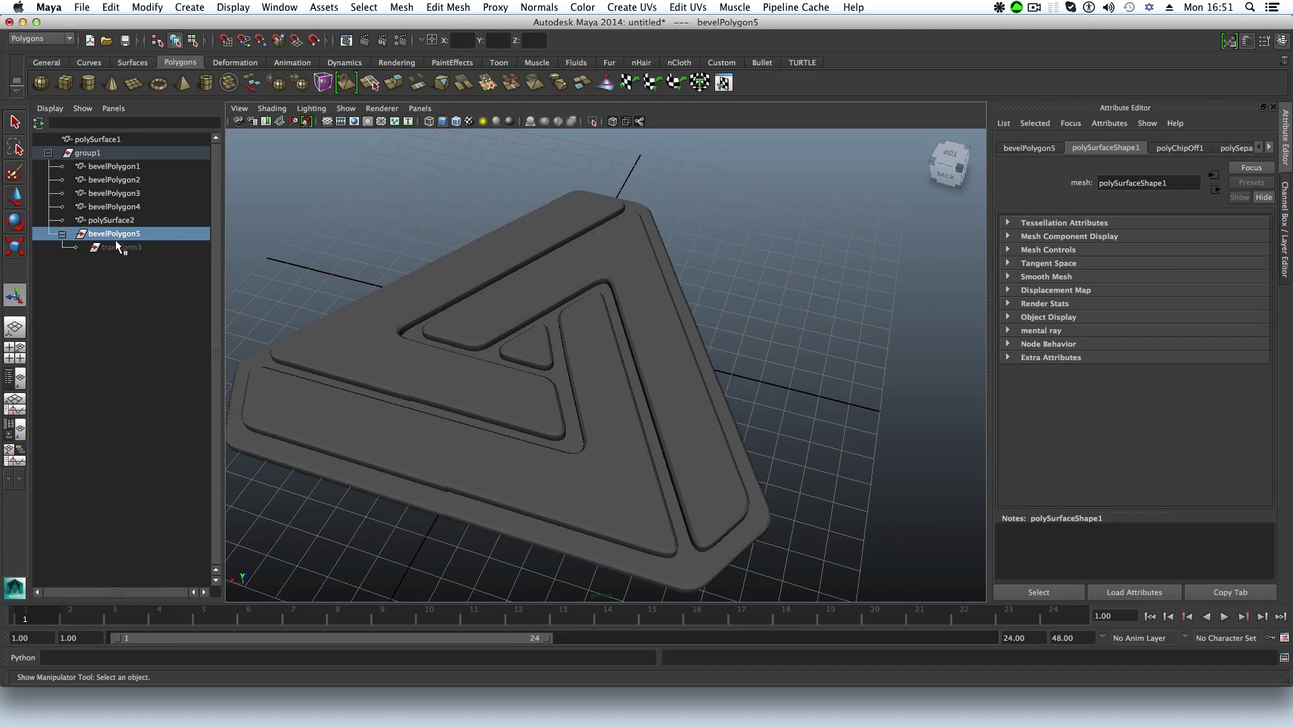
Step: Delete construction history from all the logo meshes and clear the selection
drag(335, 260, 774, 491)
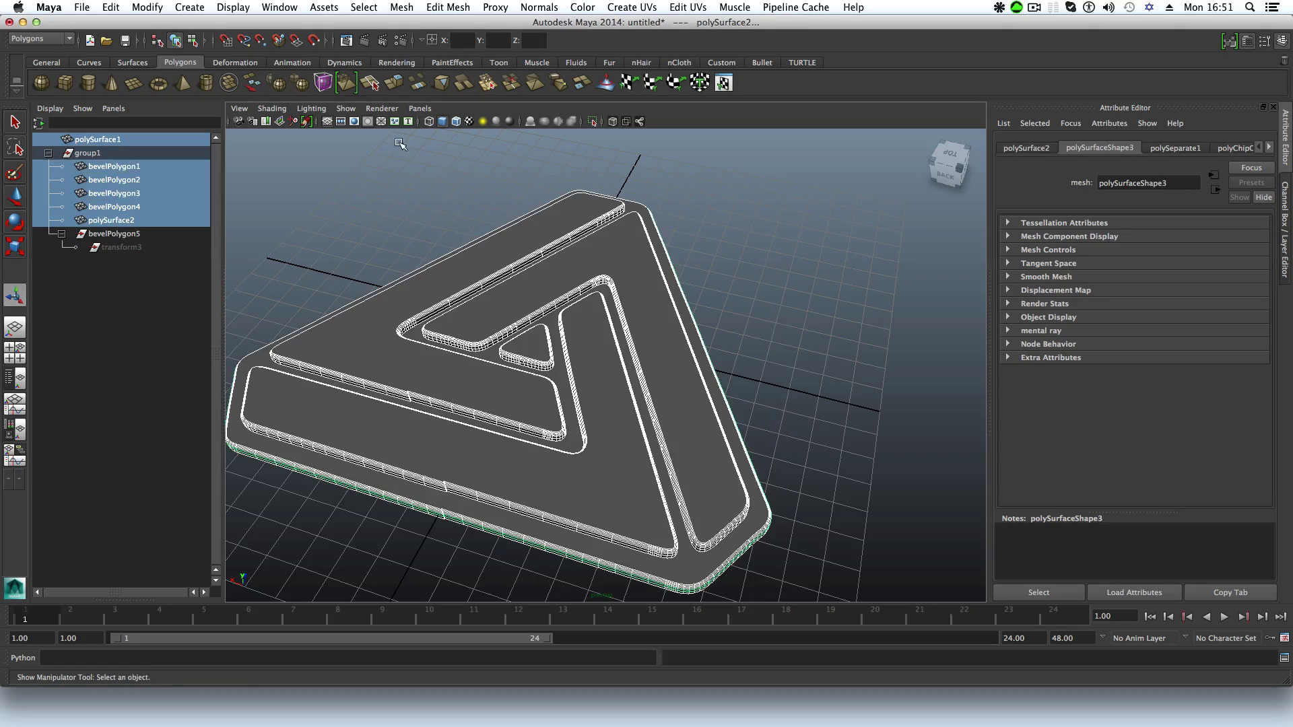
click(111, 8)
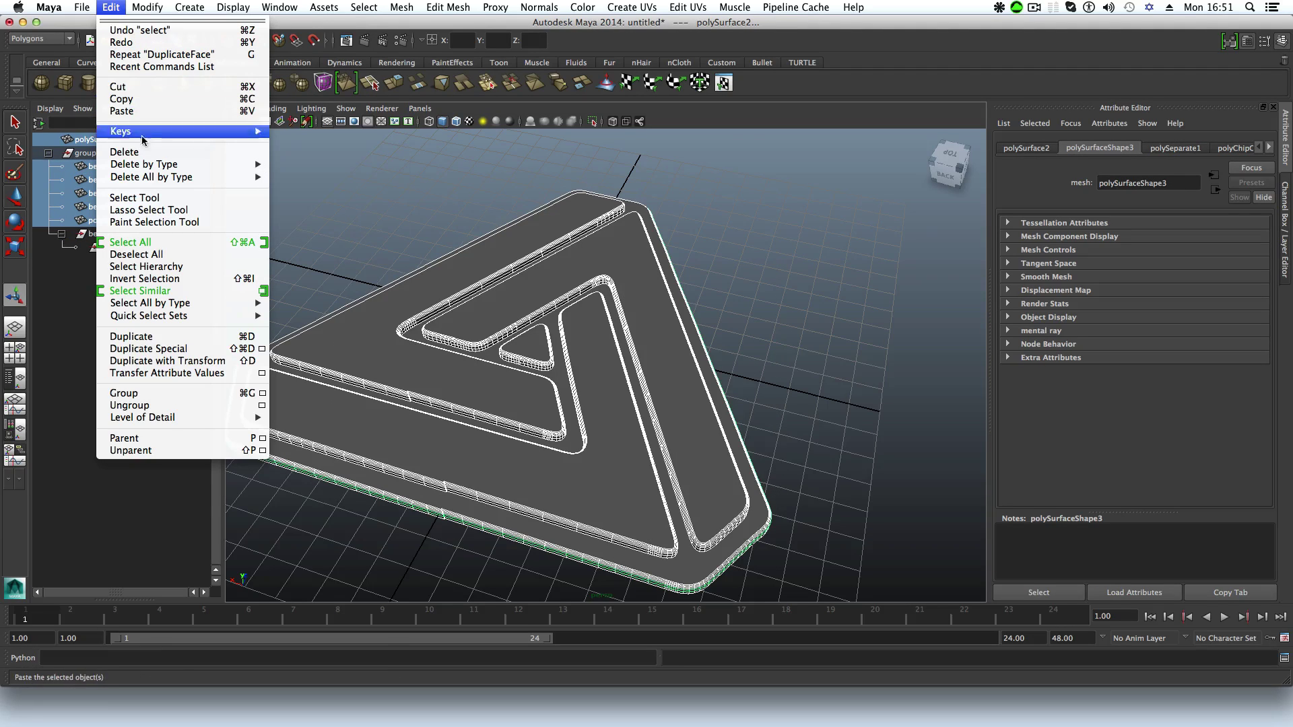
mouse_move(165, 164)
click(298, 171)
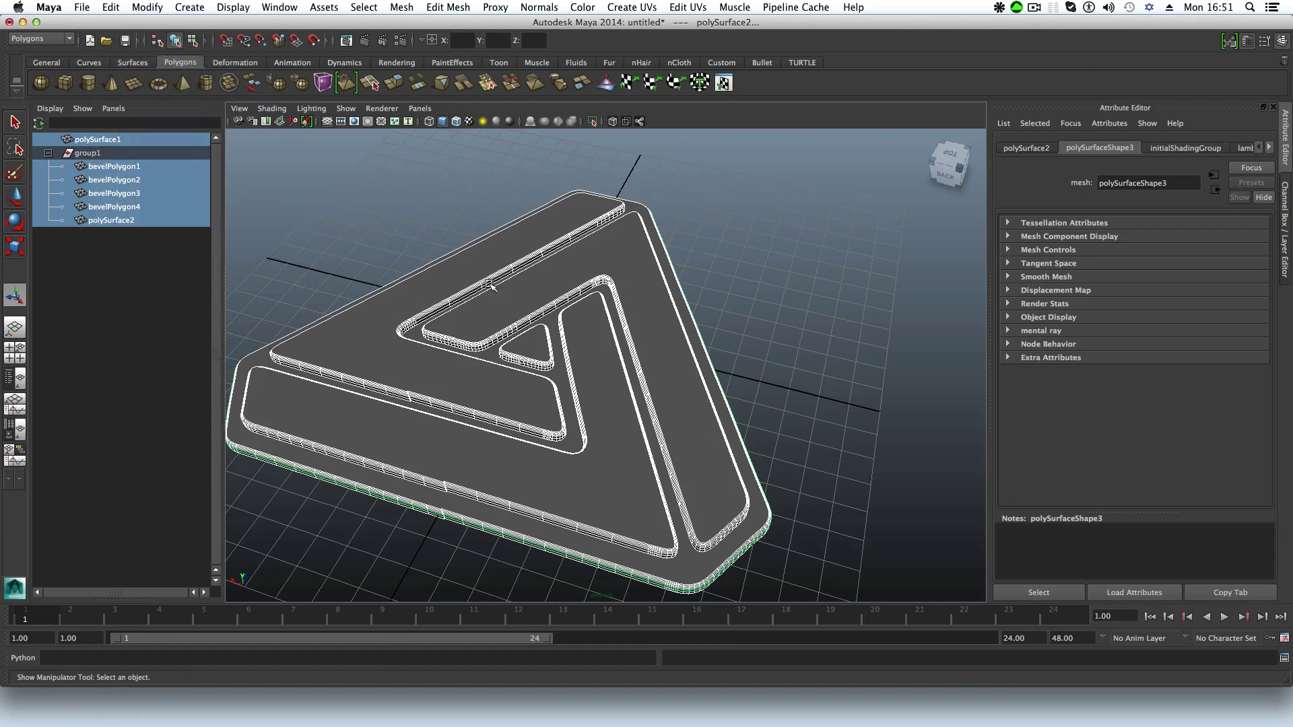
click(102, 266)
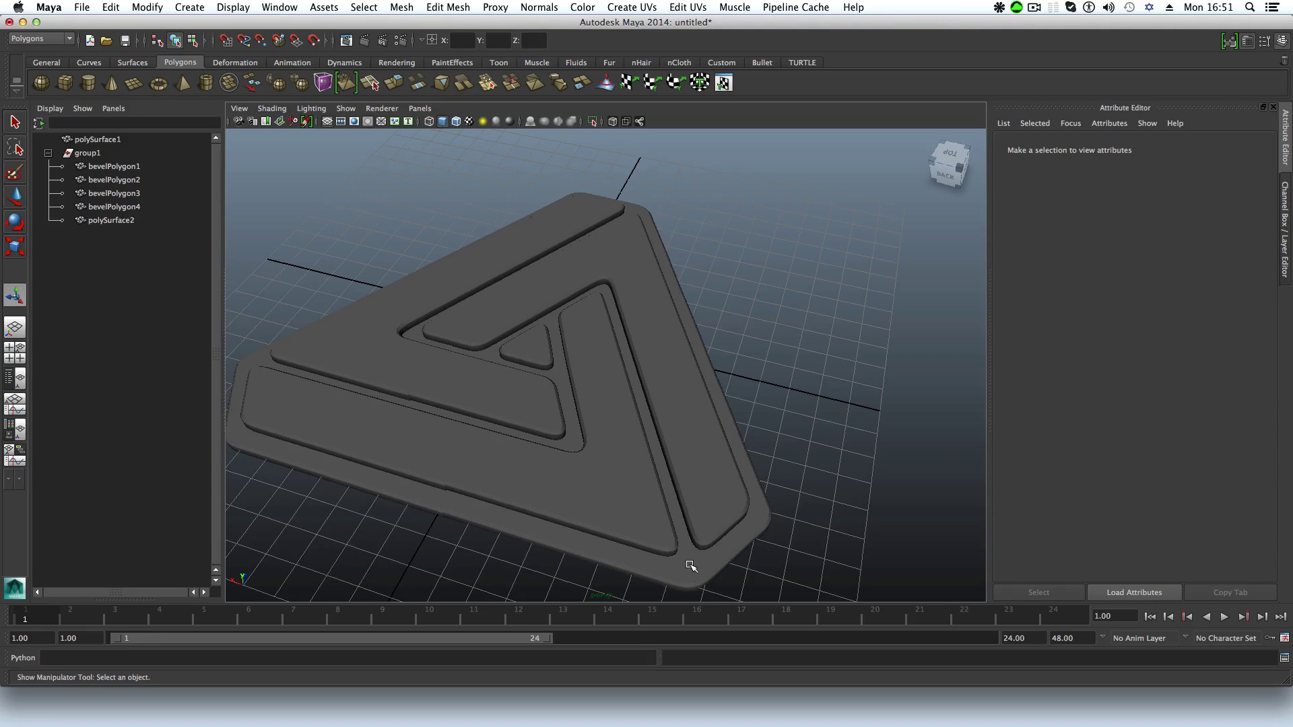
alt+drag(679, 476, 588, 460)
Step: Select the side band polySurface2 and center its pivot
click(586, 490)
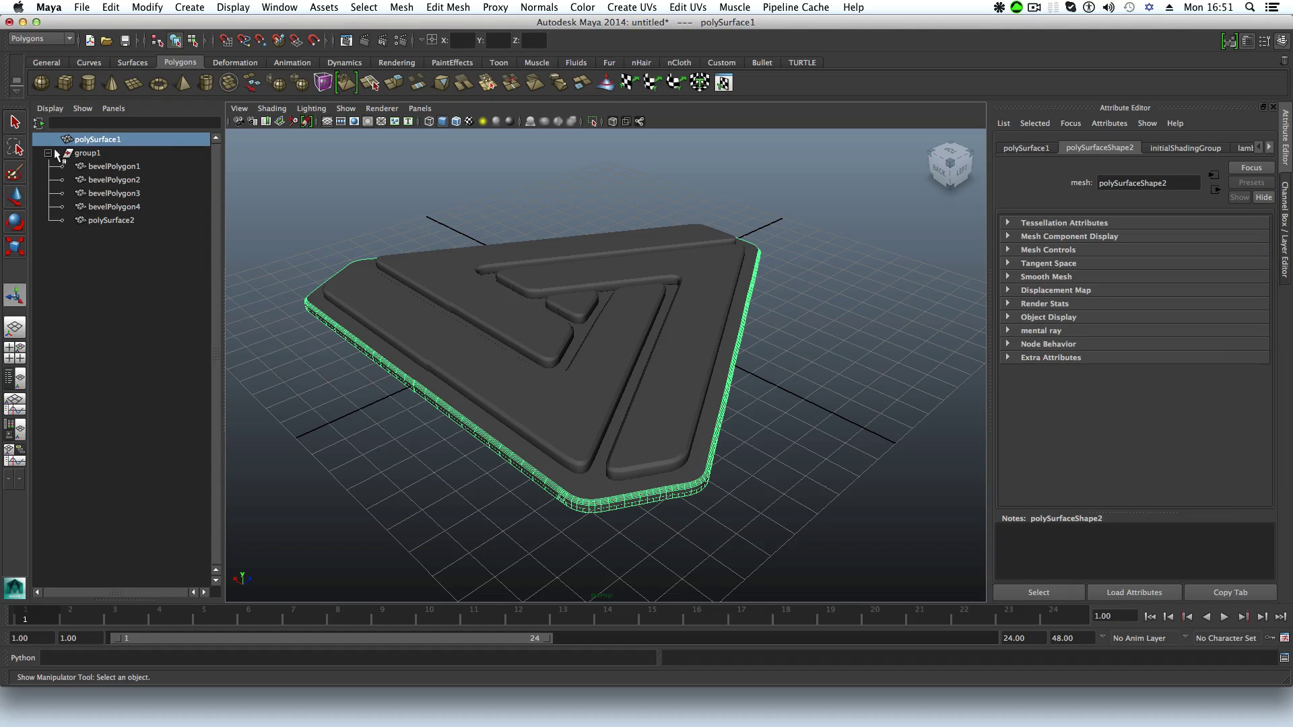
click(103, 219)
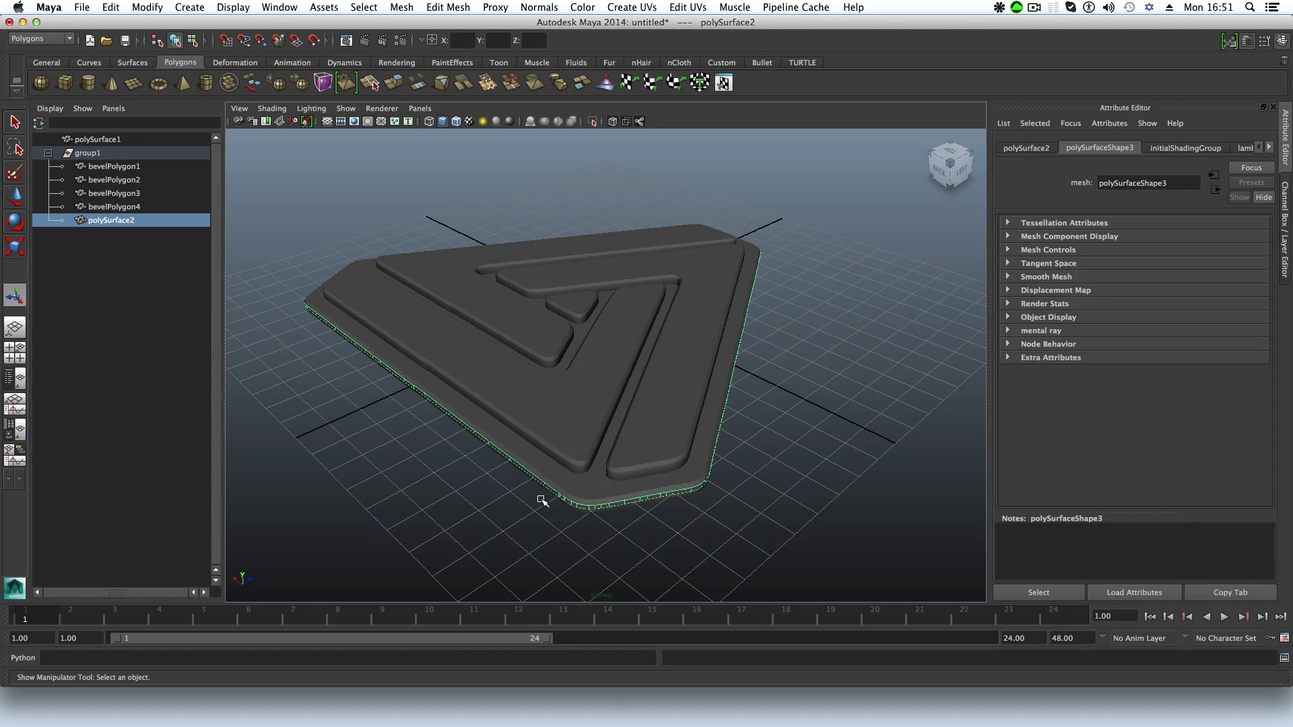
alt+drag(540, 496, 456, 487)
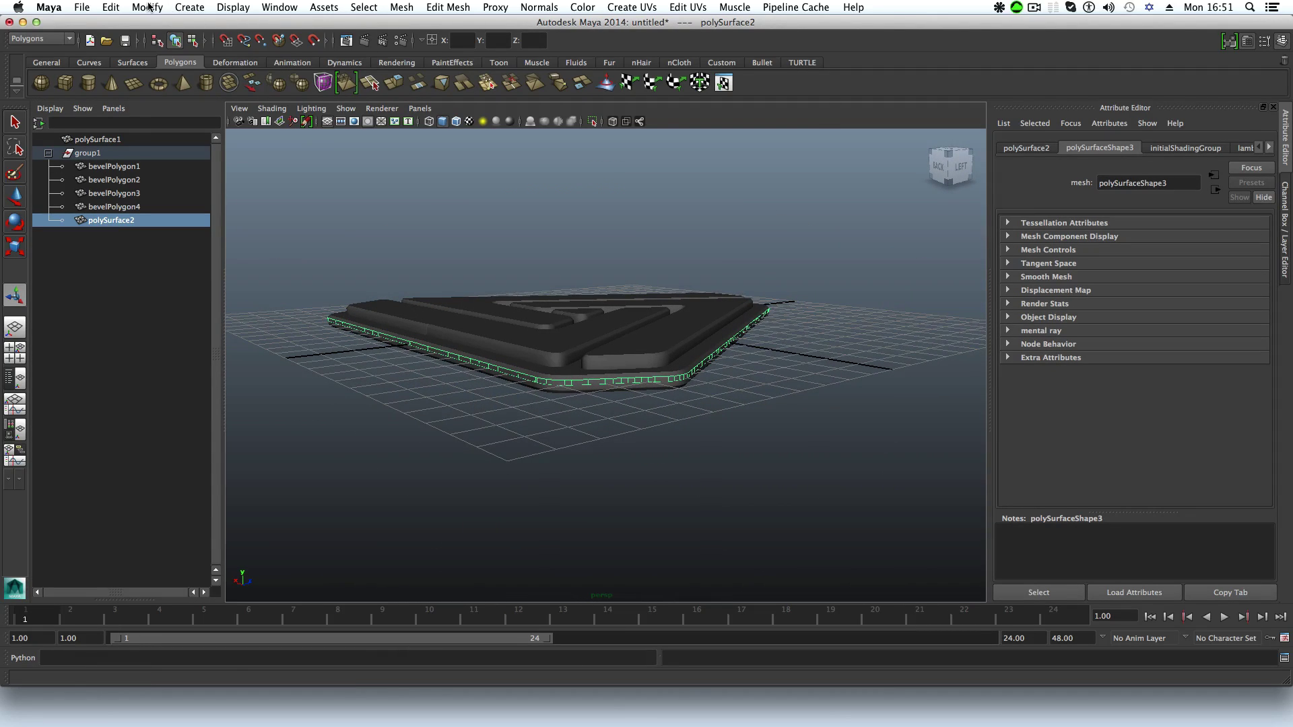
click(148, 7)
click(162, 151)
Step: Stretch the side band much taller and raise it above the logo plate
key(r)
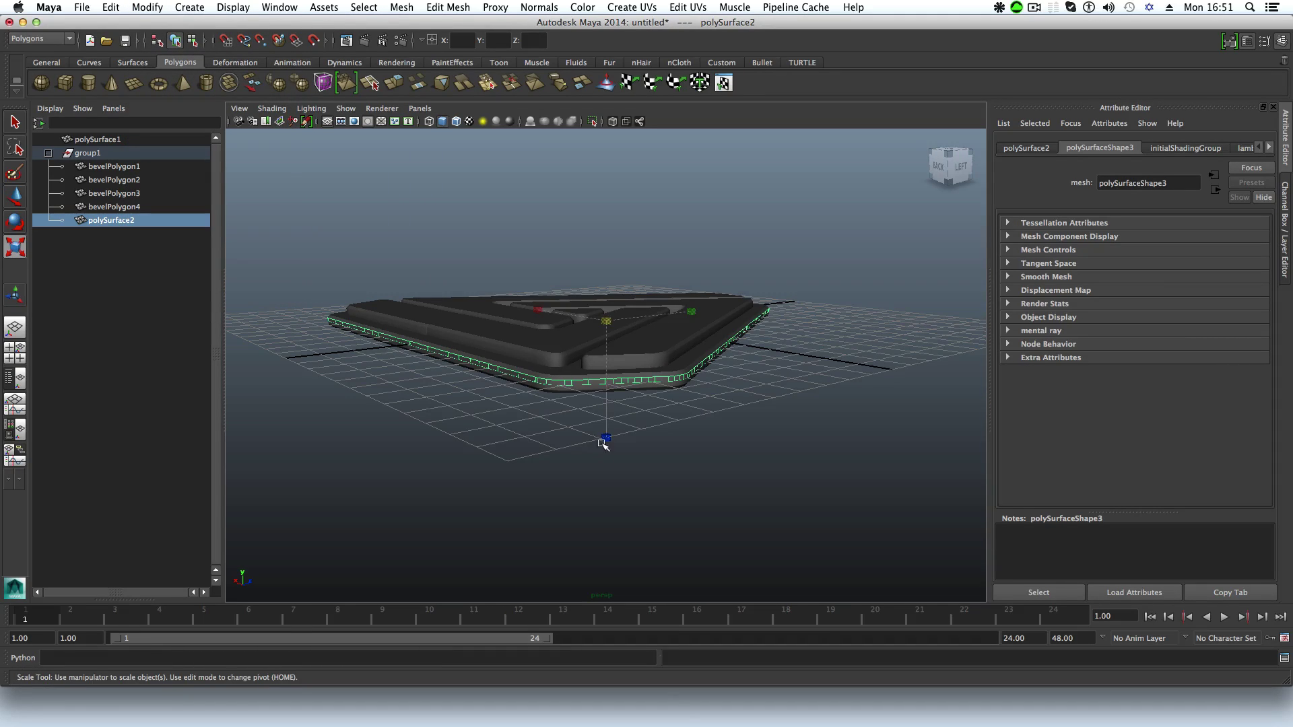
drag(603, 444, 568, 377)
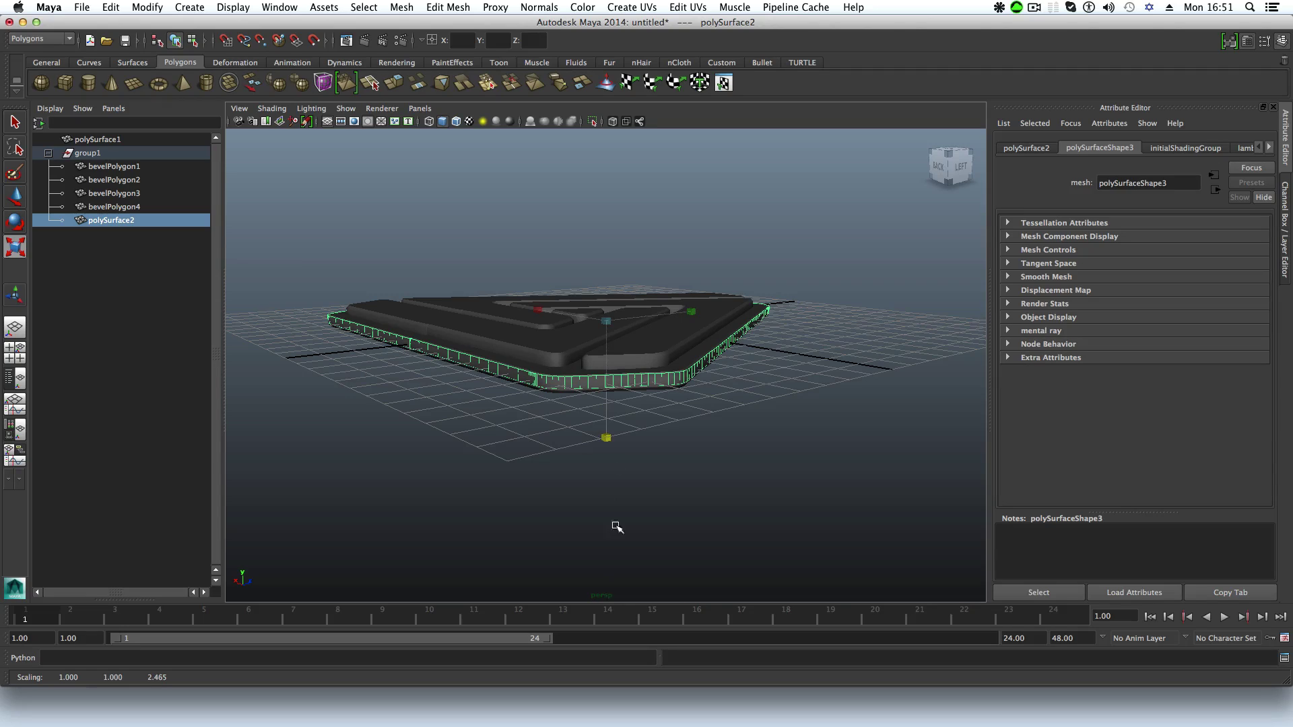
drag(608, 439, 609, 584)
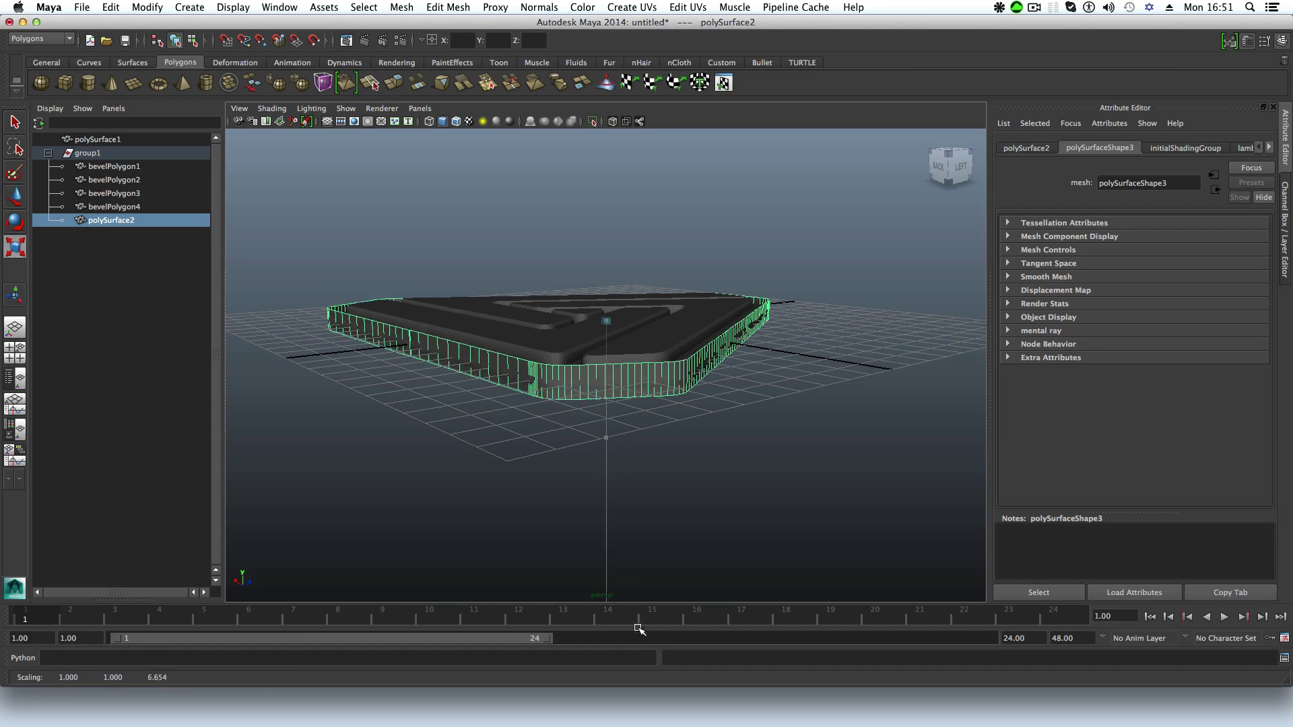
key(w)
drag(606, 412, 741, 297)
Step: Switch the band to vertex mode and select its lower-edge vertices
right_drag(658, 315, 601, 314)
alt+drag(601, 314, 571, 340)
drag(384, 295, 944, 353)
alt+drag(943, 353, 492, 282)
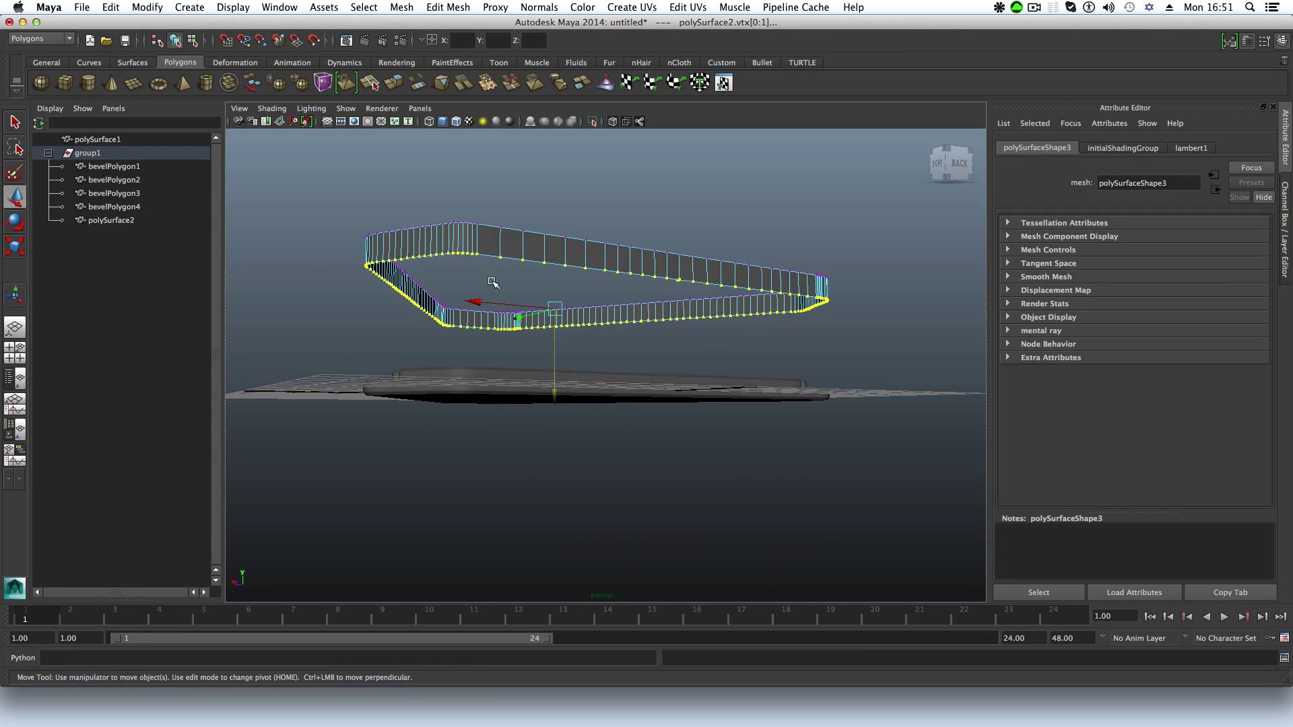
Step: Turn on point snapping and inspect the strip against the base from several angles
alt+drag(548, 356, 367, 326)
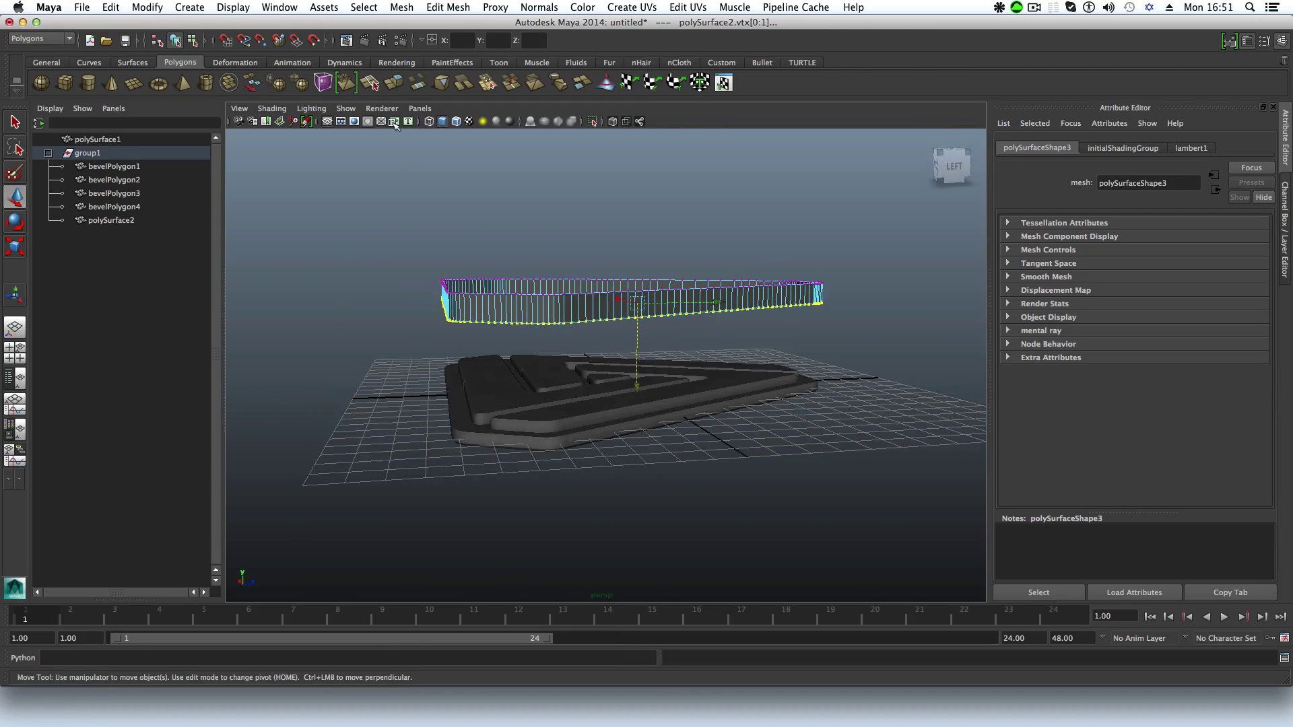
click(260, 41)
alt+drag(697, 418, 724, 490)
alt+drag(630, 443, 667, 438)
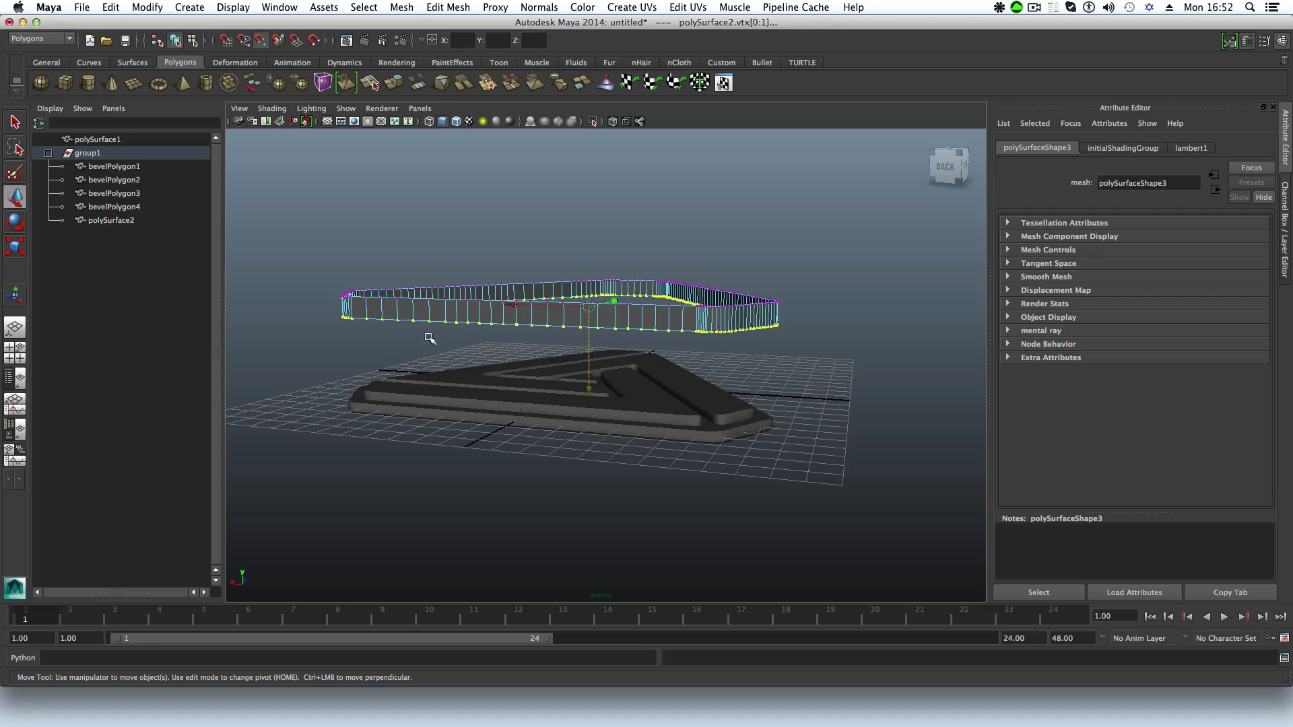
alt+drag(611, 328, 582, 349)
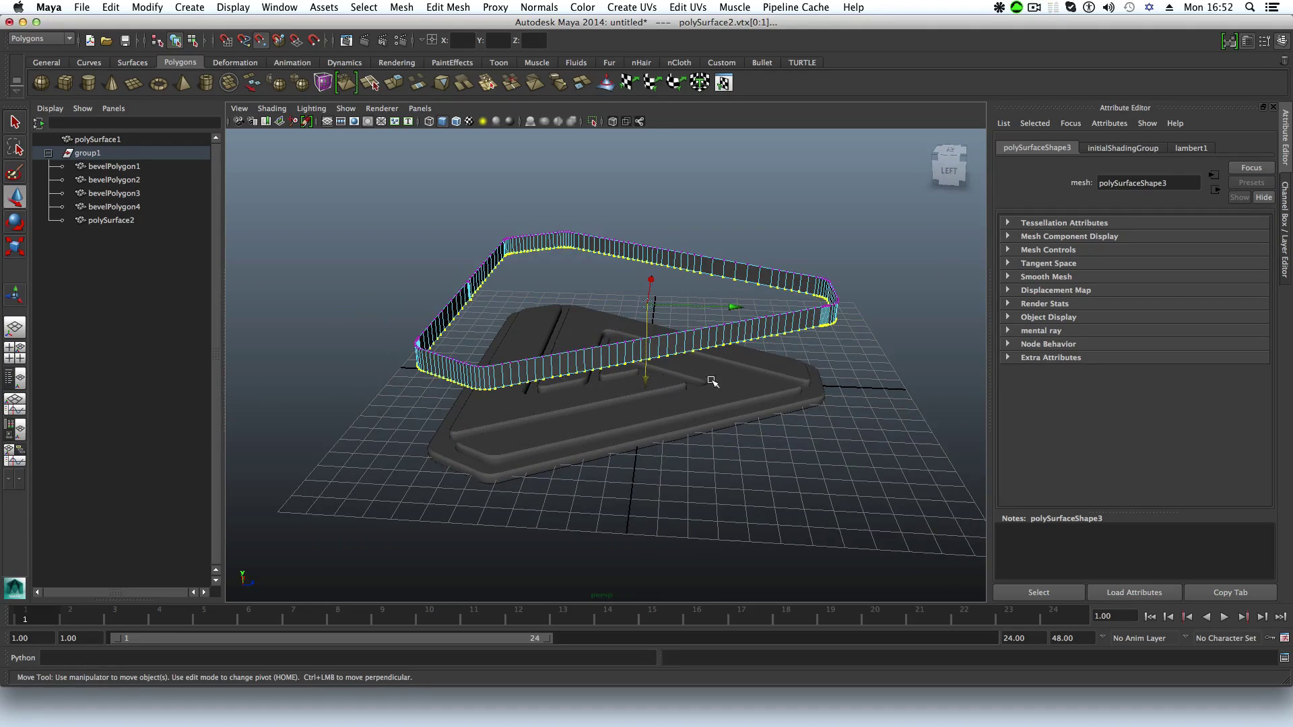
alt+drag(712, 382, 749, 370)
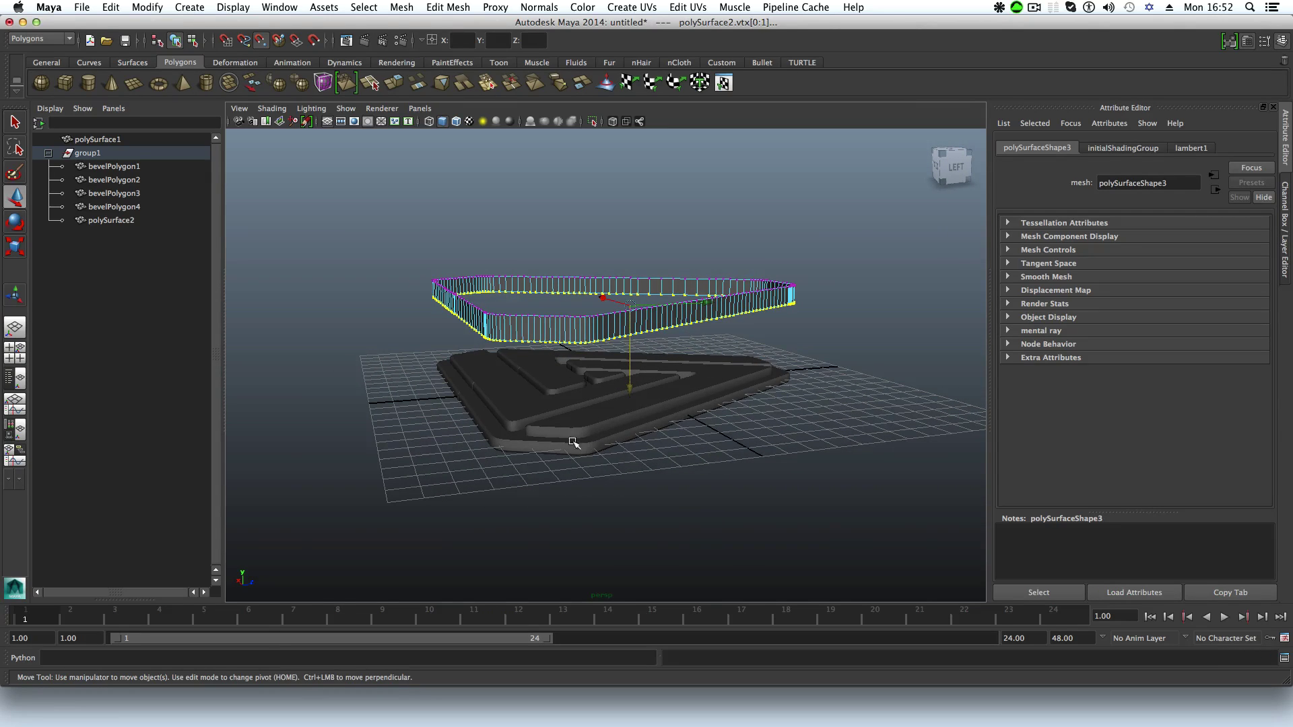
alt+right_drag(573, 442, 754, 473)
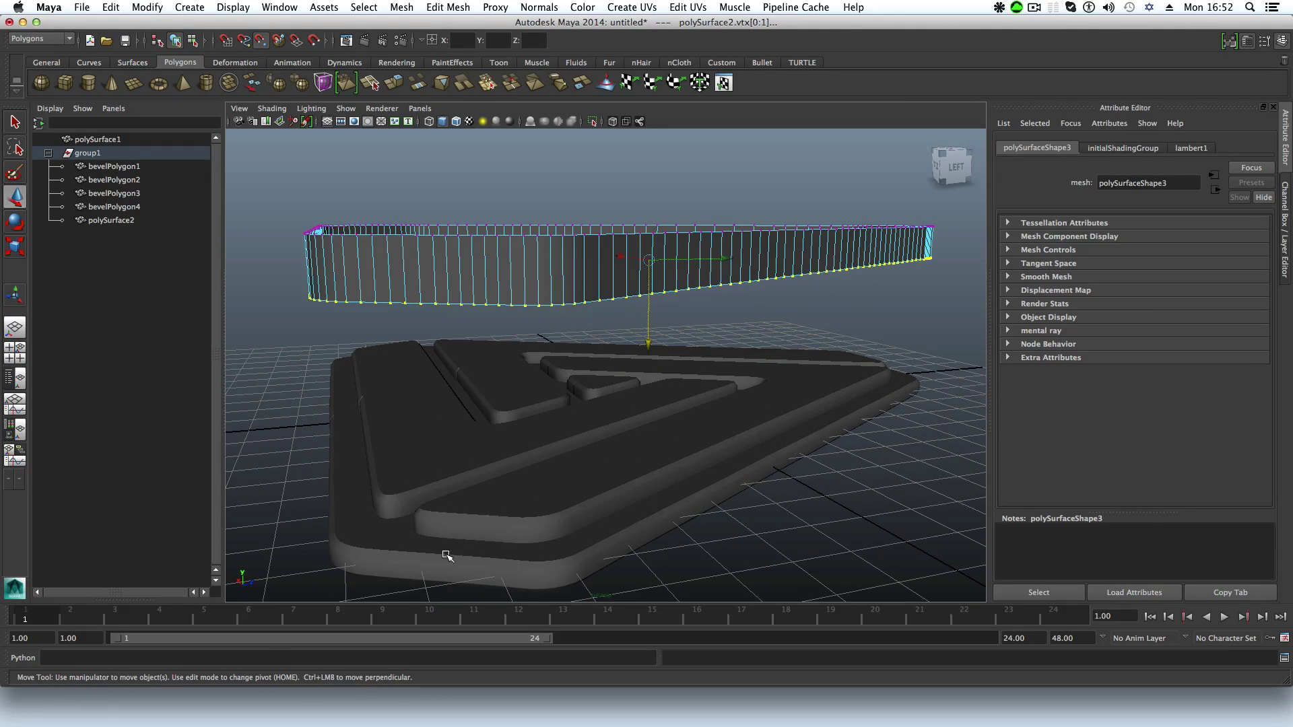
alt+drag(561, 571, 693, 509)
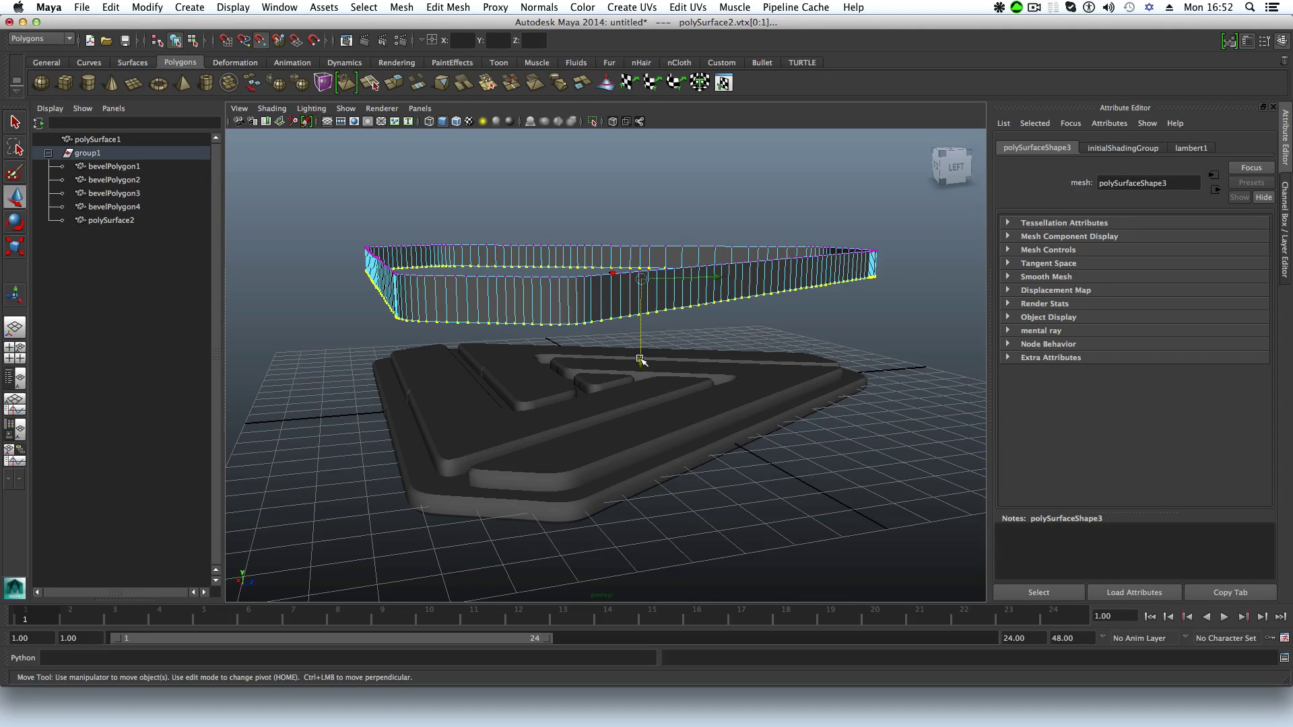
Step: Lower the strip's bottom vertex ring to the plate's underside and return to object mode
drag(640, 359, 646, 353)
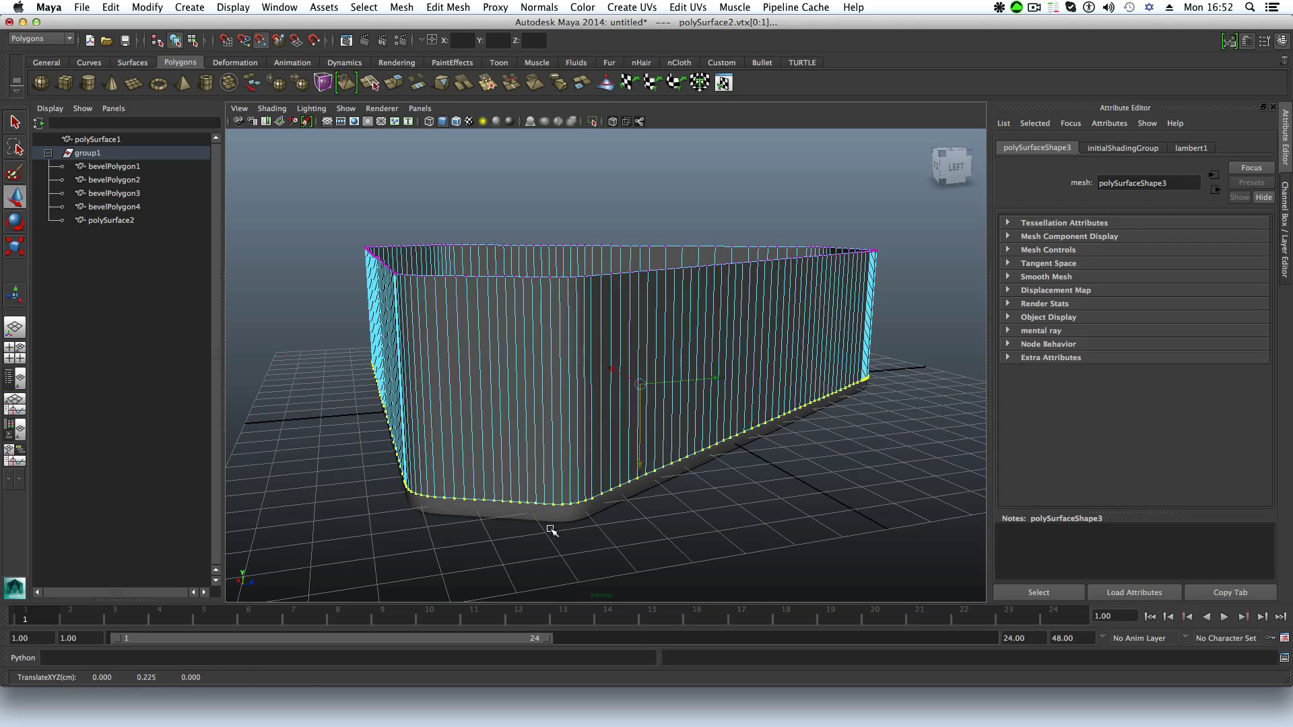
alt+drag(551, 530, 502, 450)
alt+right_drag(502, 450, 559, 434)
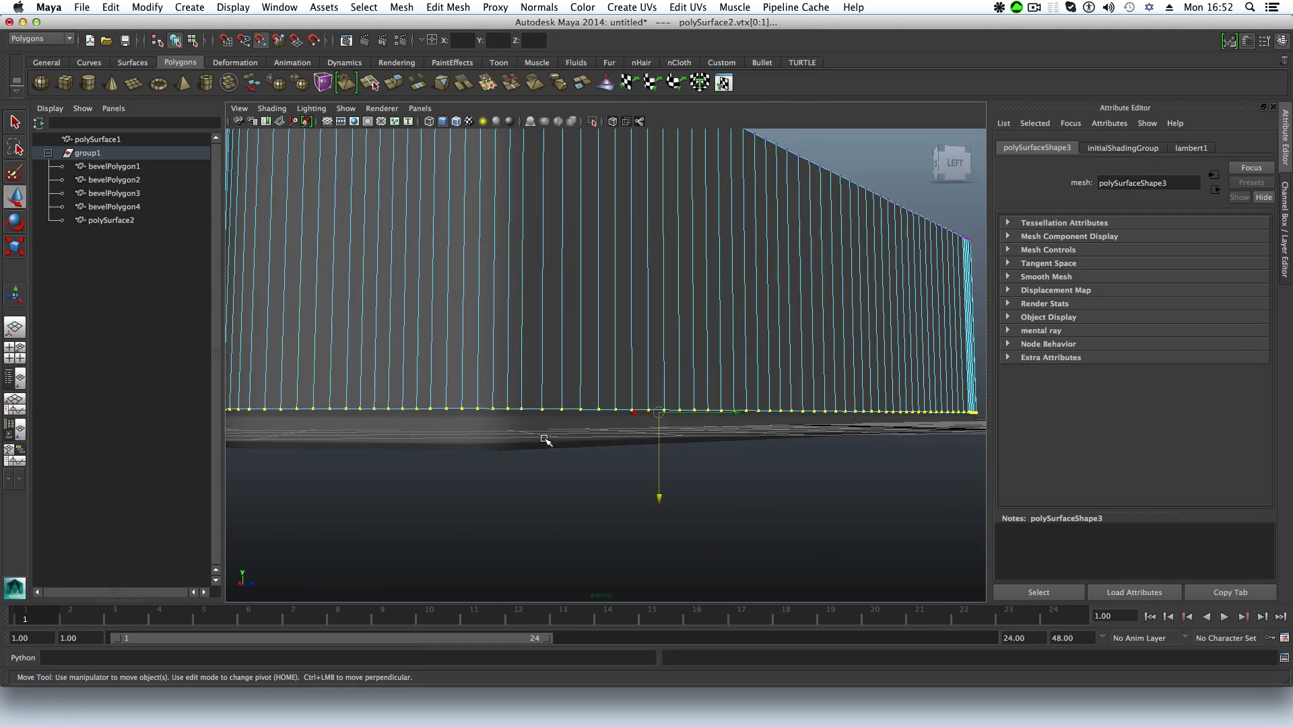
alt+drag(546, 440, 600, 431)
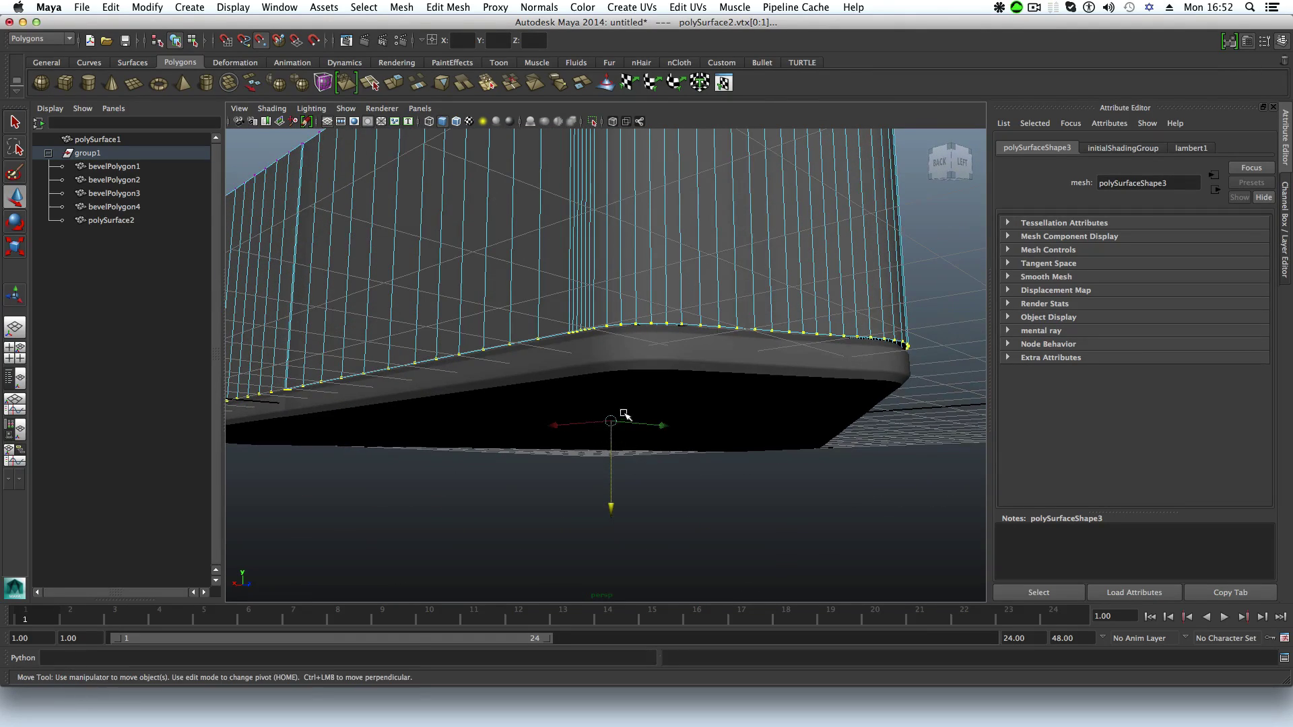
drag(614, 510, 612, 517)
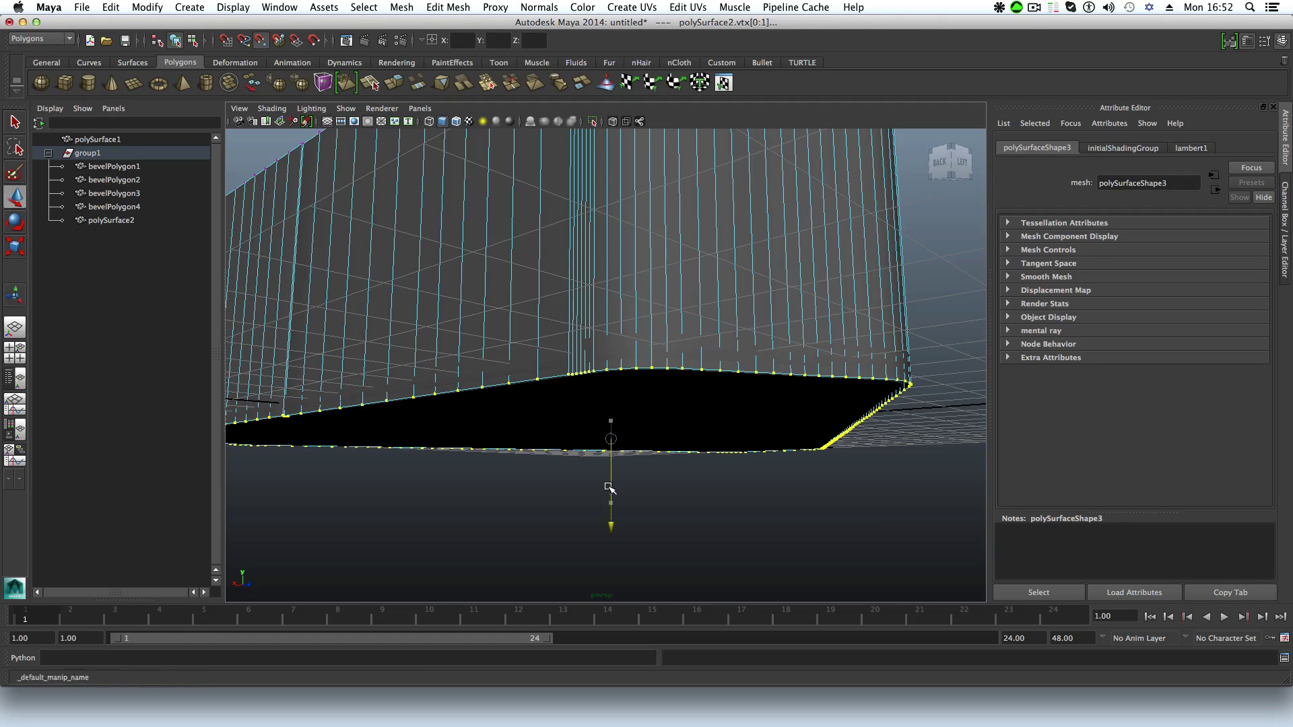
drag(605, 464, 705, 367)
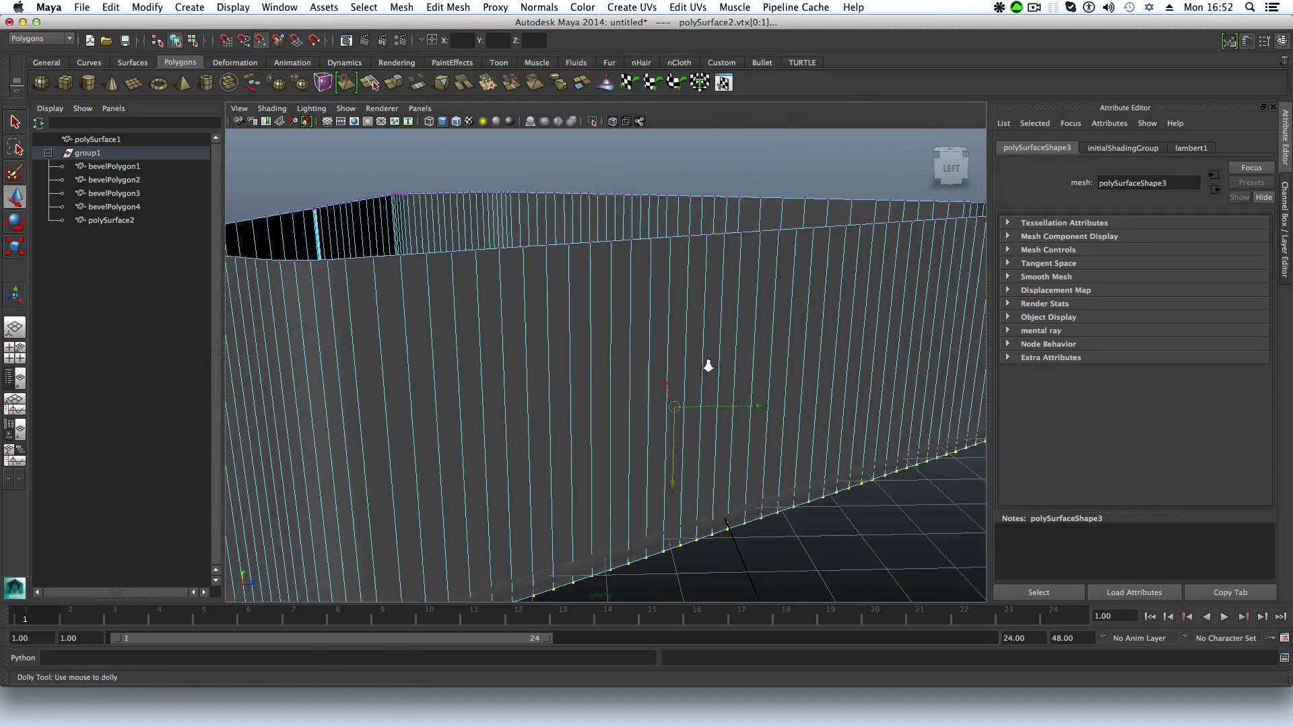
alt+right_drag(704, 367, 637, 392)
key(F8)
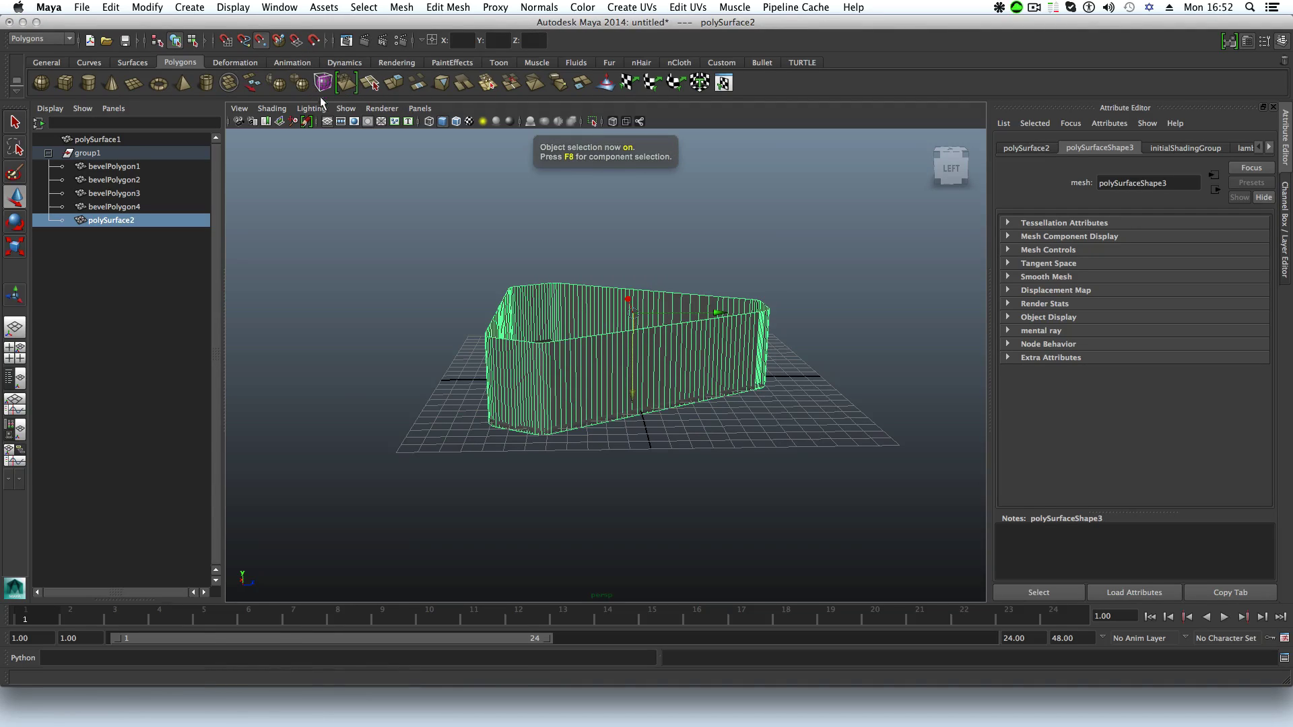
Step: Toggle point snapping and select every object in the scene
click(260, 41)
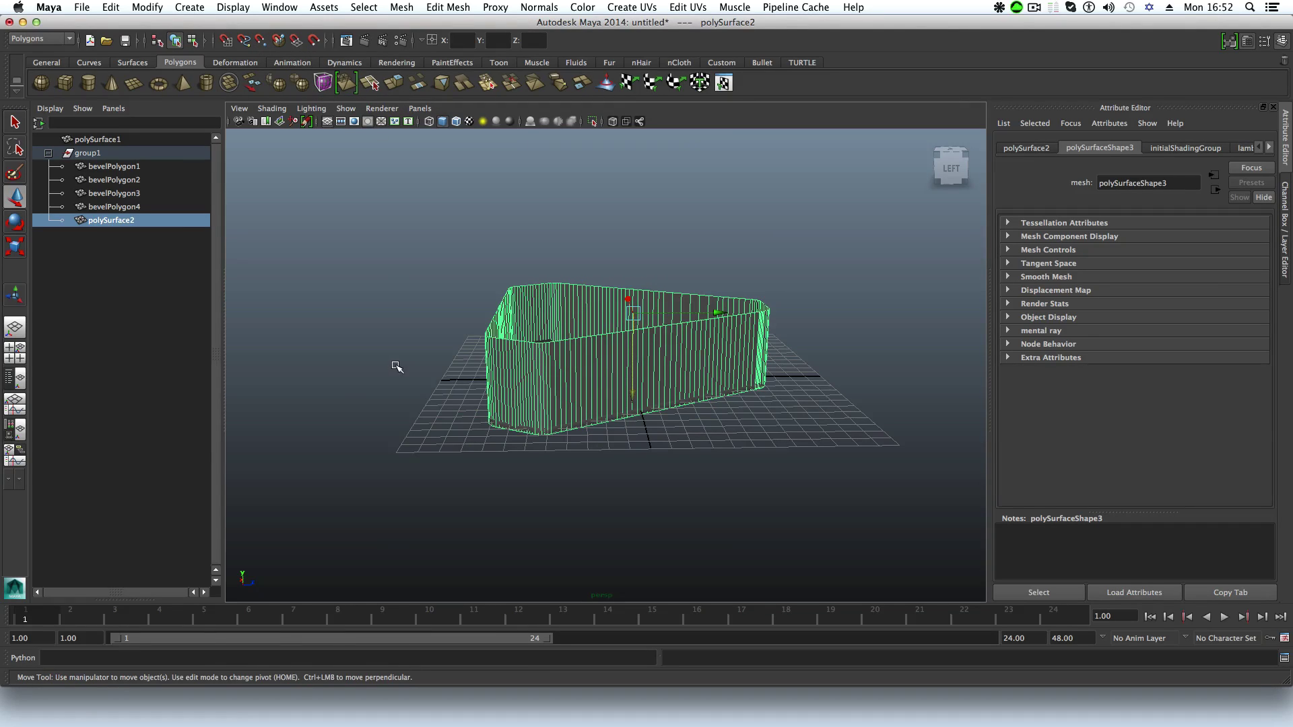
alt+drag(660, 402, 663, 377)
drag(399, 396, 839, 463)
Step: Inspect the rim against the logo plate from high, side-on and top-down angles
alt+drag(635, 409, 637, 438)
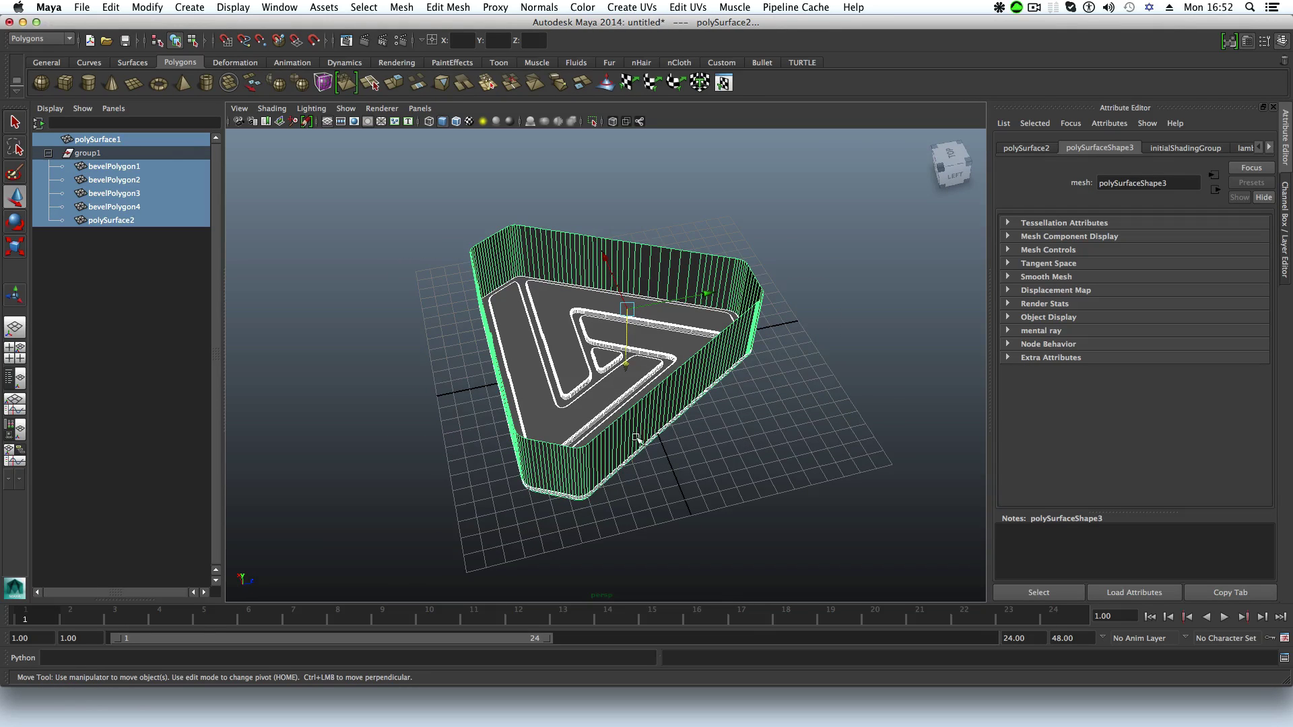
alt+drag(626, 364, 626, 498)
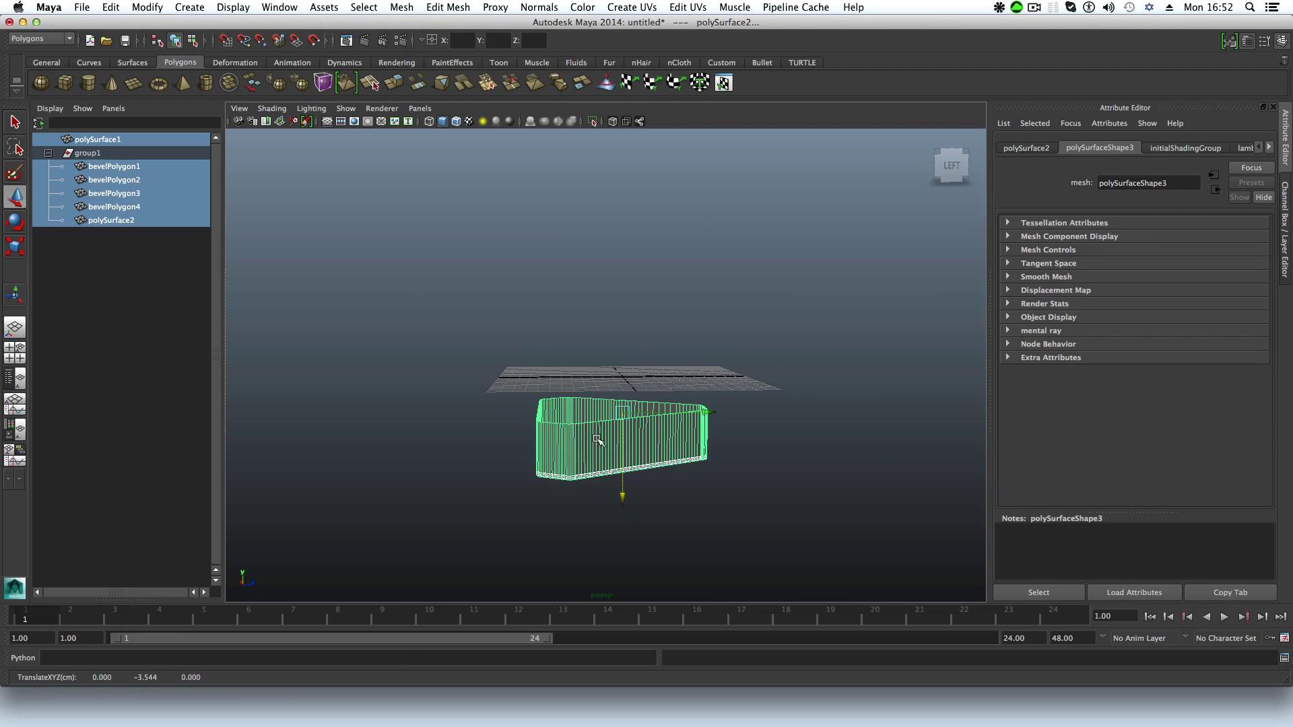
alt+drag(596, 439, 588, 383)
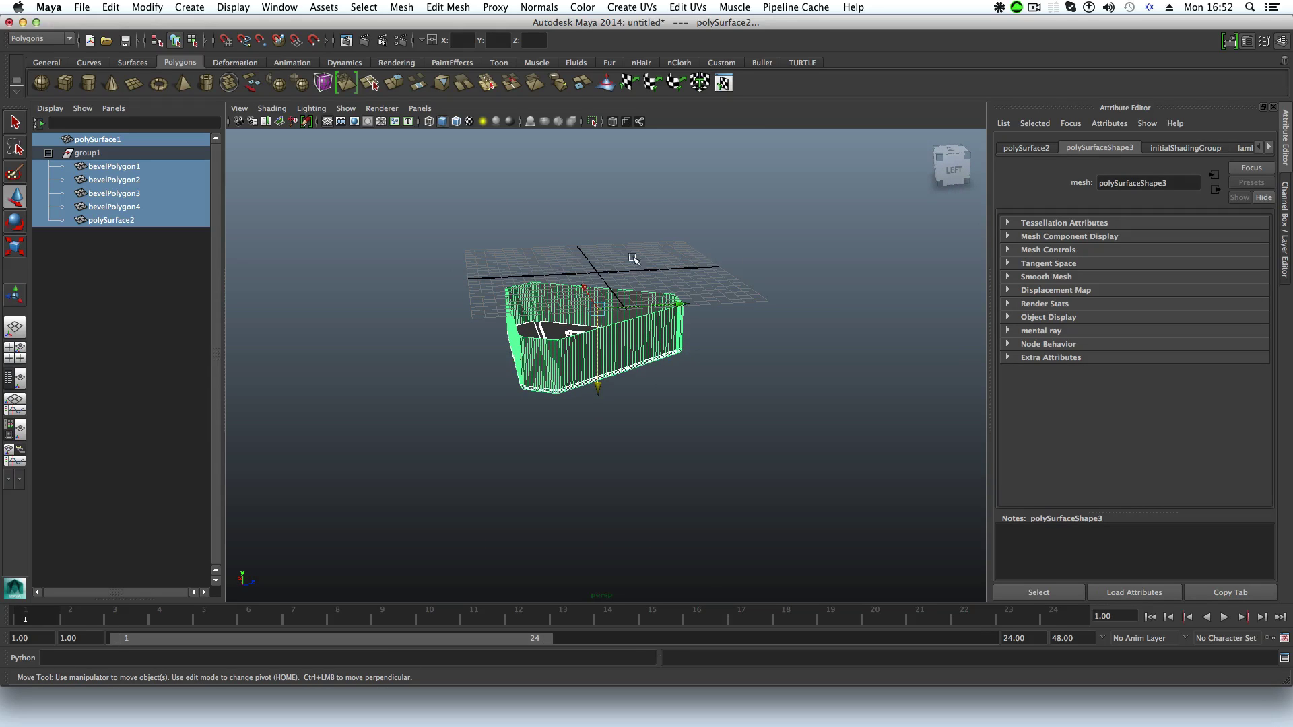
alt+drag(721, 357, 704, 350)
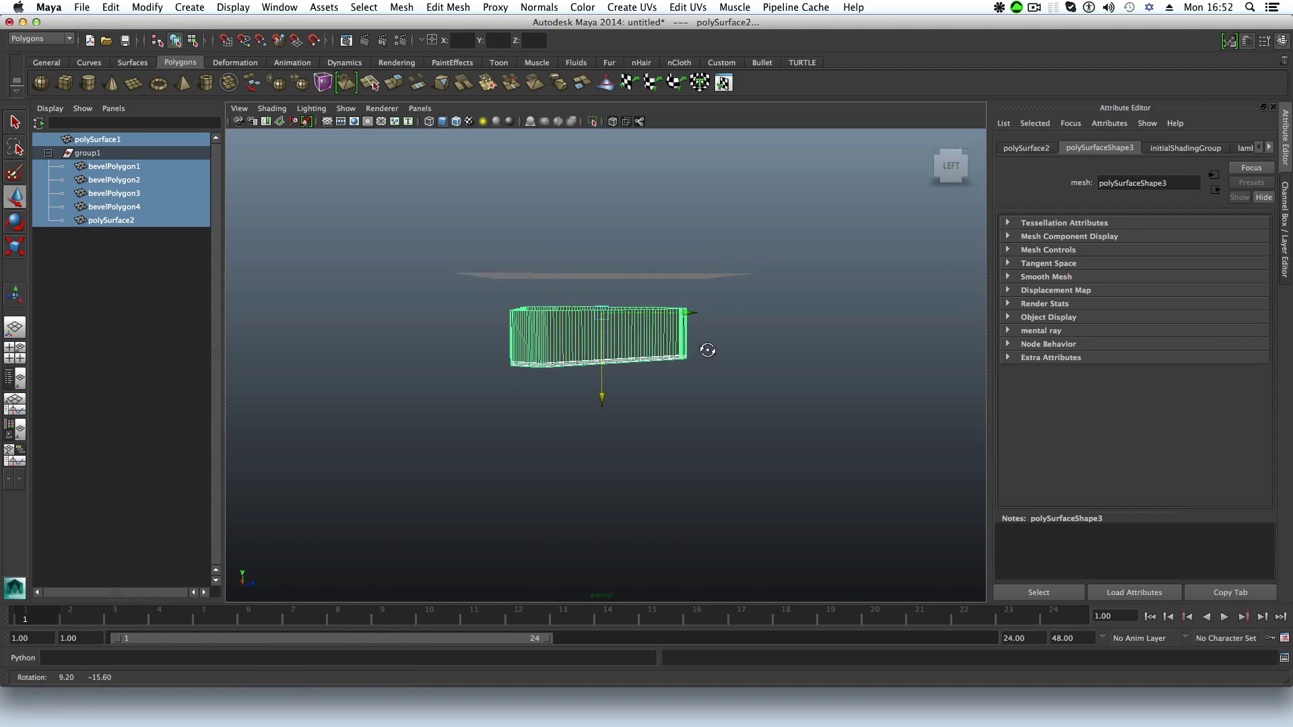
alt+drag(568, 328, 573, 269)
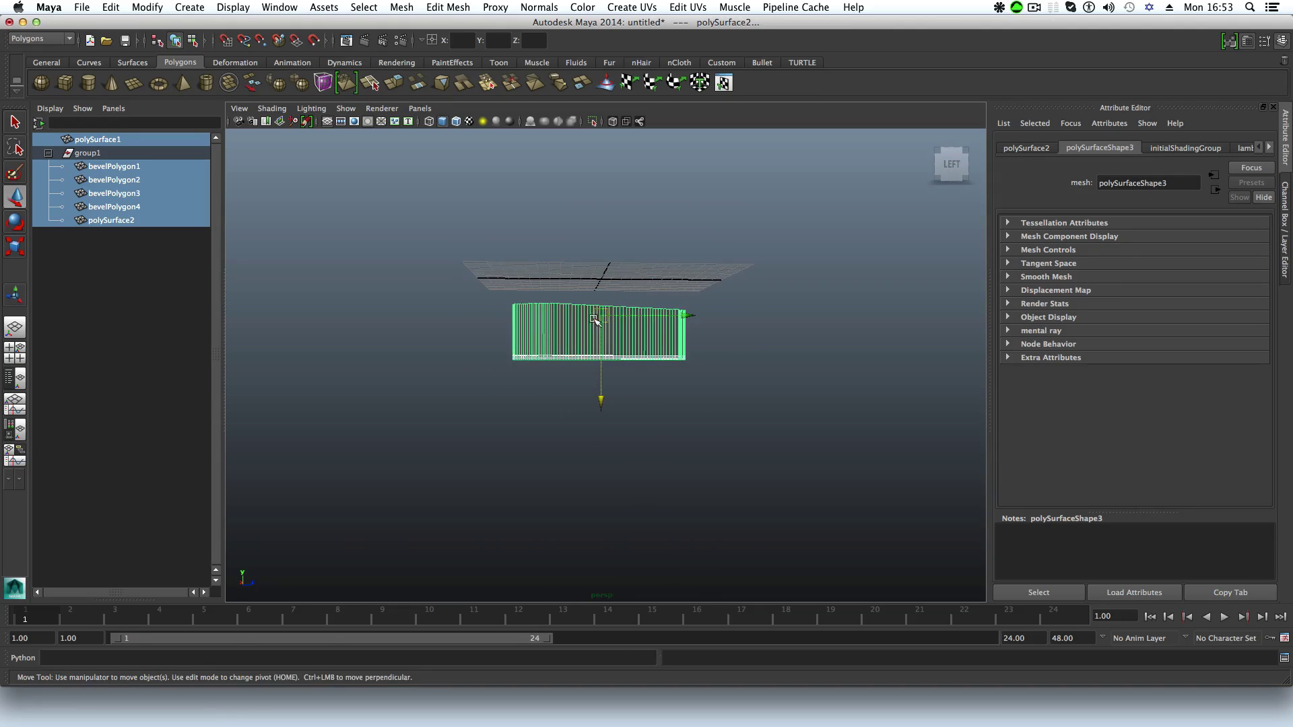
alt+drag(595, 319, 592, 323)
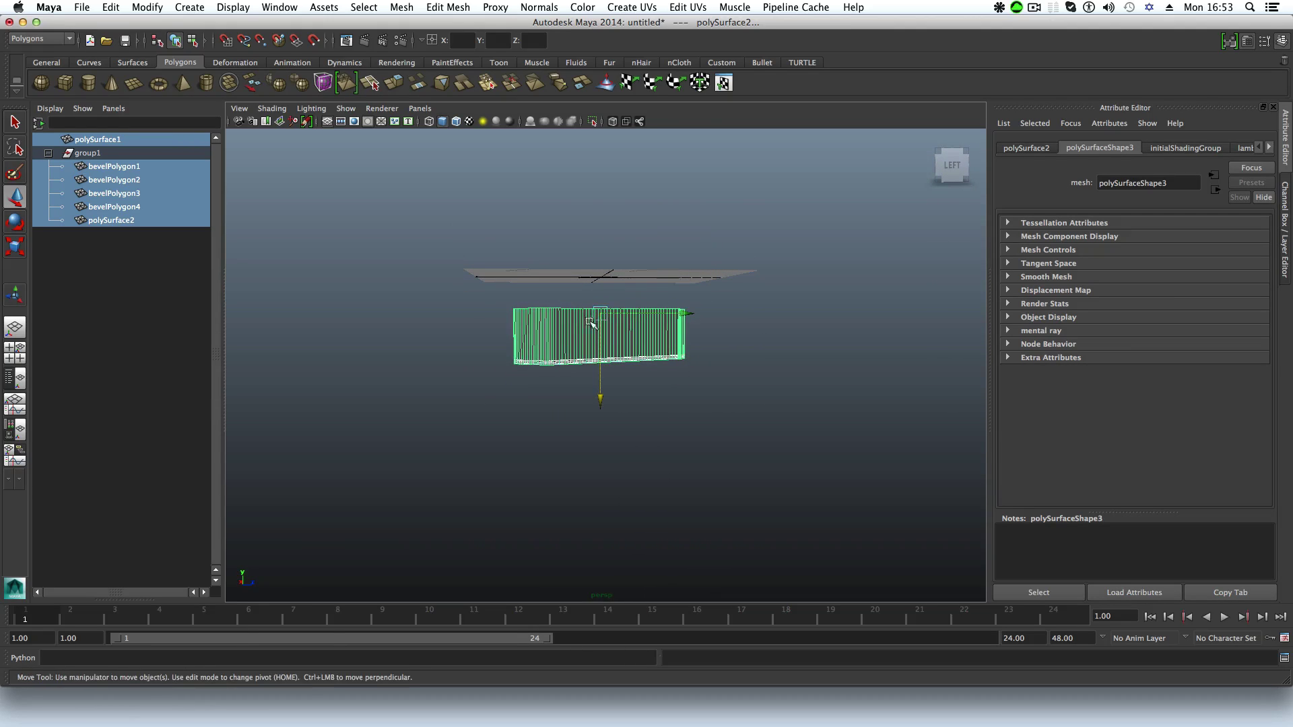
right_drag(573, 317, 533, 318)
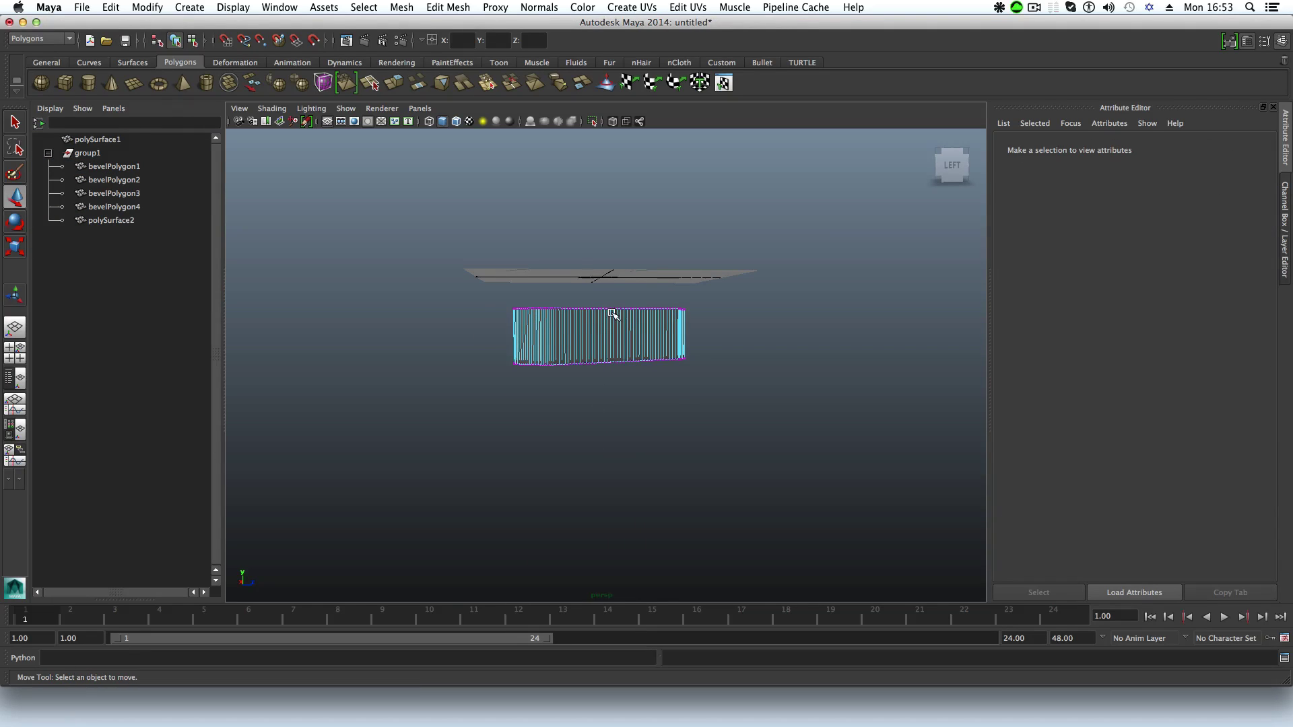
Step: Select the rim's top-edge vertices and snap them up to the plate level
right_drag(613, 314, 508, 287)
drag(504, 283, 730, 333)
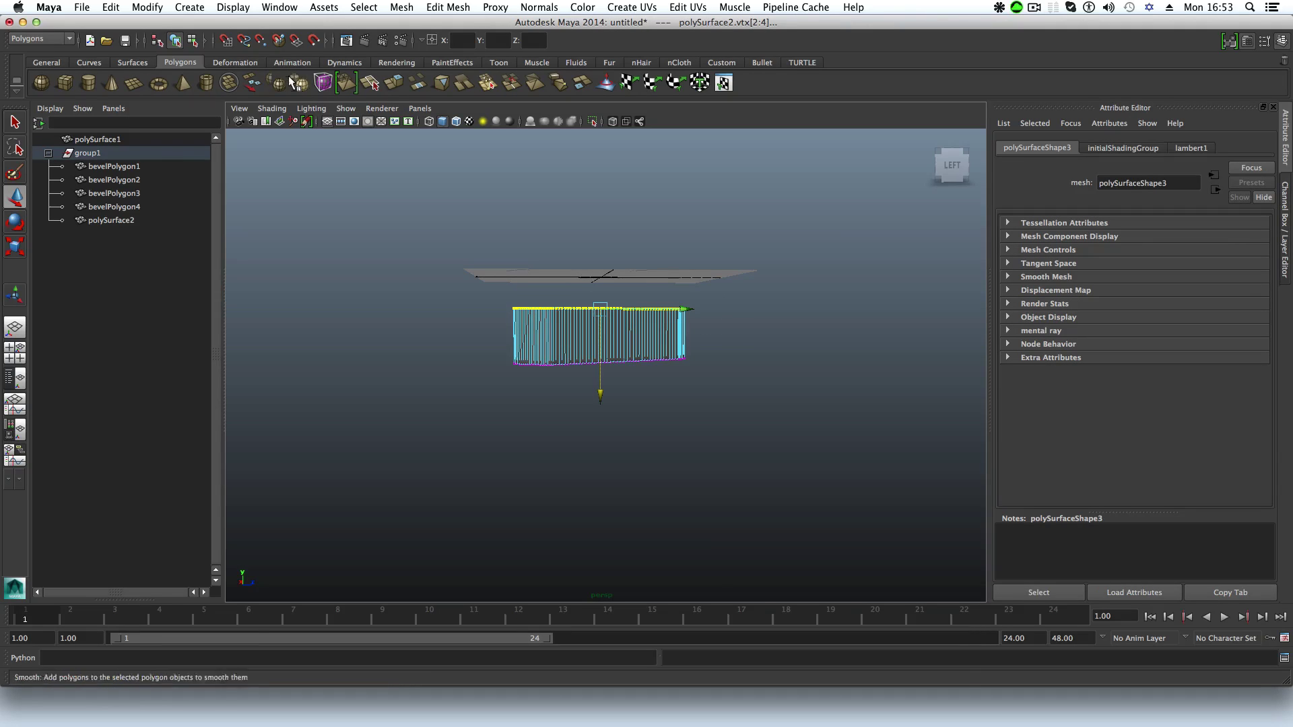
click(227, 41)
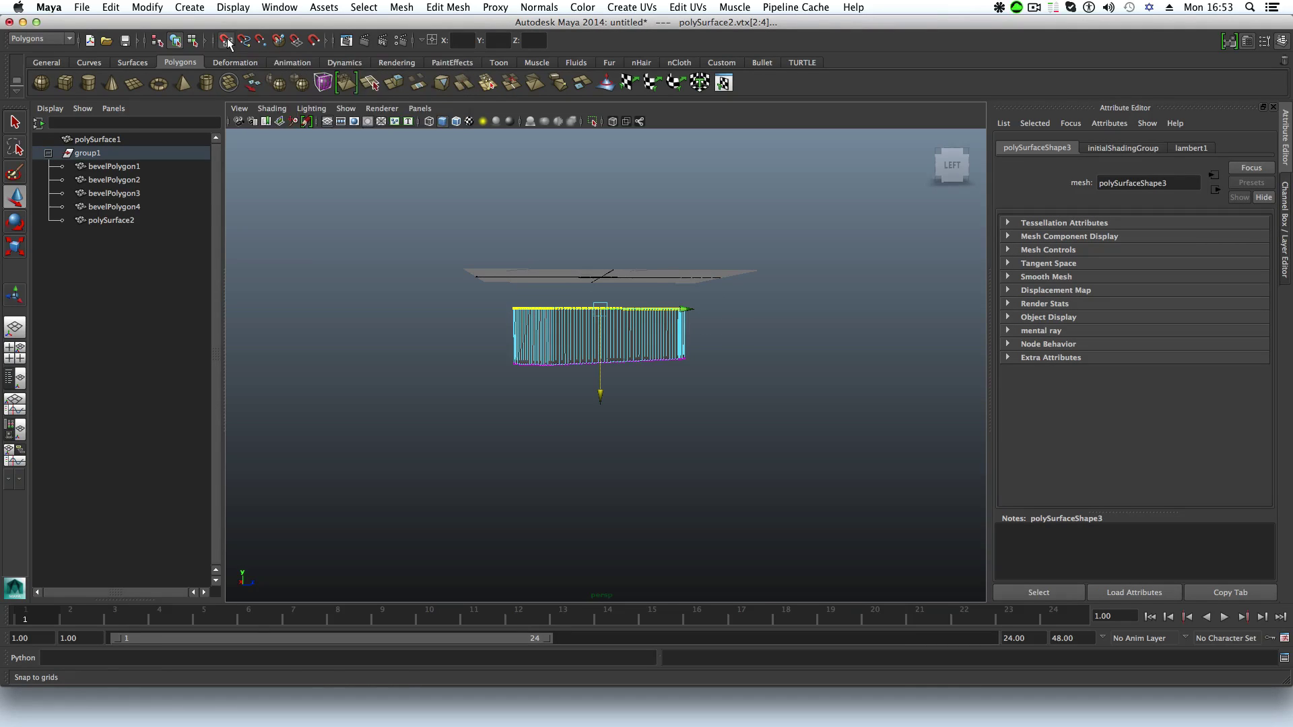
drag(603, 396, 601, 370)
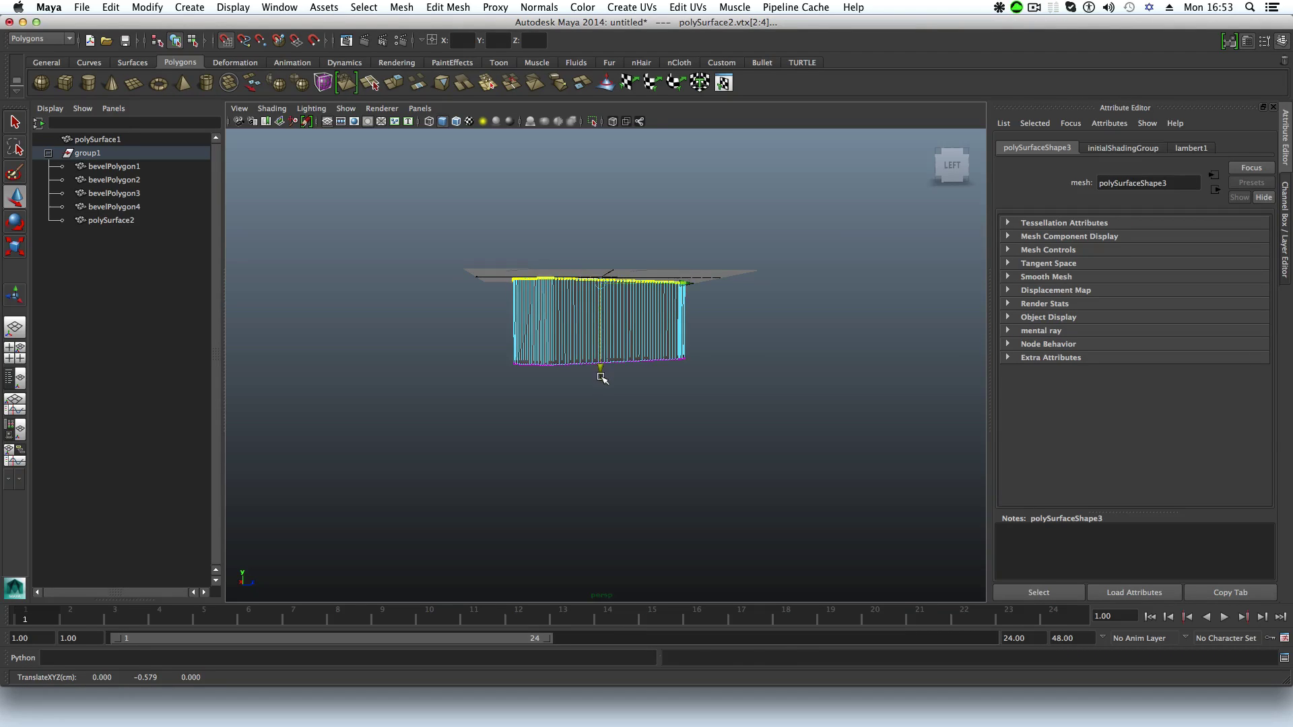
key(z)
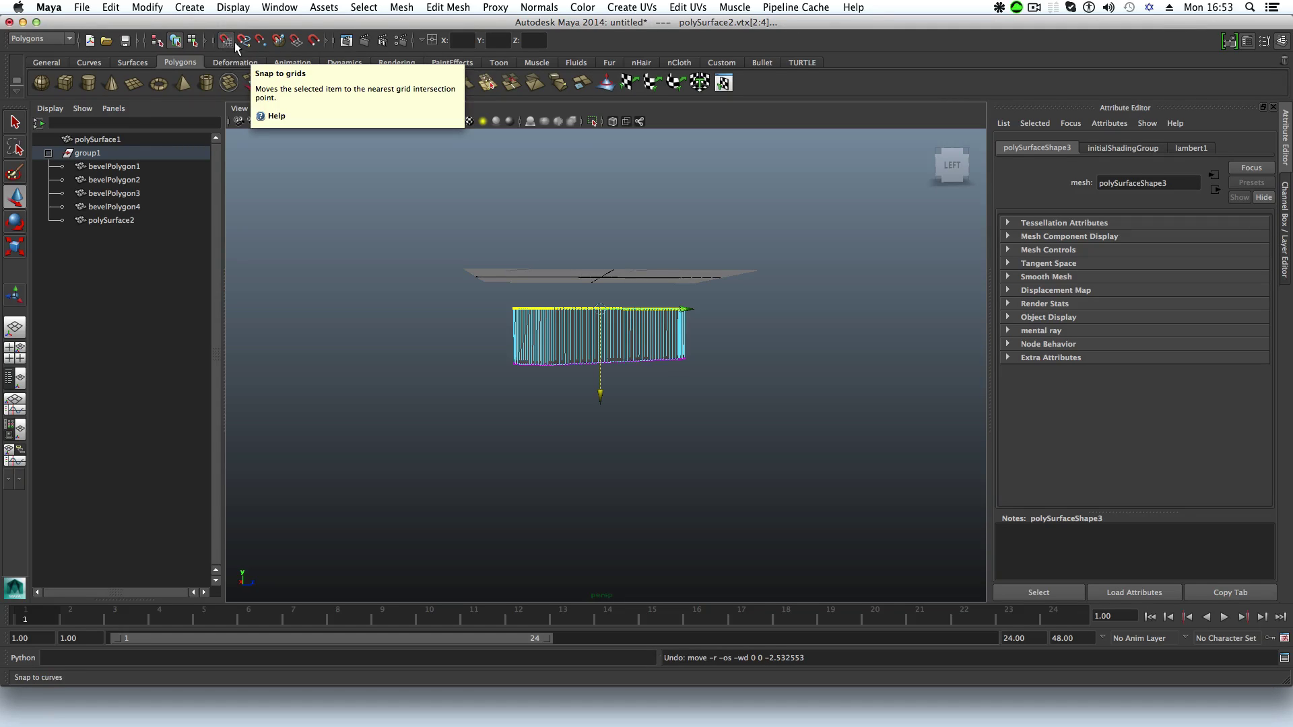
click(260, 41)
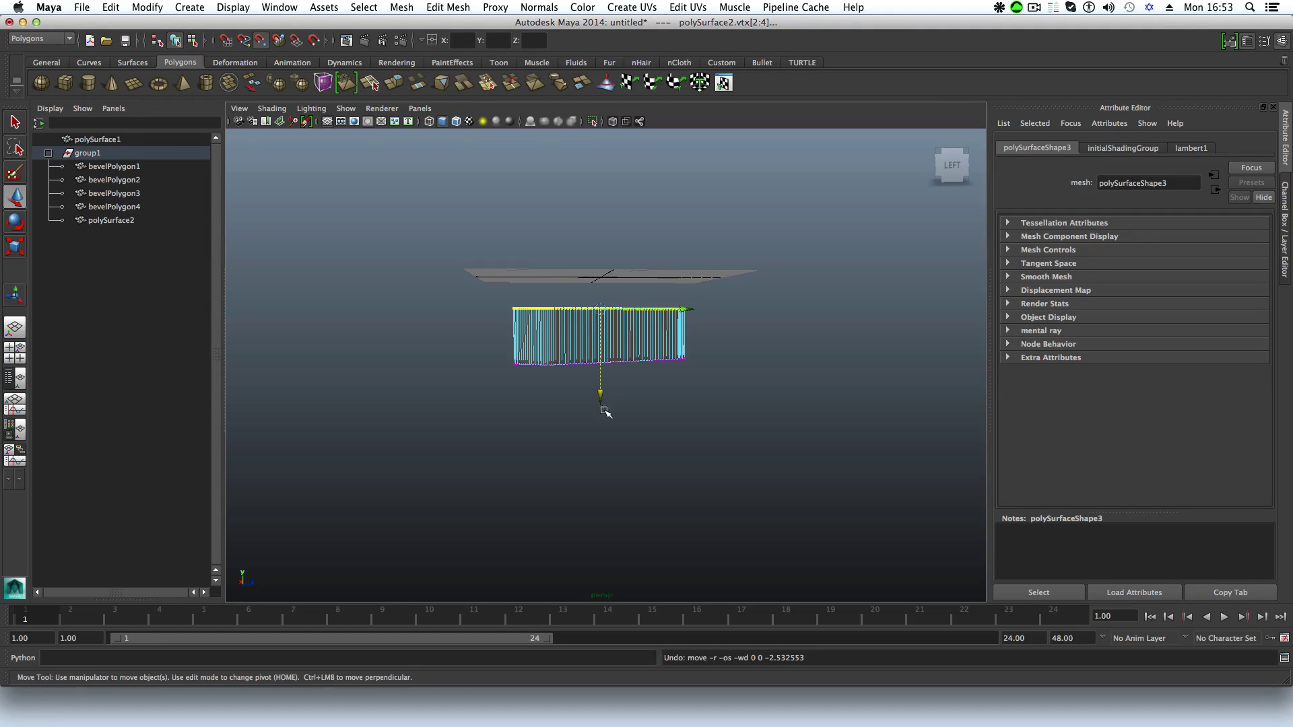
drag(601, 395, 590, 311)
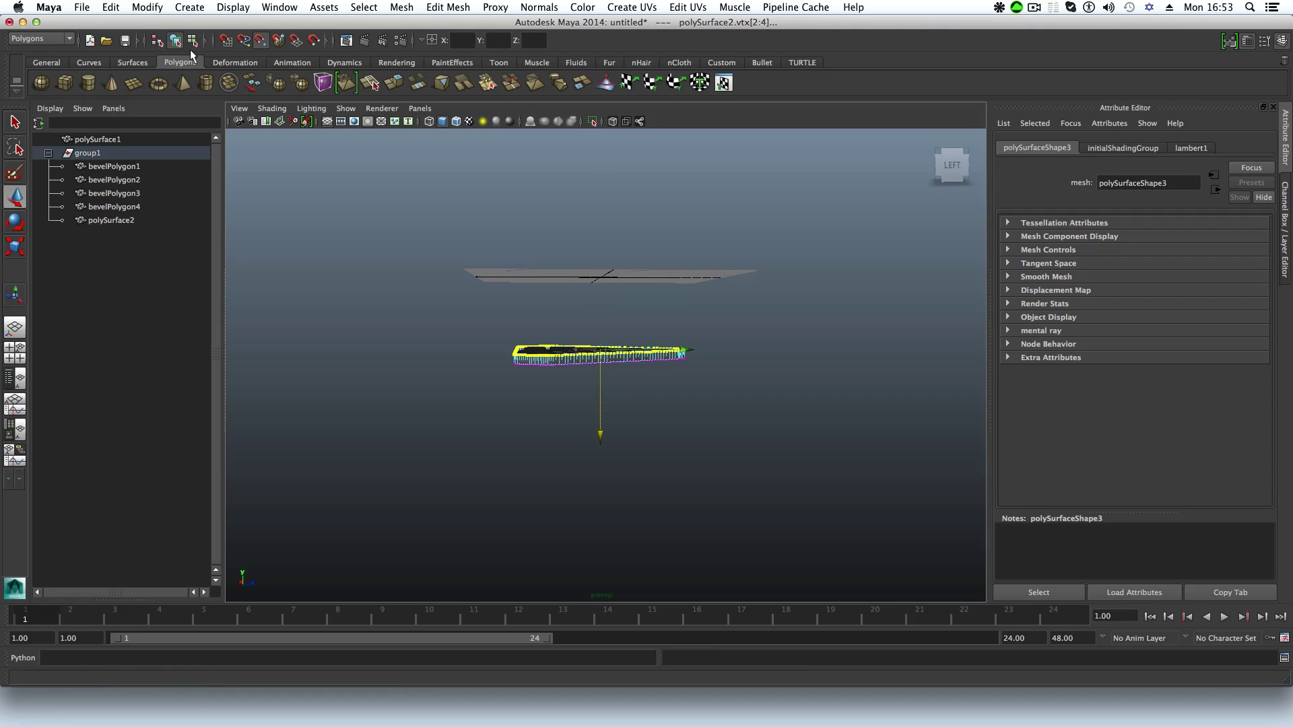
Step: Compare the vertex move with undo and redo, keeping the raised tall walls
key(ctrl+z)
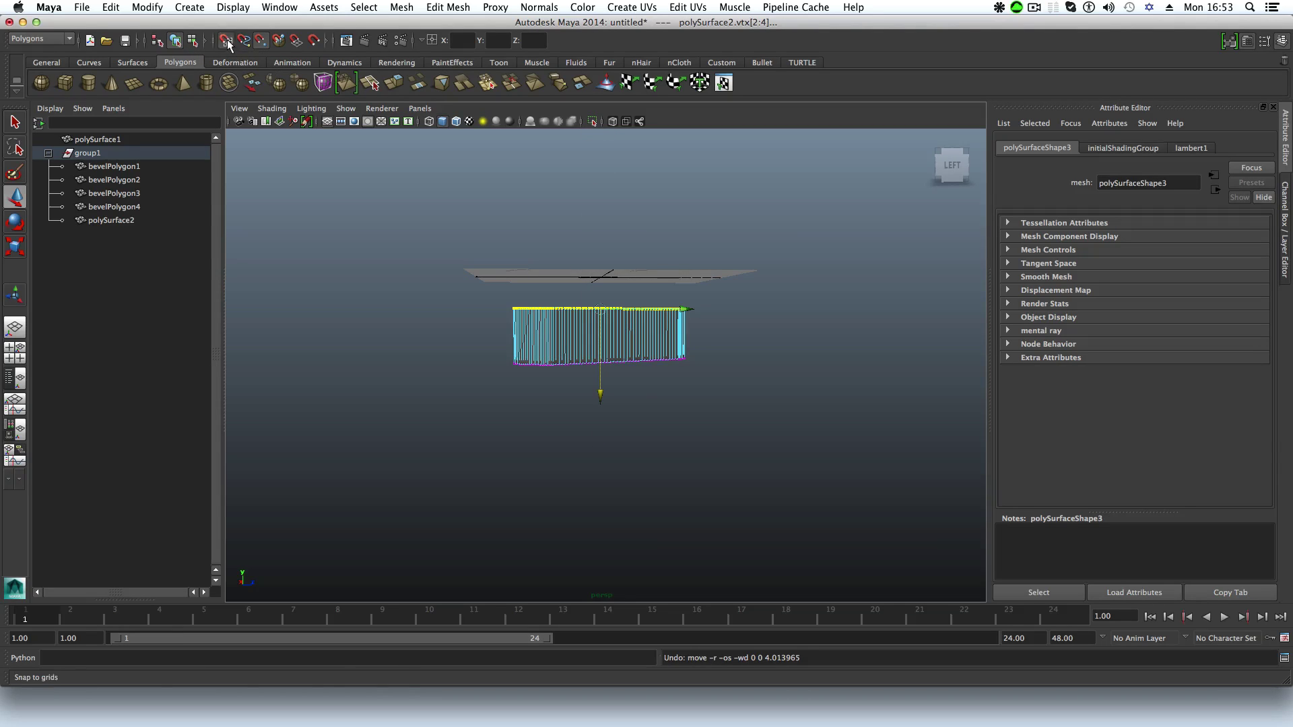
alt+drag(690, 350, 744, 415)
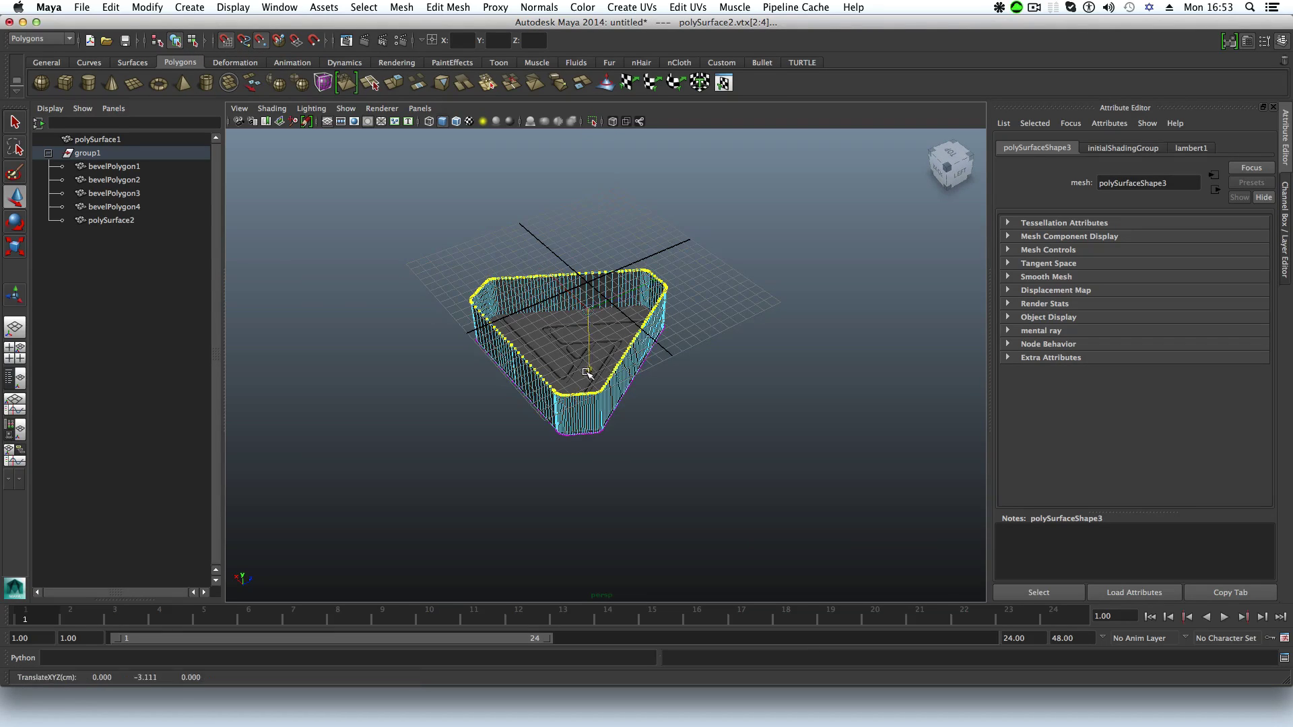
key(shift+z)
key(ctrl+z)
key(shift+z)
key(ctrl+z)
key(shift+z)
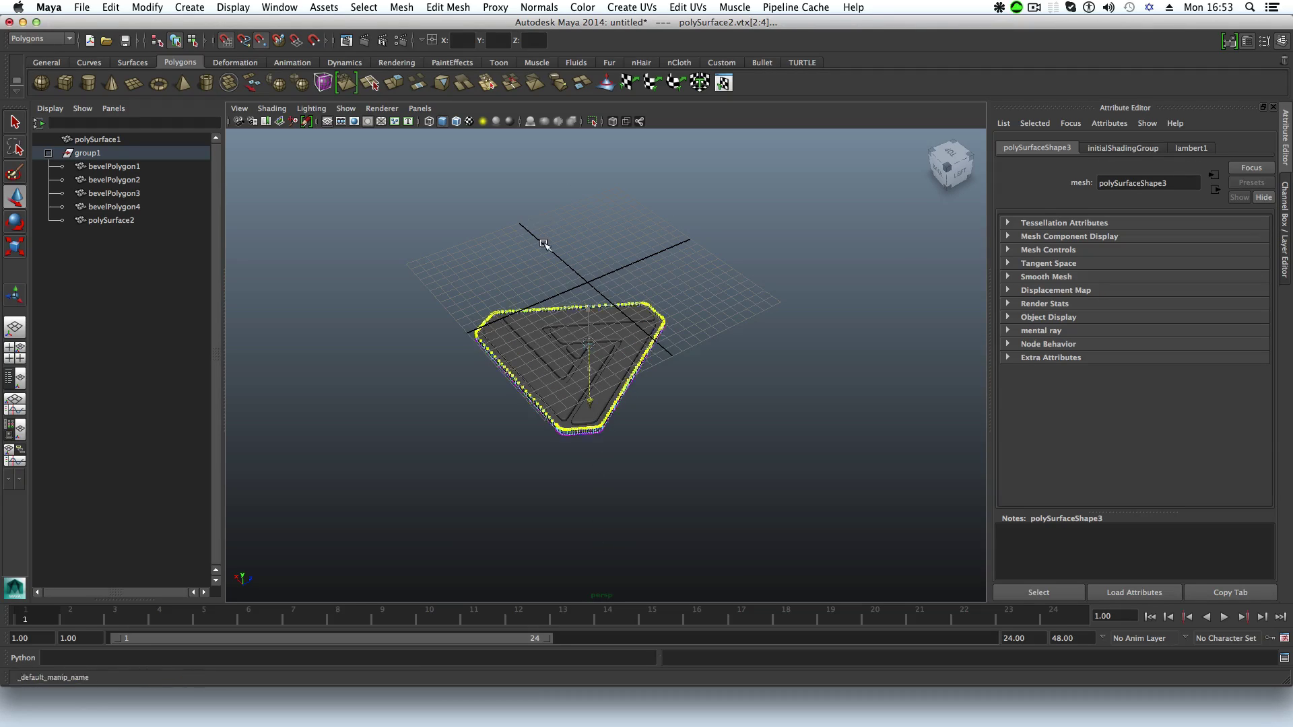
key(ctrl+z)
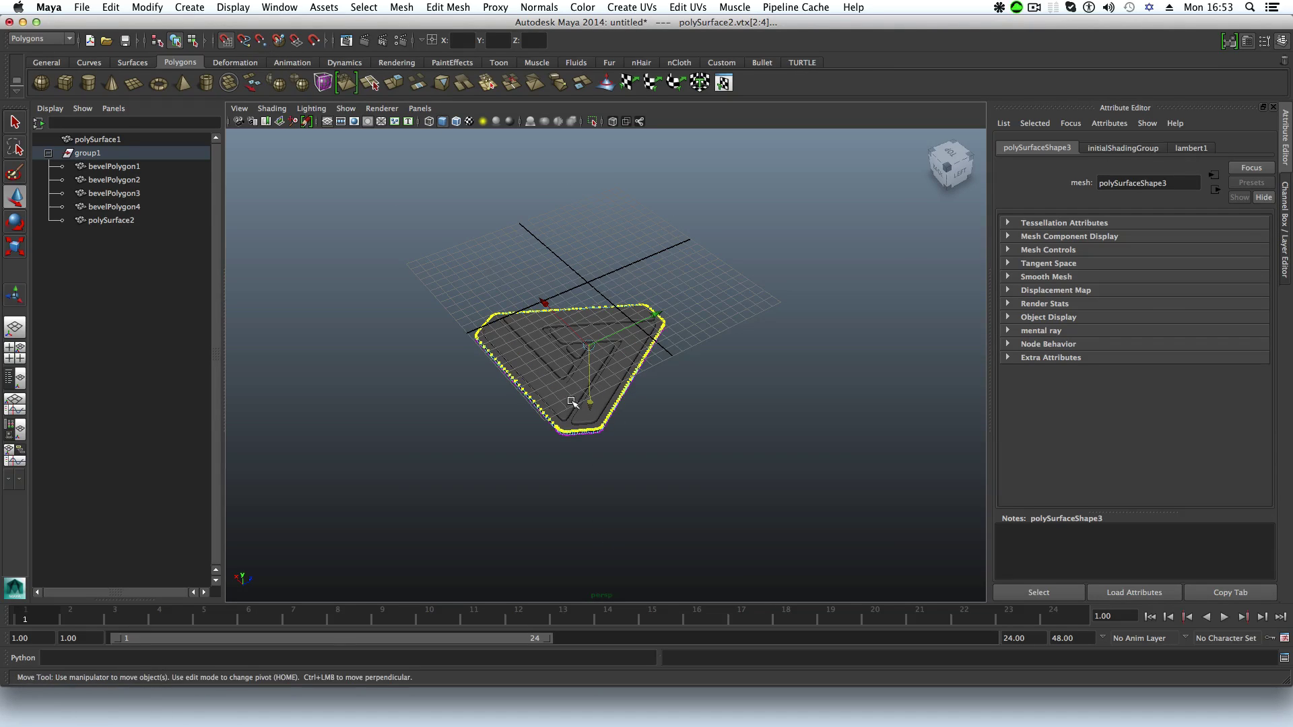
key(shift+z)
Step: Check the mesh from side and elevated views, then return to object mode
key([)
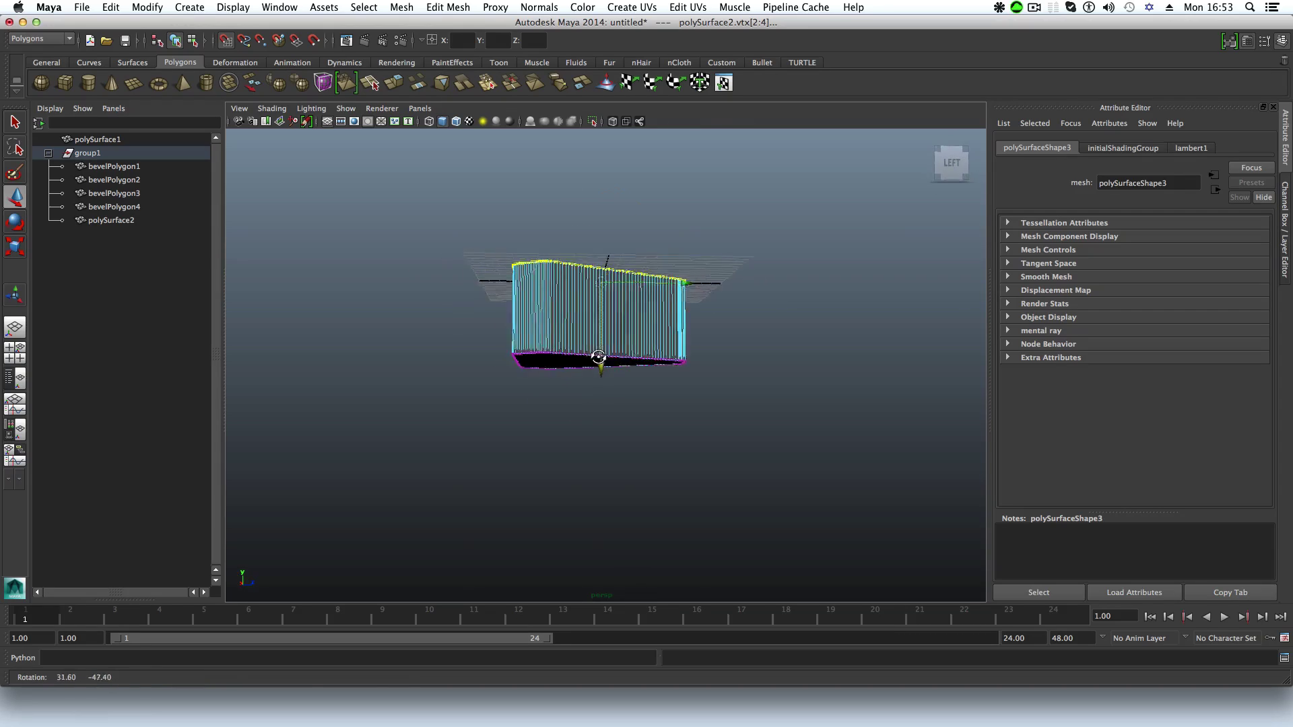
alt+right_drag(519, 343, 657, 345)
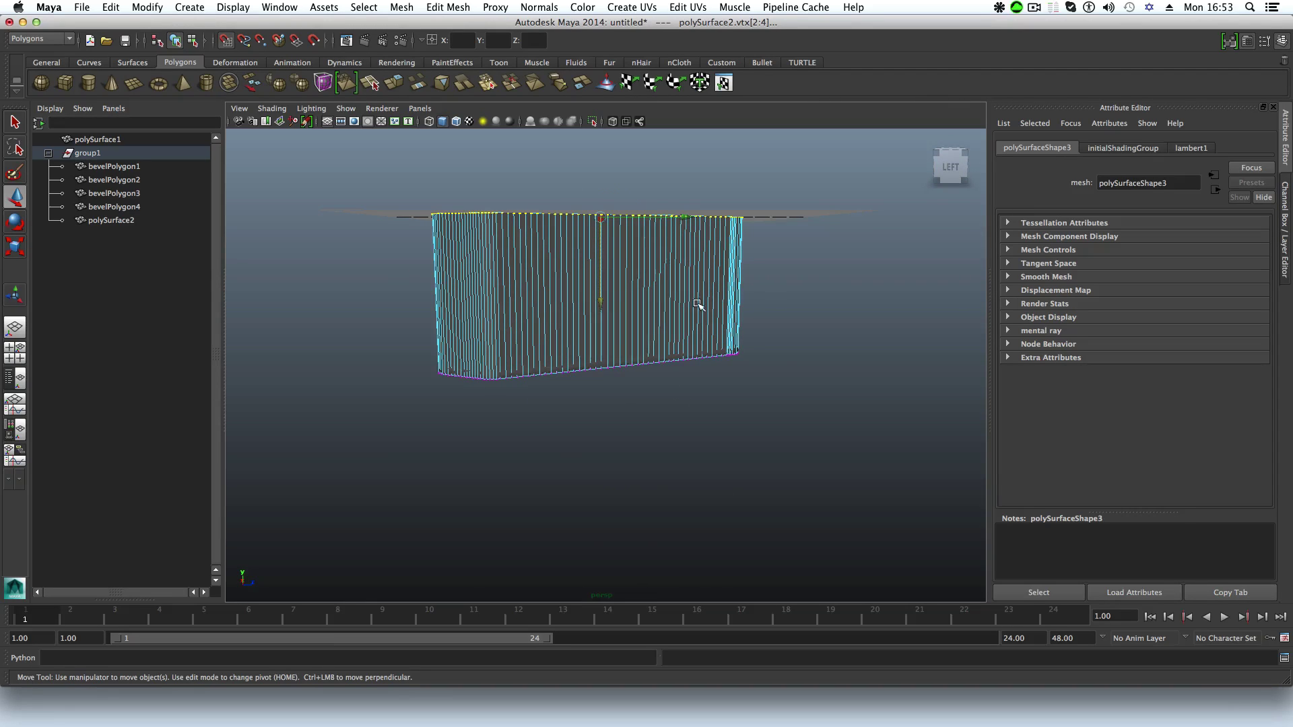
alt+drag(699, 305, 628, 414)
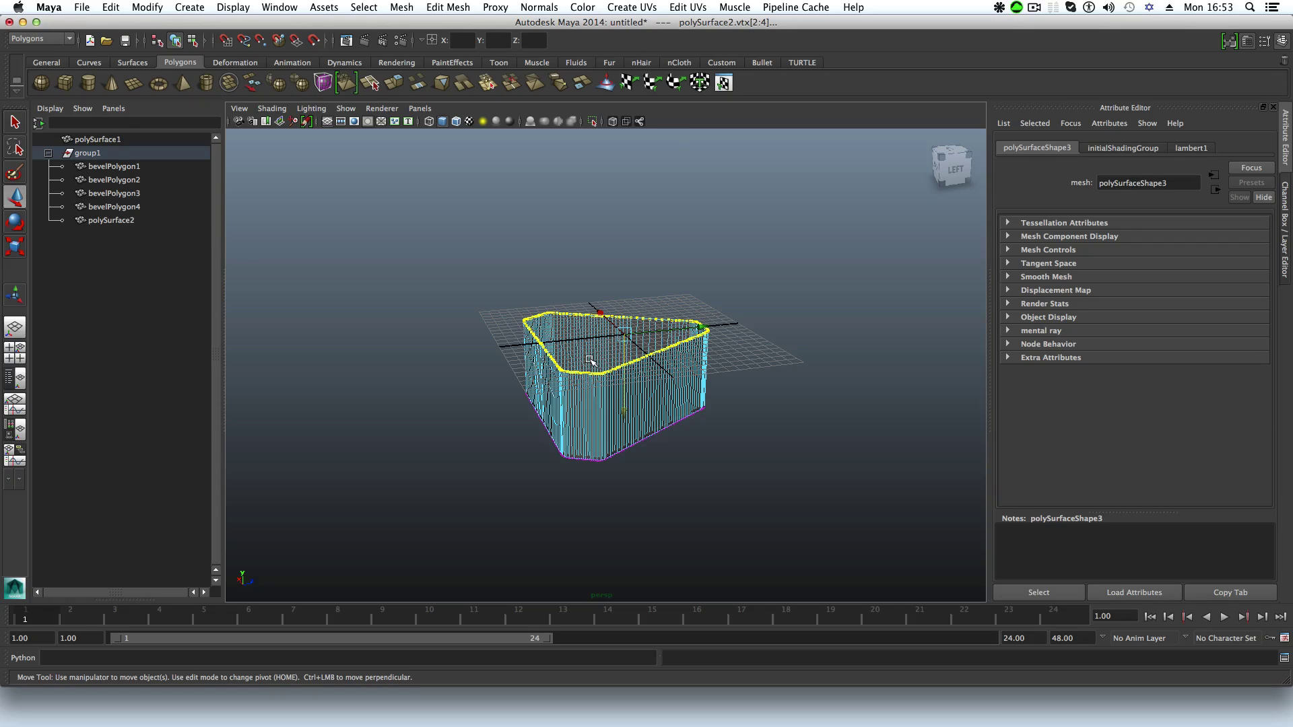
key(F8)
Step: Duplicate the bevelled plate polySurface1 and move the copy up onto the wall tops
alt+drag(626, 399, 658, 413)
click(559, 436)
alt+drag(669, 510, 640, 519)
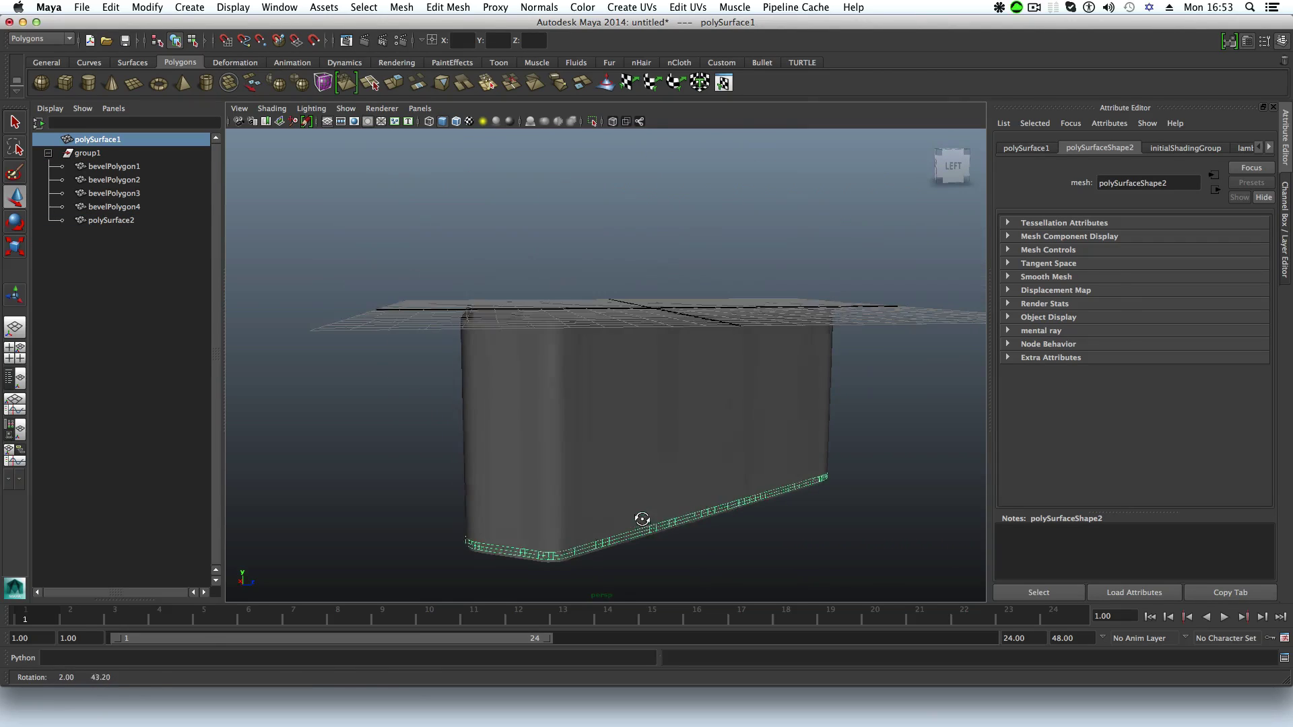
key(ctrl+d)
scroll(739, 479, down, 5)
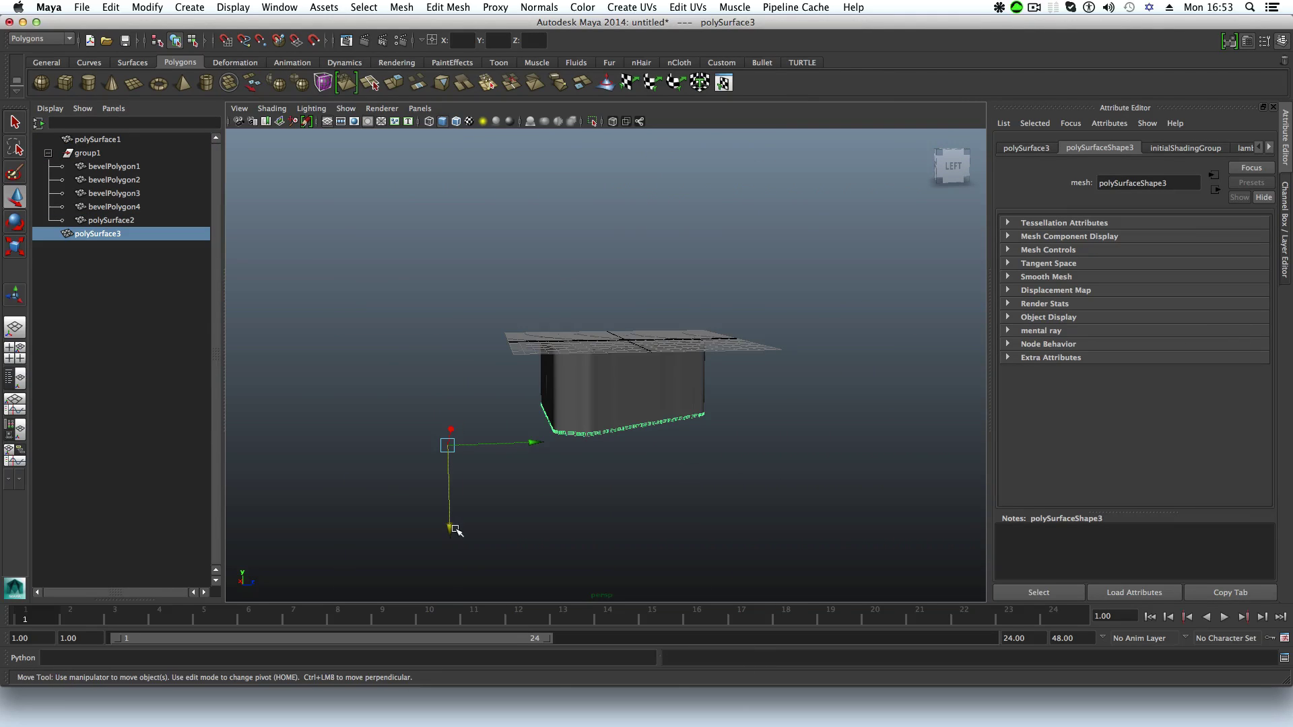
drag(456, 530, 447, 437)
scroll(730, 447, up, 5)
scroll(386, 445, down, 3)
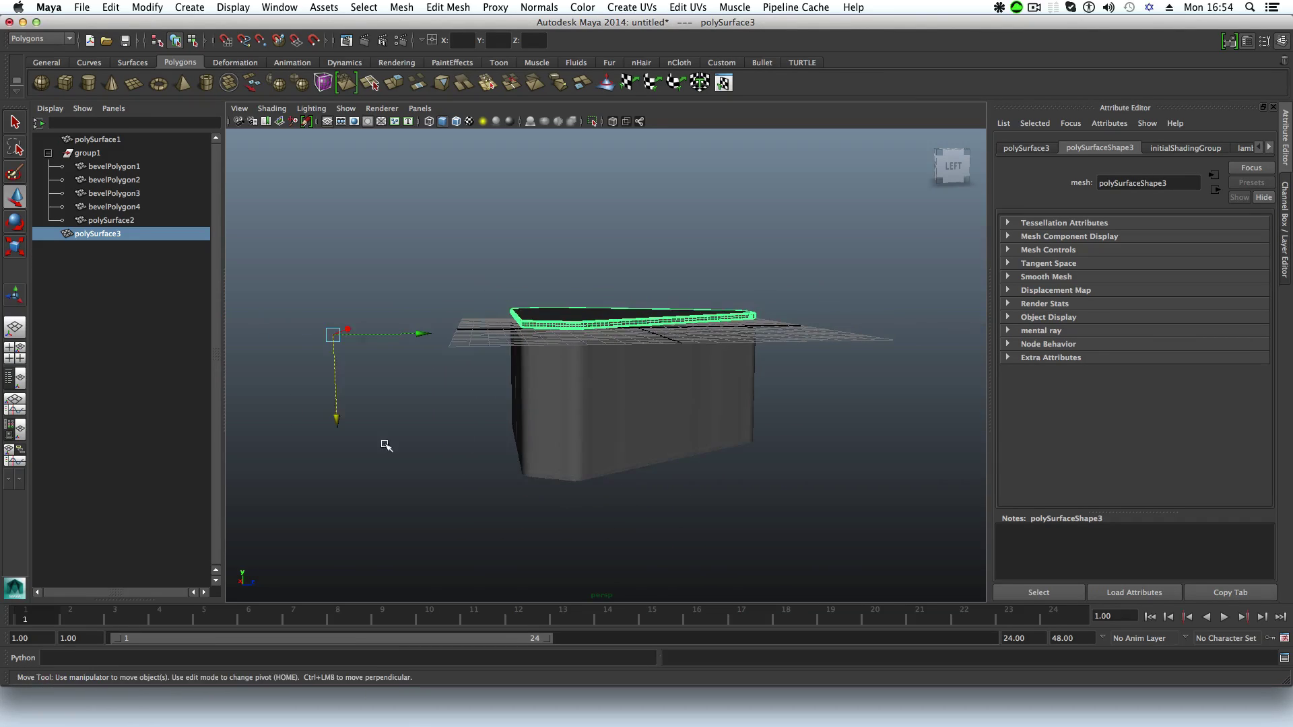
drag(338, 421, 339, 432)
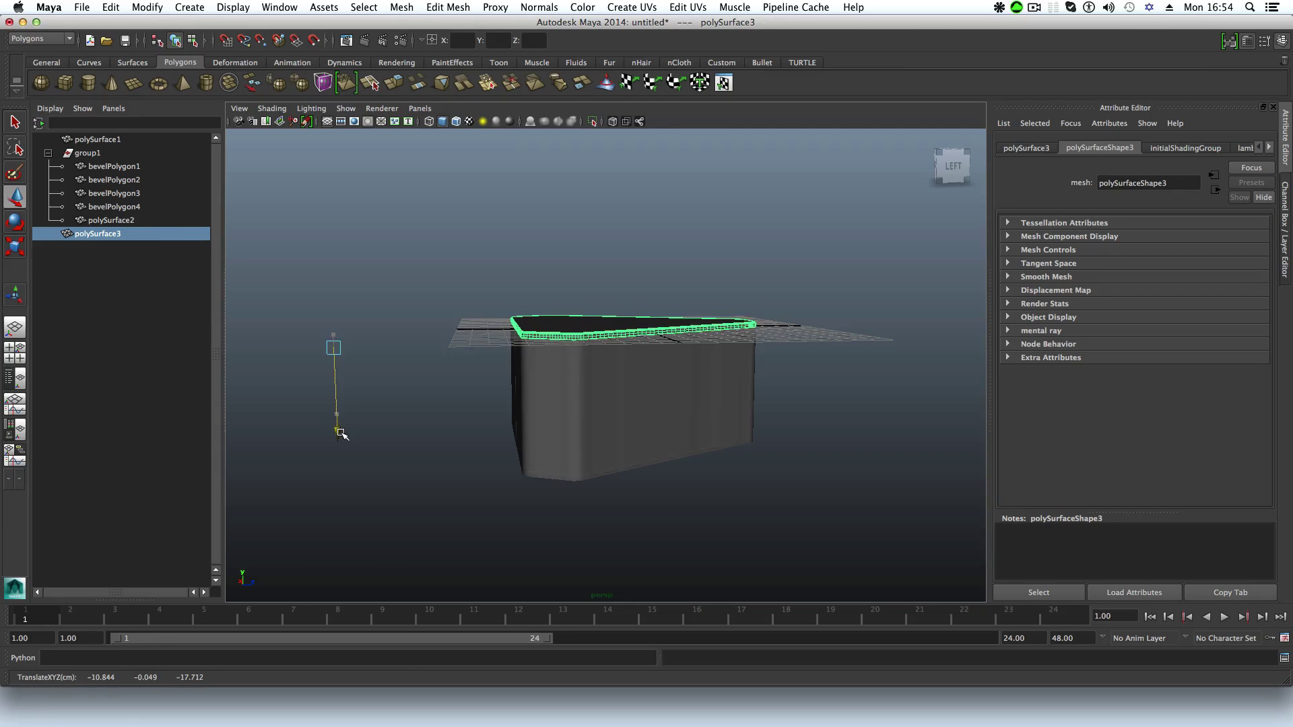
click(15, 246)
scroll(624, 410, up, 5)
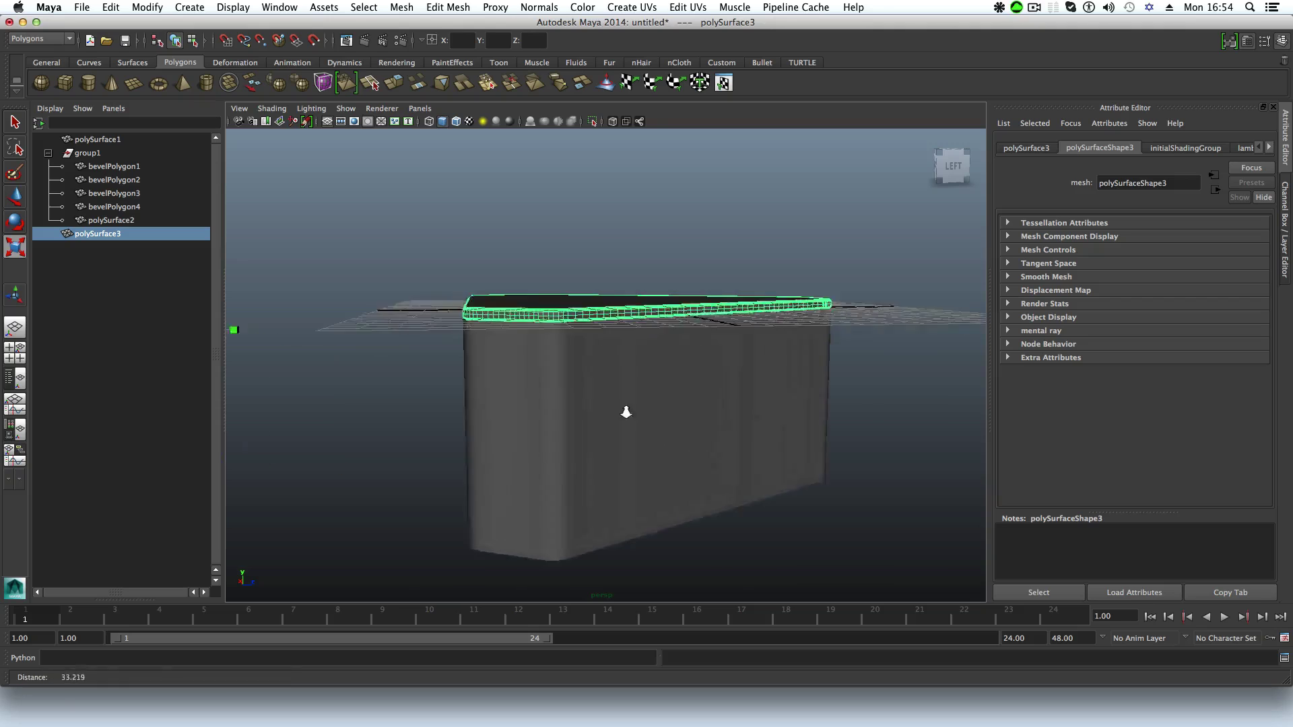
mouse_move(531, 419)
alt+mouse_down()
mouse_move(560, 445)
mouse_move(536, 439)
mouse_move(586, 412)
mouse_move(510, 395)
mouse_move(540, 422)
alt+mouse_up()
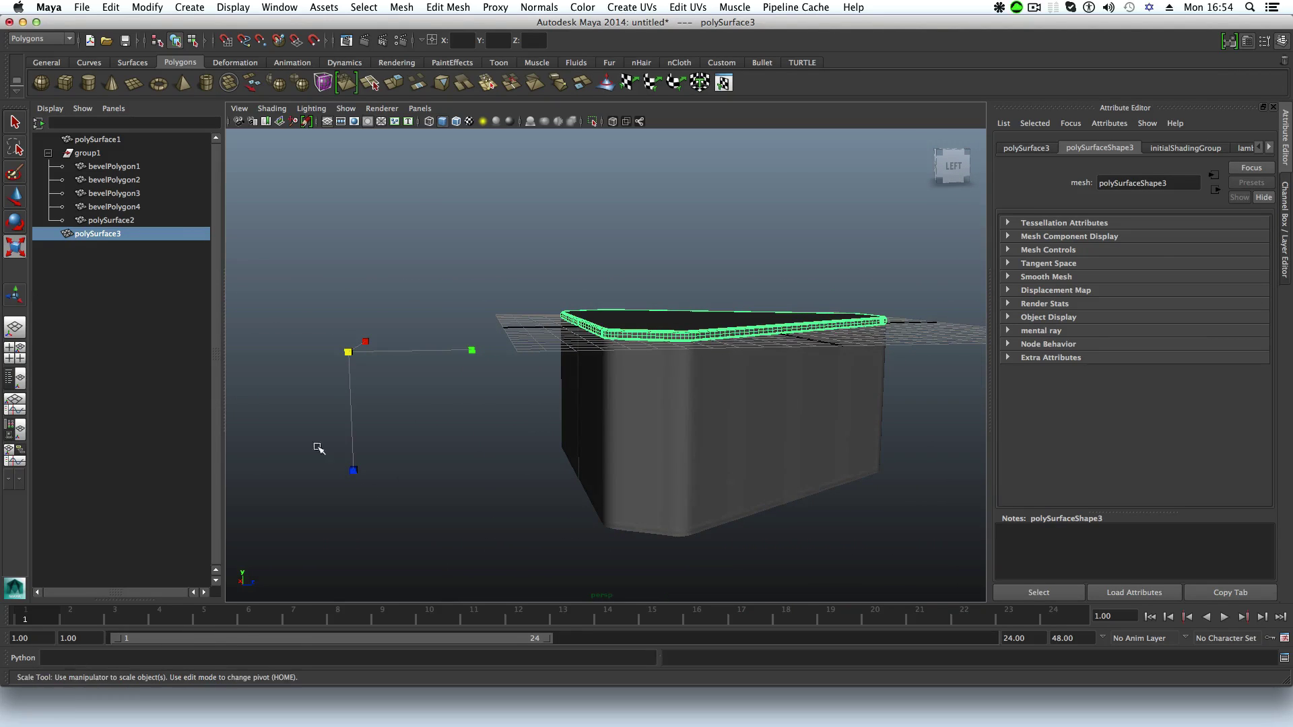
Step: Nudge polySurface3's height and inspect the fit from close and framed views
key(w)
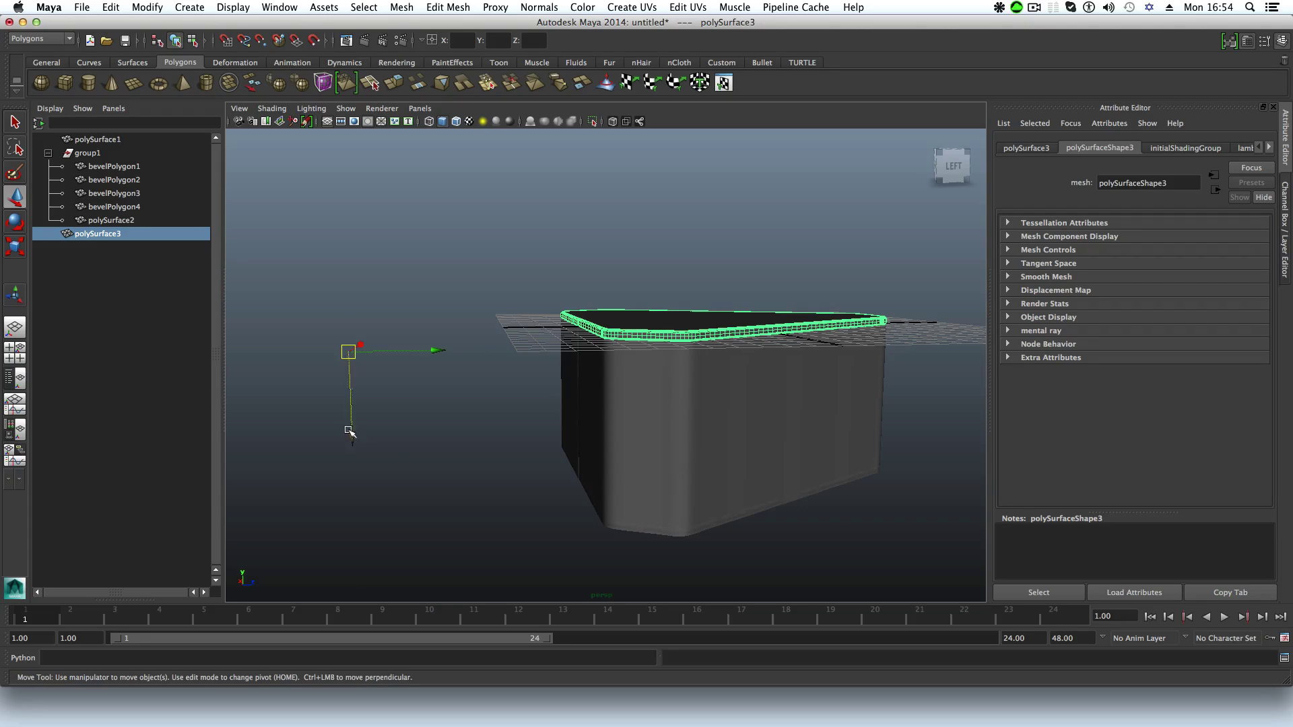
drag(355, 440, 355, 445)
alt+right_drag(353, 444, 826, 523)
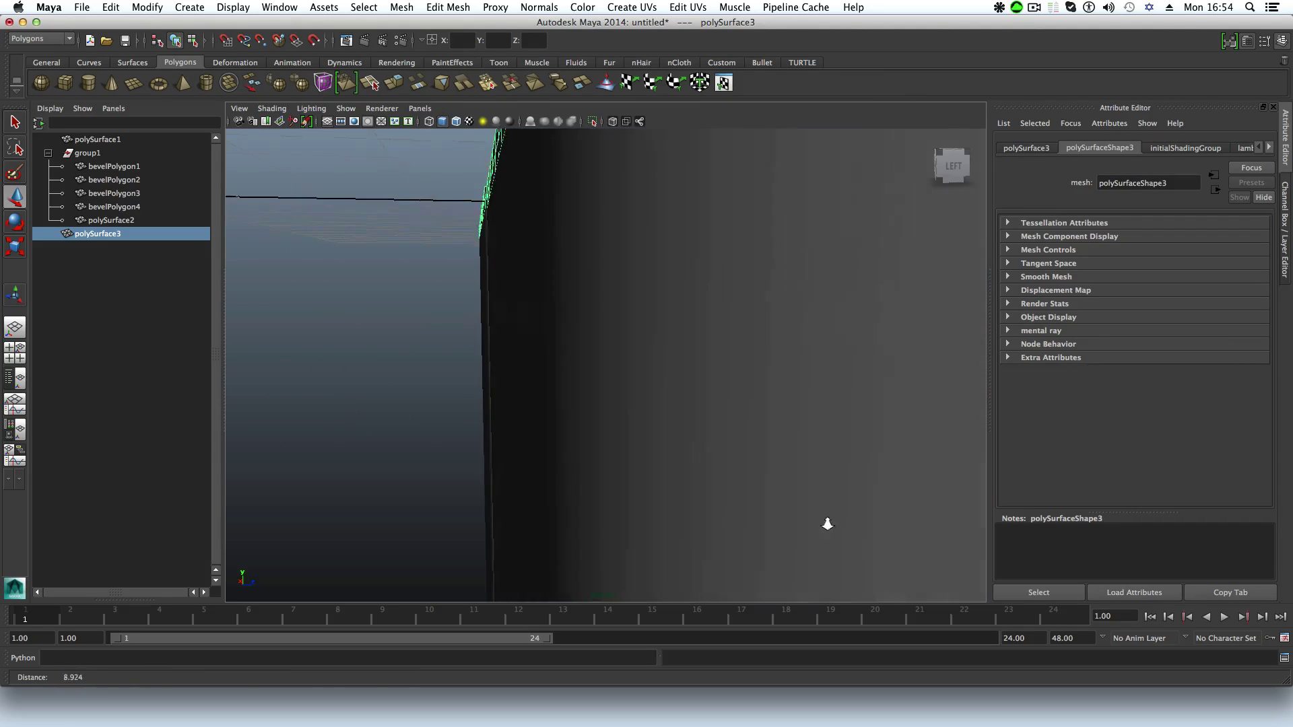
alt+drag(416, 195, 492, 223)
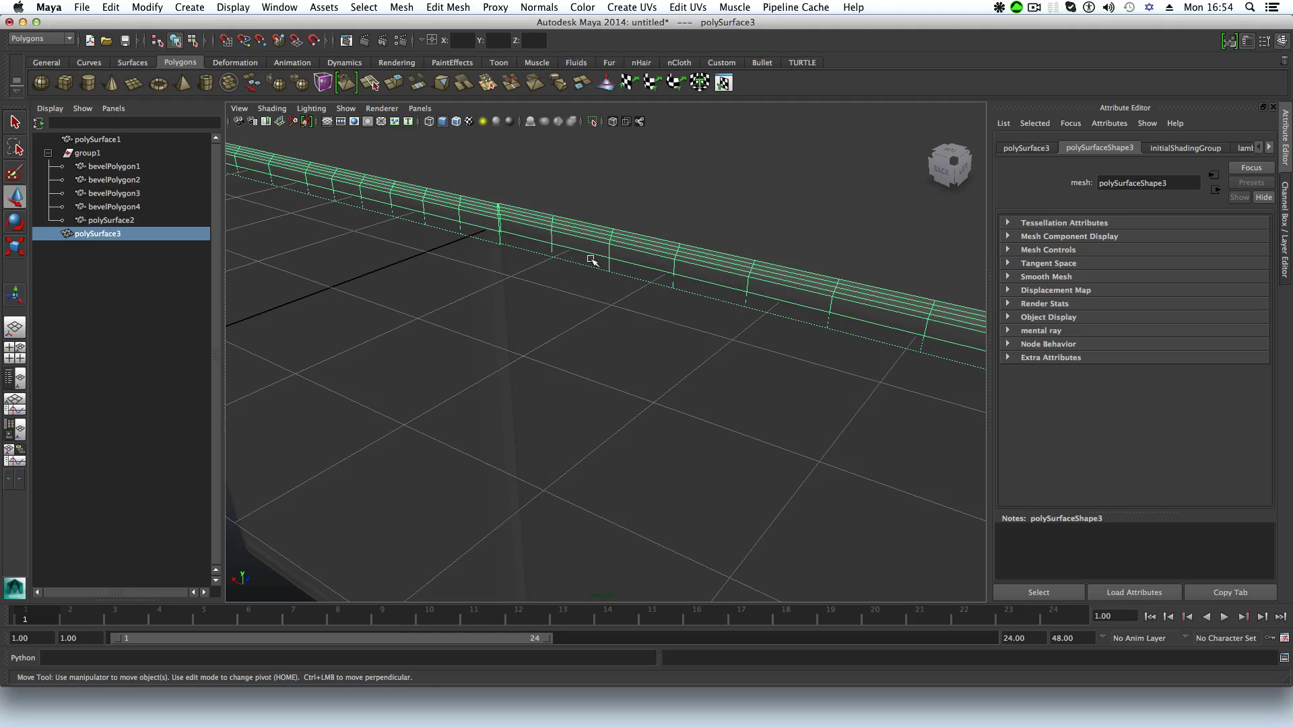
key(f)
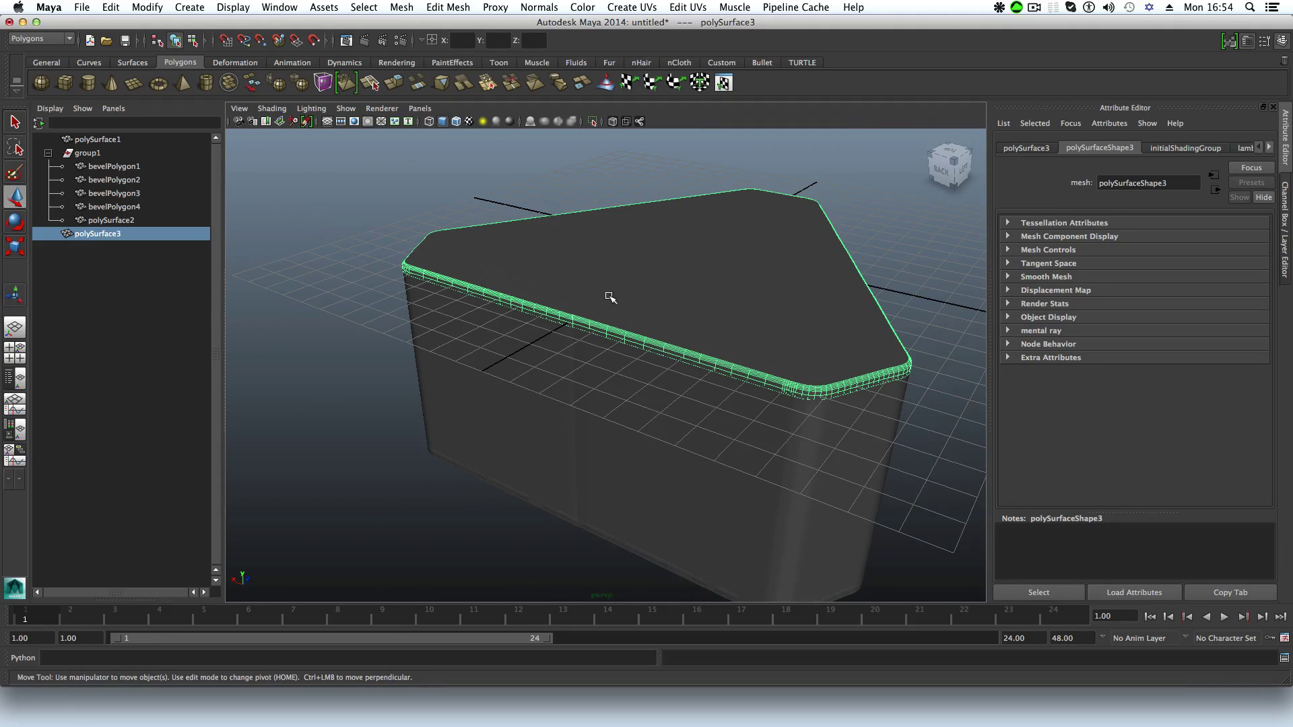
alt+drag(610, 297, 364, 293)
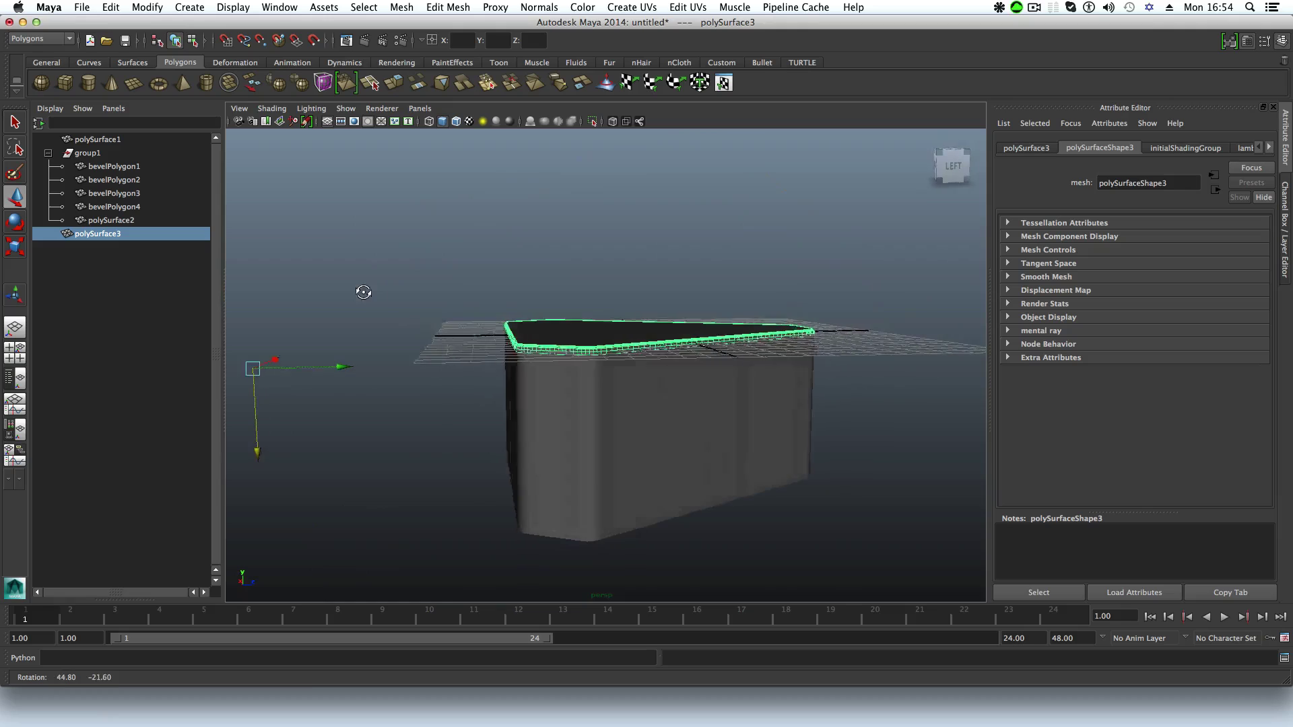
alt+right_drag(364, 293, 537, 352)
alt+drag(537, 352, 485, 370)
alt+right_drag(486, 370, 415, 436)
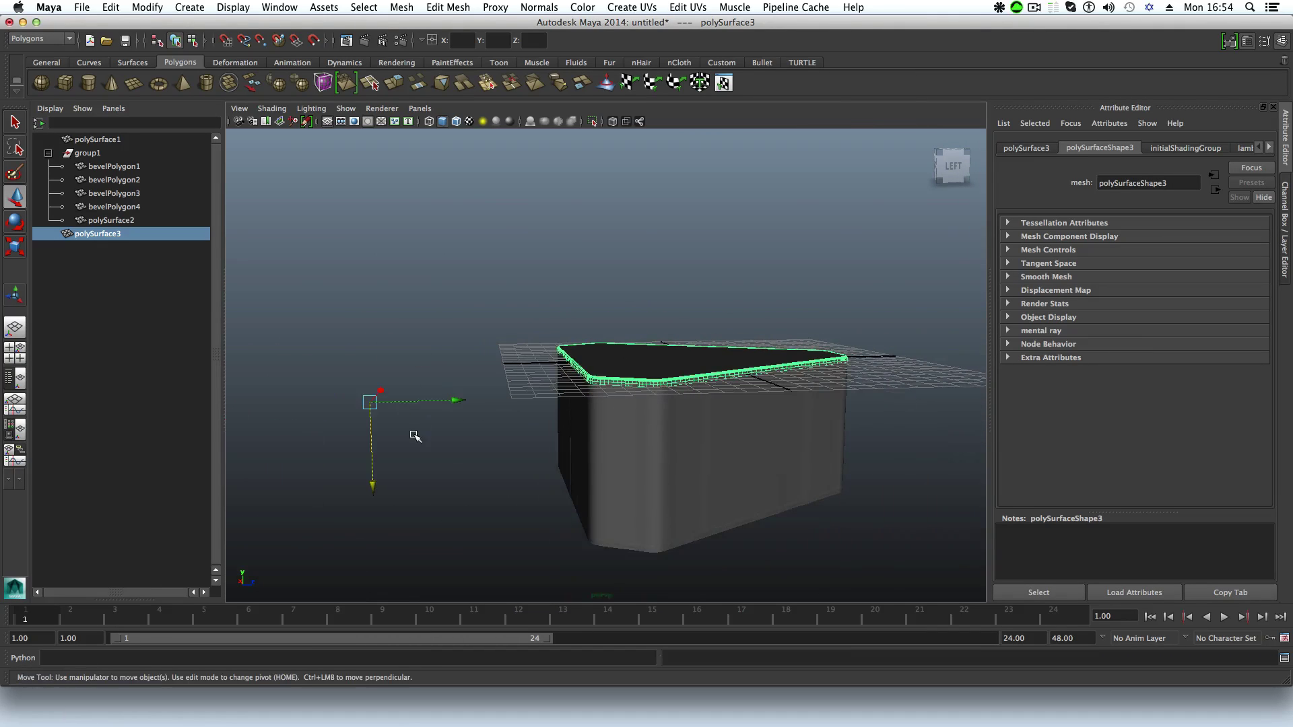
Step: Nudge the copy lower twice more until it rests flush on the wall tops
drag(379, 487, 369, 485)
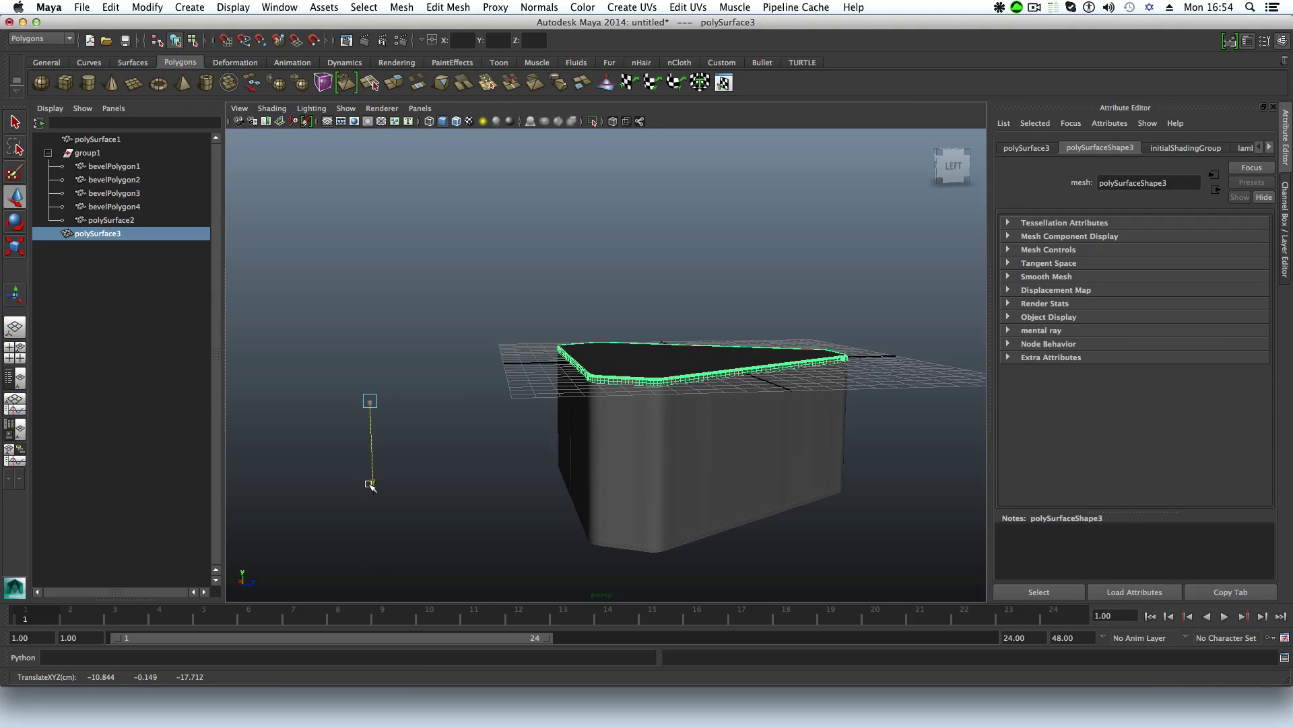
alt+right_drag(370, 485, 768, 484)
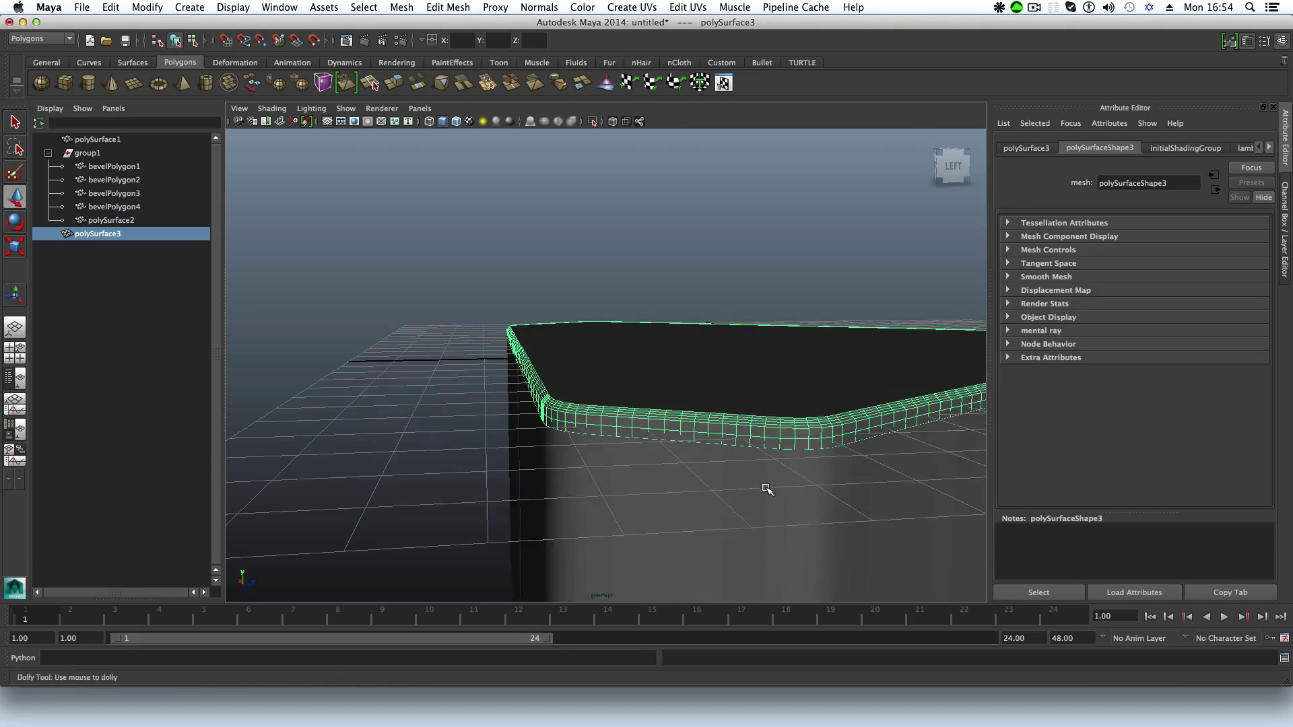
alt+drag(767, 485, 735, 478)
alt+right_drag(640, 470, 343, 473)
drag(409, 466, 410, 462)
alt+right_drag(386, 383, 536, 422)
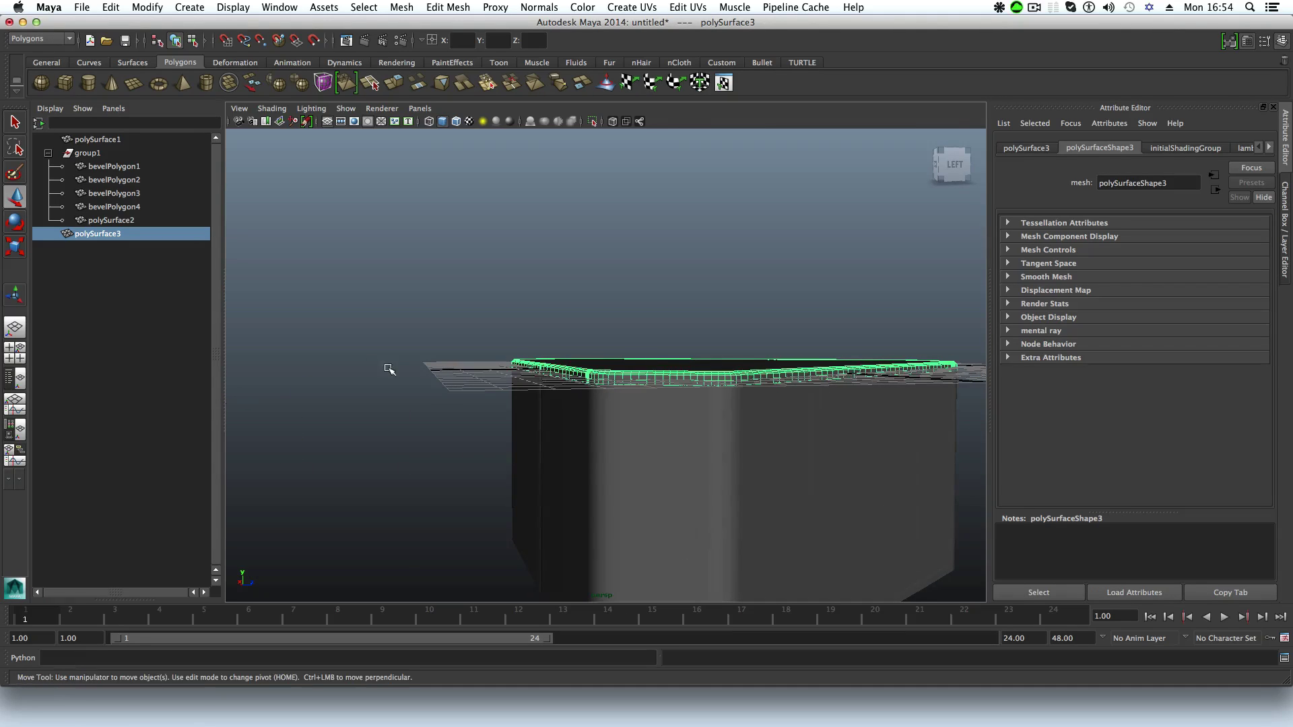
alt+drag(497, 410, 274, 202)
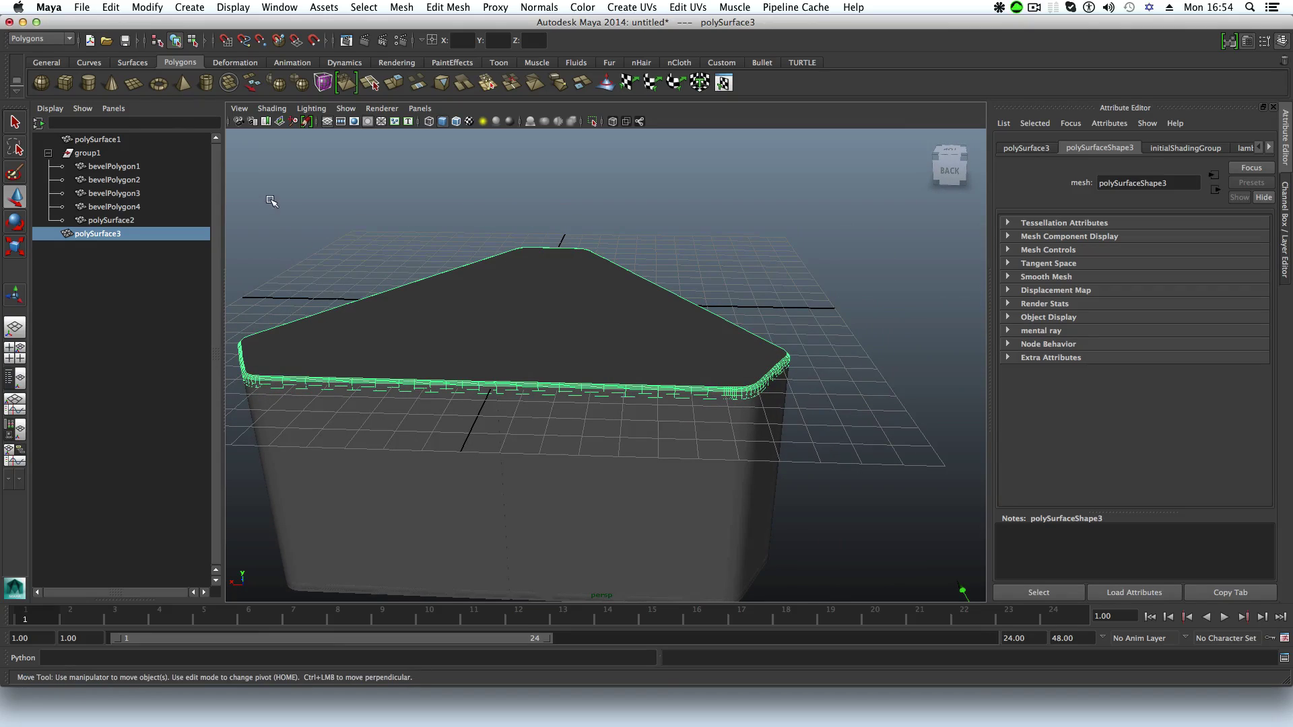
click(182, 5)
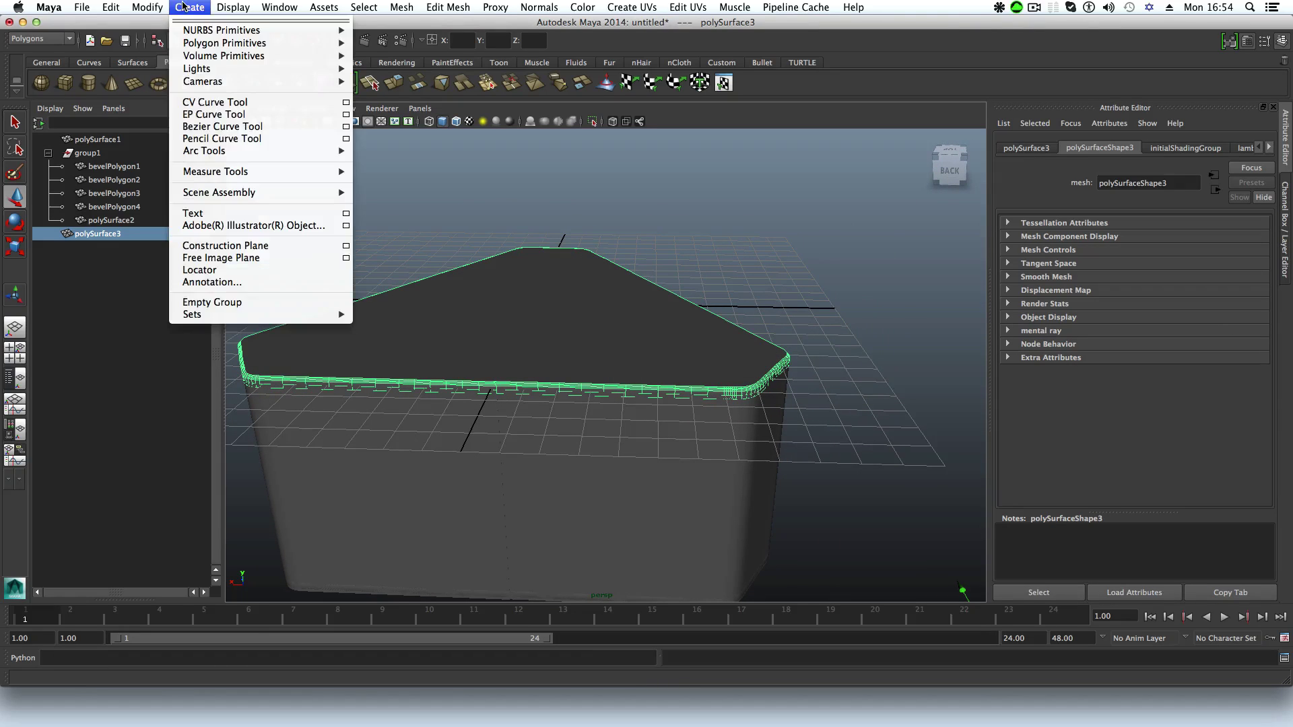
mouse_move(198, 45)
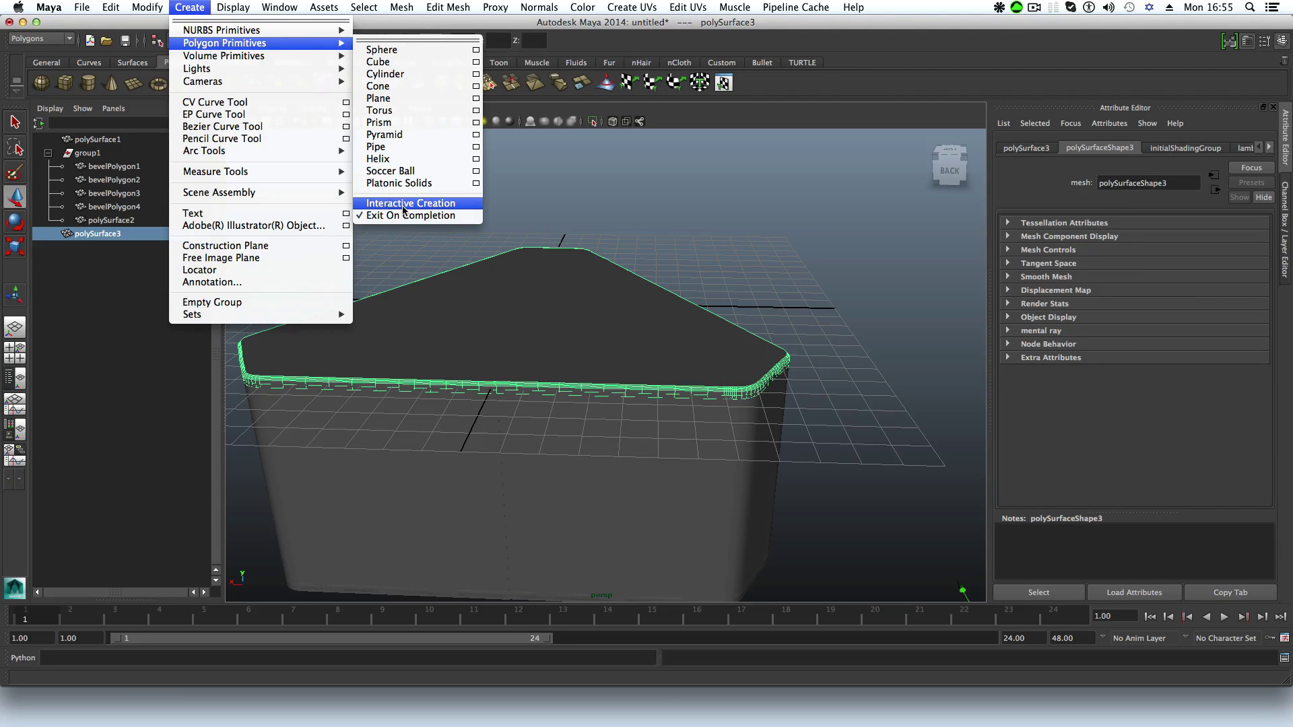
click(193, 65)
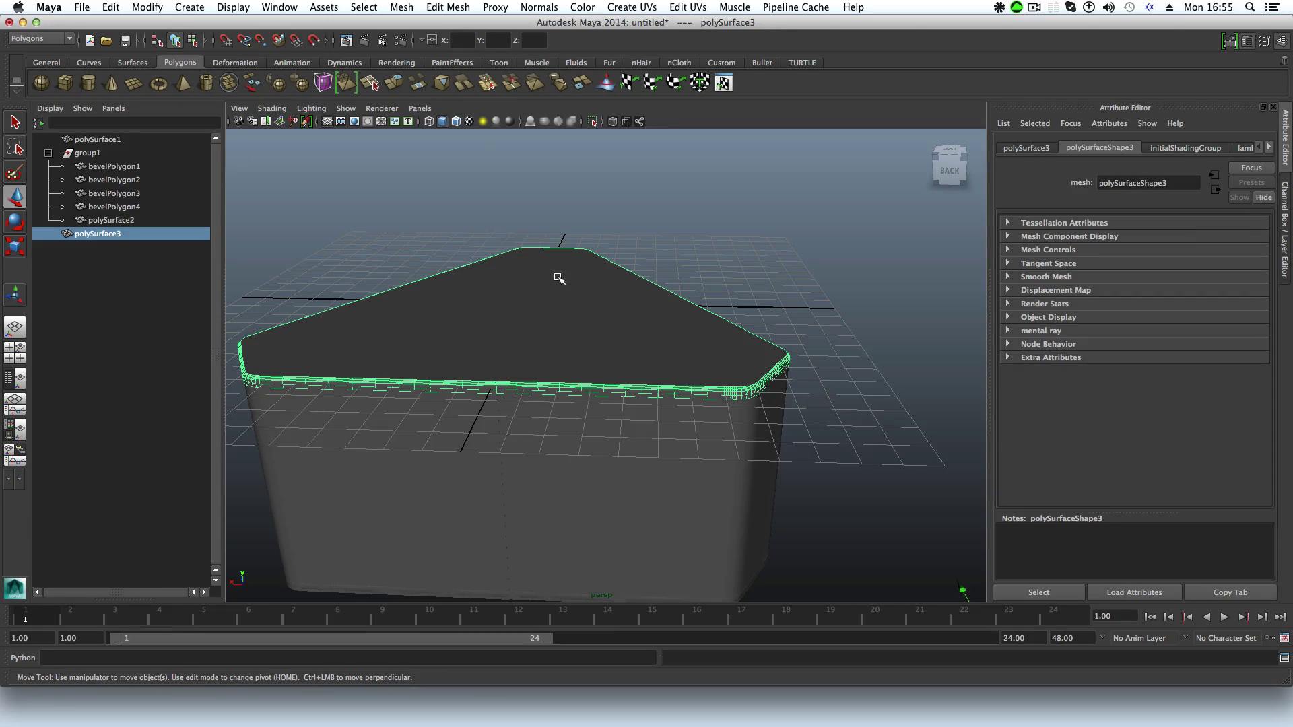
scroll(528, 297, down, 2)
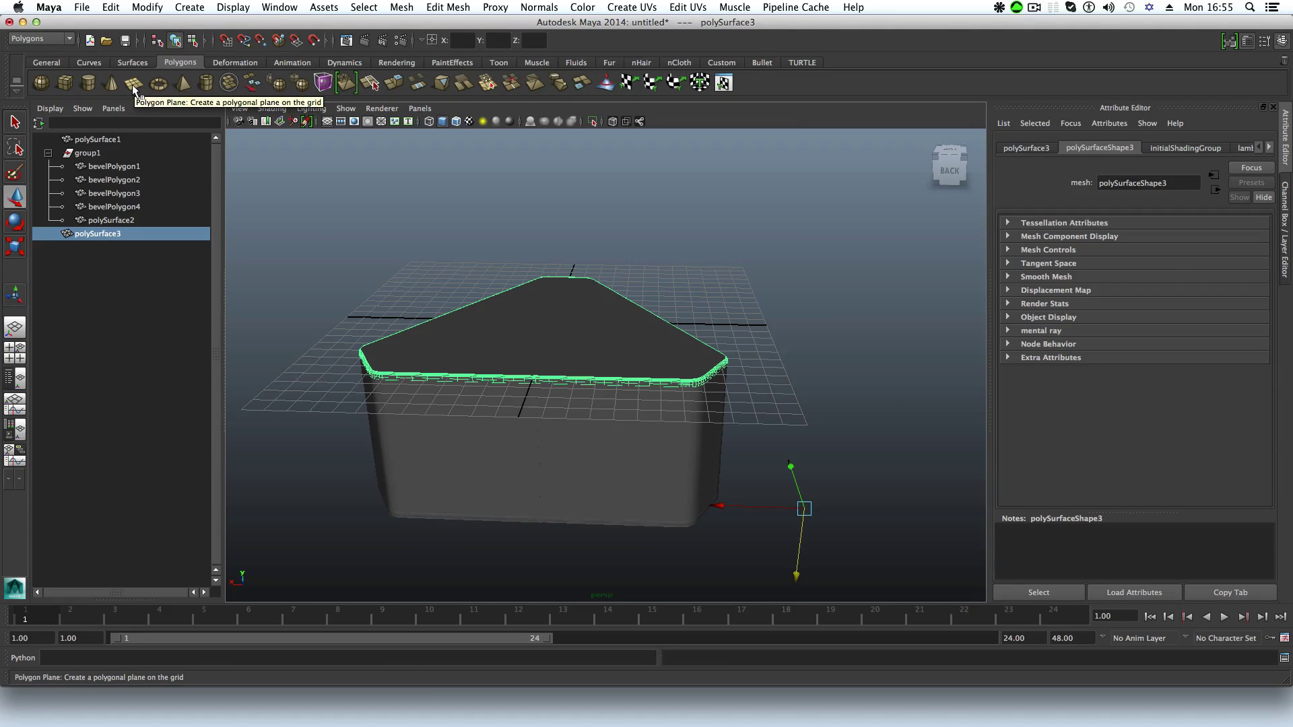
Step: Add polygon plane pPlane1 and scale it uniformly to about 180 as a ground surface
click(546, 342)
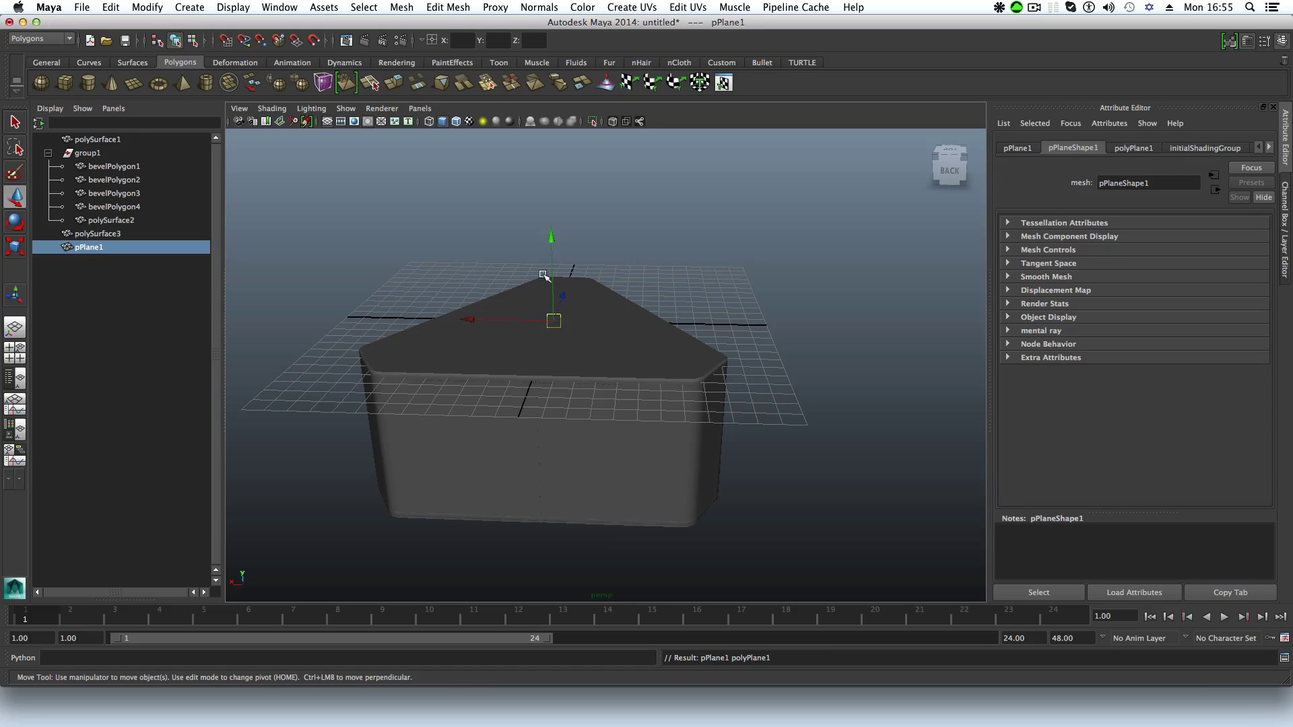
click(12, 252)
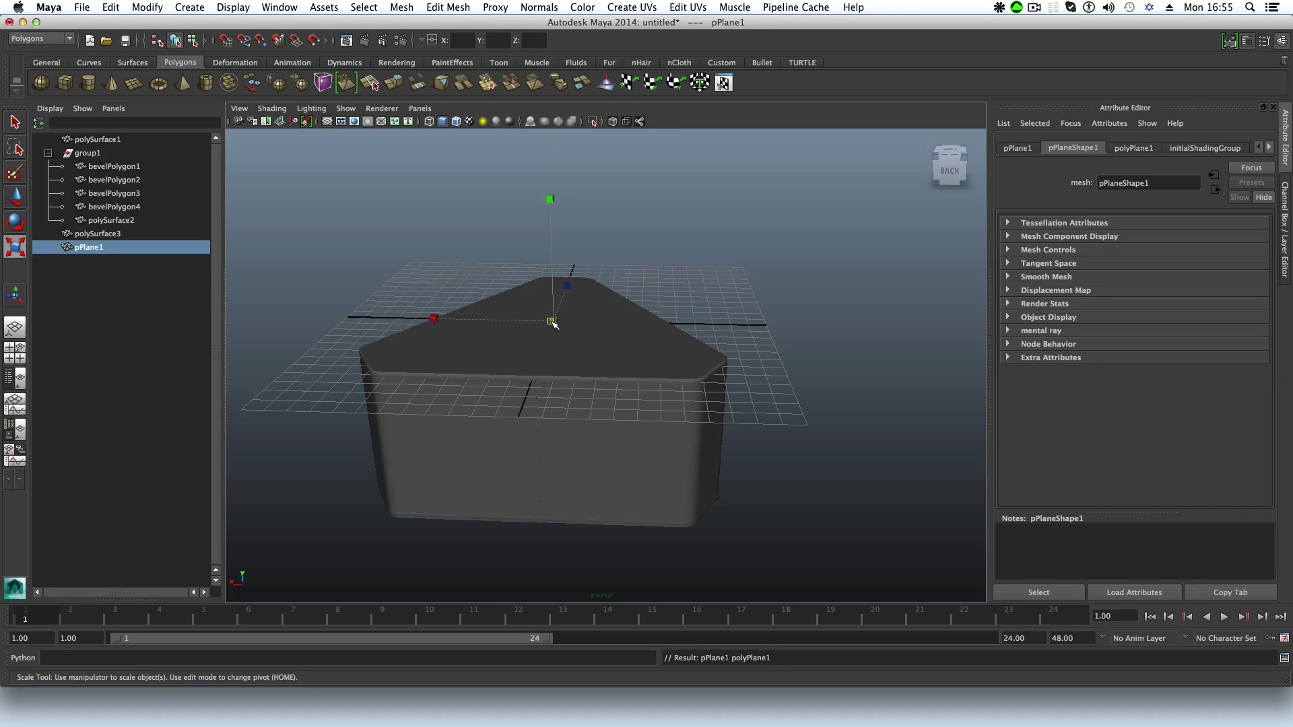
drag(553, 322, 835, 350)
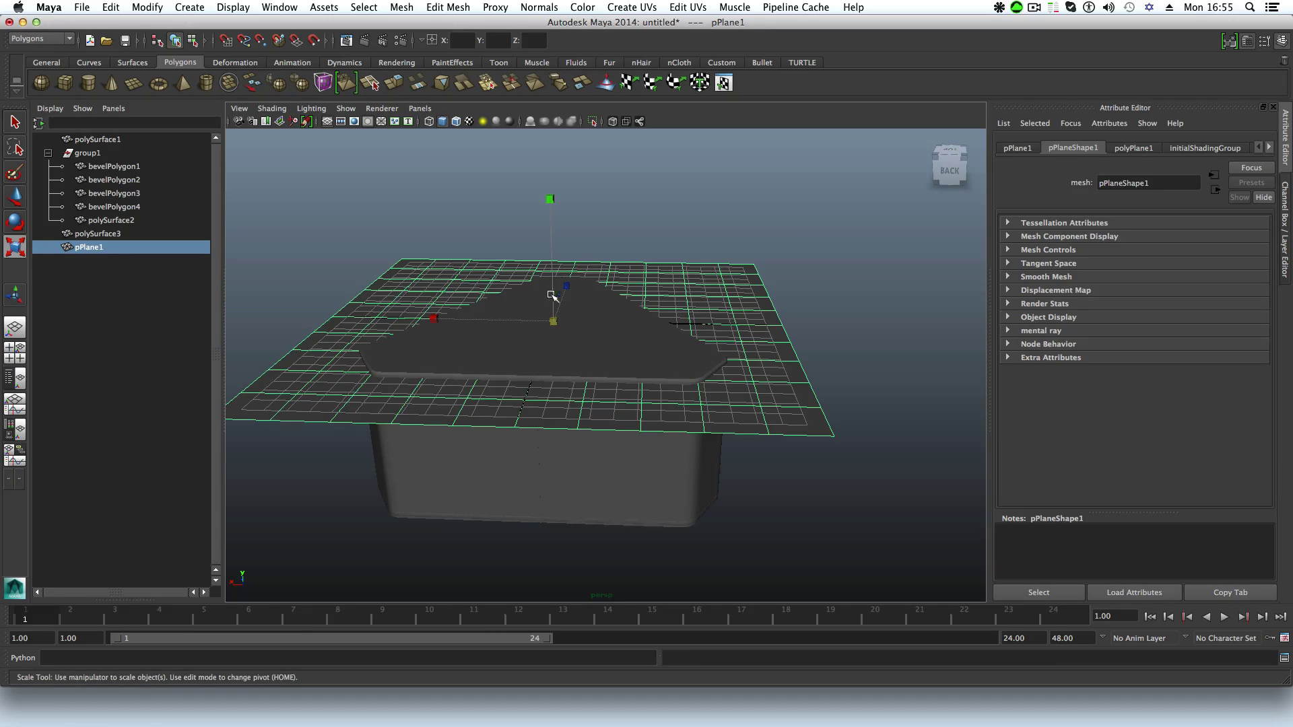
drag(554, 322, 547, 301)
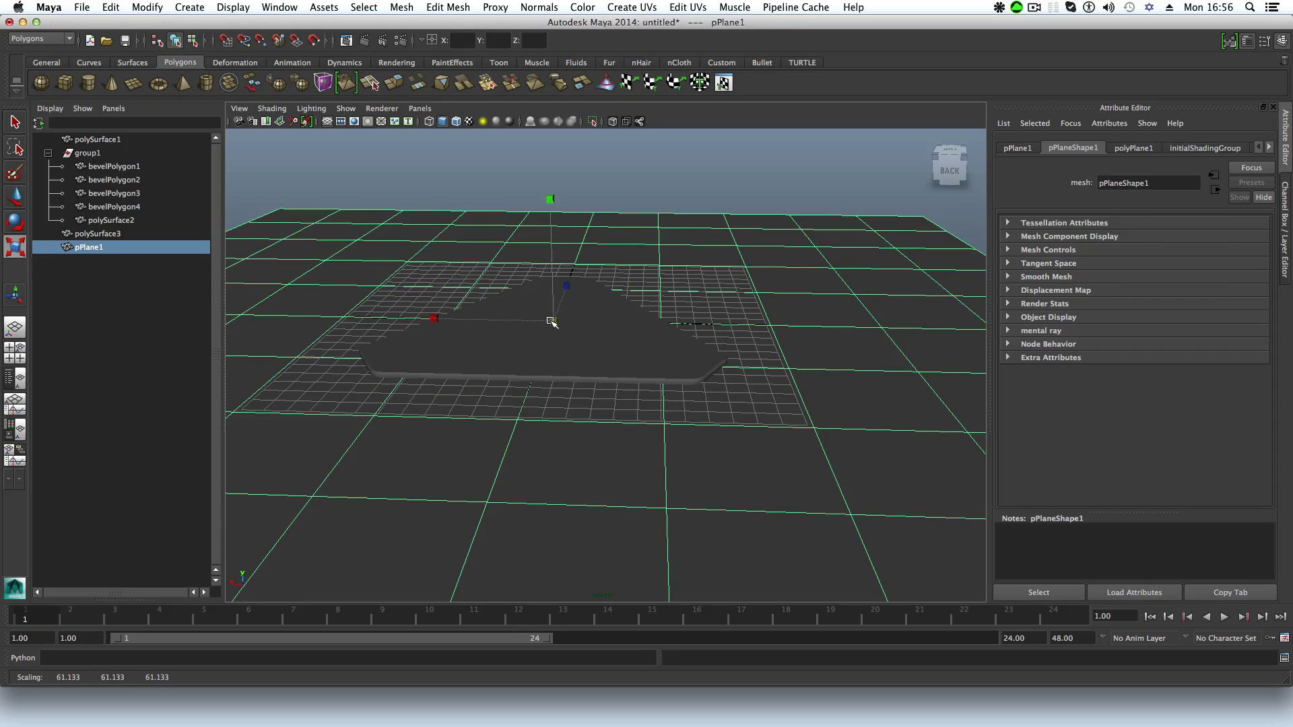
scroll(578, 318, down, 8)
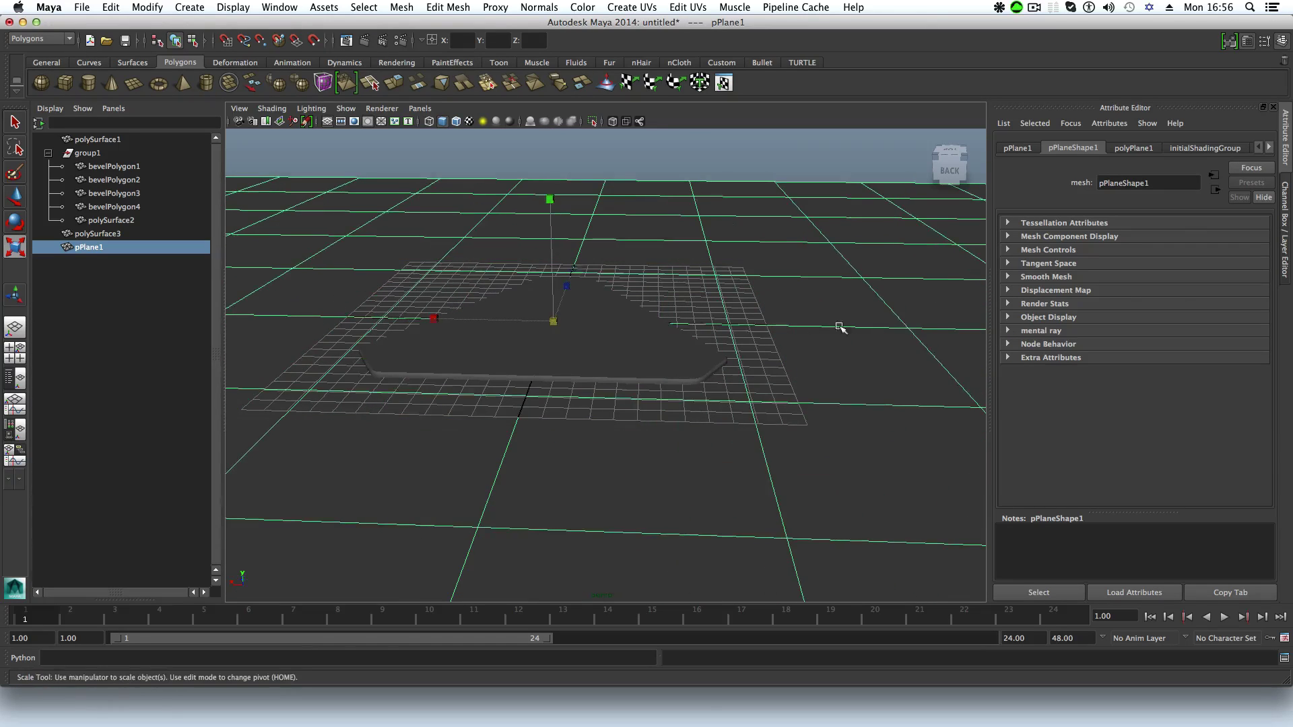
click(582, 348)
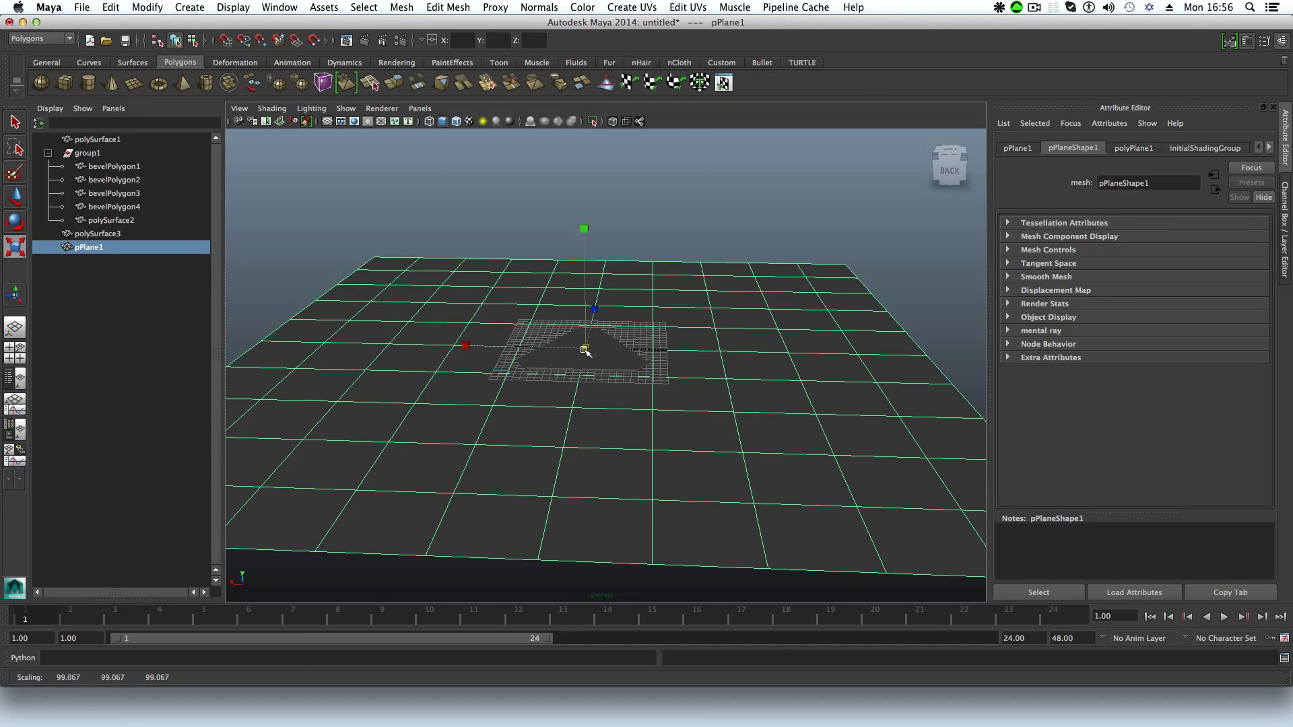
alt+drag(774, 350, 822, 361)
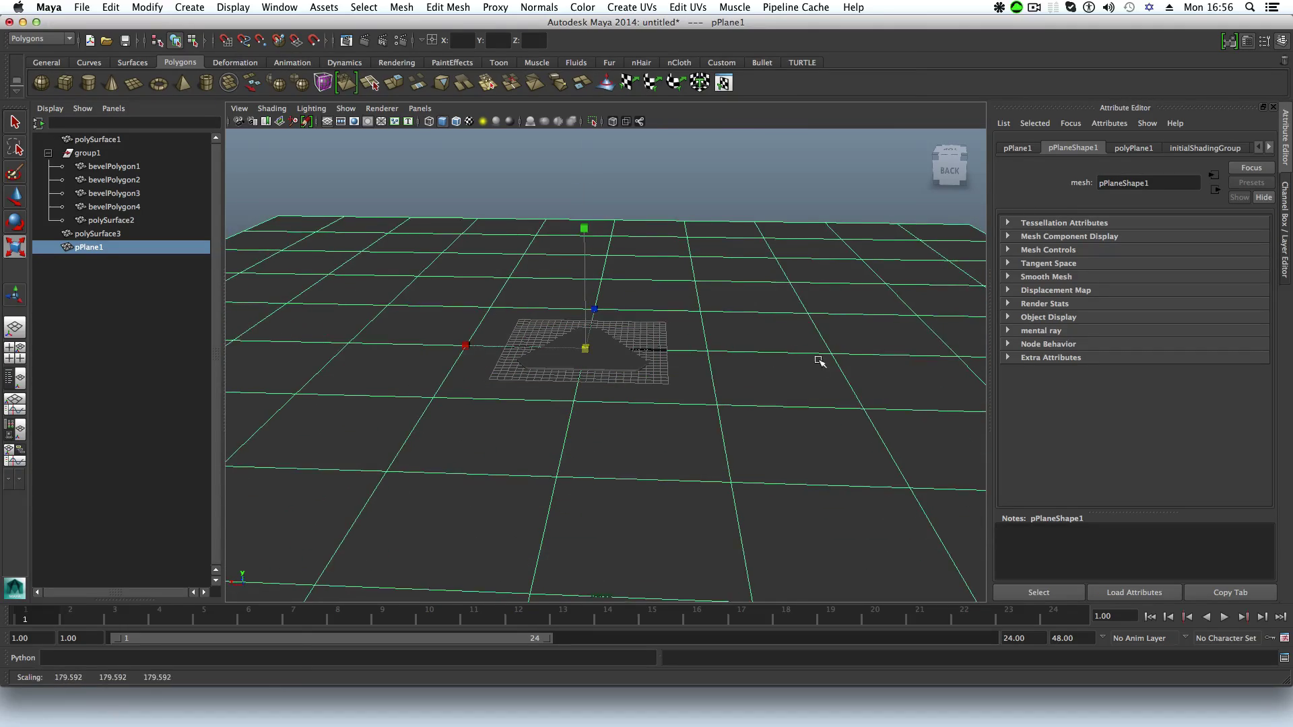
alt+drag(725, 375, 571, 395)
scroll(571, 396, up, 5)
Step: Select the rim shape together with the plane, checking both from under and above the grid
click(697, 382)
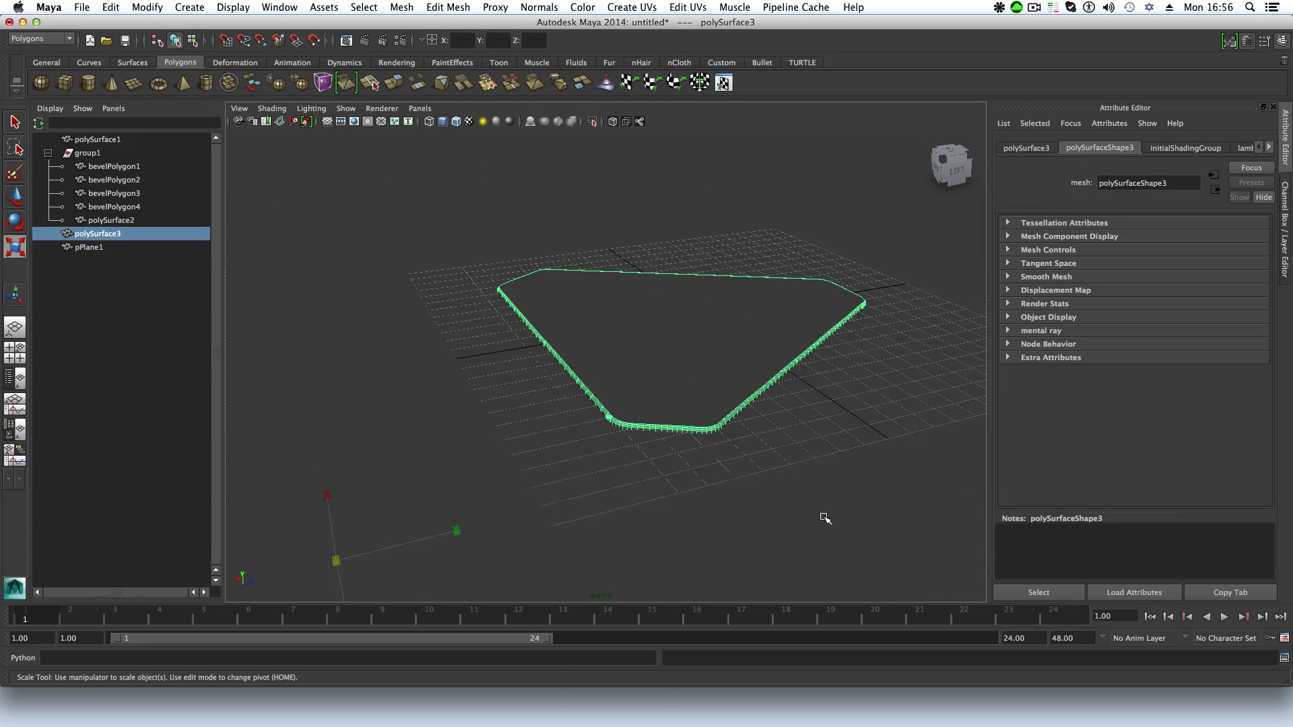
scroll(814, 479, down, 5)
key(ctrl+z)
scroll(871, 528, down, 3)
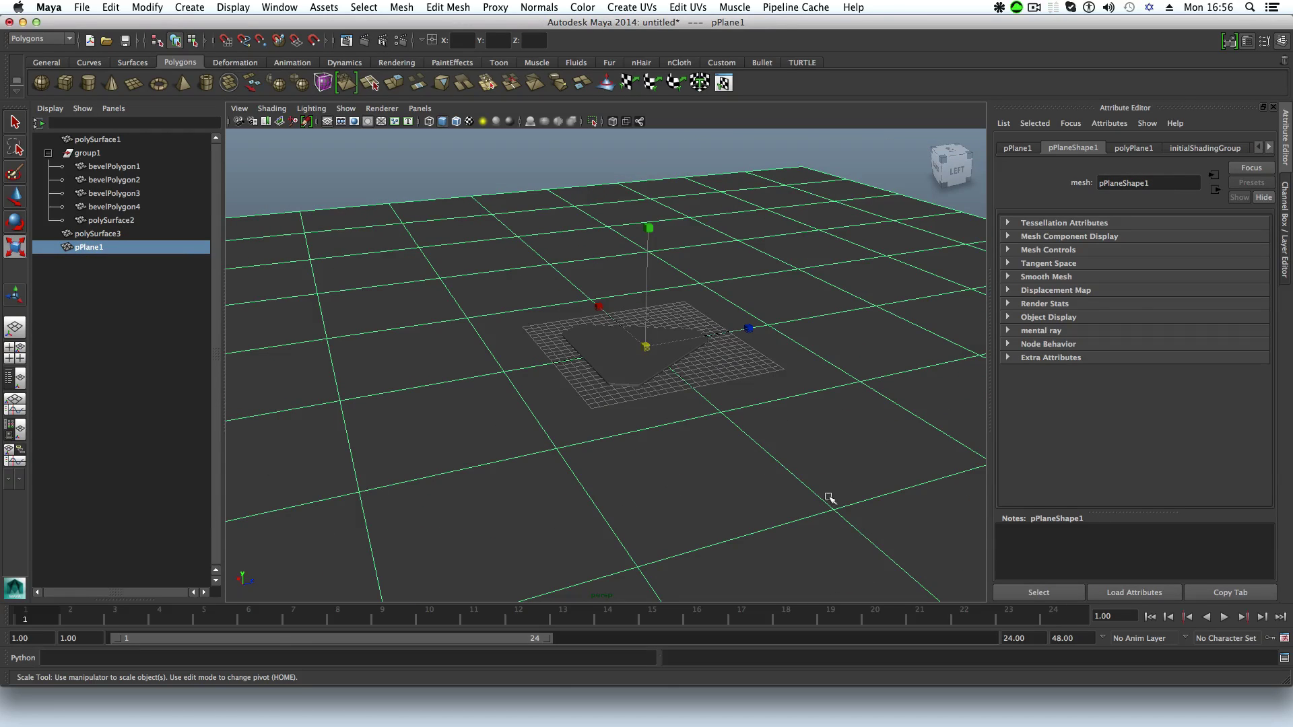
shift+click(636, 366)
alt+drag(681, 470, 631, 448)
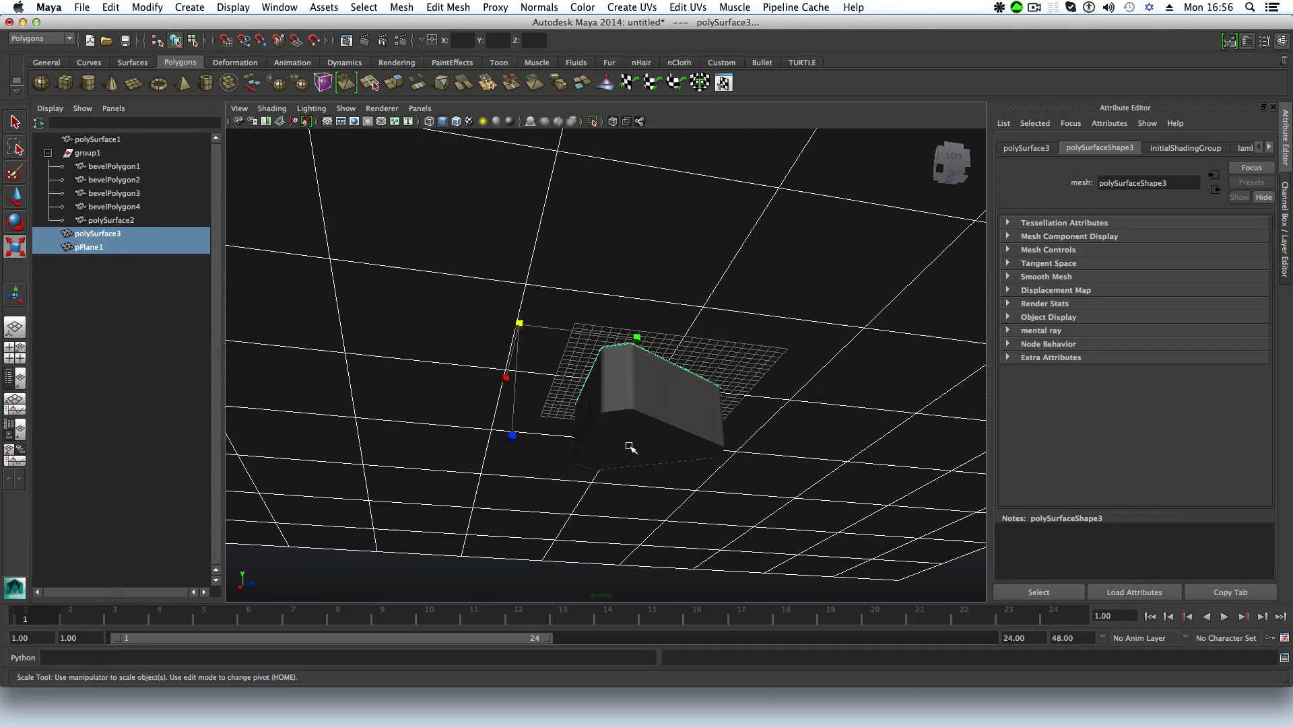
alt+drag(652, 376, 649, 406)
scroll(835, 413, up, 5)
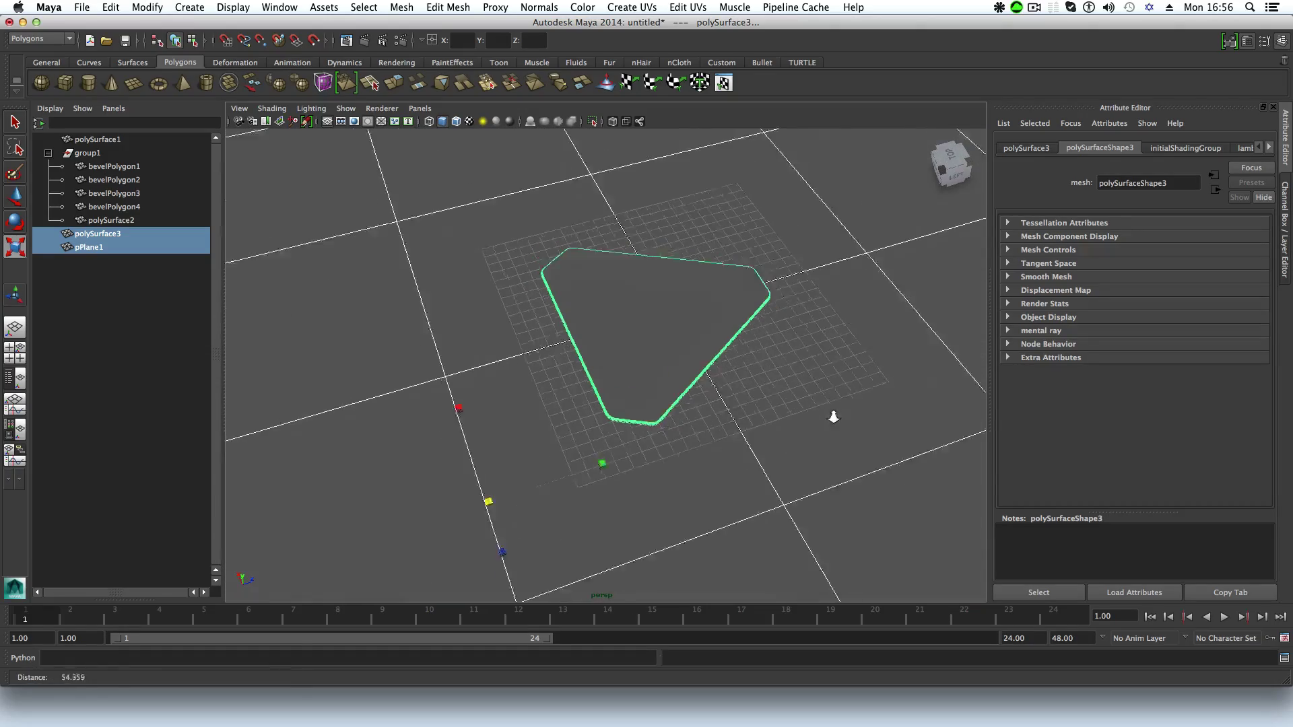
scroll(721, 448, down, 3)
alt+drag(721, 447, 519, 453)
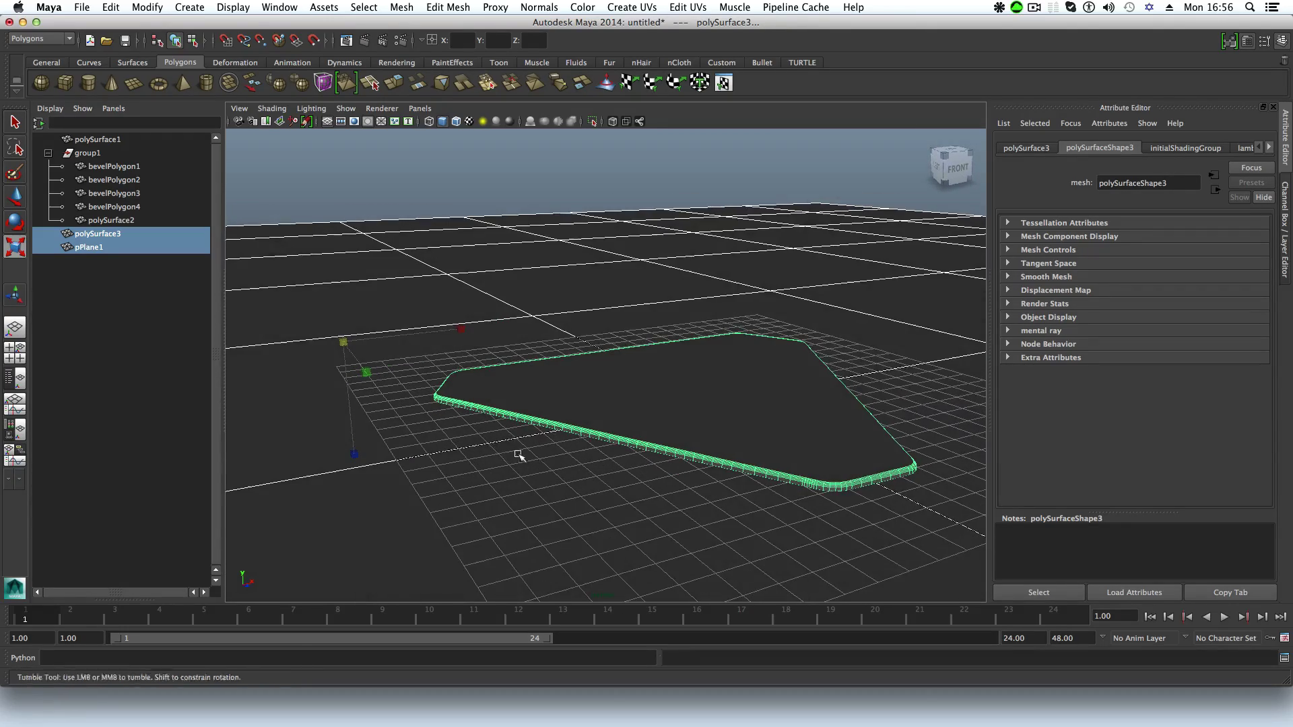
Step: Try making the rim shape alone much thicker, then undo the change
click(723, 405)
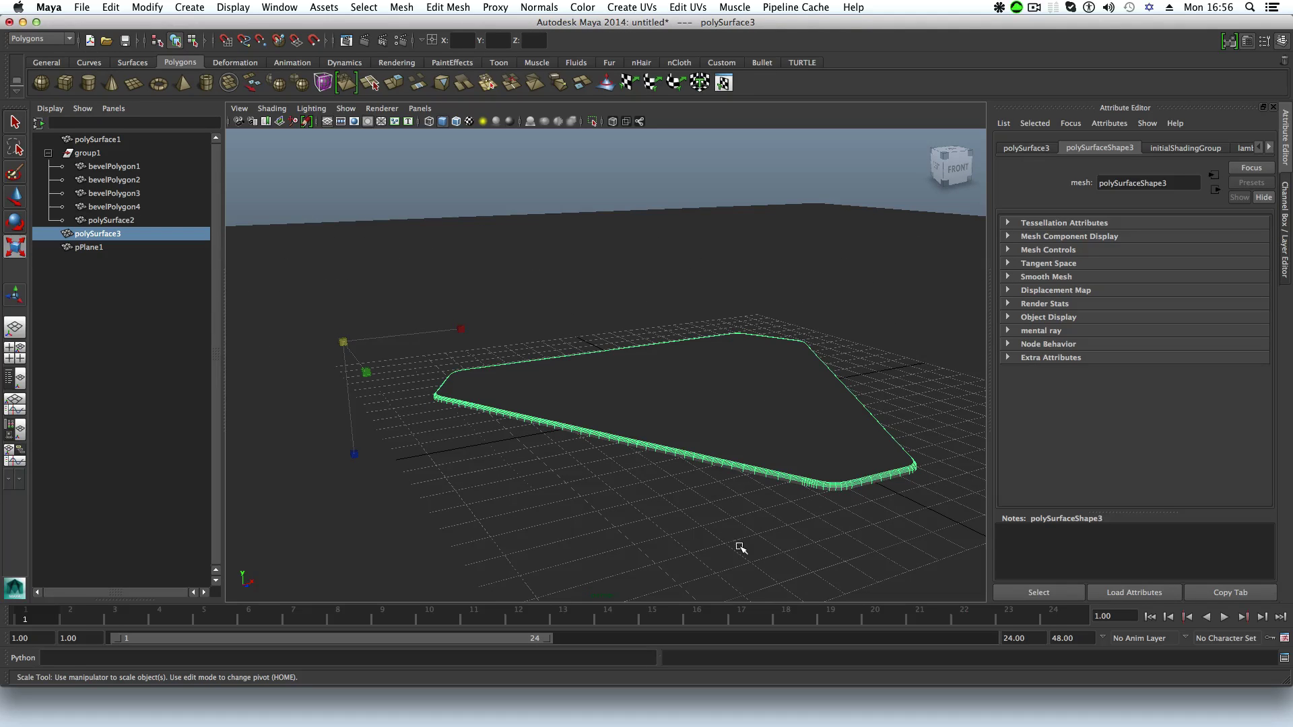
drag(353, 453, 358, 543)
key(w)
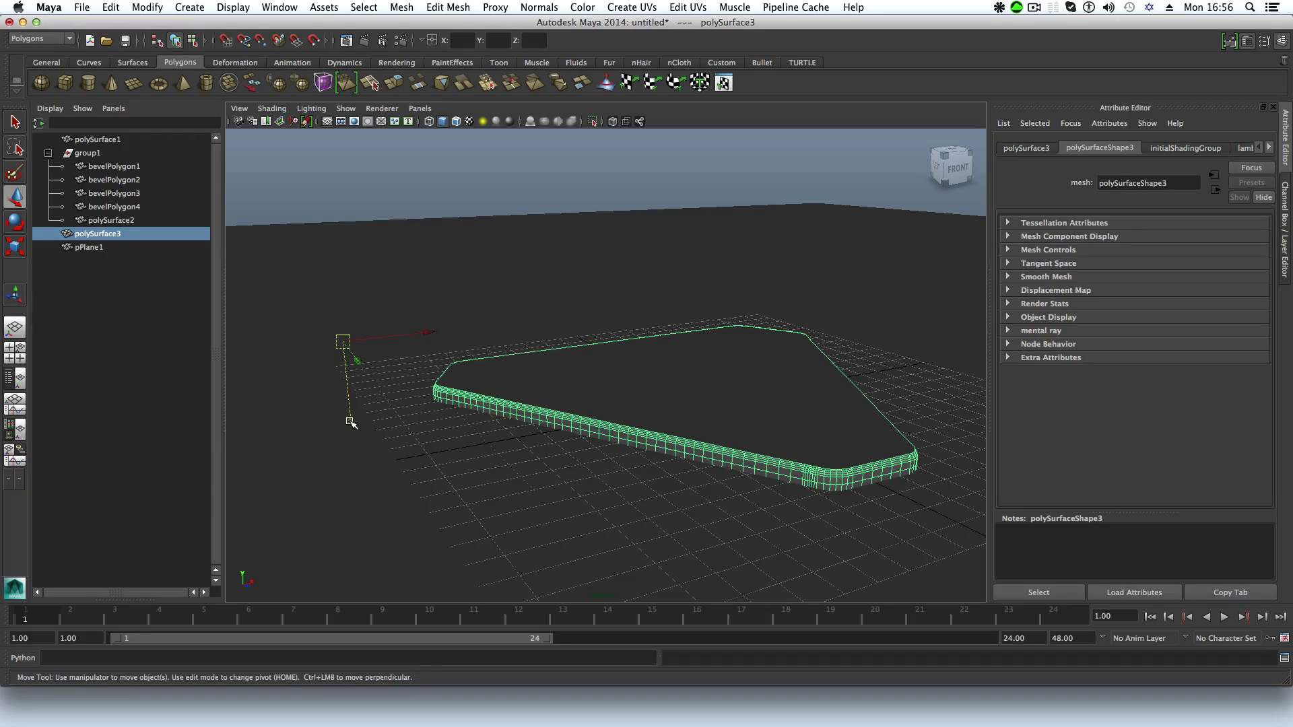
key(ctrl+z)
Step: Select pPlane1, then add polySurface3 so the rim is the last-selected object
alt+right_drag(349, 421, 497, 426)
mouse_move(496, 425)
alt+mouse_down()
mouse_move(511, 451)
mouse_move(482, 442)
mouse_move(514, 441)
alt+mouse_up()
alt+drag(838, 374, 546, 476)
click(541, 473)
shift+click(520, 402)
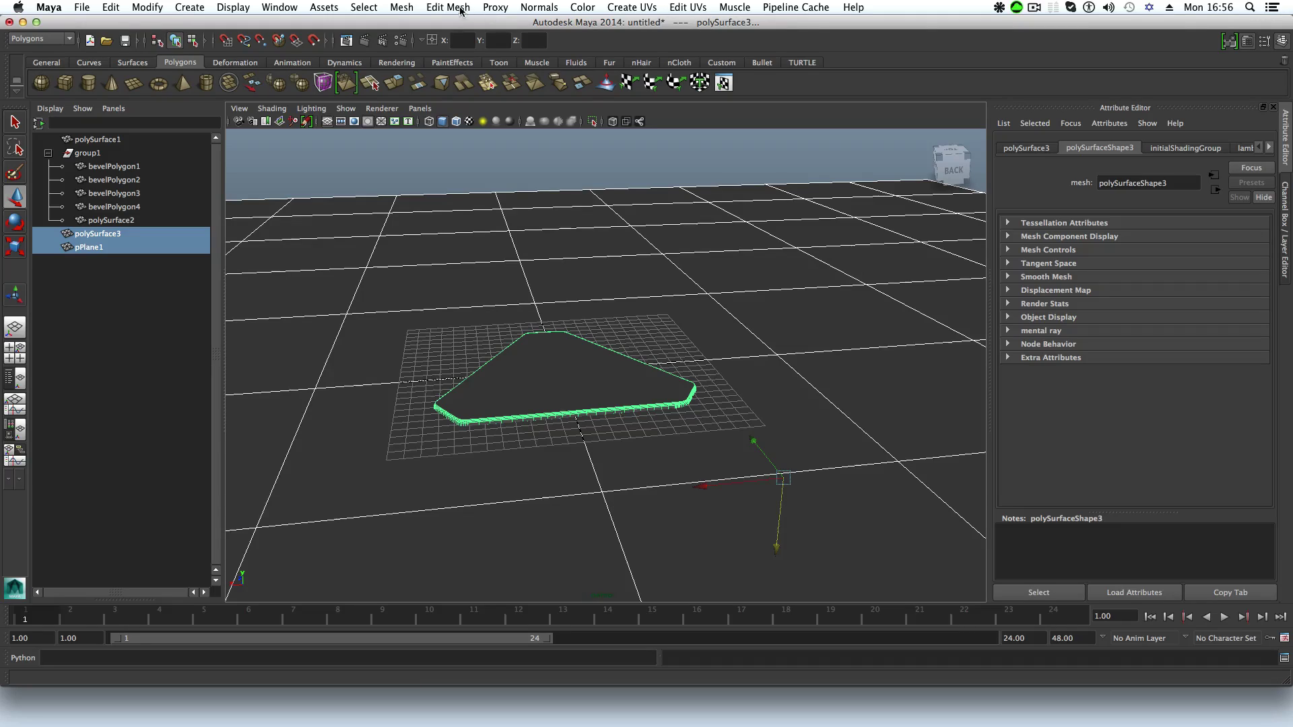
Step: Try Mesh > Booleans > Difference on the plane and rim, then undo it
click(401, 7)
mouse_move(485, 66)
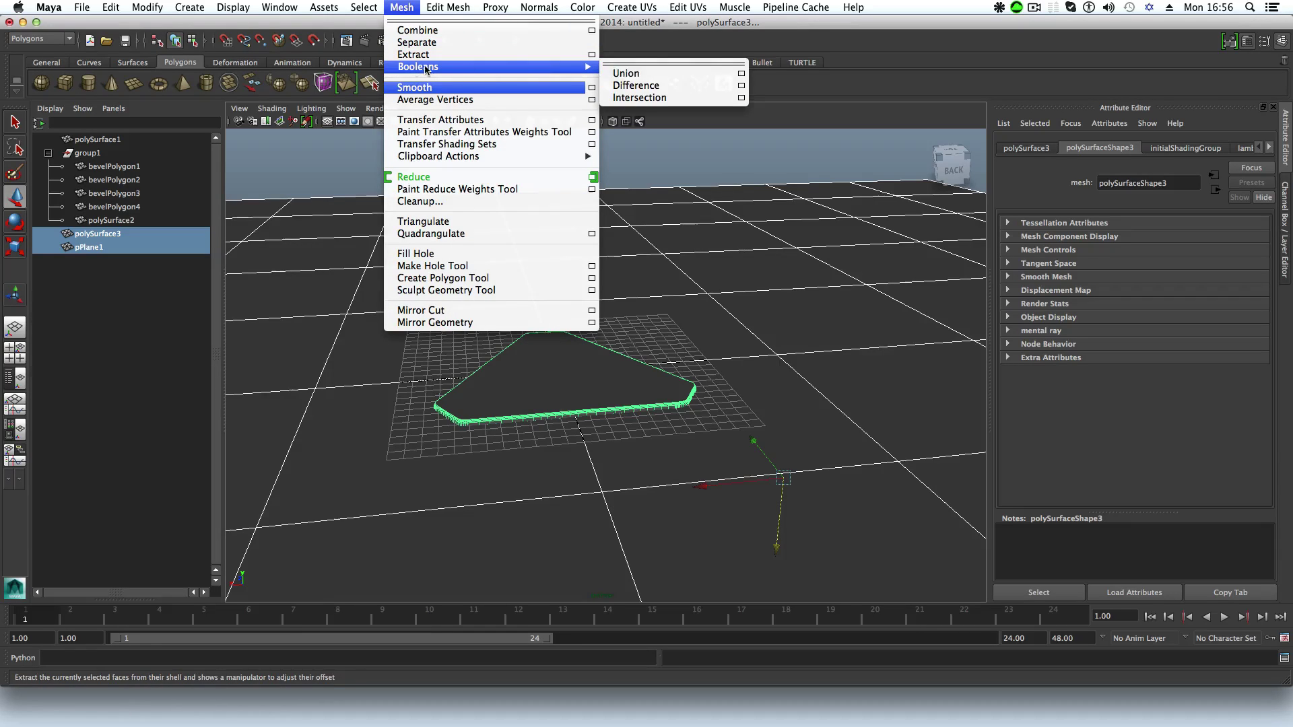
click(647, 86)
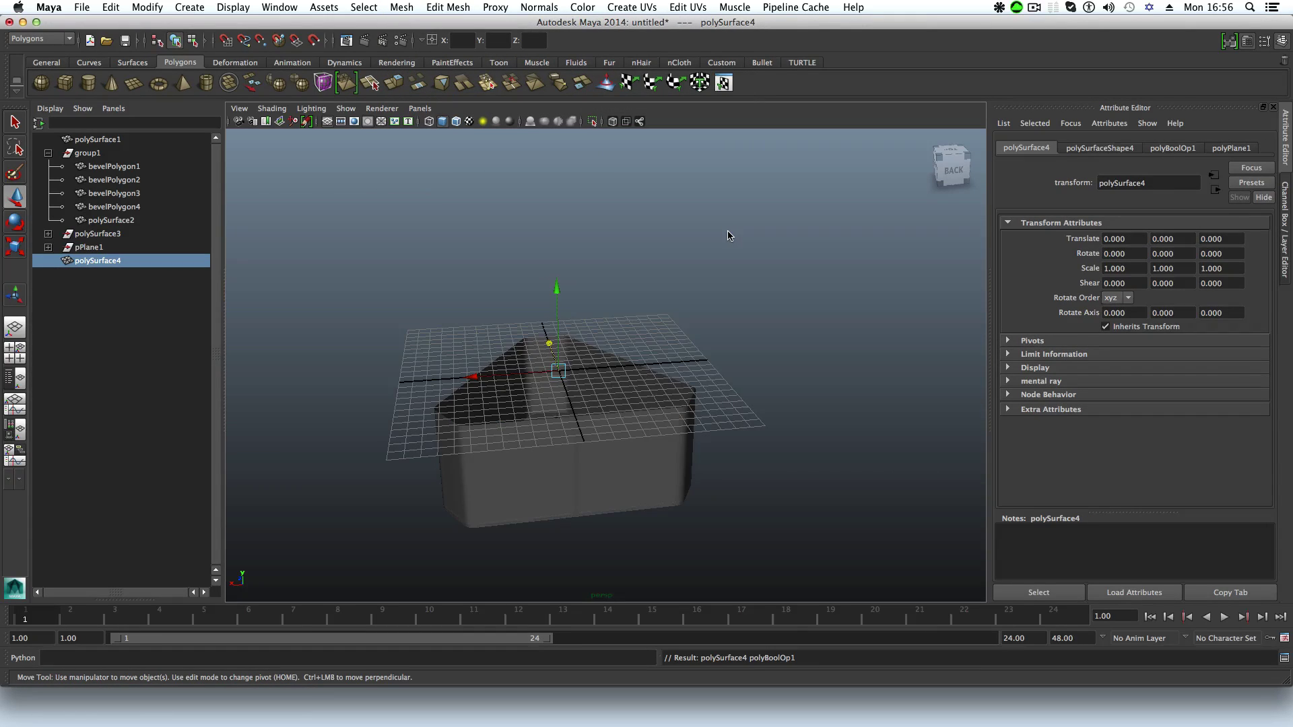
key(ctrl+z)
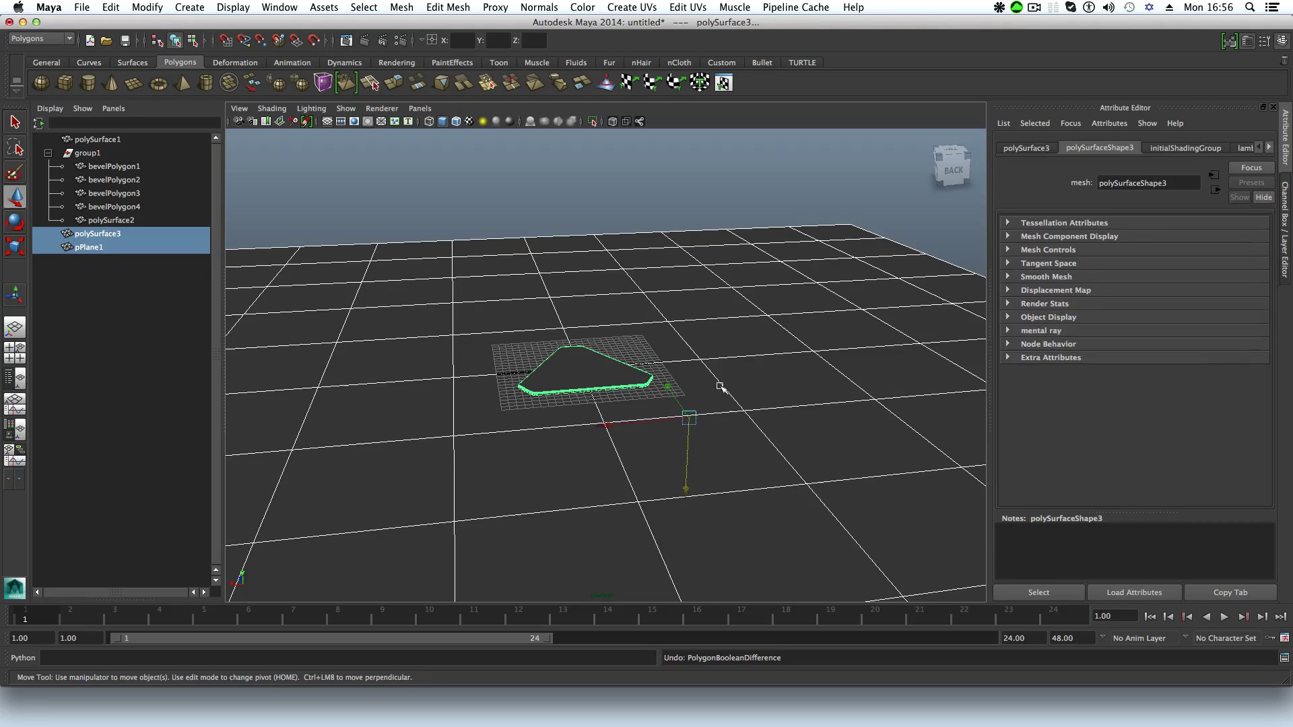
alt+drag(722, 386, 693, 398)
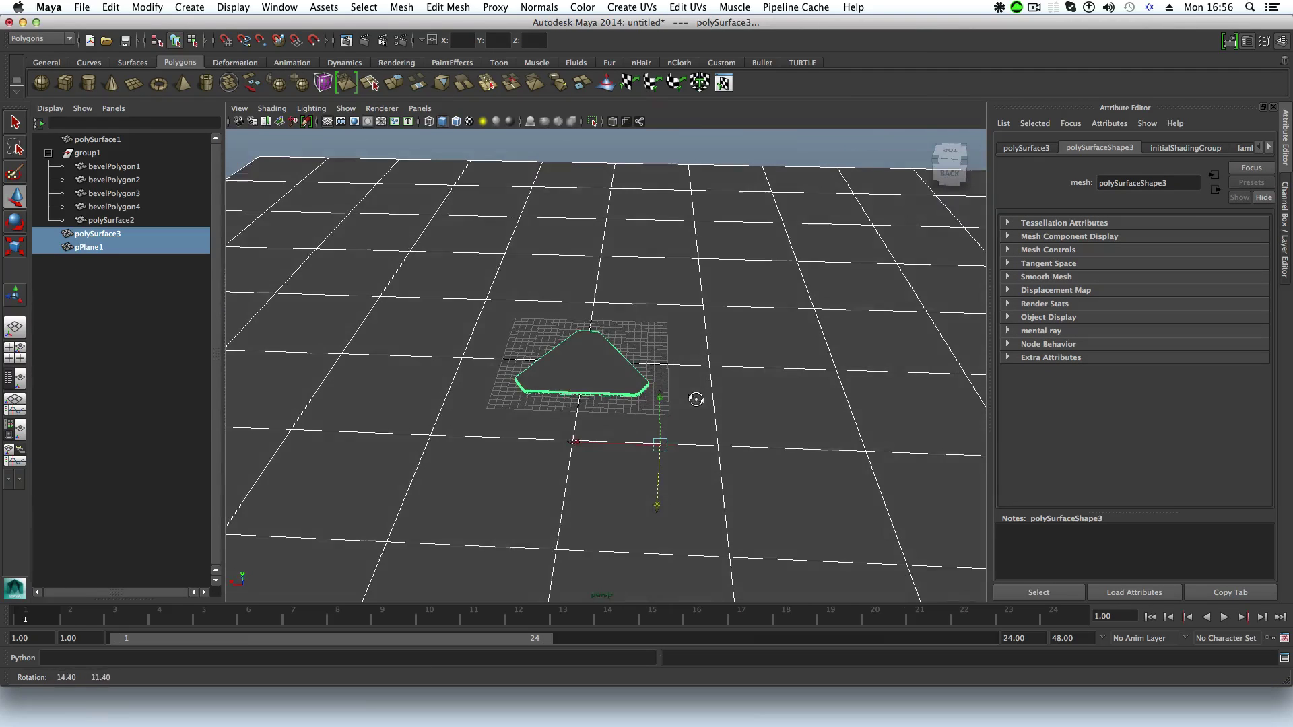
Step: Set pPlane1's polyPlane1 Subdivisions Width and Height to 26
click(699, 338)
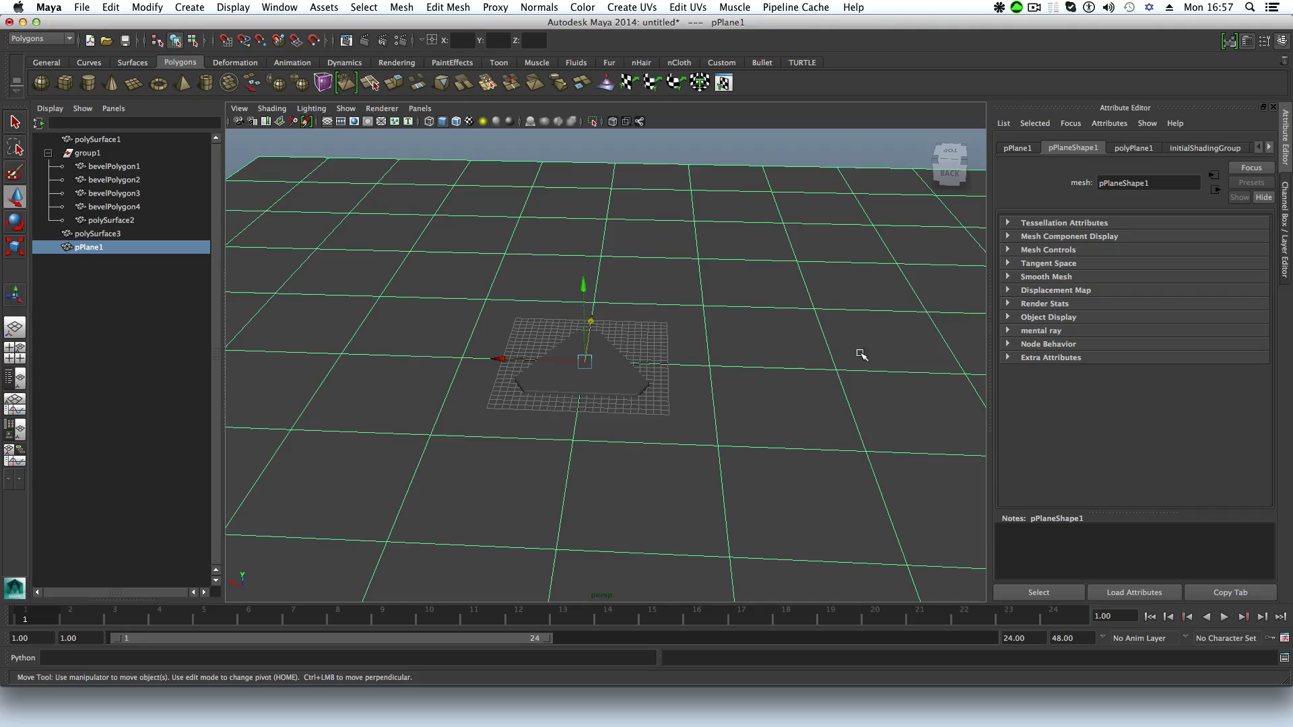
scroll(853, 358, down, 3)
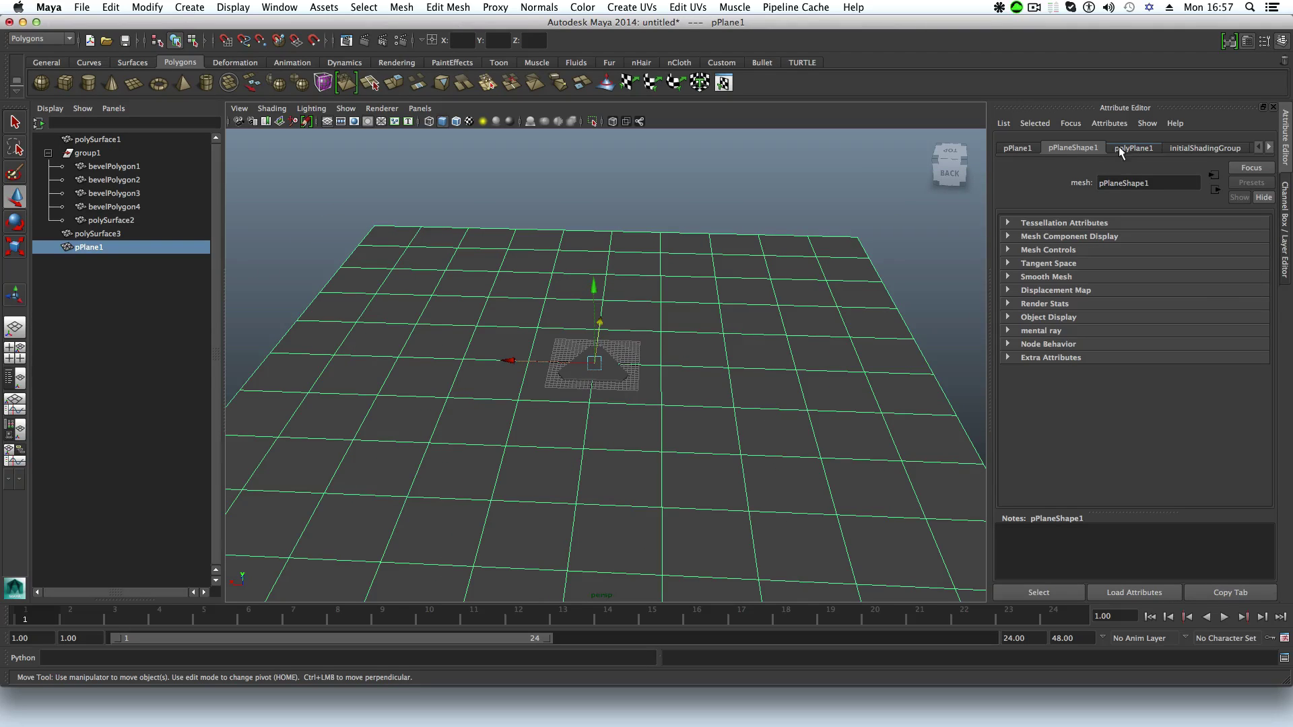
click(1245, 42)
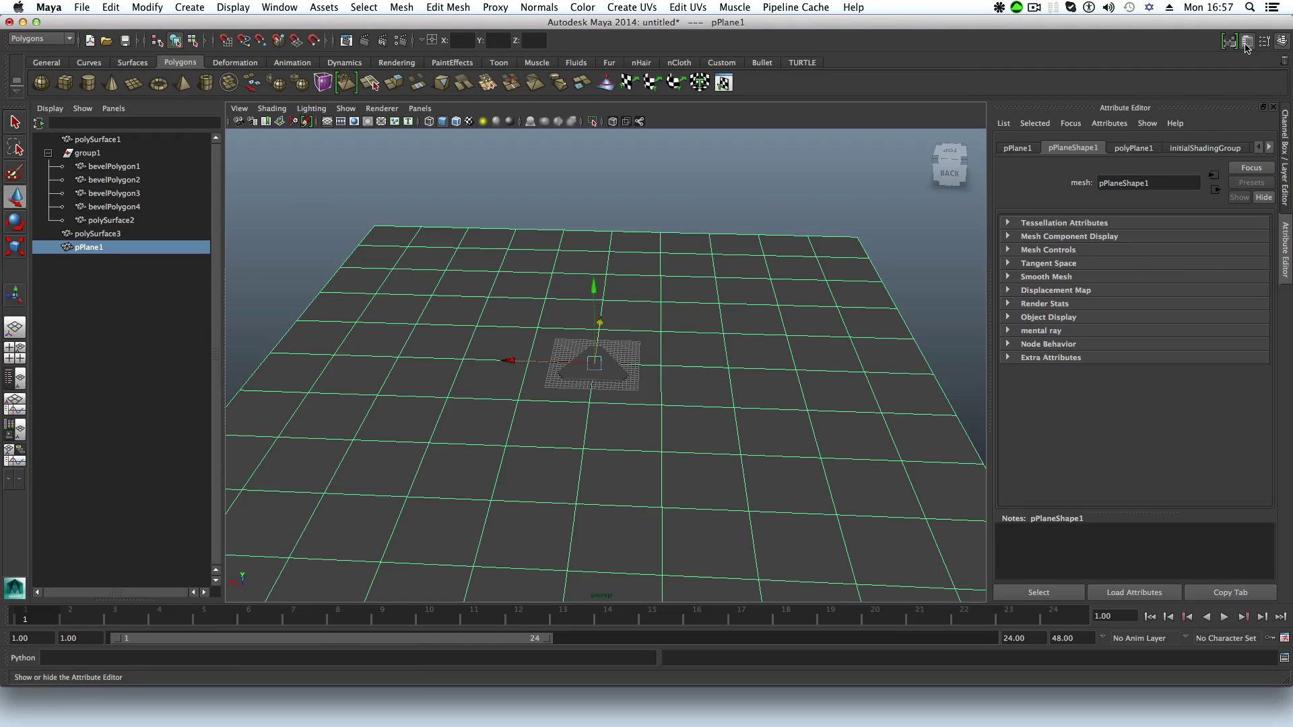
click(1129, 149)
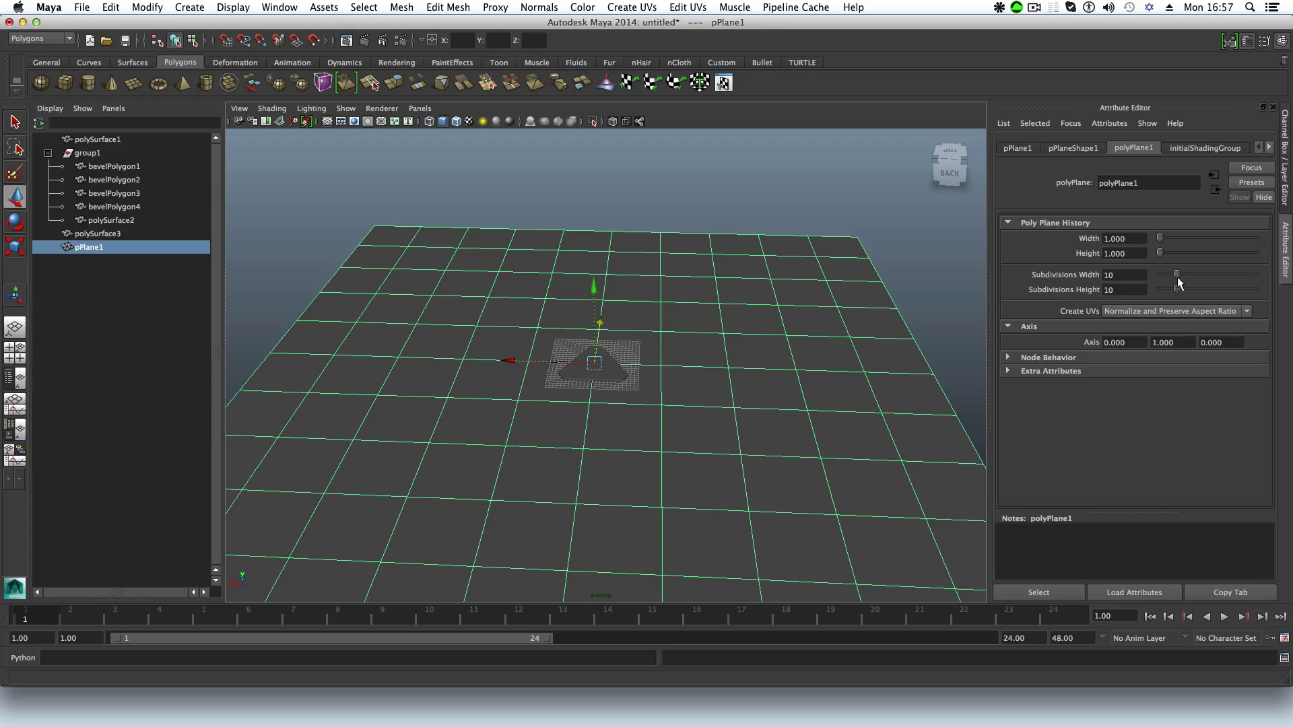
drag(1177, 274, 1208, 274)
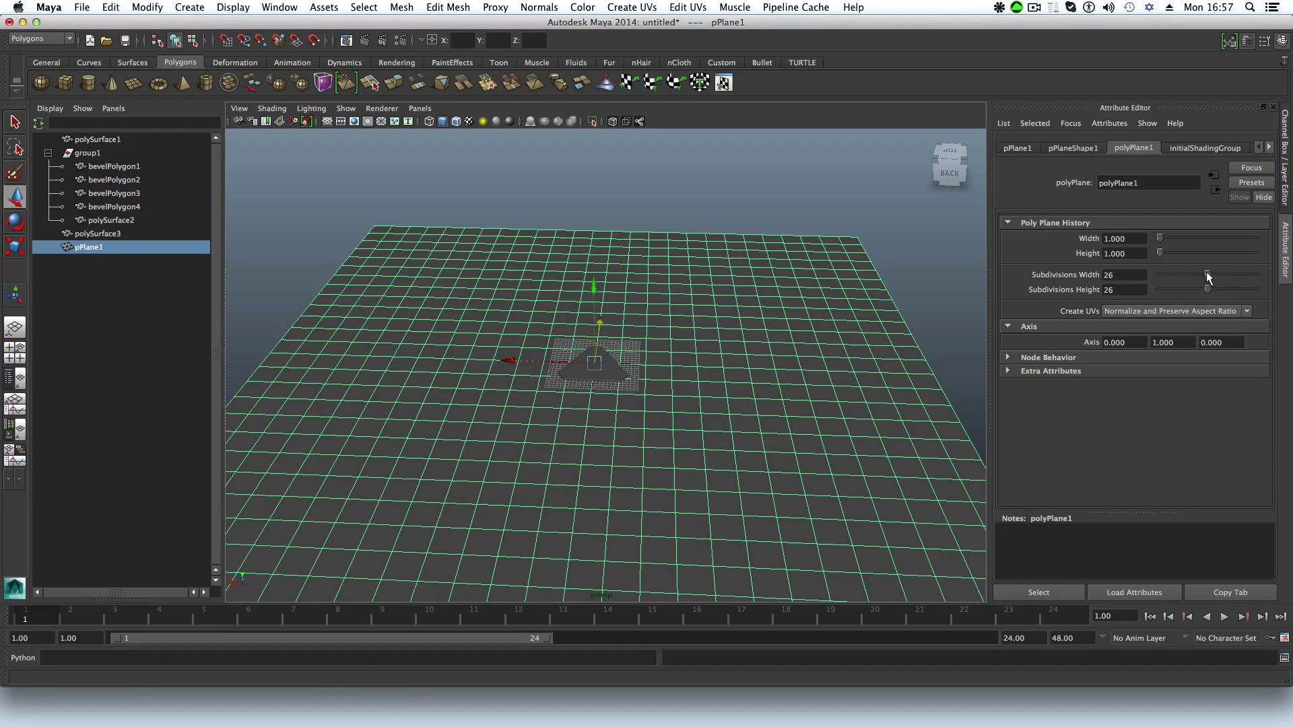
scroll(681, 387, up, 3)
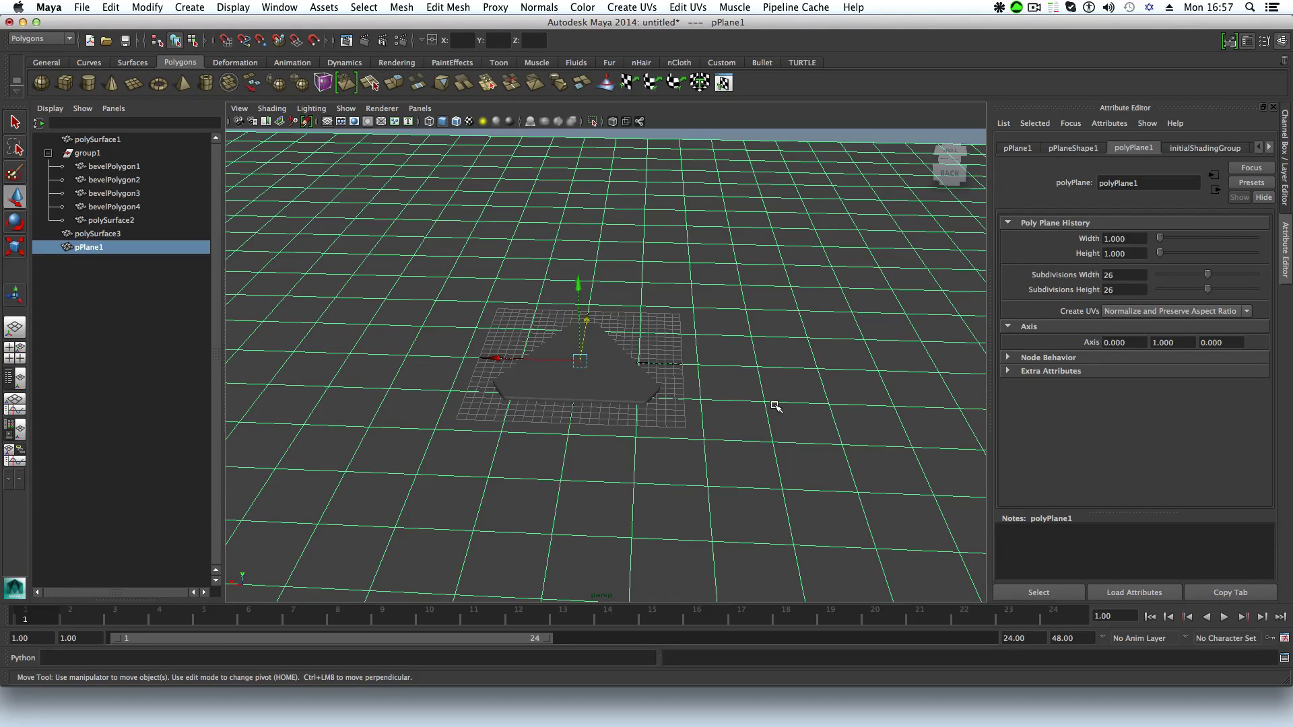
Step: Select the plane and rim shape, try a Boolean Difference, and undo it
shift+click(616, 384)
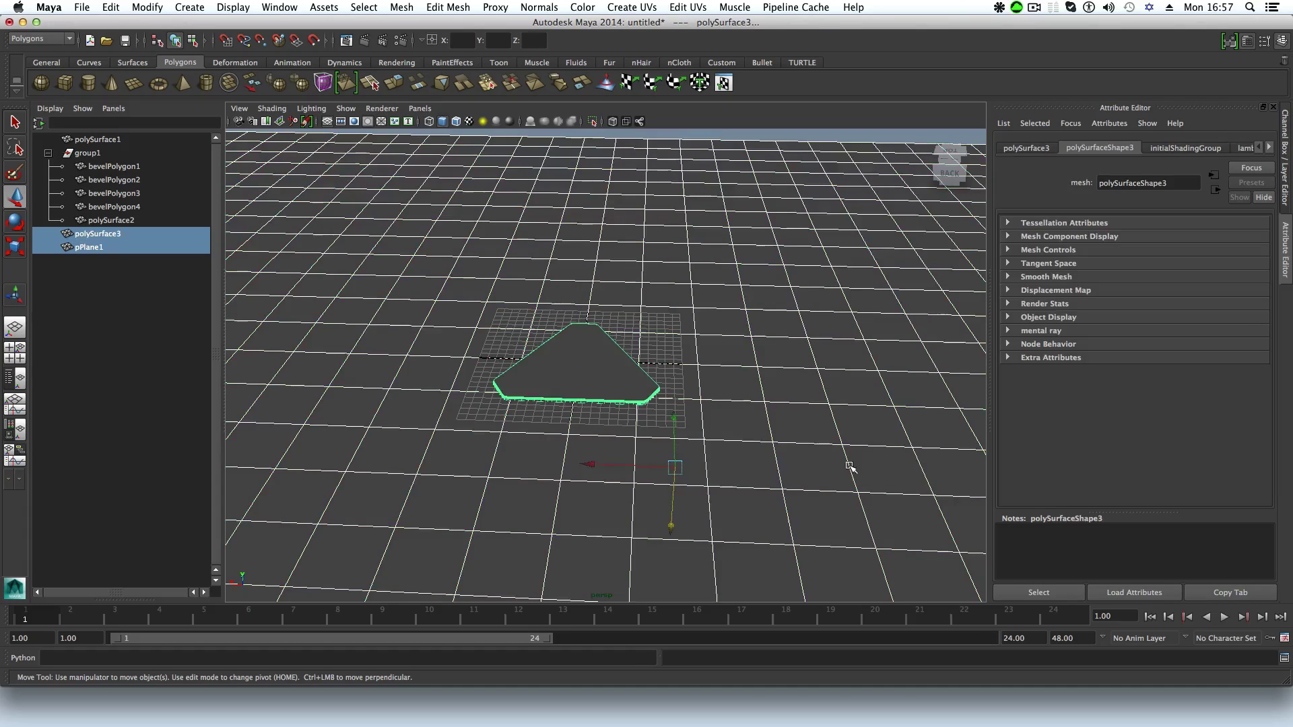
click(831, 485)
shift+click(635, 385)
alt+drag(730, 269, 487, 4)
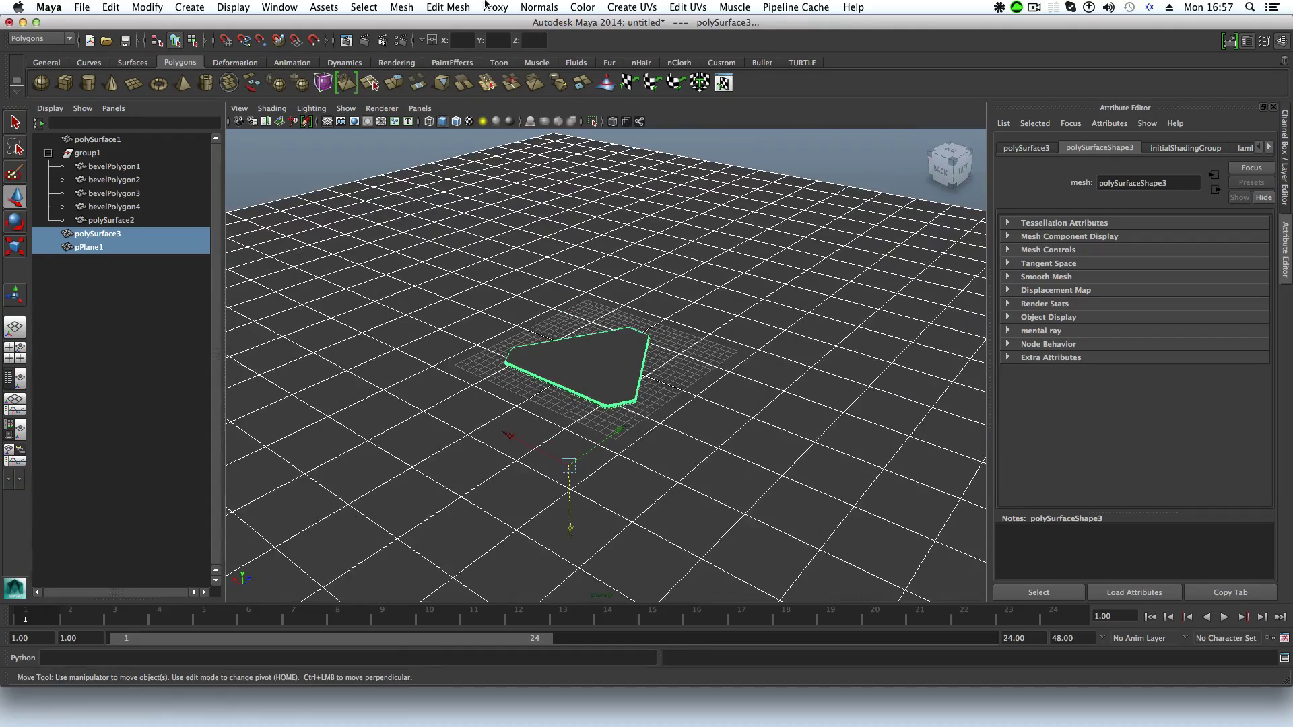
click(410, 8)
mouse_move(471, 66)
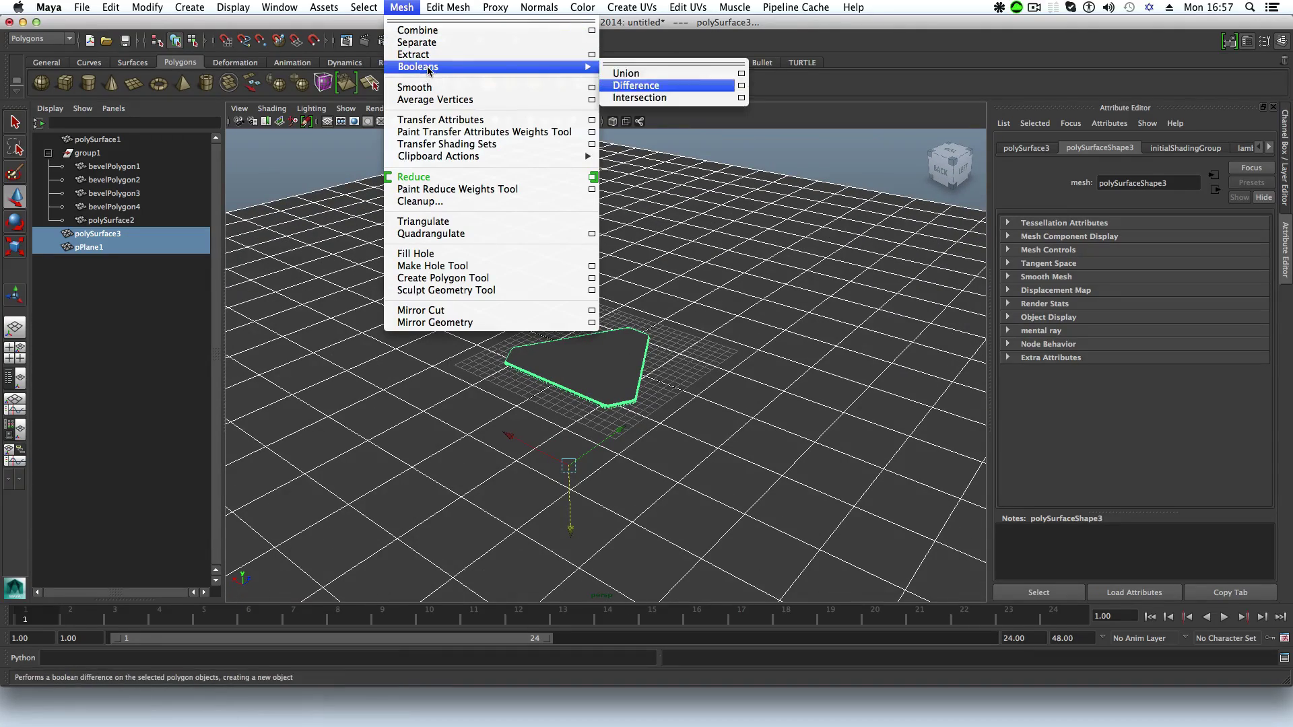
click(610, 87)
key(z)
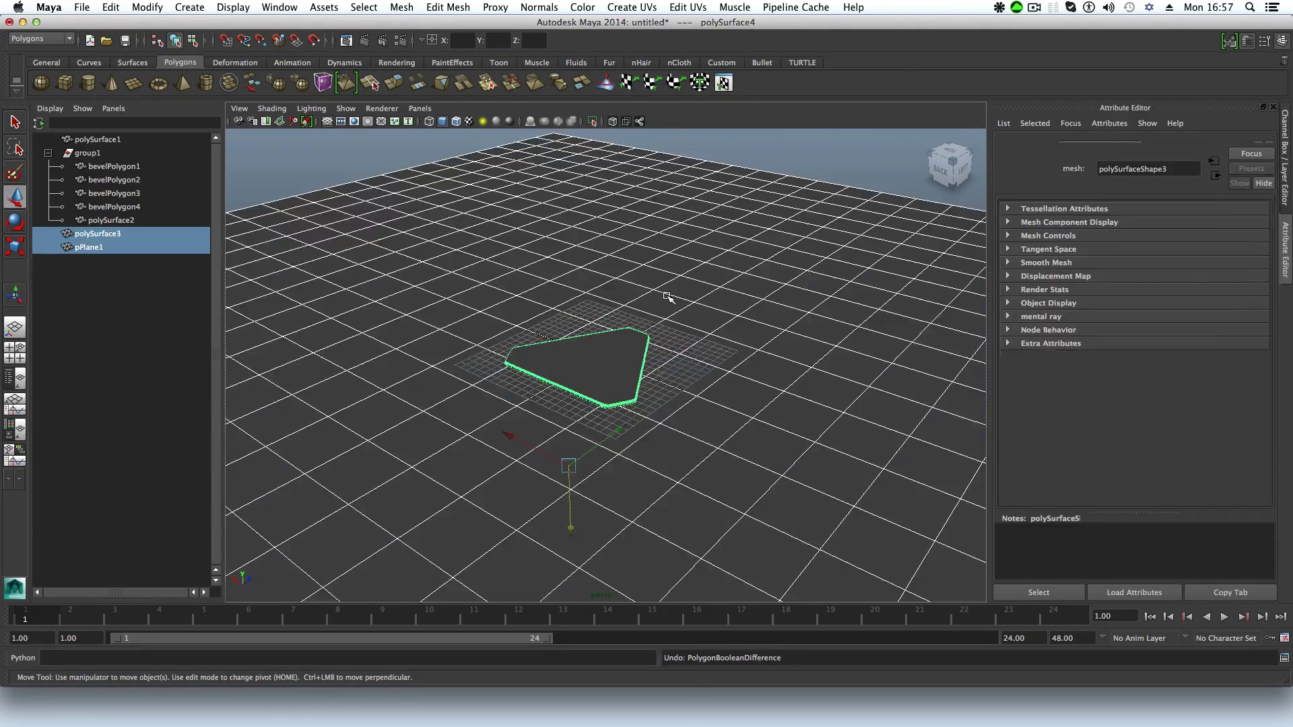
alt+drag(493, 308, 604, 374)
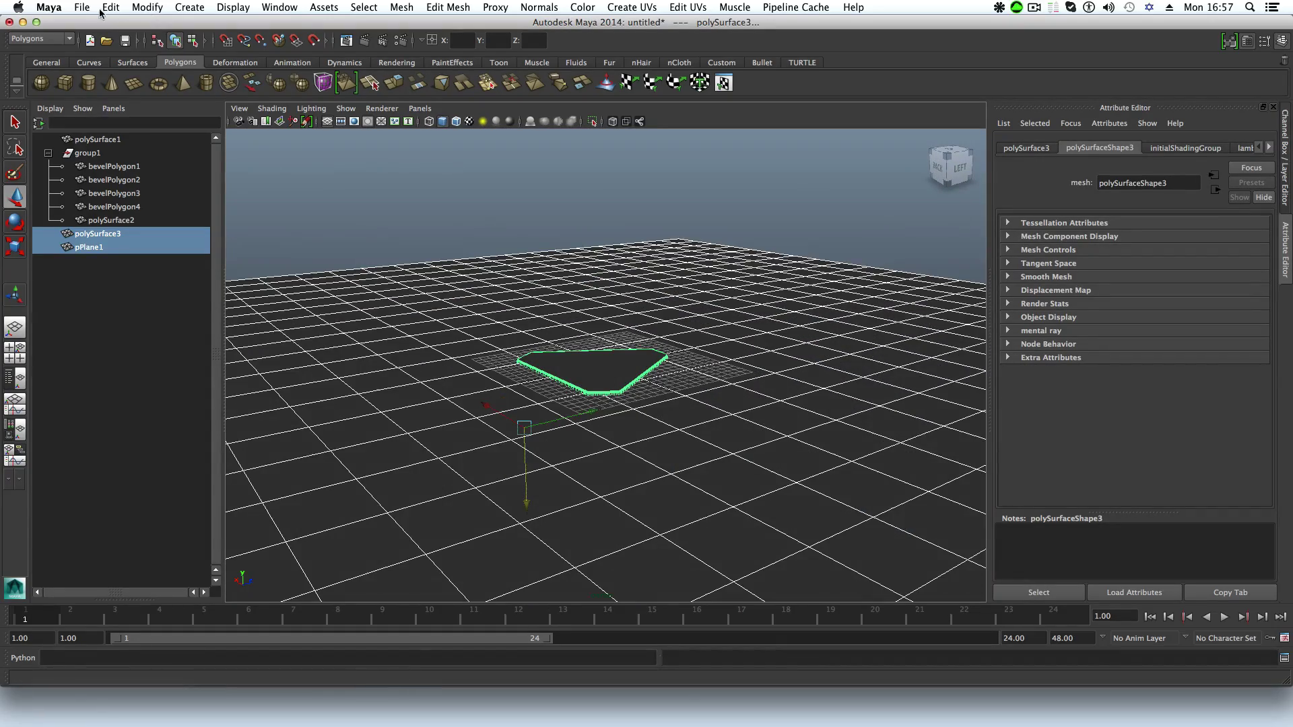
Step: Delete non-deformer history from the selected shapes via Edit > Delete by Type
click(107, 8)
mouse_move(269, 164)
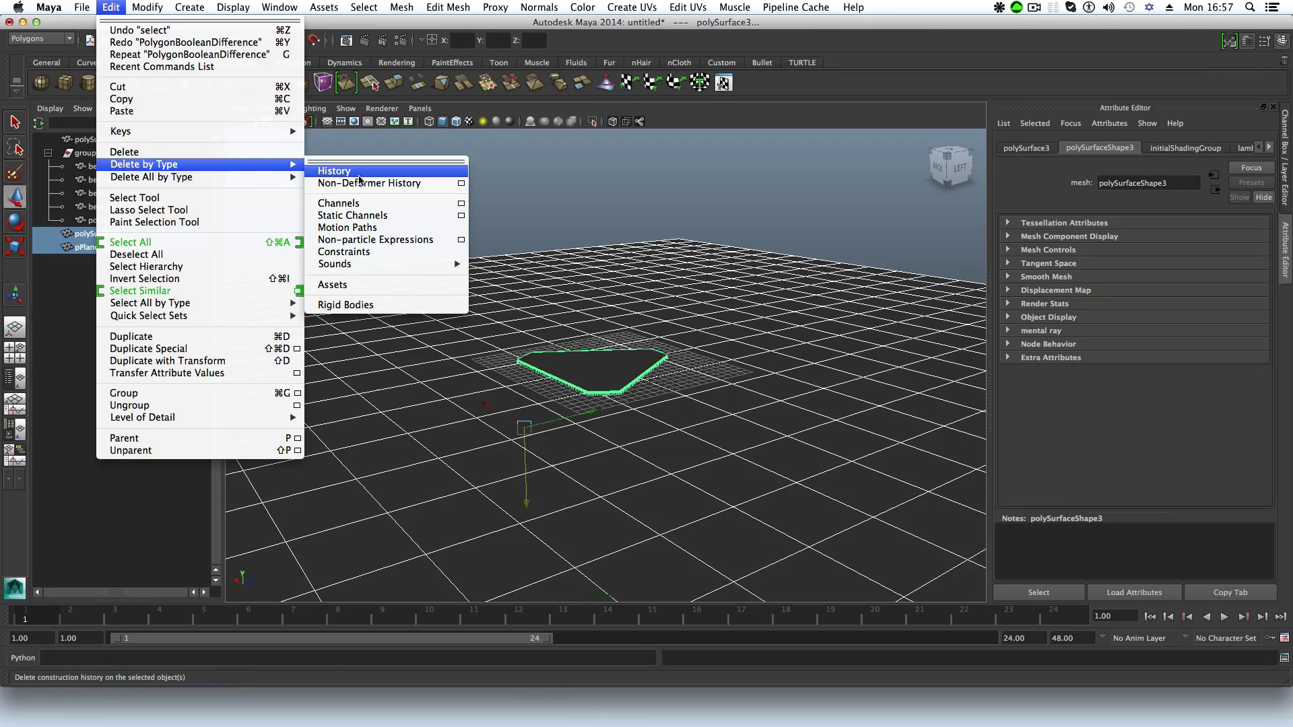
click(359, 184)
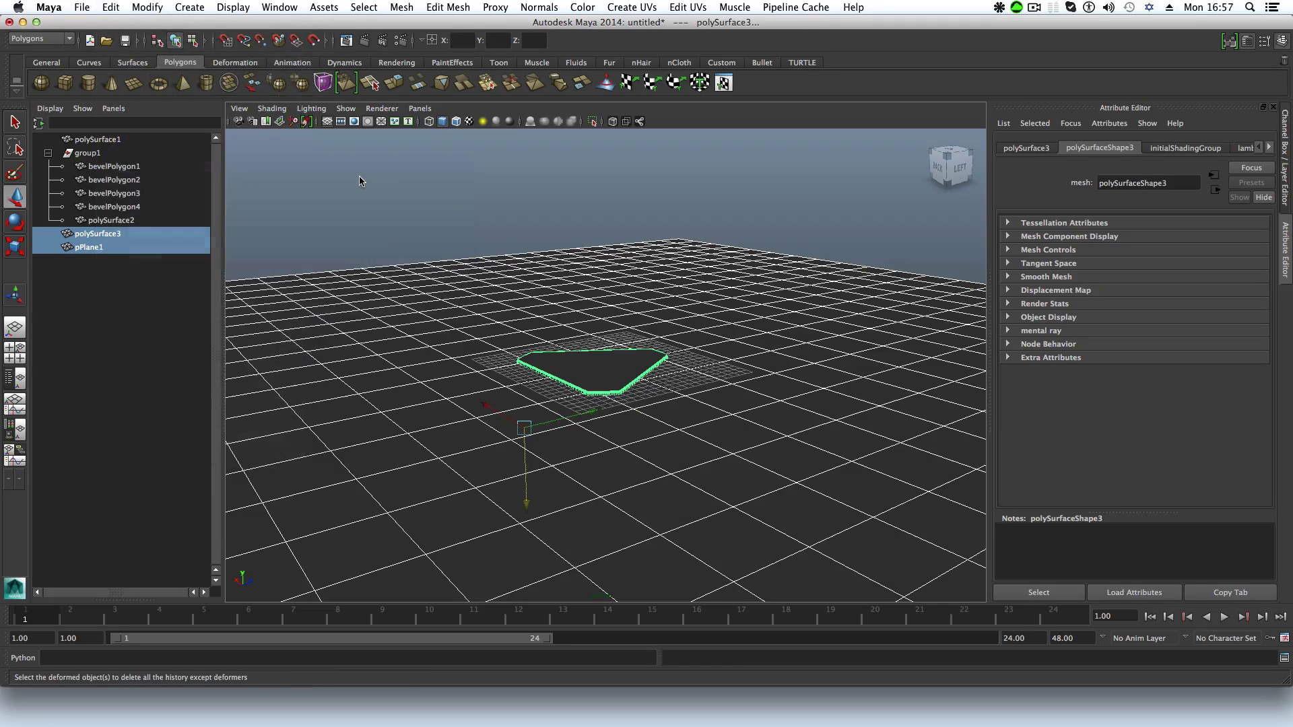
click(111, 8)
mouse_move(128, 164)
click(307, 178)
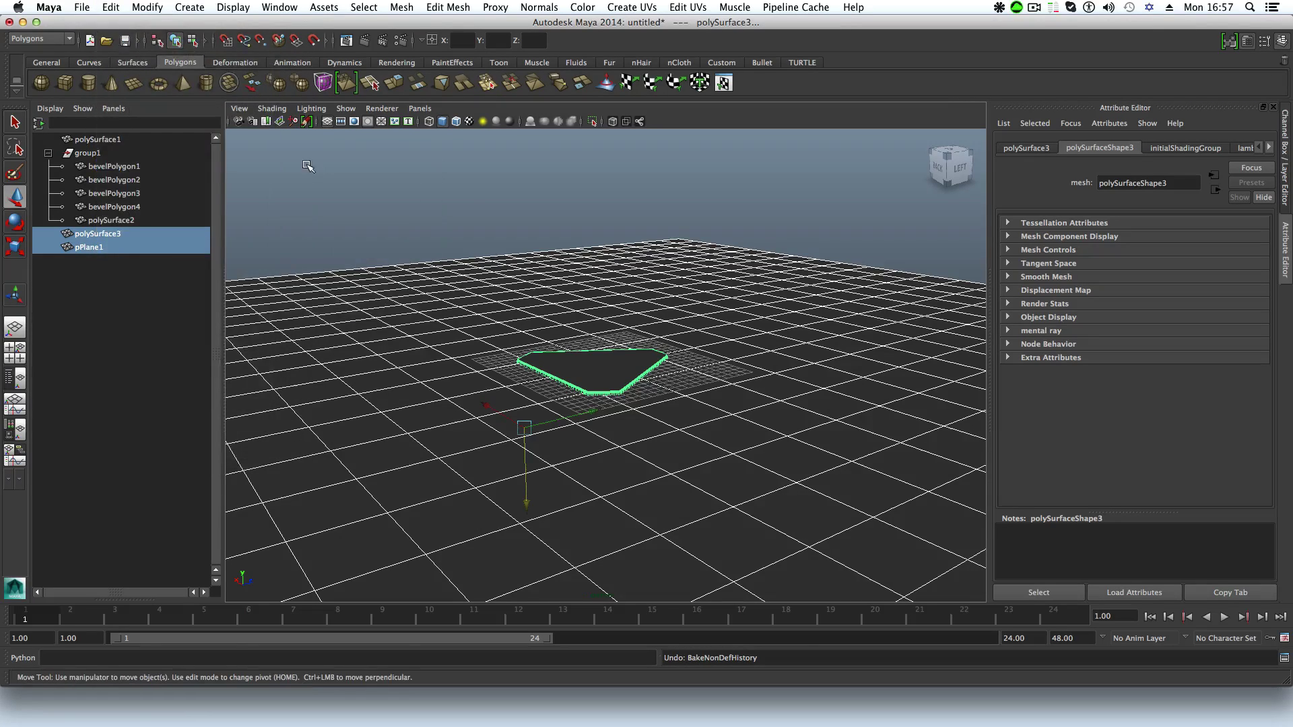
scroll(589, 397, up, 2)
Step: Select pPlane1 then polySurface3, try the Boolean Difference again, and undo it
click(591, 399)
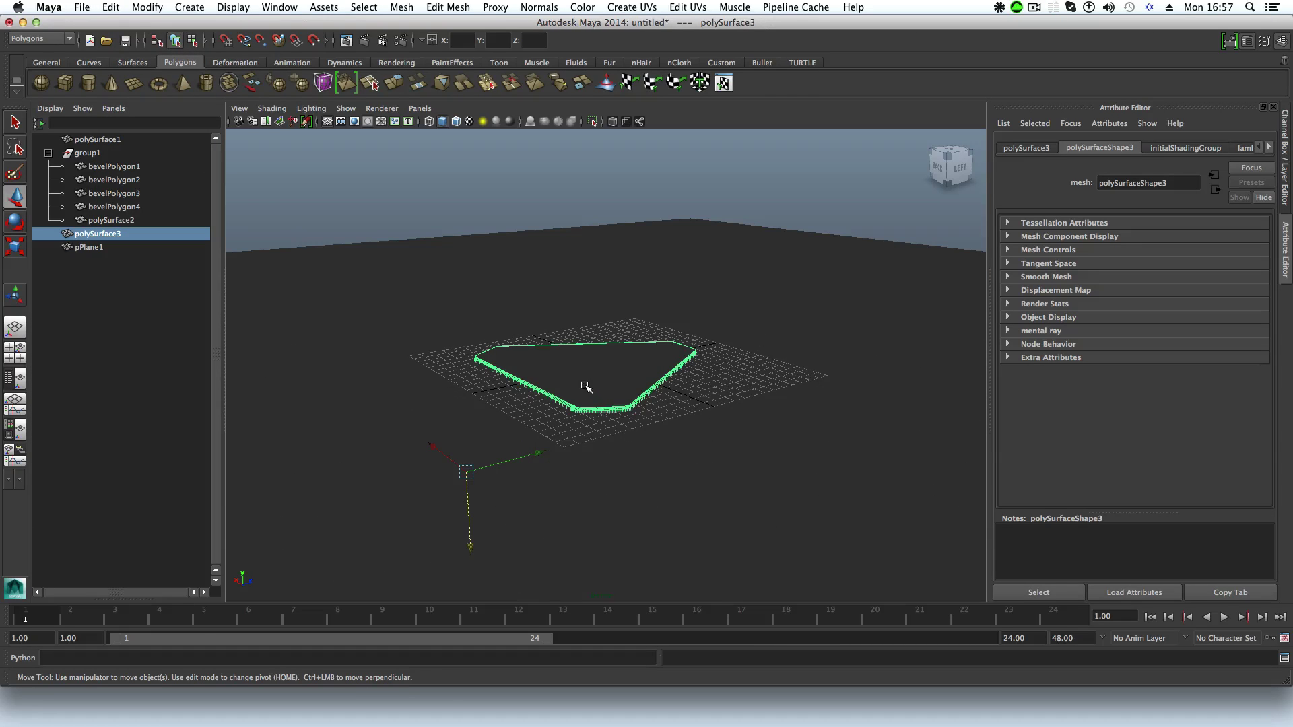
click(628, 471)
shift+click(620, 398)
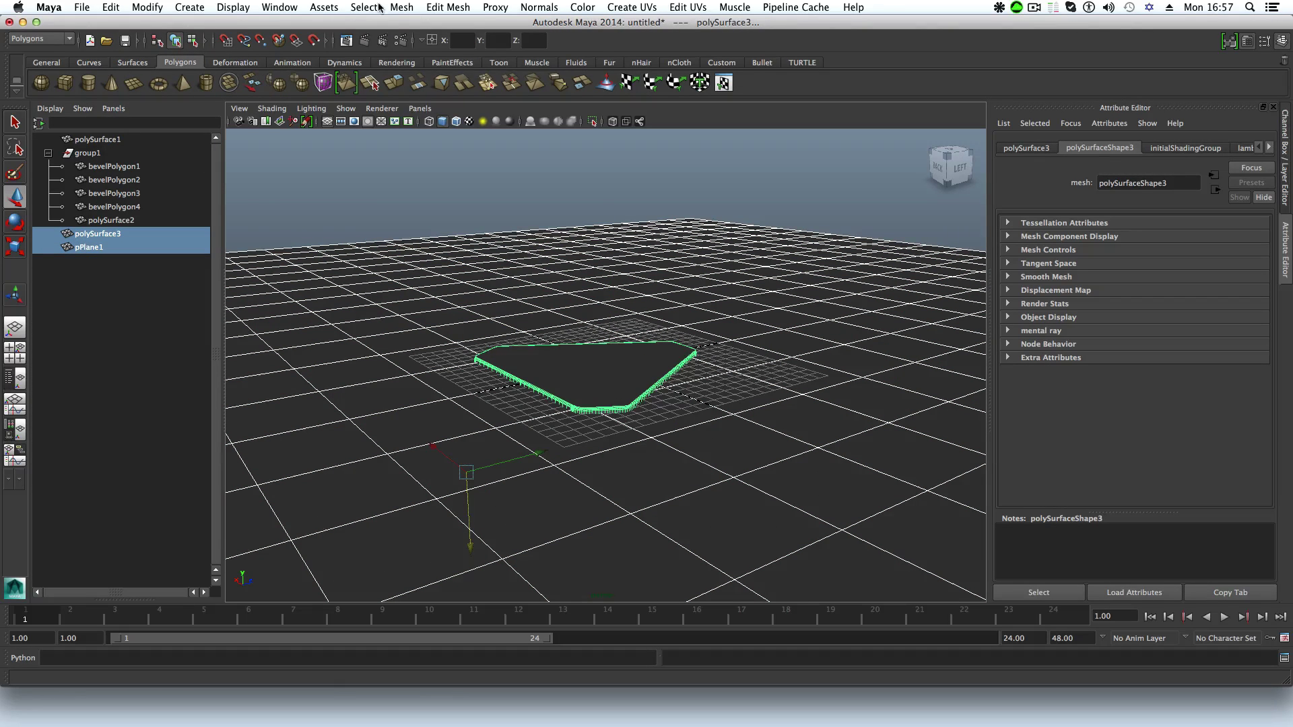
click(401, 7)
mouse_move(485, 67)
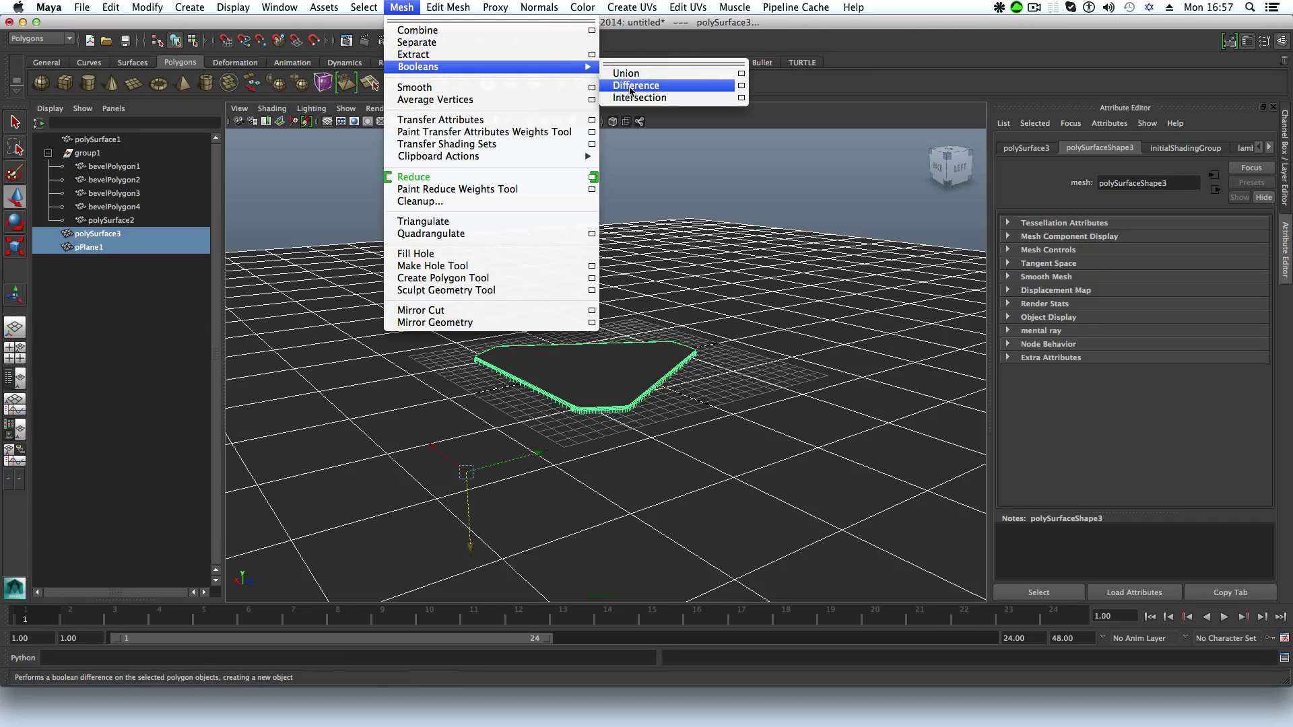
click(633, 85)
key(ctrl+z)
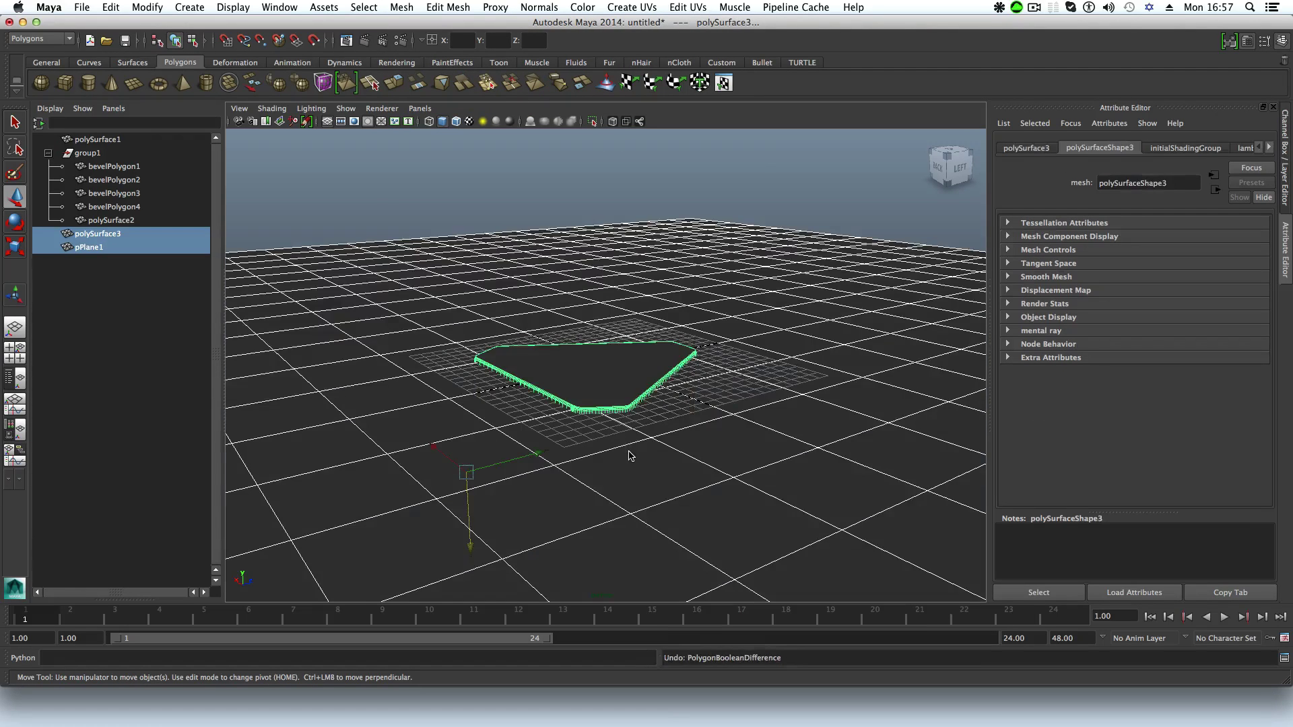
Step: Delete the polySurface3 outline shape and select the tall box polySurface2
click(630, 456)
click(597, 386)
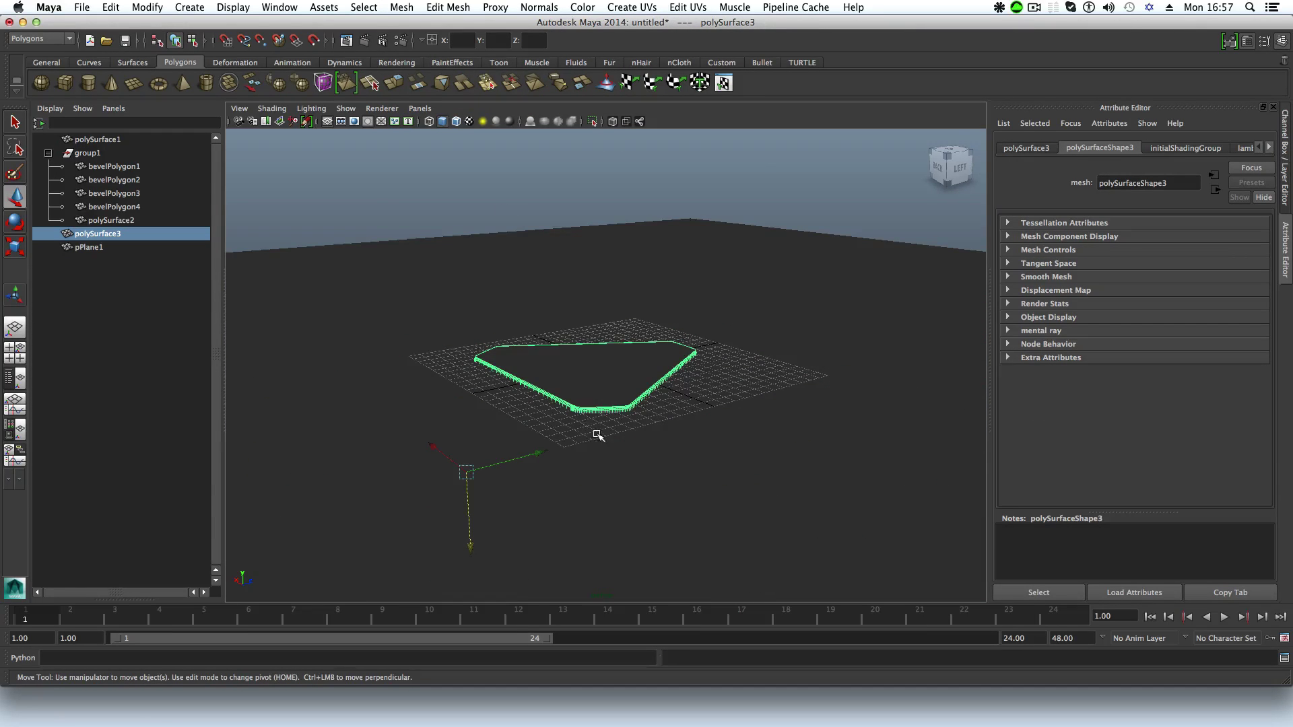
alt+drag(597, 435, 534, 423)
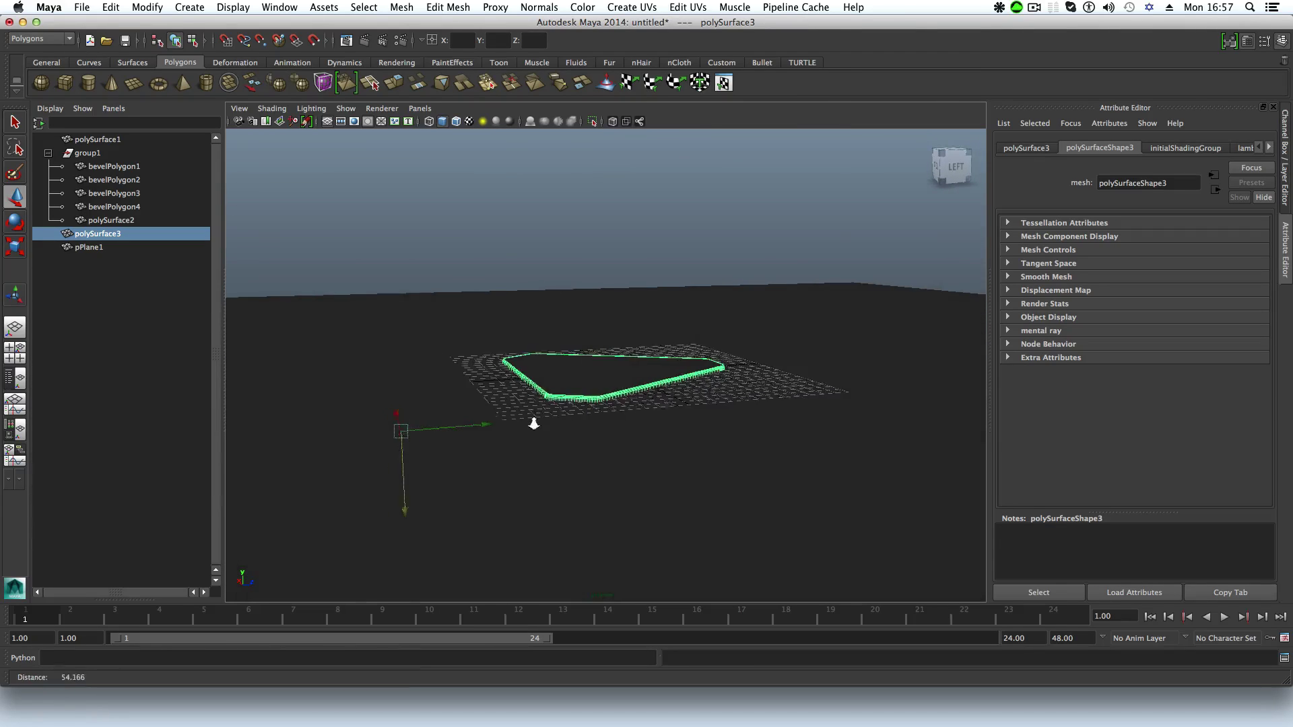
alt+right_drag(534, 423, 476, 448)
alt+drag(476, 447, 550, 416)
key(Delete)
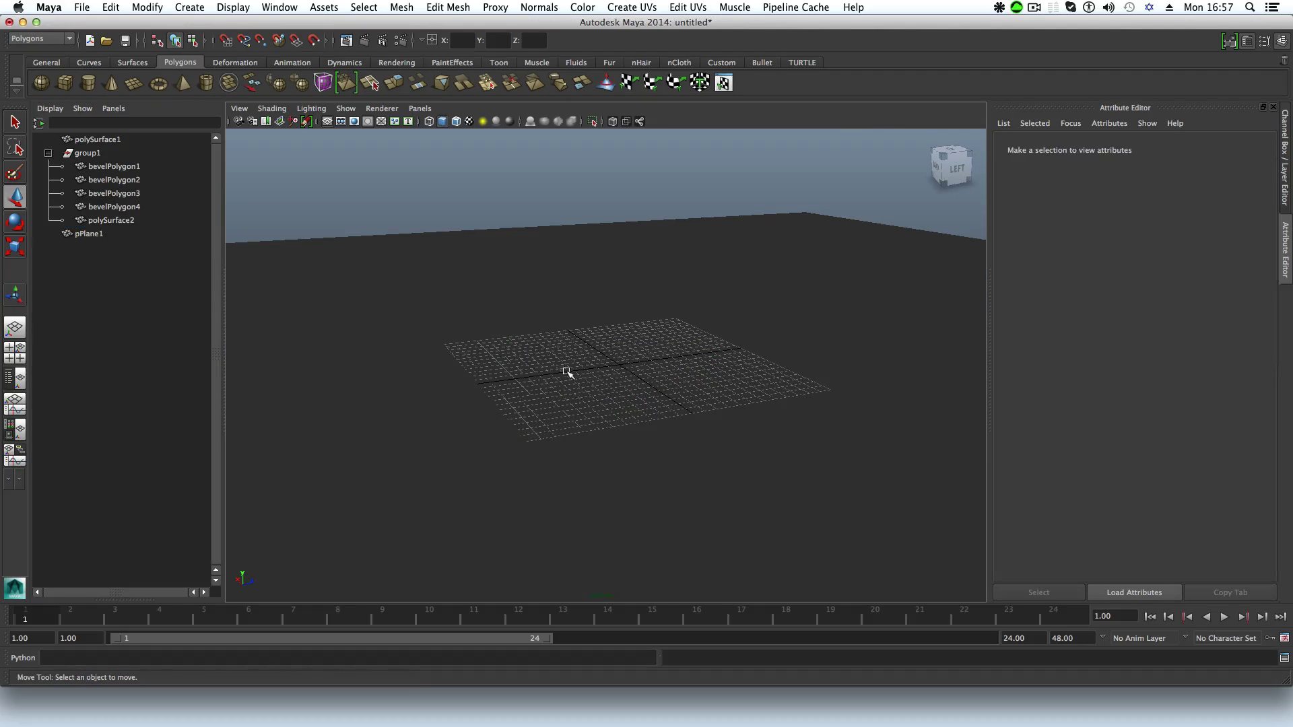
alt+drag(568, 484, 543, 447)
click(543, 447)
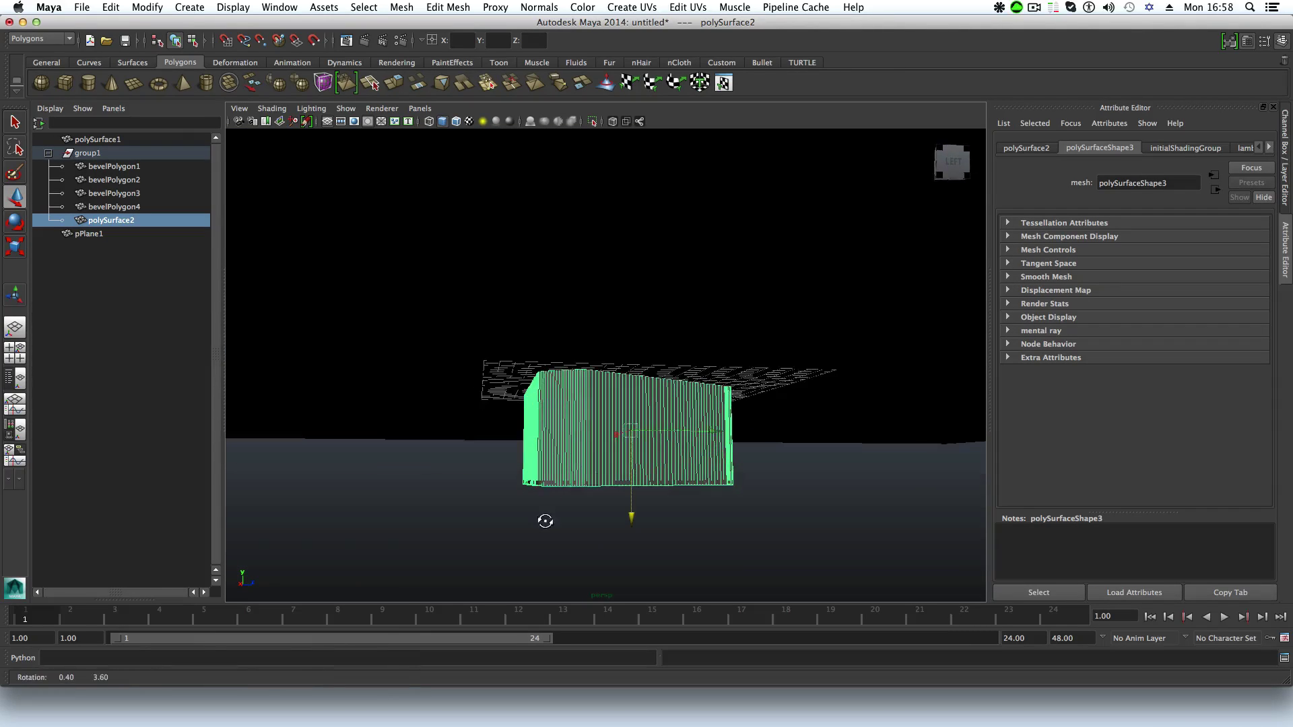
Step: Duplicate polySurface2 and raise the copy 3.930 units up out of the box
key(ctrl+d)
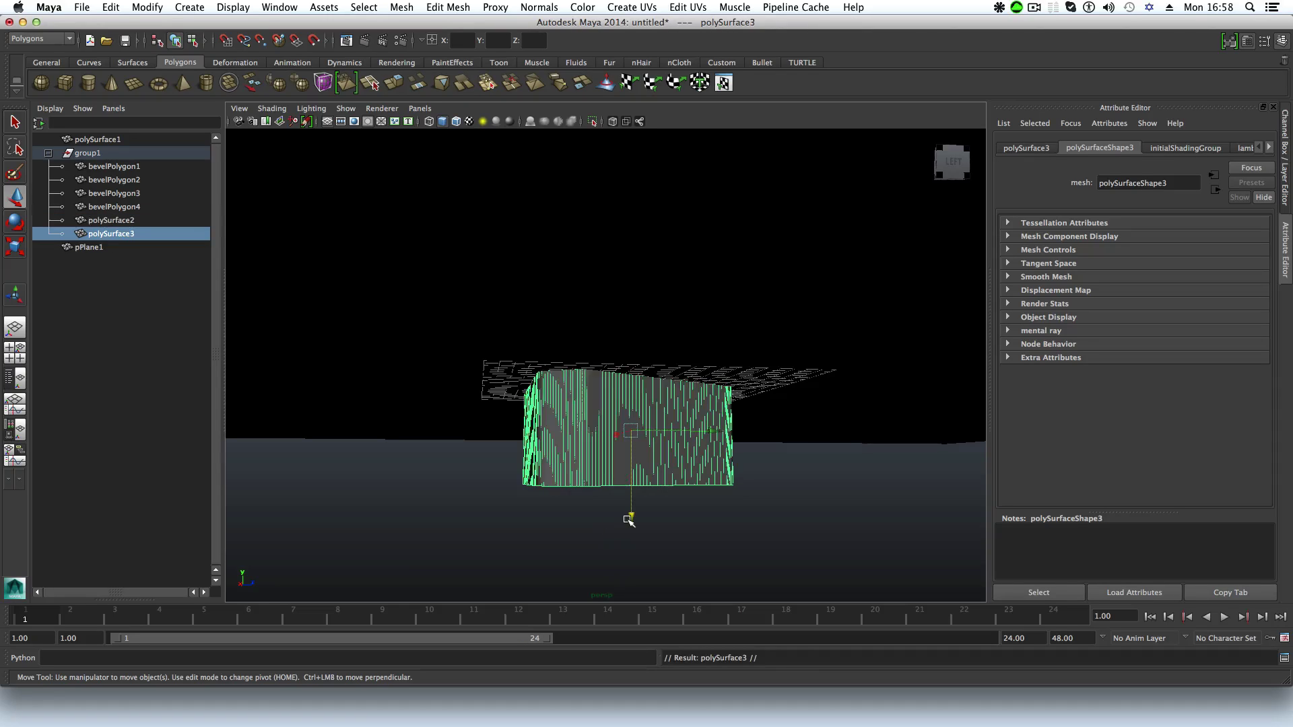
drag(634, 520, 598, 427)
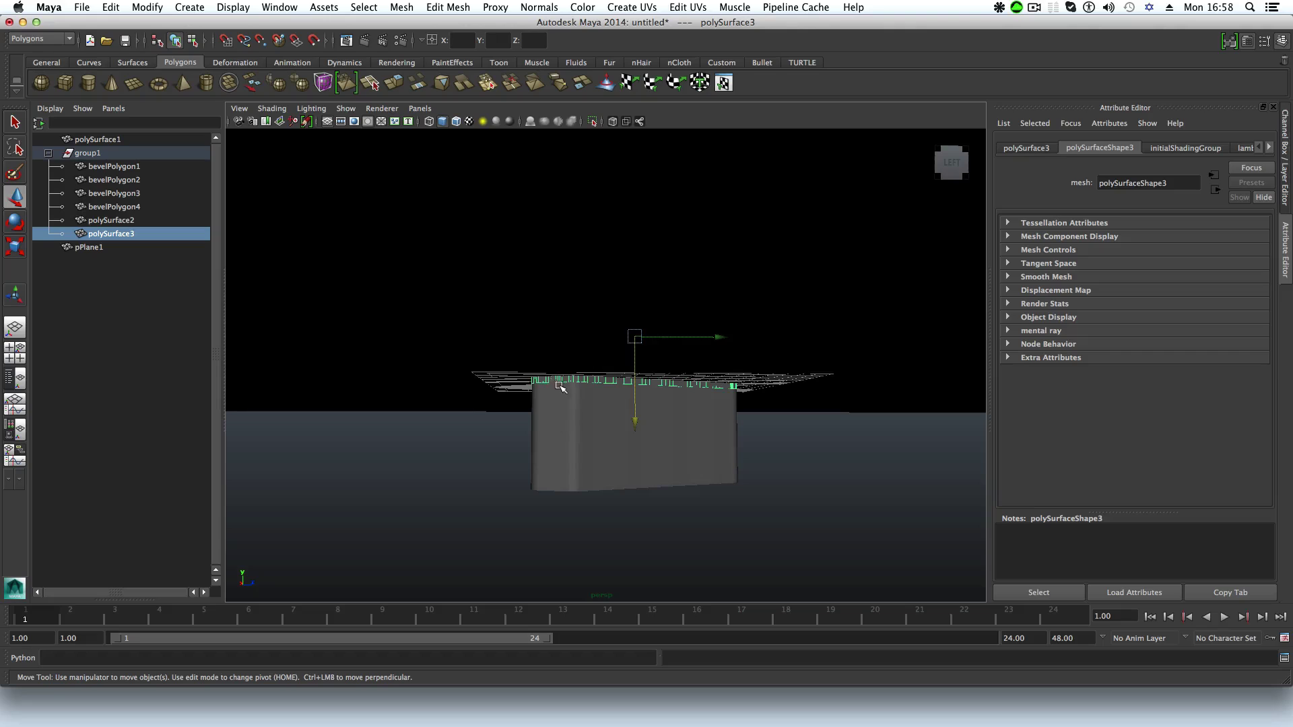
alt+right_drag(558, 386, 716, 453)
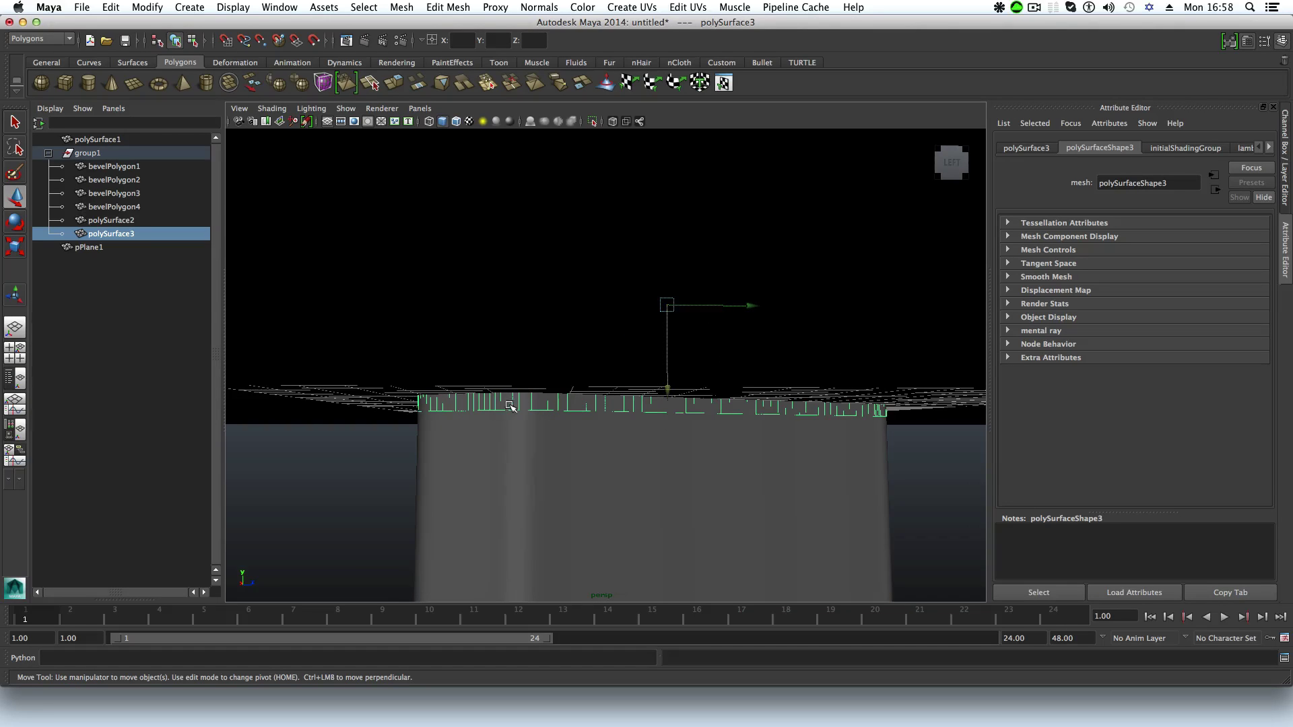
alt+right_drag(627, 423, 505, 404)
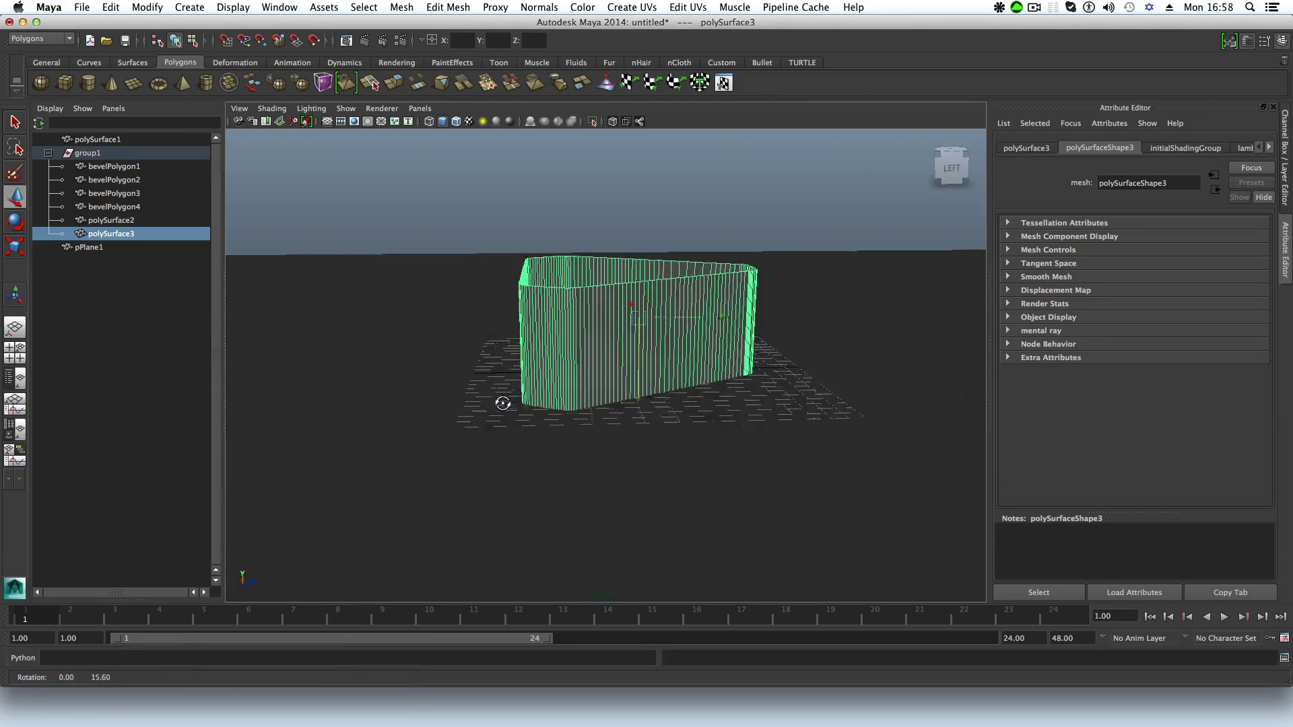
alt+drag(506, 404, 681, 366)
Step: Select pPlane1 then the raised copy polySurface3 and apply Boolean Difference
click(681, 367)
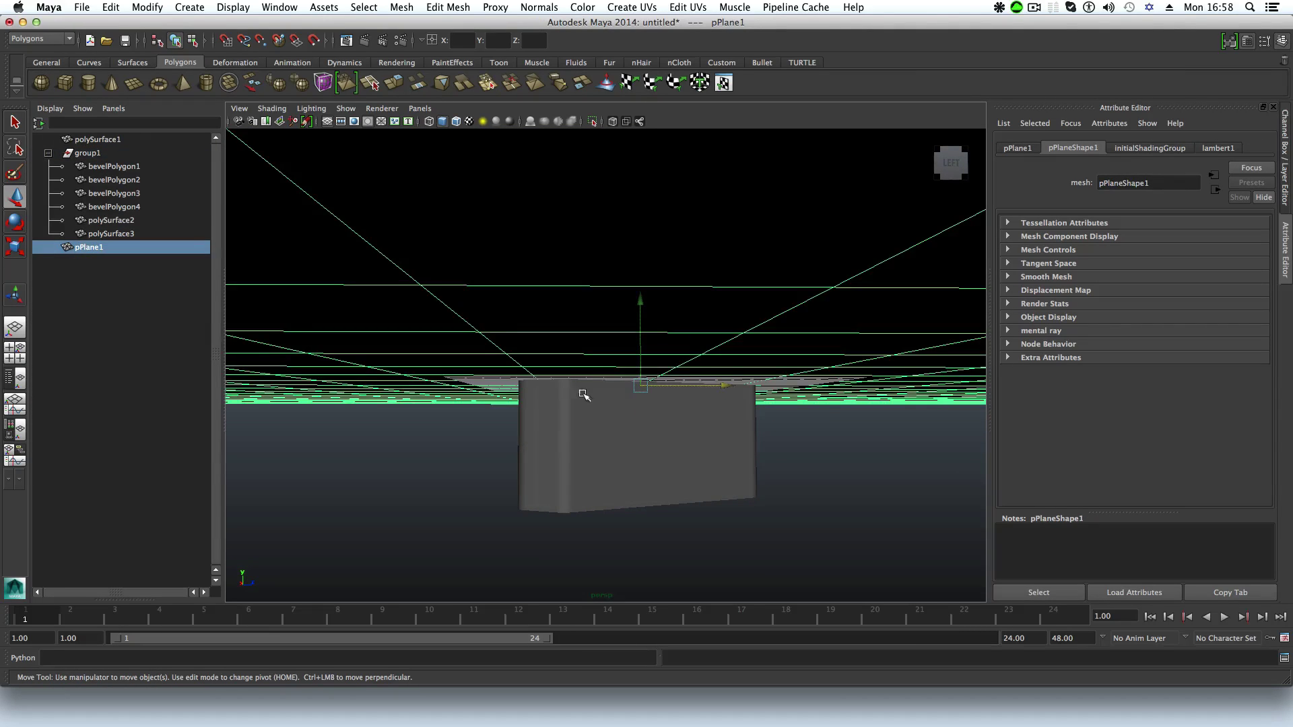
click(558, 389)
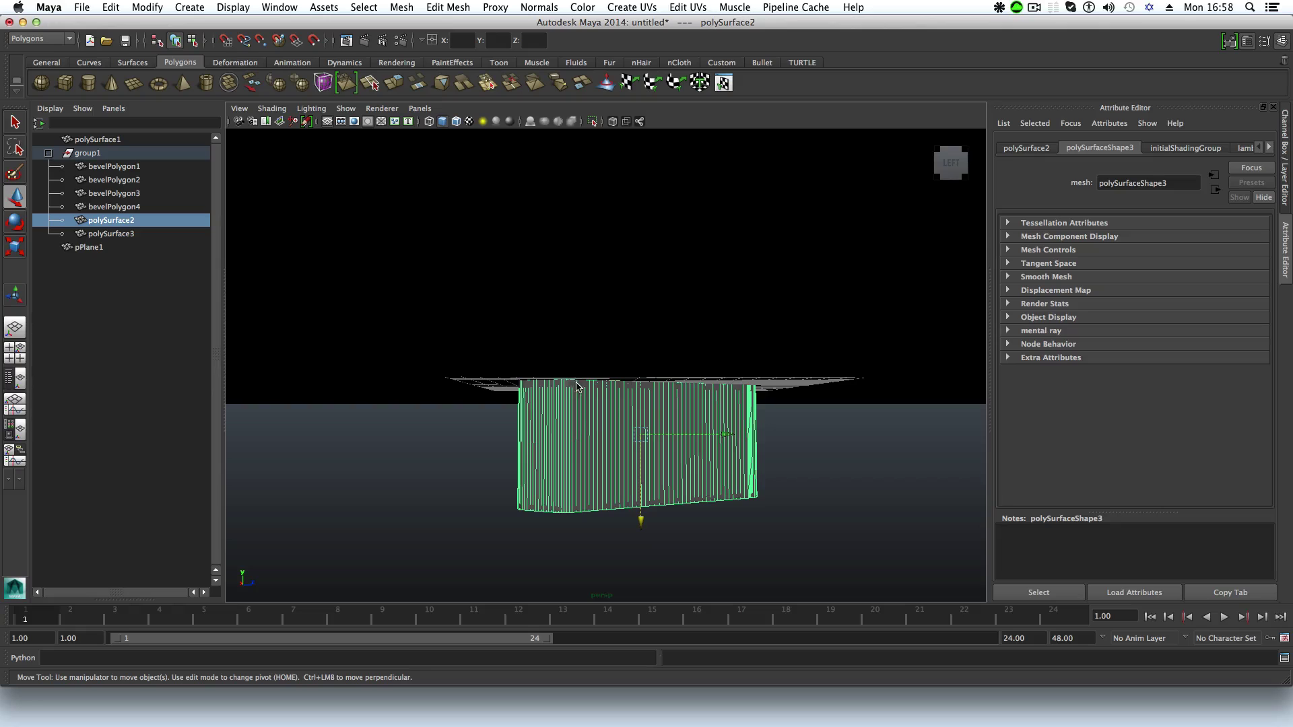
alt+drag(576, 387, 586, 317)
click(586, 317)
click(888, 421)
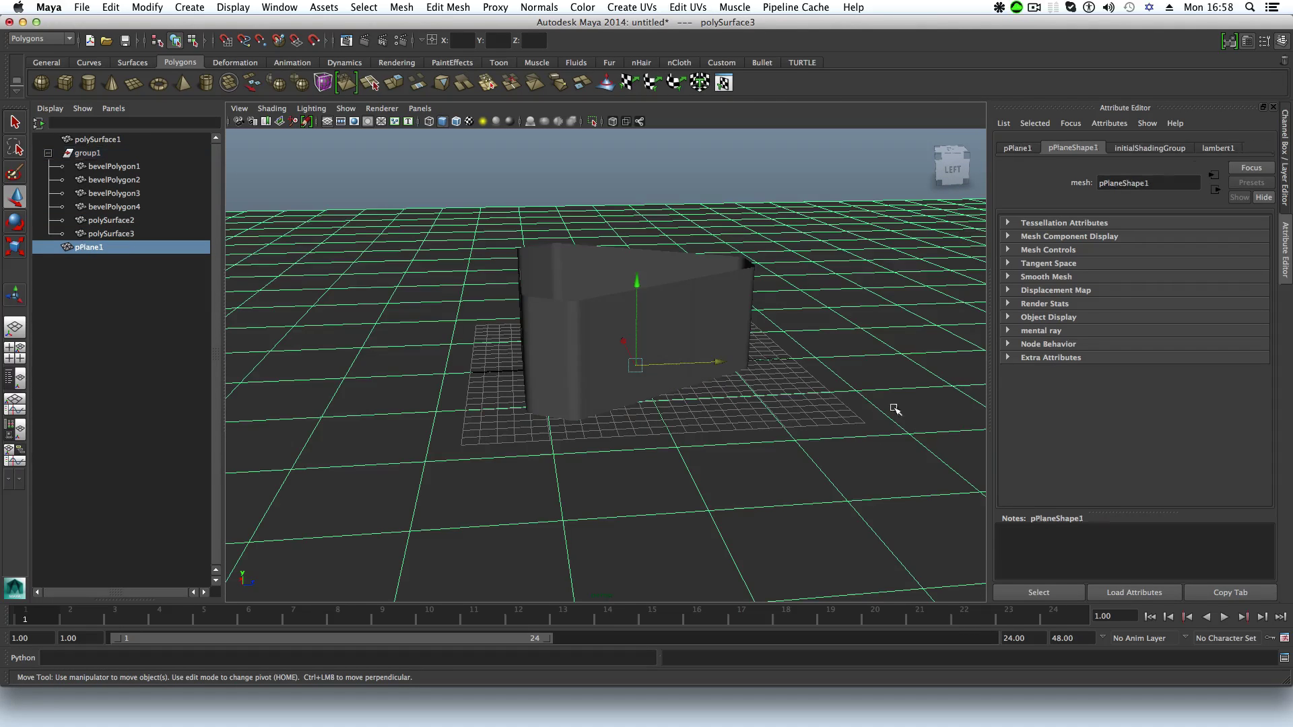
click(536, 311)
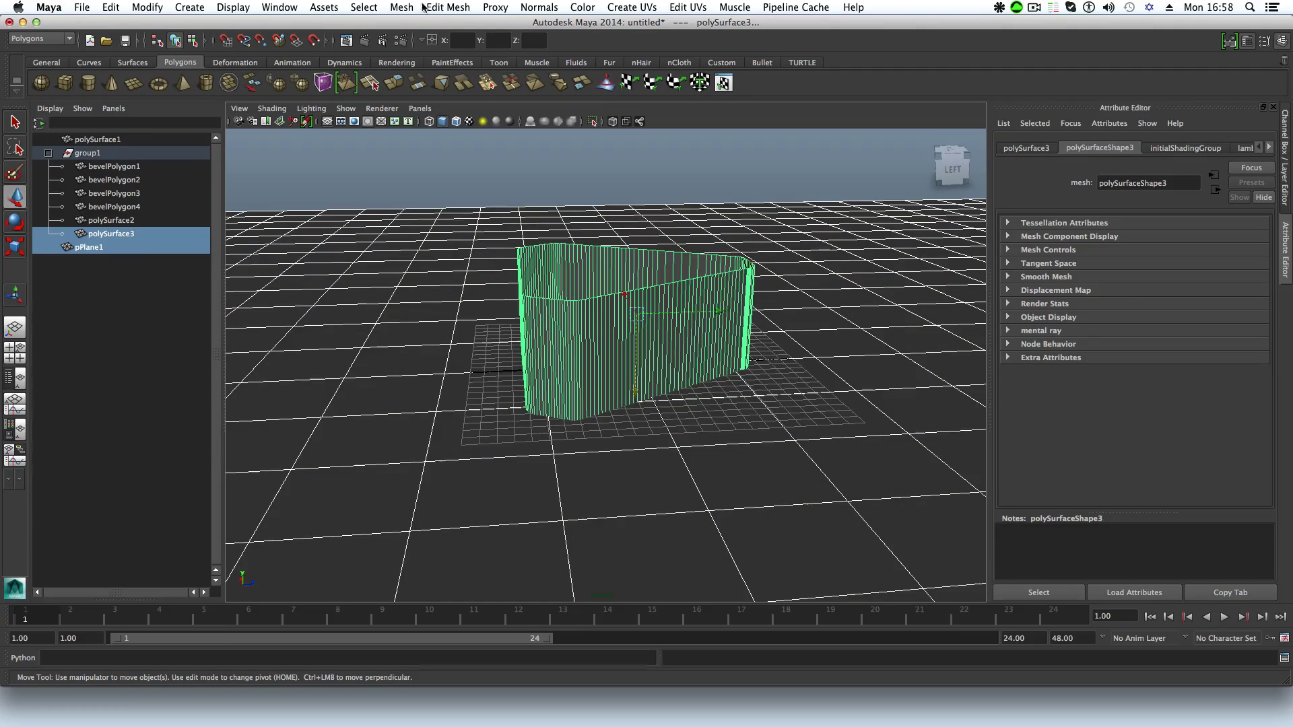
click(391, 9)
mouse_move(479, 67)
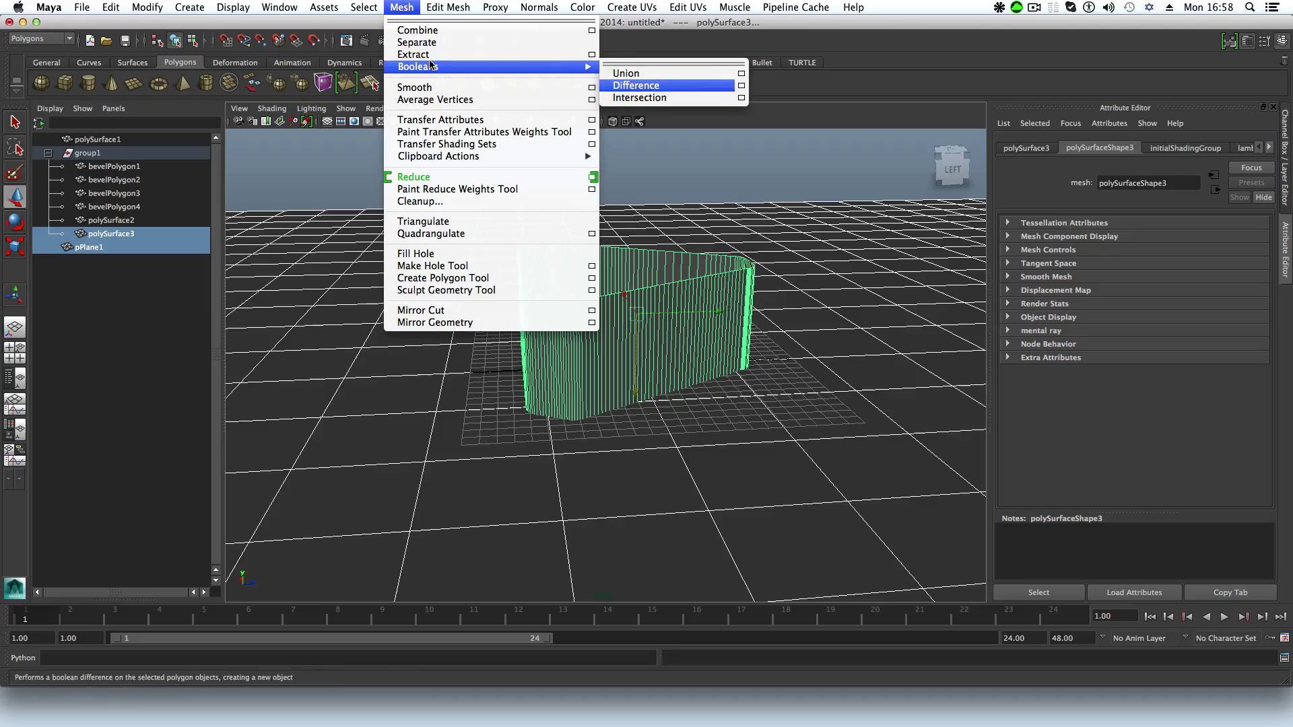
click(625, 87)
alt+drag(669, 326, 693, 433)
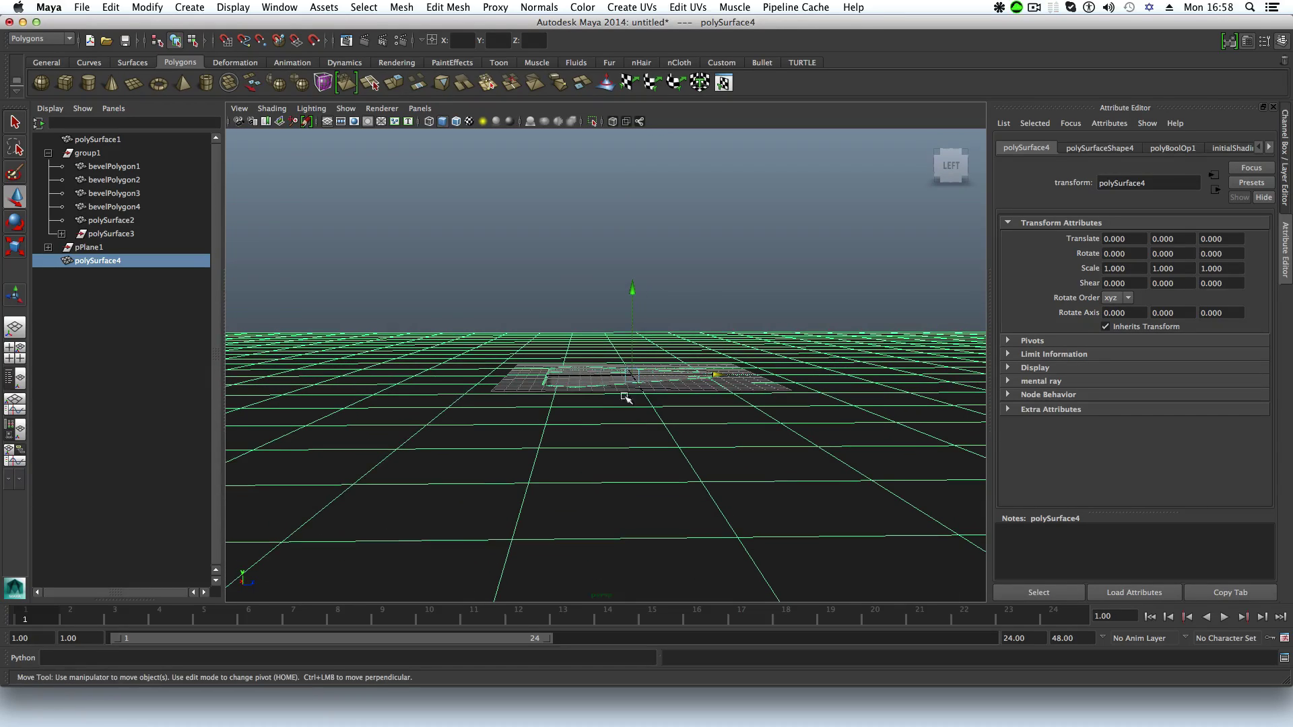
Step: Select the tall wall mesh polySurface2 and switch it to vertex editing
scroll(589, 321, up, 5)
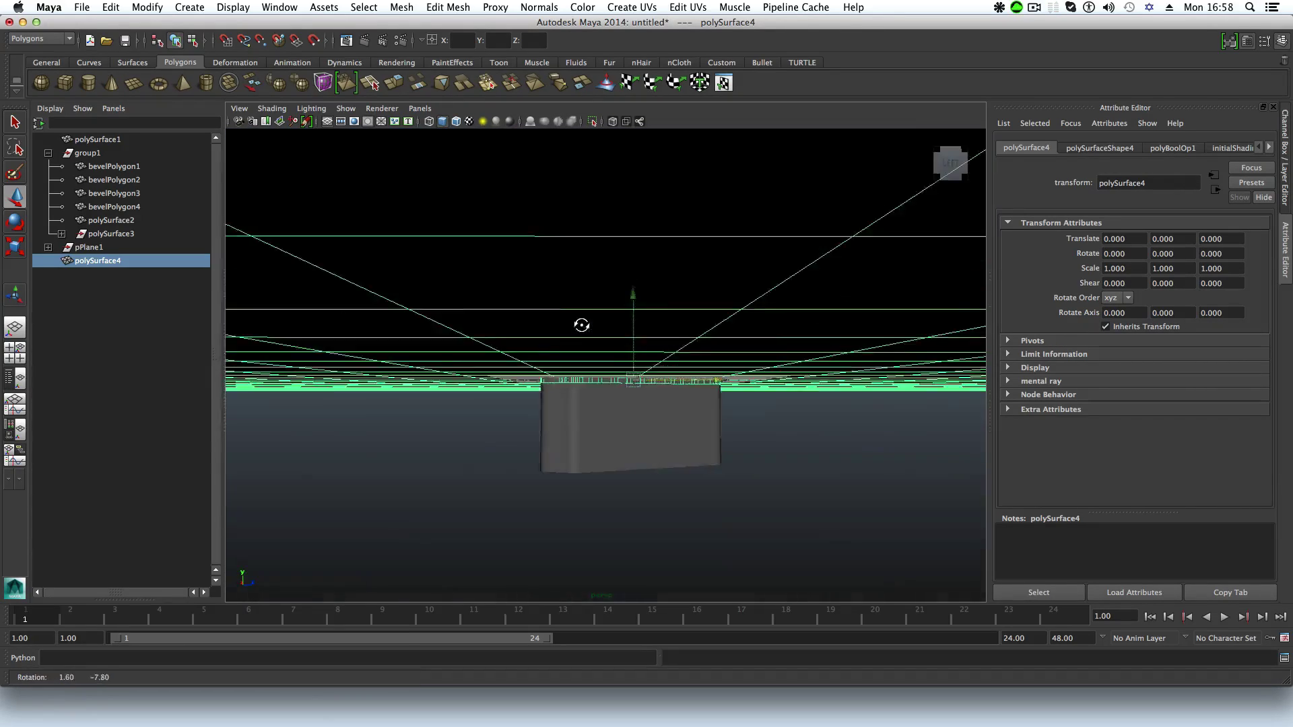
alt+right_drag(586, 325, 768, 373)
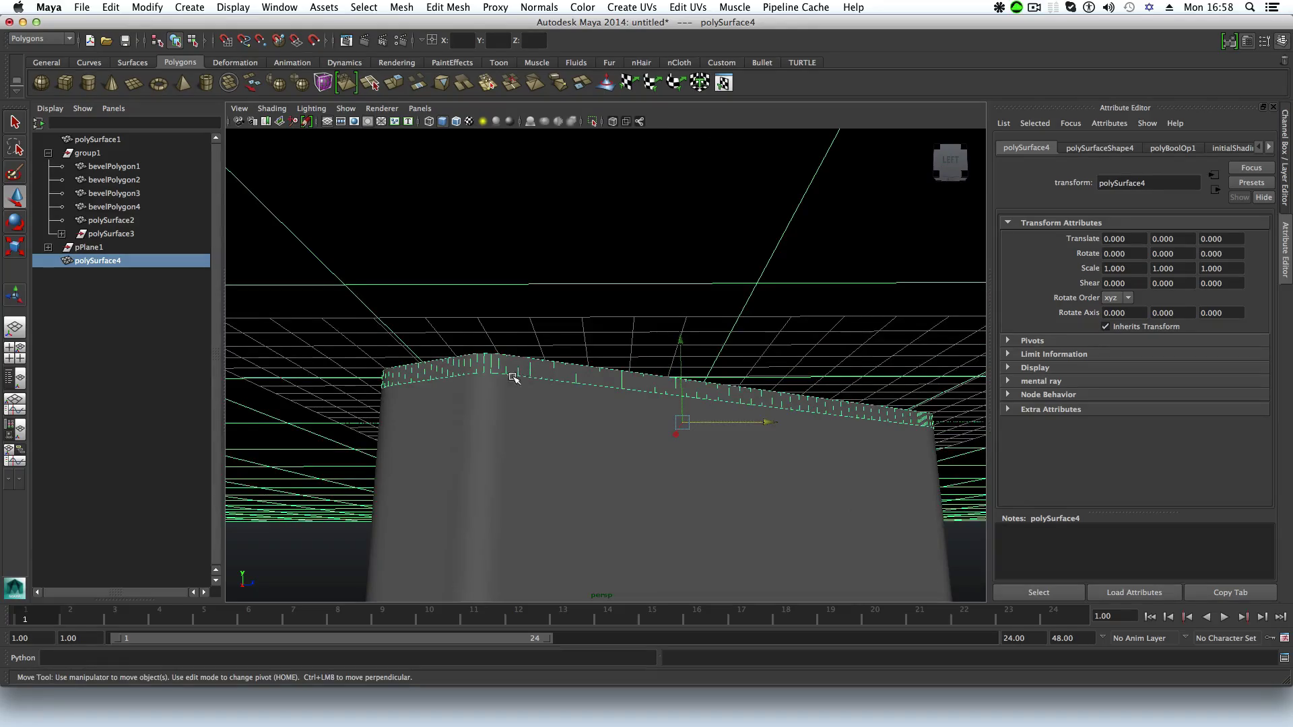
alt+drag(513, 377, 431, 395)
alt+drag(528, 415, 604, 447)
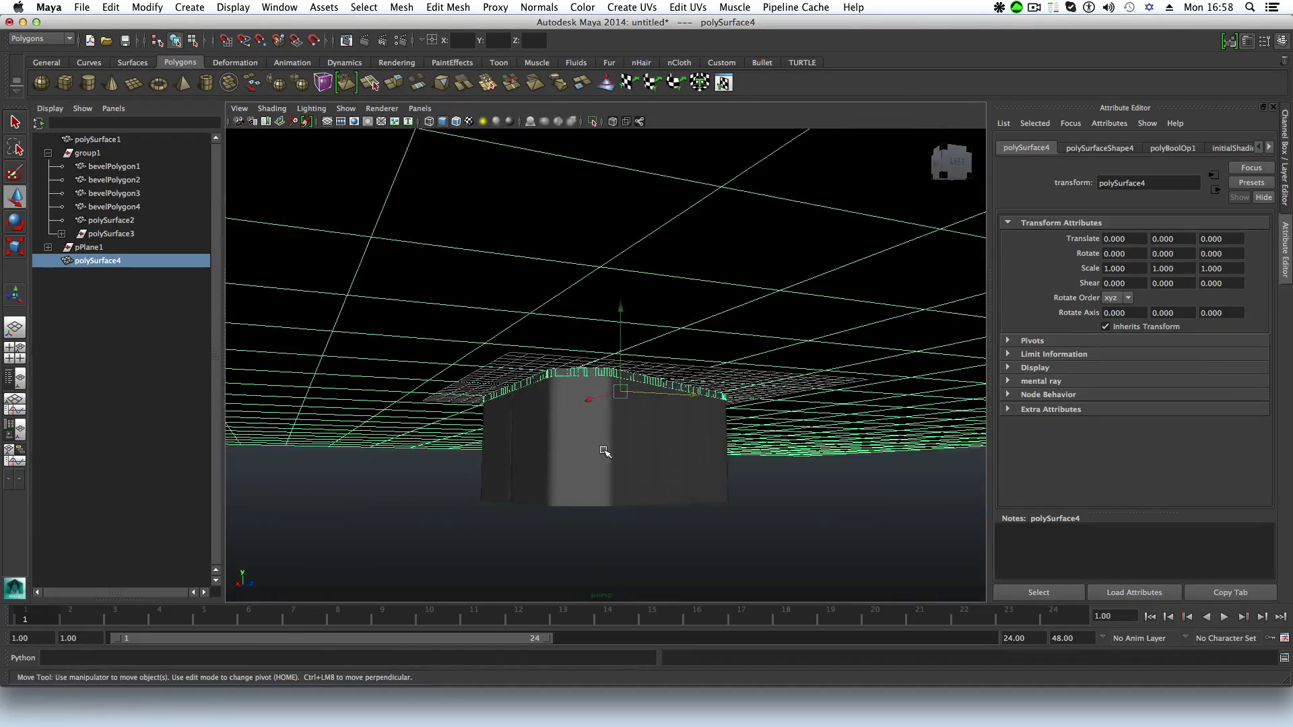
click(599, 444)
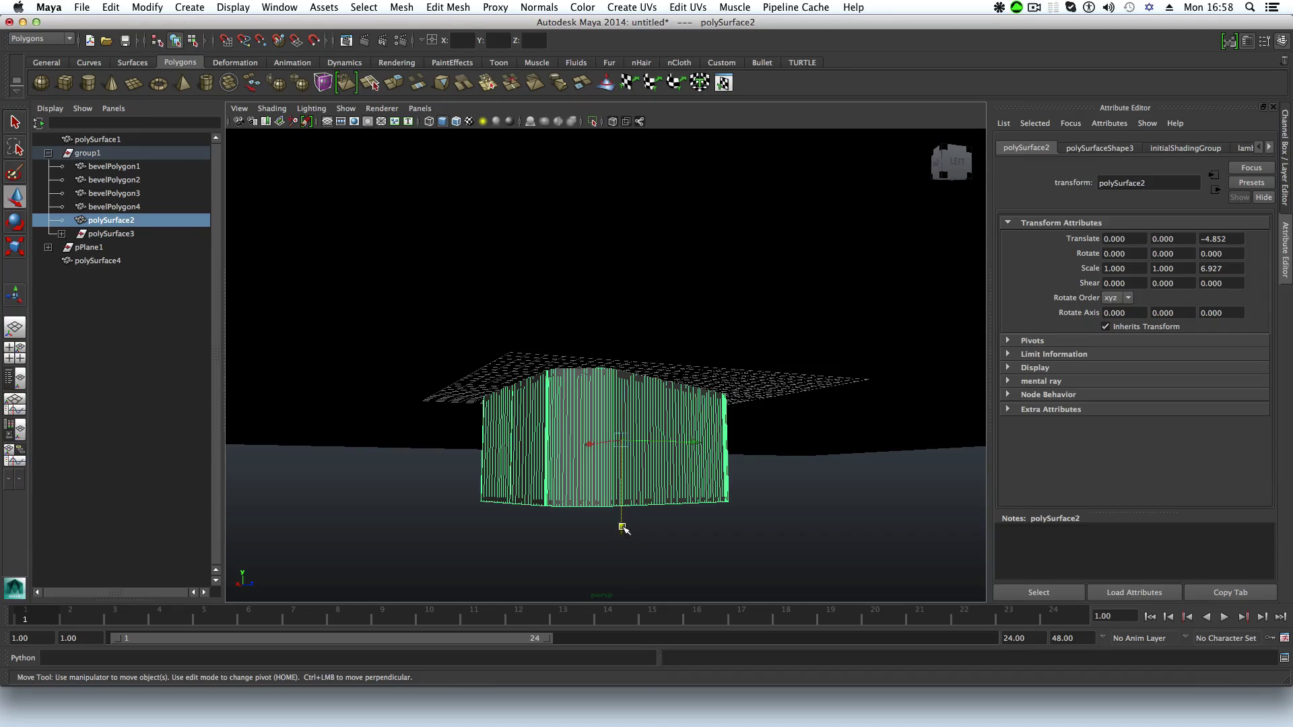
alt+drag(625, 527, 665, 313)
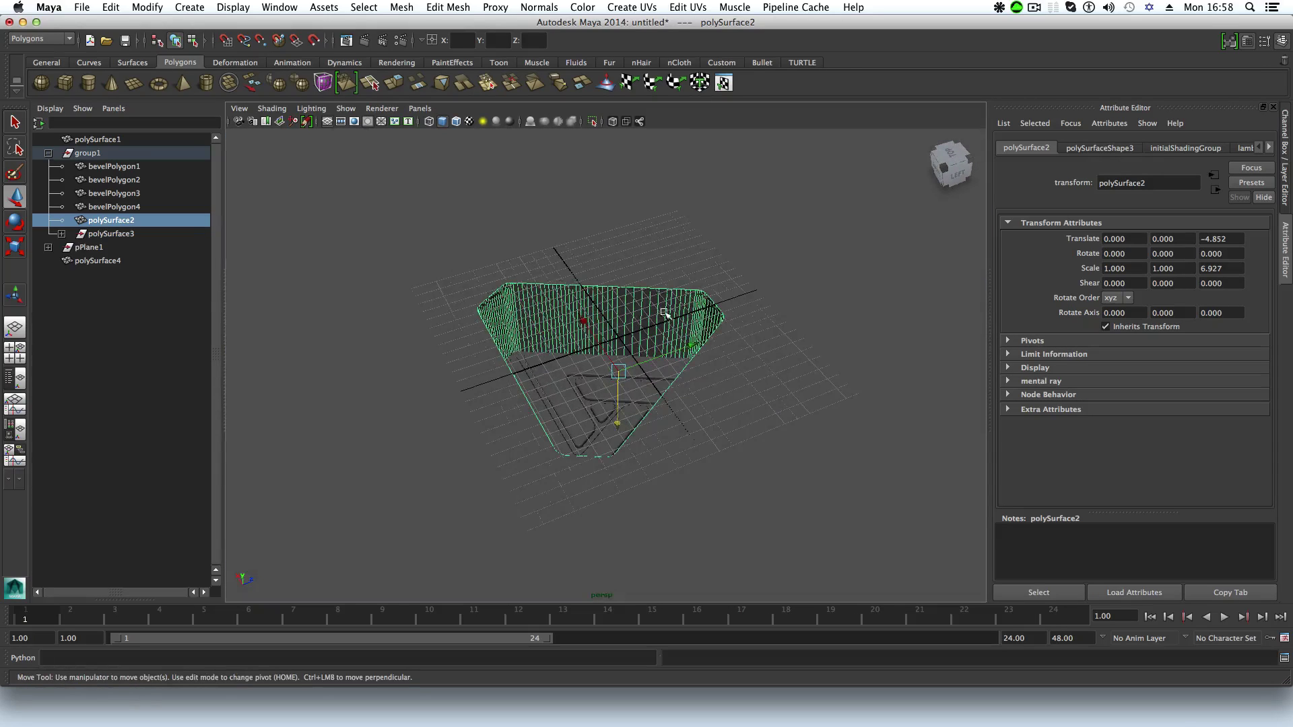
alt+drag(592, 345, 555, 411)
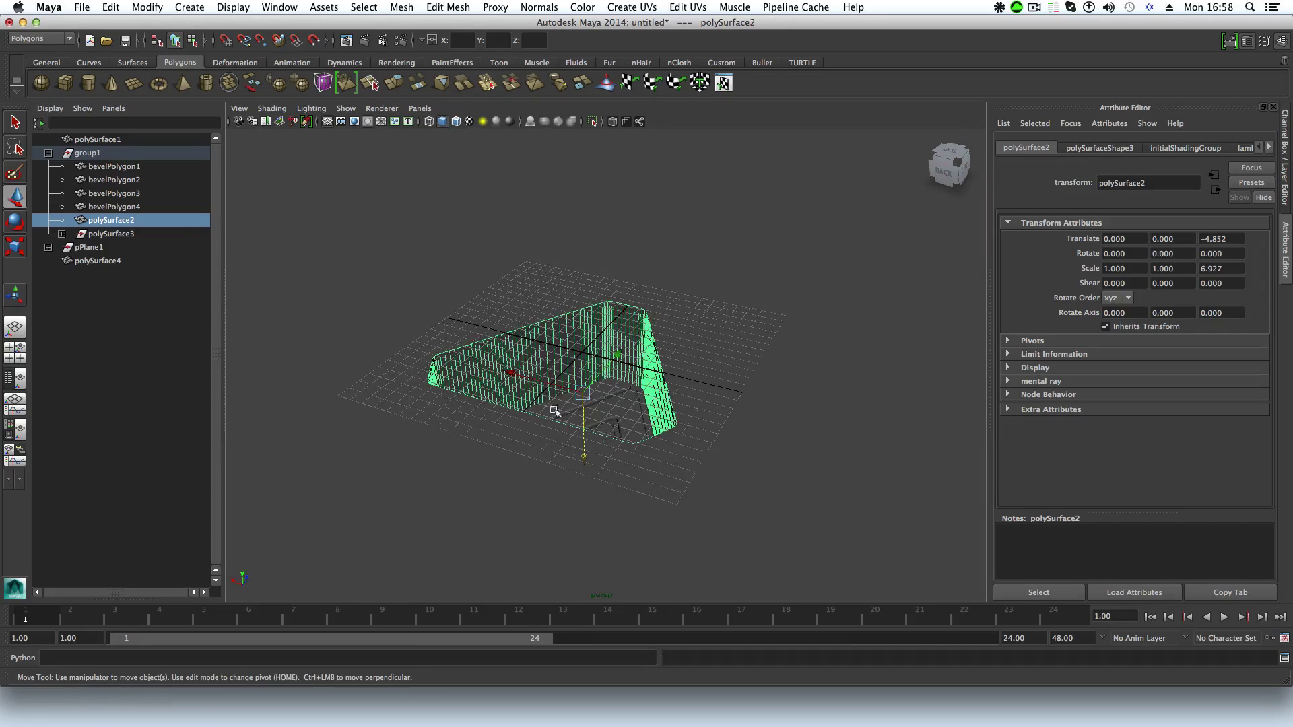
alt+drag(641, 411, 765, 341)
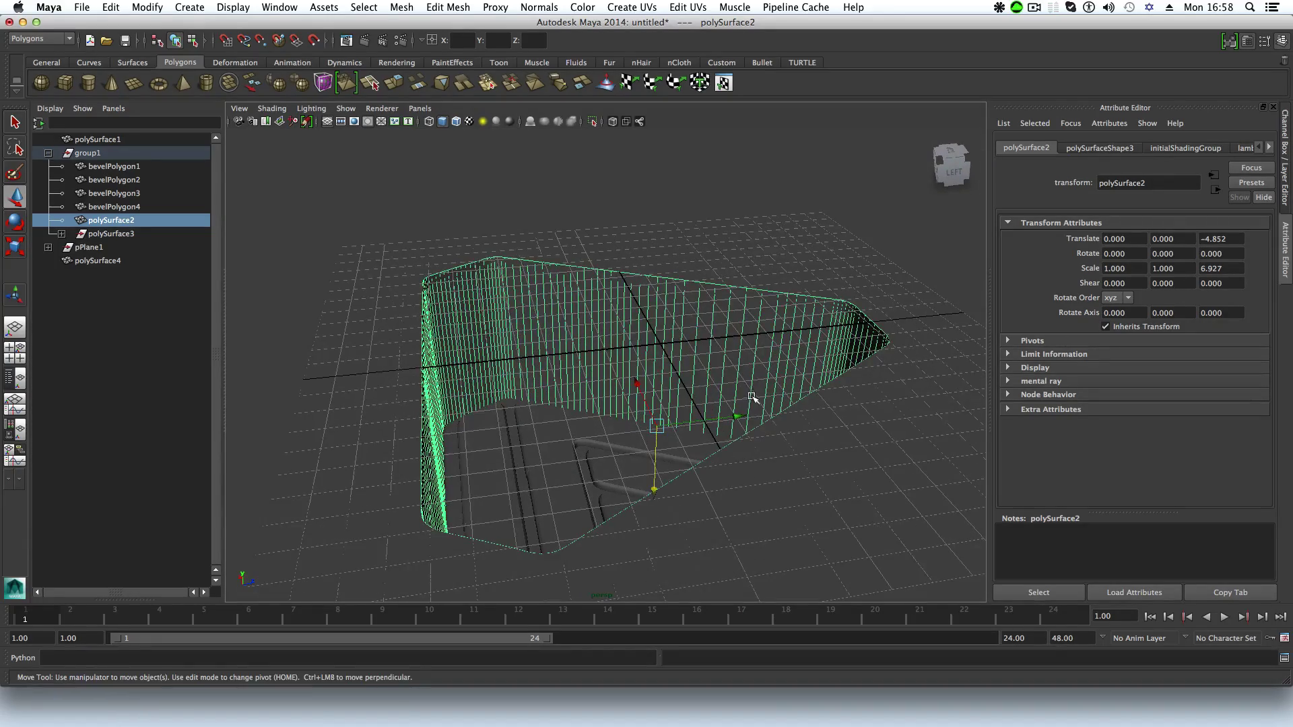
alt+drag(750, 398, 529, 382)
key(alt+b)
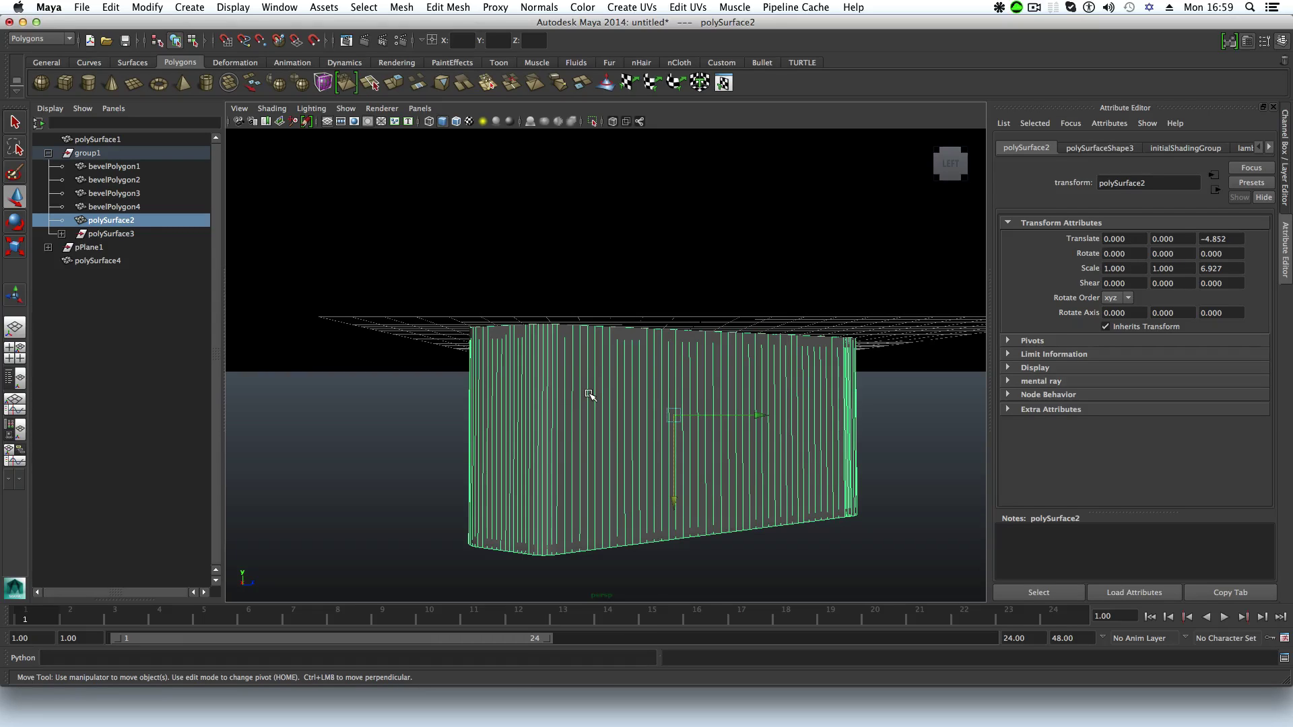
right_drag(589, 394, 514, 399)
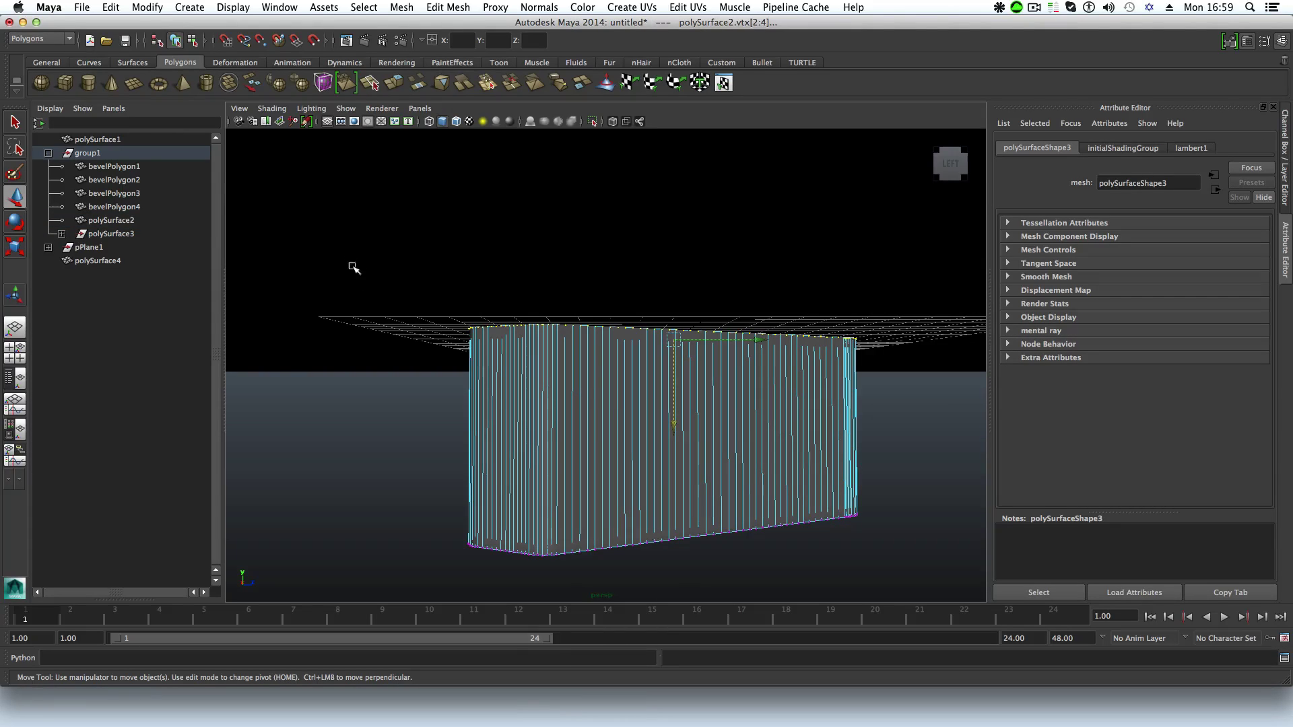
Step: Marquee-select the wall's top row of vertices and tumble the view to confirm the selection
drag(347, 246, 934, 388)
alt+drag(751, 376, 739, 291)
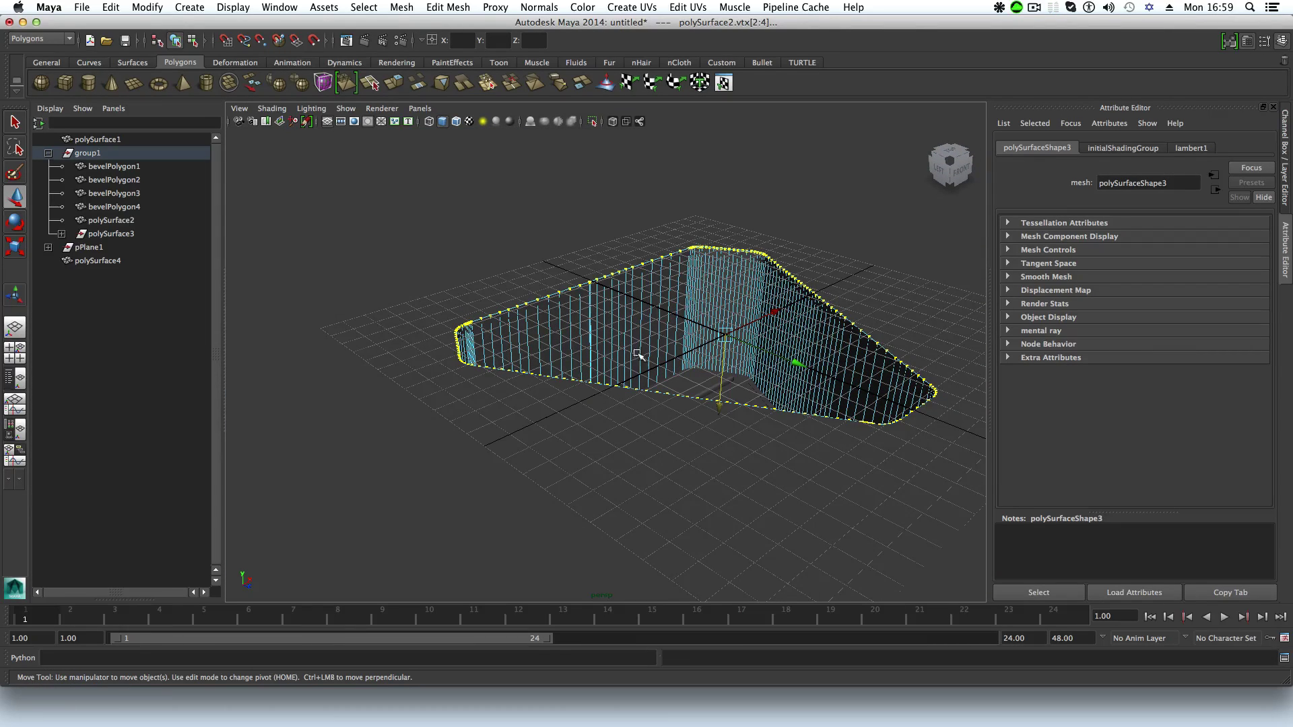
alt+drag(577, 333, 697, 377)
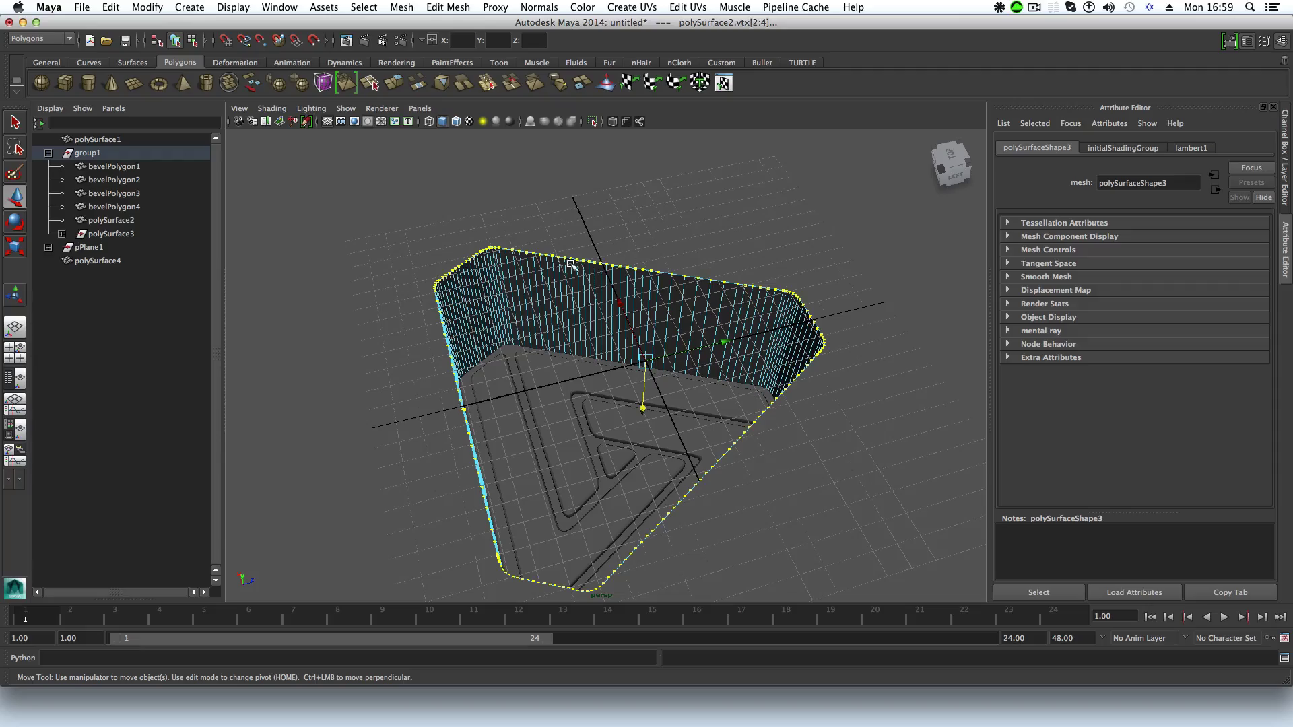
alt+drag(694, 434, 570, 350)
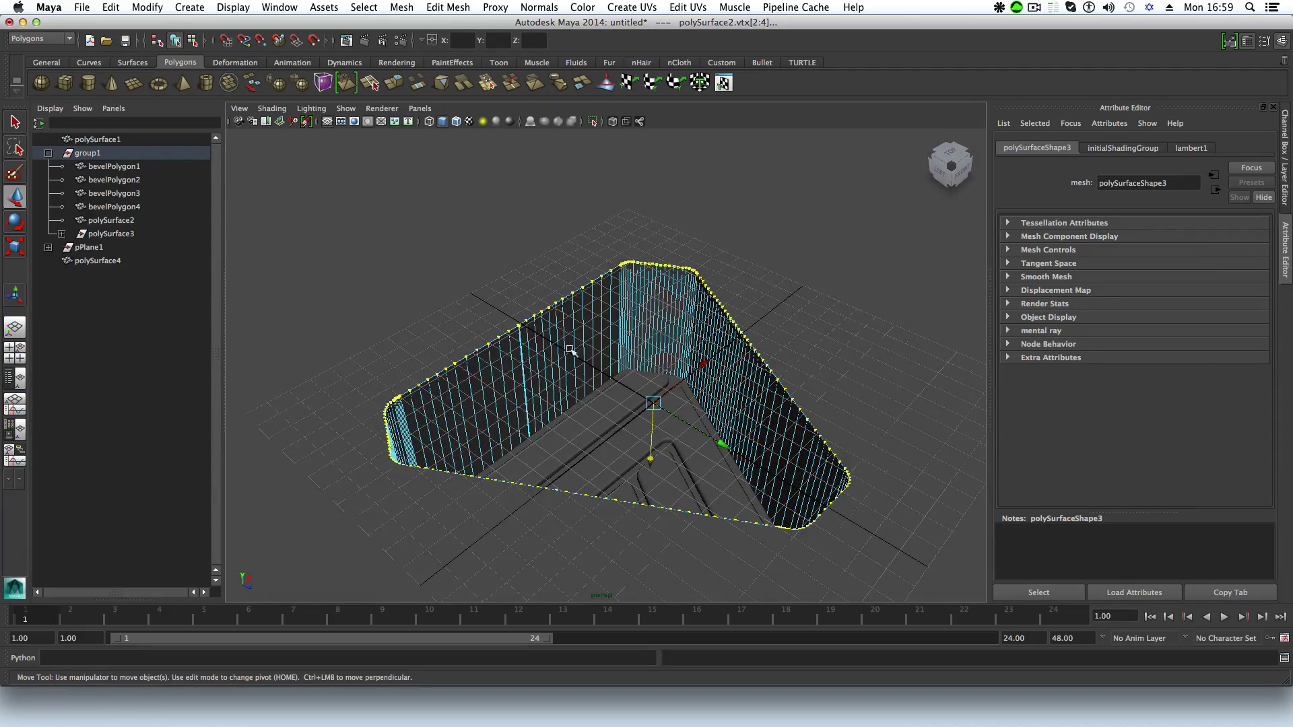
alt+drag(681, 377, 707, 419)
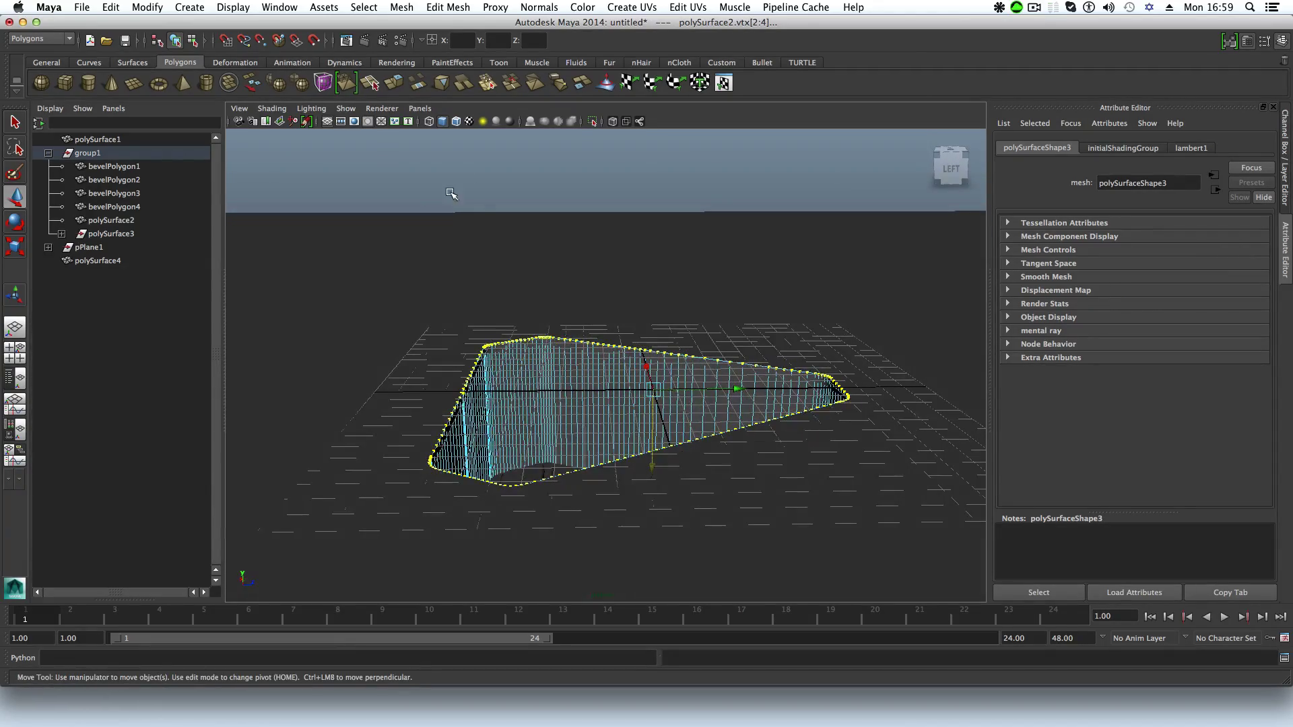
Step: Turn on point snapping and move the top vertices up into a tall, even wall
click(260, 42)
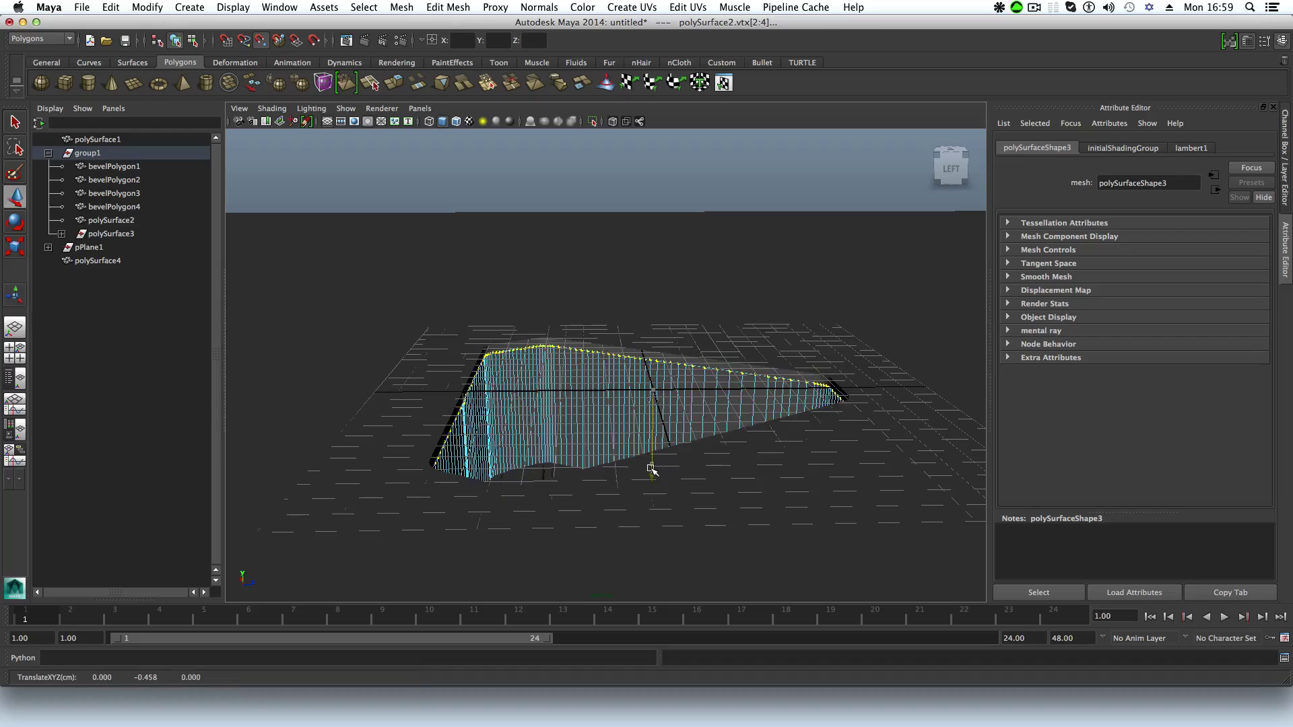
drag(652, 468, 868, 444)
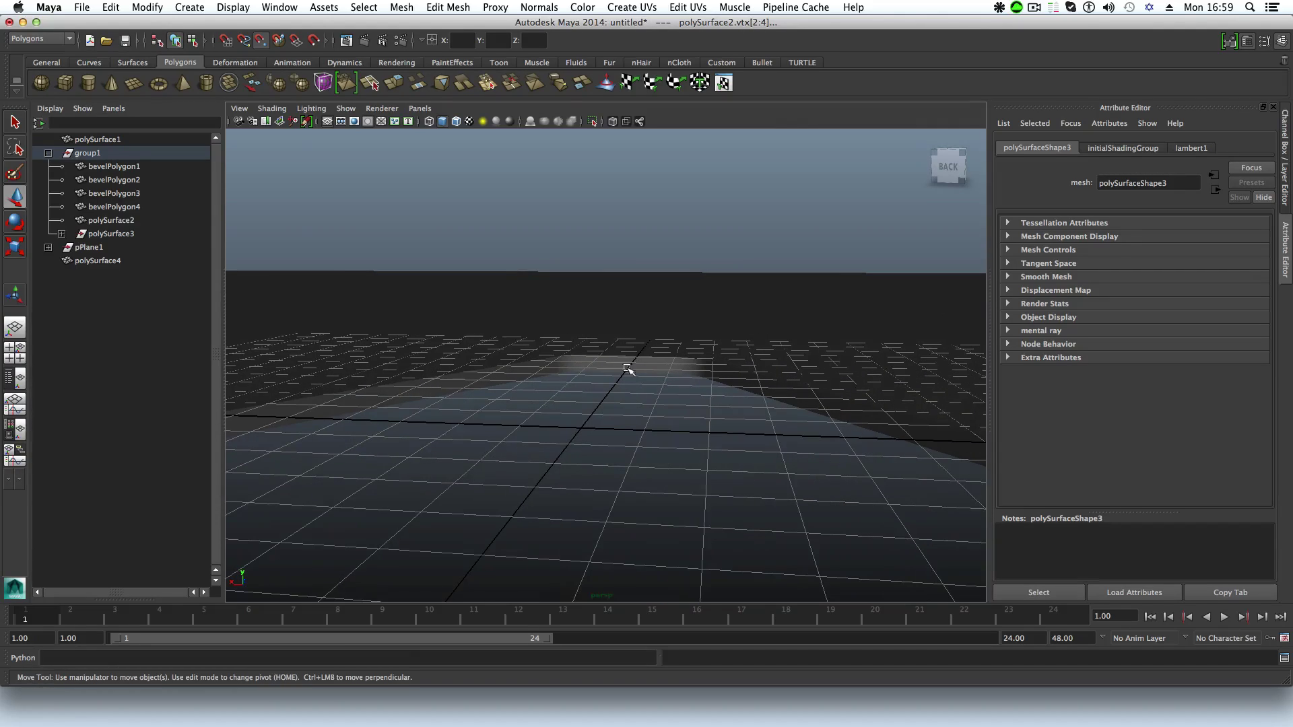
alt+drag(612, 369, 638, 438)
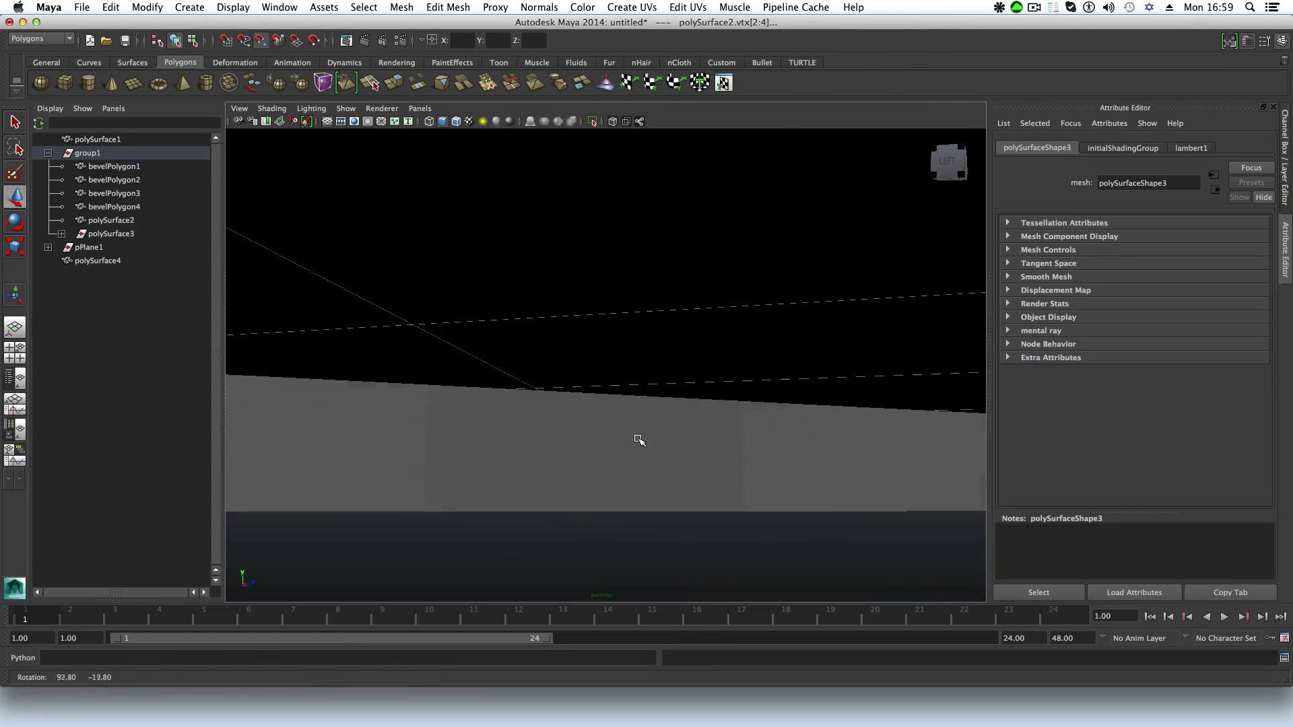
alt+right_drag(638, 438, 660, 493)
scroll(660, 494, down, 10)
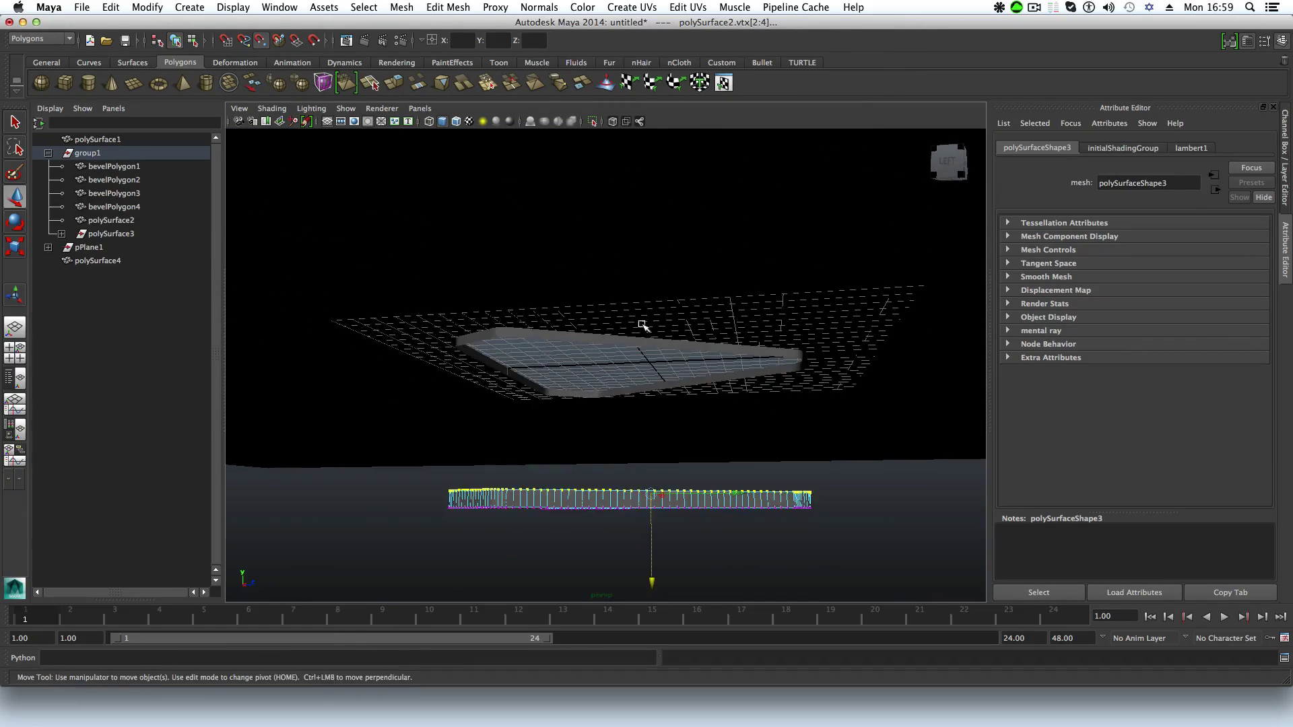
alt+drag(572, 350, 679, 532)
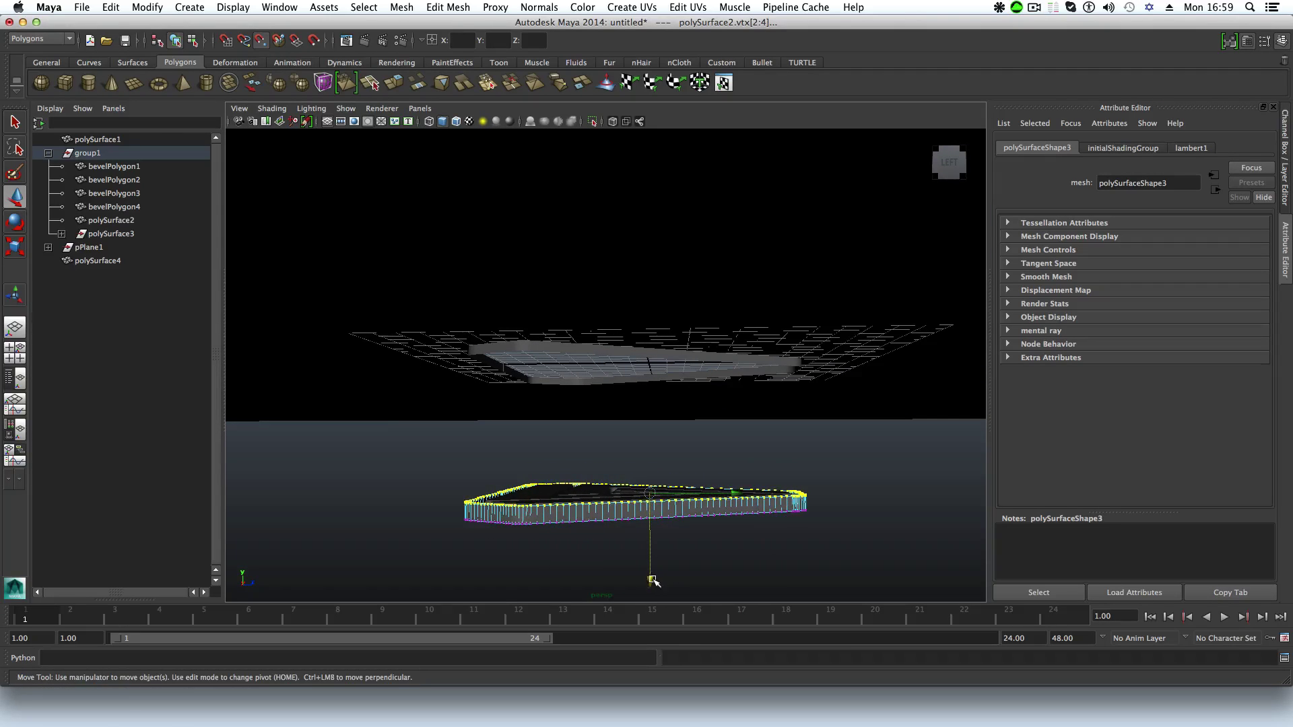
drag(653, 580, 653, 418)
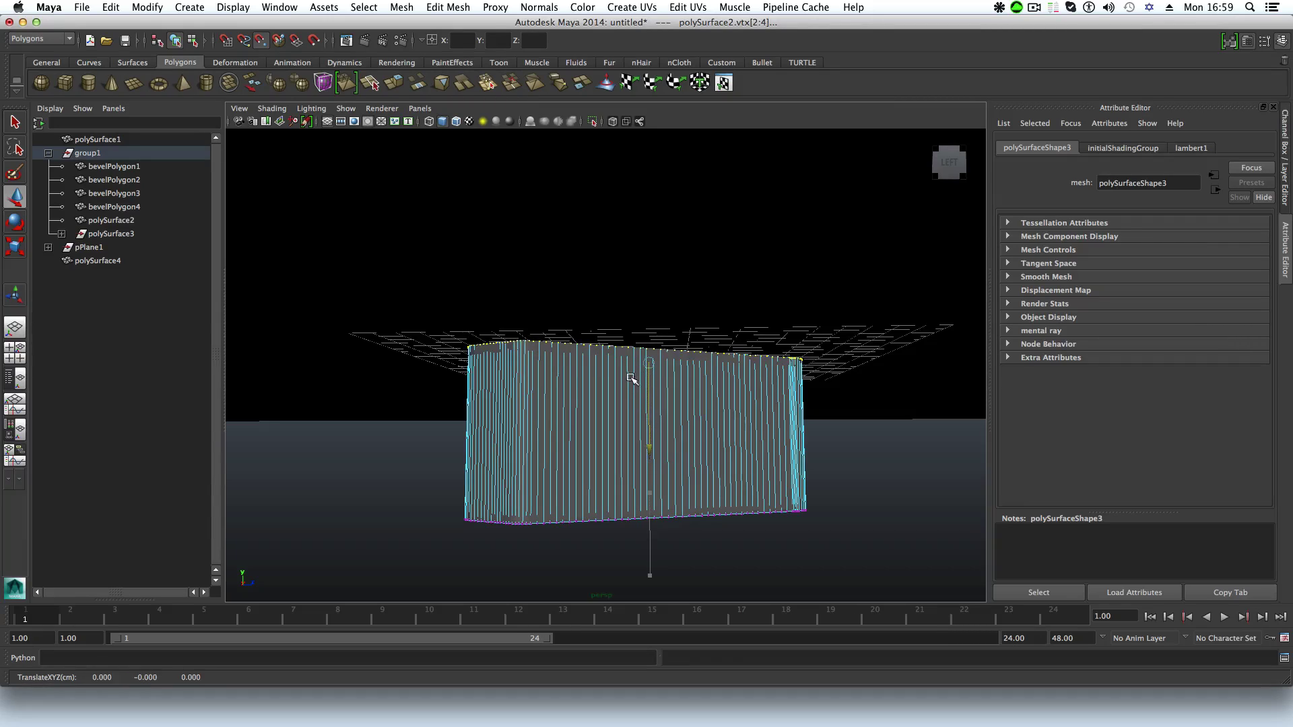
middle_drag(629, 375, 633, 397)
alt+drag(592, 520, 649, 552)
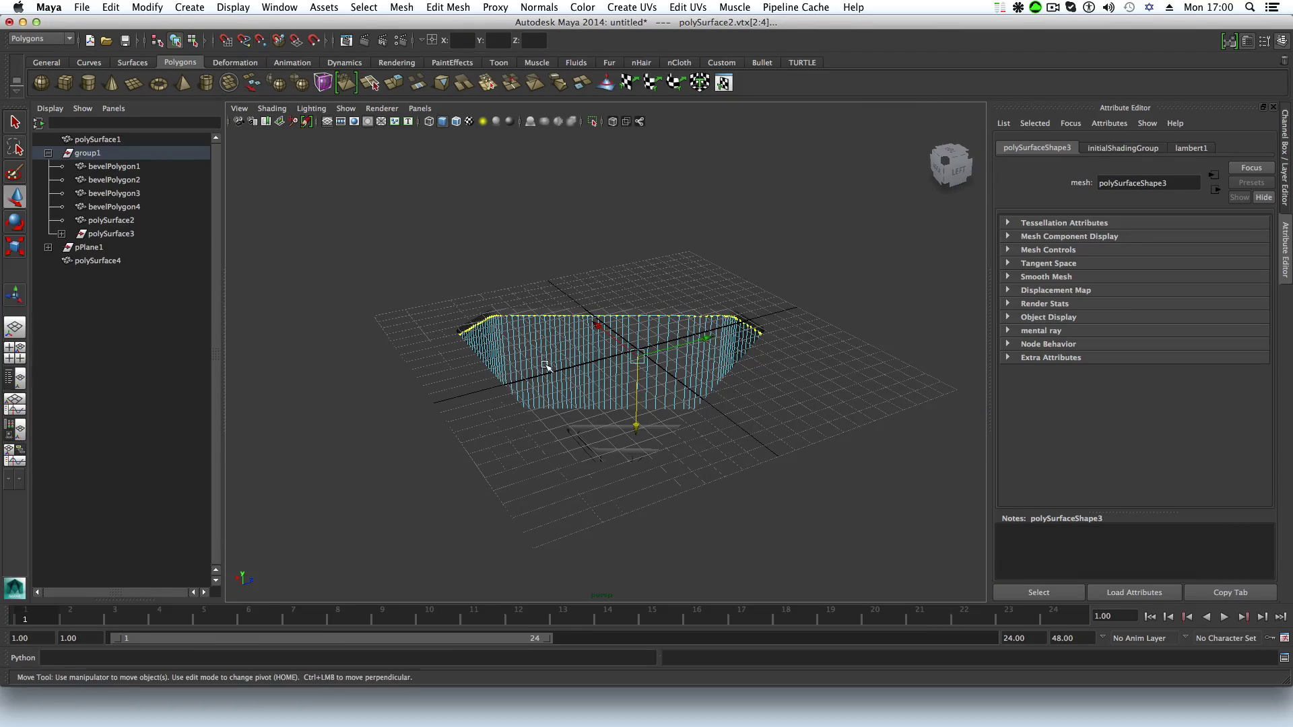
alt+drag(546, 366, 726, 371)
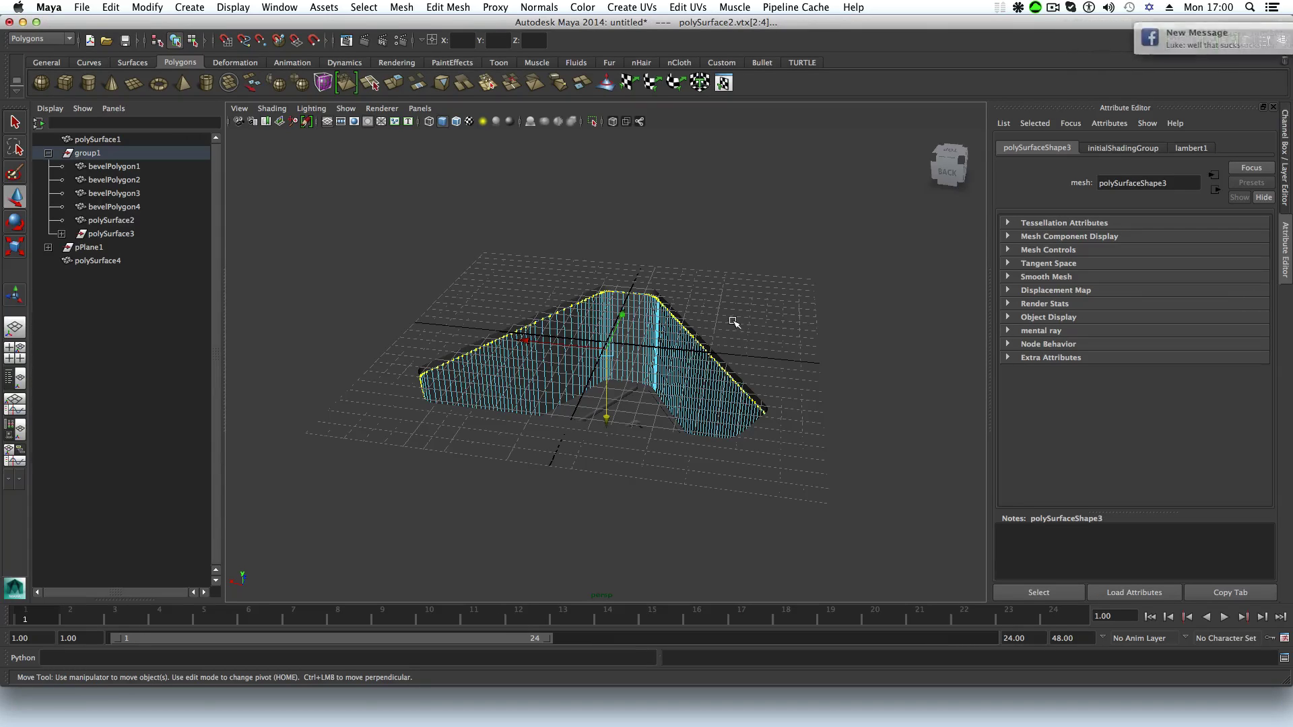
Step: Reselect all the rim wall's vertices, then return to object mode with F8
right_drag(826, 316, 767, 318)
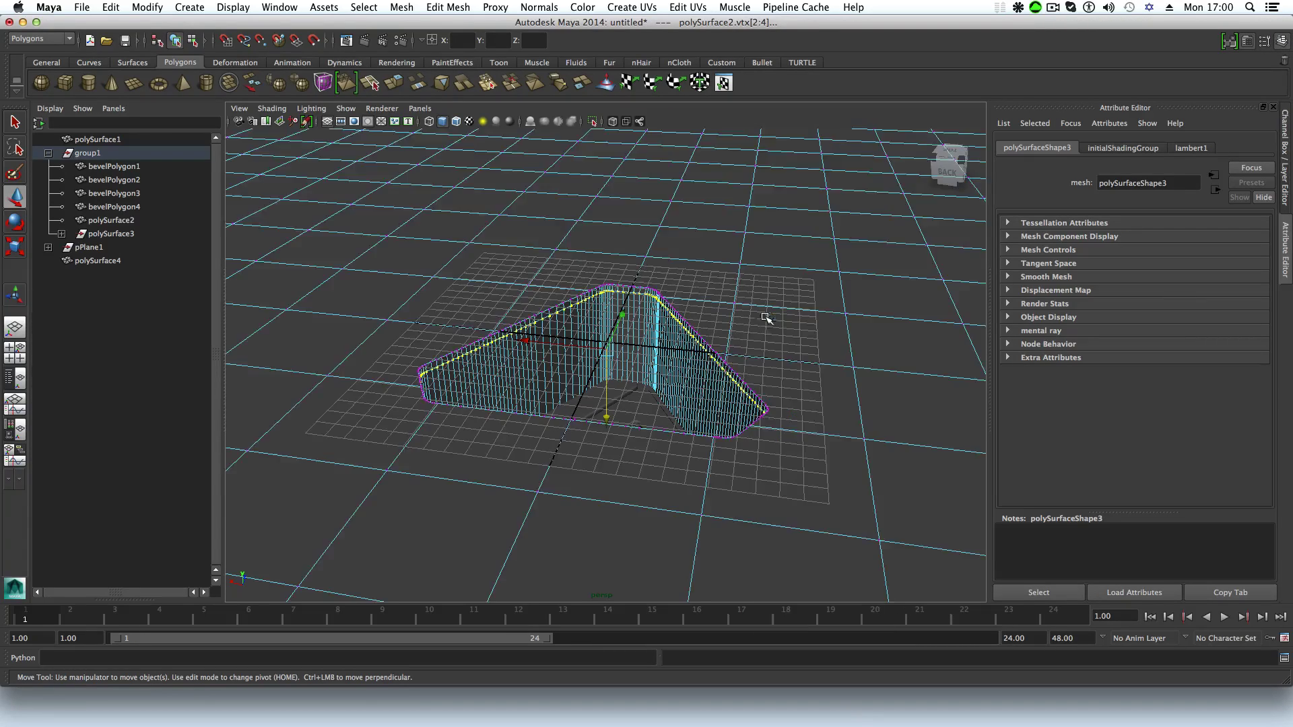
alt+drag(435, 386, 514, 425)
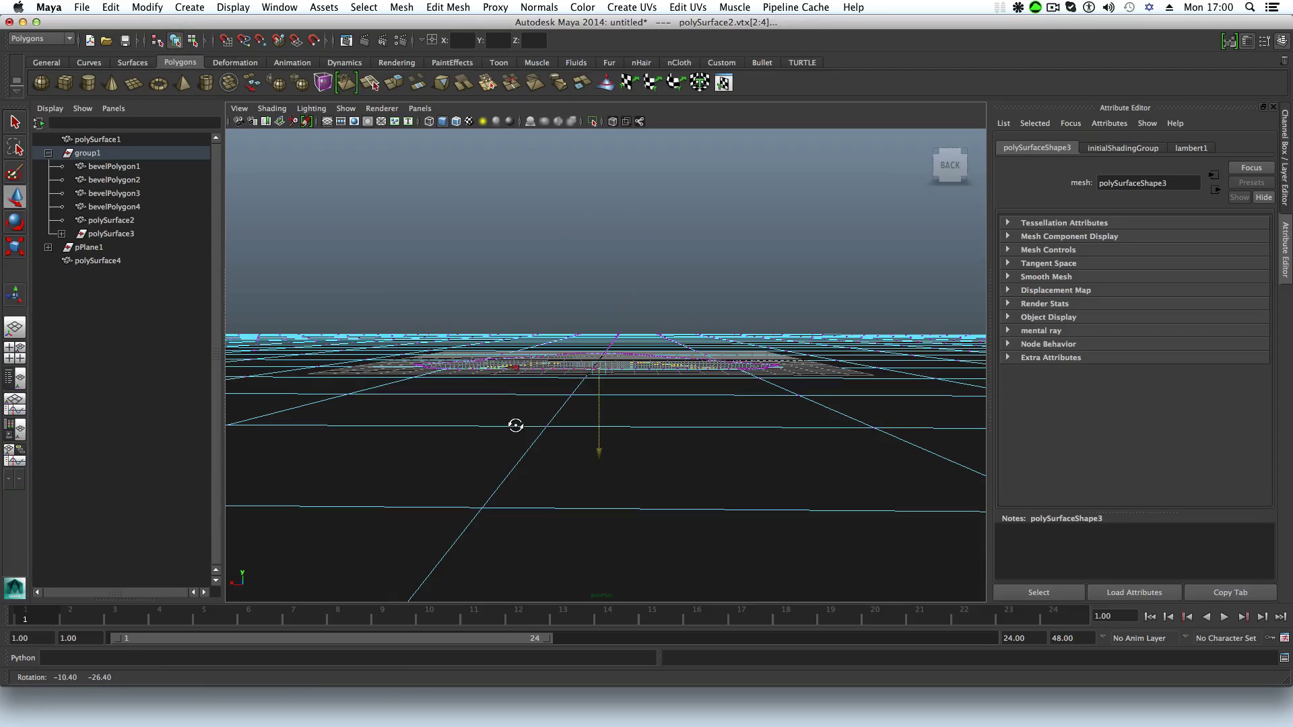
drag(363, 310, 526, 366)
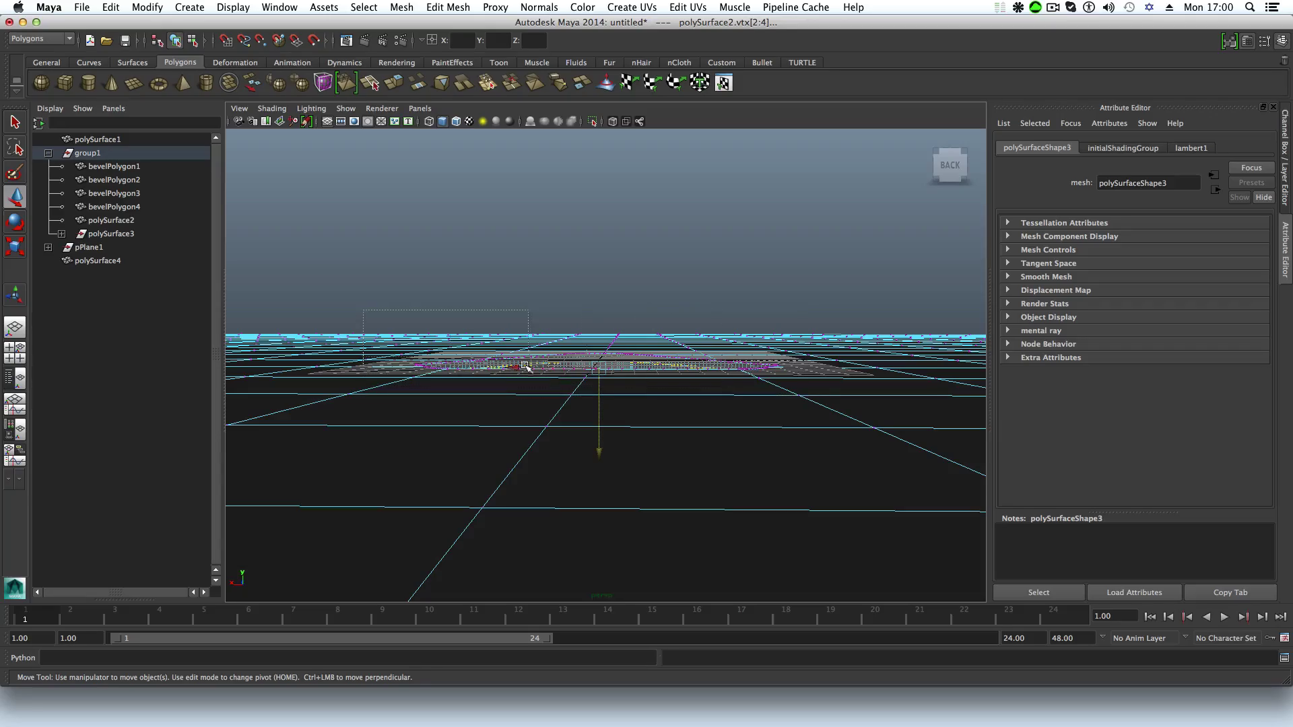
drag(397, 305, 397, 304)
alt+drag(715, 424, 723, 523)
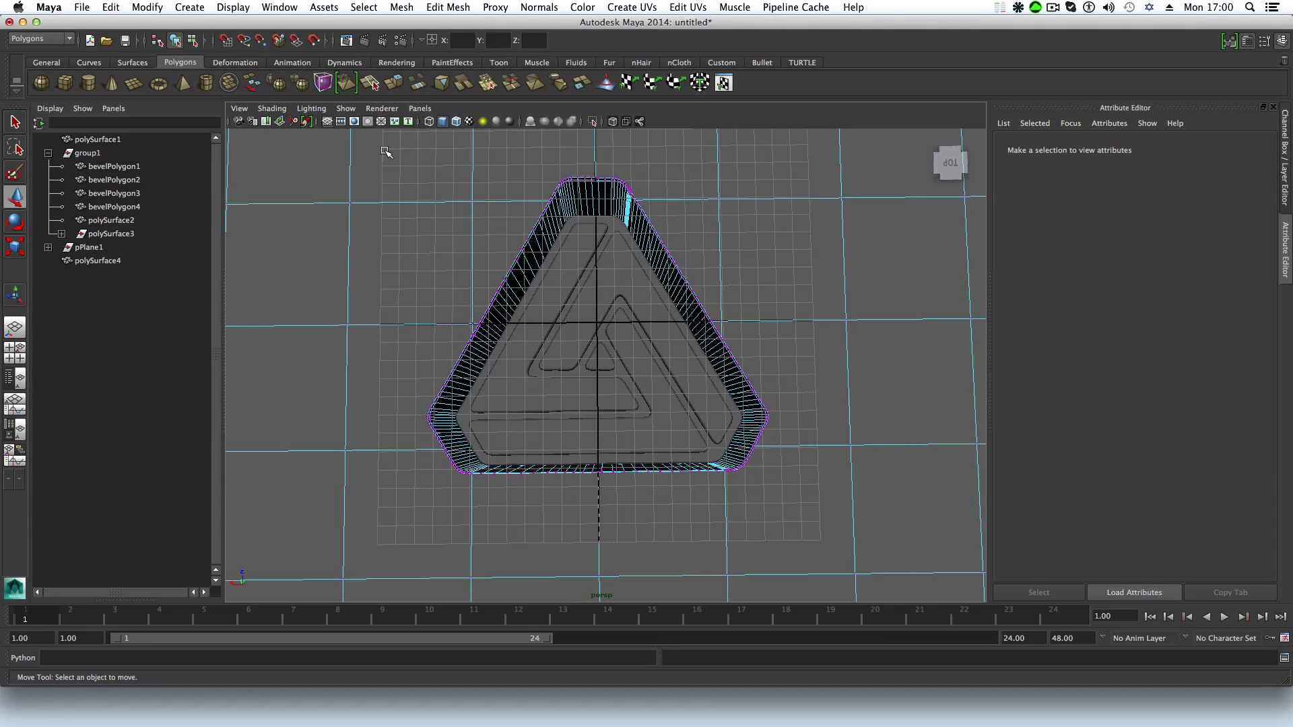
drag(384, 151, 780, 532)
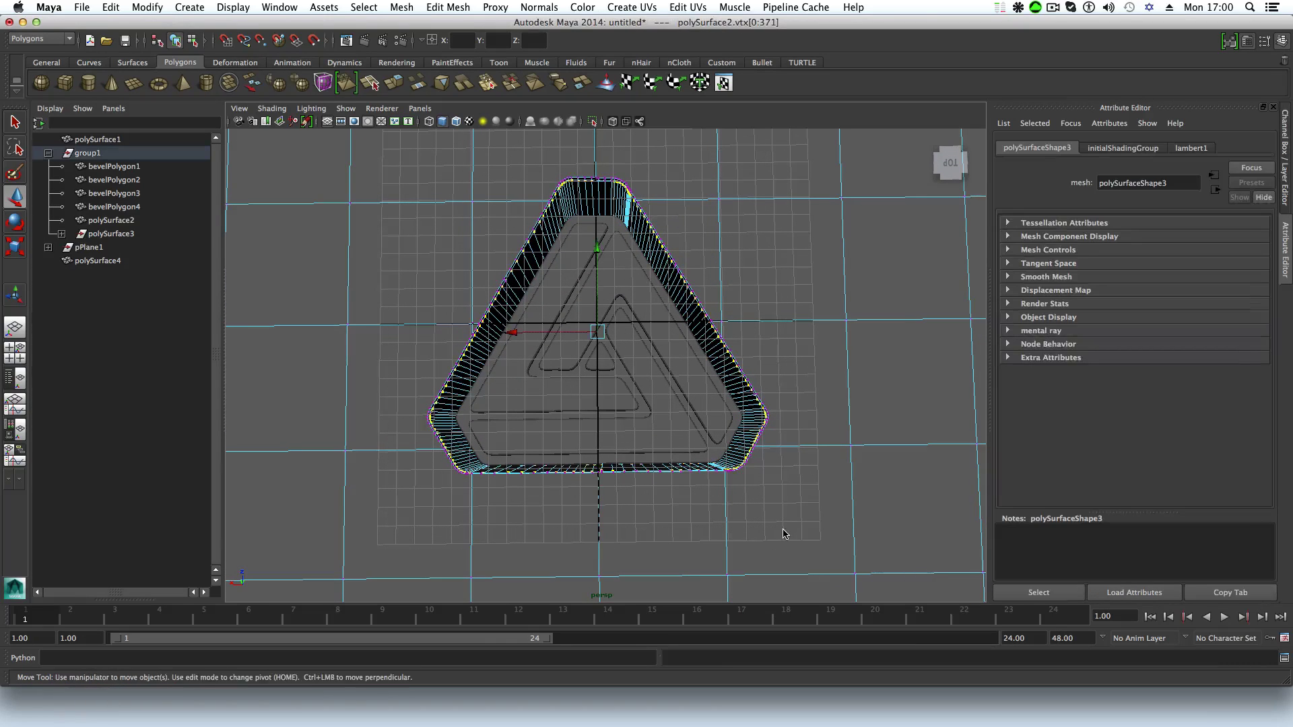
alt+drag(631, 532, 629, 450)
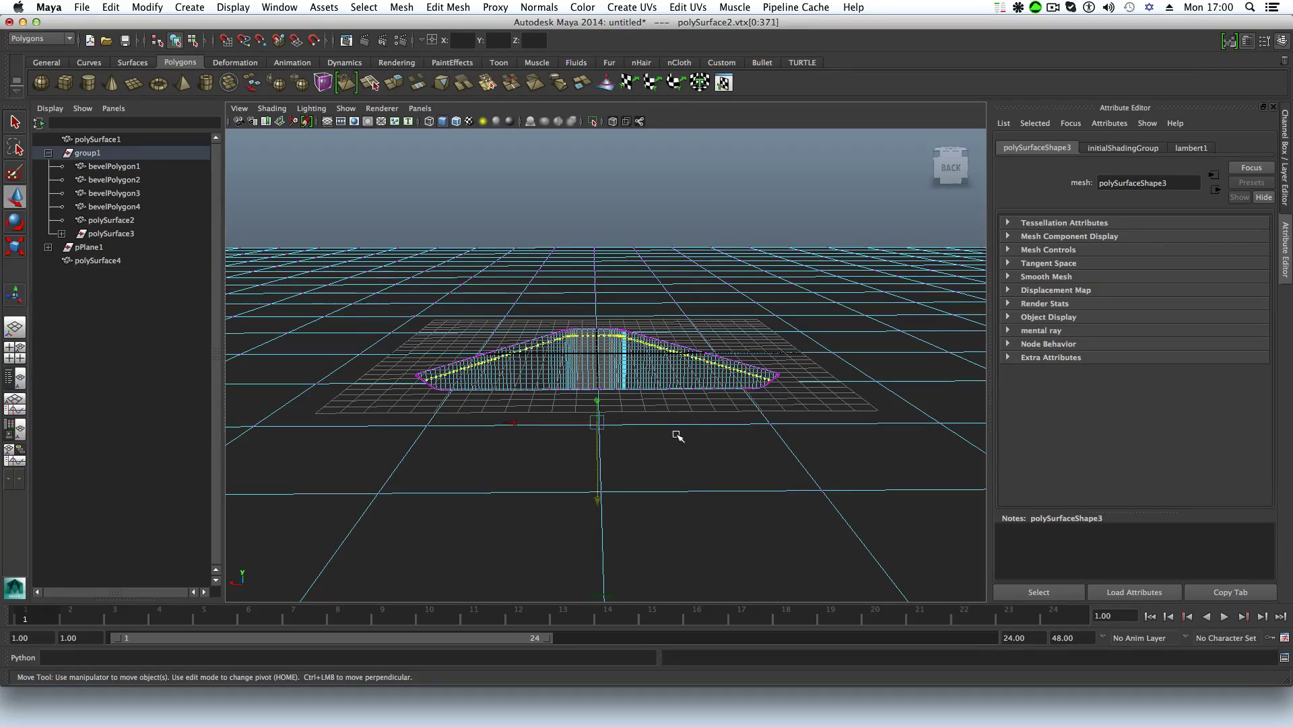
key(F8)
alt+drag(664, 404, 640, 485)
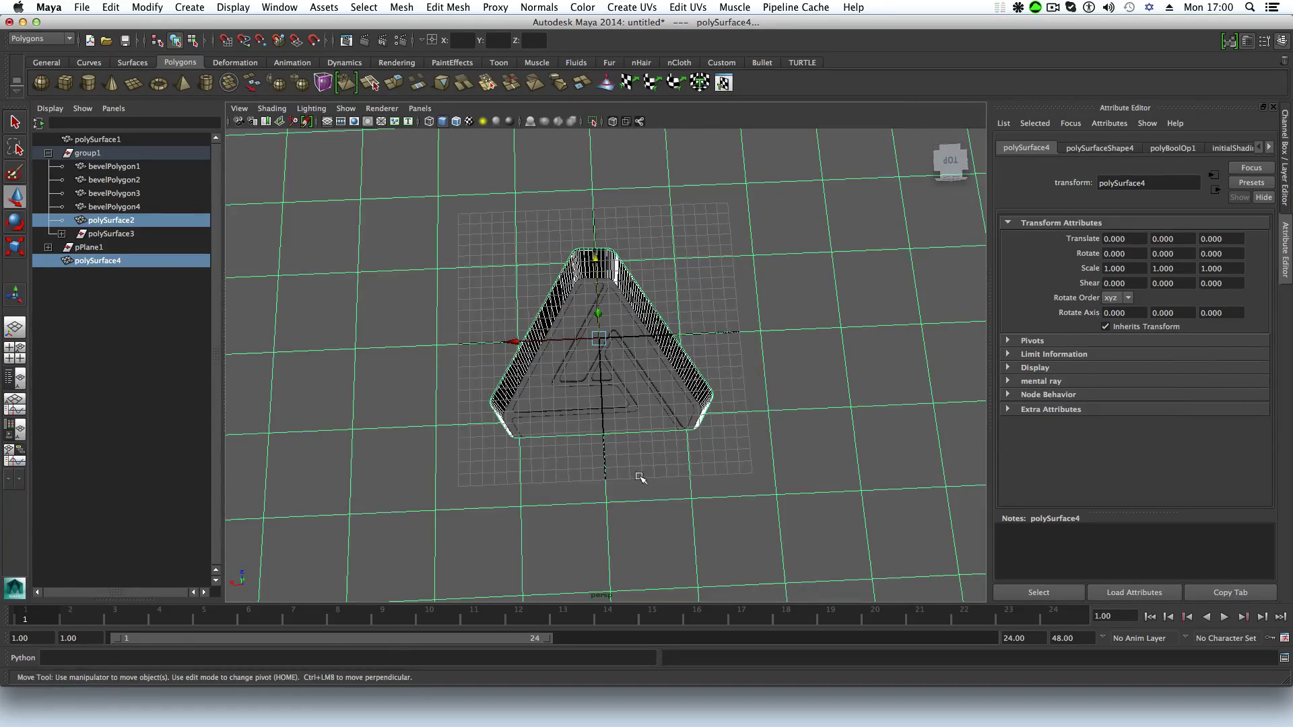
Step: In Create > Text options, keep the text '3D ARTCORE' and set the font to Lucida Grande Bold
click(179, 9)
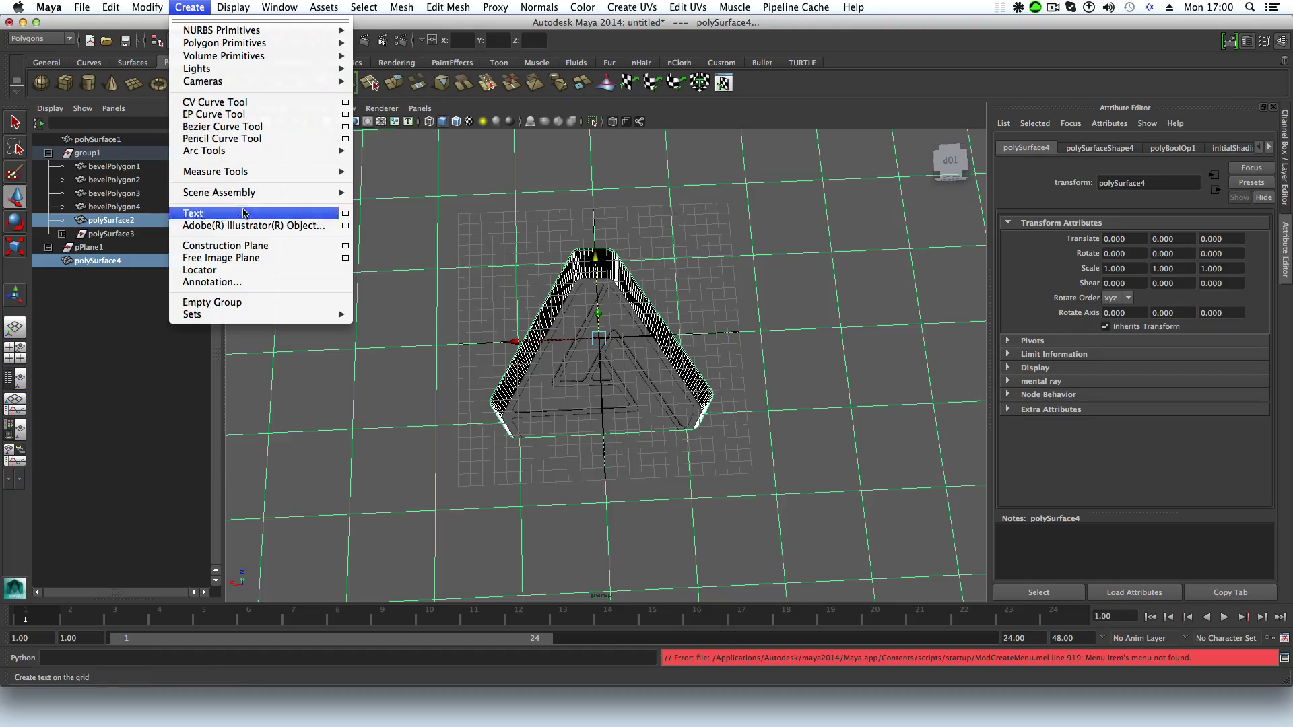
click(345, 214)
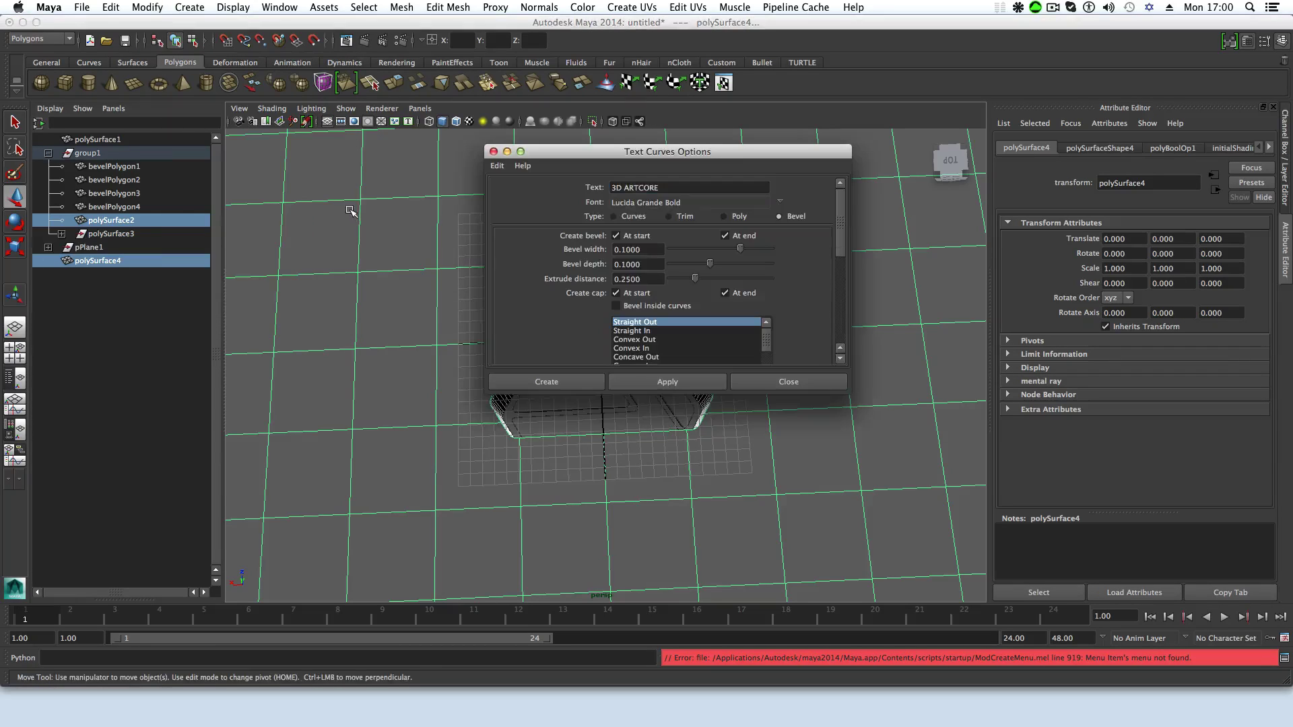
click(671, 187)
triple_click(671, 186)
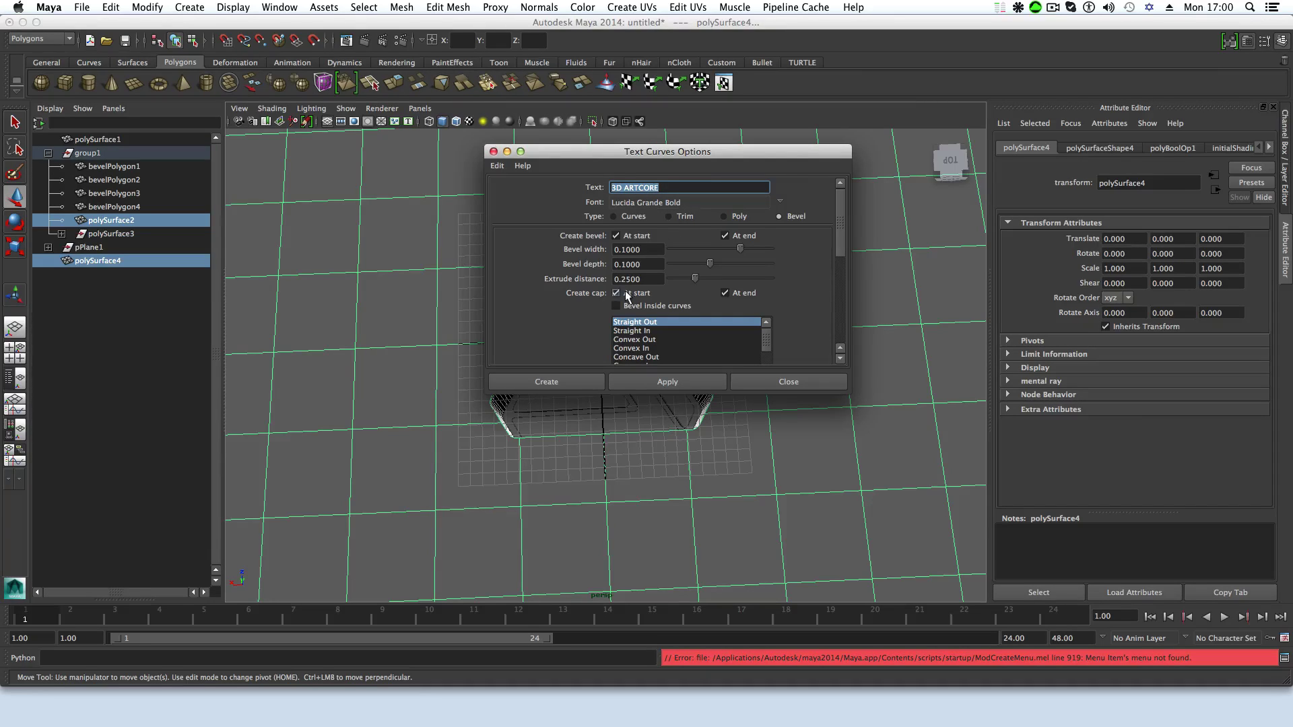
click(781, 203)
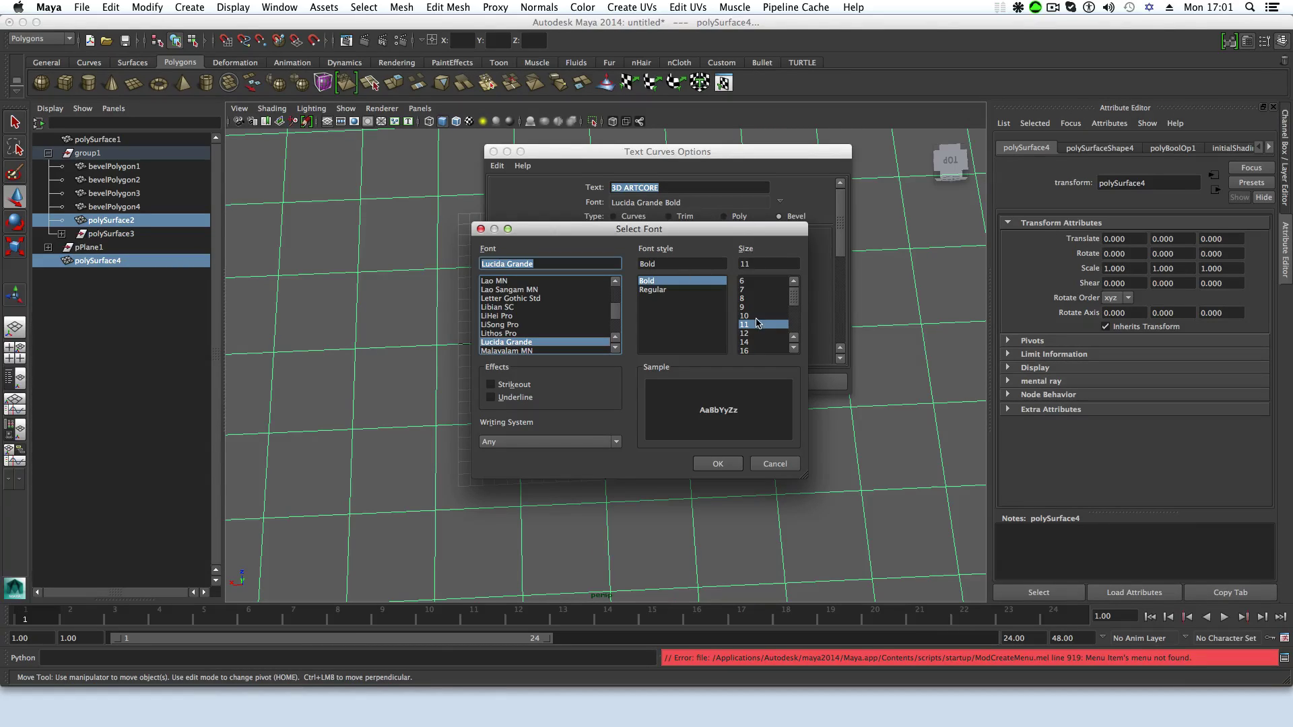
click(718, 464)
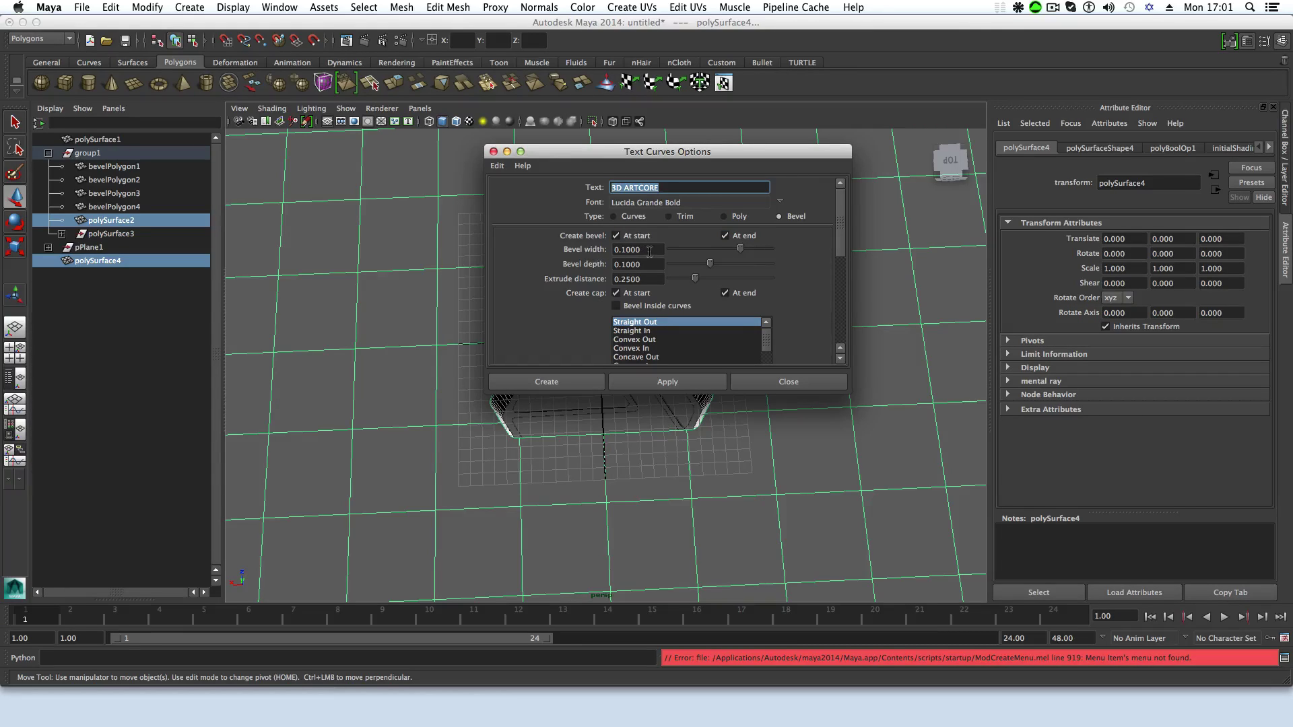
Step: Edit the bevel width and depth values and set the extrude distance to 0.25
drag(649, 252, 614, 272)
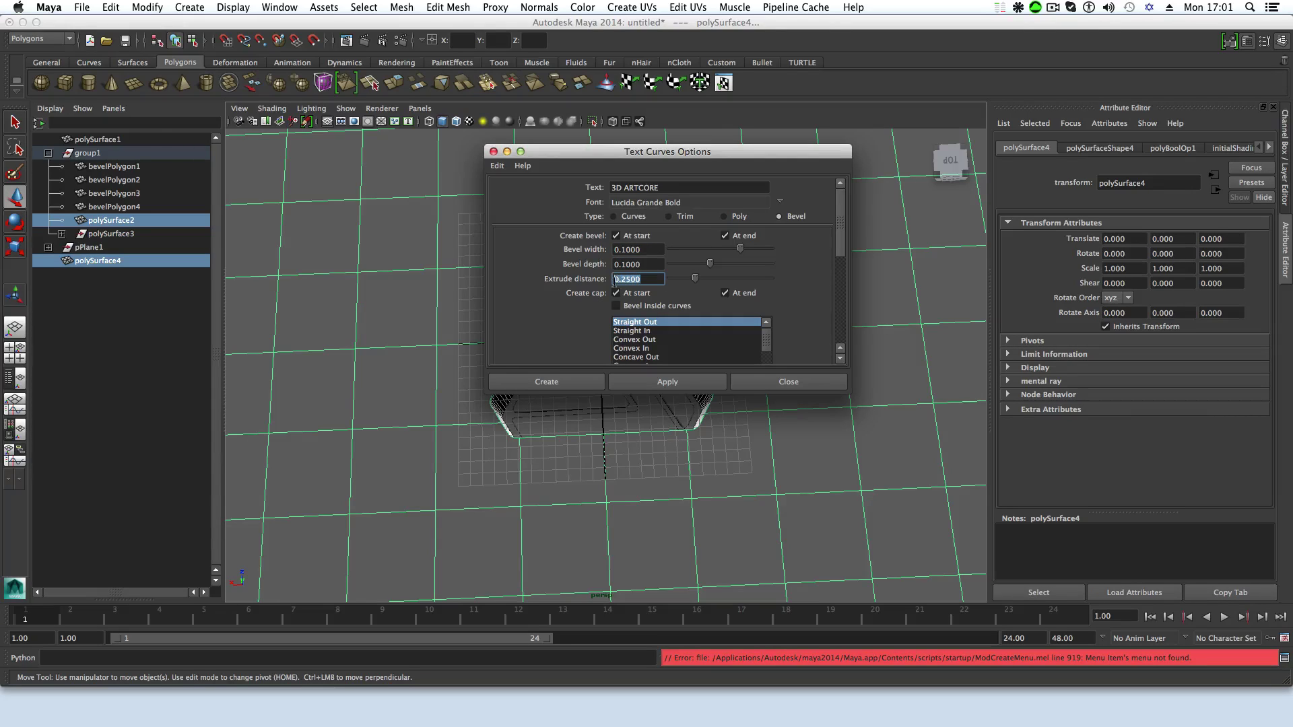
click(648, 251)
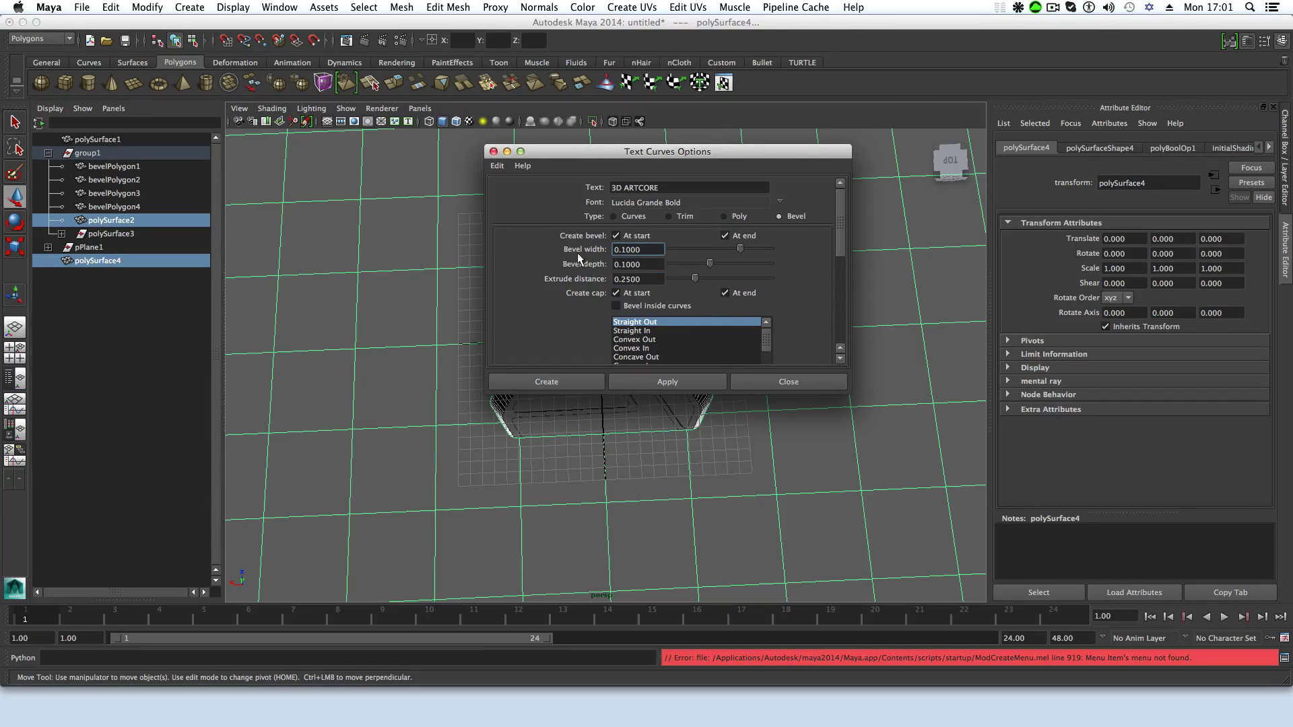
double_click(647, 249)
double_click(660, 265)
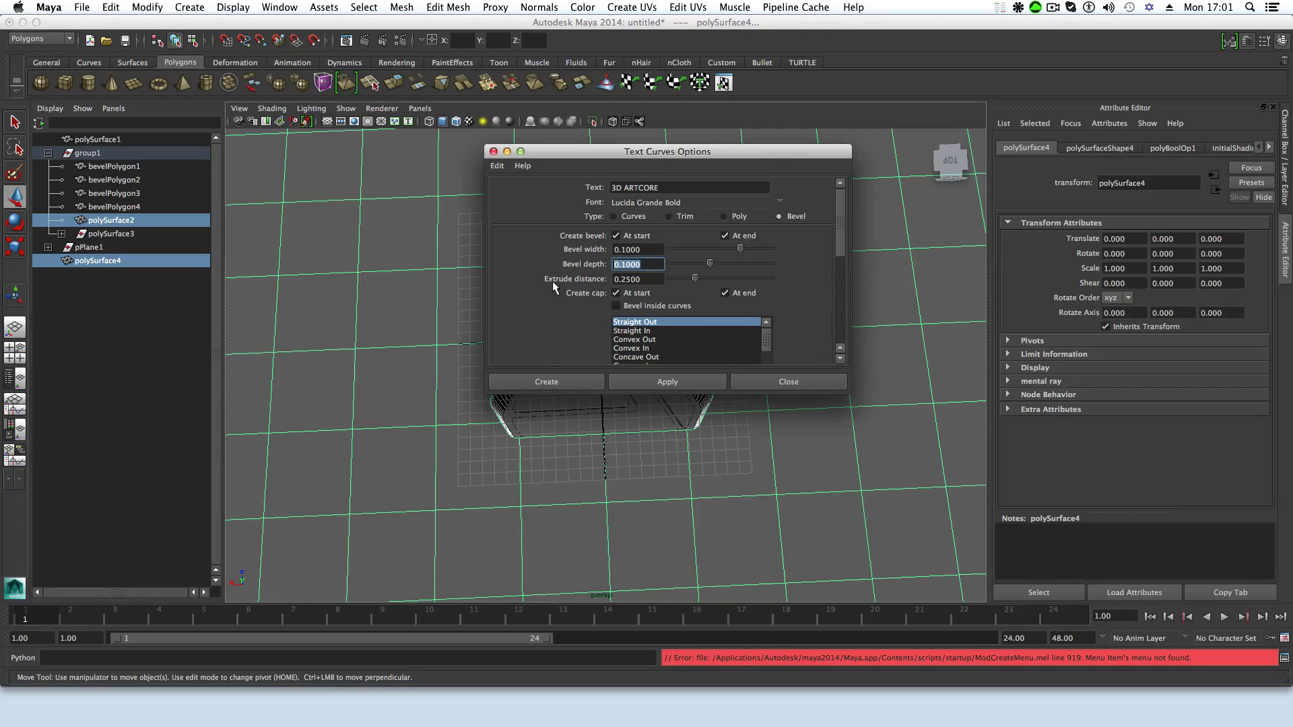
click(650, 279)
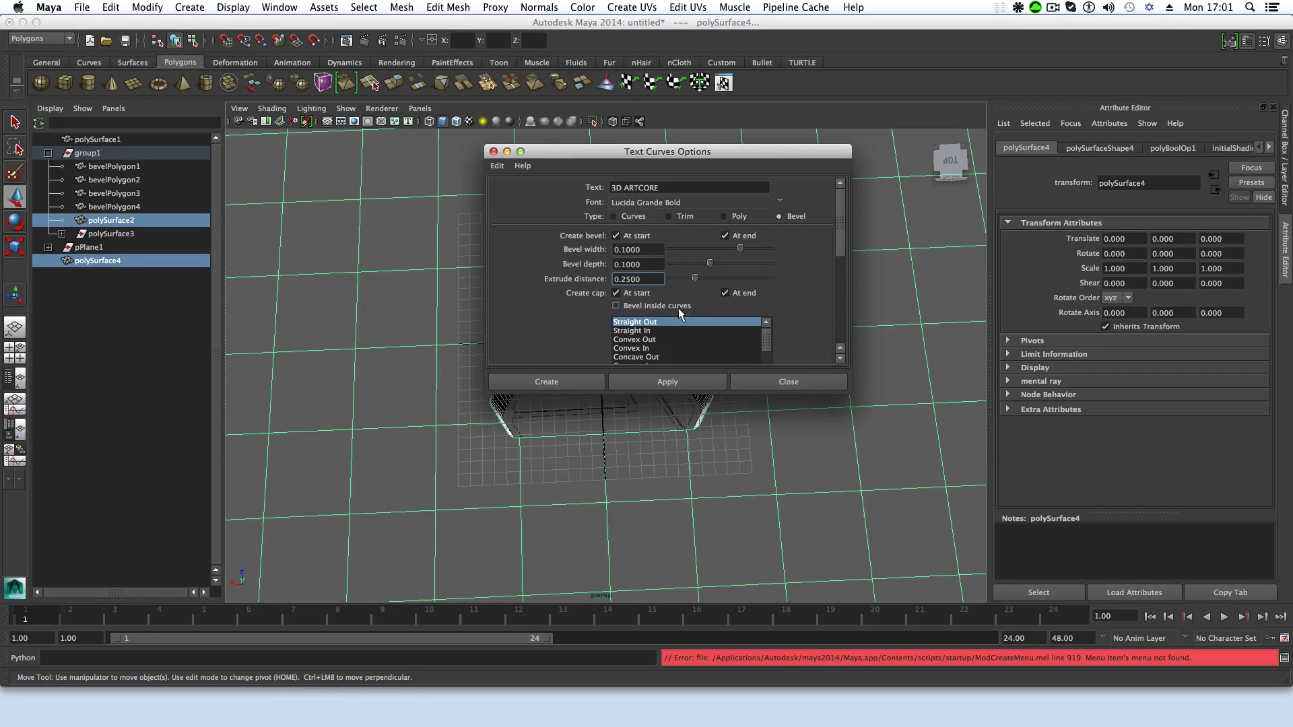
scroll(677, 317, down, 2)
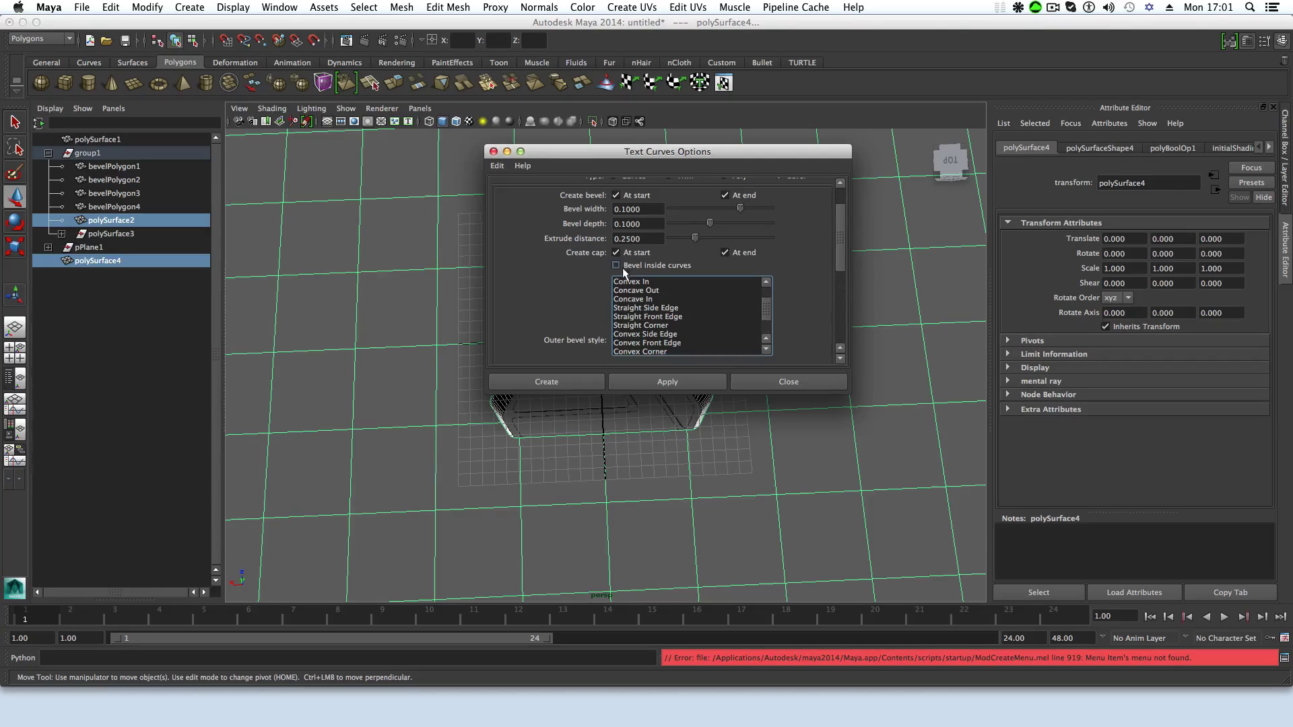
scroll(643, 337, down, 3)
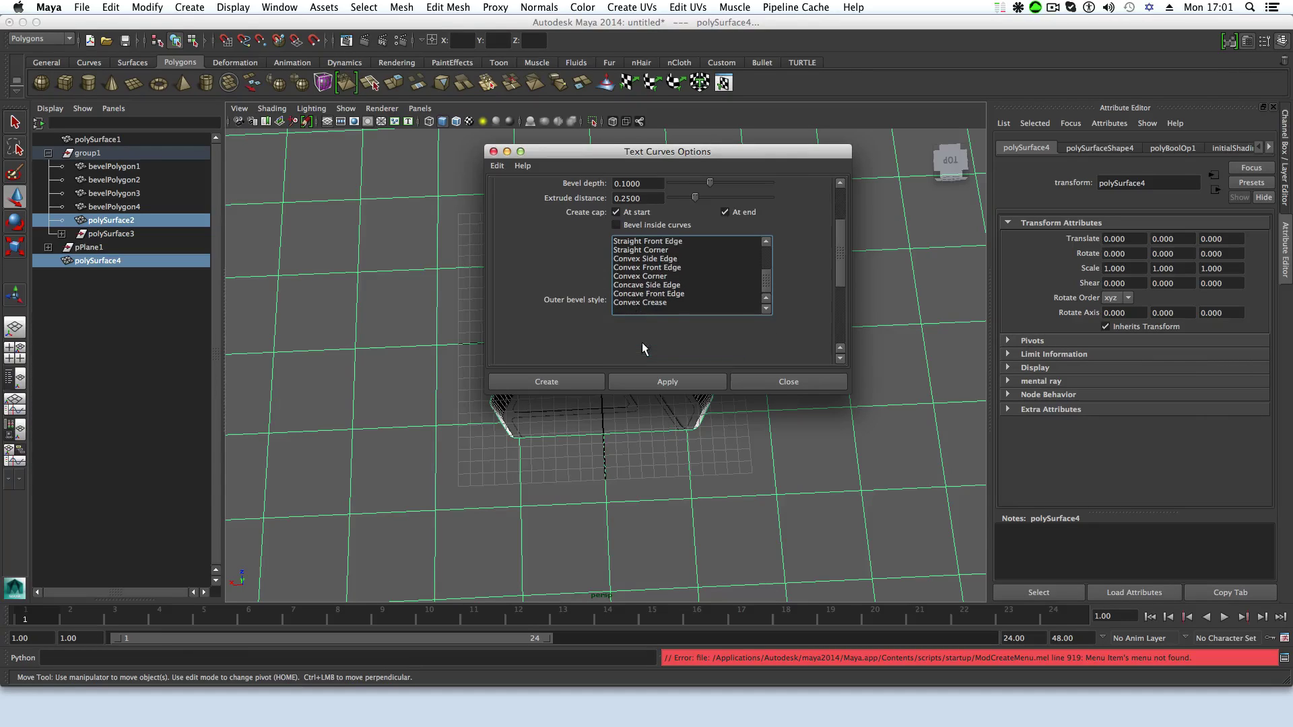
Step: Choose Convex Front Edge outer bevel with the inner matching, and apply to create the text
click(650, 271)
scroll(563, 333, down, 5)
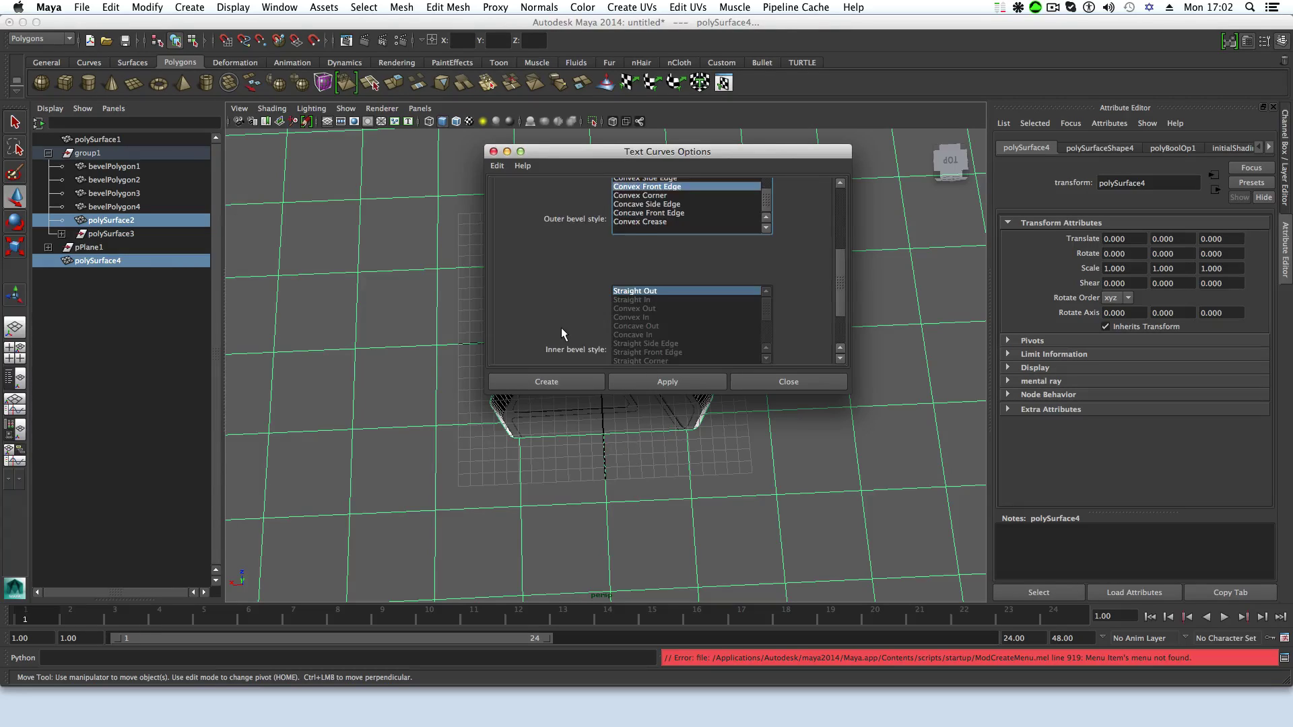
click(616, 354)
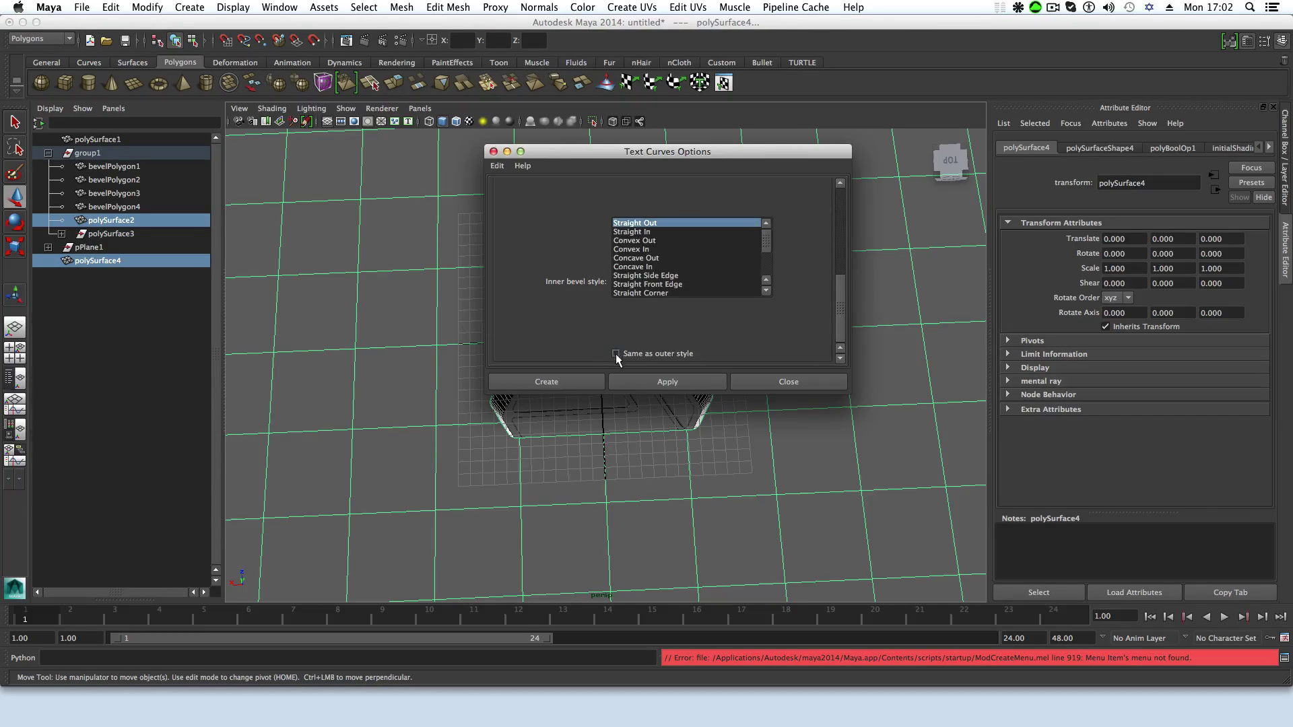
click(616, 353)
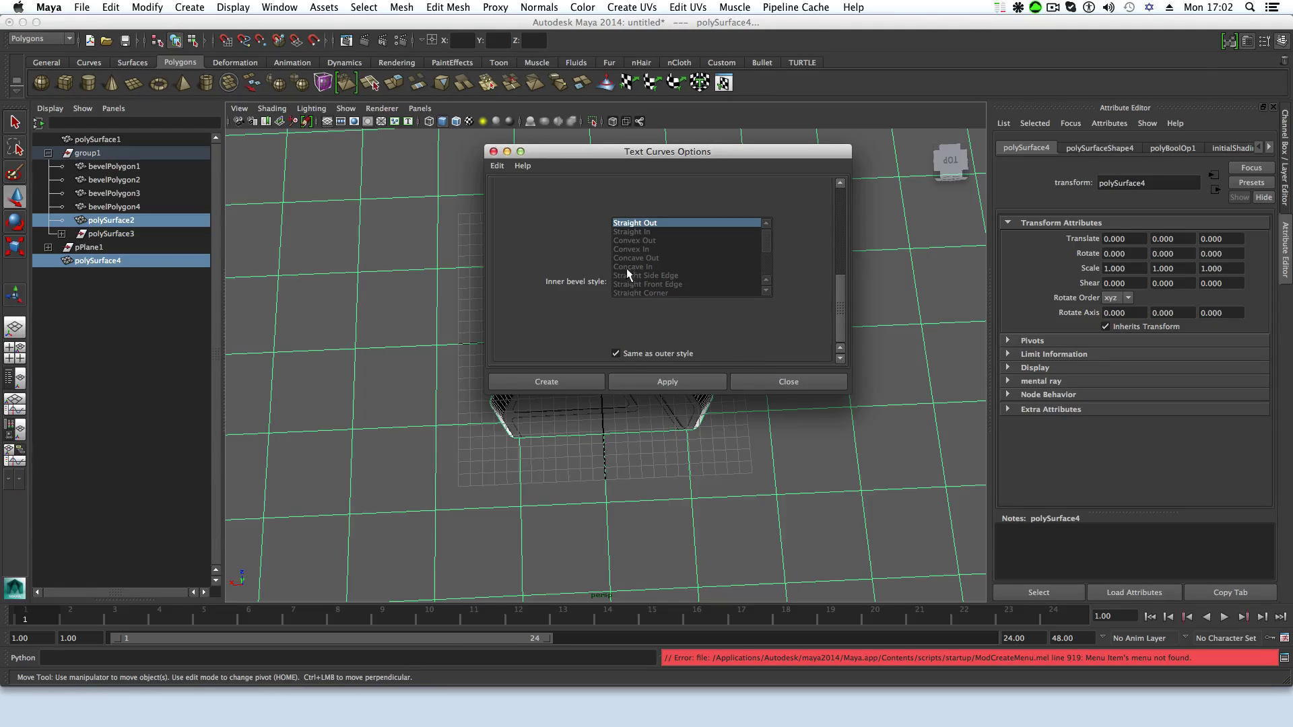
scroll(628, 278, up, 3)
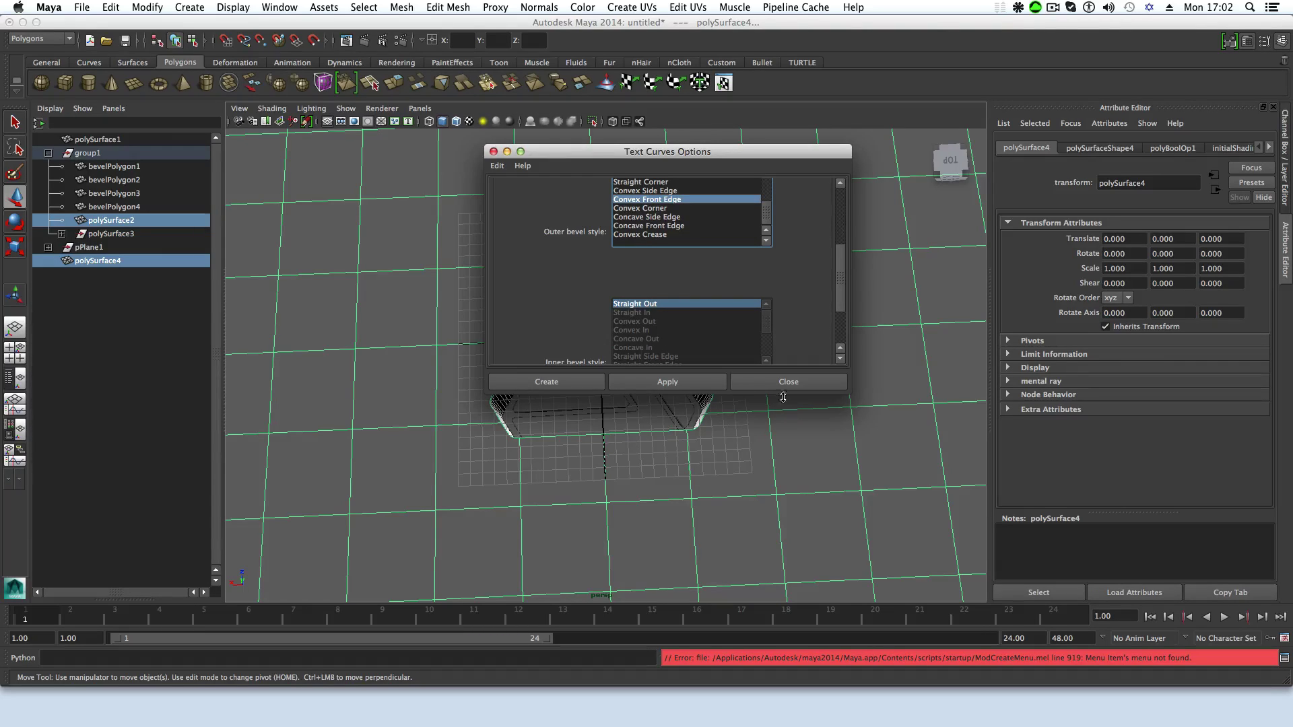
click(648, 378)
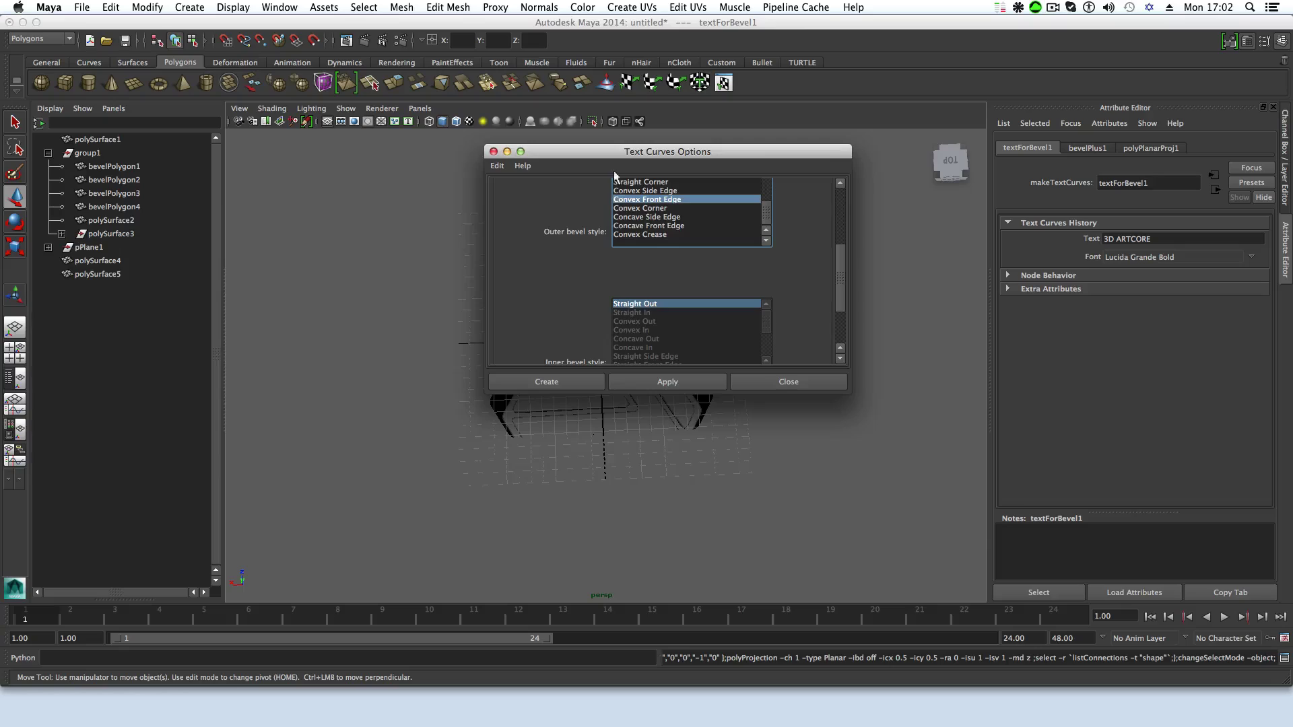
Step: Frame the new 3D ARTCORE text and close the Text Curves Options window
drag(668, 150, 295, 147)
alt+drag(566, 377, 778, 495)
alt+right_drag(778, 495, 846, 514)
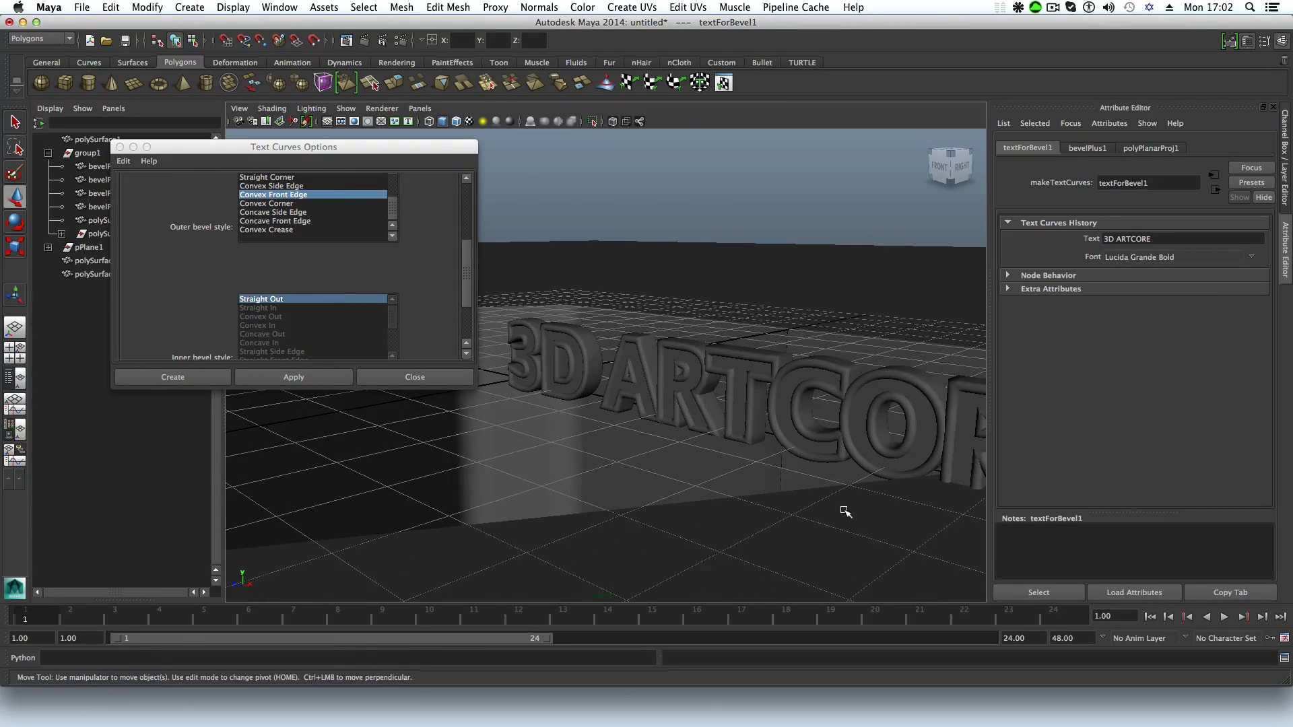
alt+drag(733, 519, 633, 453)
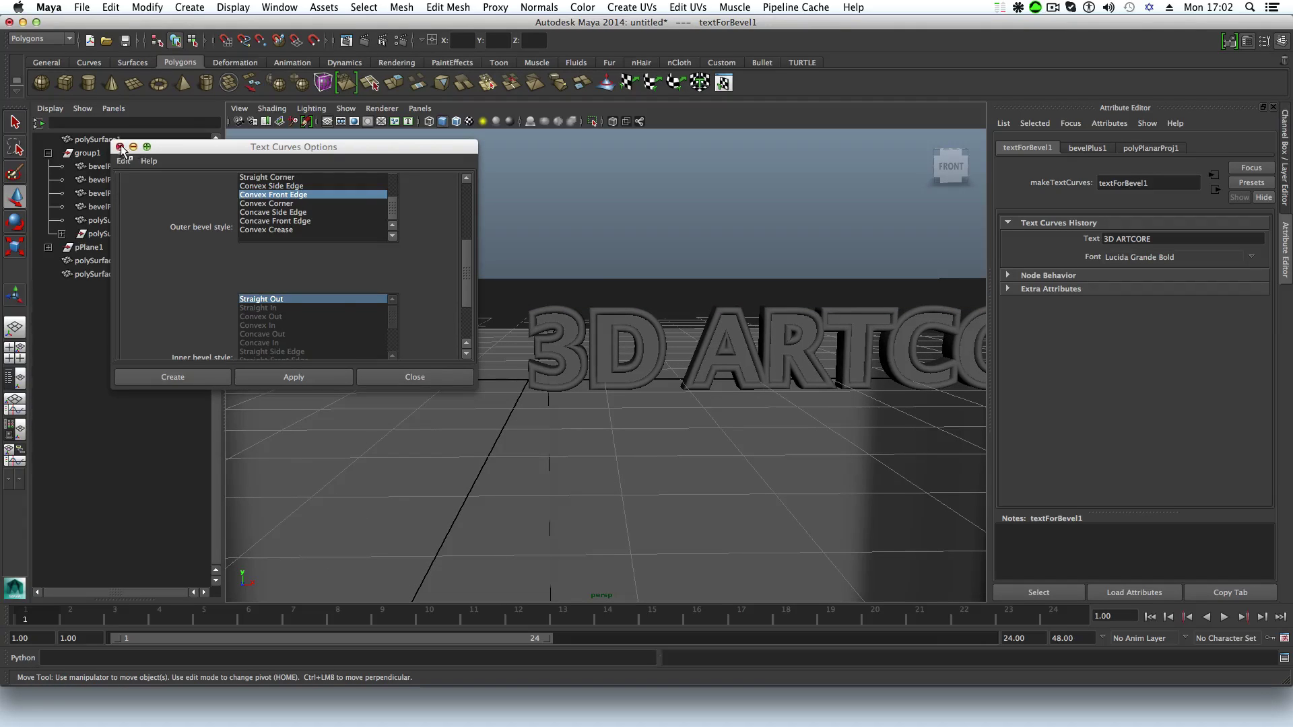
click(120, 147)
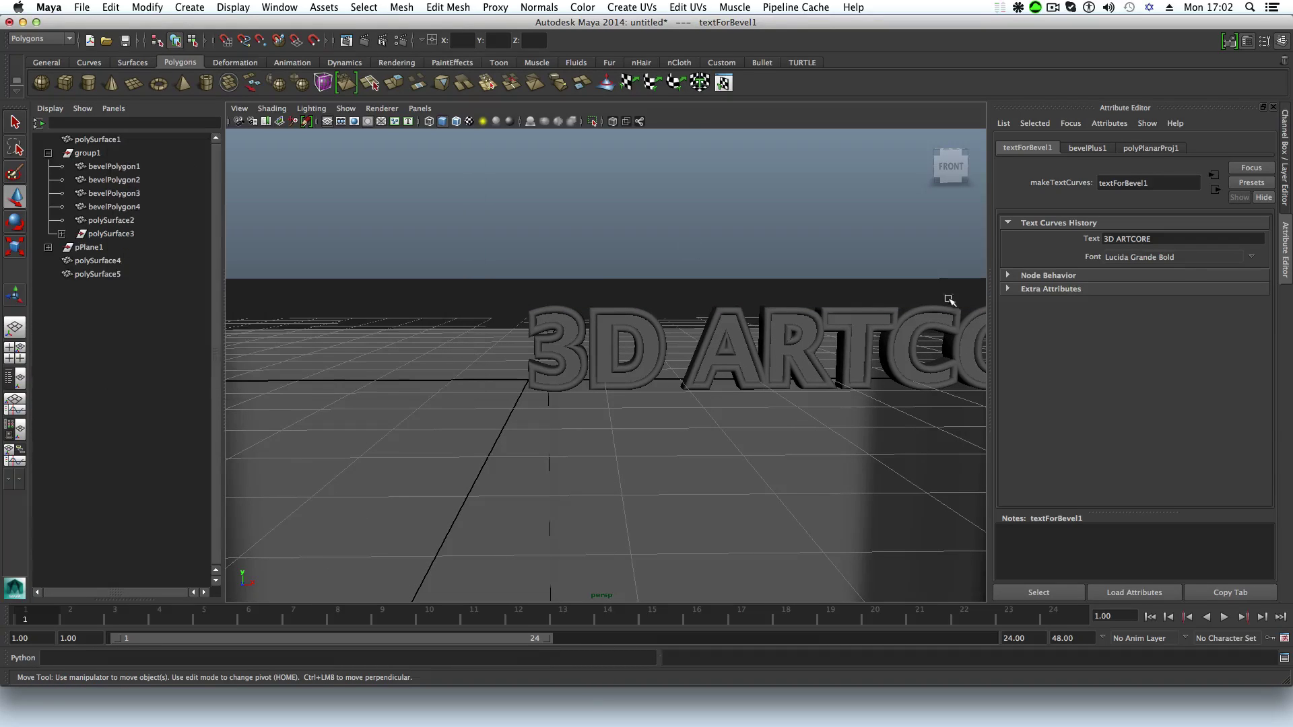
Step: Select the 3D ARTCORE text mesh and show its bevelPlus1 settings in the Attribute Editor
click(1097, 148)
click(864, 346)
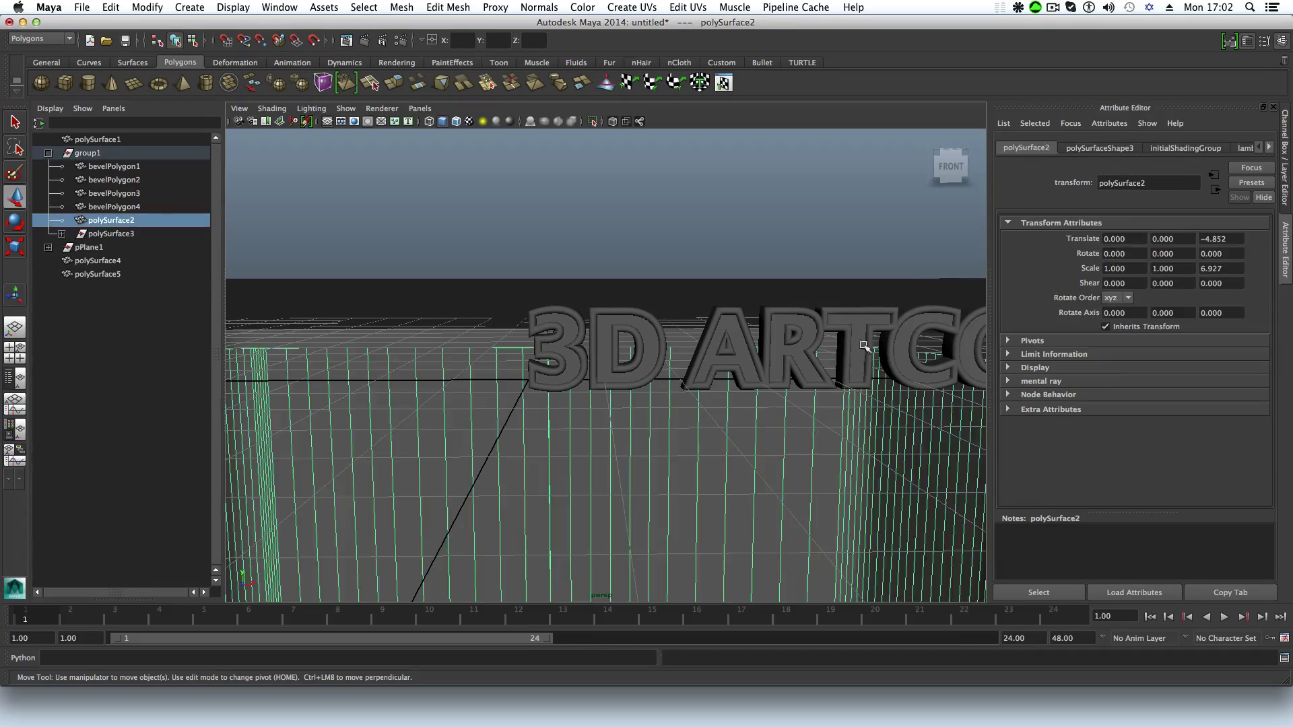
click(852, 311)
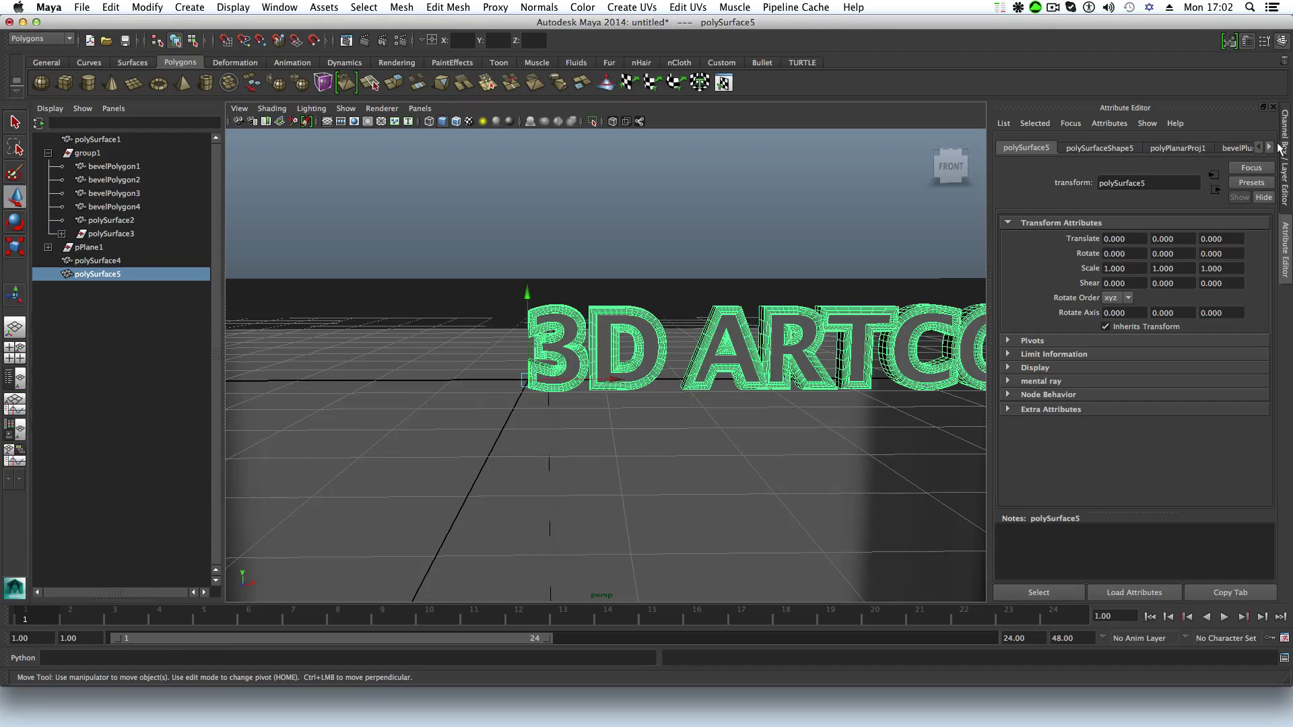
click(1247, 42)
click(1248, 42)
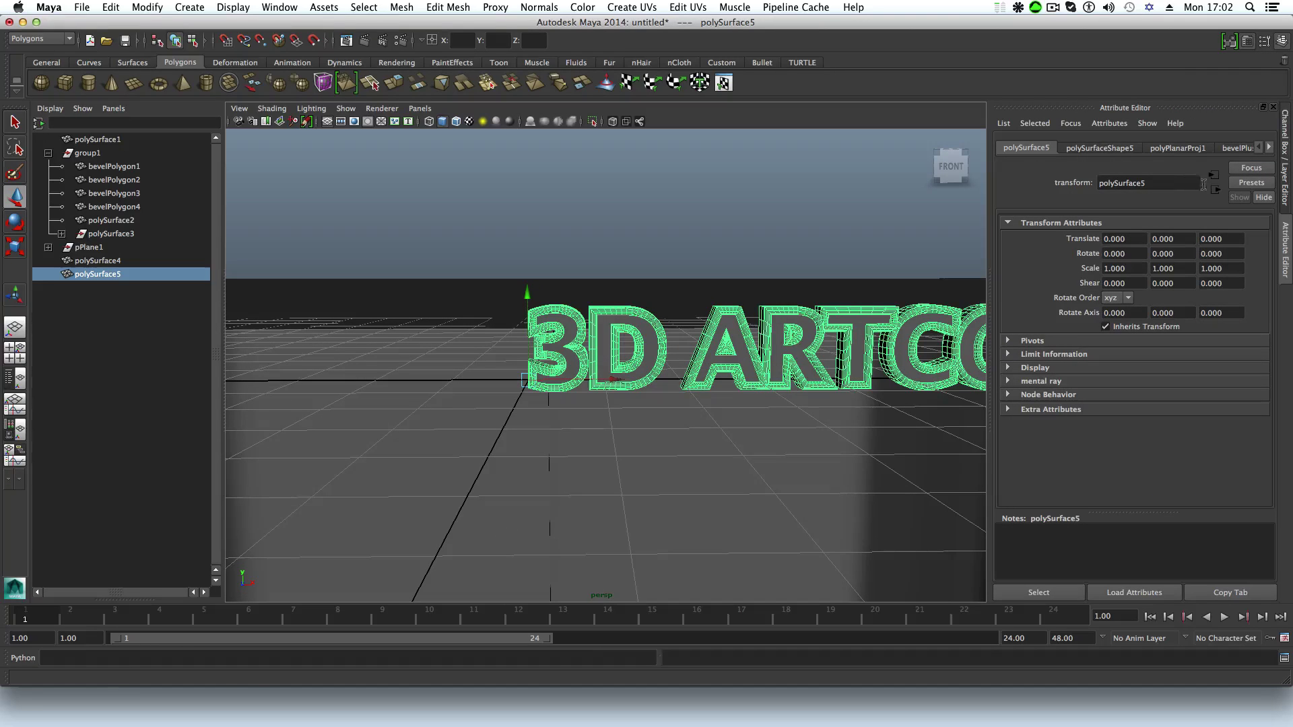
click(1233, 148)
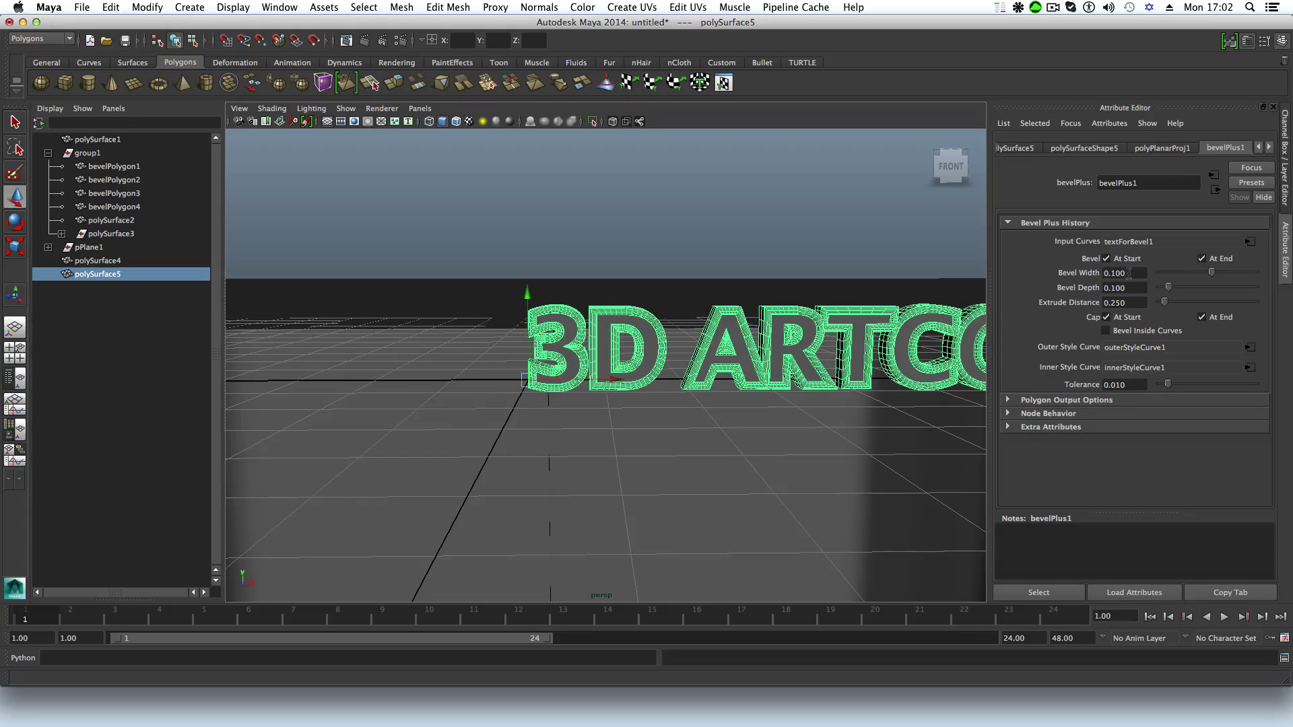
Step: Change the bevelPlus1 Bevel Width from 0.100 to 0.050 for a thinner bevel
drag(1126, 273, 1117, 273)
click(1118, 272)
text(3)
key(Return)
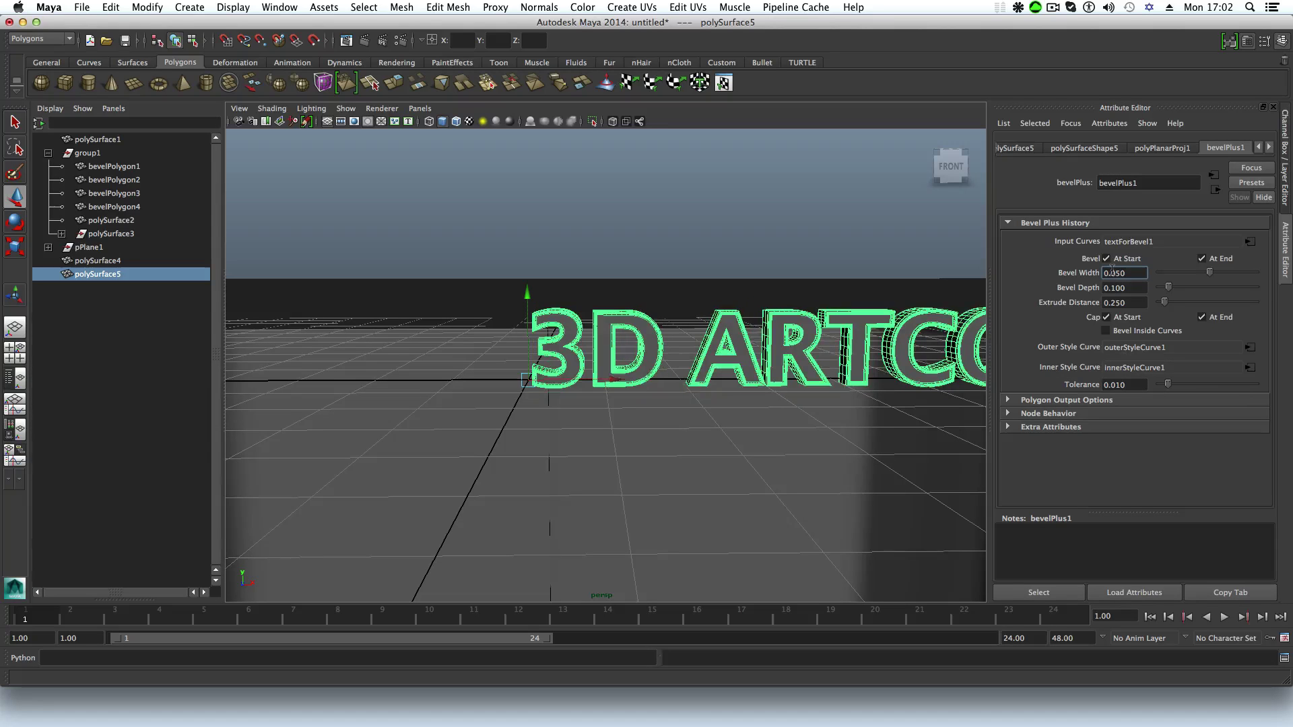
alt+middle_drag(788, 382, 620, 377)
alt+drag(621, 377, 656, 372)
alt+right_drag(657, 372, 793, 413)
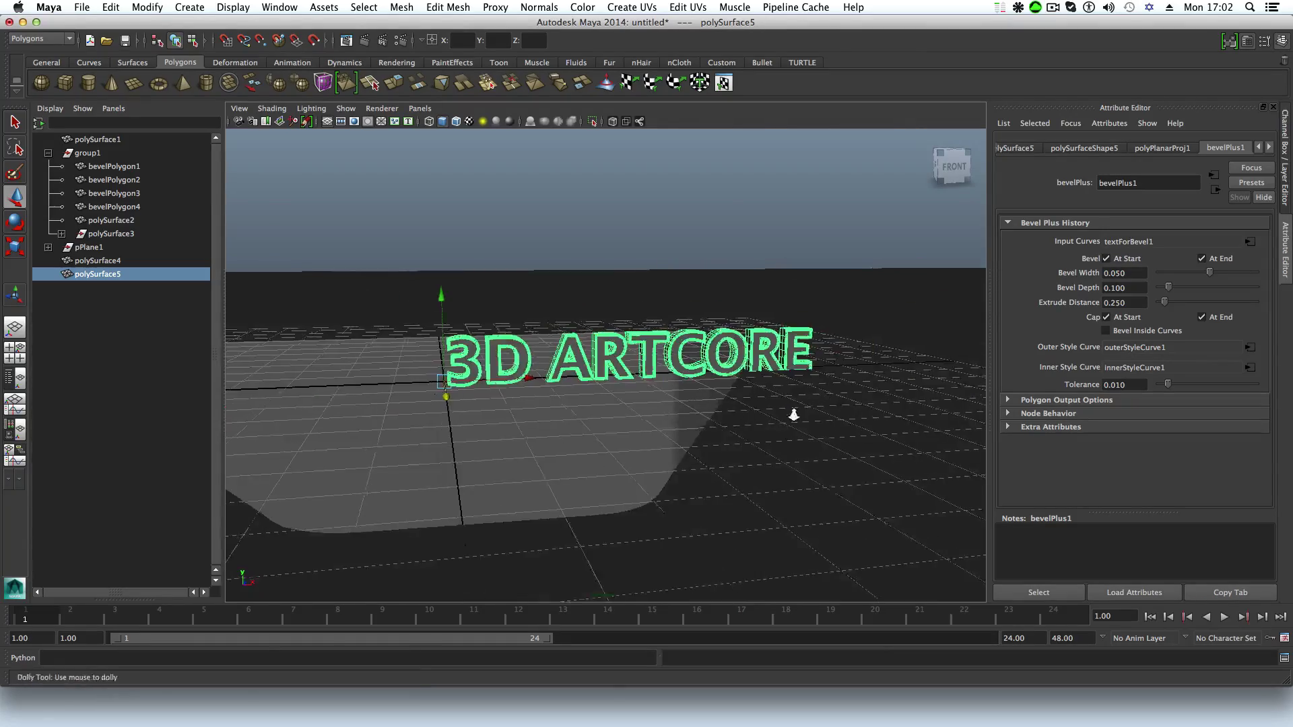
Step: Rotate the 3D ARTCORE text around Y so it reads correctly
alt+drag(793, 413, 583, 433)
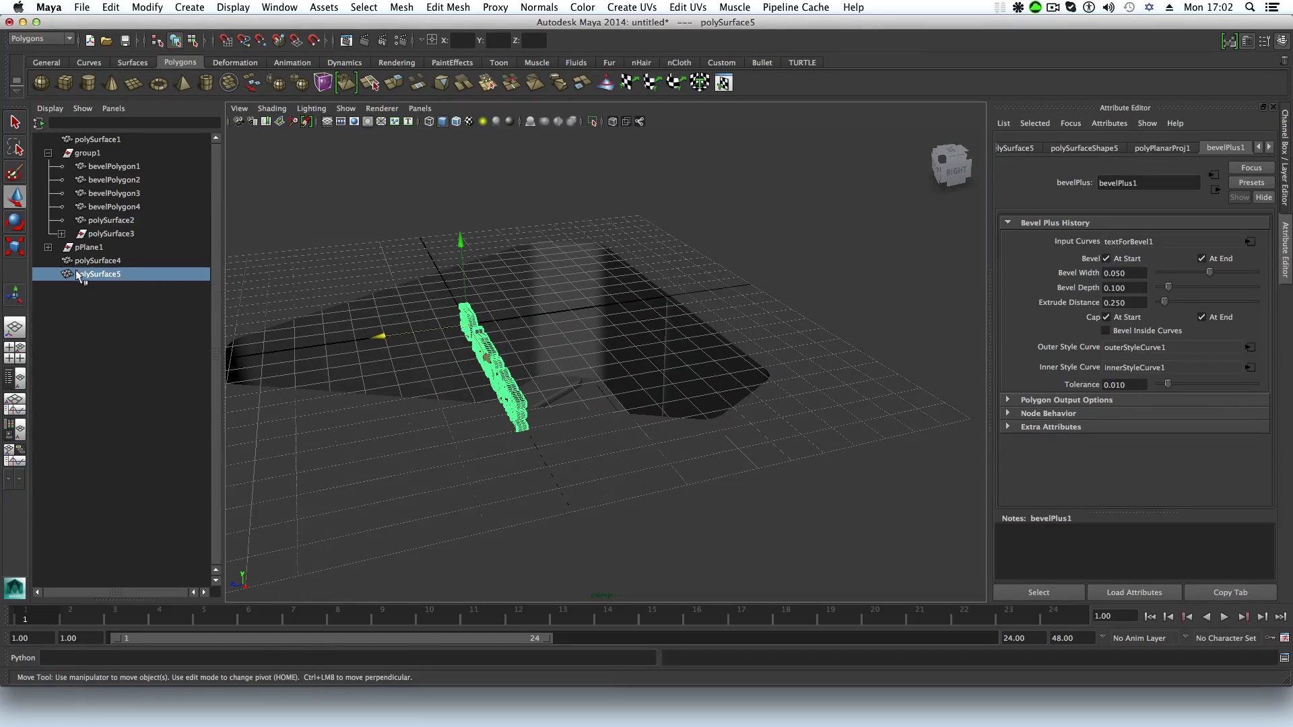
key(r)
alt+right_drag(466, 325, 433, 363)
alt+drag(433, 364, 265, 396)
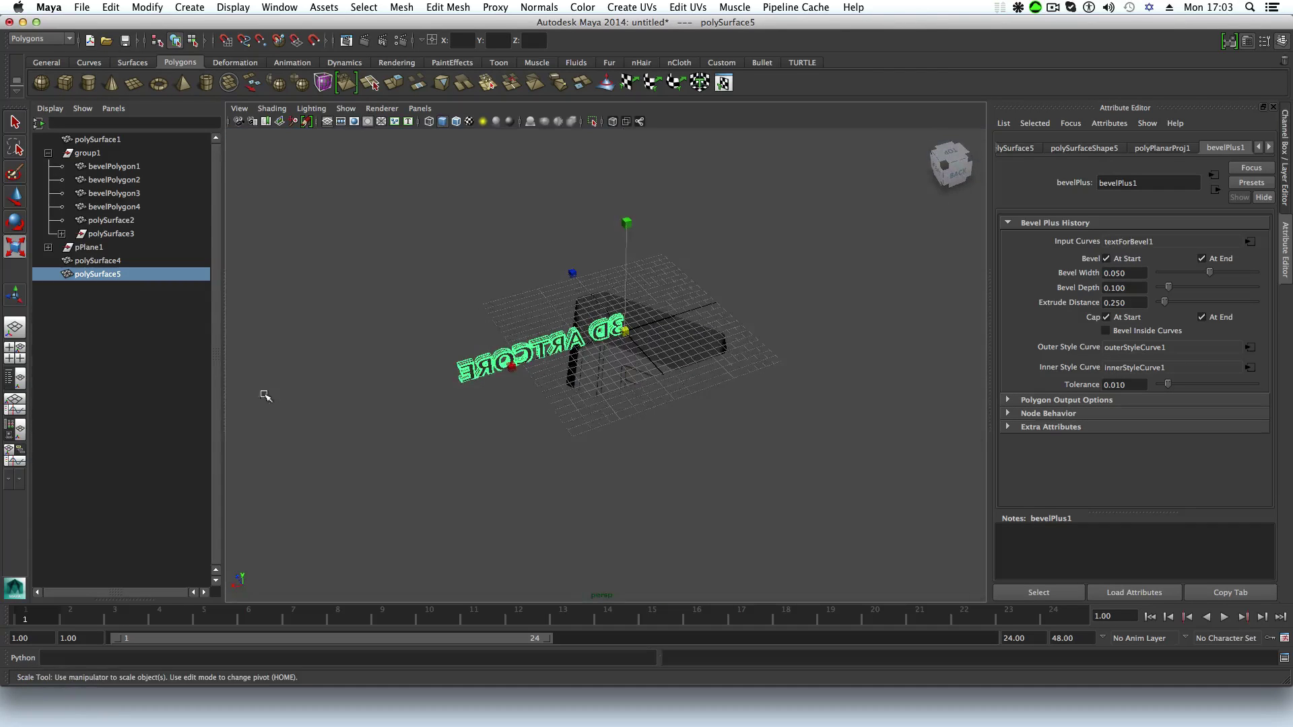
key(e)
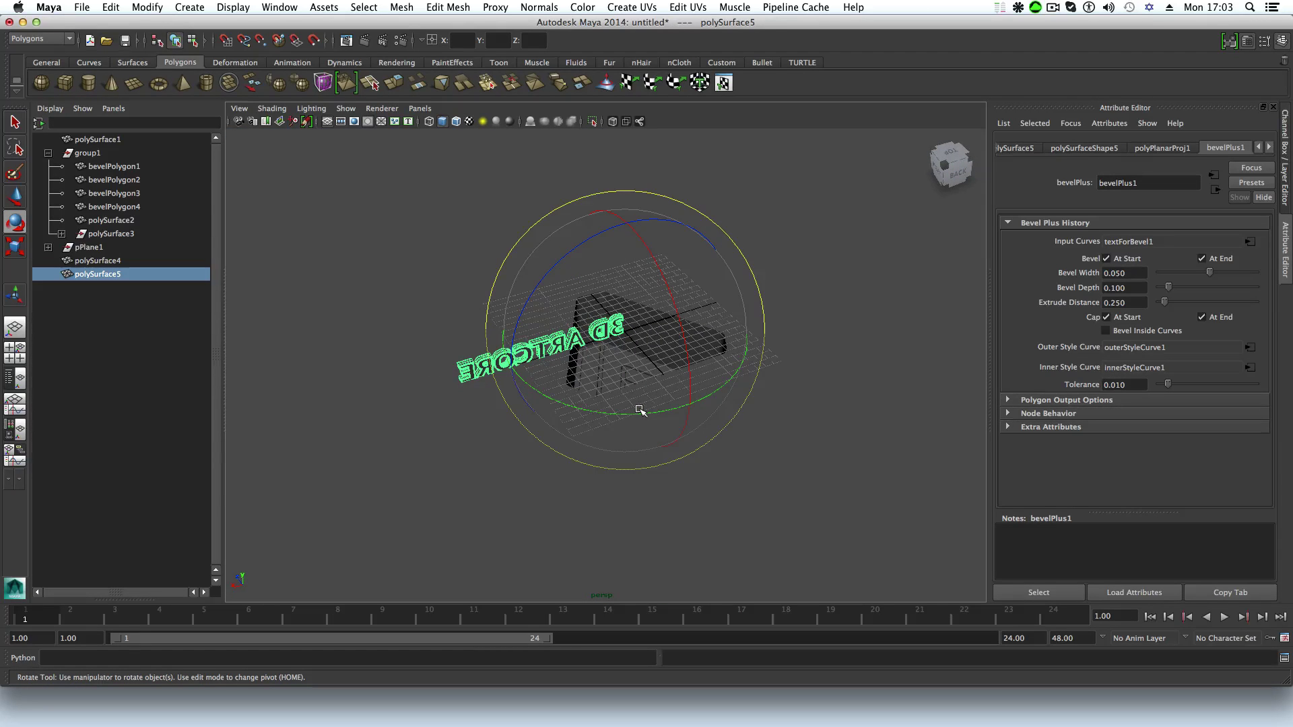
mouse_move(639, 410)
mouse_down()
mouse_move(728, 380)
mouse_move(801, 333)
mouse_move(670, 317)
mouse_move(641, 222)
mouse_move(436, 426)
mouse_move(398, 406)
mouse_move(628, 423)
mouse_up()
Step: Move the text along Z to sit centred beneath the chevron logo
key(w)
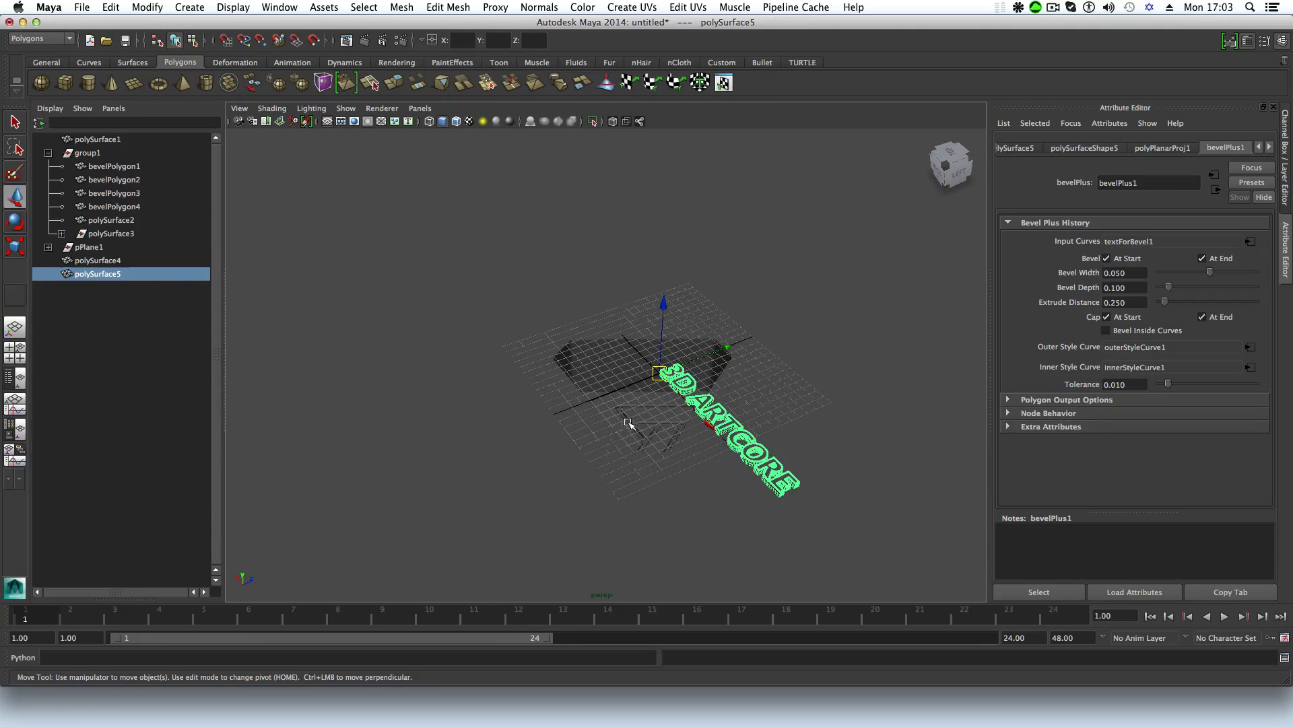
drag(710, 355, 663, 462)
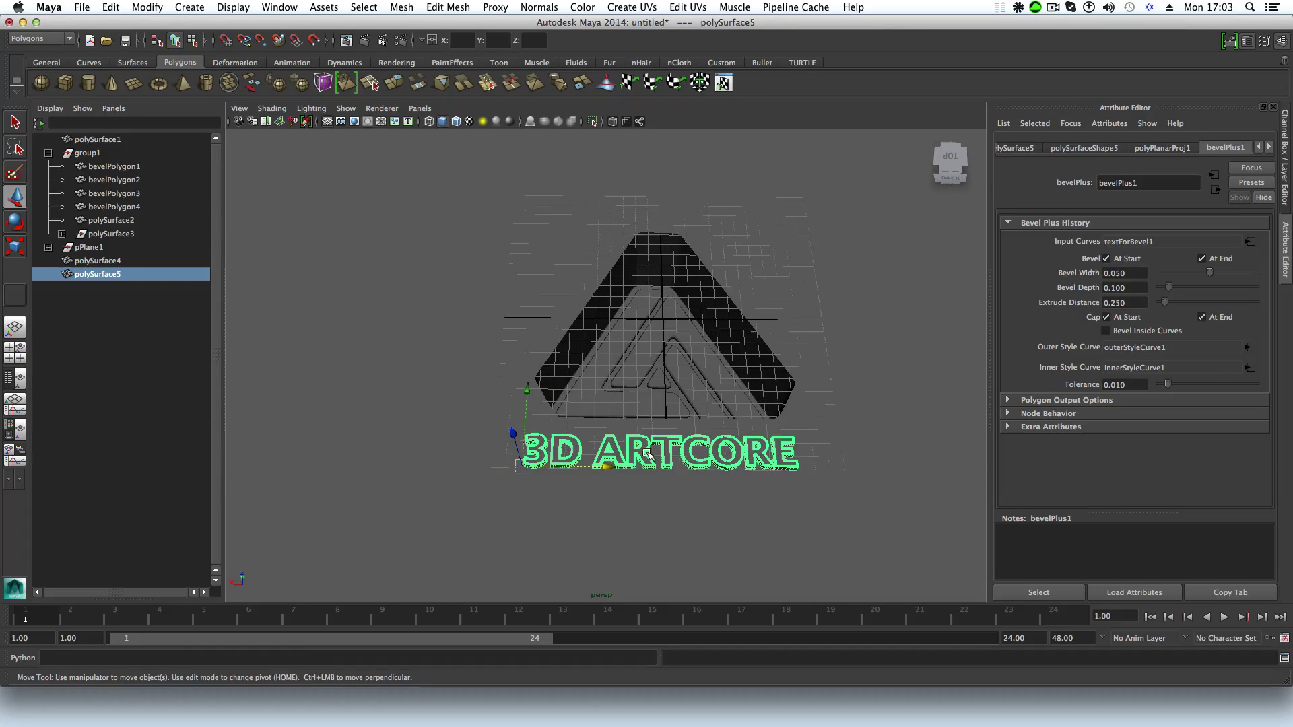
alt+right_drag(663, 461, 407, 407)
alt+middle_drag(407, 407, 433, 424)
mouse_move(515, 449)
mouse_down()
mouse_move(524, 468)
mouse_move(476, 456)
mouse_move(494, 455)
mouse_up()
Step: Frame the logo and text in a straight-on camera view
alt+middle_drag(493, 455, 580, 453)
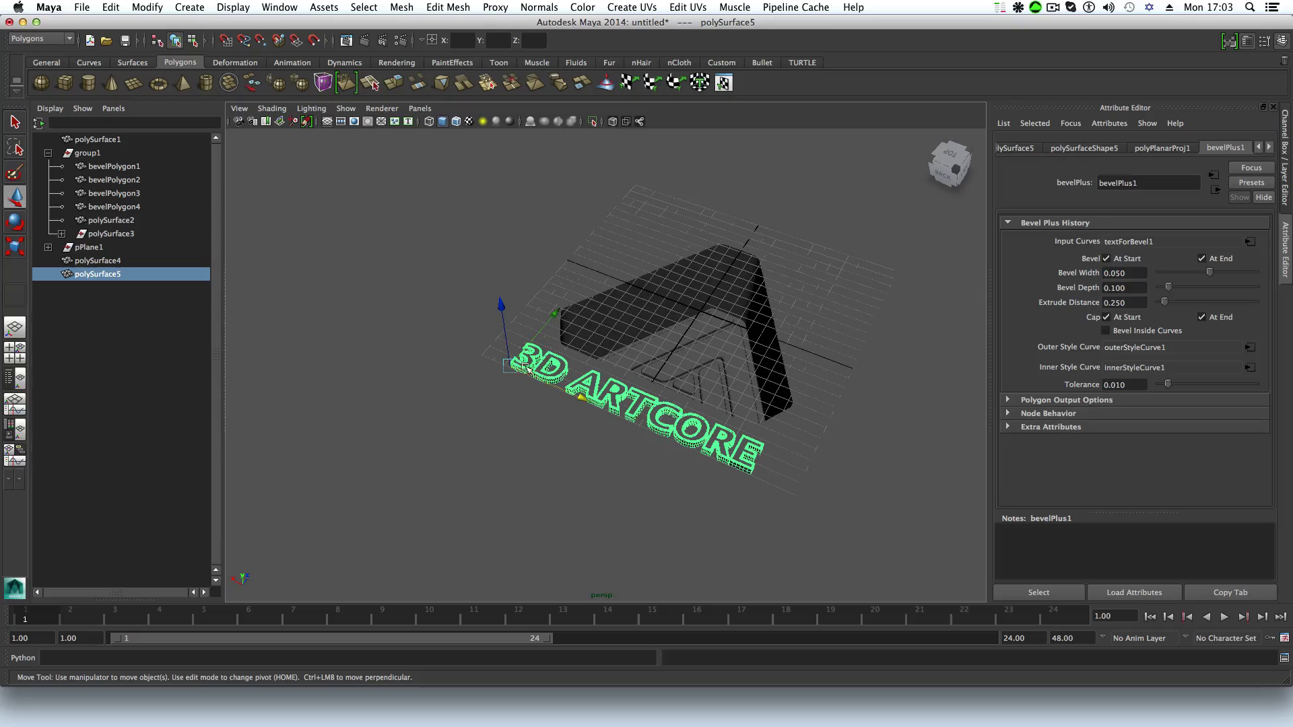
alt+middle_drag(545, 364, 647, 450)
scroll(521, 326, down, 3)
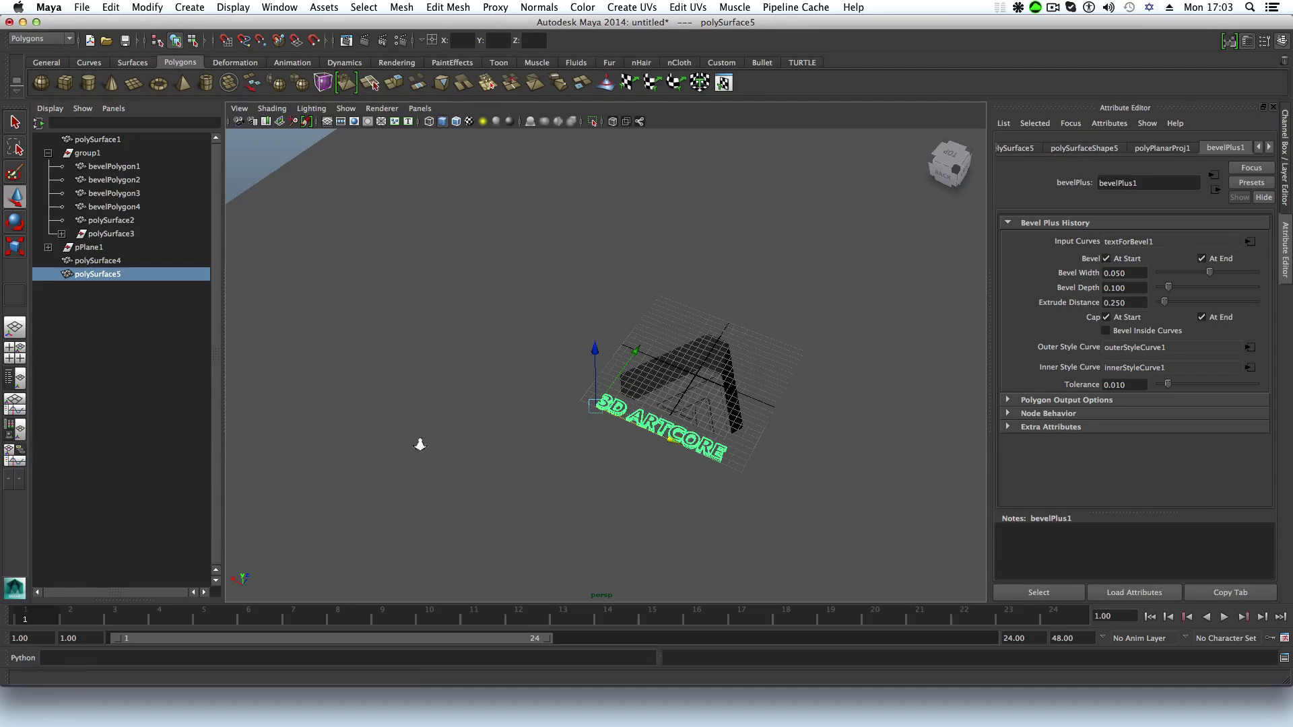
alt+right_drag(418, 444, 709, 470)
alt+middle_drag(709, 470, 638, 414)
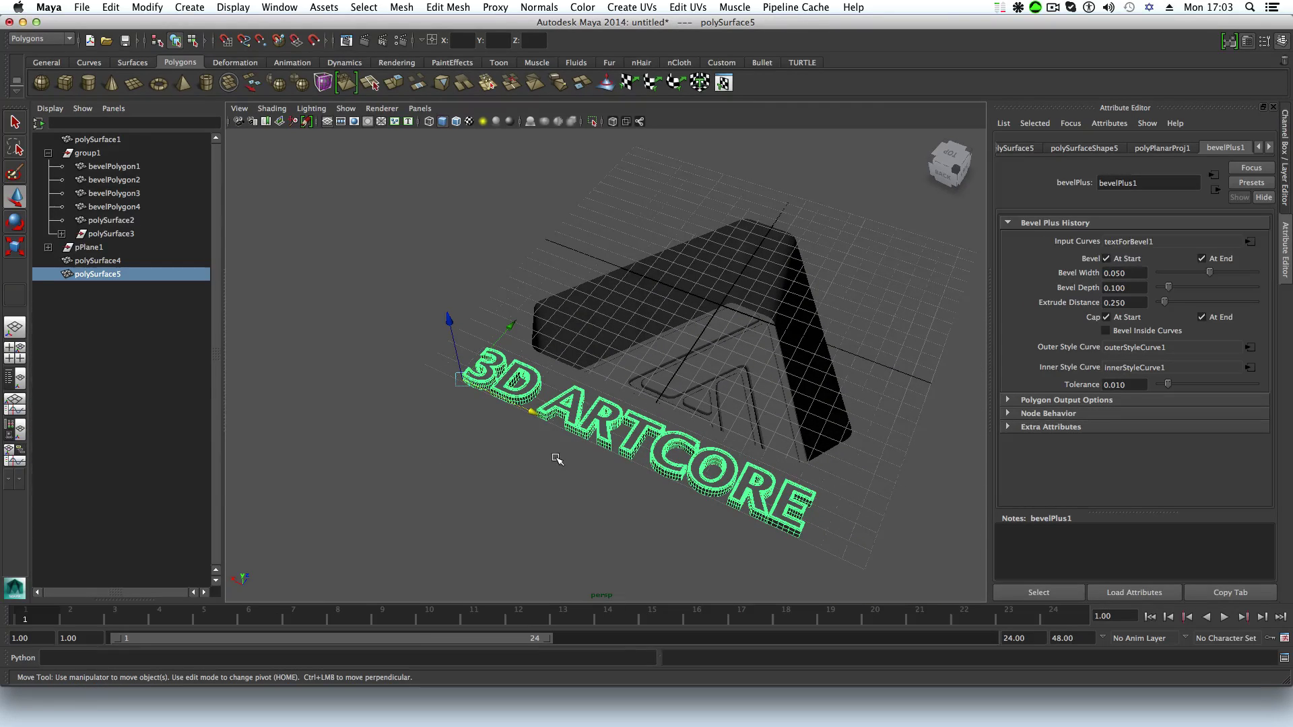
alt+drag(506, 453, 470, 440)
alt+drag(530, 447, 405, 458)
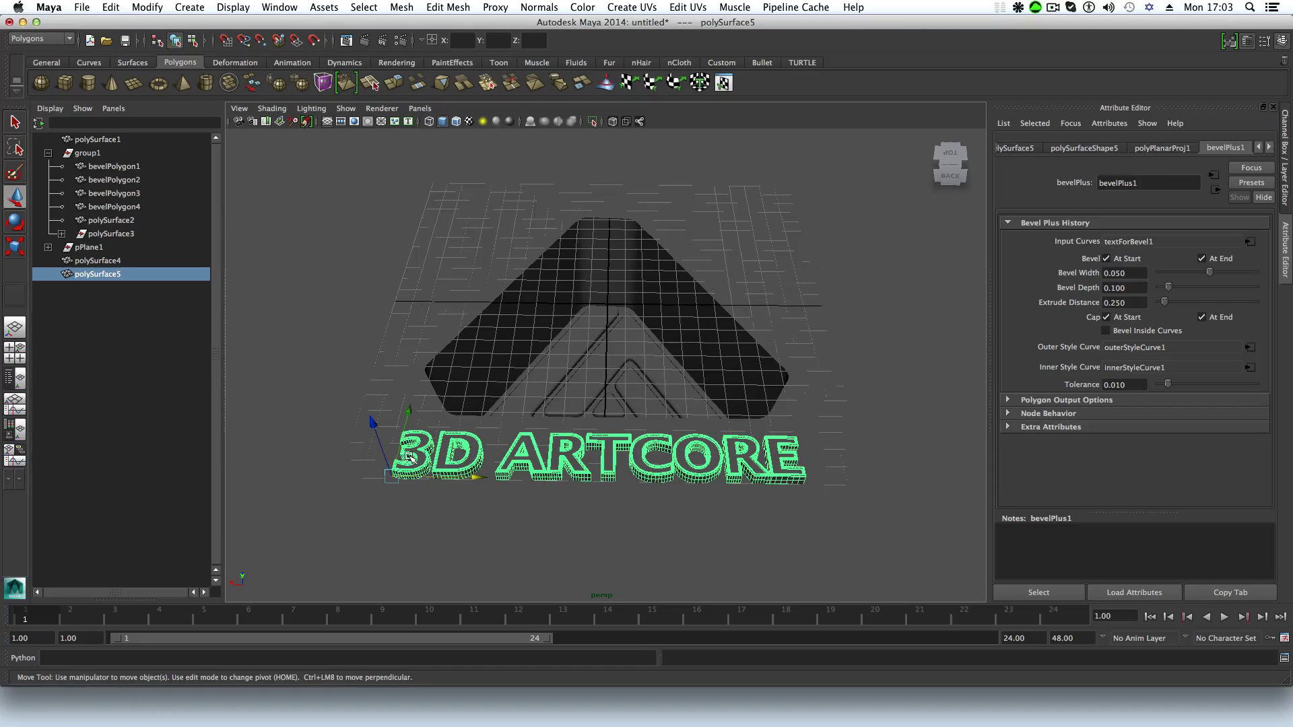